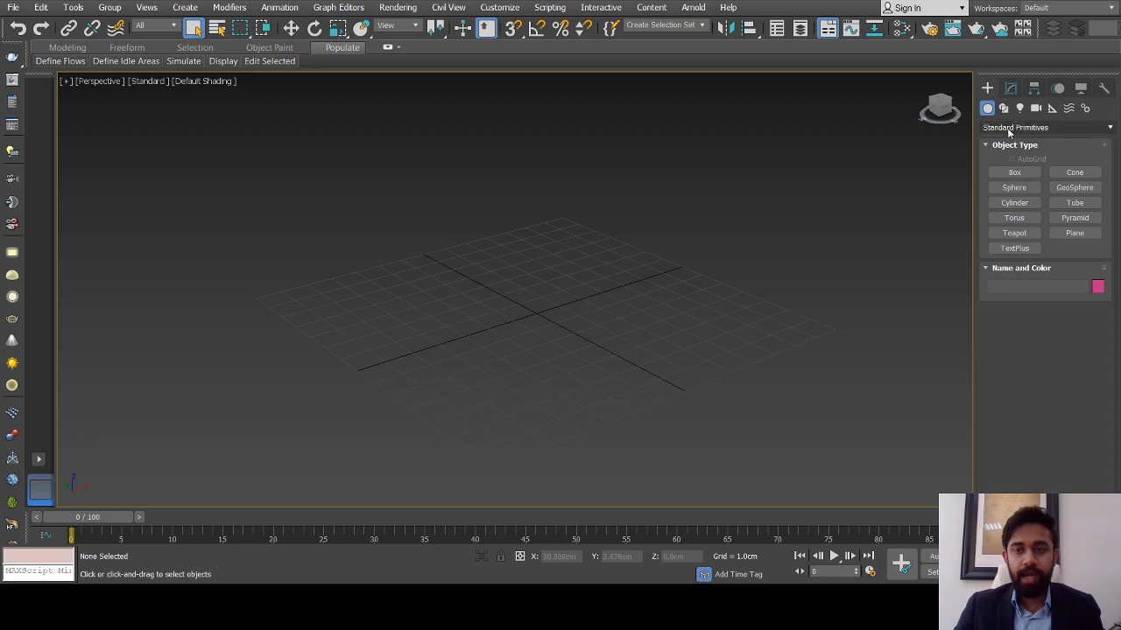
click(1003, 108)
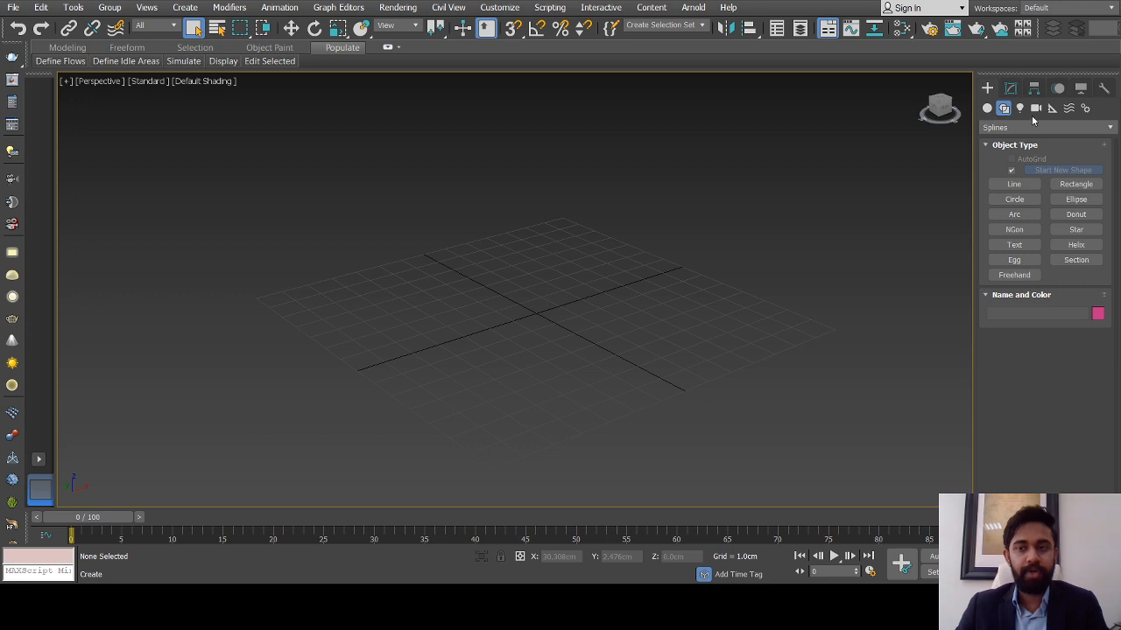
scroll(609, 312, up, 5)
scroll(609, 312, down, 7)
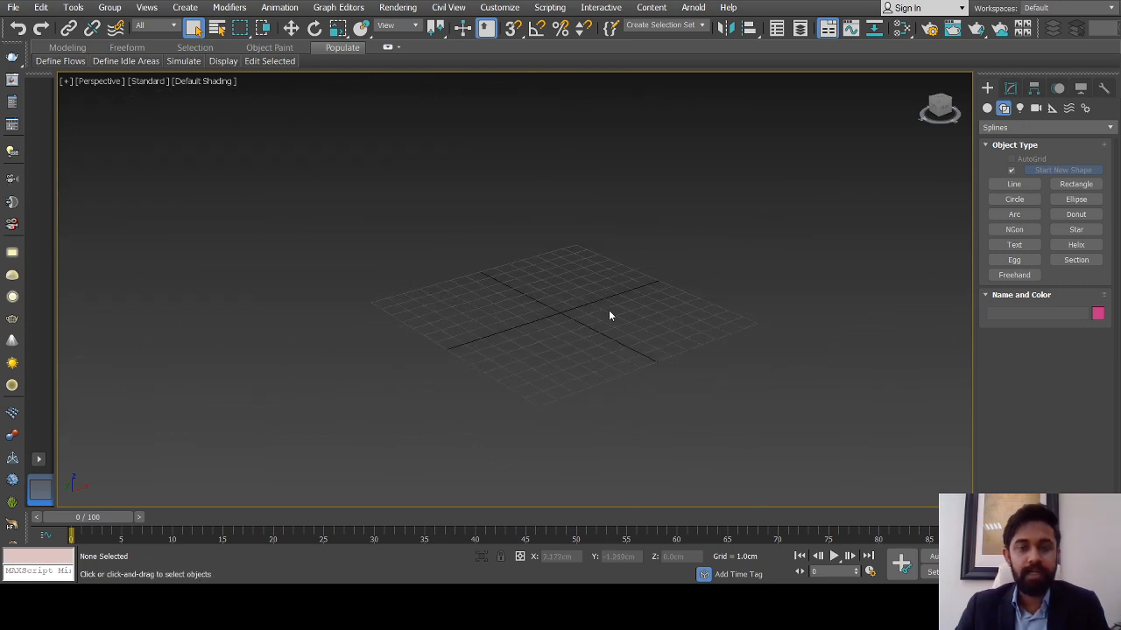
click(987, 108)
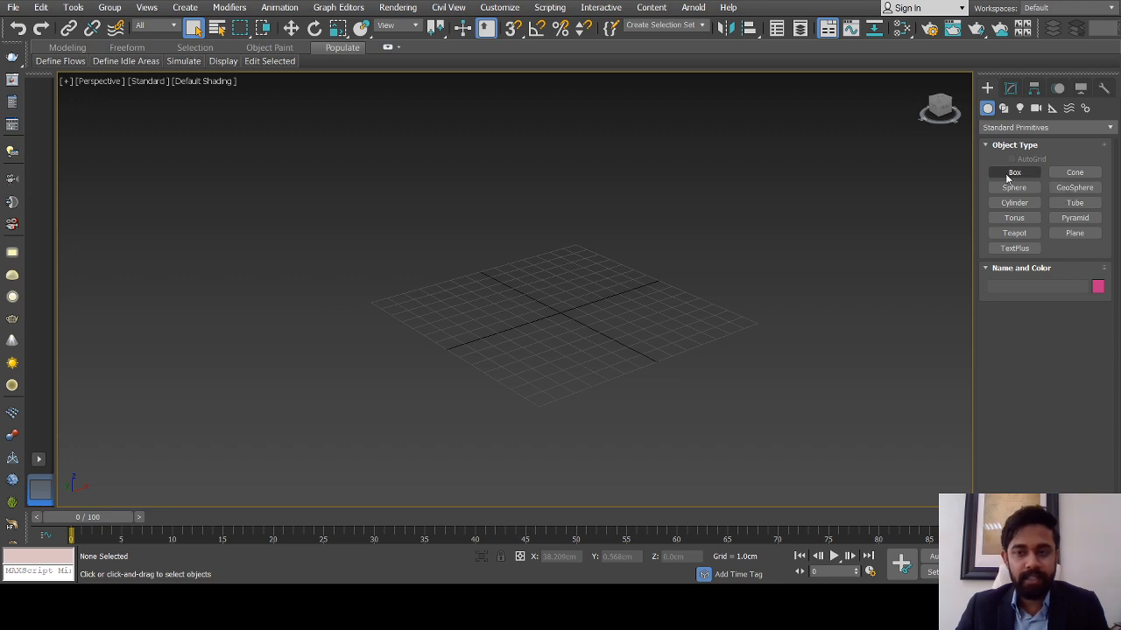
scroll(580, 304, up, 5)
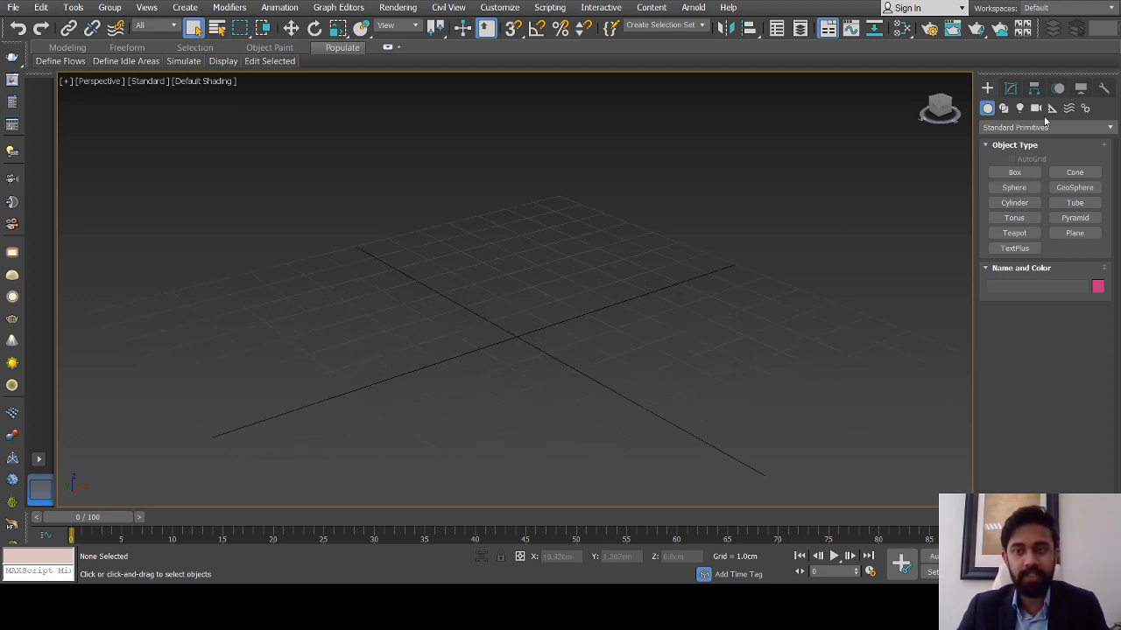
Show the spline shape types for creation and switch the perspective viewport to the Top view
click(1003, 107)
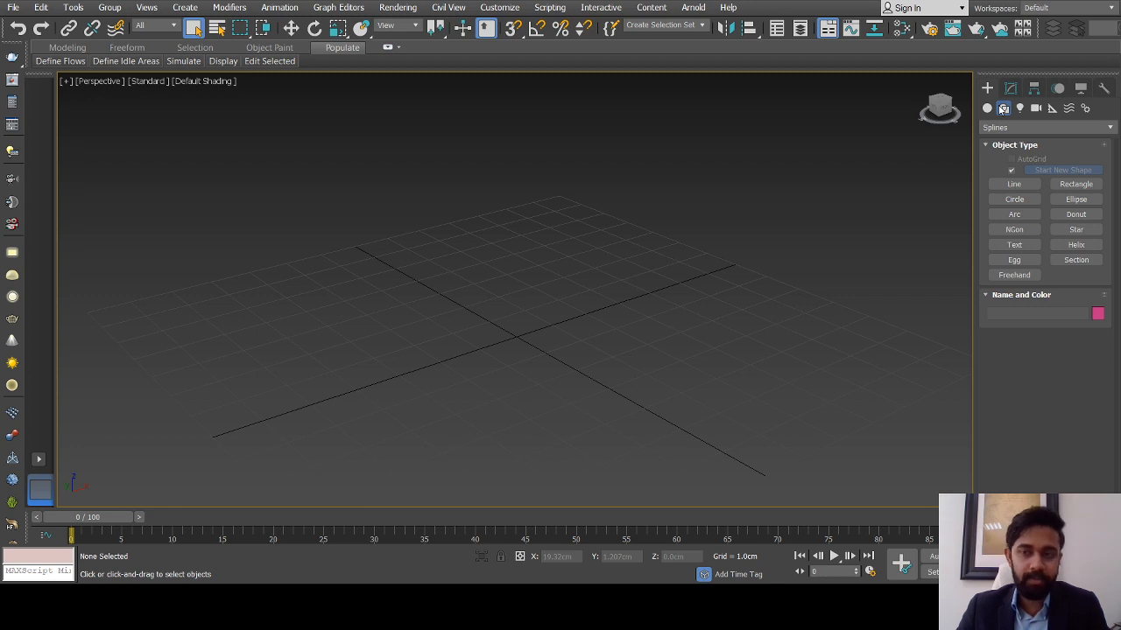
scroll(588, 294, down, 2)
middle_drag(589, 294, 586, 296)
scroll(586, 296, up, 2)
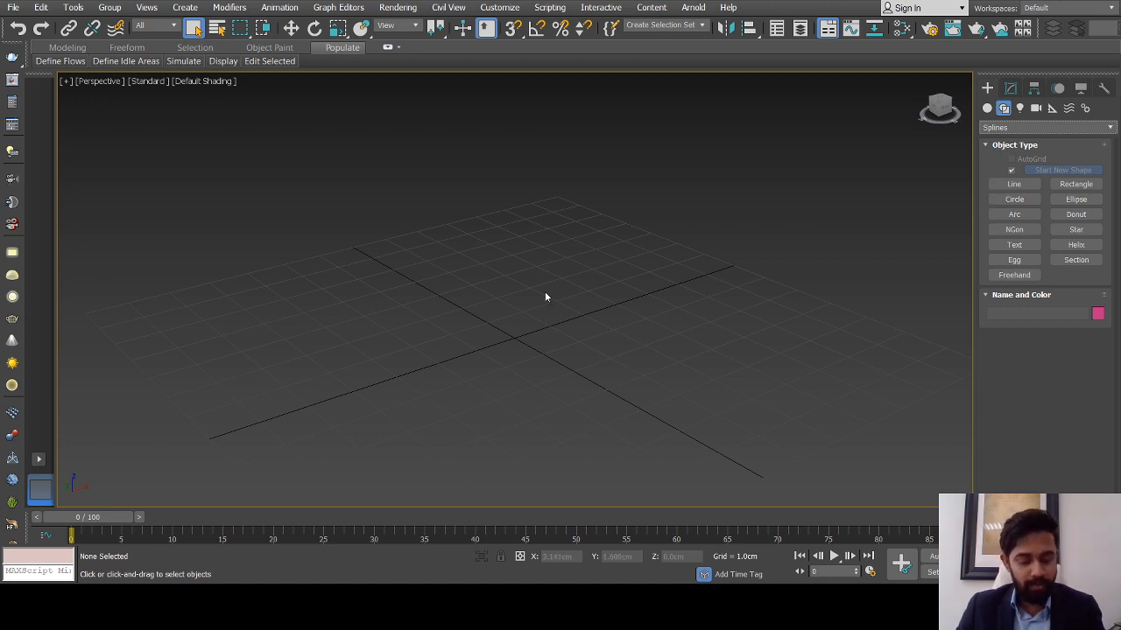
scroll(563, 289, up, 3)
middle_drag(563, 289, 646, 269)
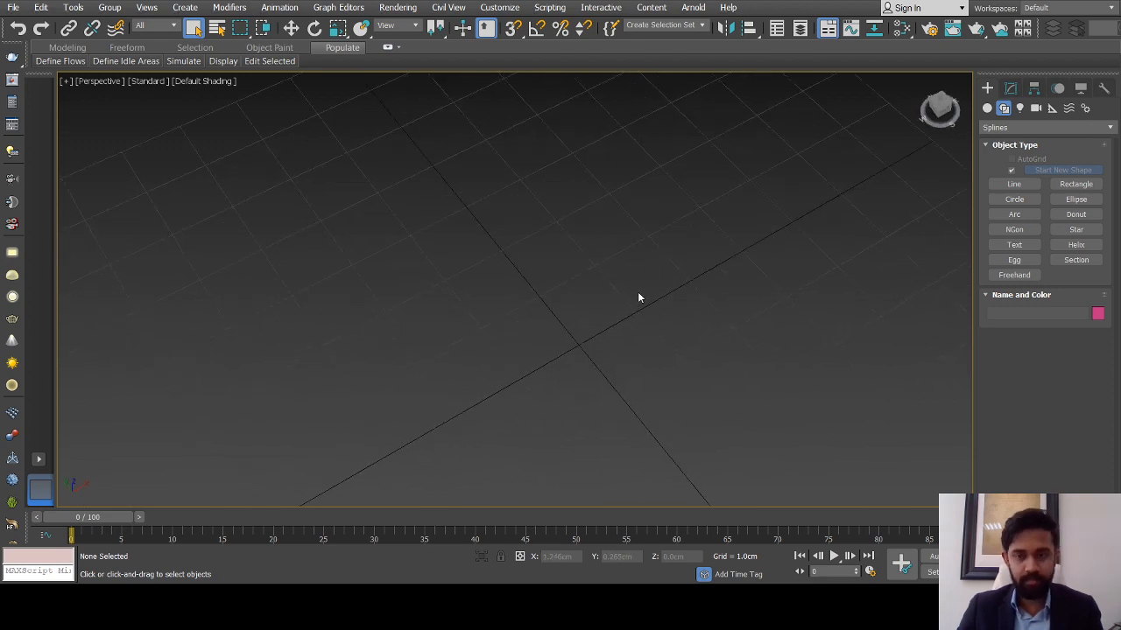
key(t)
scroll(637, 297, down, 5)
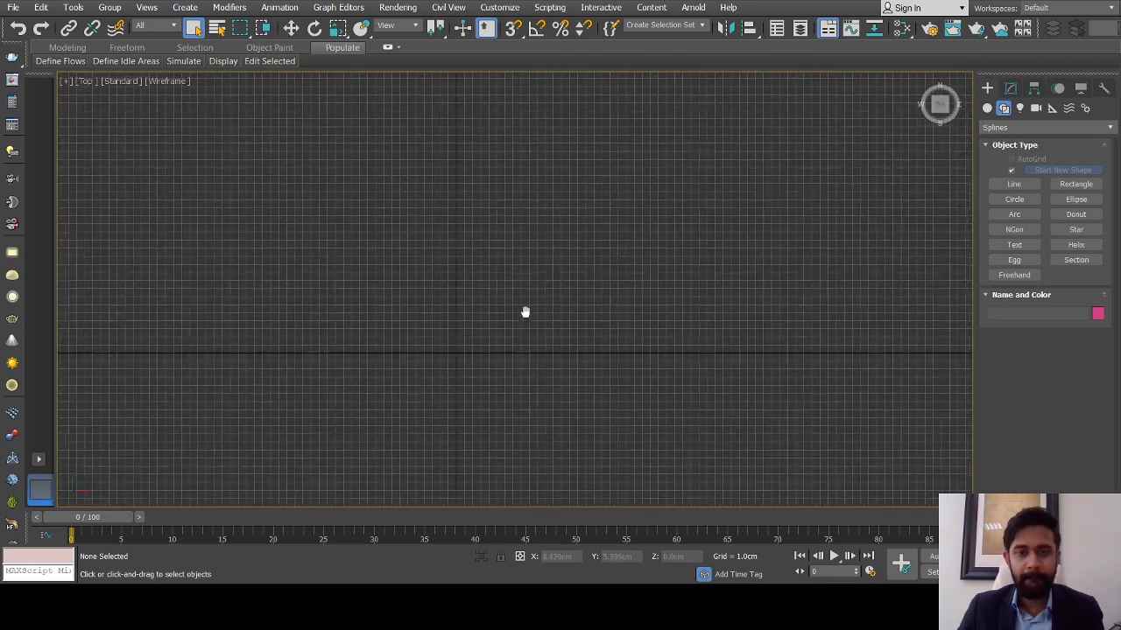
scroll(504, 289, up, 5)
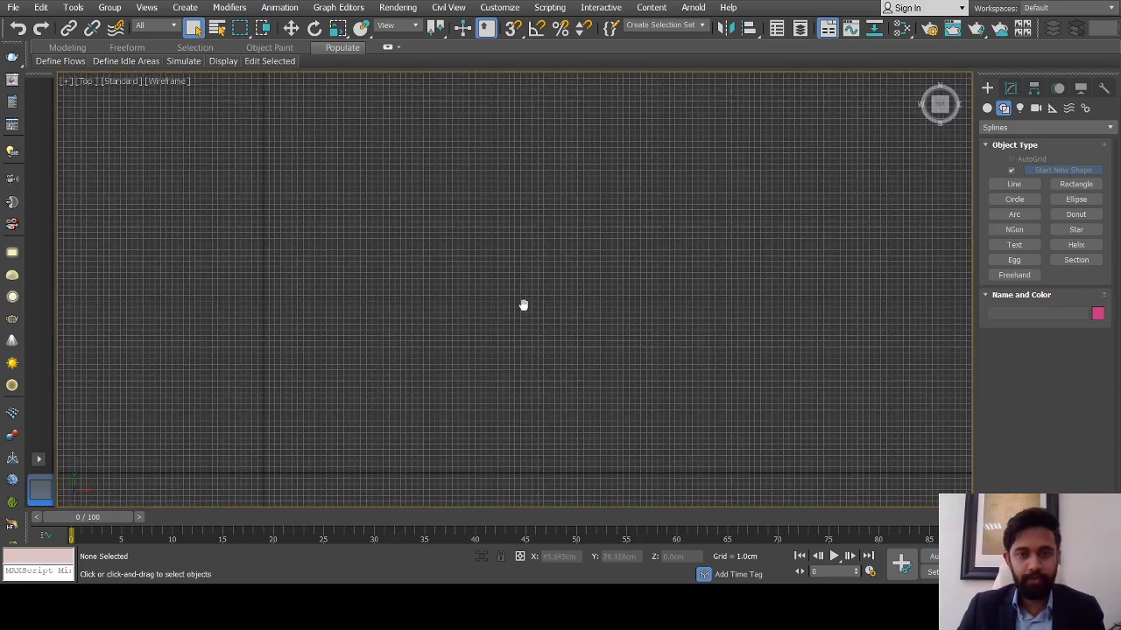
middle_drag(524, 305, 513, 306)
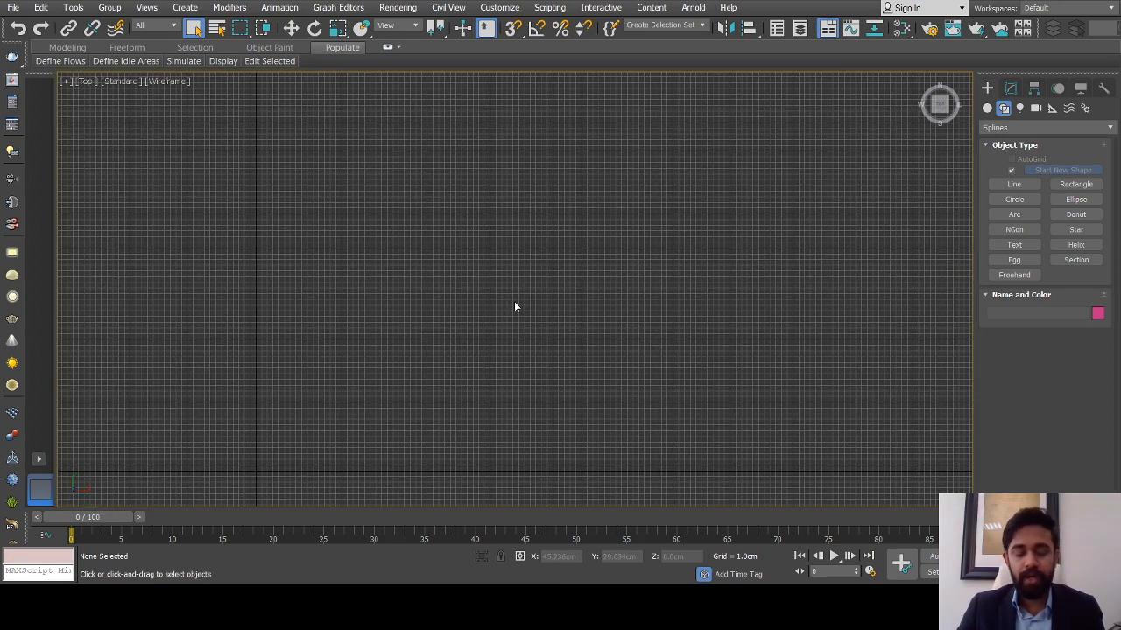
Start the Line spline tool and set its drag type to Corner
click(1013, 184)
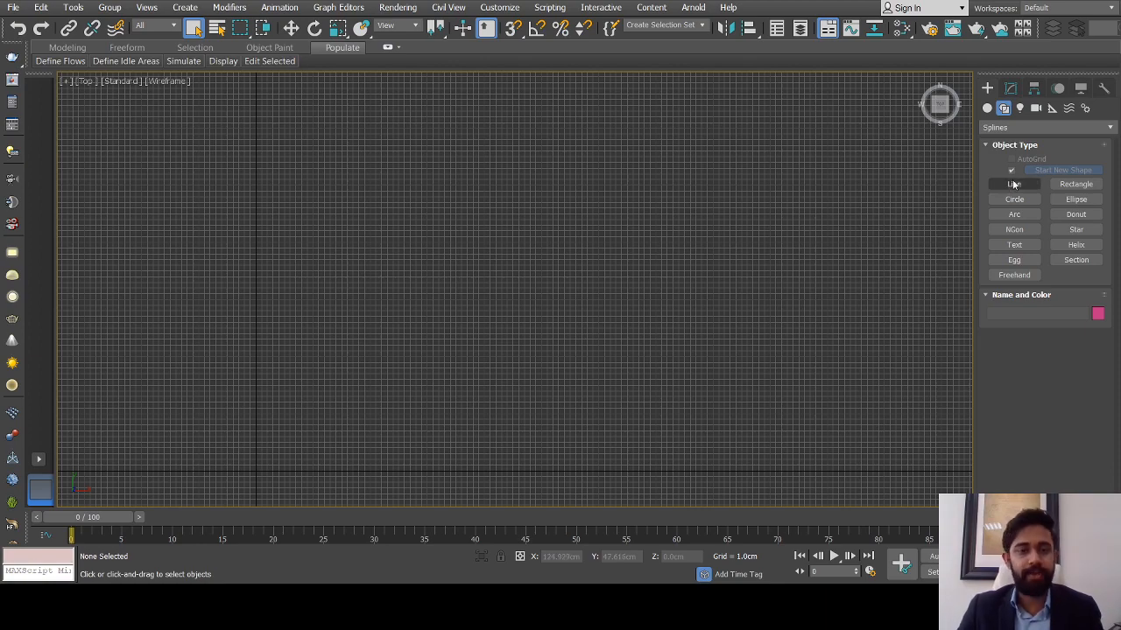
click(1013, 184)
scroll(393, 365, down, 2)
middle_drag(393, 365, 371, 353)
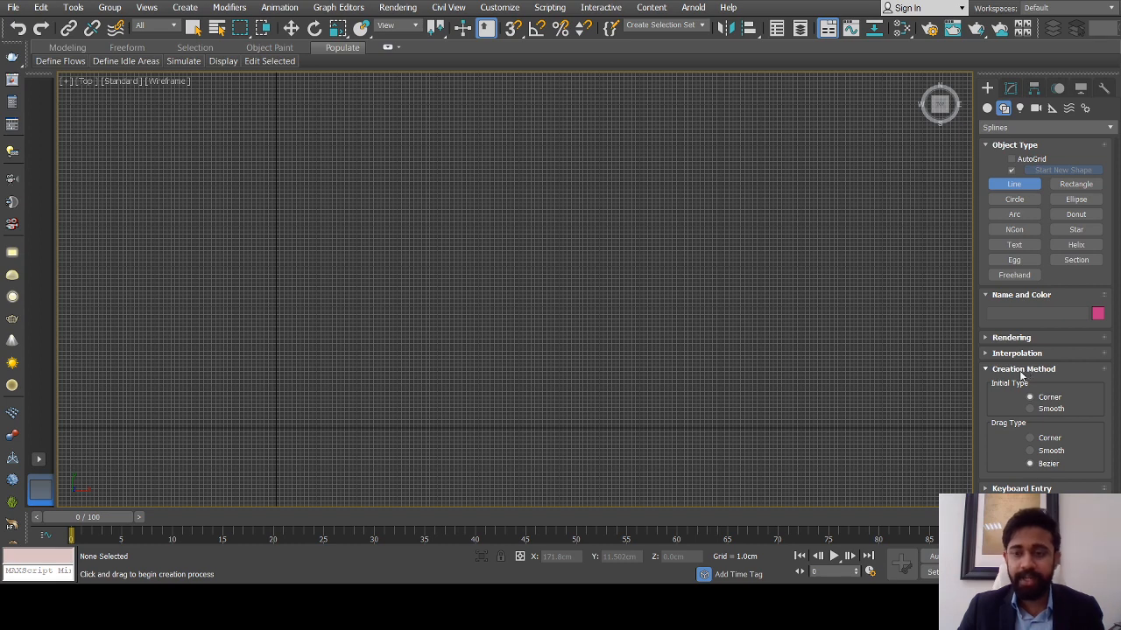
click(1042, 436)
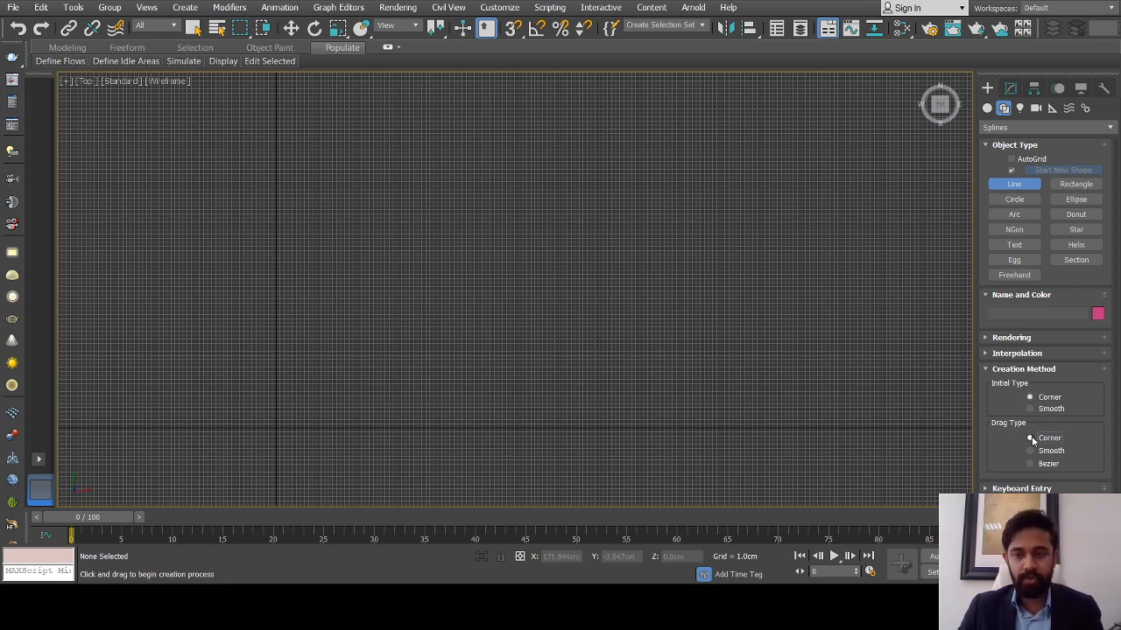
mouse_move(368, 297)
middle_down()
mouse_move(342, 328)
mouse_move(369, 313)
mouse_move(353, 281)
middle_up()
scroll(235, 385, up, 2)
scroll(235, 385, down, 2)
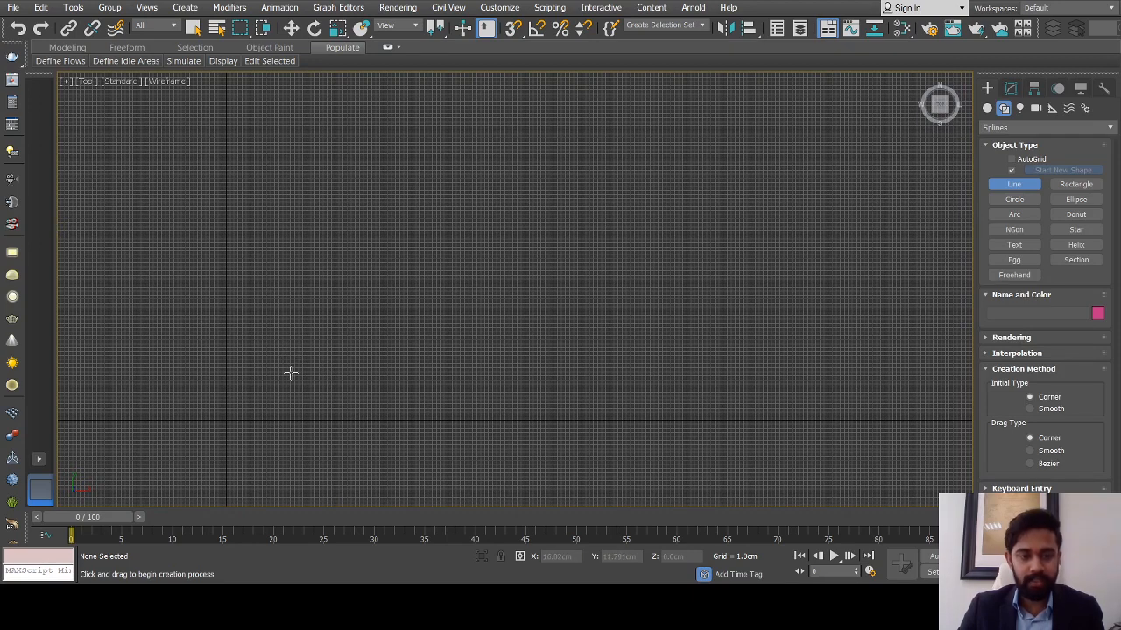
Begin a corner-type line with an upright left side, a horizontal top edge and right-angled steps on the right side
click(290, 374)
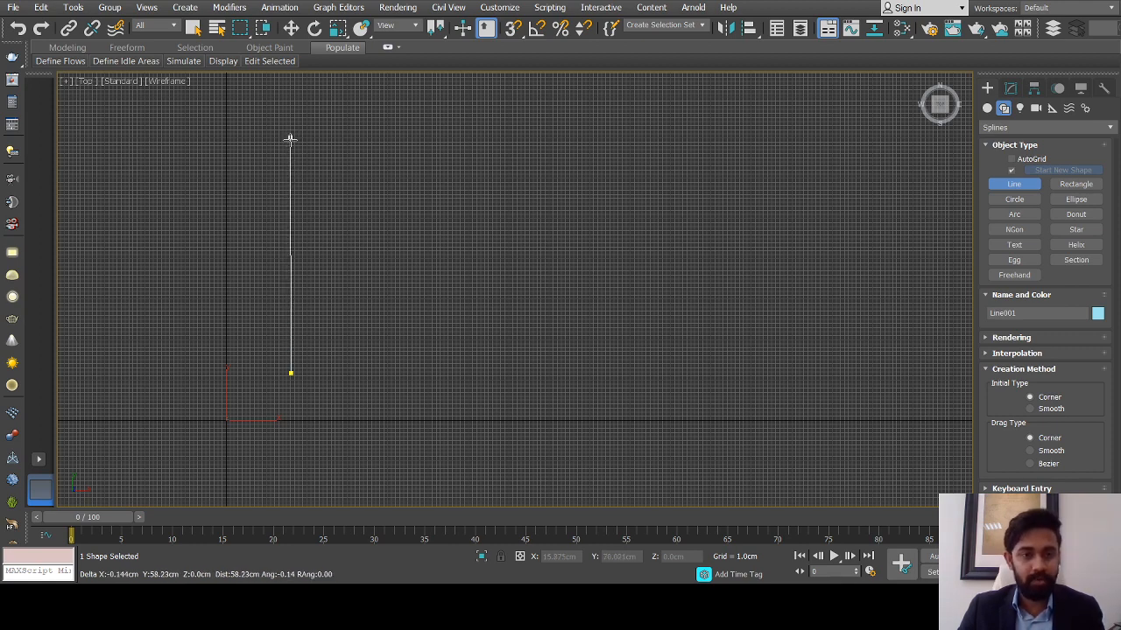
click(288, 165)
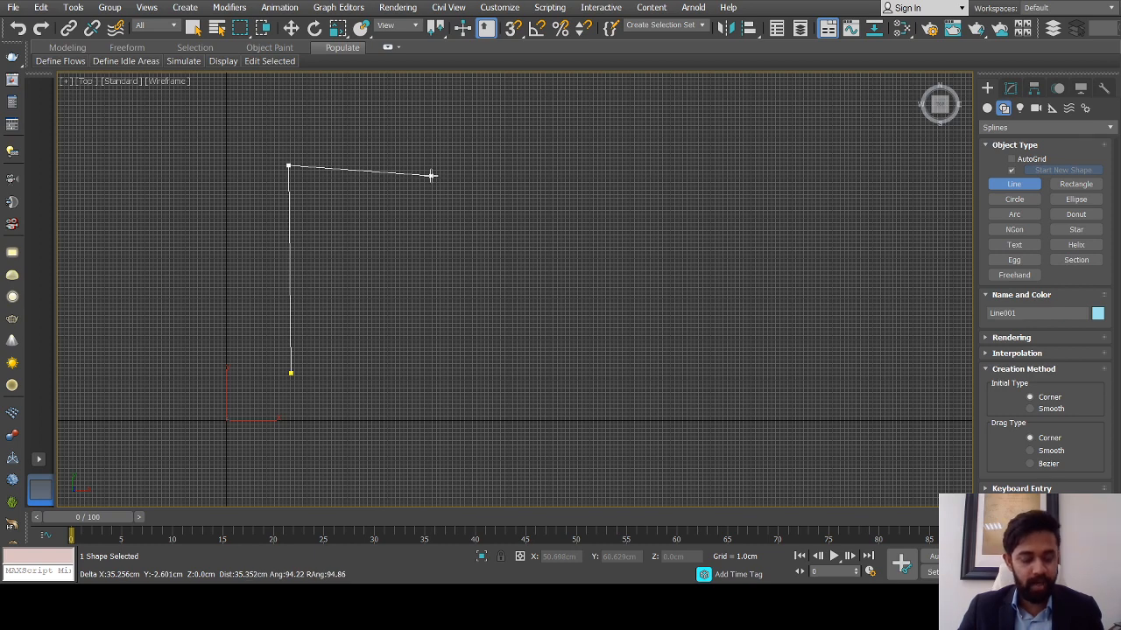
click(535, 166)
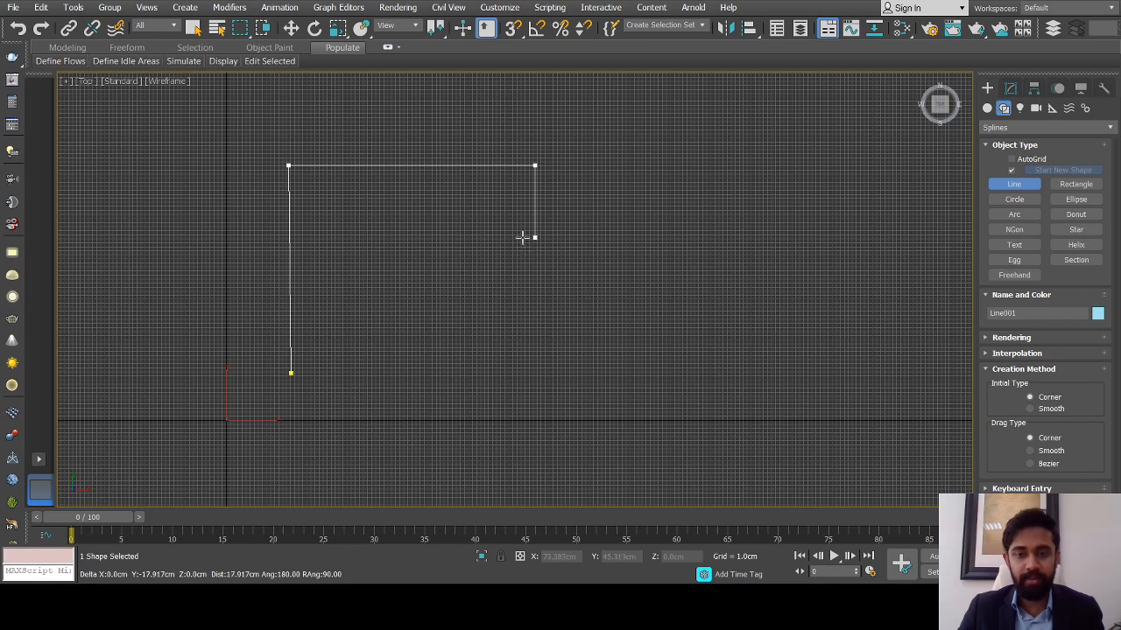
click(534, 220)
click(620, 220)
click(619, 261)
click(469, 261)
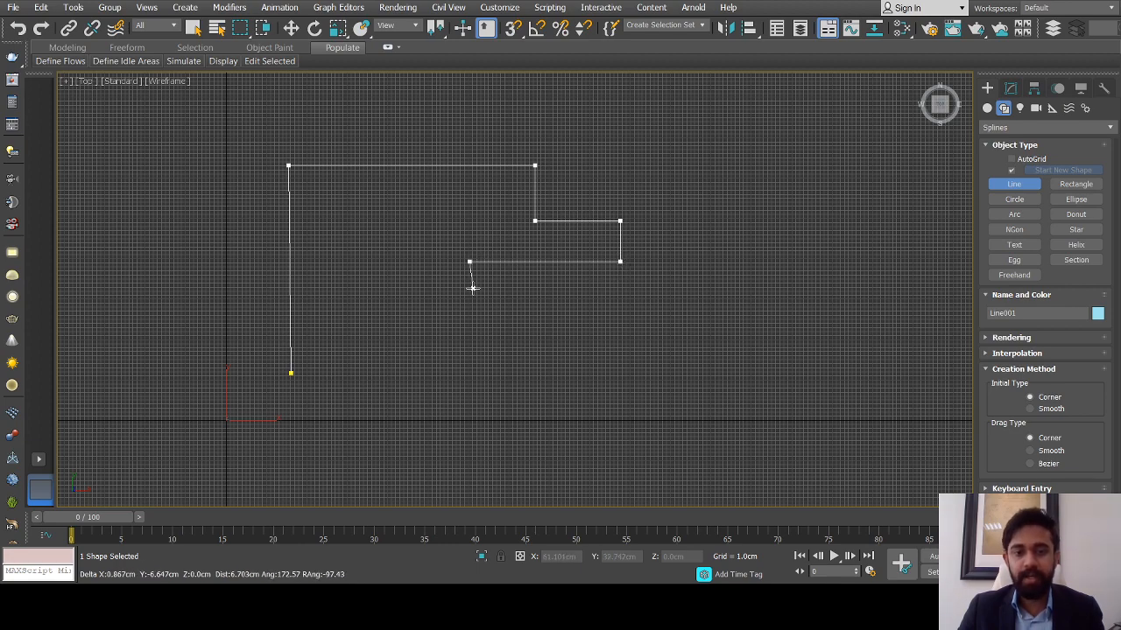
middle_drag(475, 296, 473, 283)
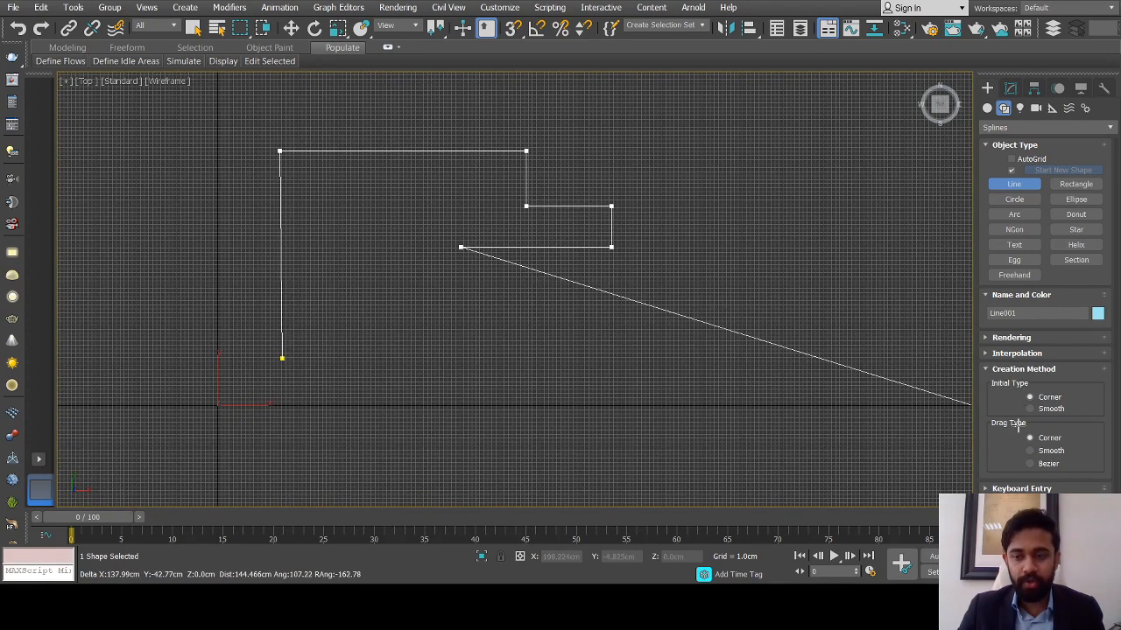
Extend the line with another right-angled notch and a slanted bulge to the right that turns back along the lower edge
click(461, 280)
click(557, 280)
click(551, 324)
click(628, 320)
click(708, 300)
click(732, 334)
click(685, 364)
click(614, 357)
click(562, 358)
Add zigzag corner points along the lower edge toward the left side and end the line as an open spline
scroll(546, 362, up, 3)
click(455, 347)
click(425, 293)
click(365, 340)
click(283, 345)
scroll(352, 338, down, 3)
scroll(352, 338, up, 2)
click(316, 315)
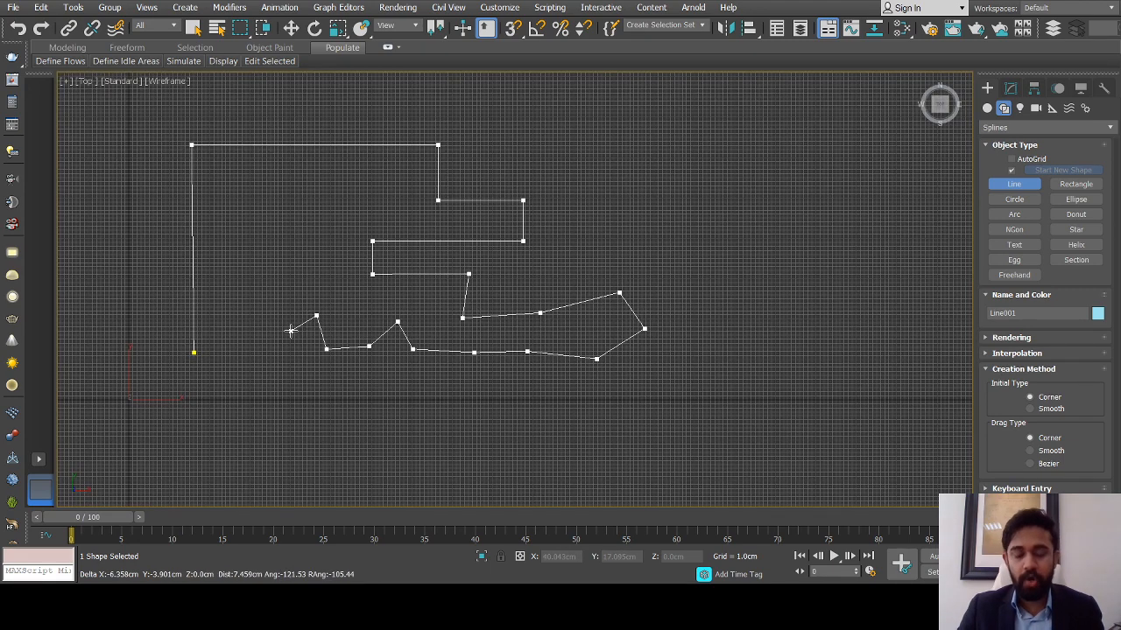
right_click(293, 324)
scroll(325, 323, down, 2)
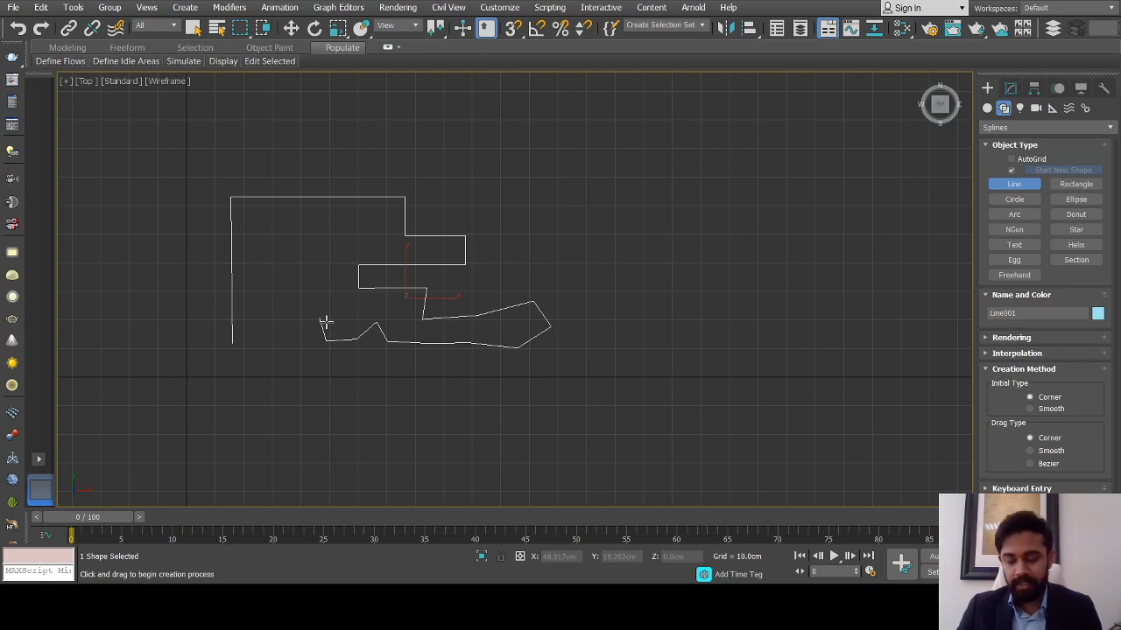
Delete the open corner-type line from the Top view
key(Delete)
scroll(357, 306, up, 3)
middle_drag(360, 301, 392, 309)
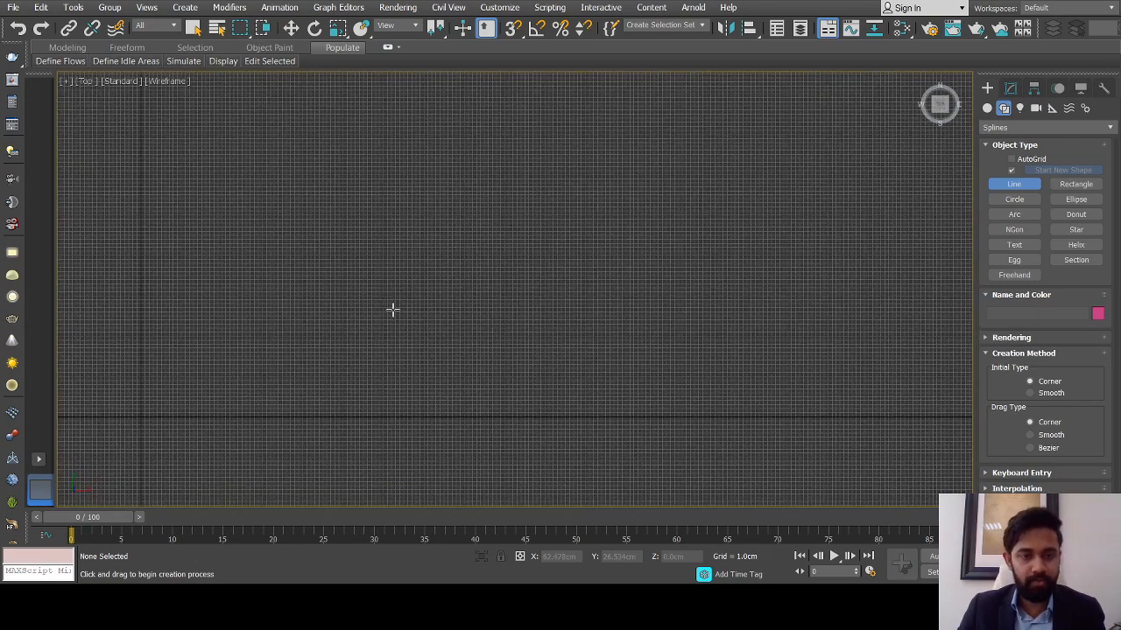
scroll(388, 310, down, 3)
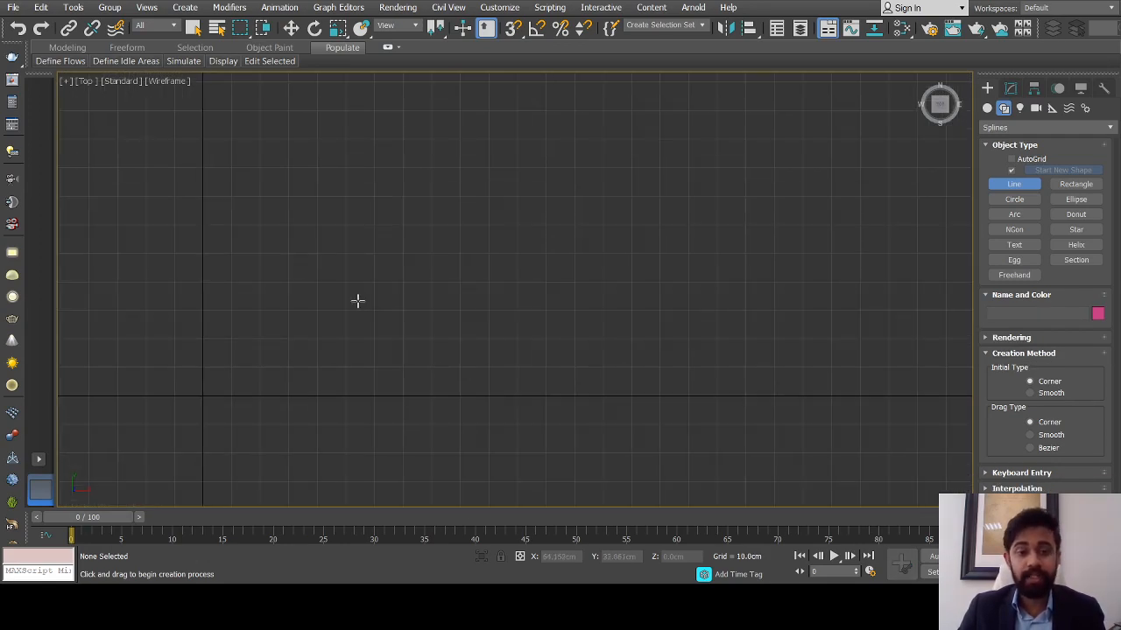
Set the drag type to Smooth and draw a new line with straight left and top sides and a curved bulge at the right end
scroll(536, 259, down, 2)
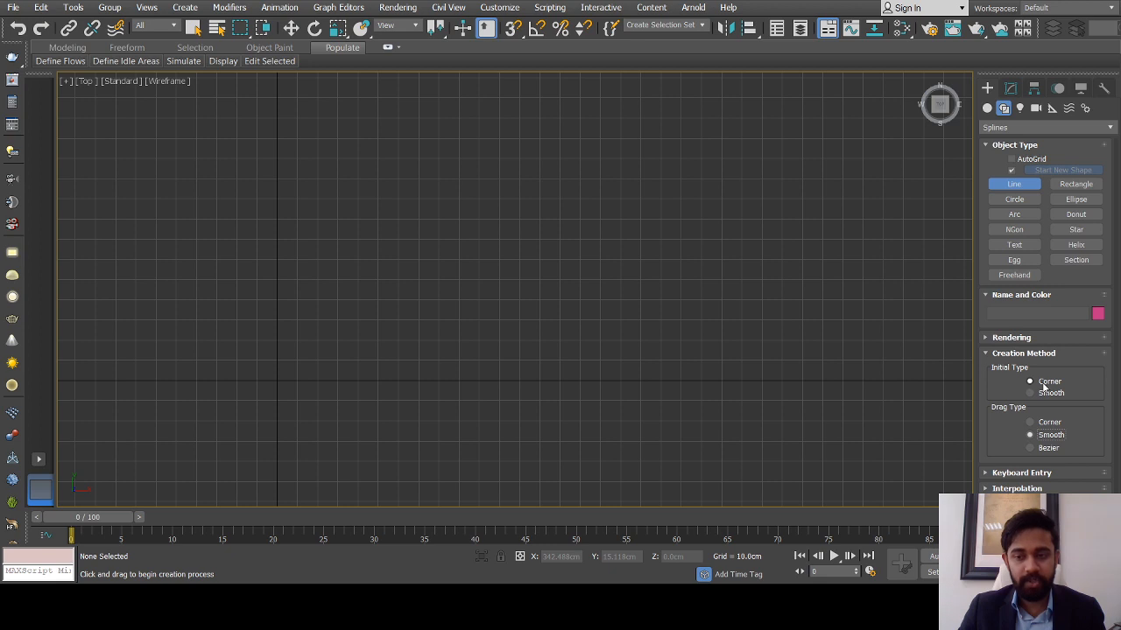
middle_drag(423, 298, 388, 320)
click(348, 311)
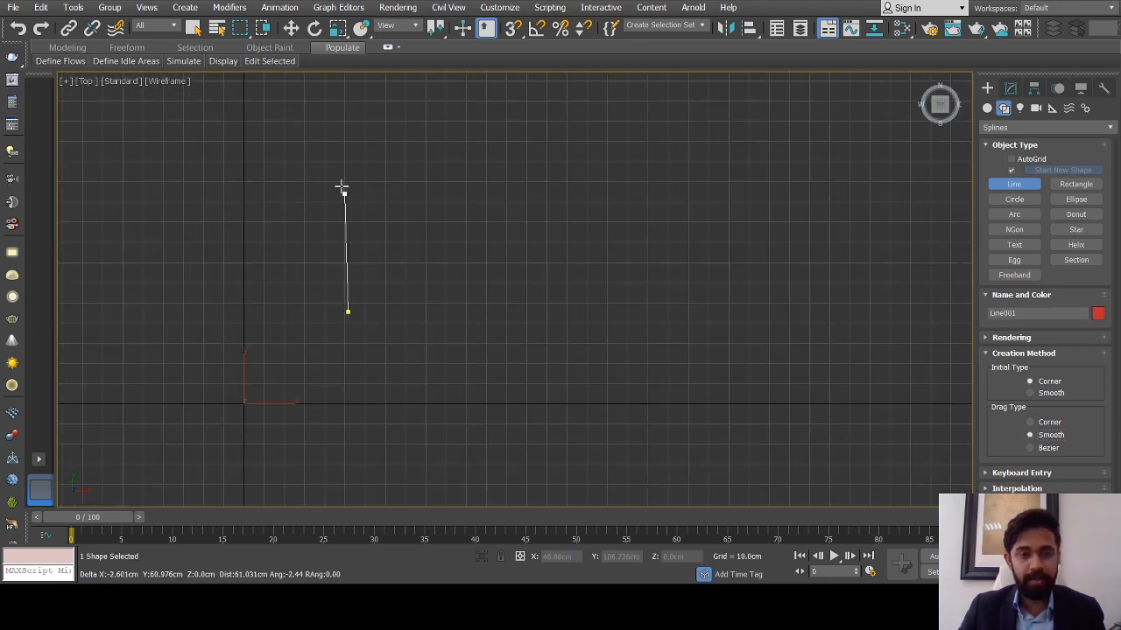
click(350, 125)
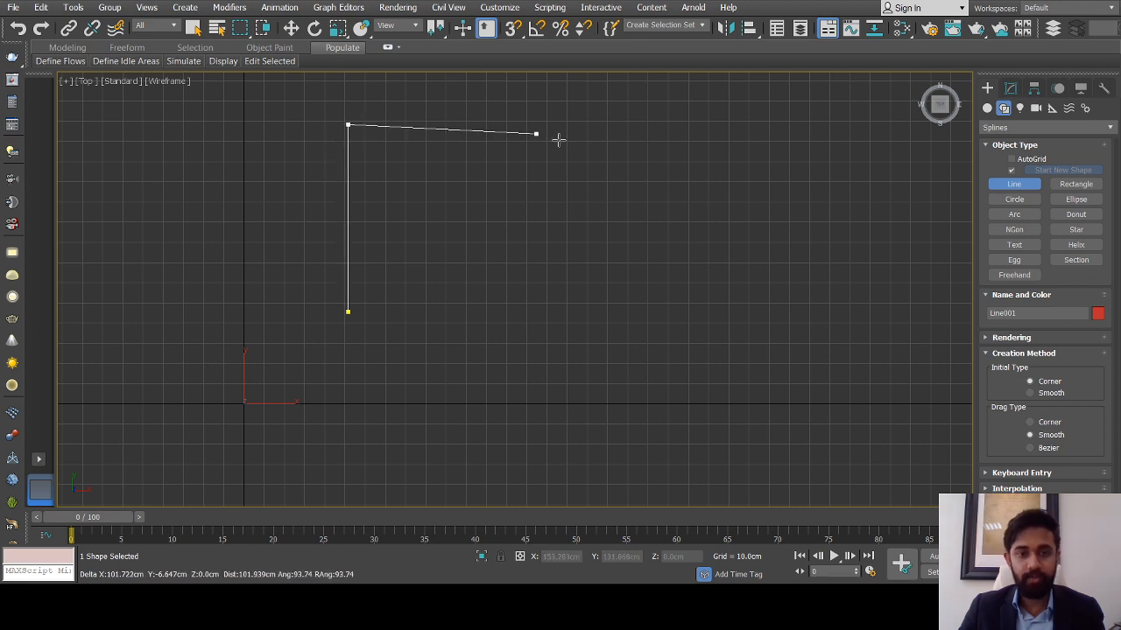
click(651, 127)
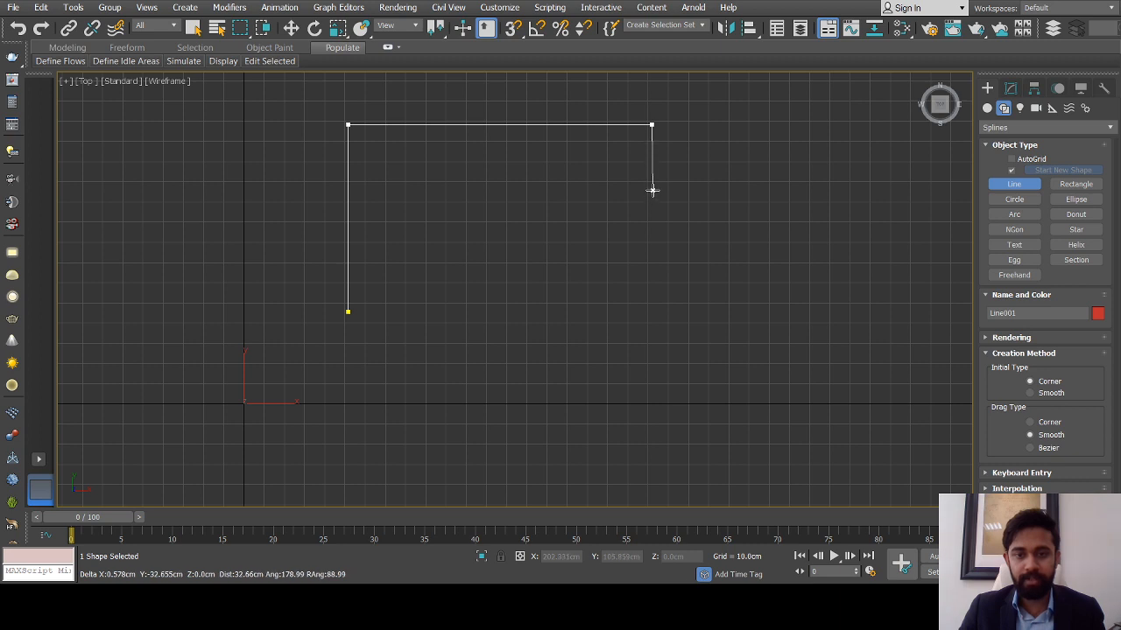
click(651, 191)
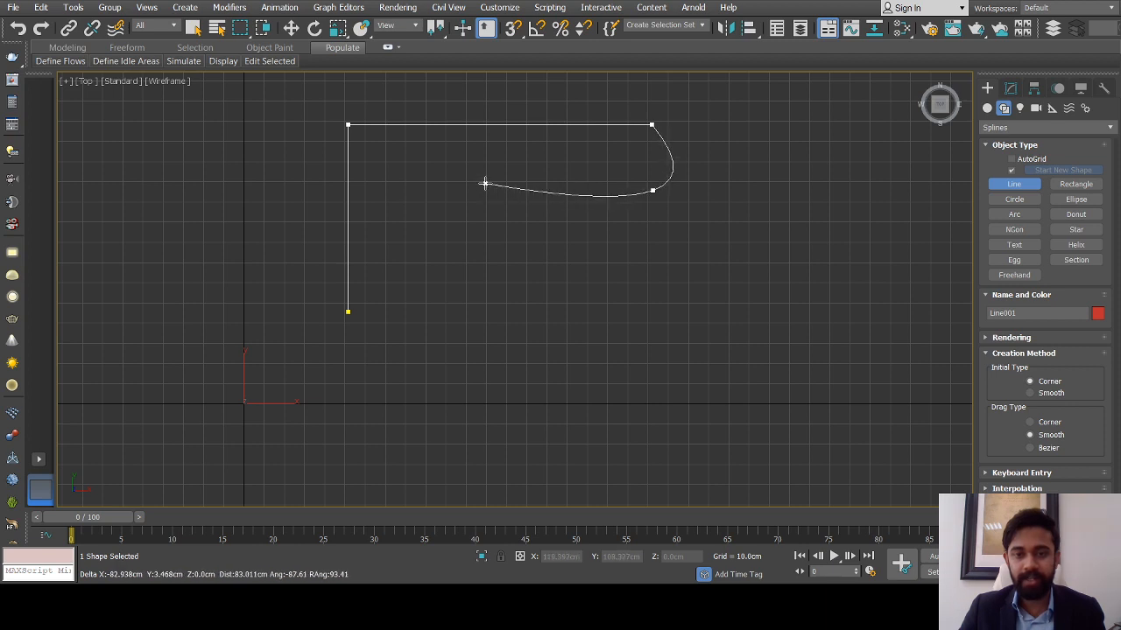
click(548, 158)
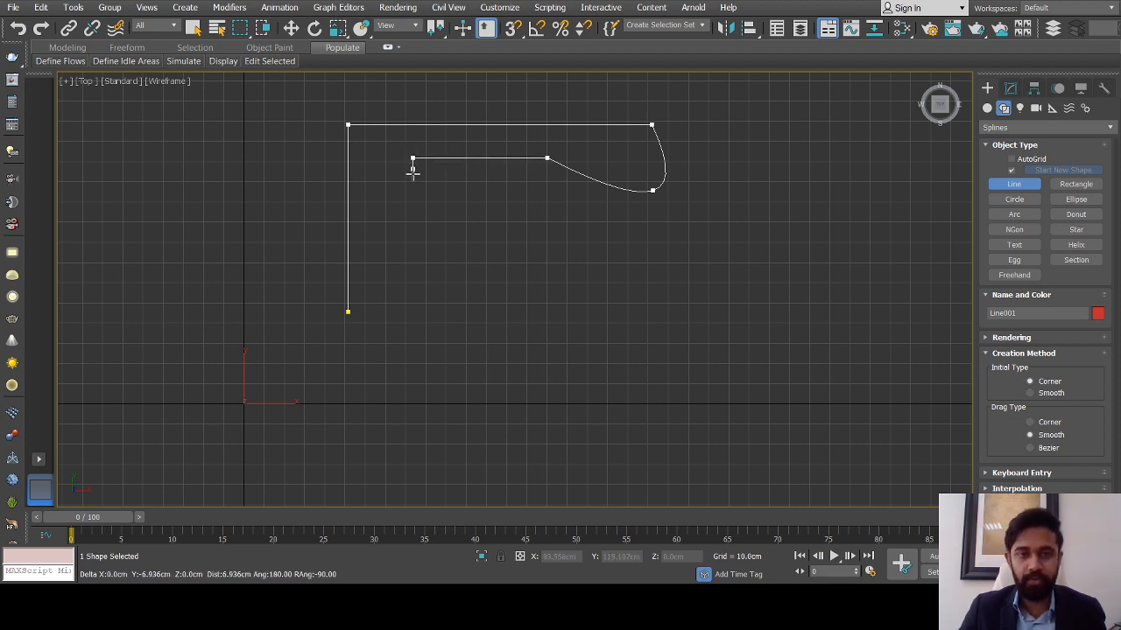
Continue the line around a straight rectangular inner notch, followed by a smooth curve sweeping down and to the right
click(412, 230)
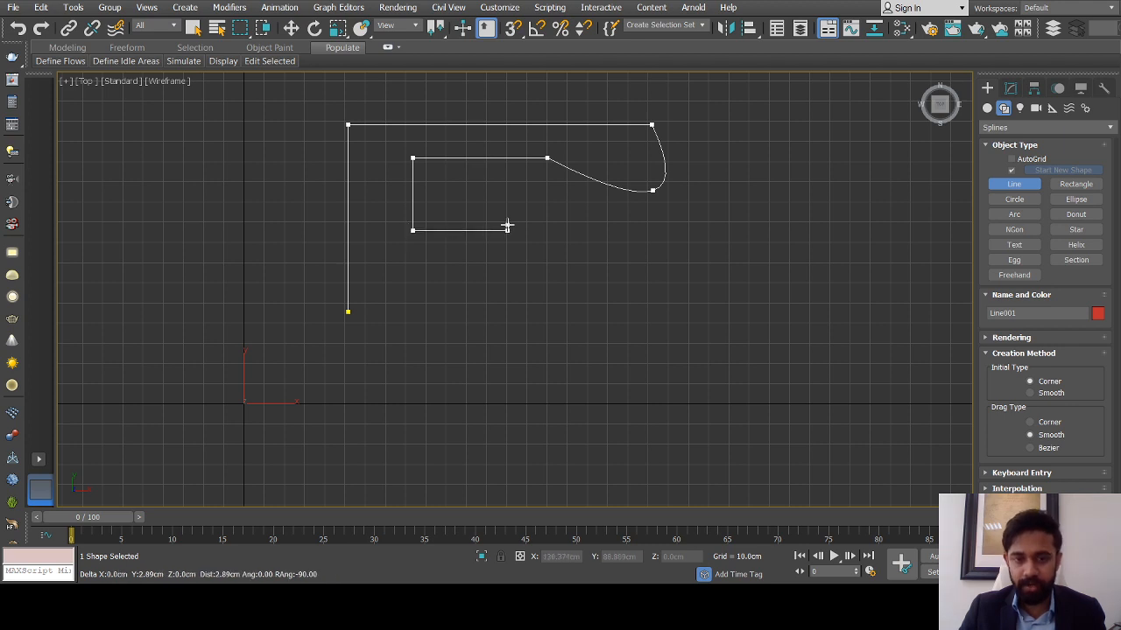
click(506, 232)
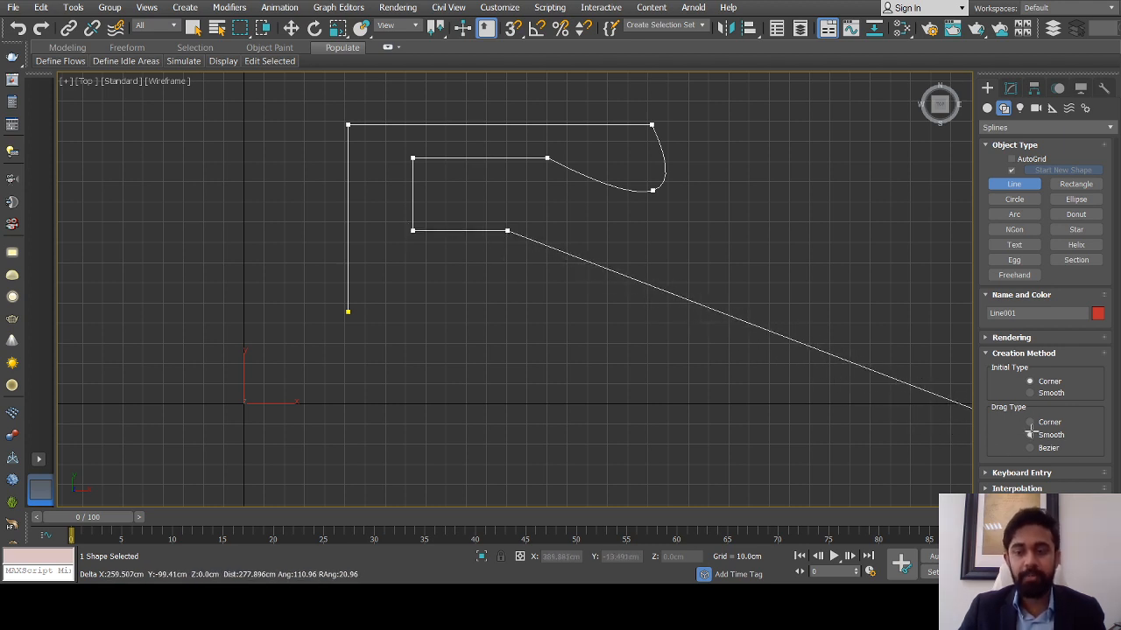
scroll(520, 268, up, 2)
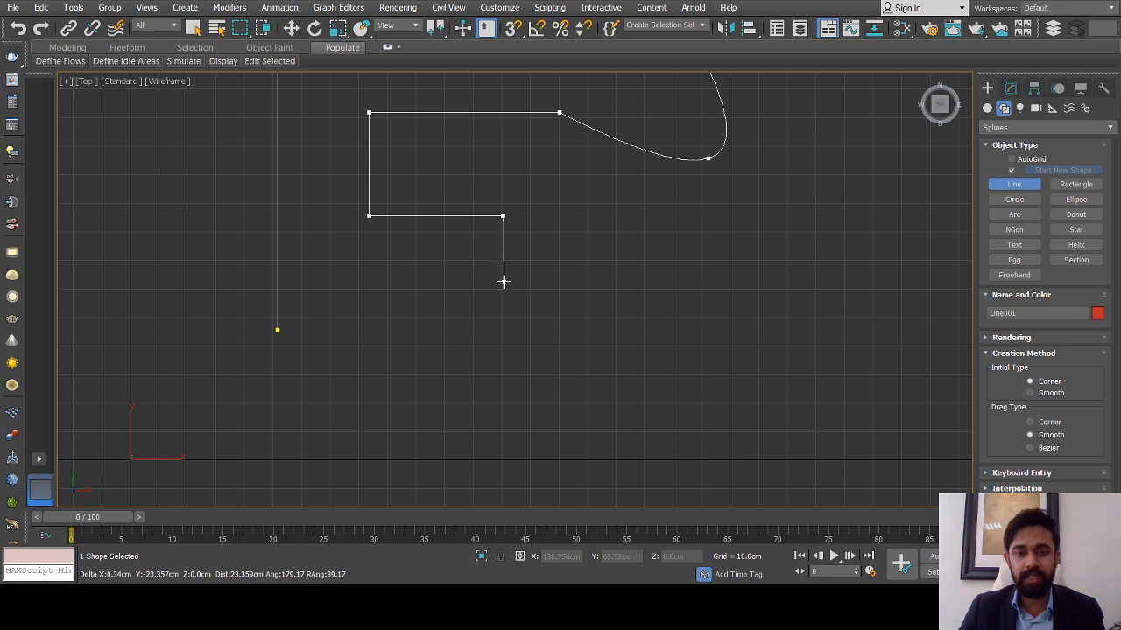
drag(502, 313, 515, 331)
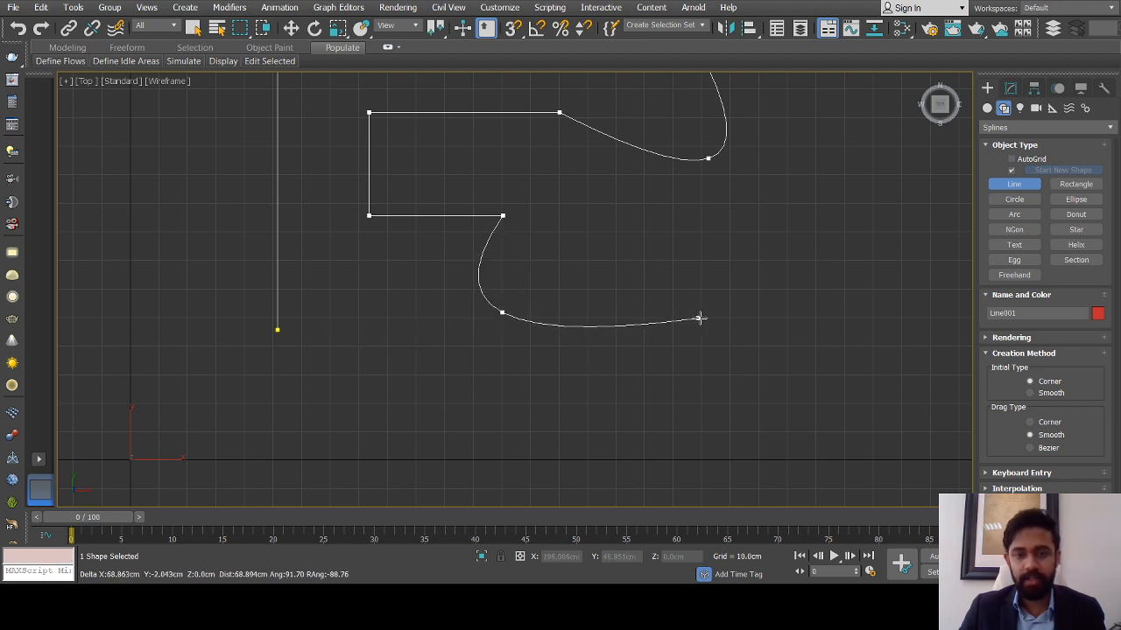
click(647, 319)
Finish the outline with a straight-edged horizontal bar along the bottom and a small step at its left end, closing the spline
shift+click(881, 319)
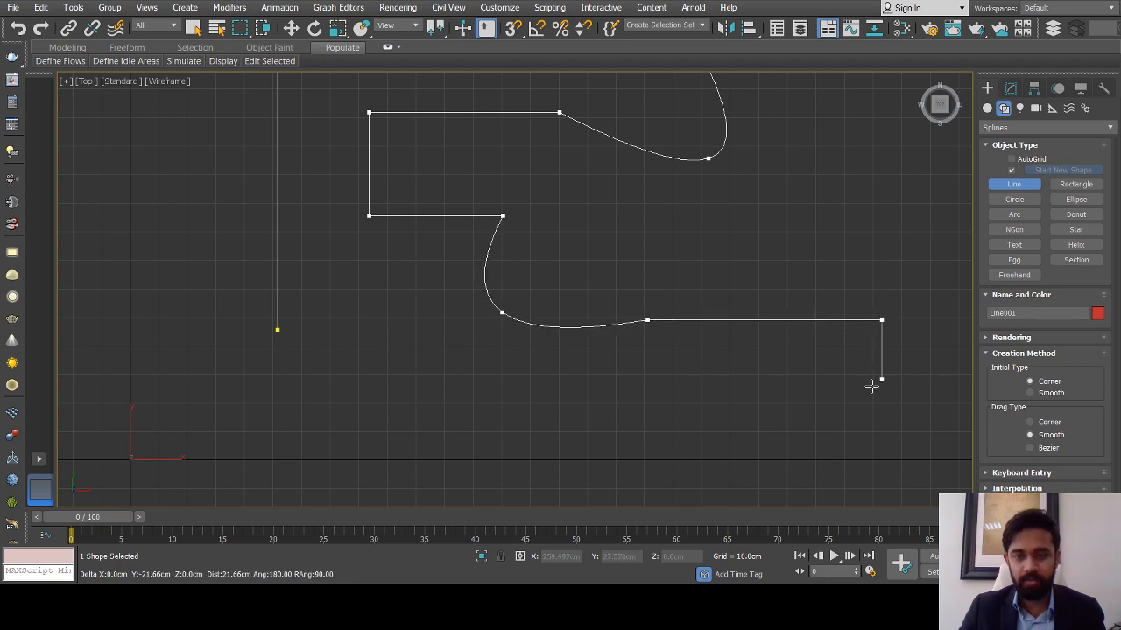
shift+click(873, 402)
shift+click(388, 401)
shift+click(402, 330)
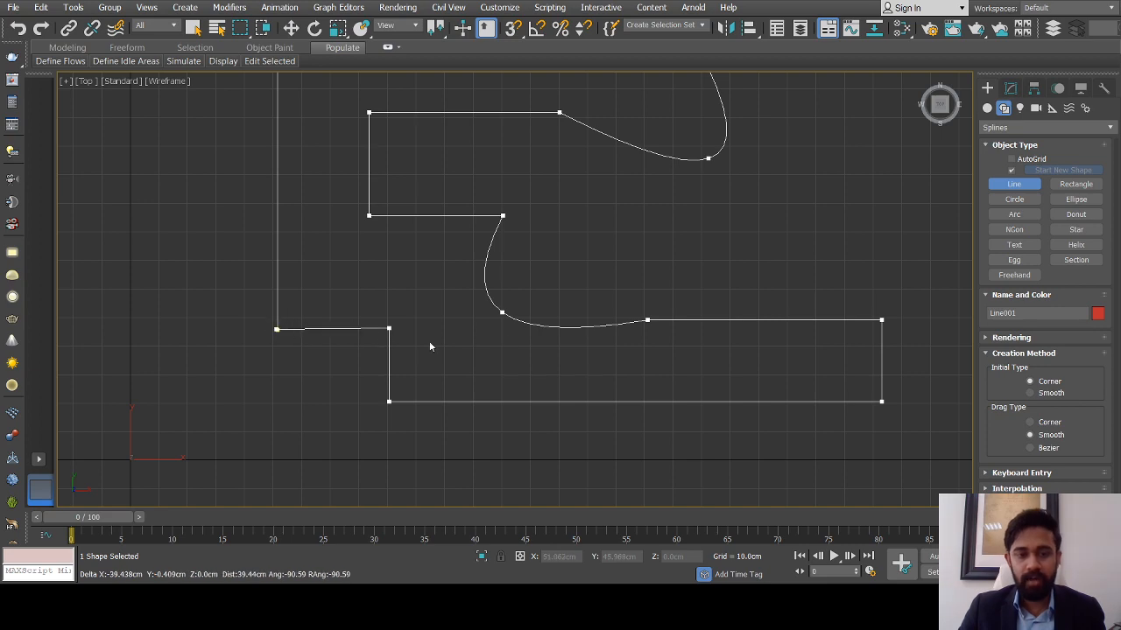
scroll(623, 327, down, 2)
middle_drag(747, 313, 539, 326)
scroll(601, 315, up, 1)
scroll(640, 316, down, 1)
scroll(604, 286, up, 1)
scroll(587, 286, down, 1)
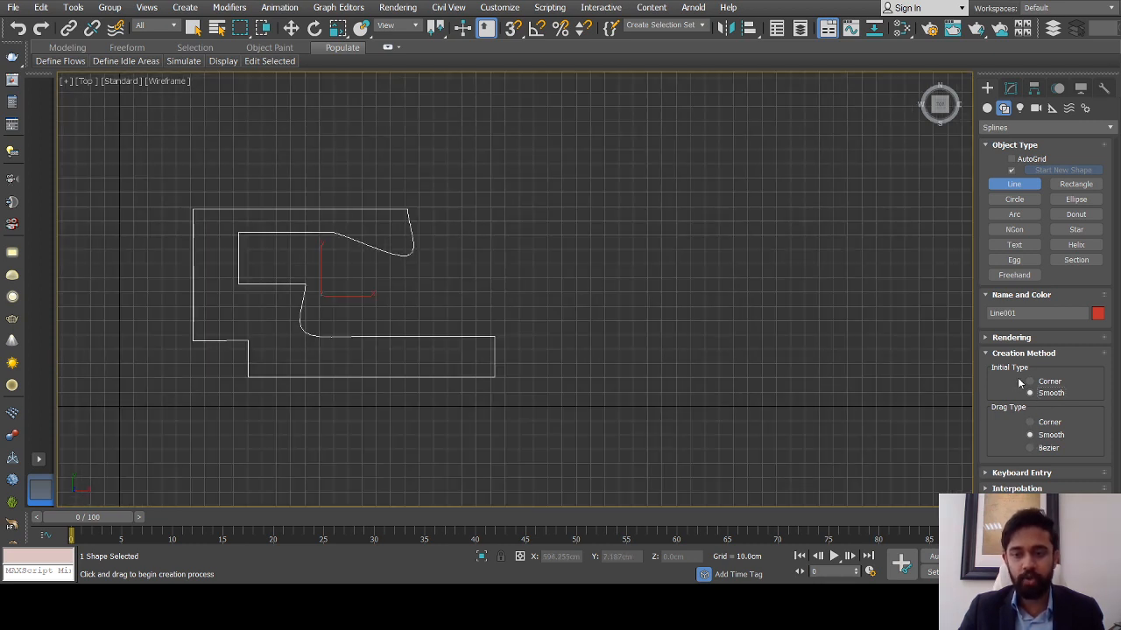
Set the initial type to Smooth and draw a closed, rounded freeform line beside the first outline
middle_drag(773, 306, 648, 340)
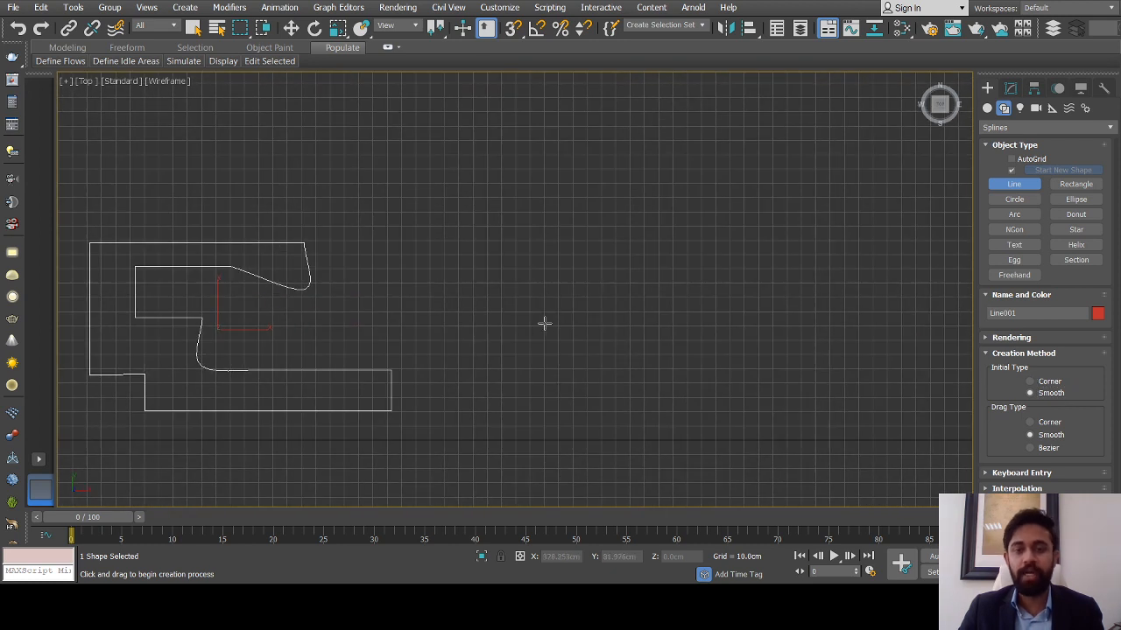
click(542, 322)
click(506, 208)
click(631, 181)
click(750, 121)
click(847, 136)
click(913, 173)
click(920, 241)
click(868, 319)
click(787, 361)
click(664, 353)
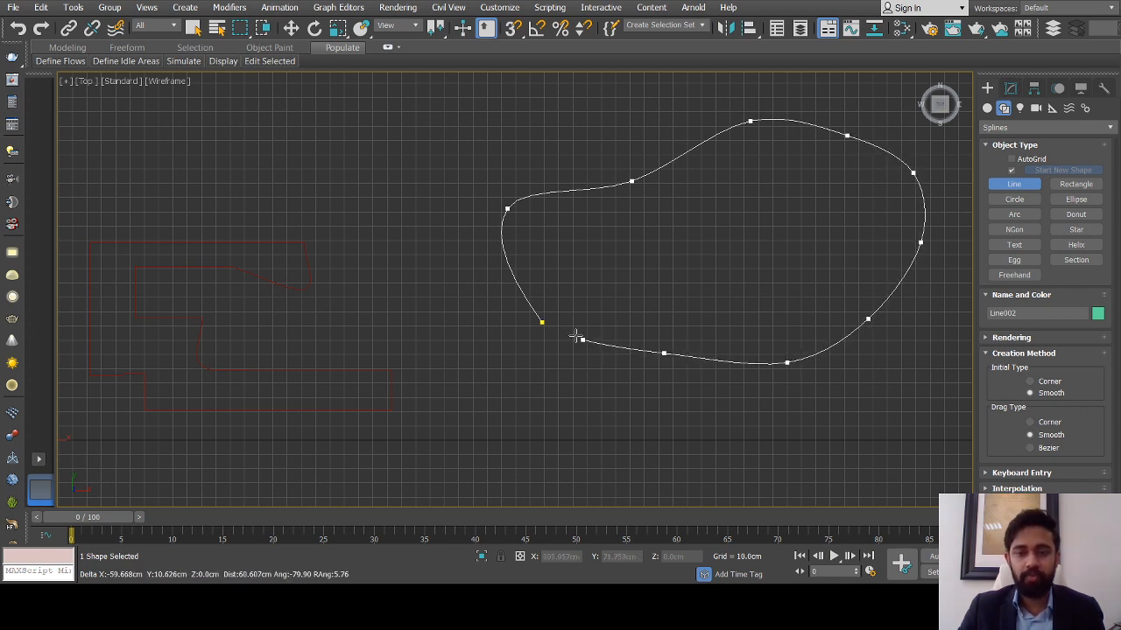
click(540, 322)
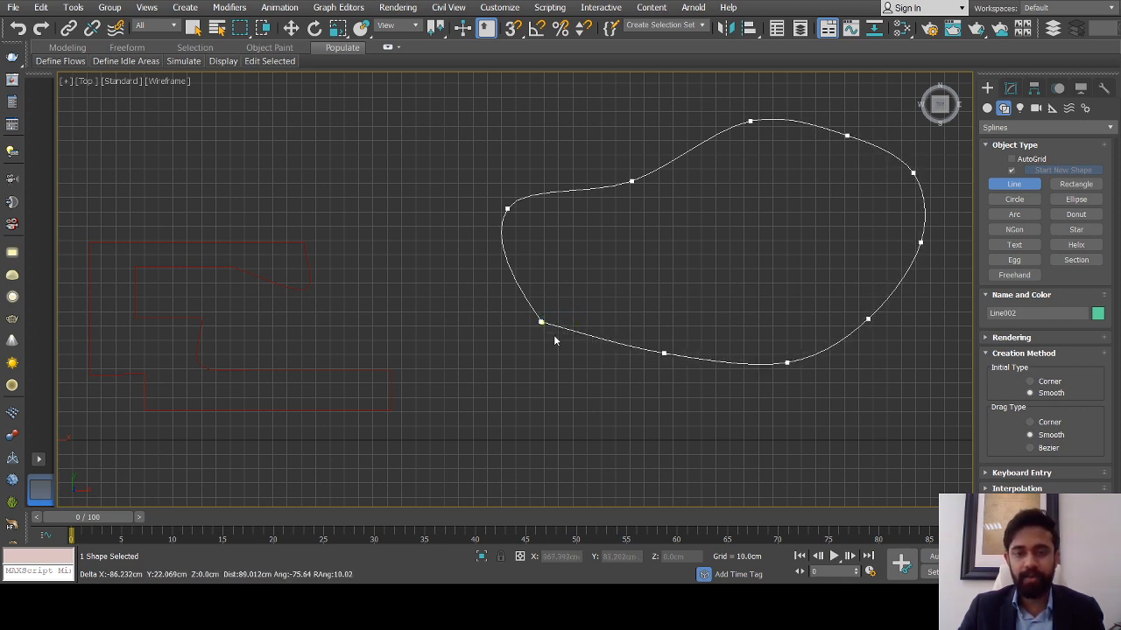
Set the drag type to Bezier and begin a third line above the other shapes, curving up its left side and along a wavy top edge
scroll(595, 297, down, 3)
middle_drag(595, 298, 513, 304)
middle_drag(649, 279, 516, 285)
scroll(533, 281, down, 3)
middle_drag(414, 259, 515, 300)
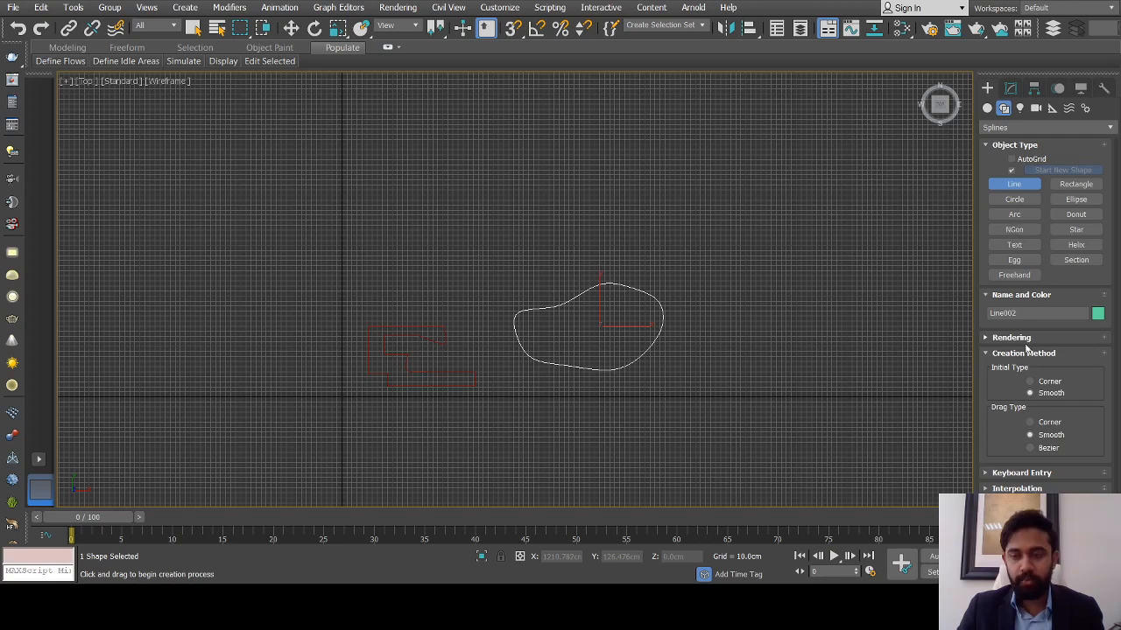
click(1040, 450)
scroll(470, 236, up, 1)
scroll(468, 323, up, 3)
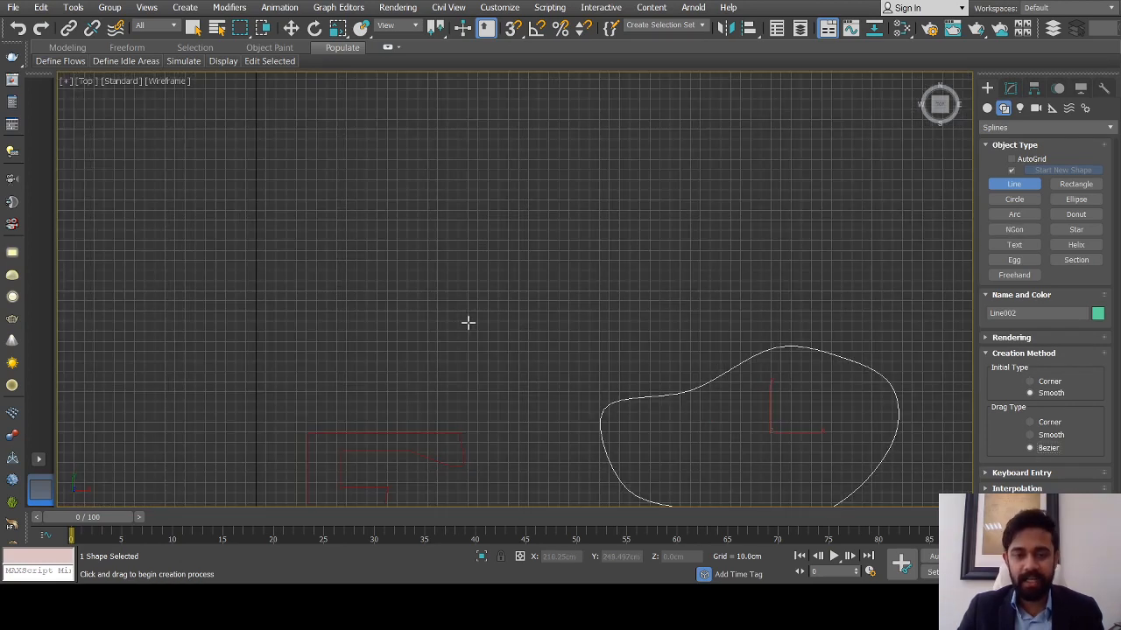
click(480, 342)
click(381, 278)
click(431, 170)
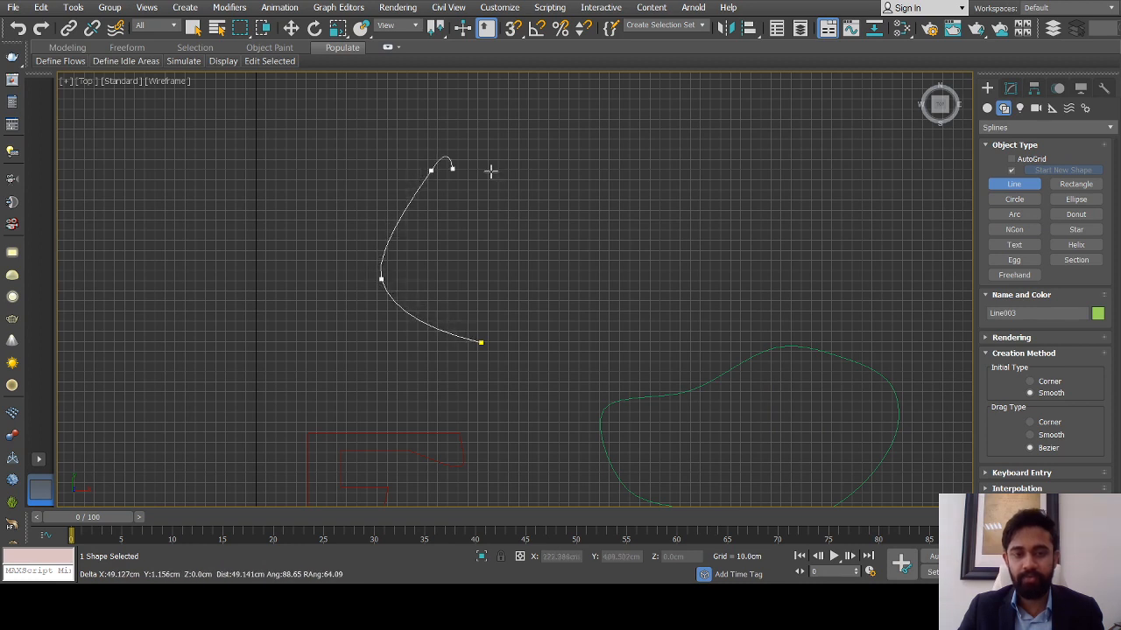
click(535, 199)
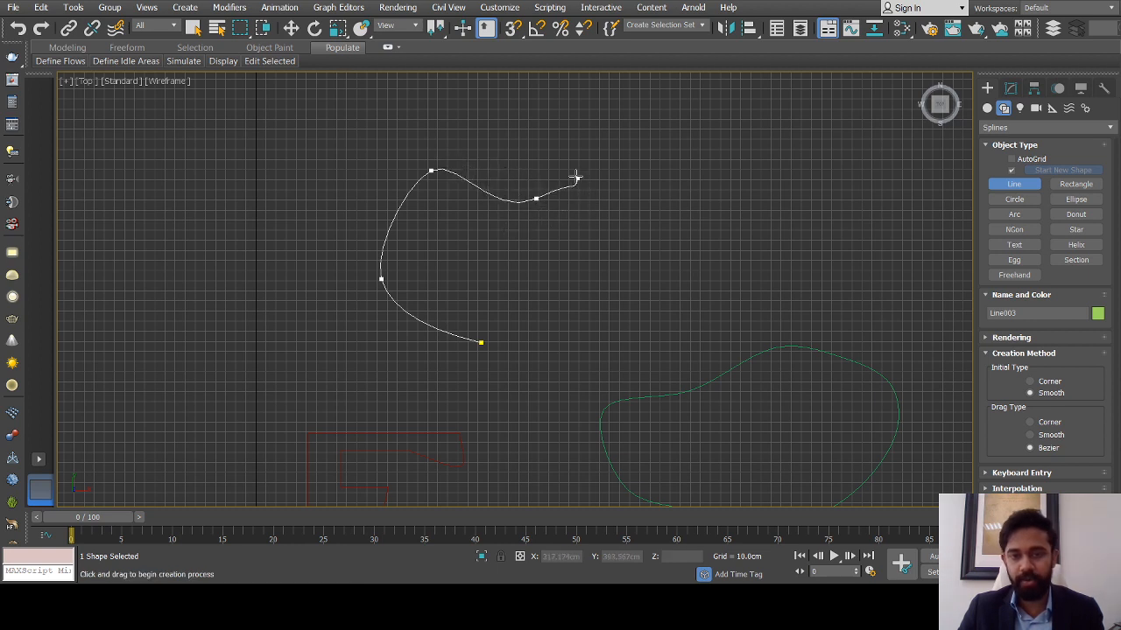
click(611, 154)
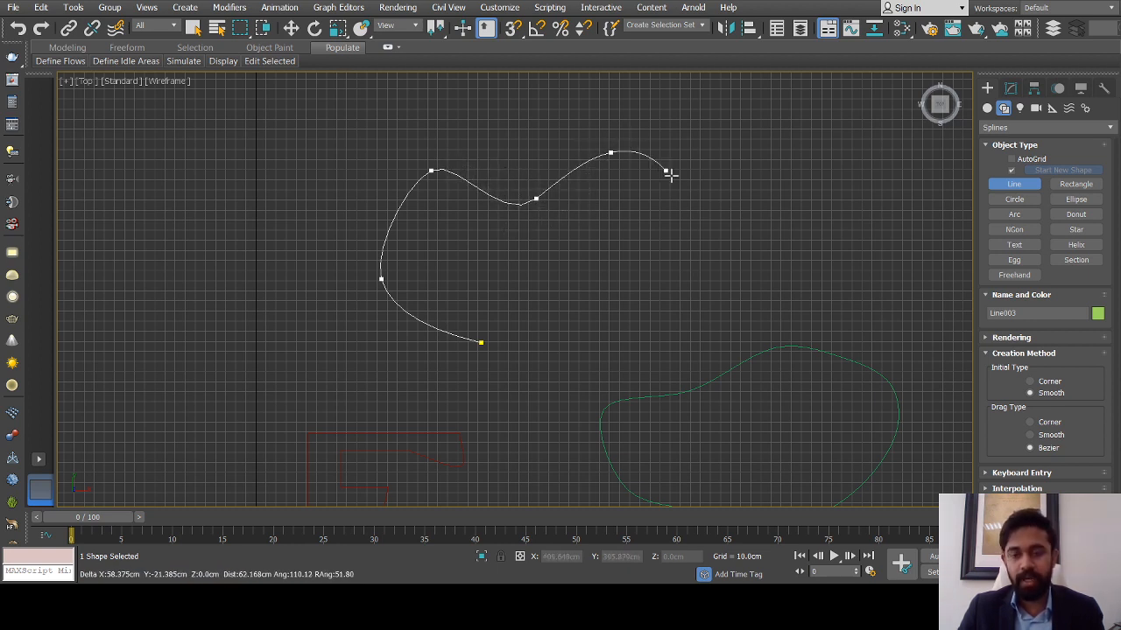
Continue the third line down its right side around a curved inward notch and close the spline at its start point
click(673, 189)
click(607, 230)
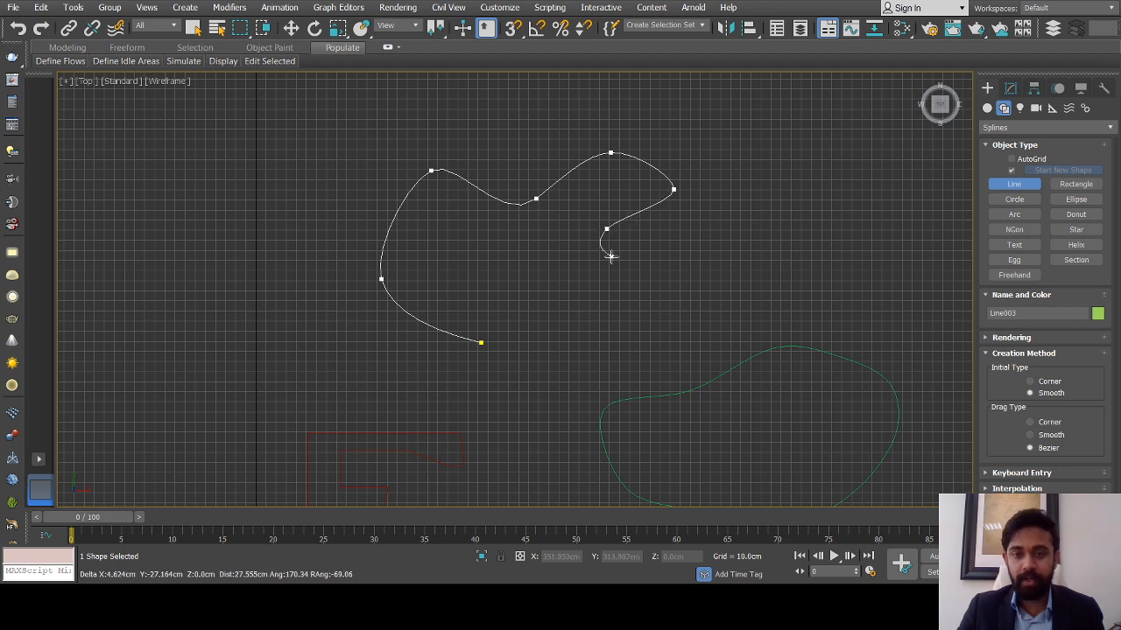
click(634, 266)
click(602, 309)
click(568, 366)
click(482, 342)
scroll(537, 292, down, 5)
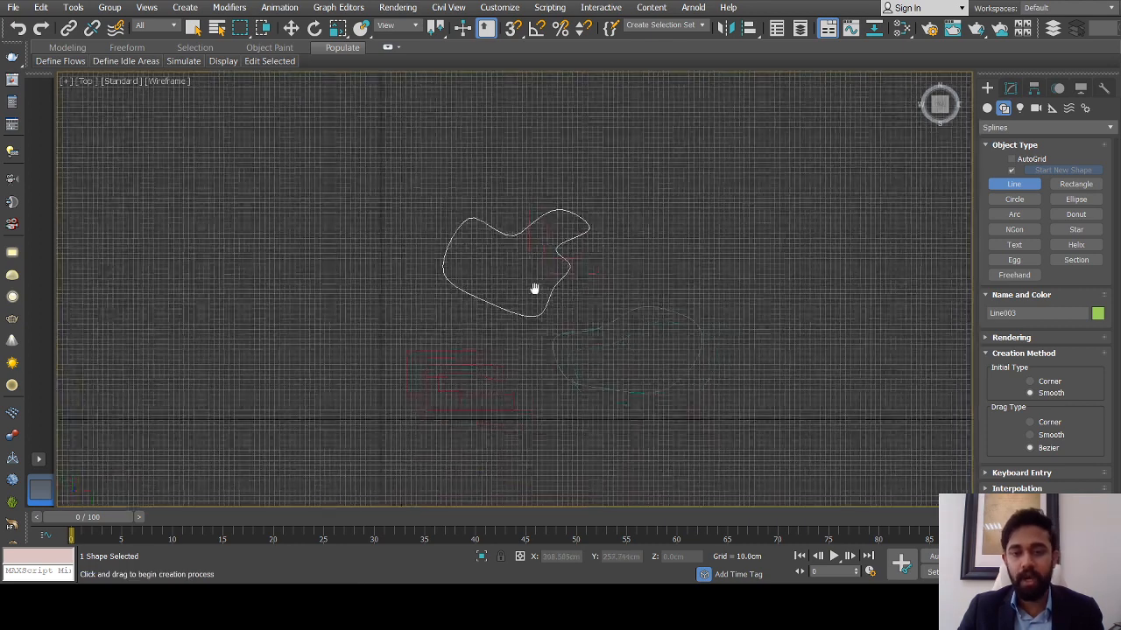
End line drawing and delete all three splines from the Top view
right_click(542, 289)
drag(804, 198, 312, 444)
key(Delete)
scroll(436, 365, up, 3)
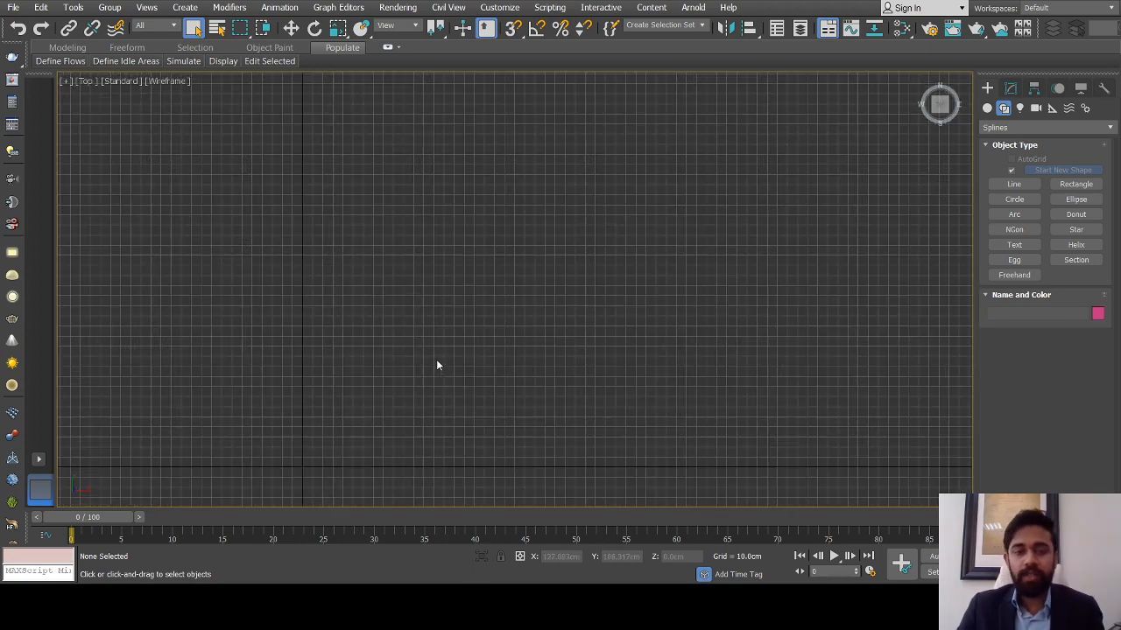
With initial and drag types set to Corner, draw a closed four-sided line about 473 cm wide, with straight sides and a slanted lower edge
click(1013, 184)
scroll(583, 248, down, 2)
middle_drag(561, 253, 473, 260)
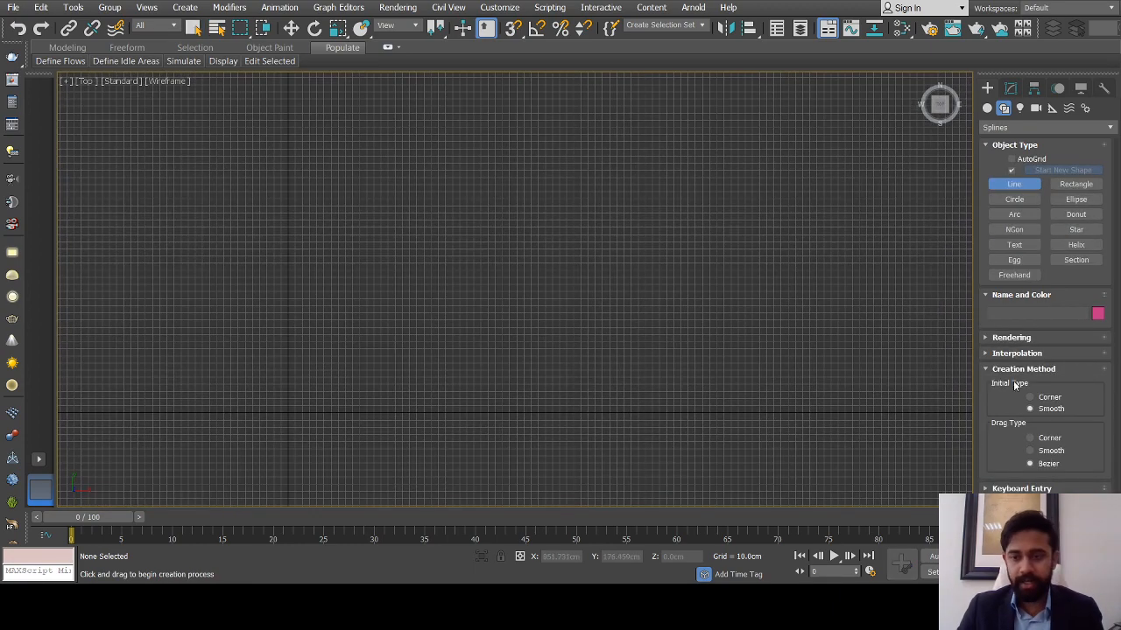
click(1031, 397)
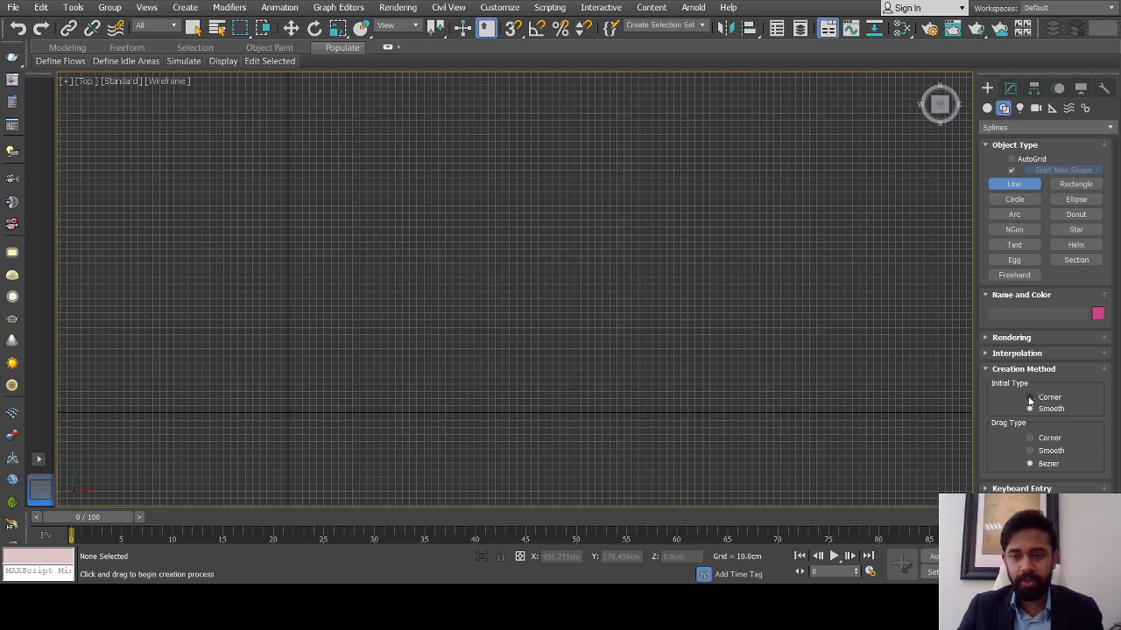
click(1030, 438)
middle_drag(631, 336, 542, 353)
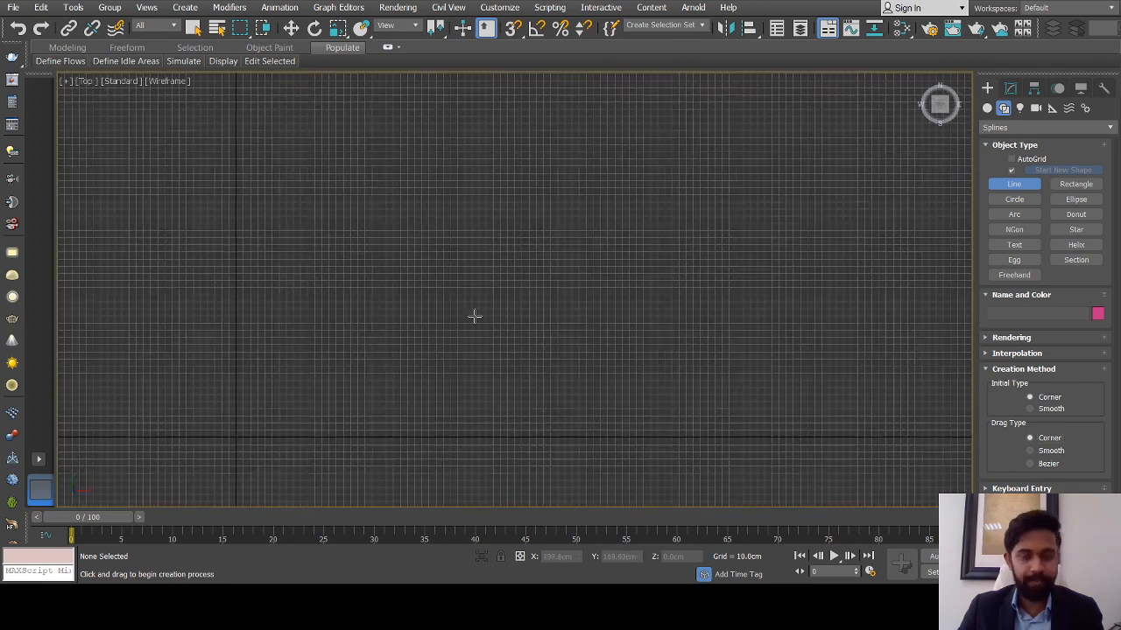
click(432, 323)
click(435, 133)
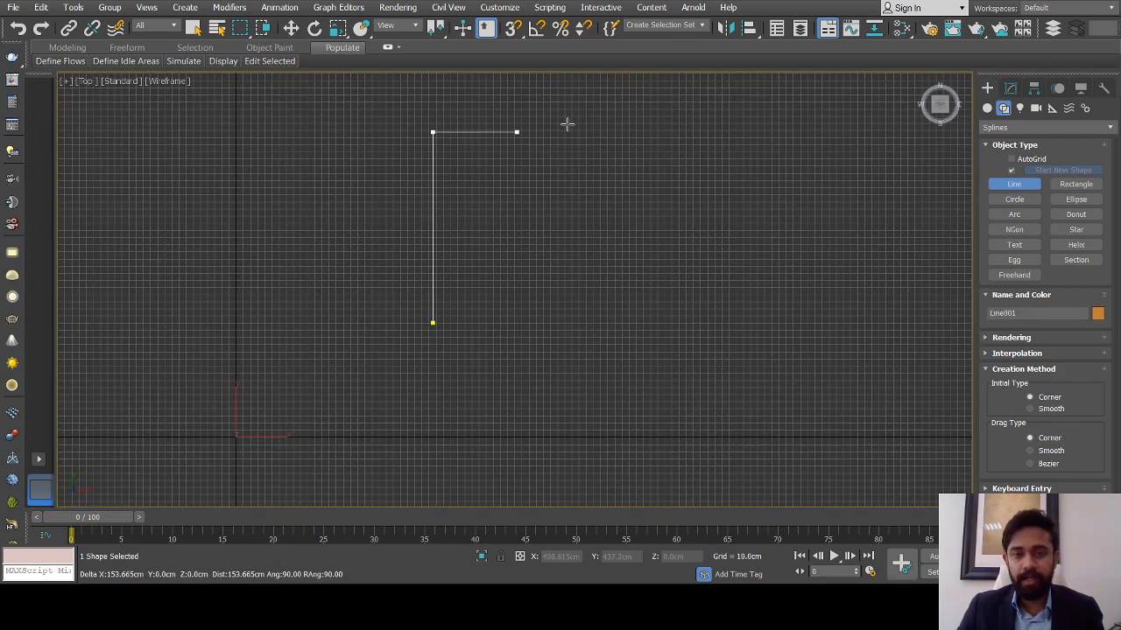
click(770, 132)
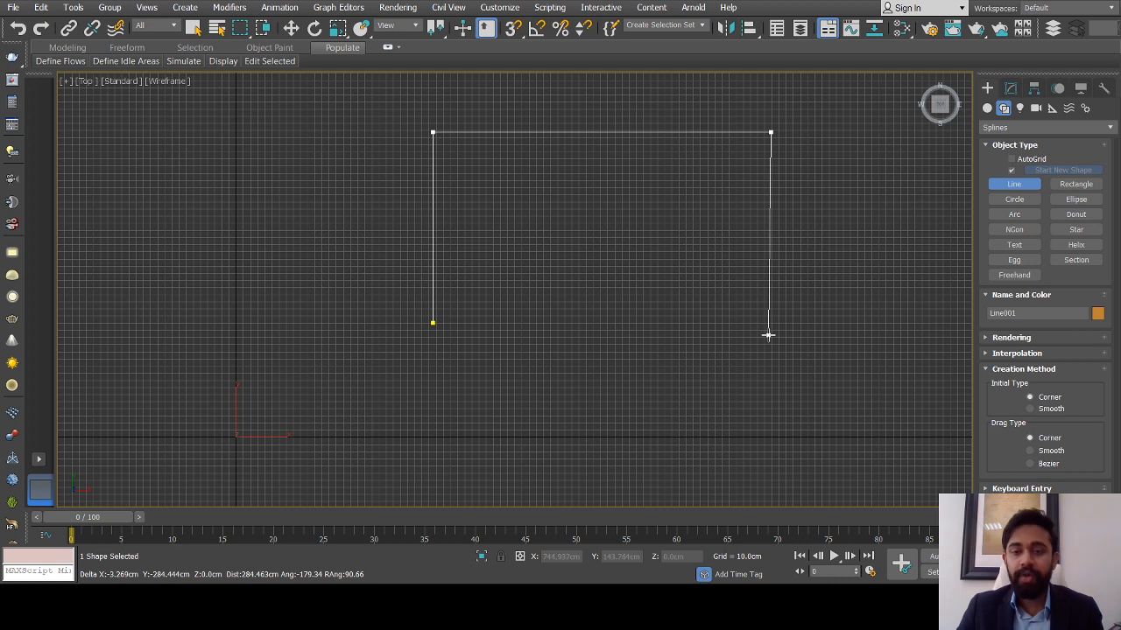
click(769, 350)
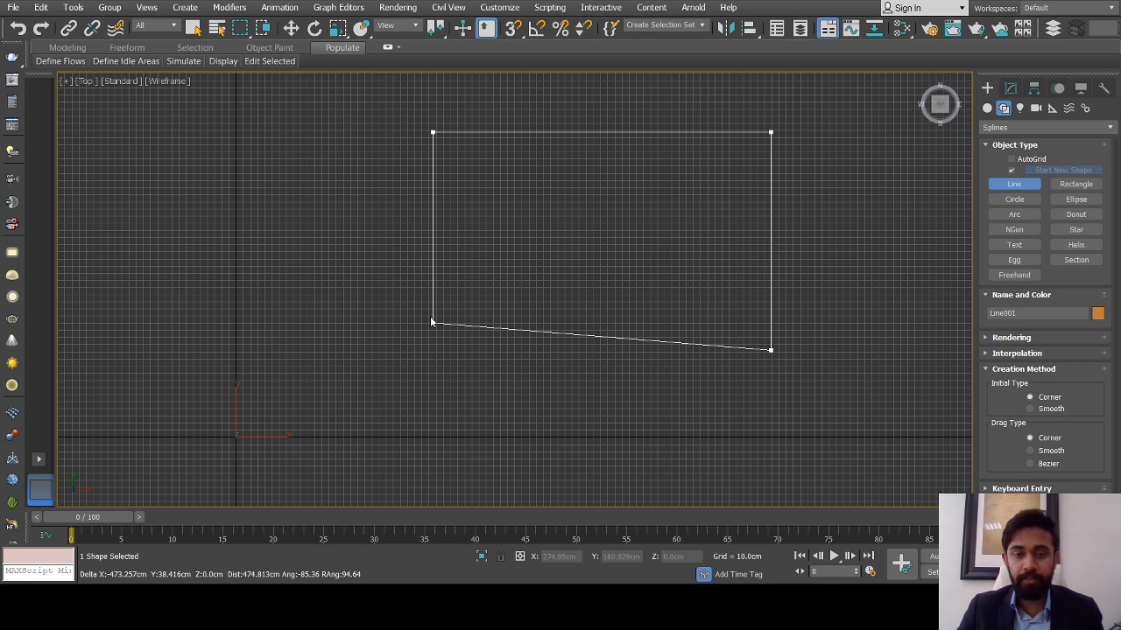
click(537, 342)
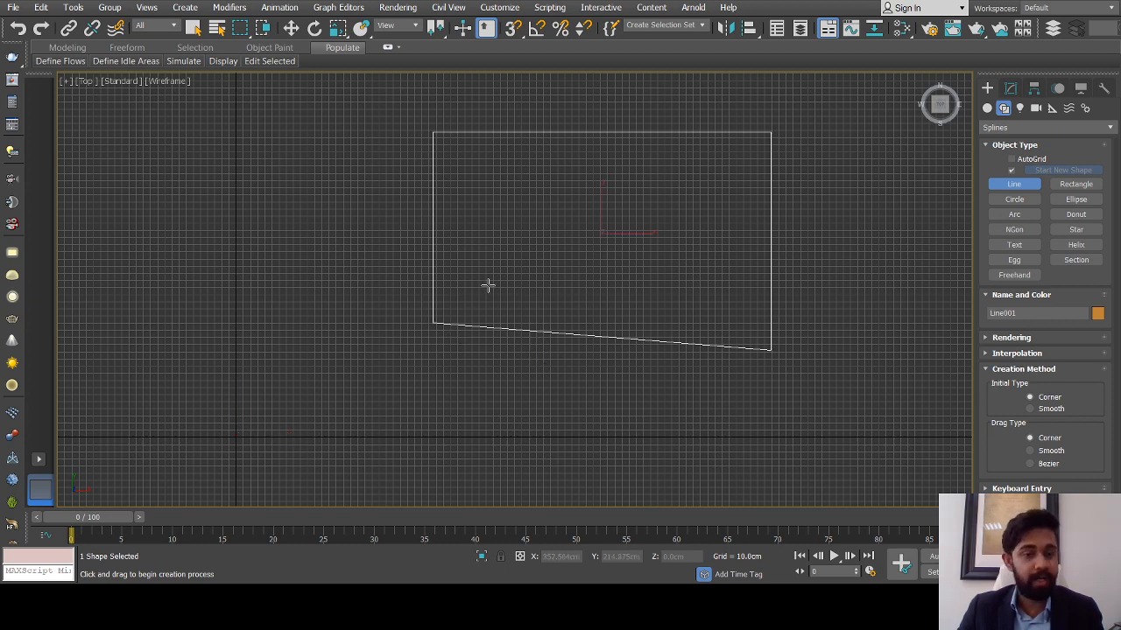
Leave the Line tool and enter the Vertex sub-object level of the four-sided line for modification
scroll(355, 357, down, 3)
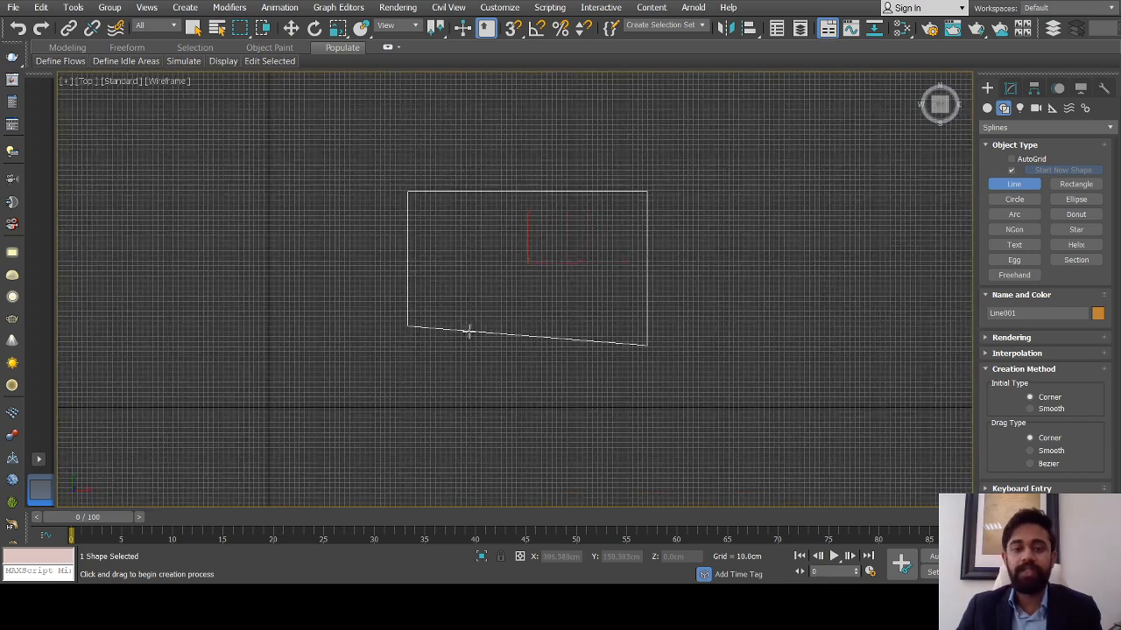
click(194, 27)
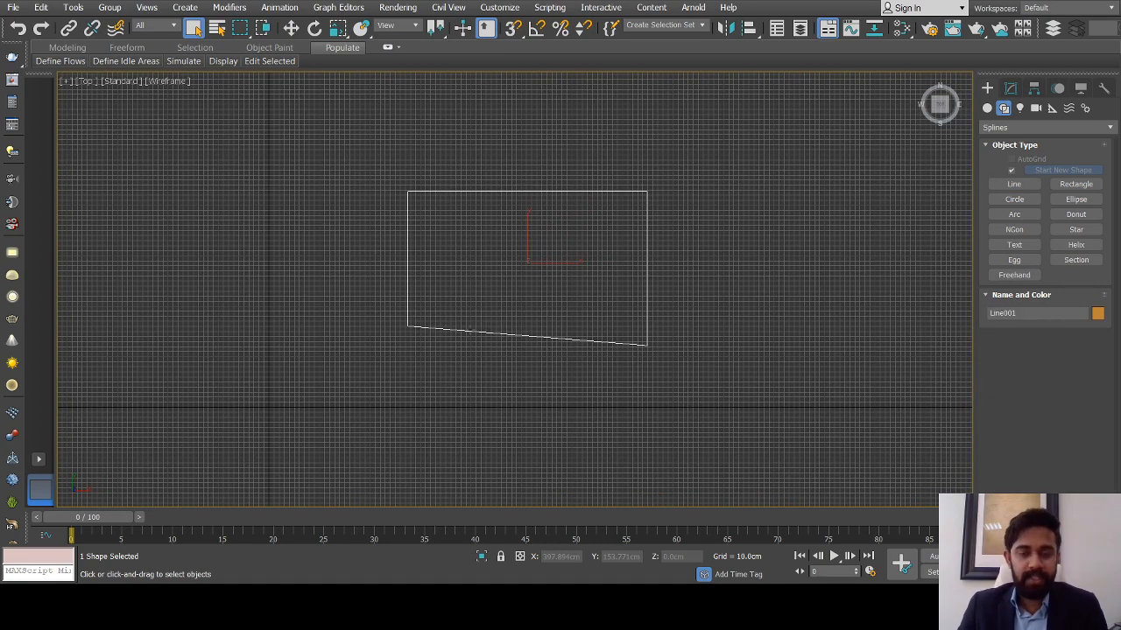
scroll(461, 324, up, 2)
scroll(461, 324, down, 2)
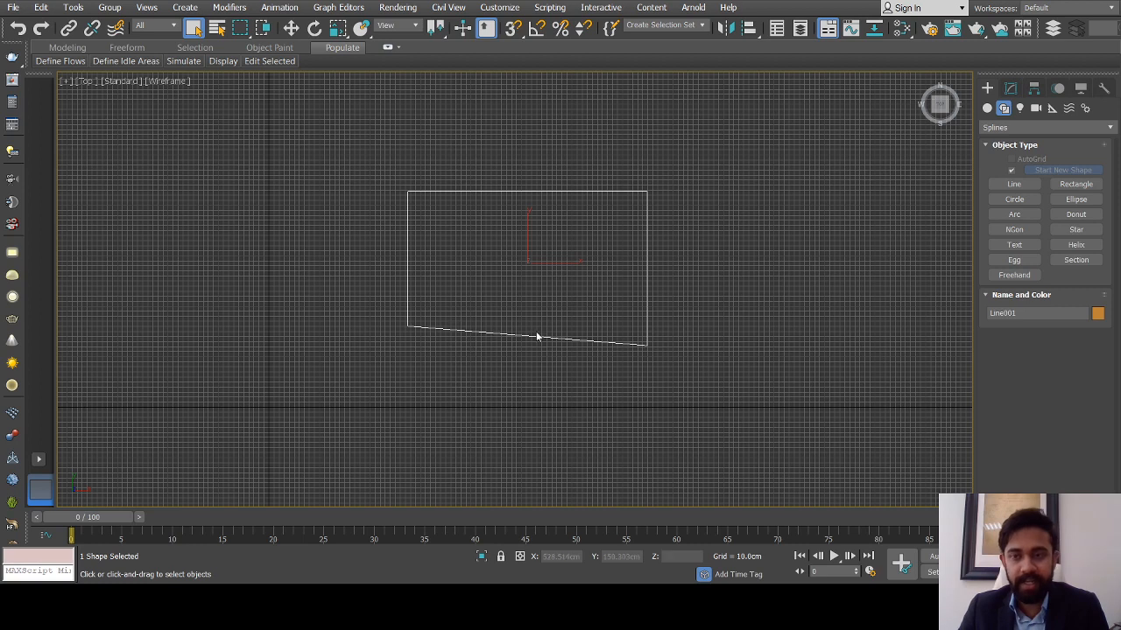
click(1011, 90)
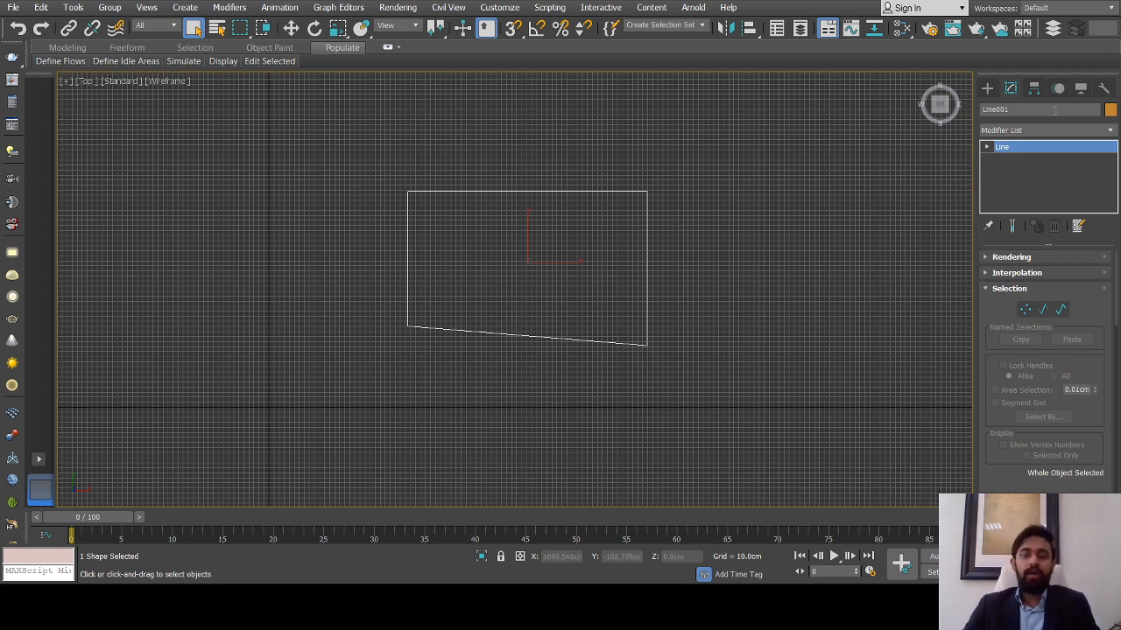
click(987, 147)
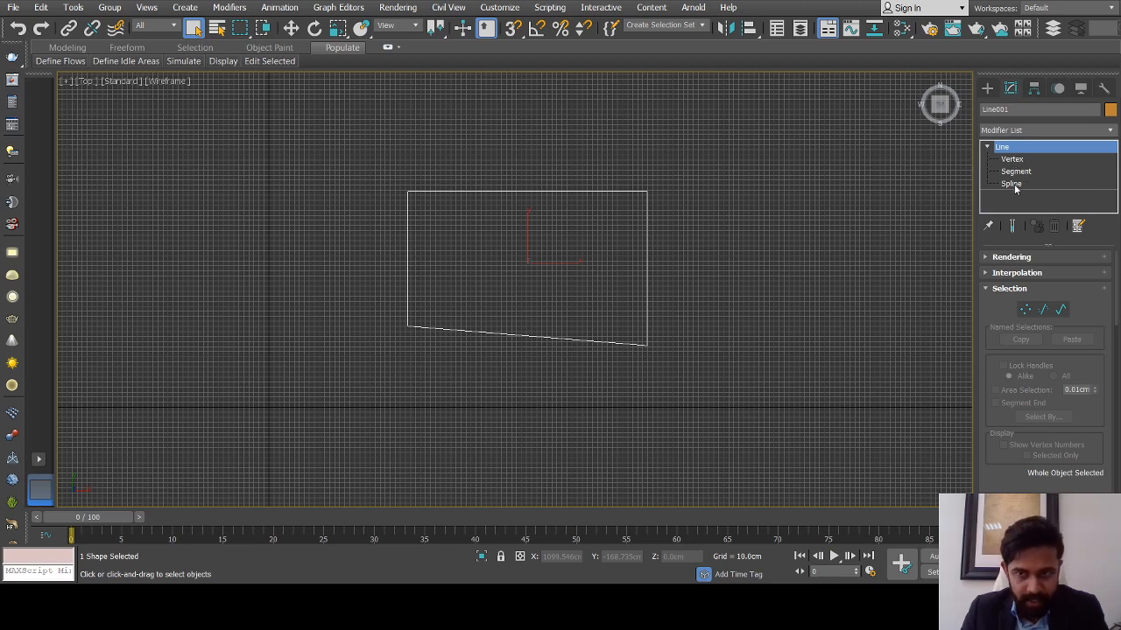
scroll(545, 343, up, 2)
scroll(550, 289, down, 2)
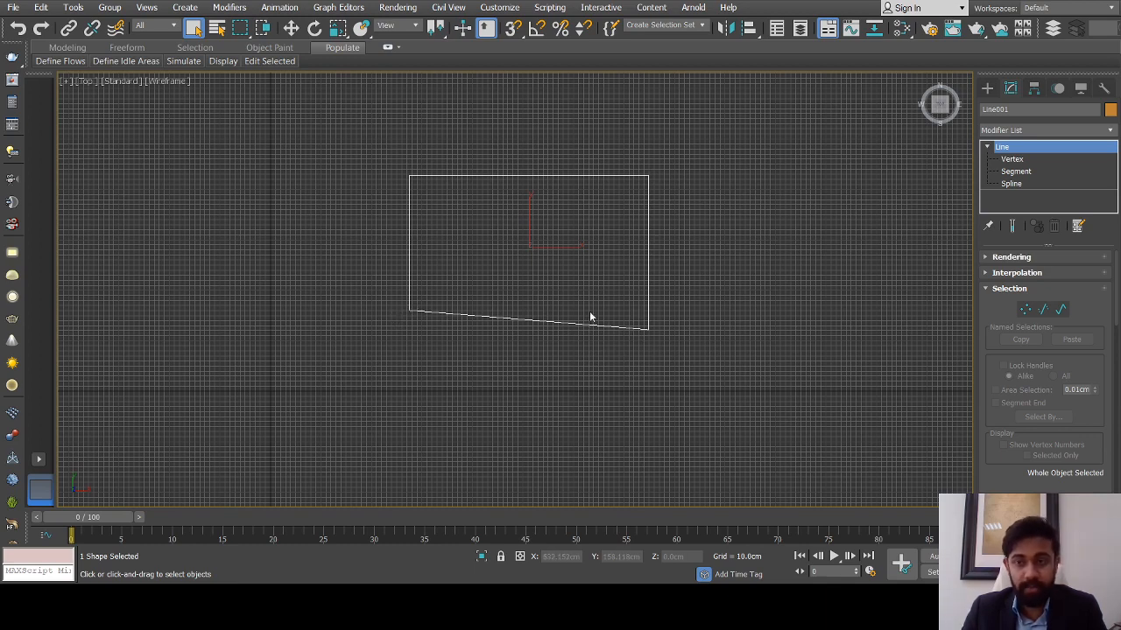
click(1015, 162)
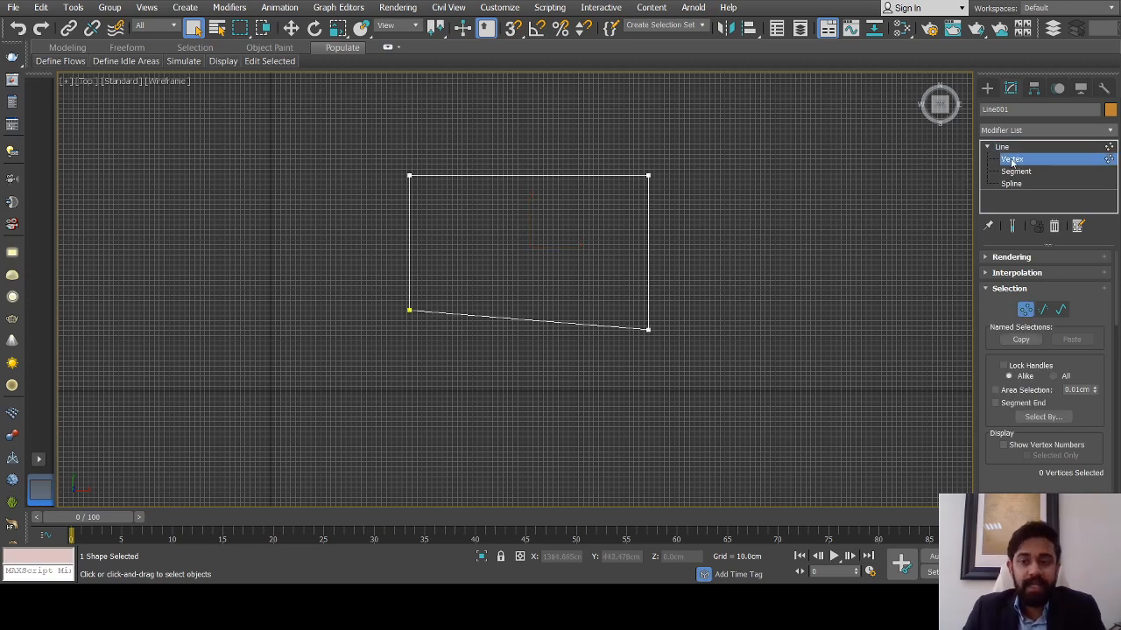
Select individual corner vertices of the four-sided line in turn, ending with the lower-left vertex
scroll(437, 298, up, 2)
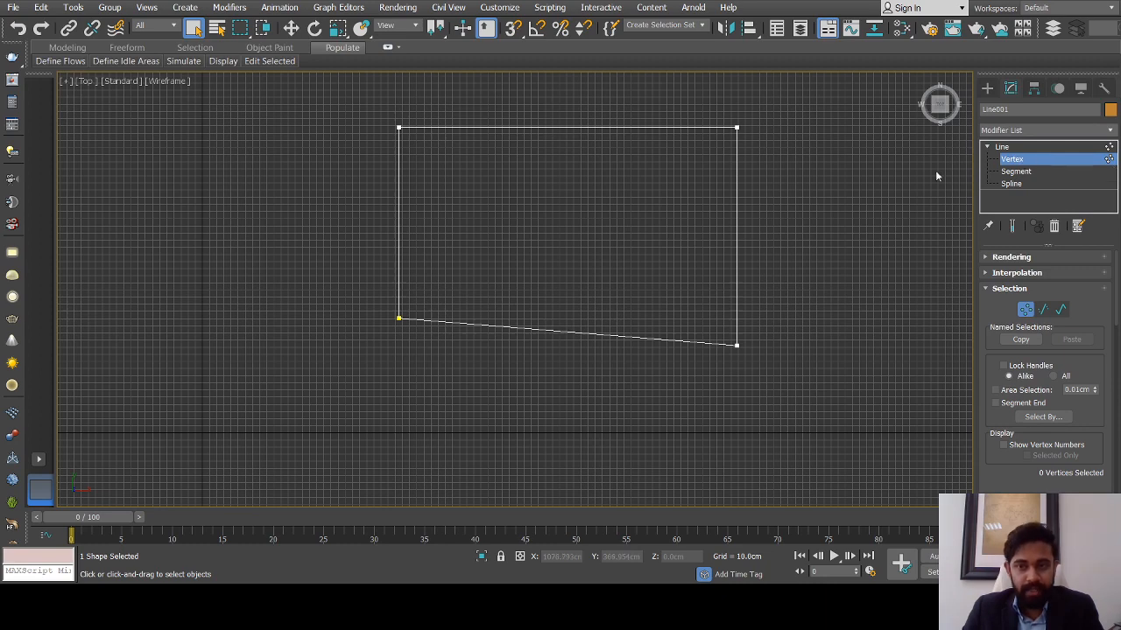
middle_drag(708, 177, 701, 187)
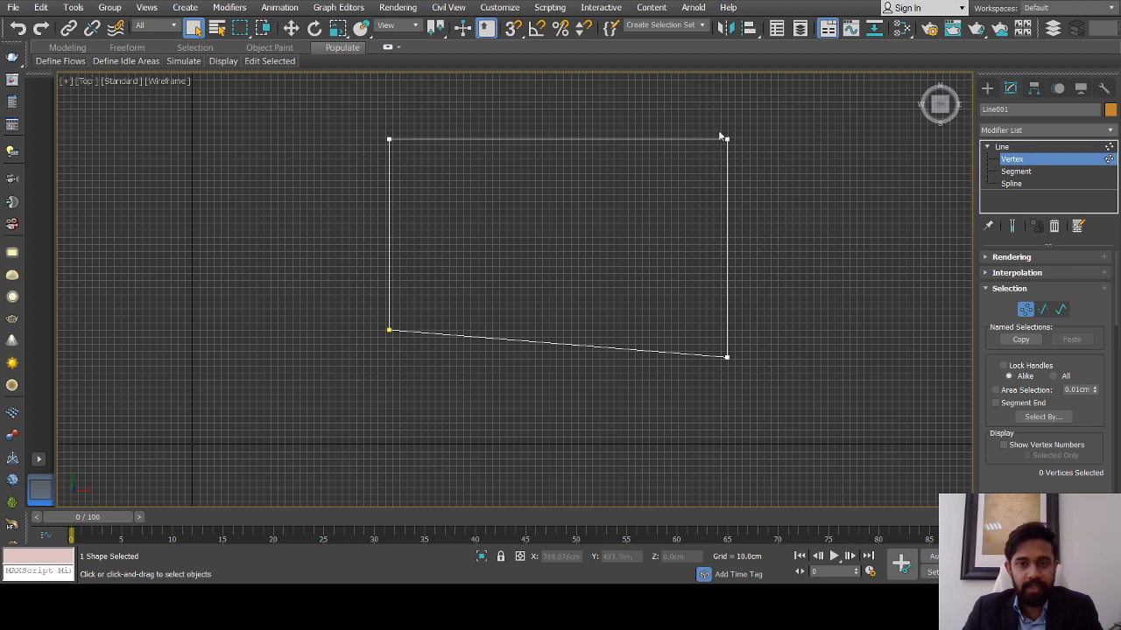
click(389, 330)
click(388, 139)
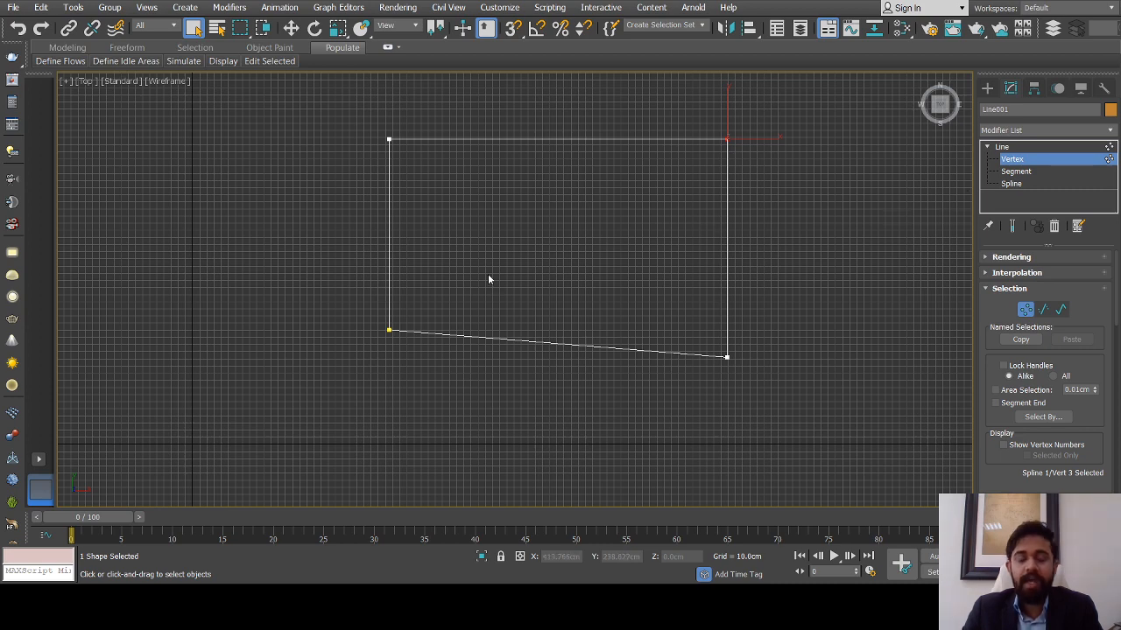
click(385, 340)
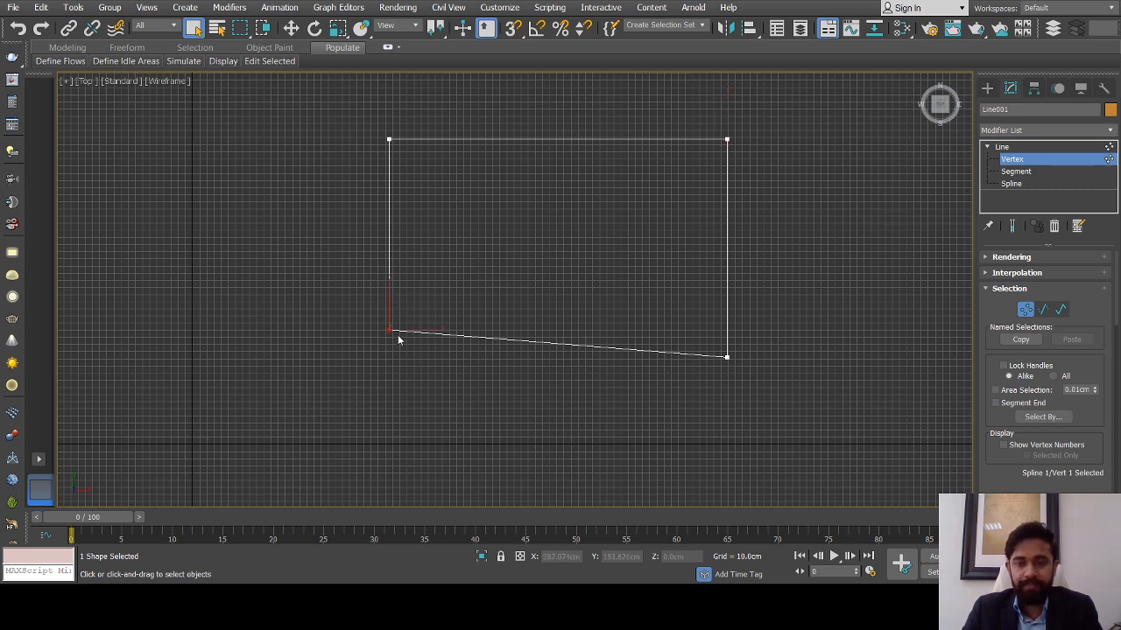
scroll(473, 303, down, 2)
middle_drag(473, 303, 467, 303)
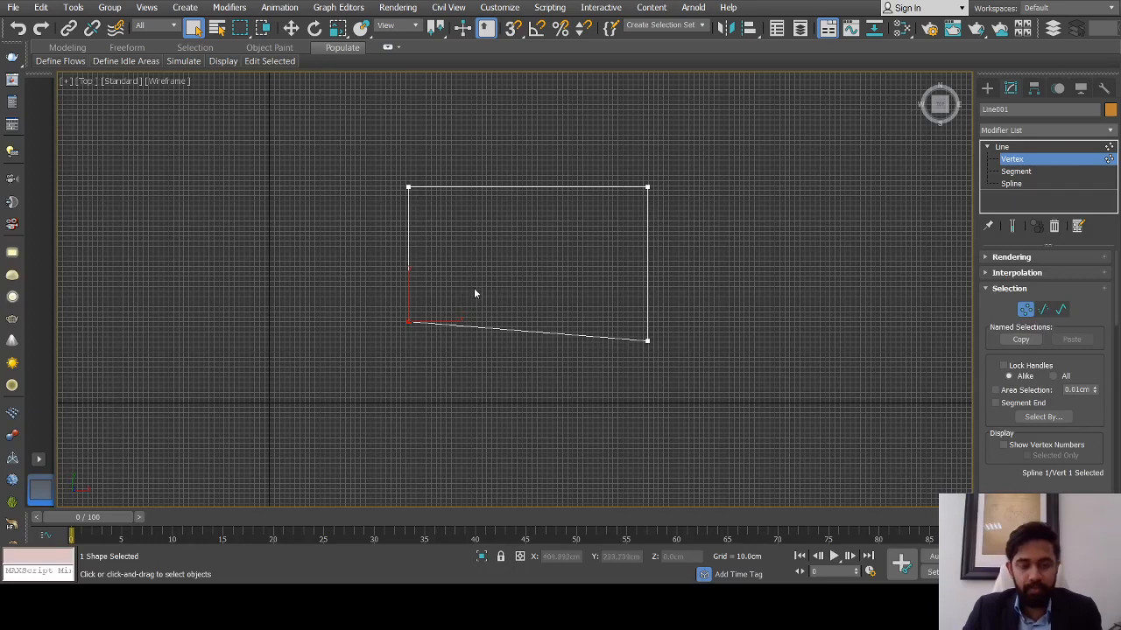
Activate the Move tool with the four-sided line's lower-left vertex still selected
click(290, 28)
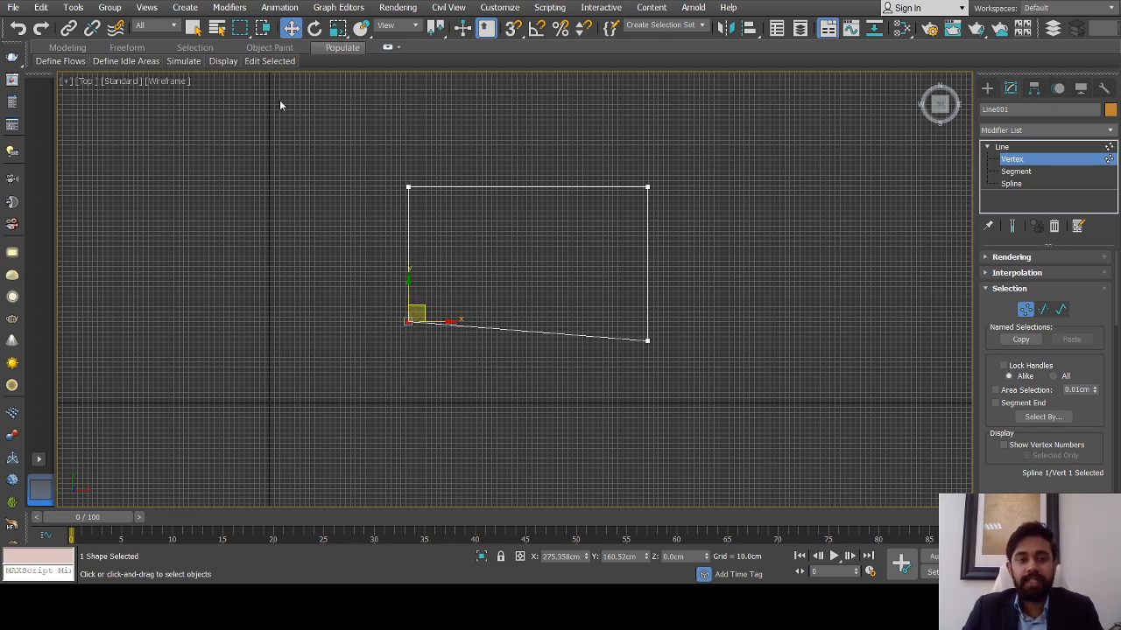
scroll(429, 325, up, 2)
scroll(429, 324, down, 2)
middle_drag(543, 337, 529, 337)
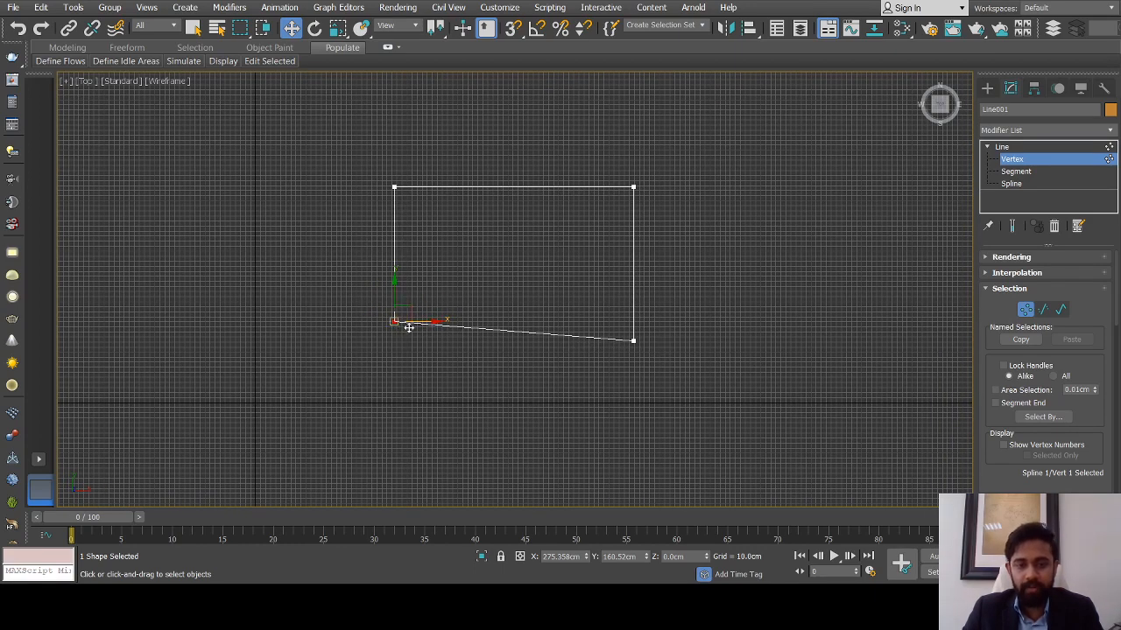
Move the lower-right vertex freehand along Y in two adjustments to about Y 84 cm, checking the lower-left vertex in between
click(633, 340)
mouse_move(633, 326)
mouse_down()
mouse_move(638, 265)
mouse_move(636, 332)
mouse_up()
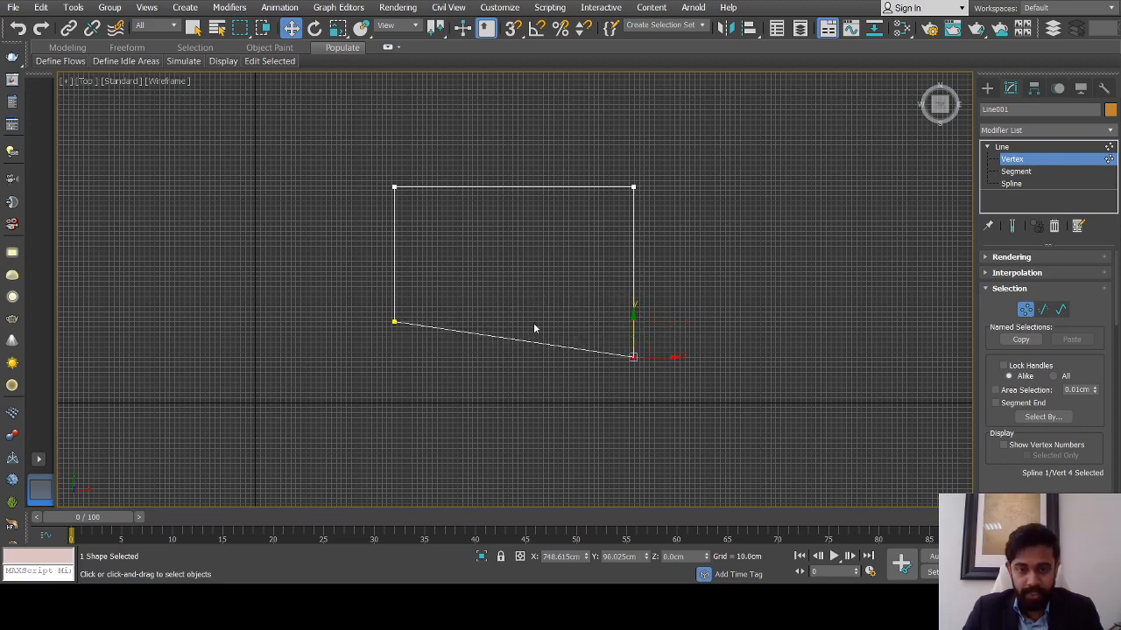
click(393, 322)
scroll(398, 320, up, 2)
scroll(398, 320, up, 3)
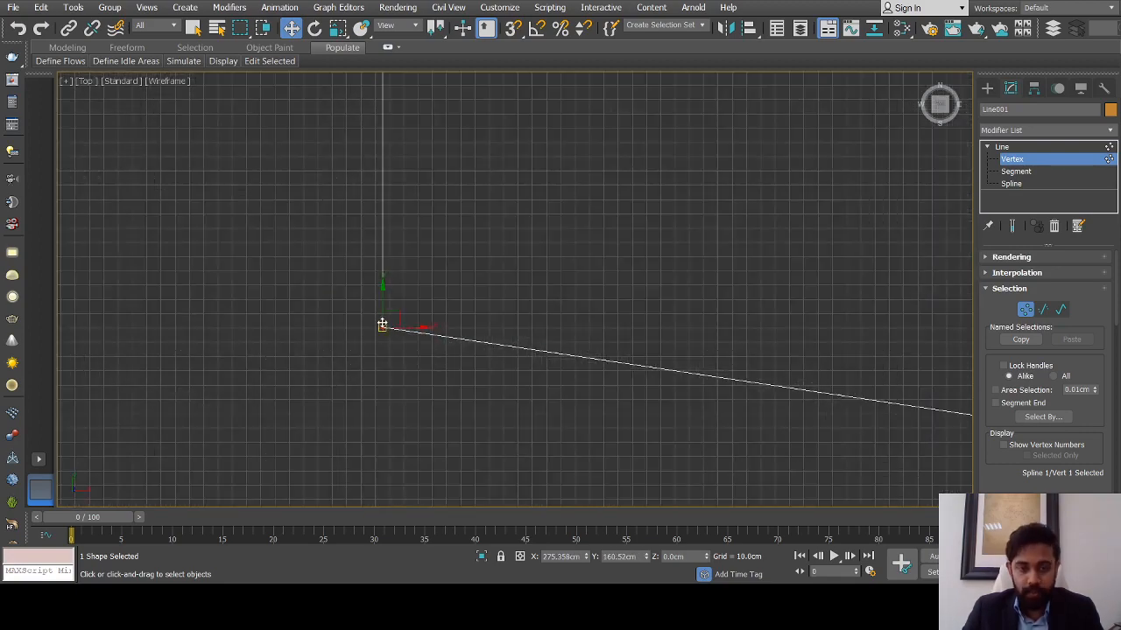
scroll(388, 331, down, 5)
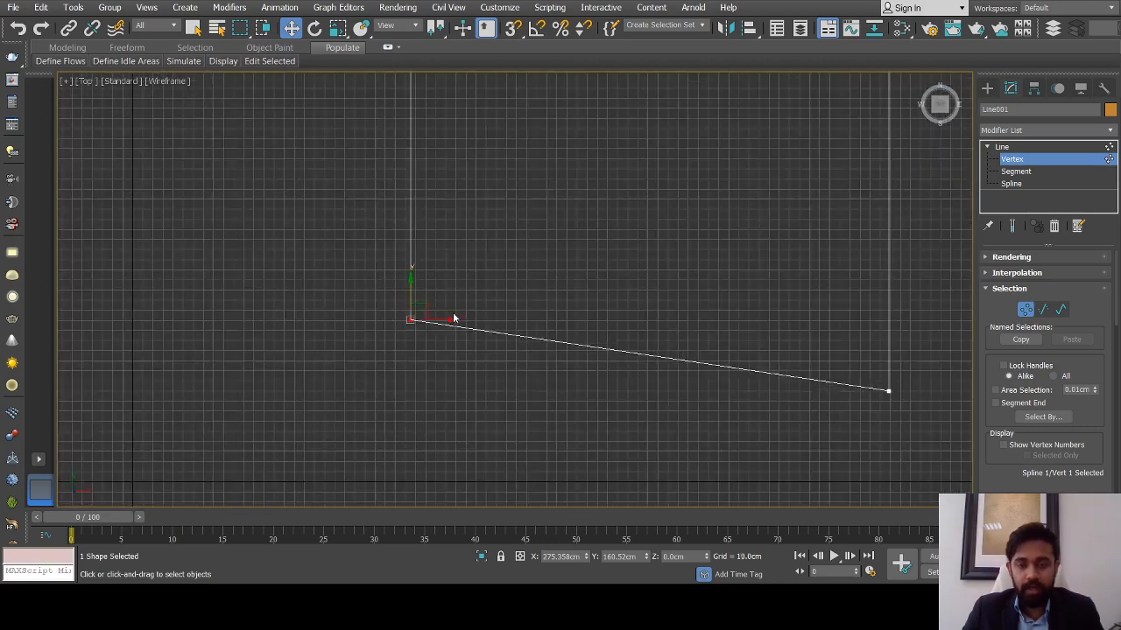
click(671, 351)
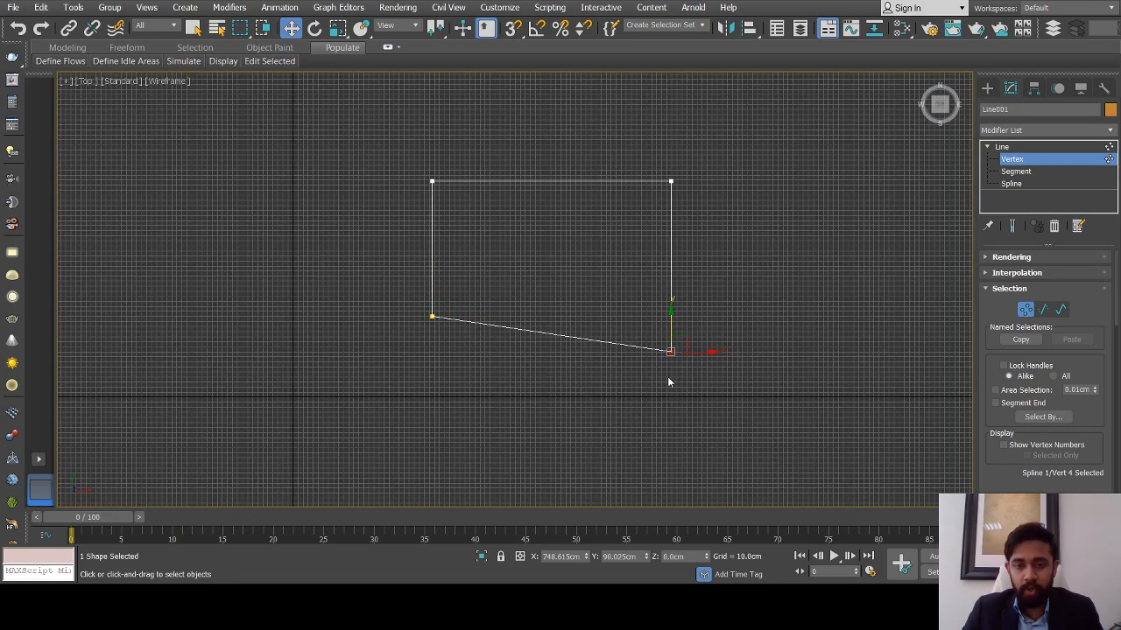
mouse_move(670, 322)
mouse_down()
mouse_move(670, 306)
mouse_move(671, 332)
mouse_up()
Select the lower-left vertex and copy its Y coordinate
click(433, 316)
scroll(425, 320, up, 2)
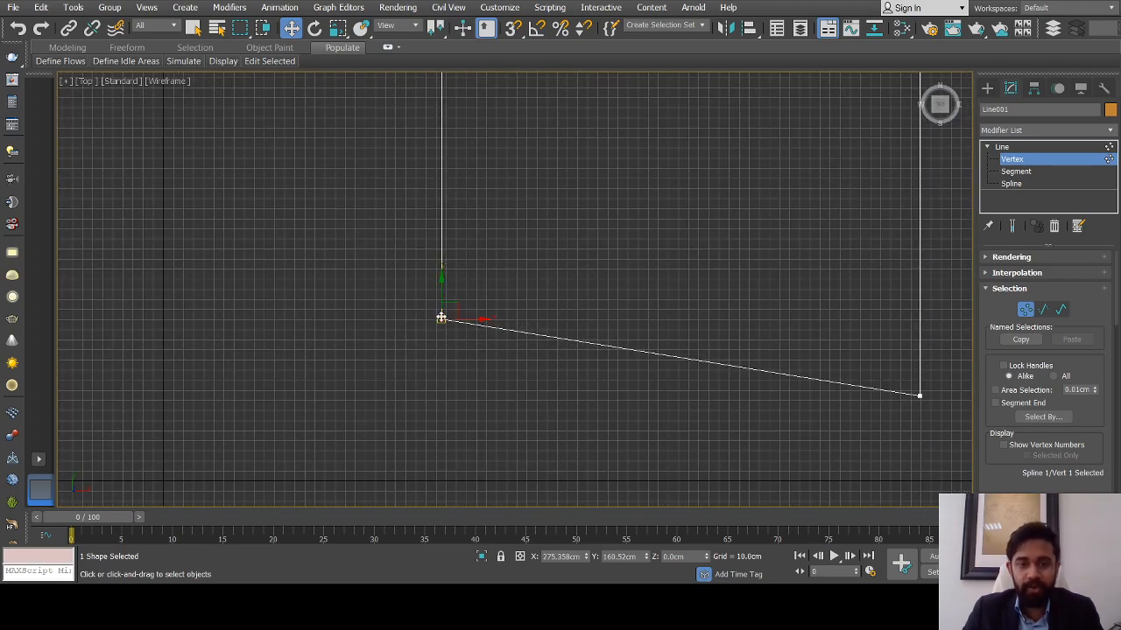
scroll(441, 317, down, 4)
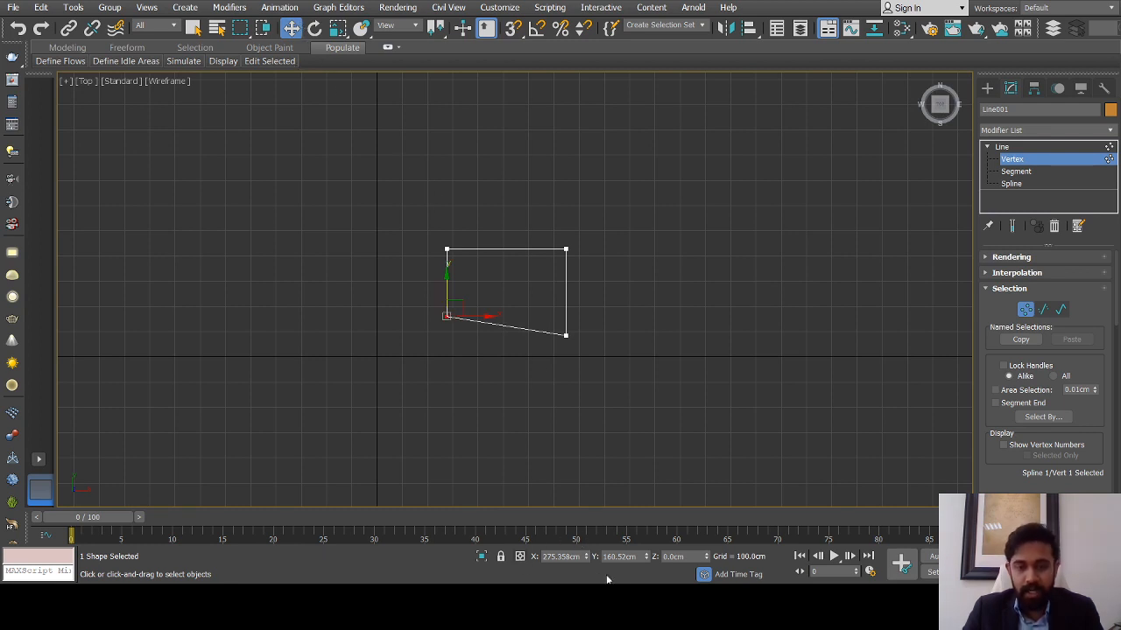
scroll(450, 368, down, 3)
scroll(450, 363, up, 3)
scroll(464, 340, down, 2)
scroll(408, 365, up, 2)
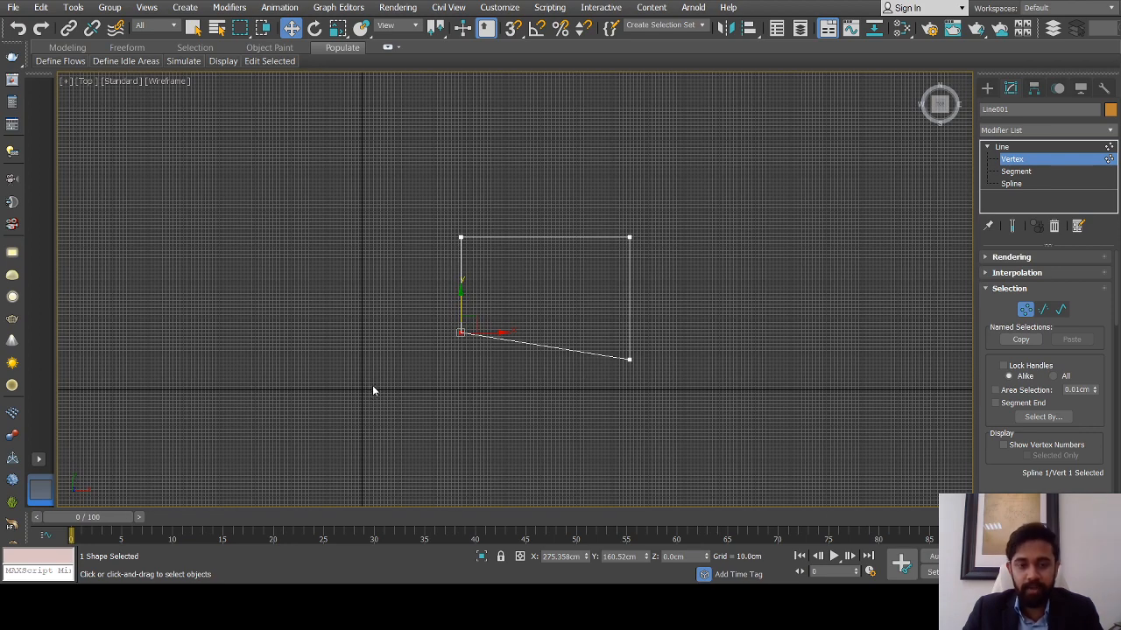
scroll(452, 295, down, 3)
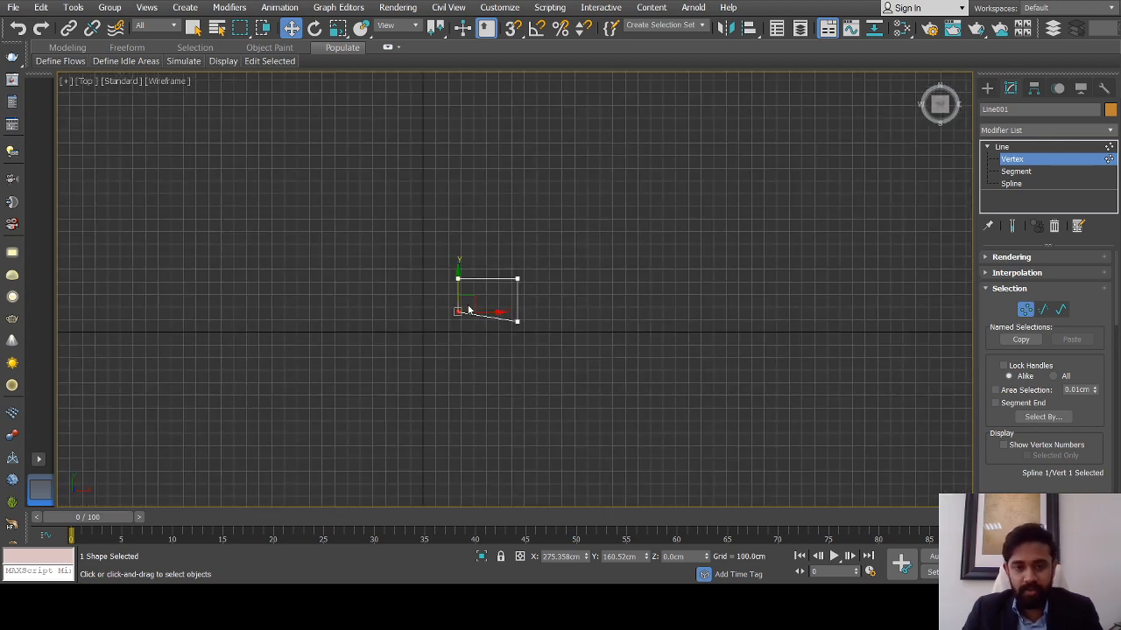
scroll(466, 309, up, 3)
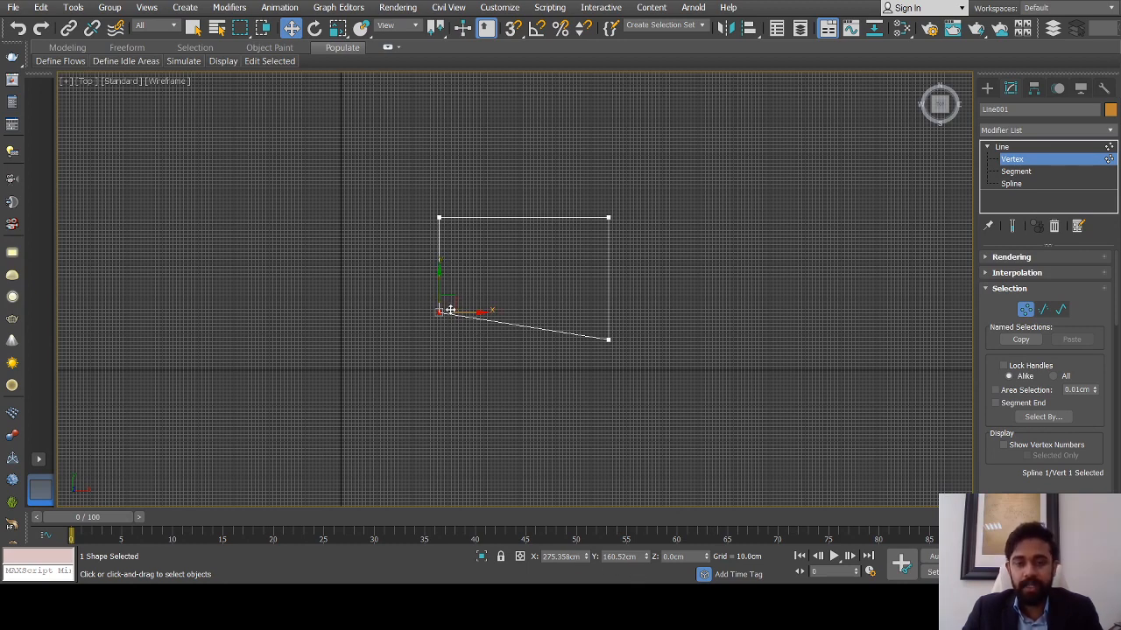
double_click(628, 558)
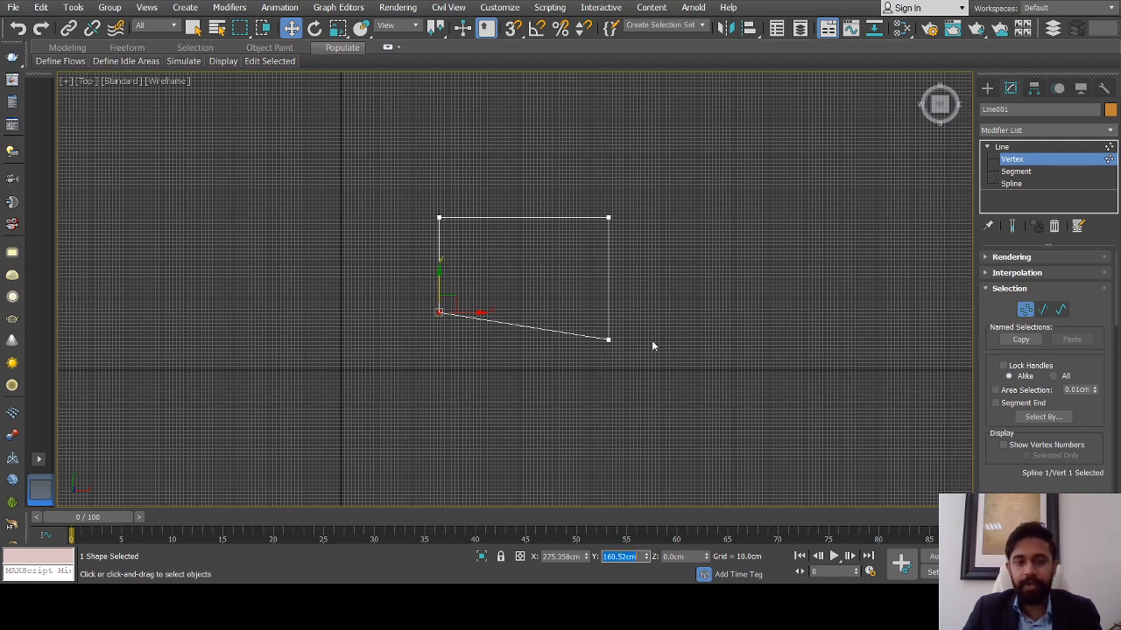
Set the lower-right vertex's Y coordinate to 160.52 cm to level the lower edge, and deselect it
drag(623, 337, 598, 359)
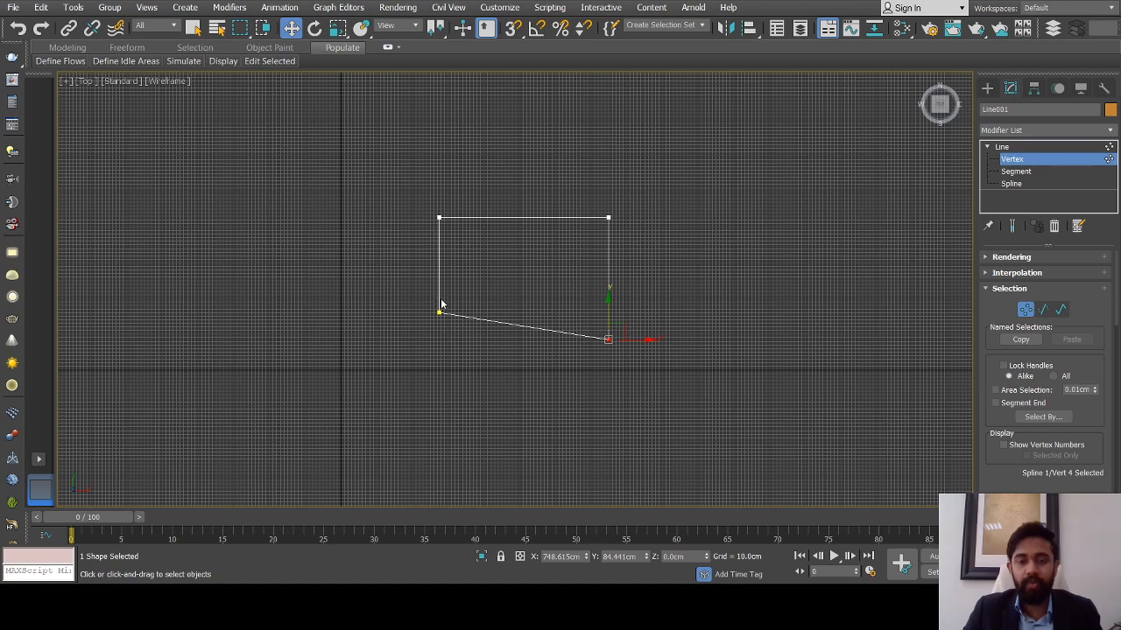
click(625, 557)
text(160.52)
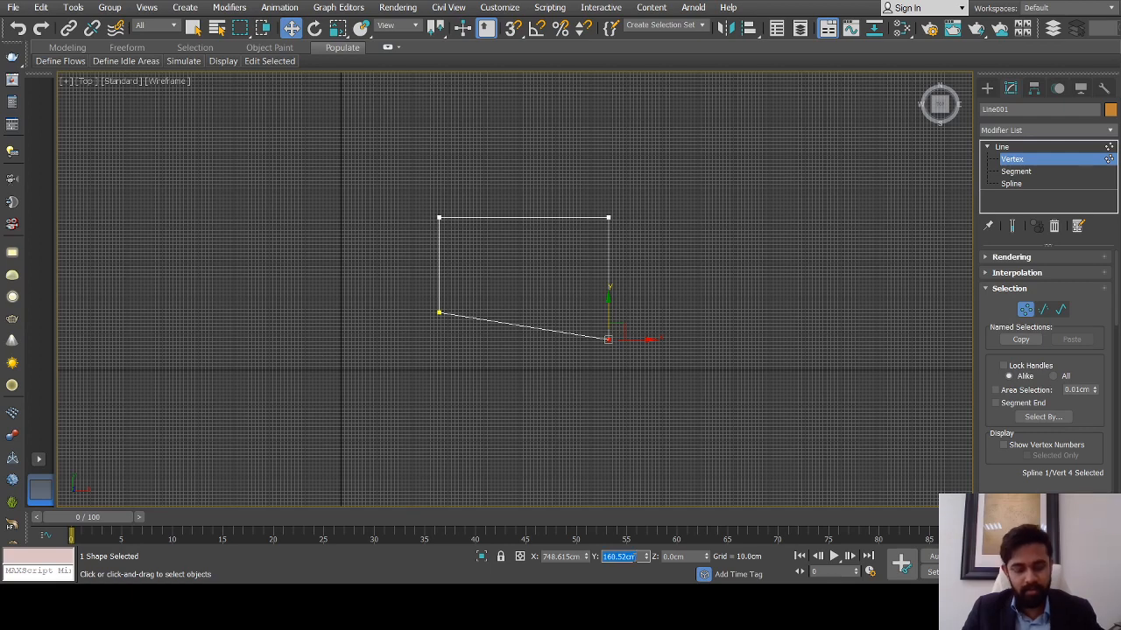
click(628, 557)
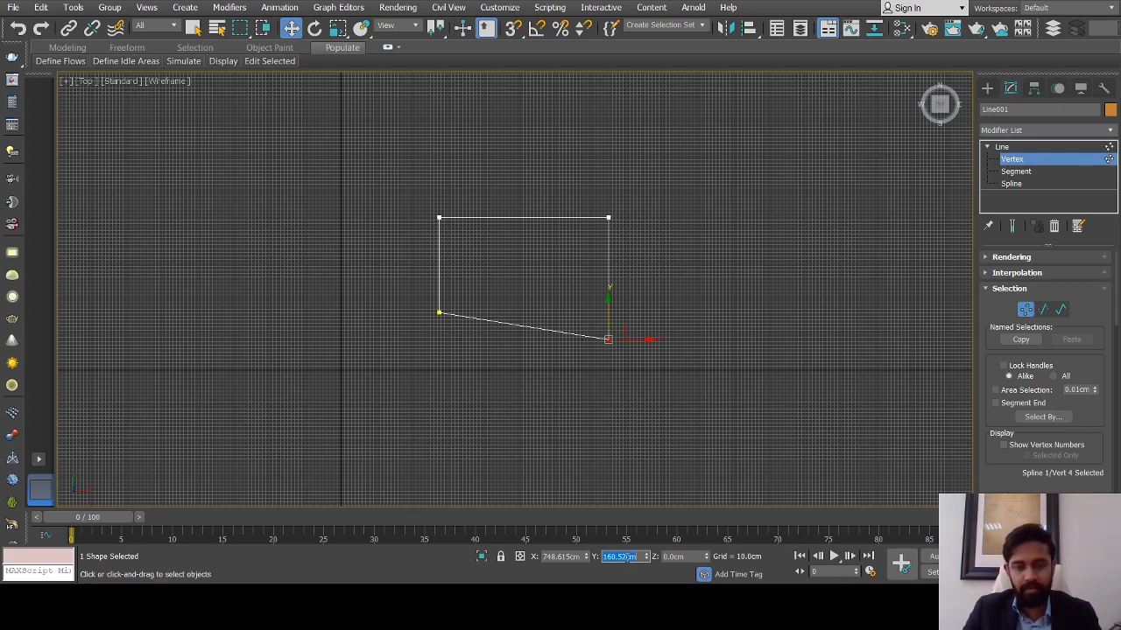
click(630, 558)
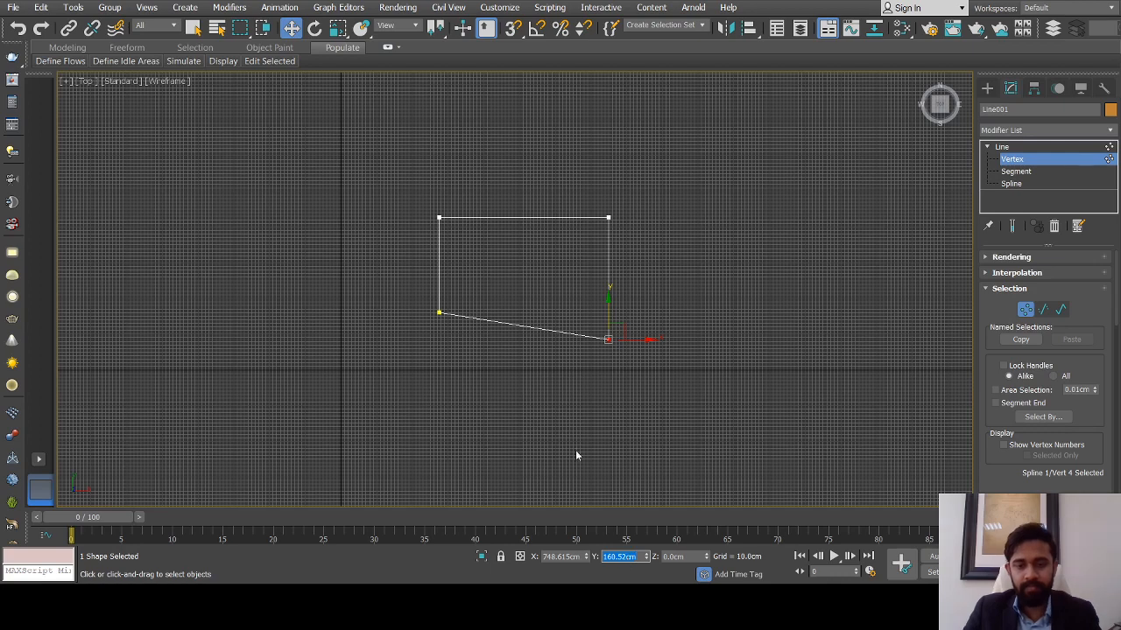
click(573, 310)
scroll(598, 290, up, 2)
scroll(598, 290, down, 1)
middle_drag(598, 290, 606, 310)
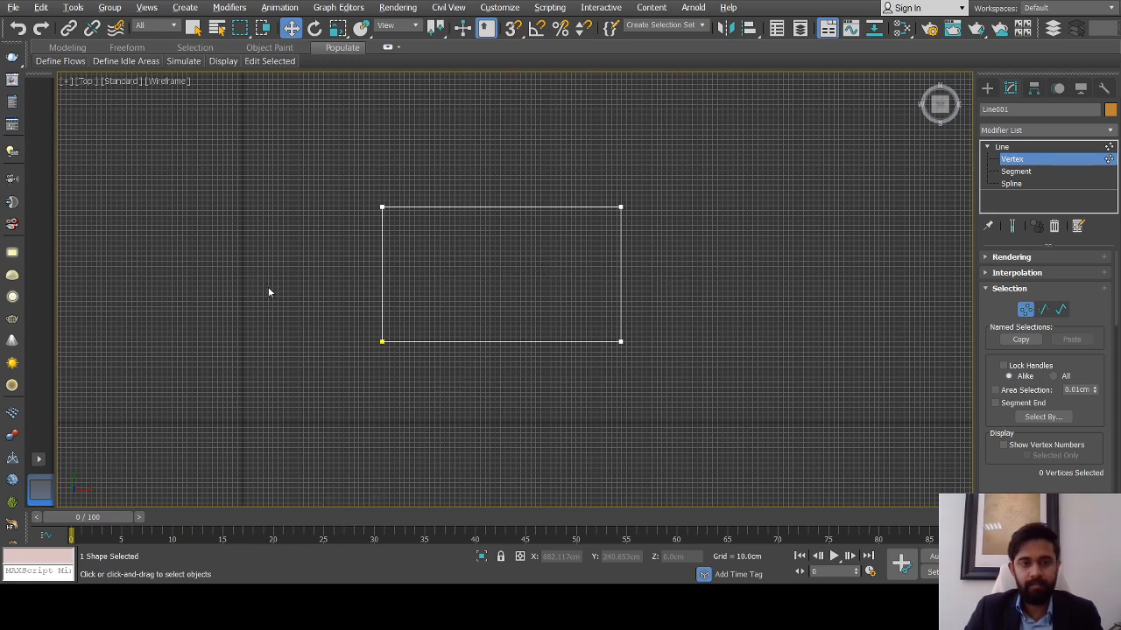
scroll(542, 268, down, 3)
scroll(525, 271, up, 5)
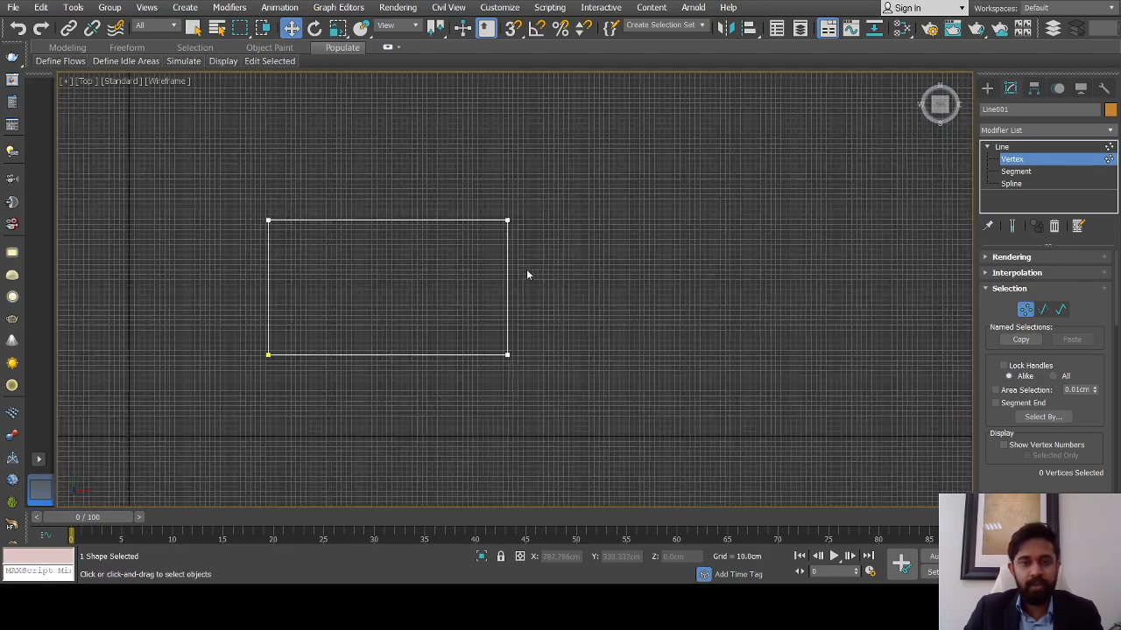
scroll(393, 257, down, 4)
scroll(393, 259, up, 2)
middle_drag(443, 260, 524, 276)
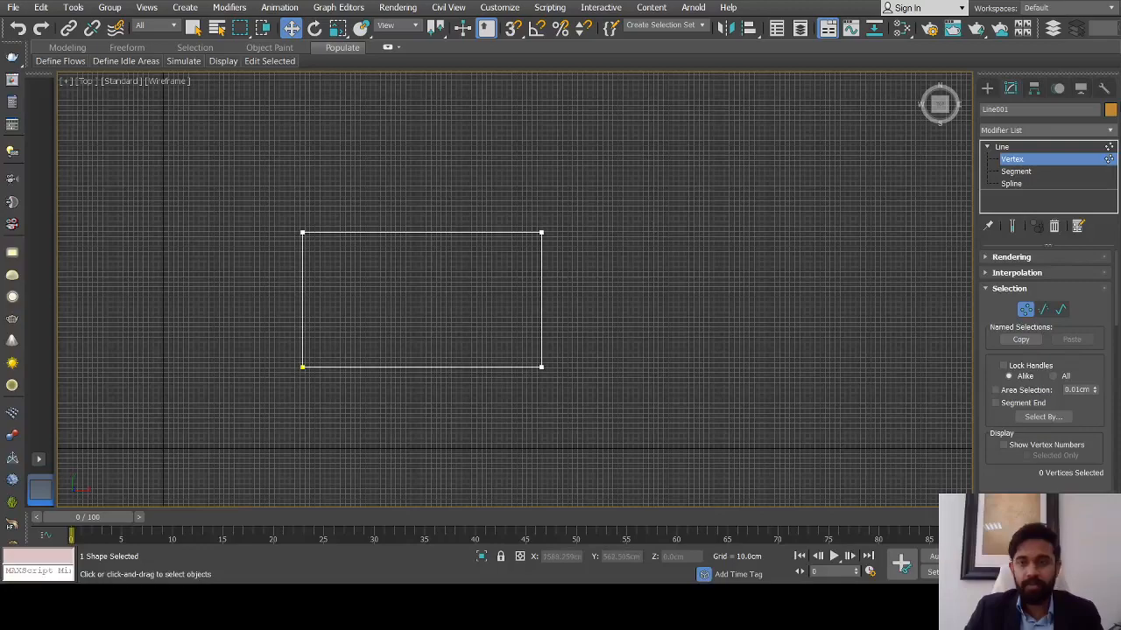
Leave the line's Vertex level for the spline creation tools, and return to editing its vertices
click(986, 88)
scroll(517, 267, down, 2)
scroll(411, 331, up, 4)
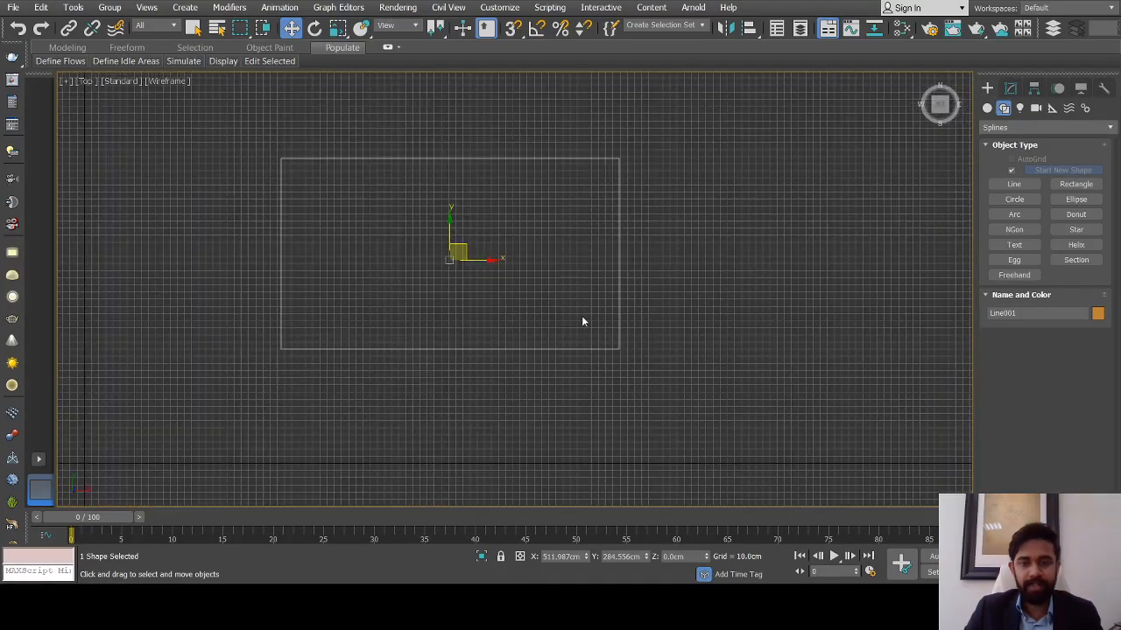
scroll(580, 322, down, 2)
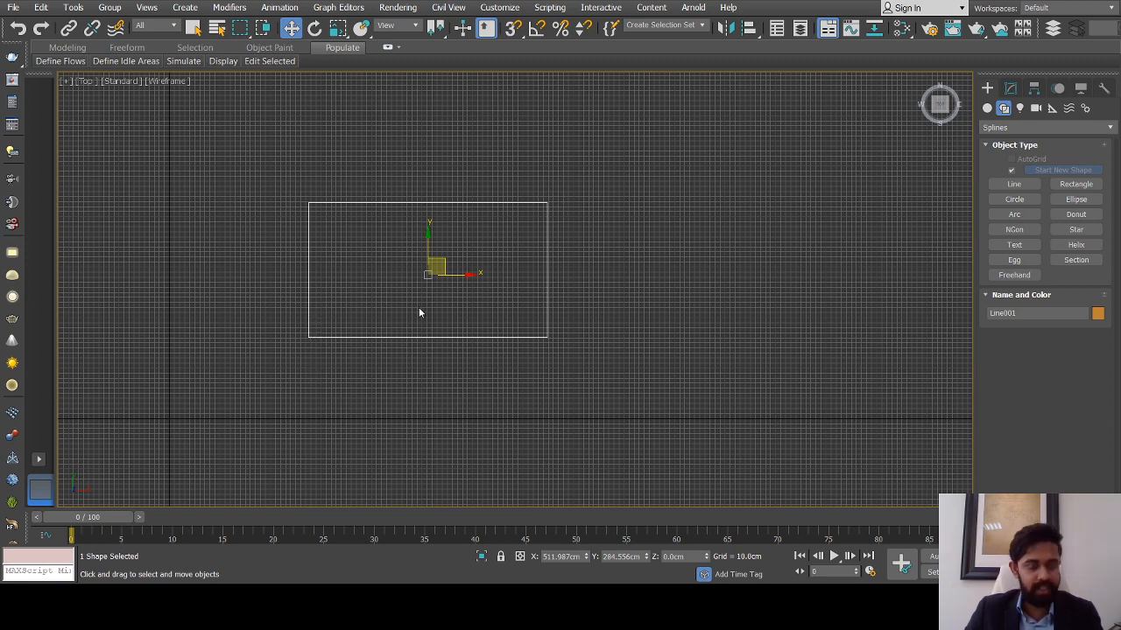
click(1011, 88)
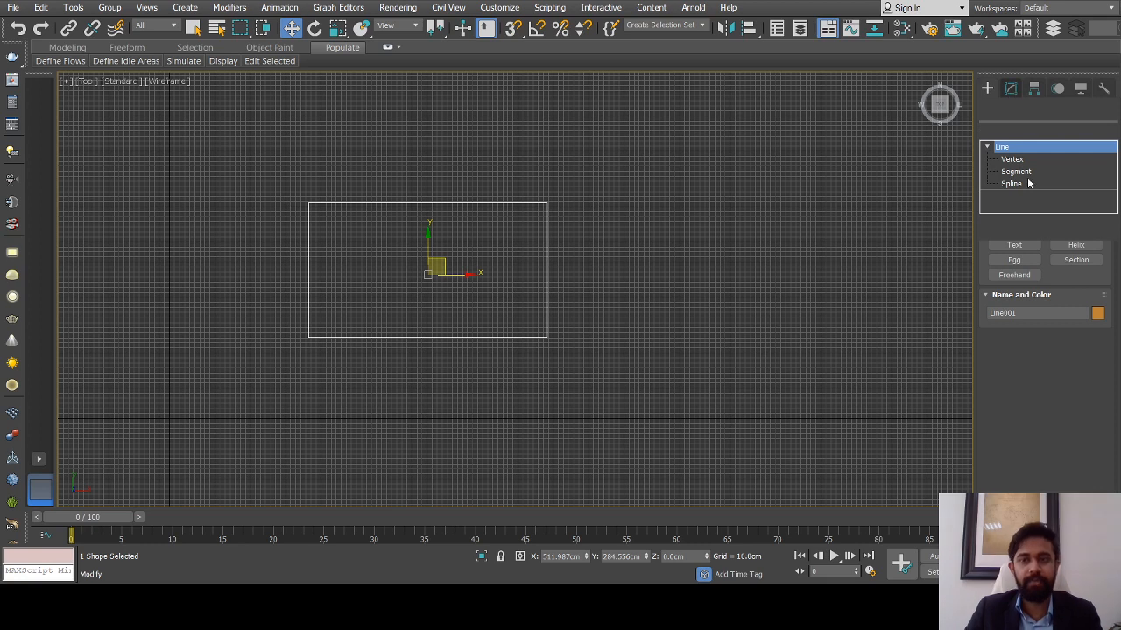
click(1012, 158)
Move the upper-right vertex freehand along X in two adjustments to about X 887 cm, slanting the shape's right side
click(546, 203)
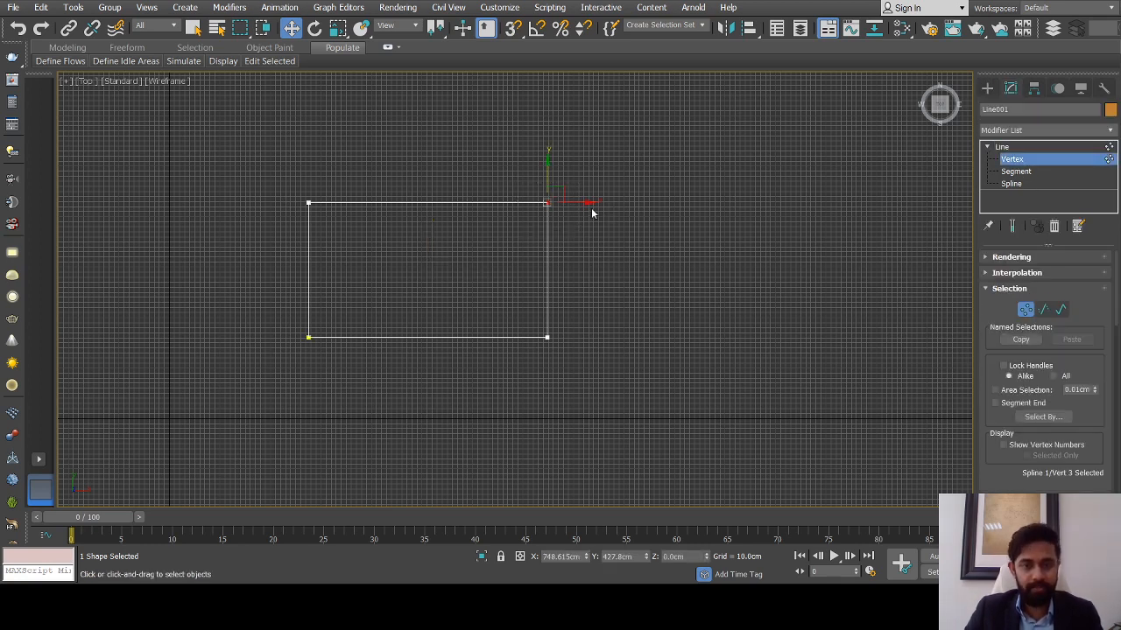
drag(592, 211, 694, 211)
click(732, 270)
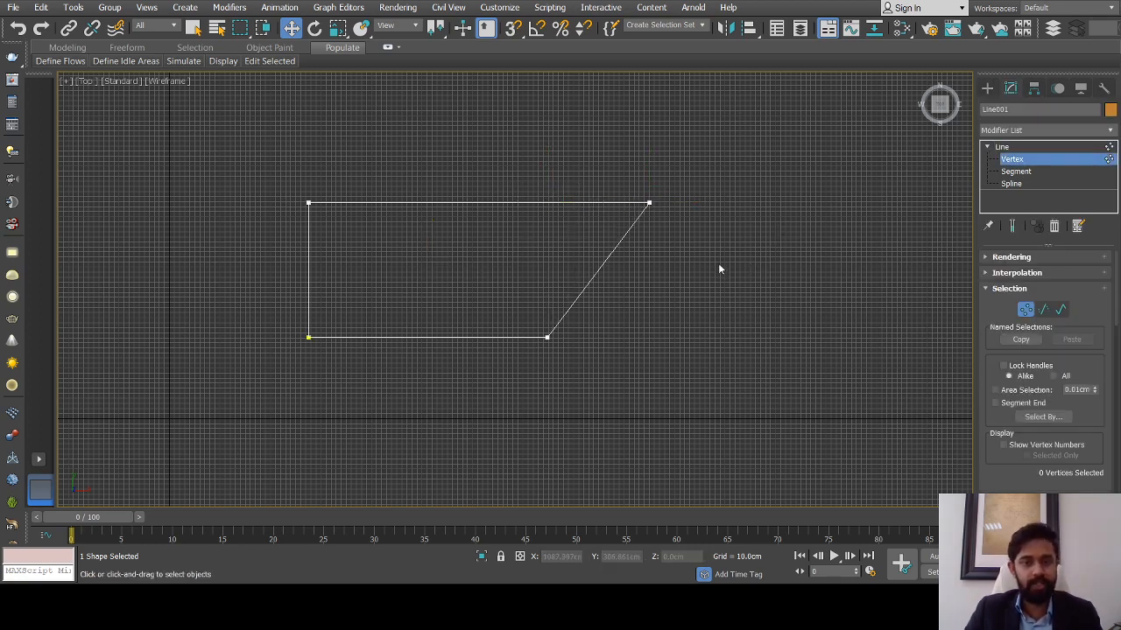
click(547, 338)
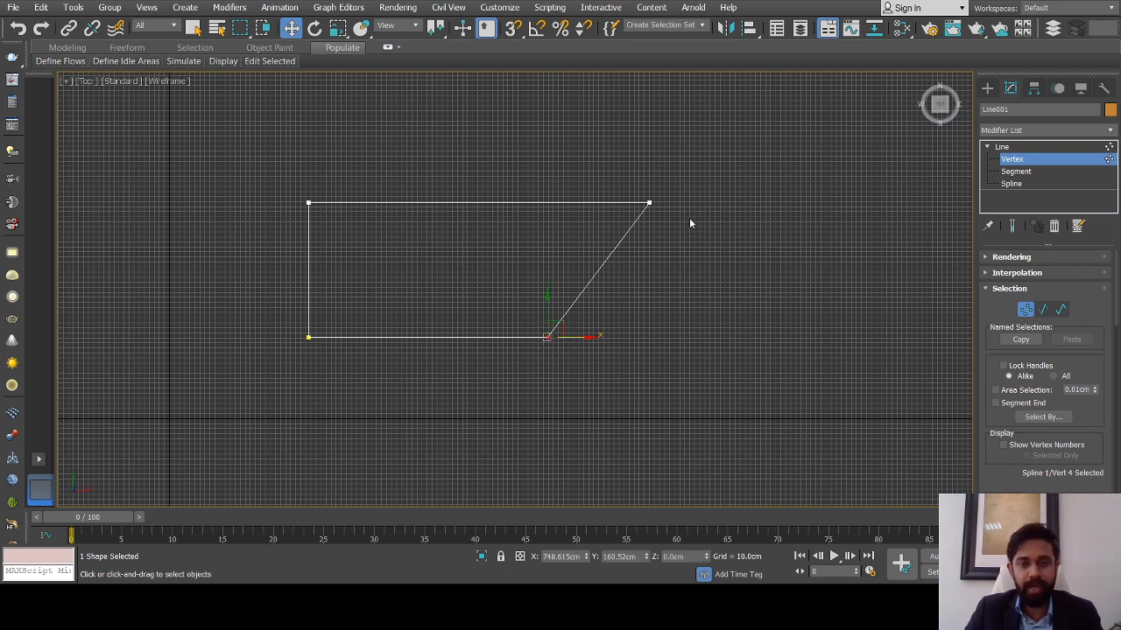
scroll(547, 301, up, 2)
scroll(548, 301, down, 2)
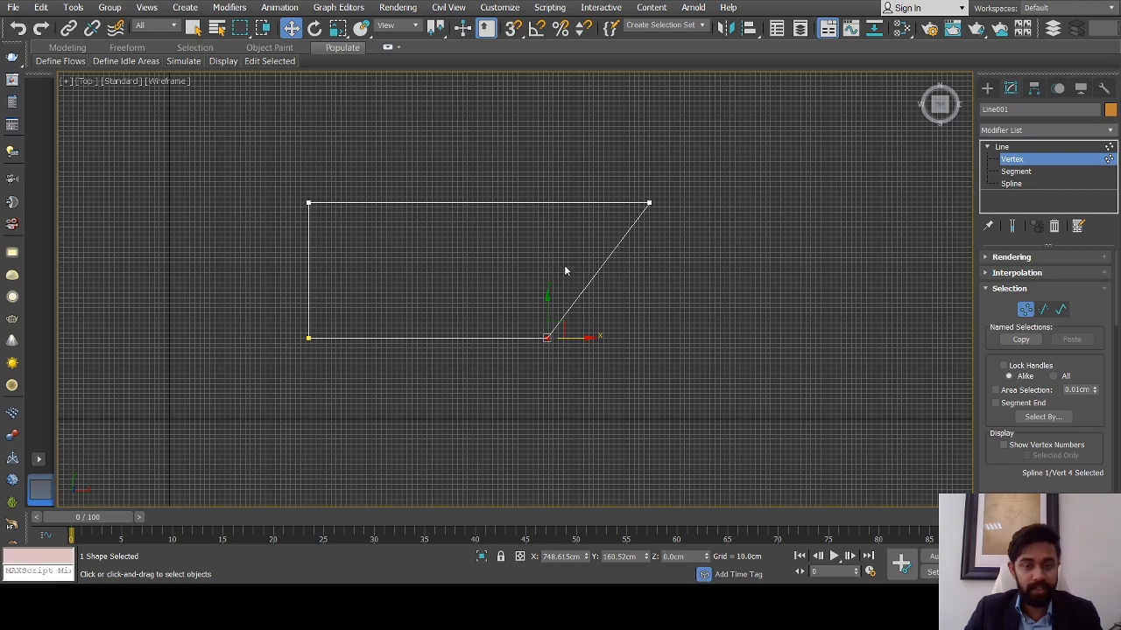
click(649, 203)
drag(680, 202, 648, 203)
Copy the lower-right vertex's X coordinate and set the upper-right vertex's X to 748.615 cm
click(550, 340)
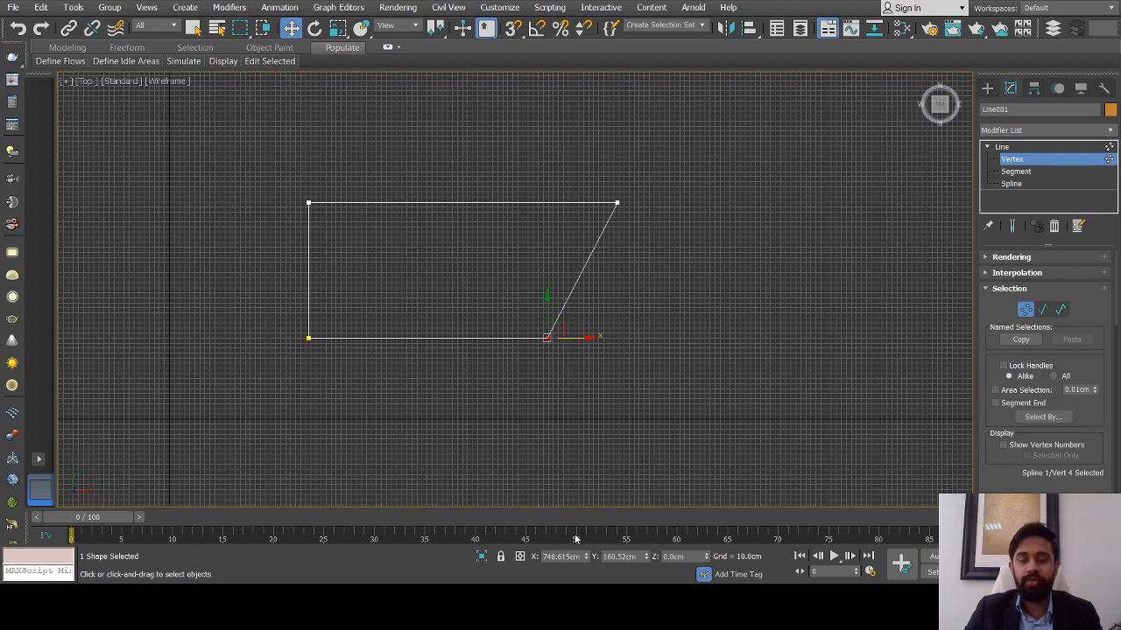
double_click(549, 555)
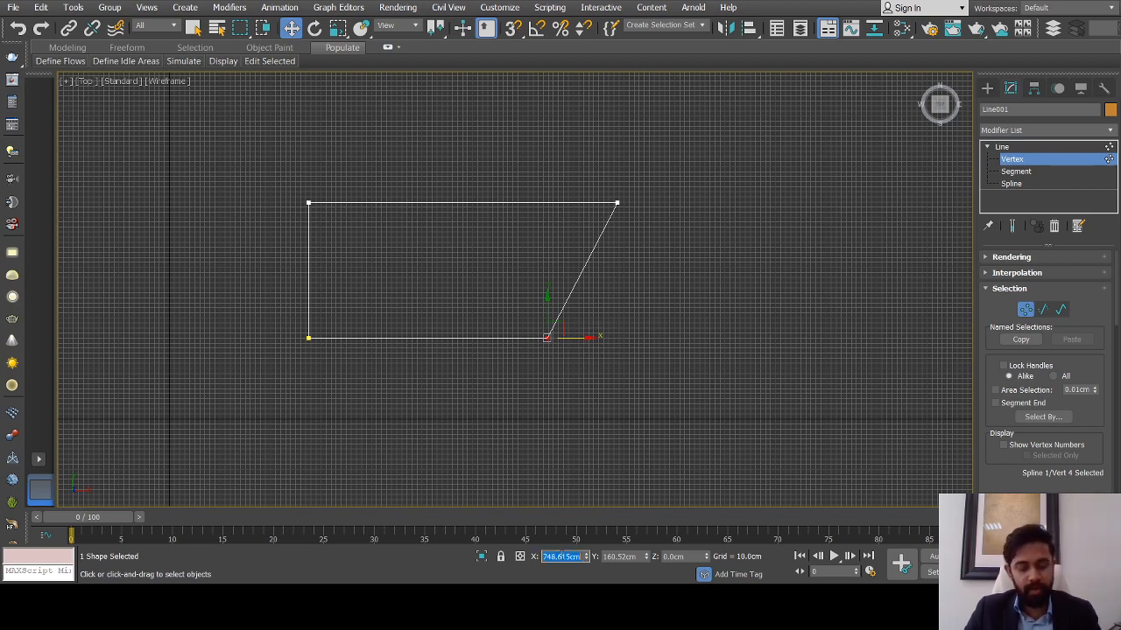
click(617, 204)
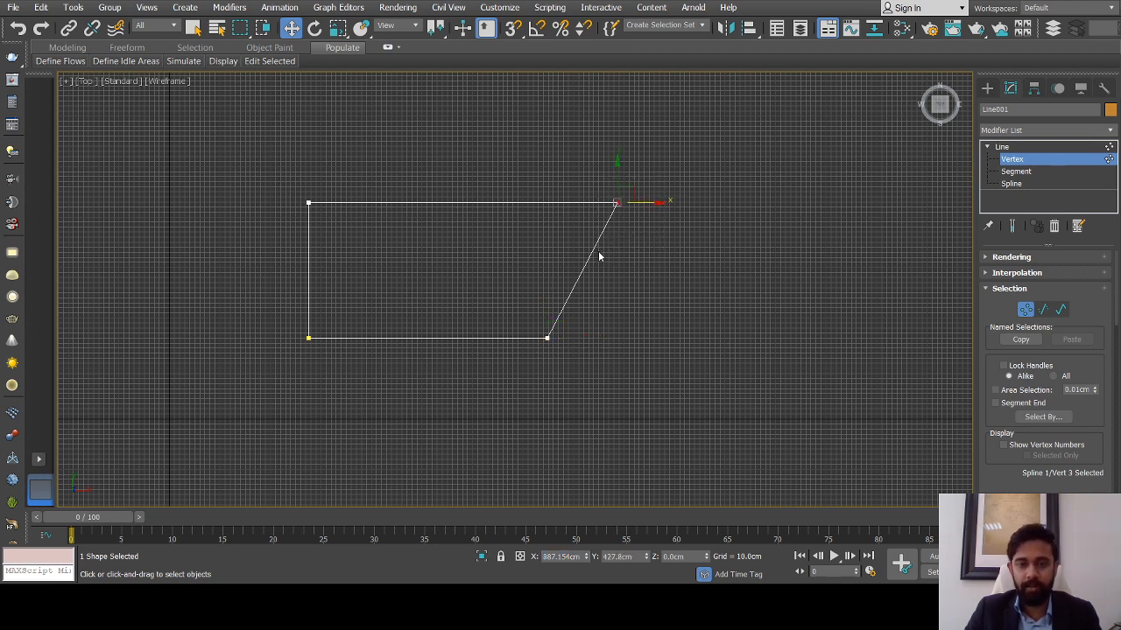
text(748.615)
key(Return)
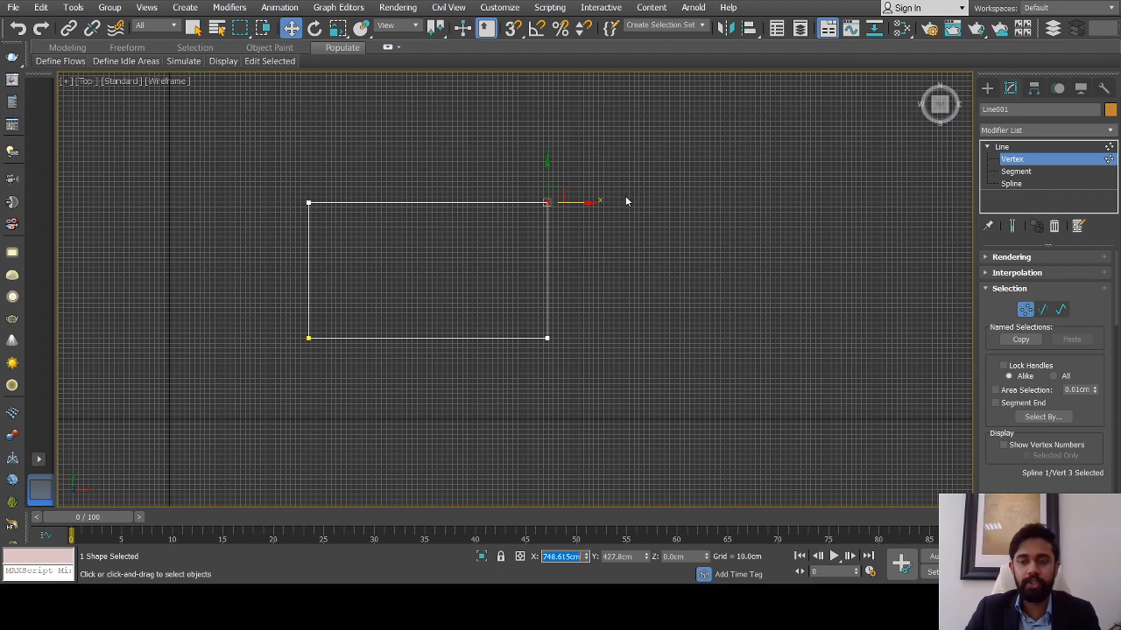
click(630, 245)
Examine the upper-right vertex's coordinates with the Select and Move tools in turn, and check the lower-right vertex's coordinates
click(547, 202)
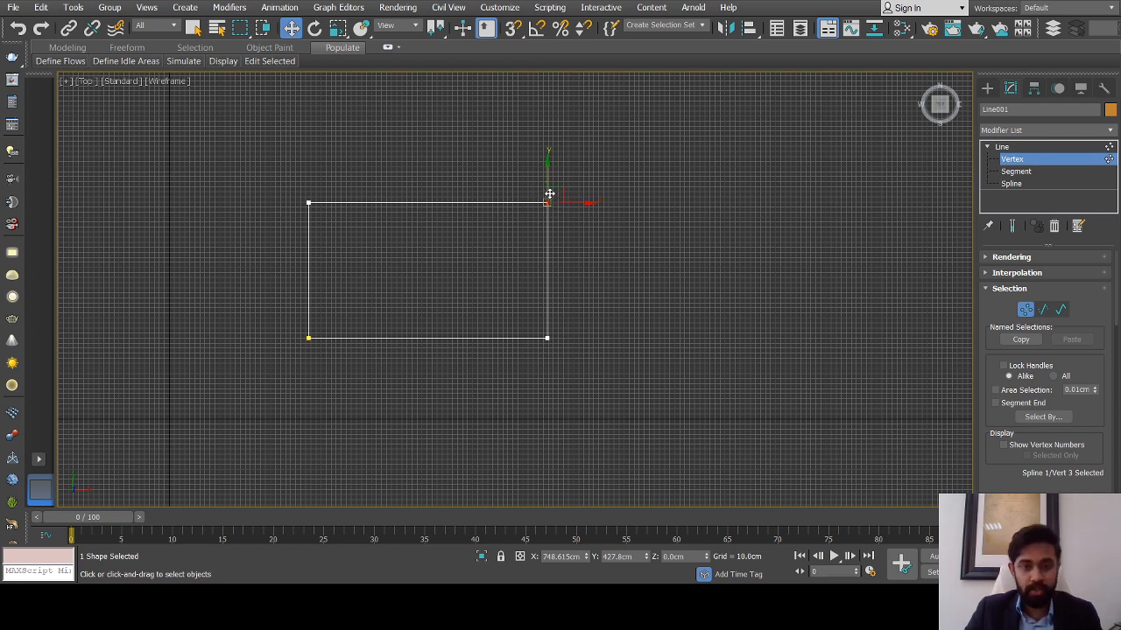
key(q)
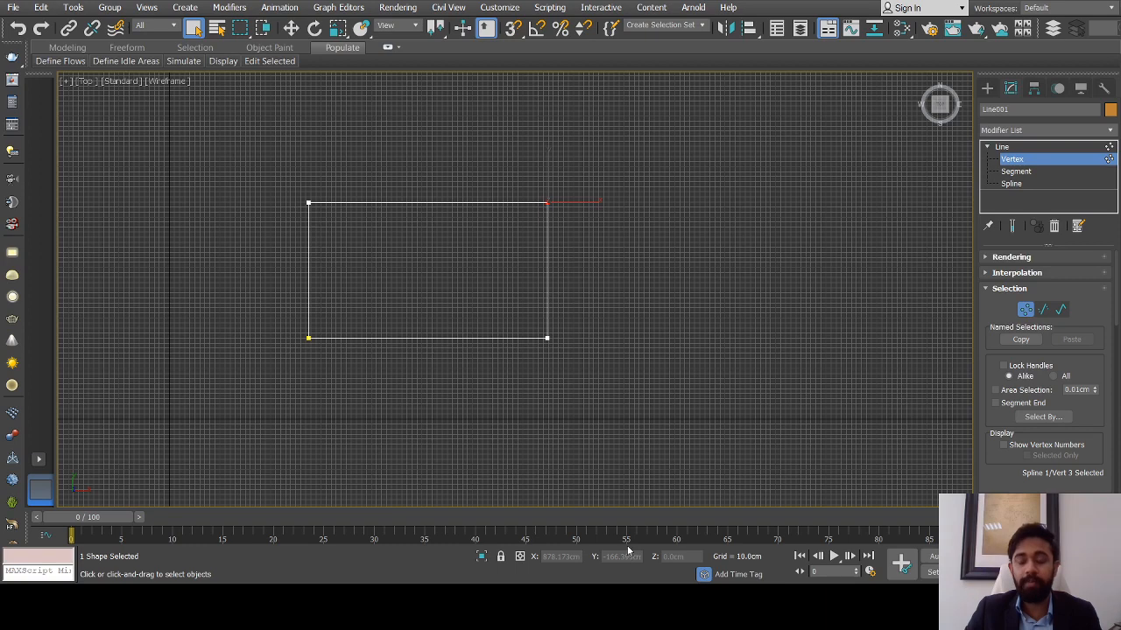
key(w)
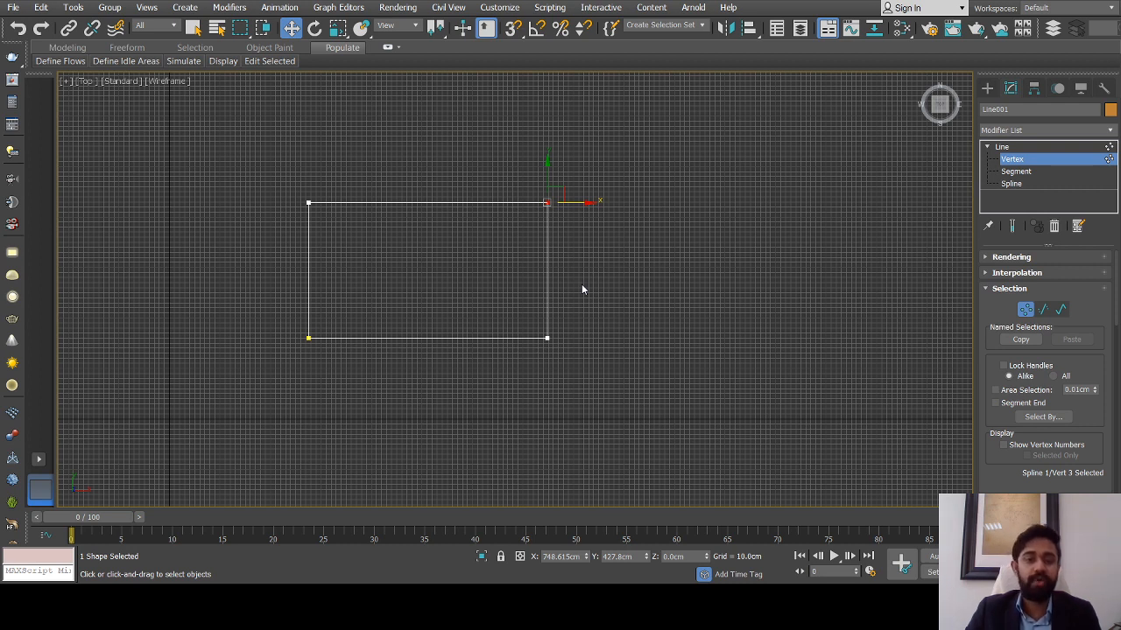
drag(588, 314, 523, 392)
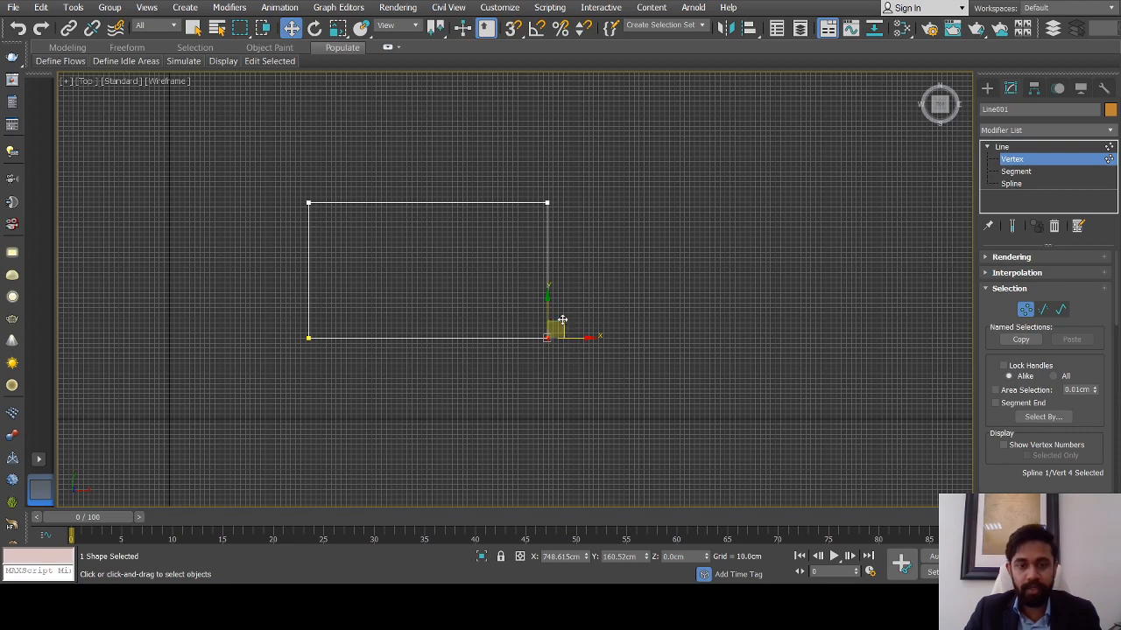
scroll(555, 193, up, 3)
scroll(555, 193, down, 3)
scroll(543, 201, up, 3)
scroll(552, 206, down, 3)
click(574, 221)
scroll(589, 259, down, 2)
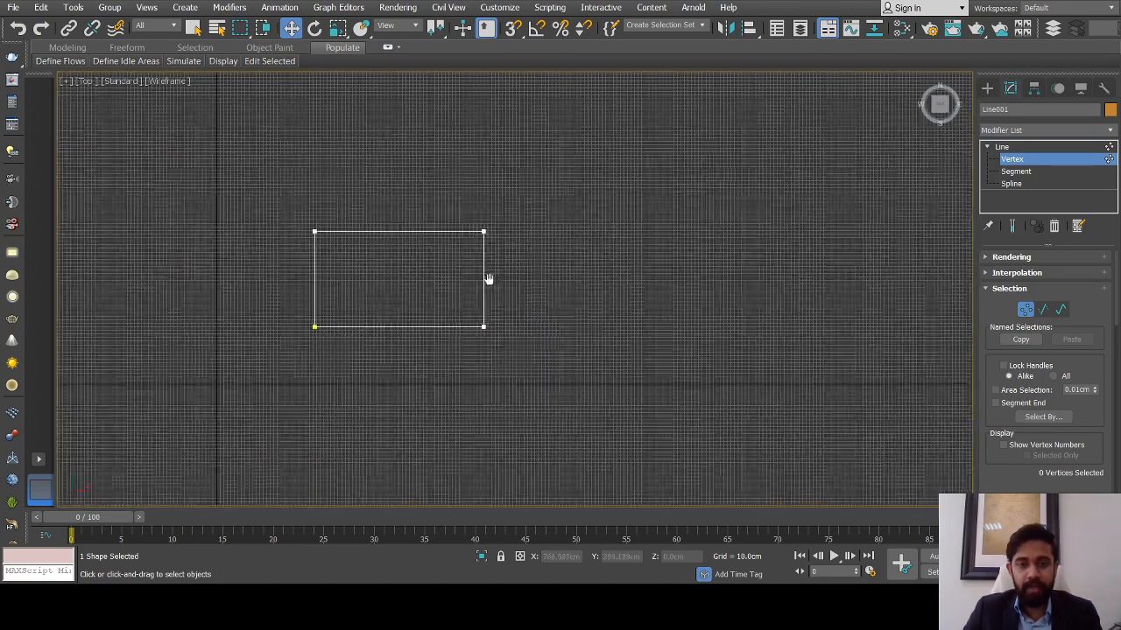
Draw a rectangle spline about 576 cm long and 980 cm wide to the upper right of the closed line
click(987, 89)
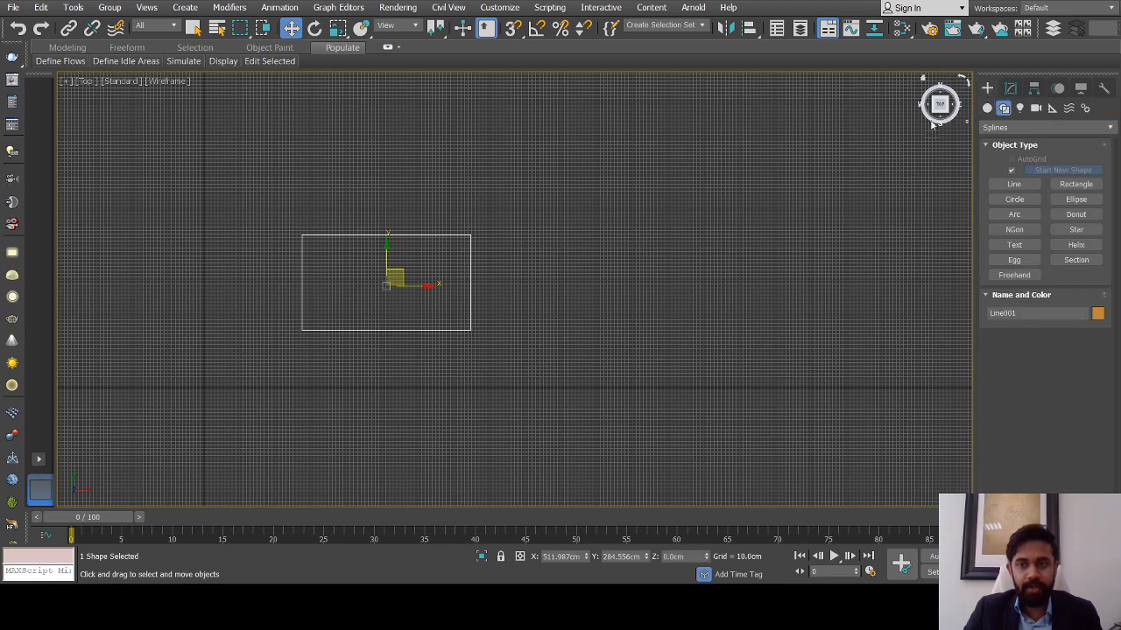
scroll(475, 281, down, 2)
middle_drag(475, 280, 465, 310)
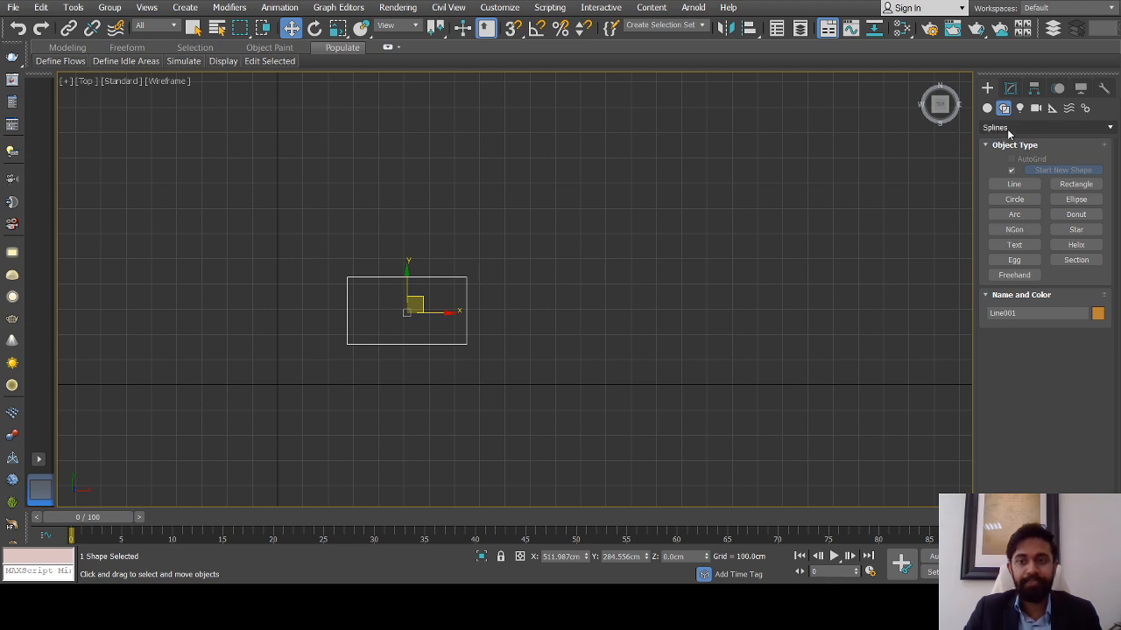
click(1069, 182)
drag(545, 300, 792, 157)
scroll(768, 185, down, 2)
middle_drag(767, 185, 697, 211)
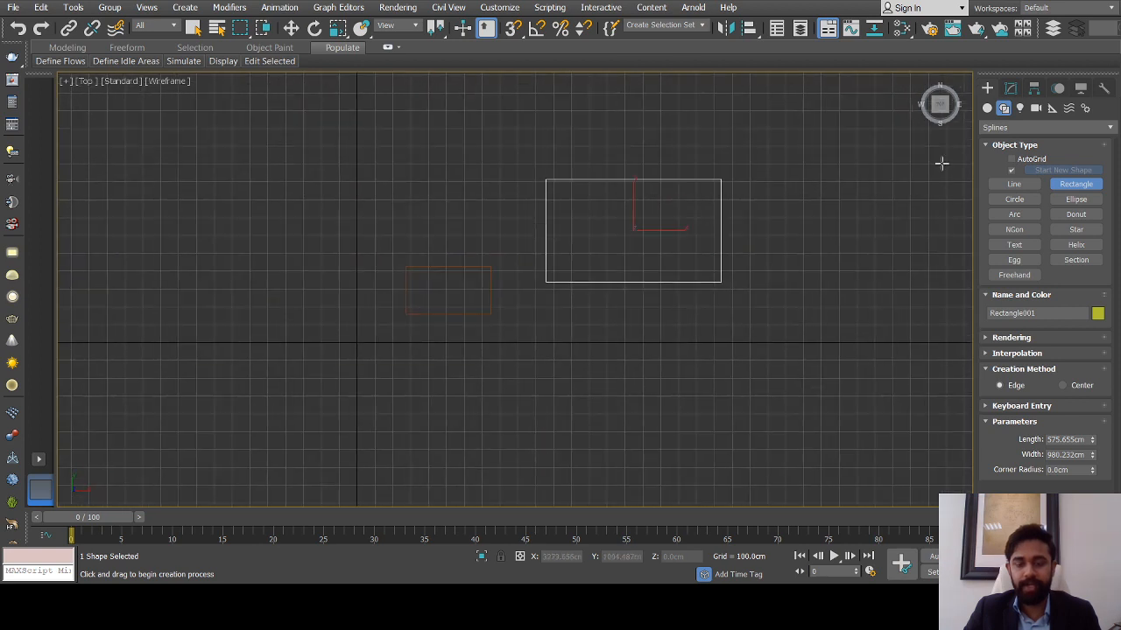
Compare the editable levels of the new rectangle with those of the closed line
click(1010, 90)
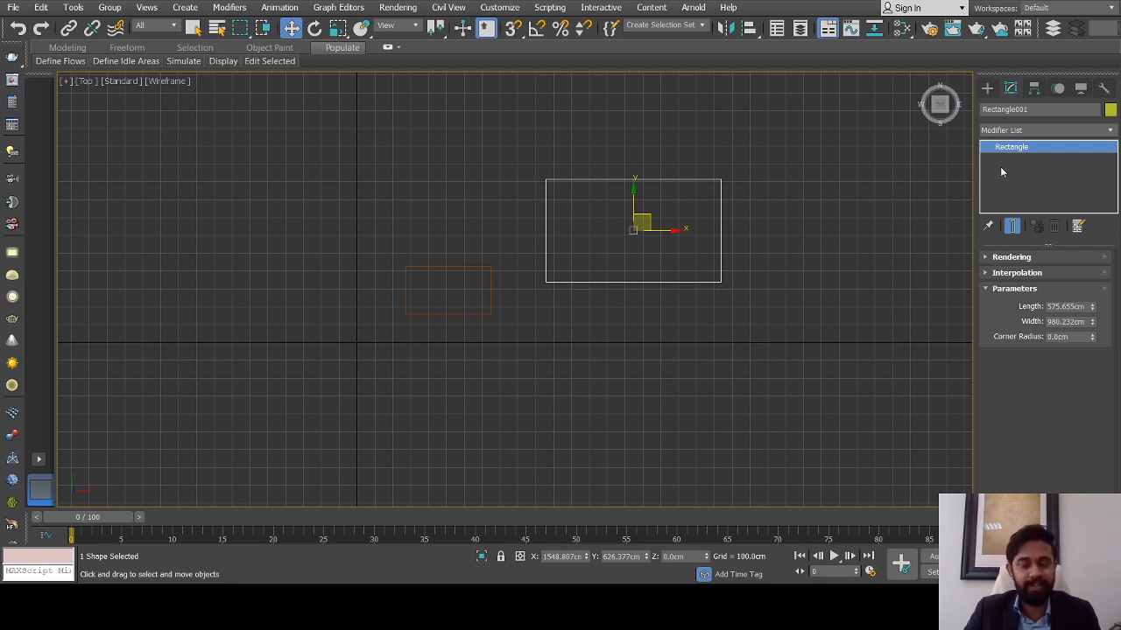
click(476, 279)
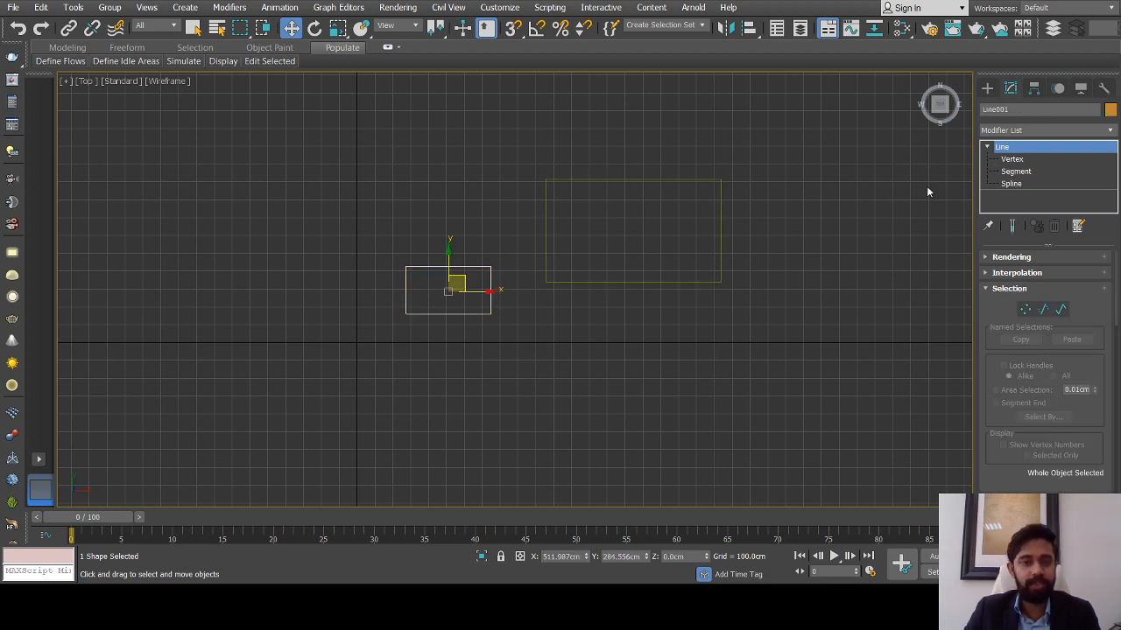
click(777, 214)
drag(771, 213, 679, 255)
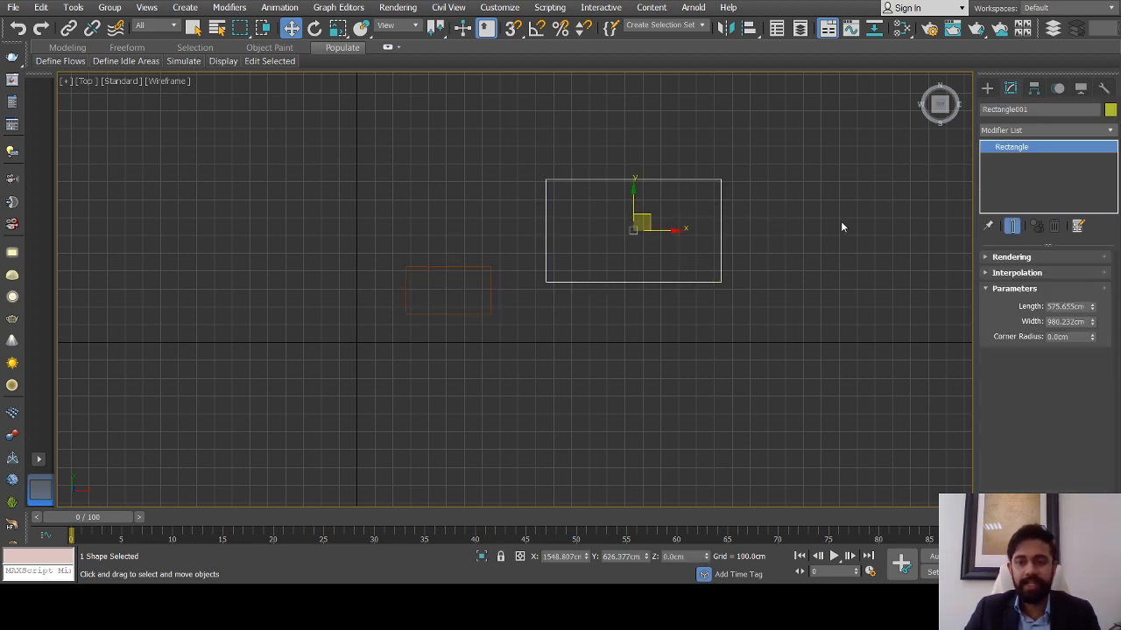
Draw a circle spline with a radius of about 219 cm above the closed line
click(986, 91)
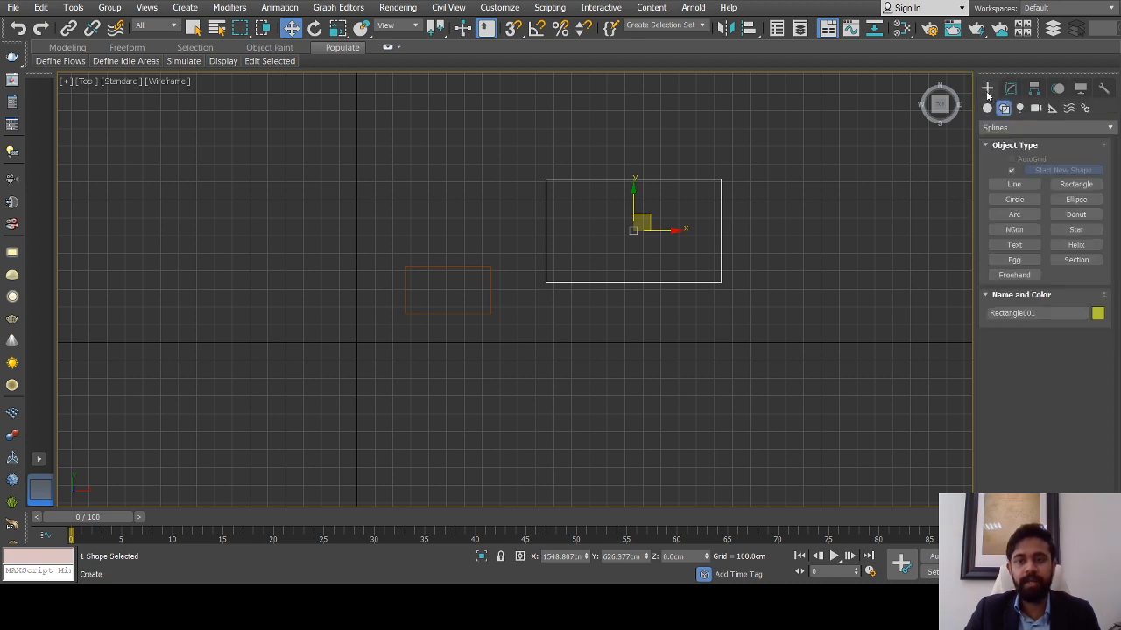
click(1024, 202)
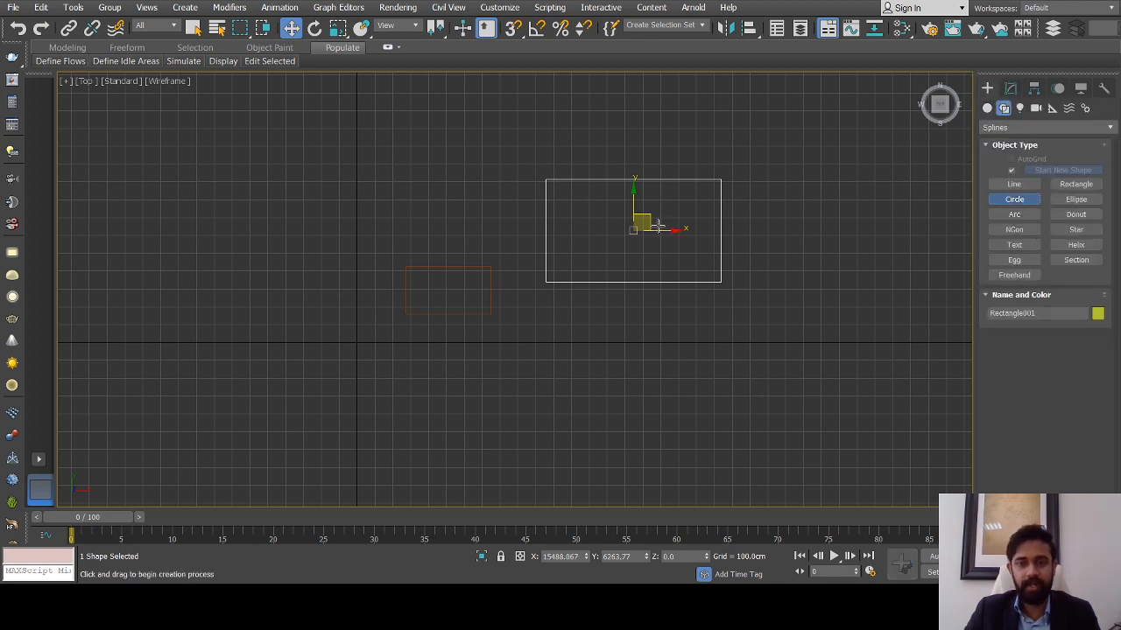
middle_drag(614, 266, 531, 303)
drag(346, 162, 371, 188)
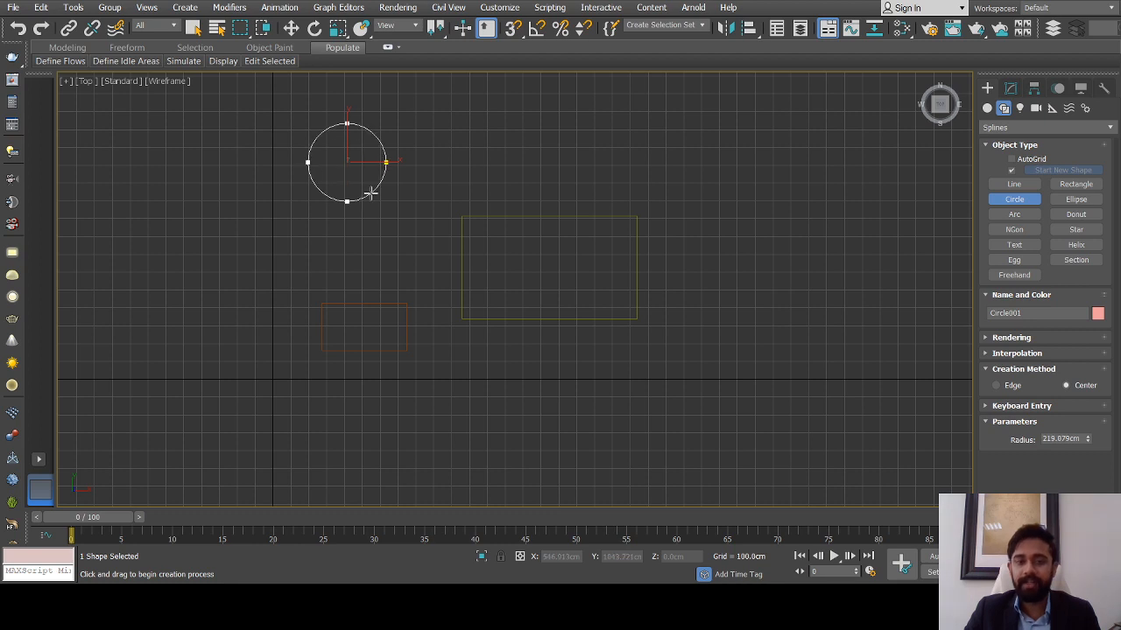
Examine the parameters and sub-object levels of the circle, the closed line and the rectangle in turn
click(1010, 89)
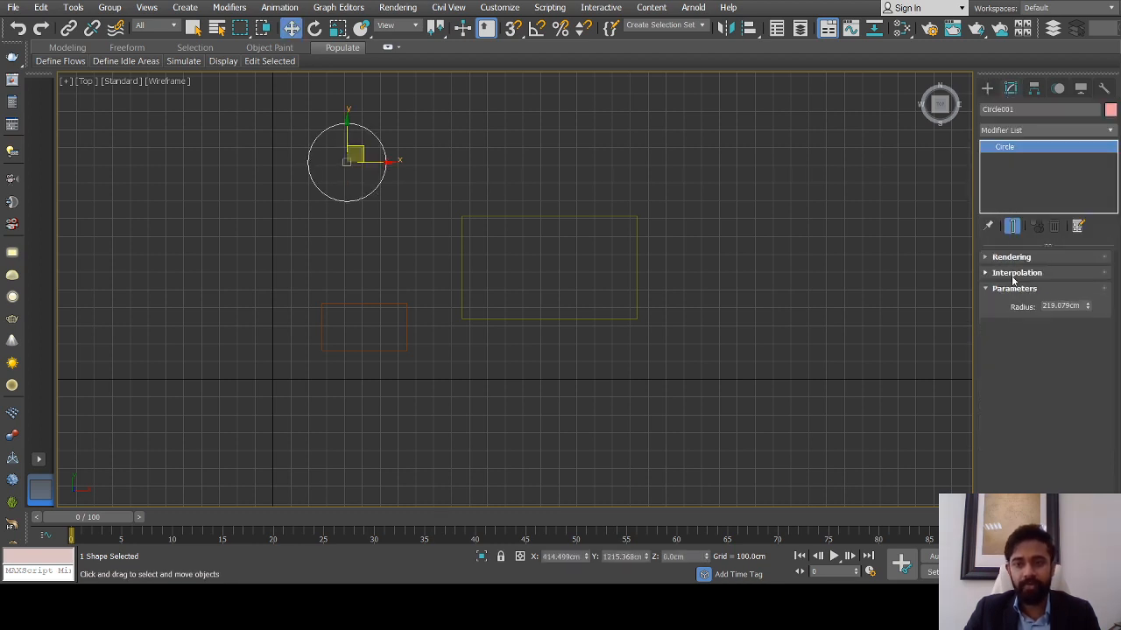
click(563, 205)
click(381, 305)
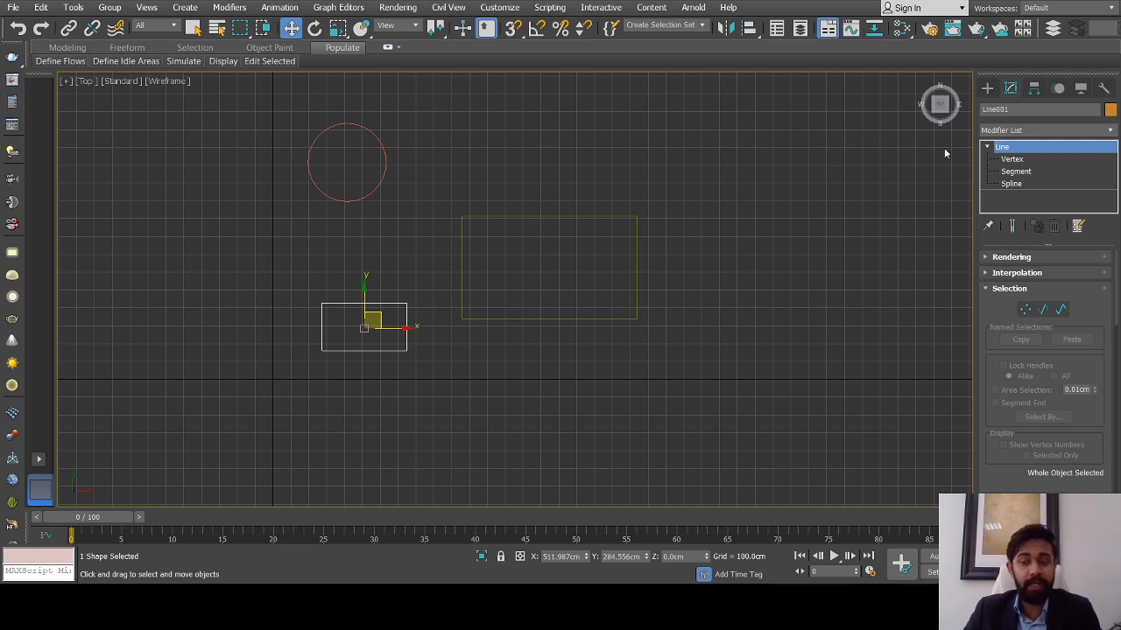
drag(609, 253, 604, 253)
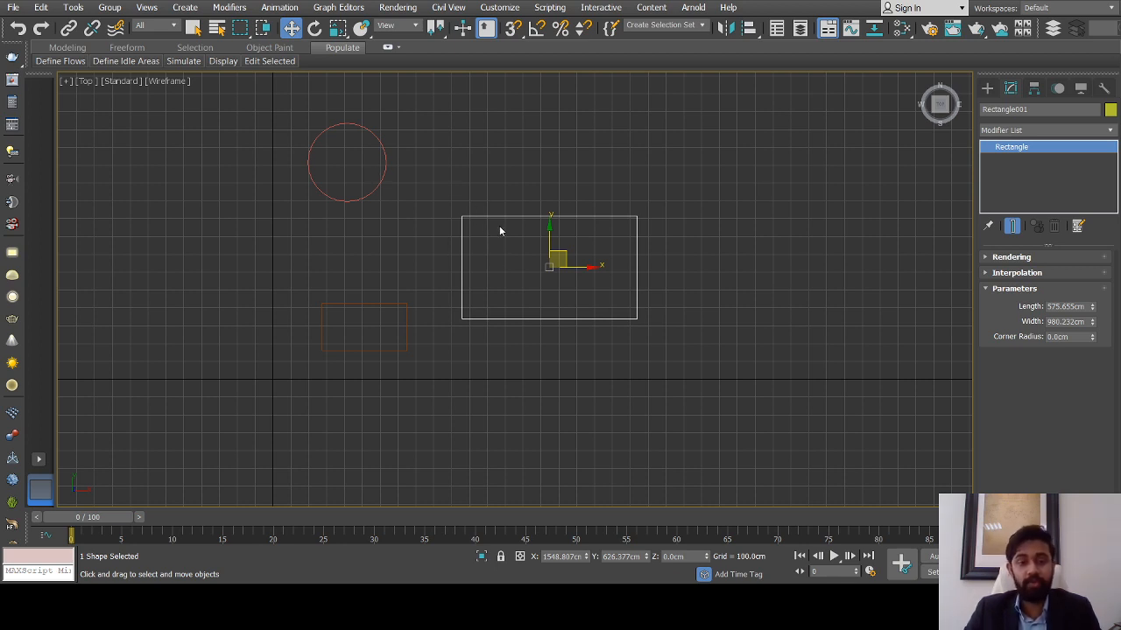
click(360, 329)
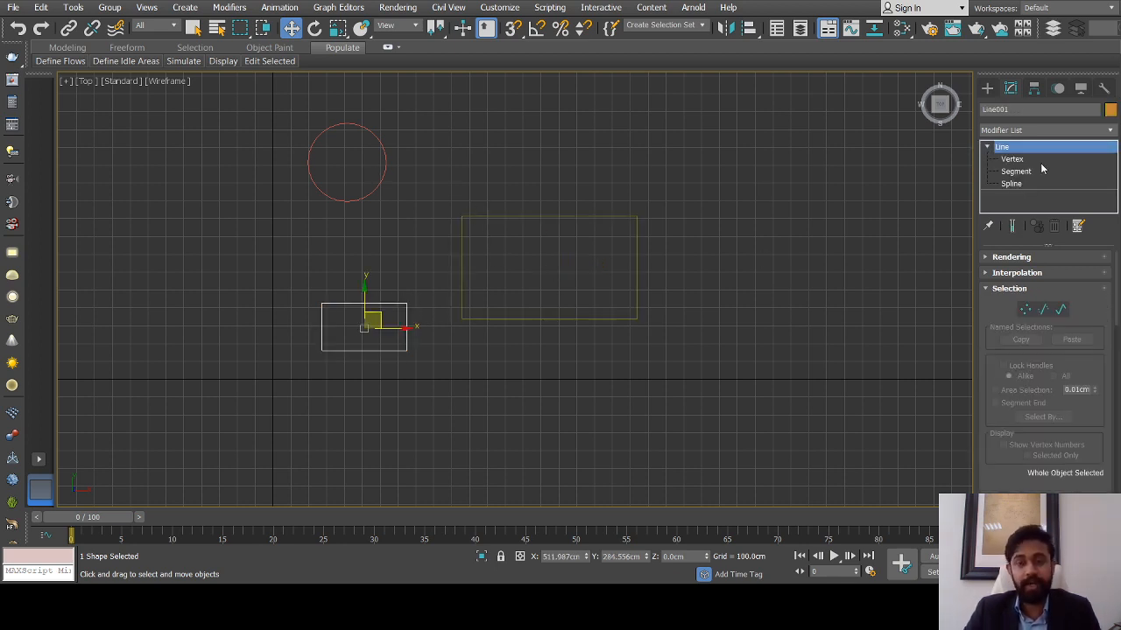
click(403, 214)
drag(516, 202, 470, 239)
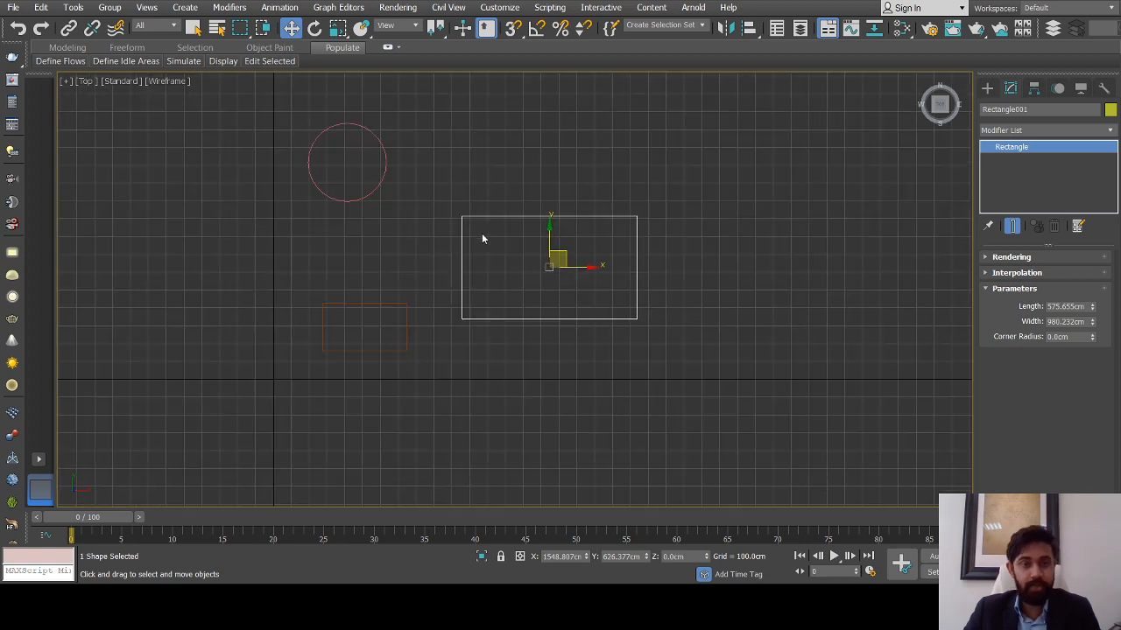
middle_drag(482, 233, 471, 242)
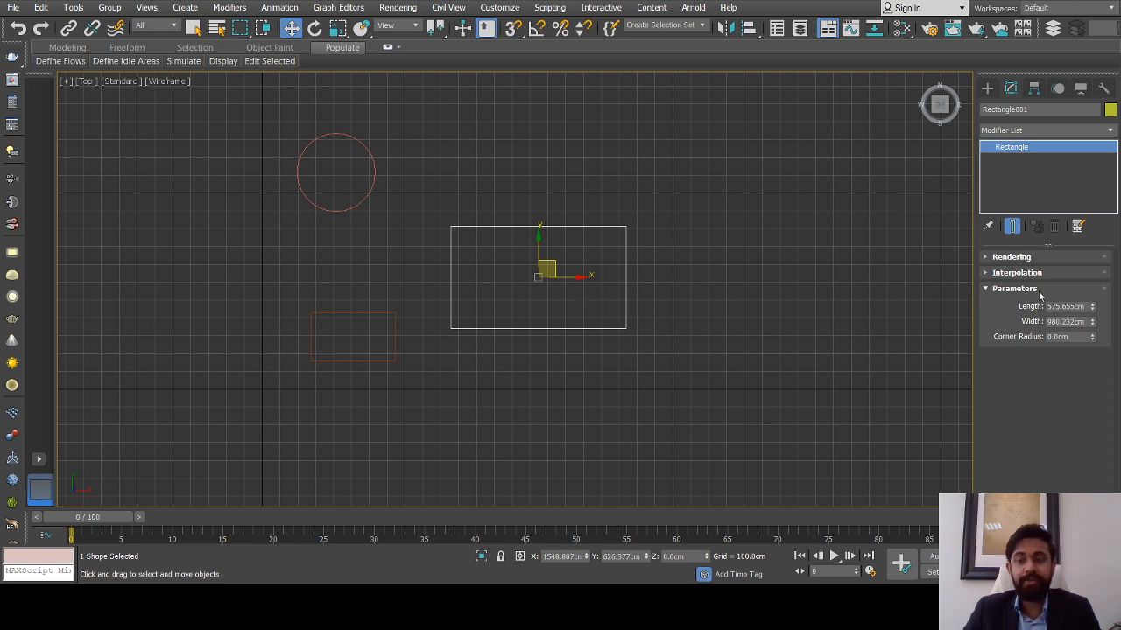
Set the rectangle's length to 520 cm and its width to about 1039 cm
mouse_move(1091, 307)
mouse_down()
mouse_move(1089, 296)
mouse_move(1091, 313)
mouse_up()
click(1065, 306)
text(520)
key(Return)
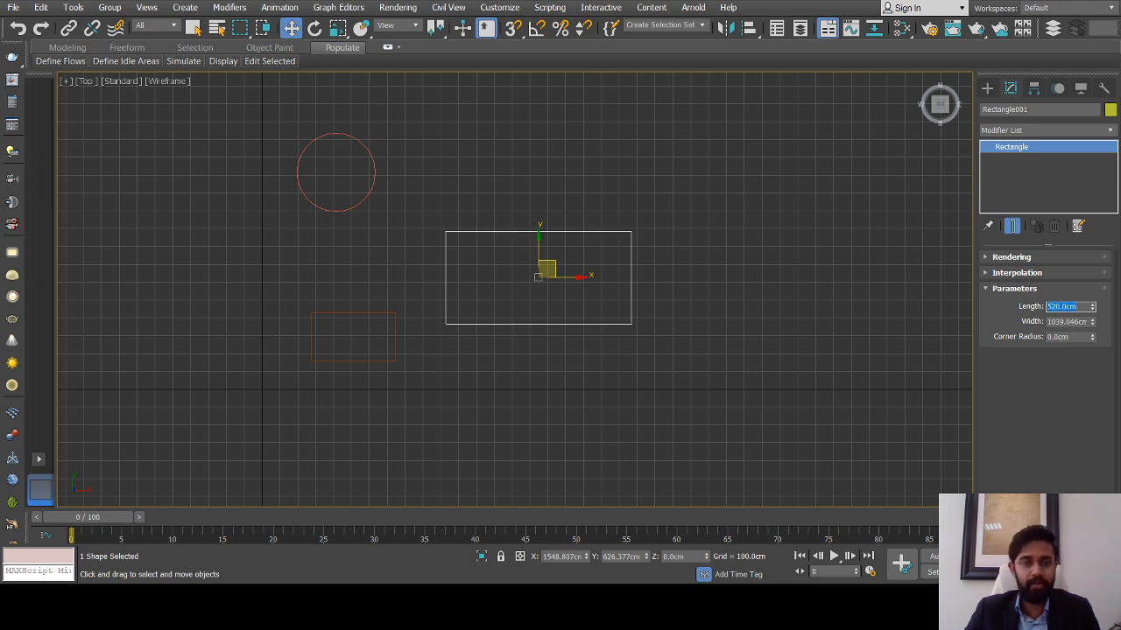
scroll(578, 238, up, 3)
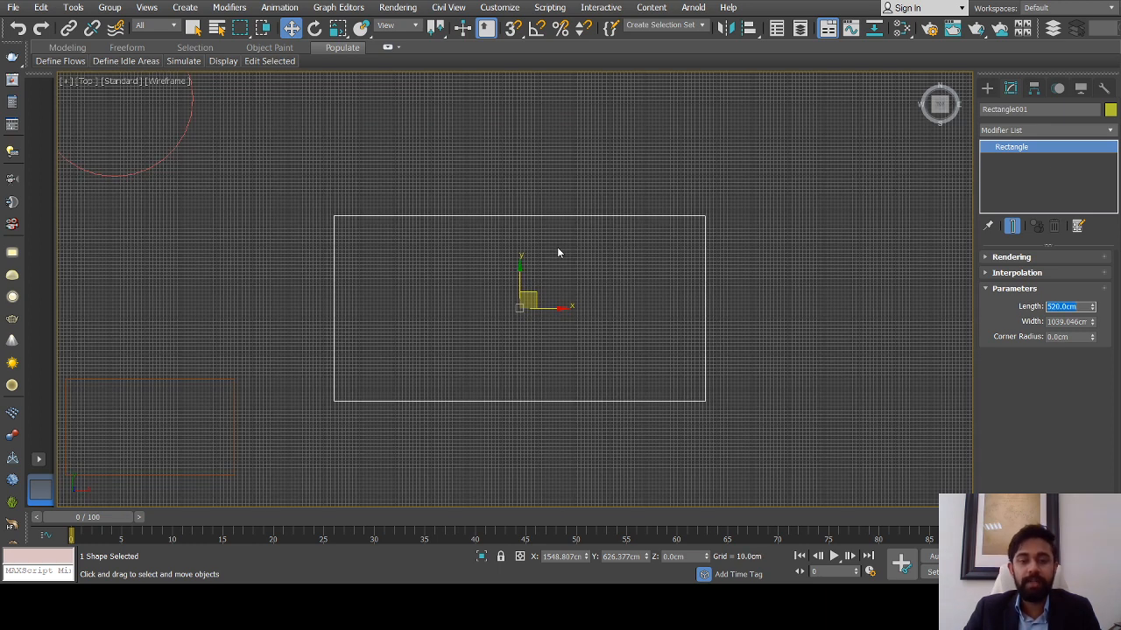
scroll(556, 247, down, 2)
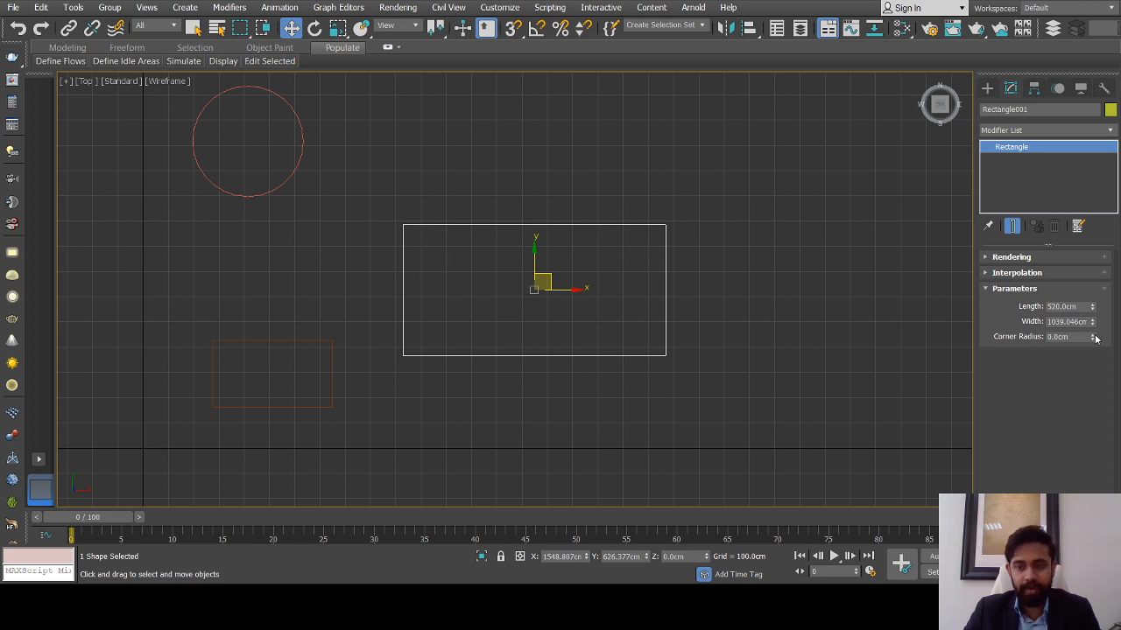
Round the rectangle's corners with a corner radius of about 56 cm and inspect the result up close
drag(1091, 336, 1094, 140)
drag(1092, 336, 1092, 245)
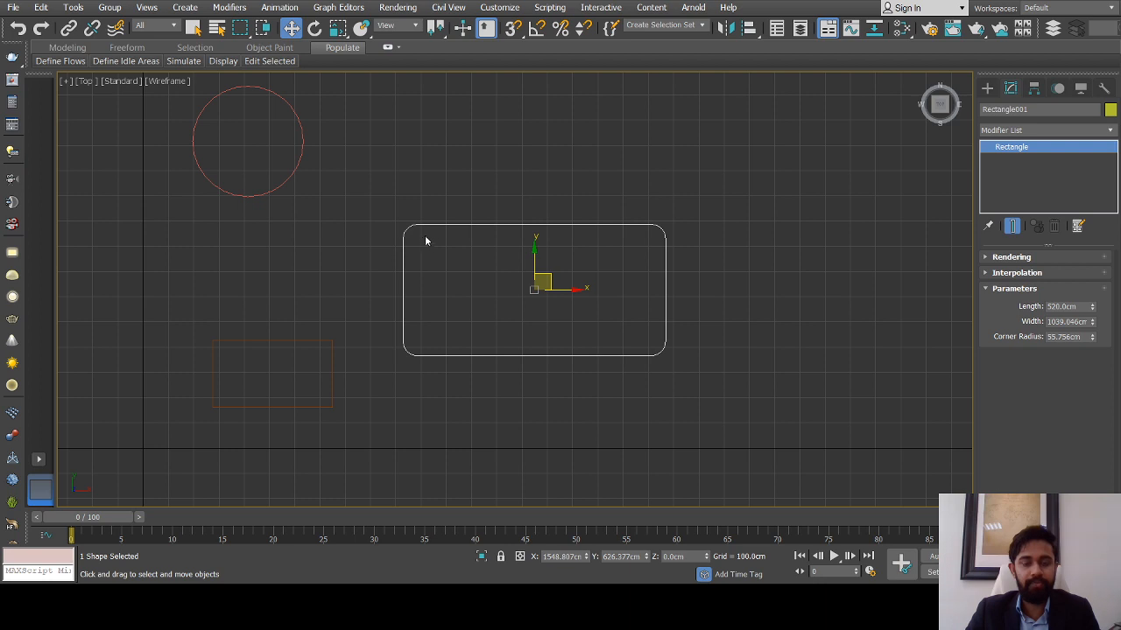
scroll(449, 246, up, 2)
scroll(449, 246, down, 4)
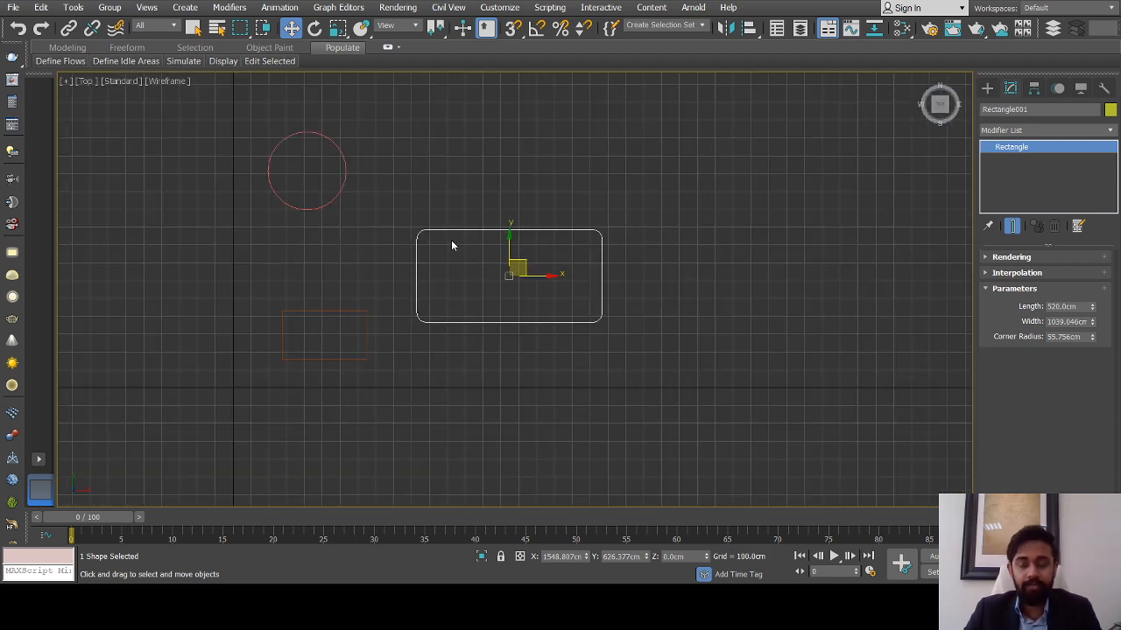
scroll(423, 270, up, 2)
scroll(417, 272, down, 2)
scroll(377, 316, up, 2)
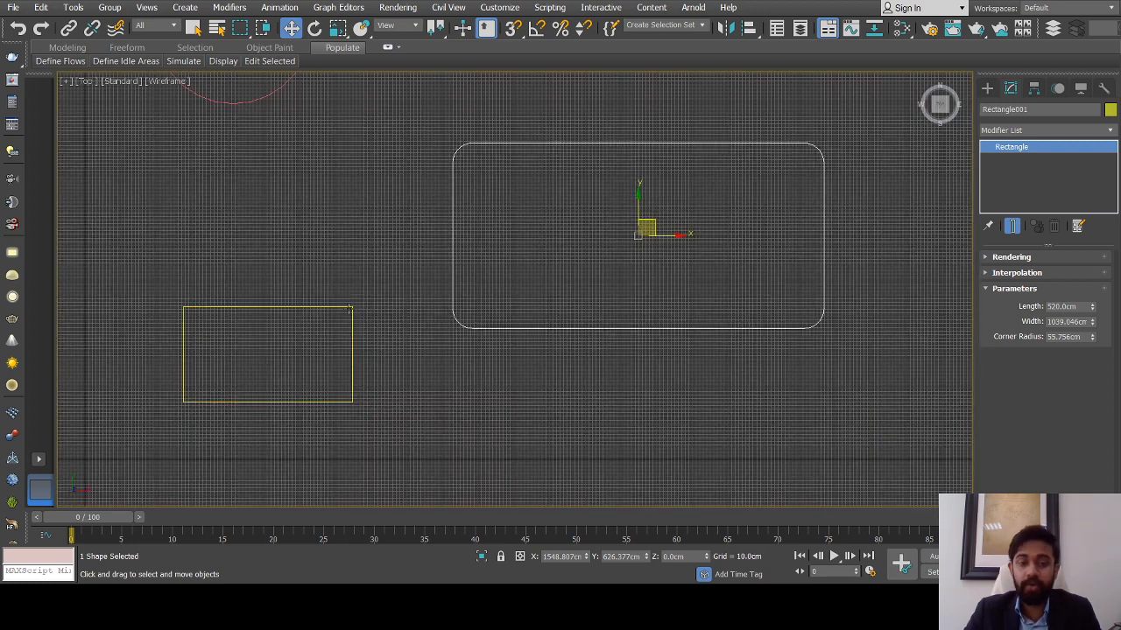
scroll(407, 296, down, 2)
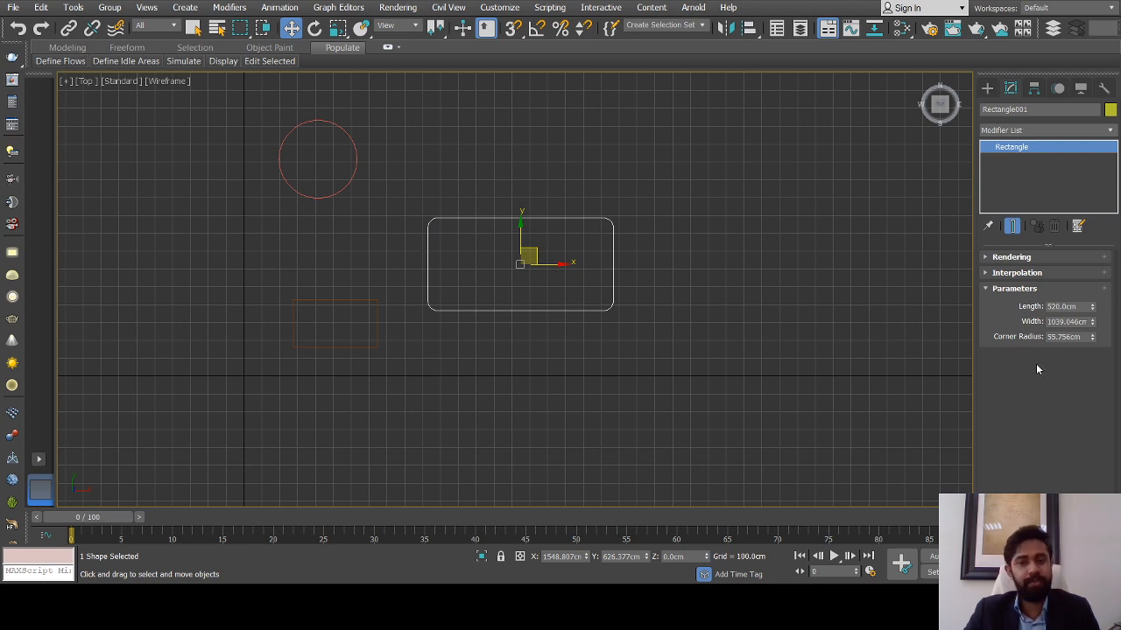
Draw a donut spline to the upper right of the rounded rectangle and adjust its radii to about 406 cm and 321 cm
click(661, 220)
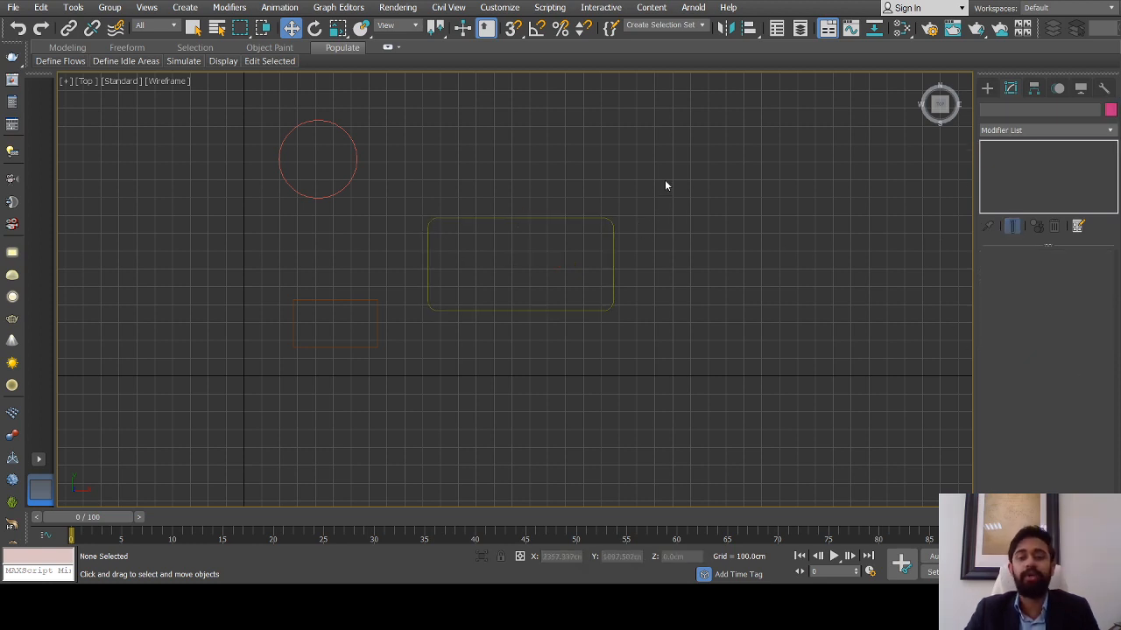
middle_drag(668, 220, 657, 224)
click(987, 89)
click(1014, 214)
click(1076, 215)
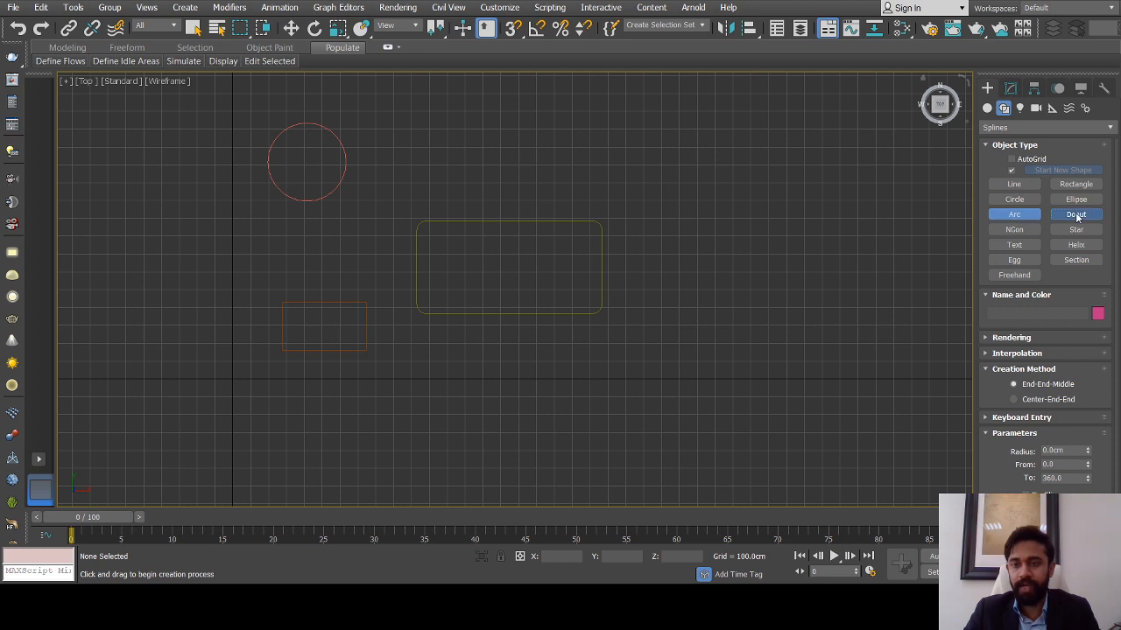
middle_drag(700, 240, 586, 288)
drag(508, 170, 566, 210)
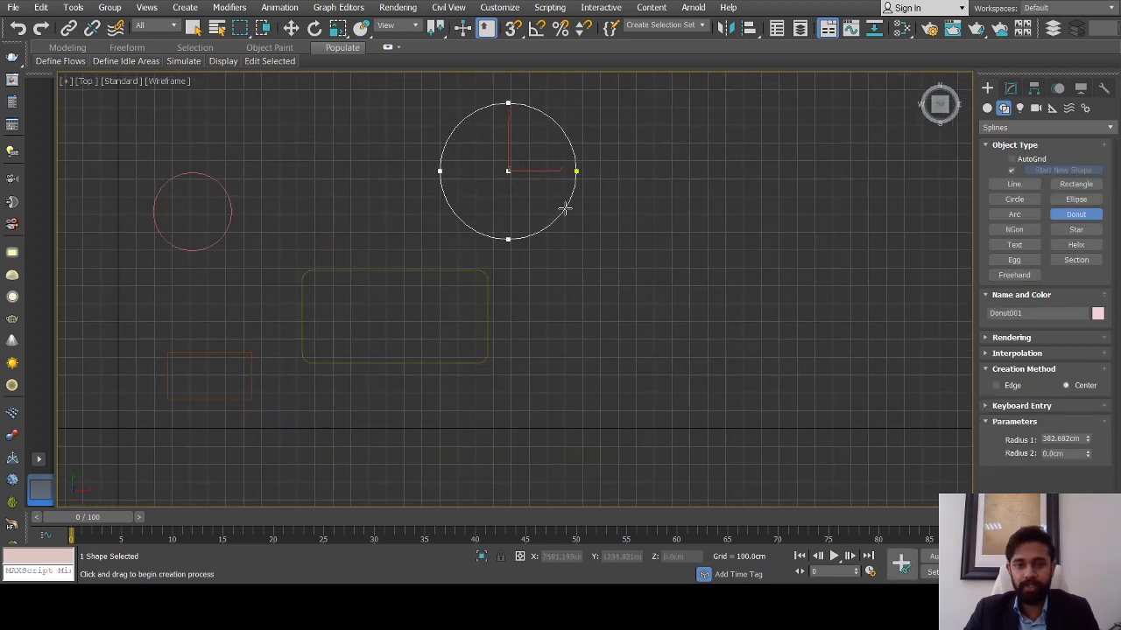
middle_drag(670, 229, 668, 230)
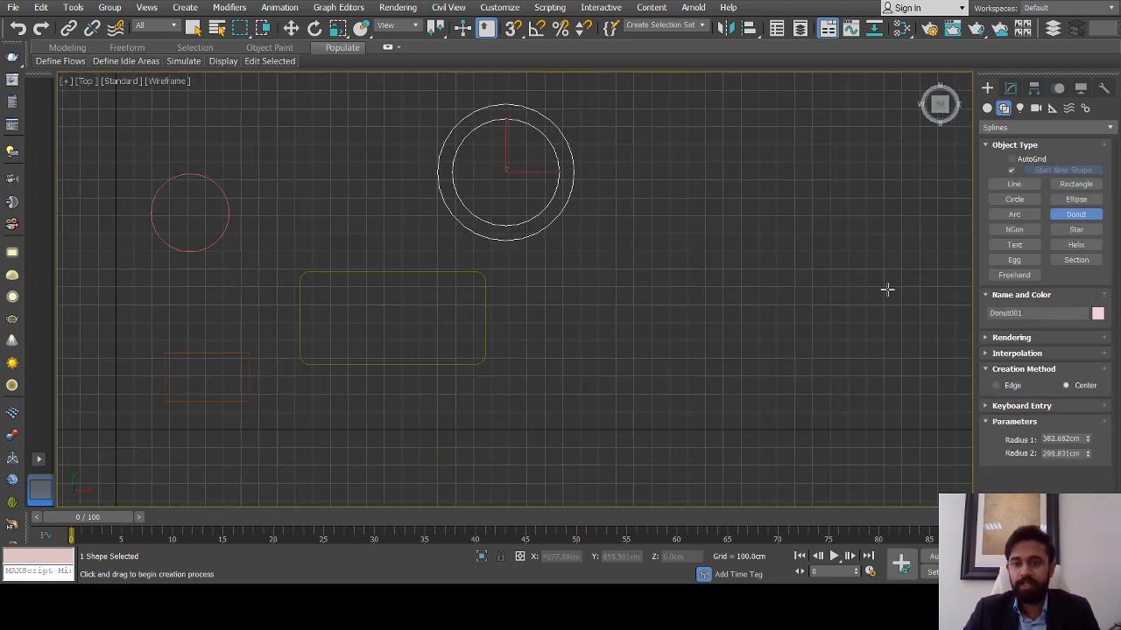
drag(1089, 440, 1086, 444)
scroll(429, 296, down, 2)
Draw a six-sided NGon with a radius of about 328 cm to the lower right of the donut
click(1015, 229)
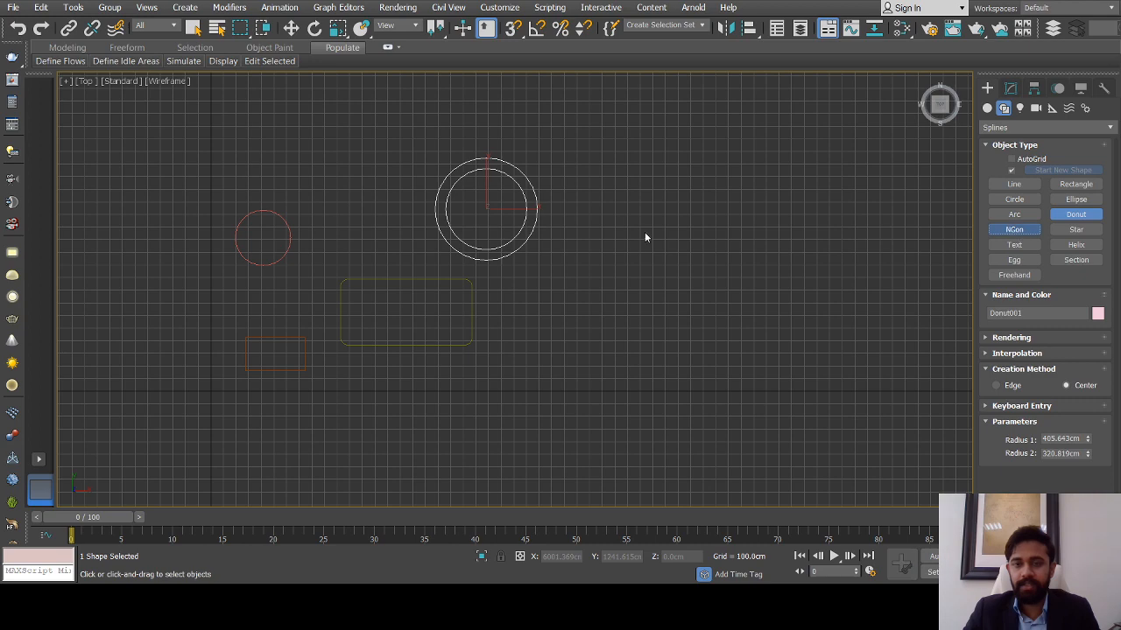
scroll(595, 280, up, 2)
drag(523, 282, 564, 319)
scroll(563, 285, up, 2)
scroll(563, 285, down, 2)
scroll(563, 285, up, 2)
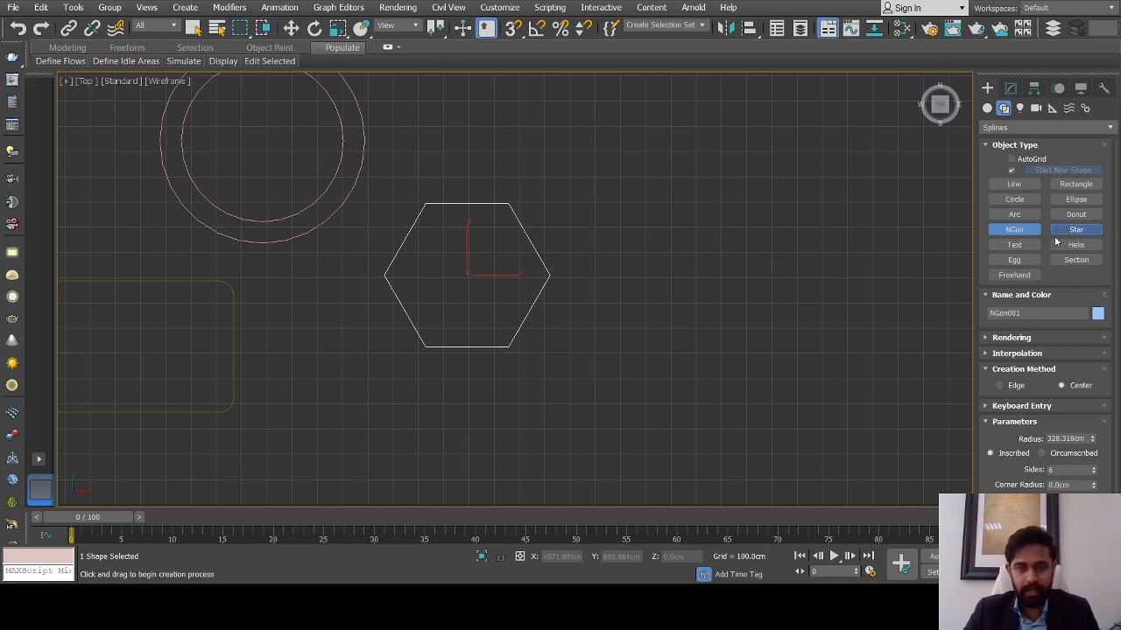
Draw a six-pointed star to the right of the hexagon, with radii of about 700 cm and 292 cm
click(1083, 234)
scroll(611, 262, down, 2)
drag(694, 242, 750, 323)
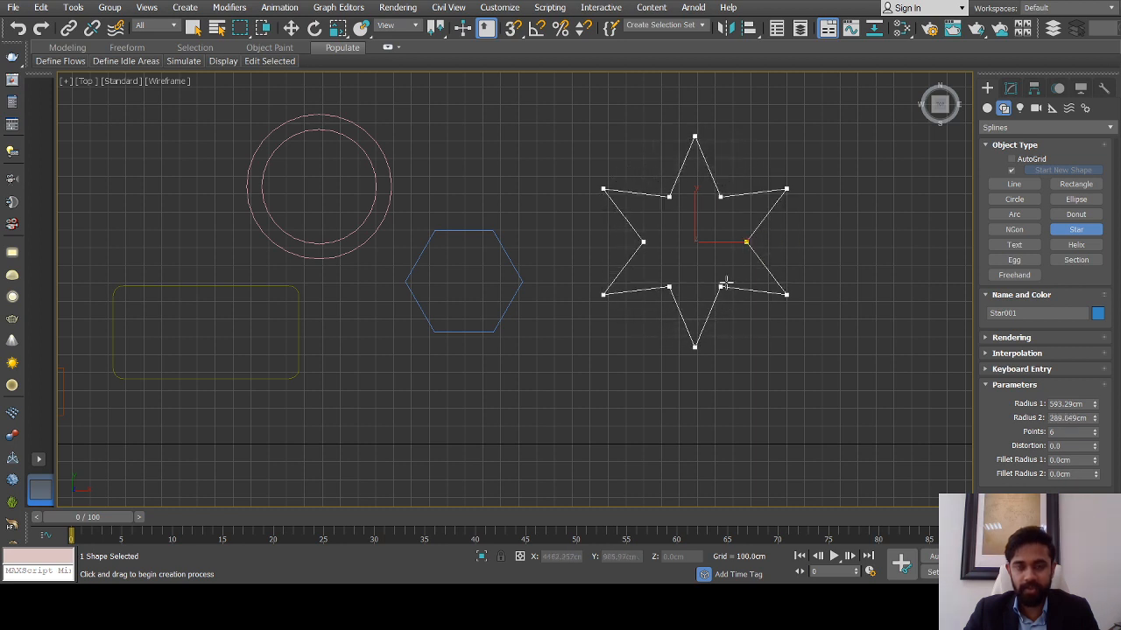
click(726, 280)
mouse_move(1094, 406)
mouse_down()
mouse_move(1095, 396)
mouse_move(1094, 426)
mouse_up()
scroll(961, 399, down, 5)
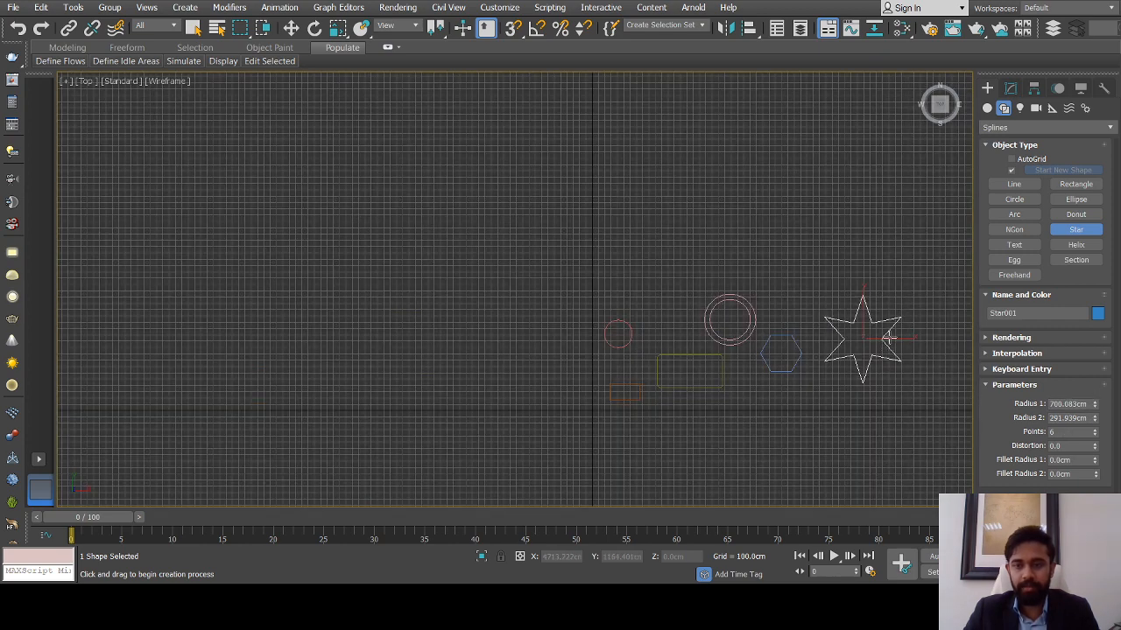
Increase the star's number of points to 10
scroll(889, 335, up, 5)
click(1094, 430)
click(1095, 431)
click(1094, 430)
click(1095, 430)
scroll(751, 297, up, 5)
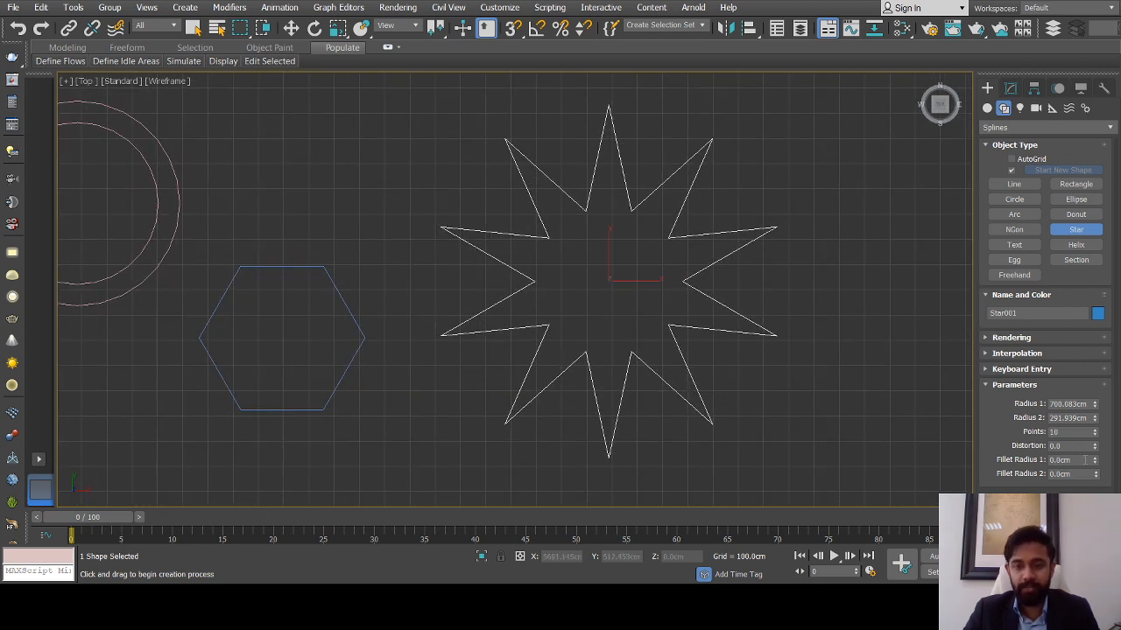
Set the star's Fillet Radius 1 to about 42 cm and inspect the rounded outer tips
mouse_move(1097, 461)
mouse_down()
mouse_move(1068, 490)
mouse_move(620, 171)
mouse_move(851, 560)
mouse_move(818, 449)
mouse_move(1110, 37)
mouse_move(1094, 460)
mouse_up()
drag(696, 505, 943, 237)
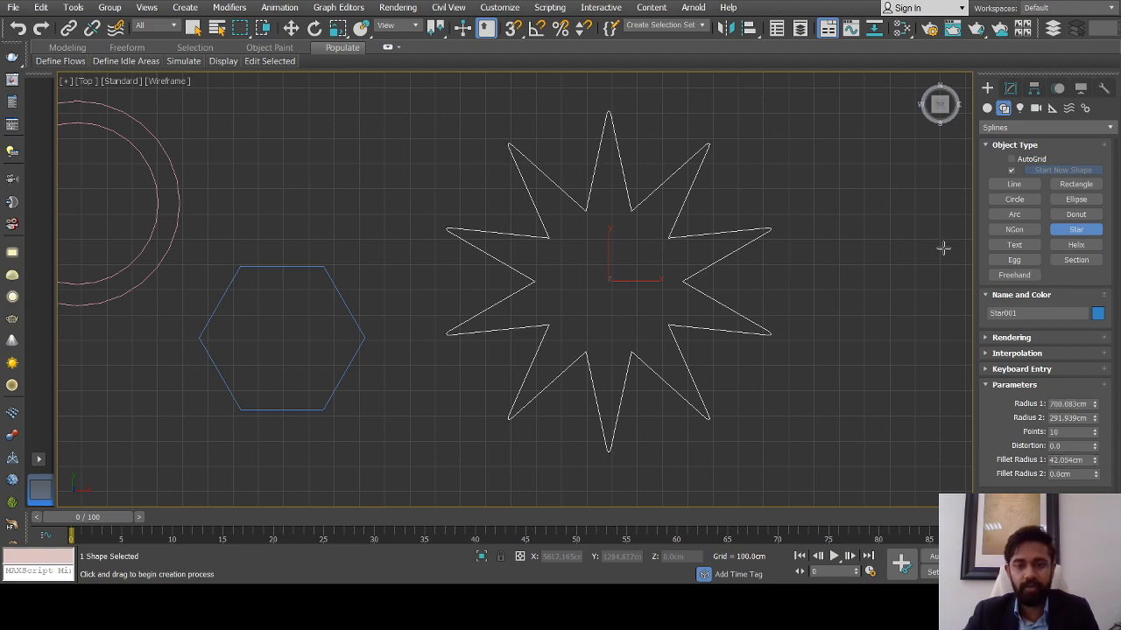
scroll(788, 324, up, 10)
scroll(805, 308, down, 5)
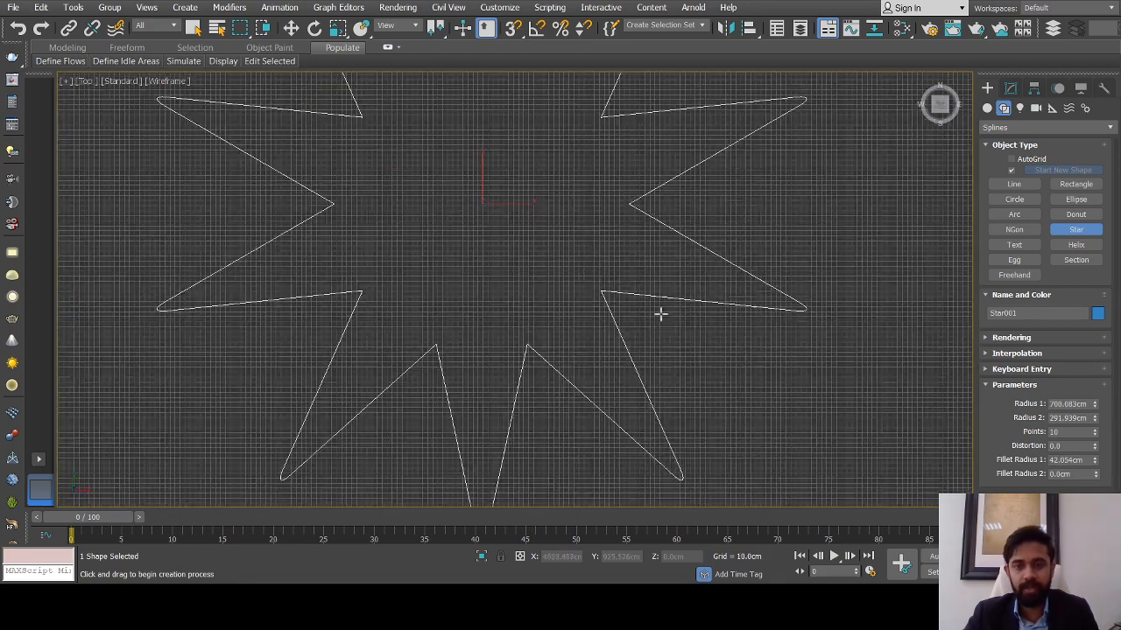
Set the star's Fillet Radius 2 to 50 cm and its Fillet Radius 1 to 60 cm
double_click(1072, 474)
text(50)
key(Return)
scroll(613, 302, up, 5)
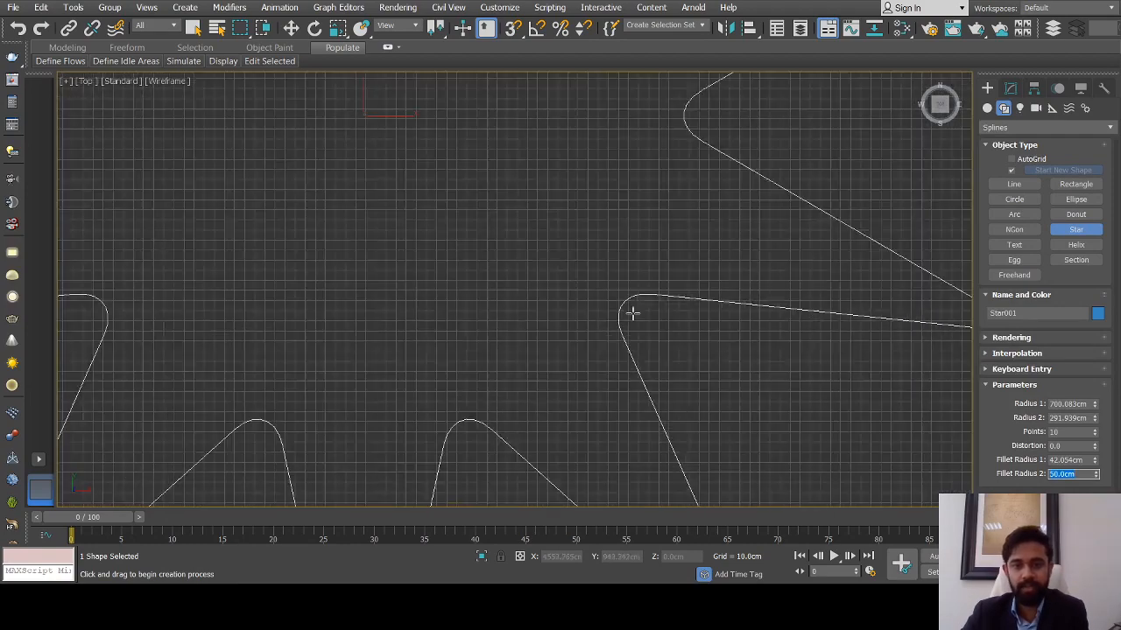
scroll(630, 310, down, 7)
click(1070, 459)
text(0)
key(Return)
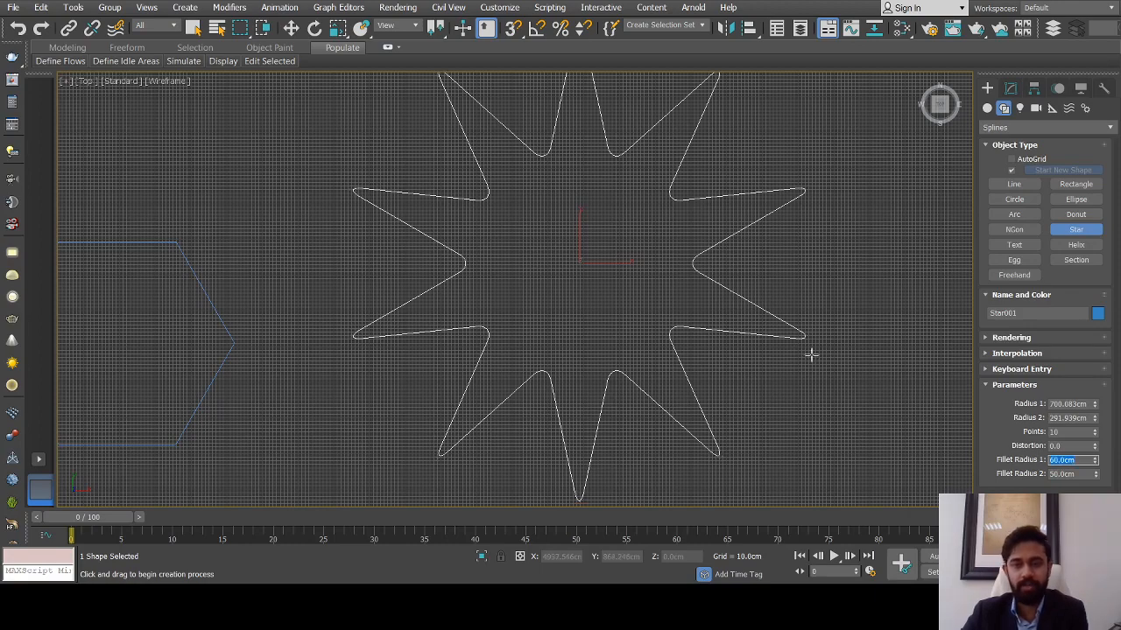
Finish creating the star and examine it together with the other spline shapes in the Top view
scroll(810, 289, up, 5)
scroll(785, 294, up, 2)
scroll(782, 307, down, 10)
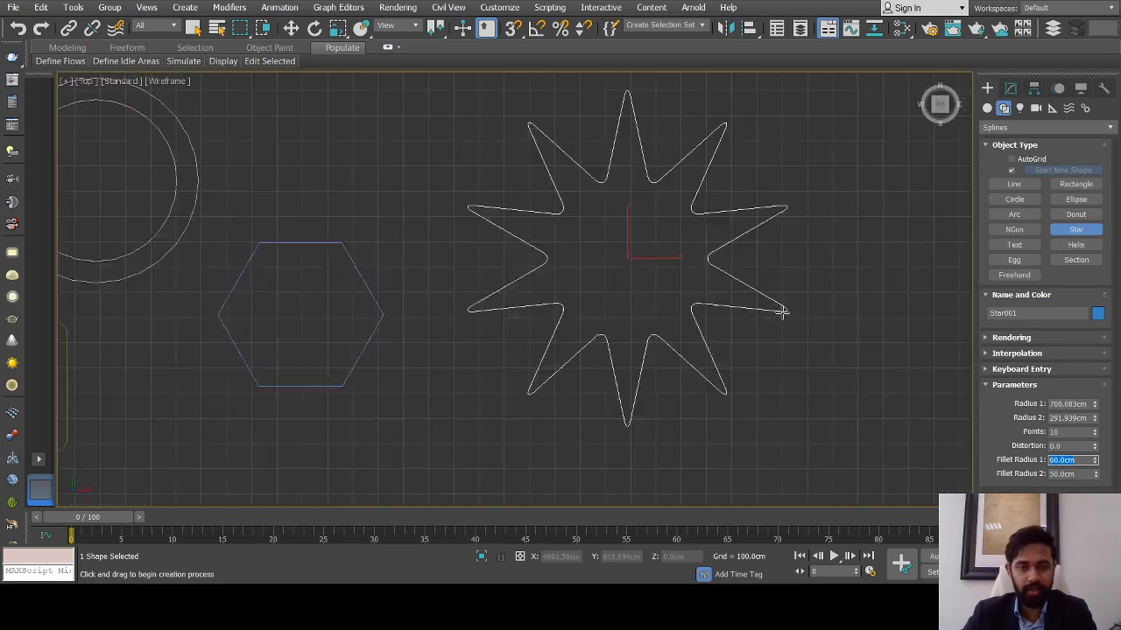
middle_drag(780, 310, 729, 318)
key(w)
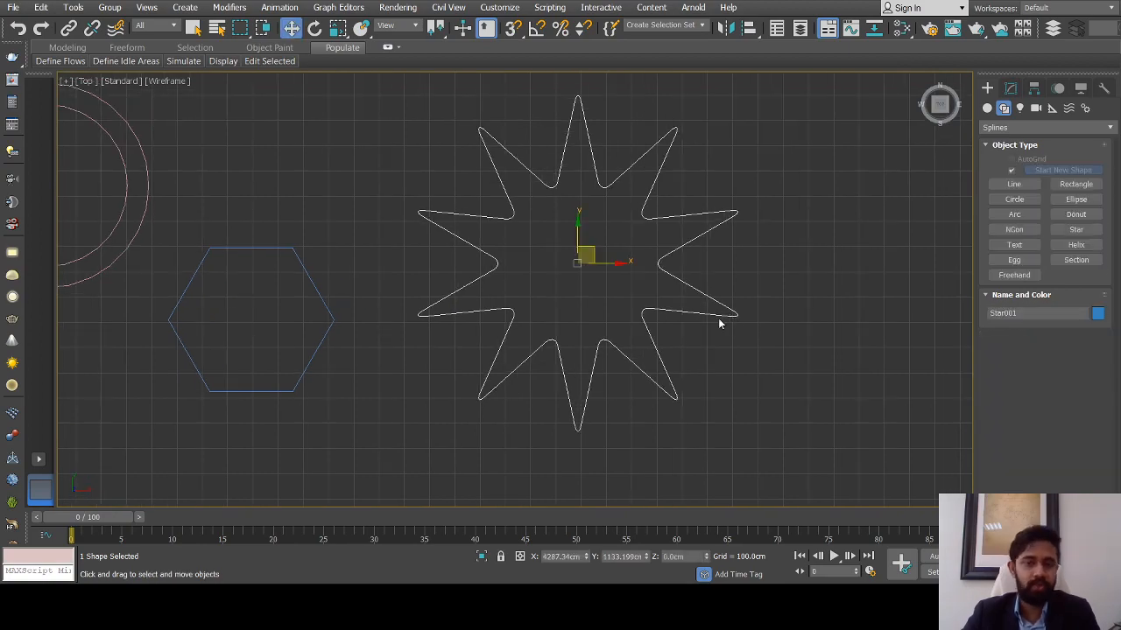
scroll(502, 305, down, 6)
scroll(471, 265, up, 6)
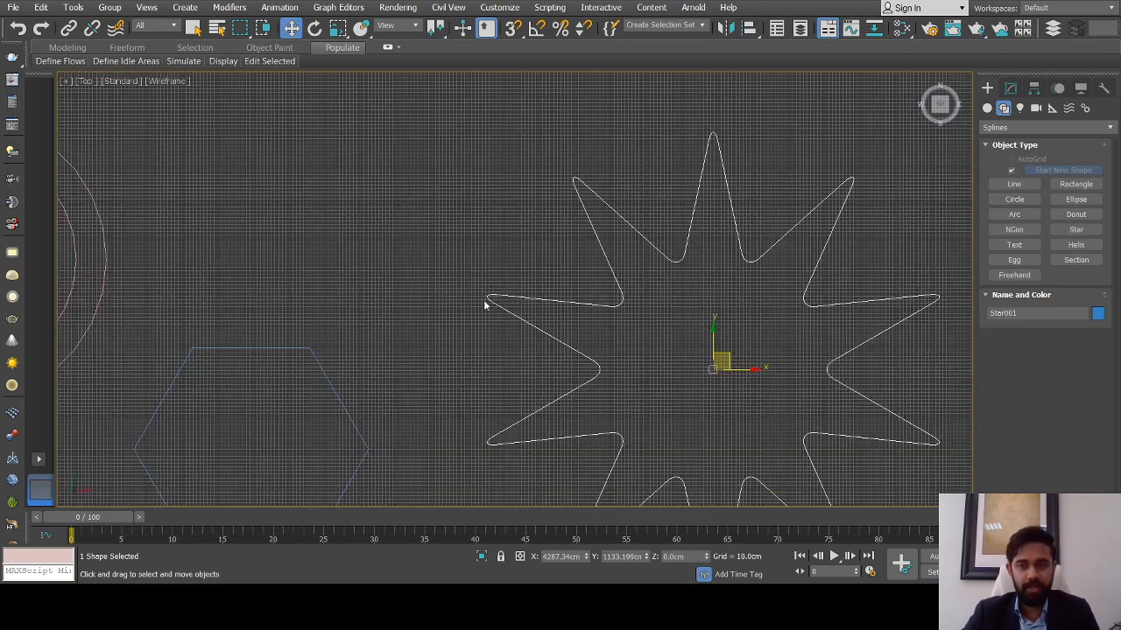
scroll(525, 293, down, 4)
scroll(529, 292, down, 4)
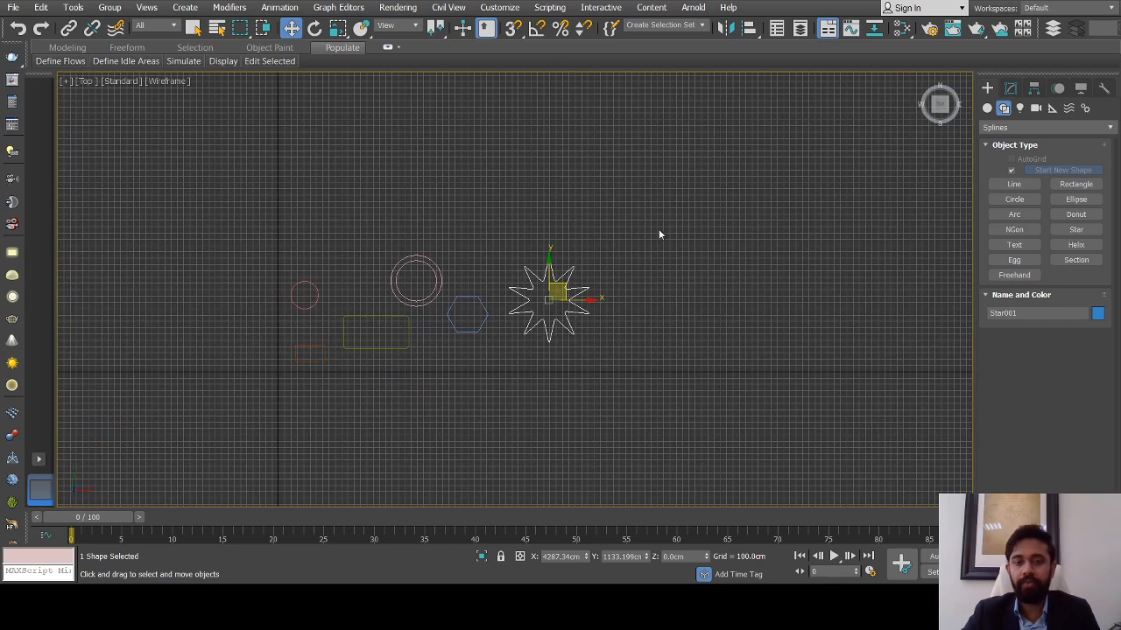
scroll(440, 313, up, 3)
scroll(463, 313, down, 1)
key(Delete)
scroll(520, 275, up, 2)
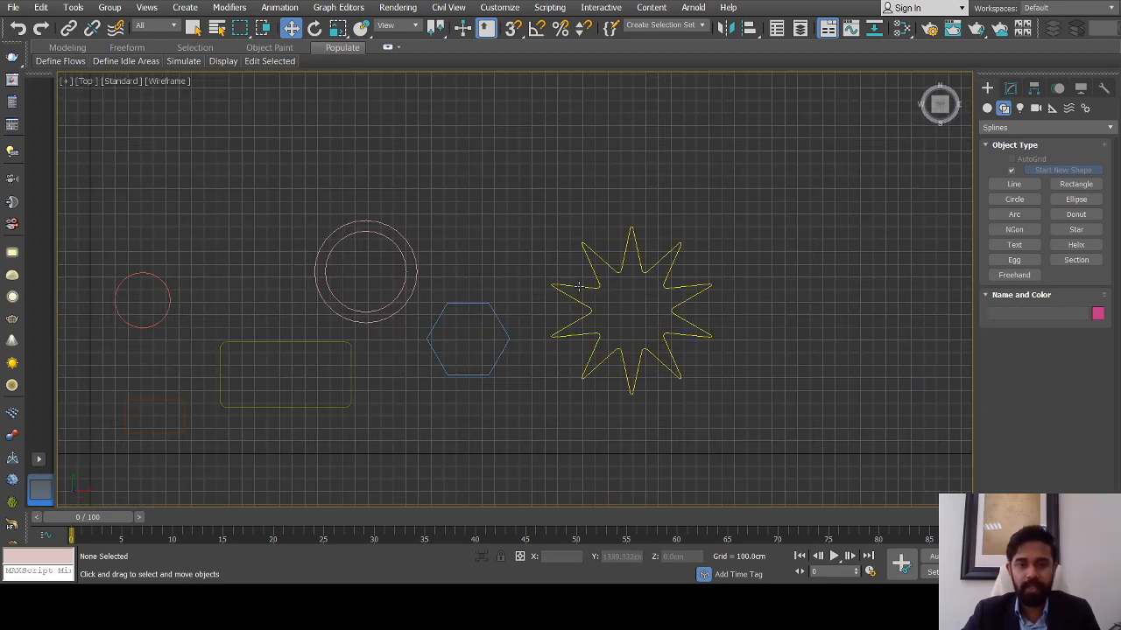
key(ctrl+z)
scroll(405, 338, down, 2)
middle_drag(405, 338, 467, 318)
scroll(445, 332, up, 4)
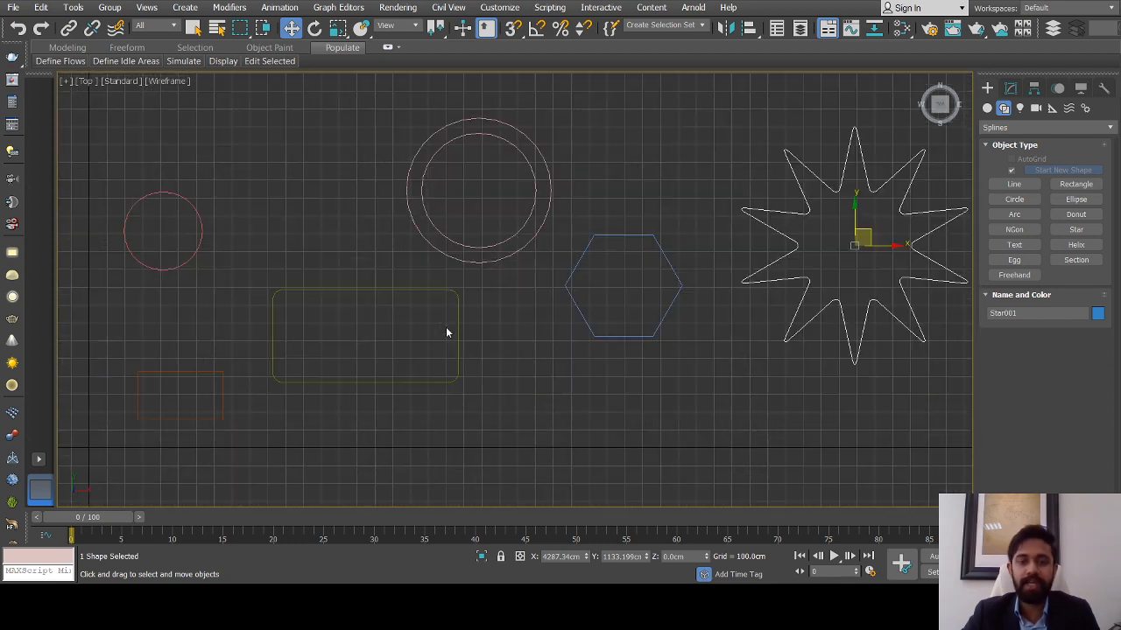
Select the rounded rectangle and show the Standard Primitives object types
click(455, 333)
scroll(464, 334, down, 3)
scroll(471, 334, up, 2)
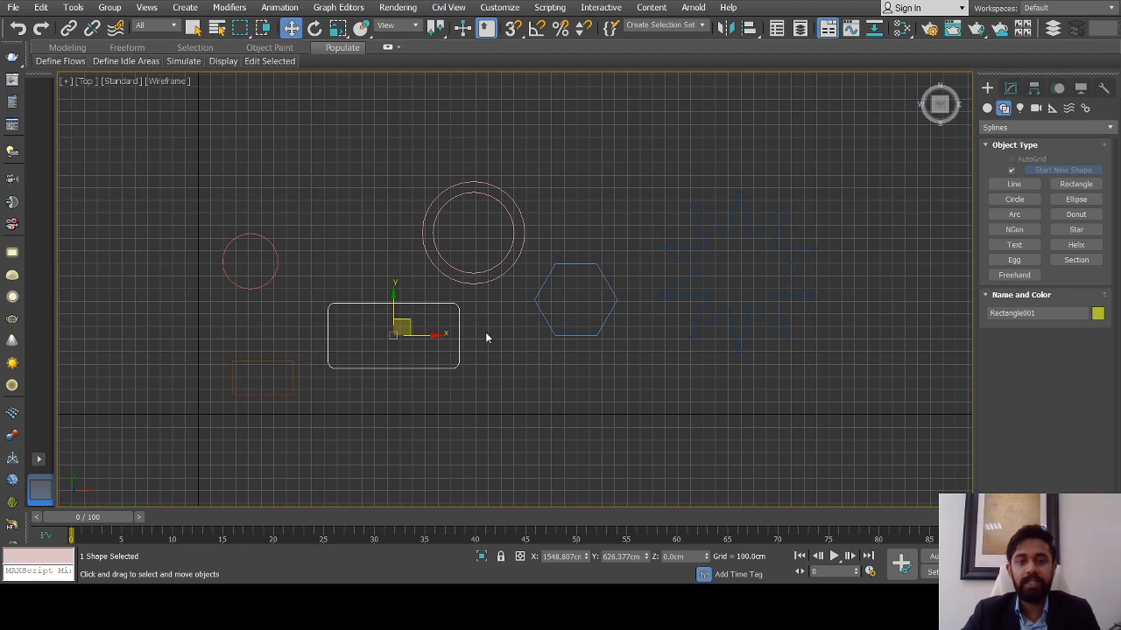
scroll(331, 320, up, 3)
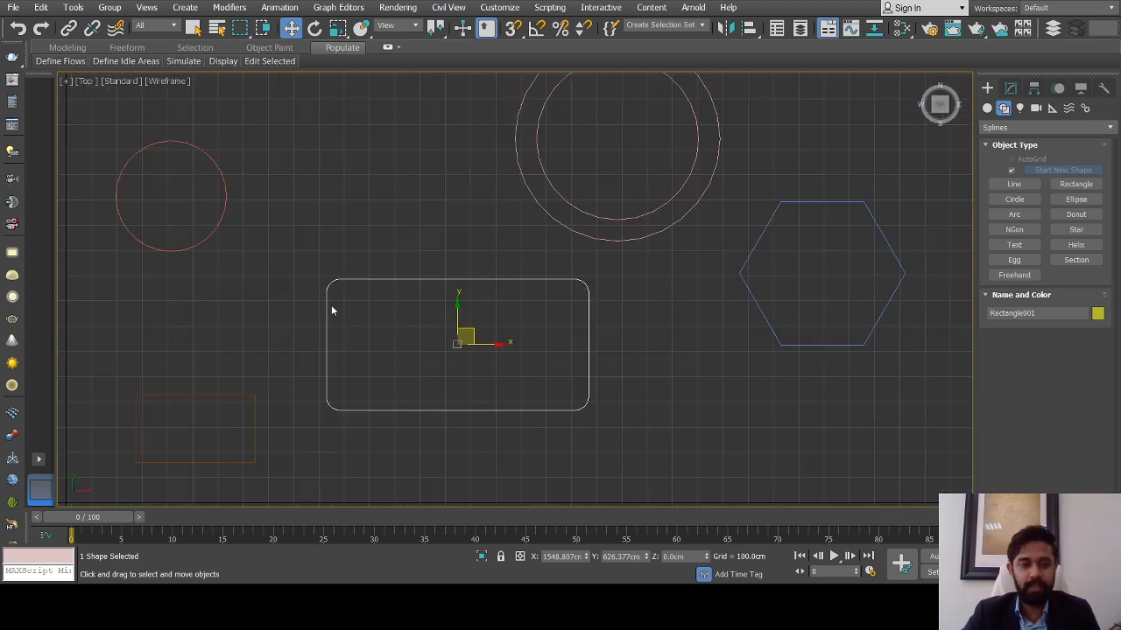
click(987, 108)
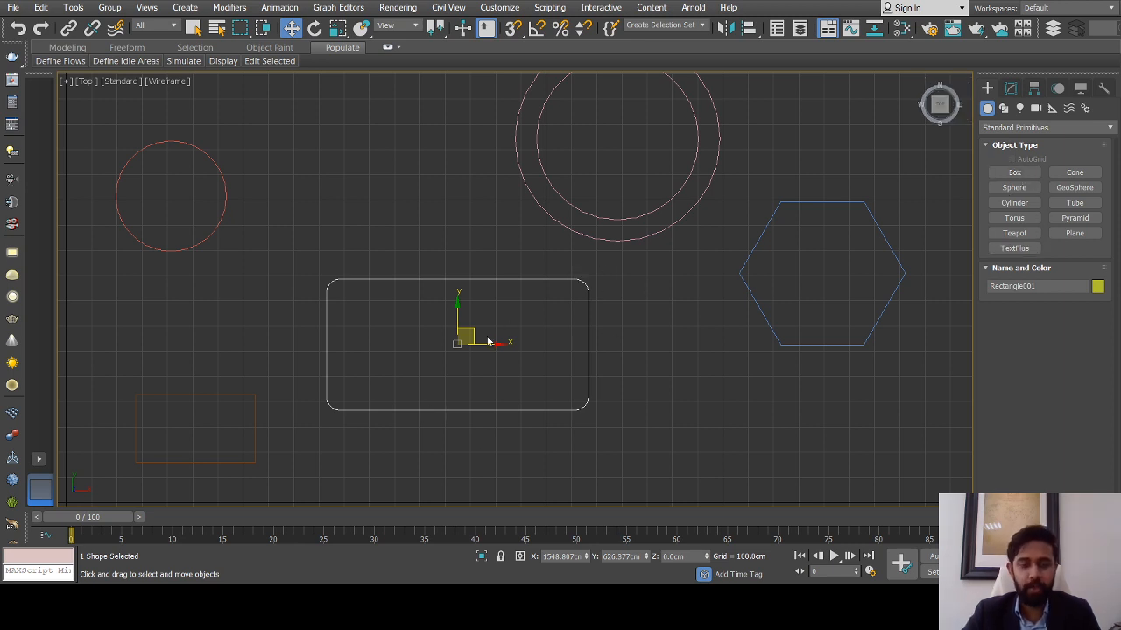
scroll(490, 342, up, 2)
scroll(536, 346, down, 4)
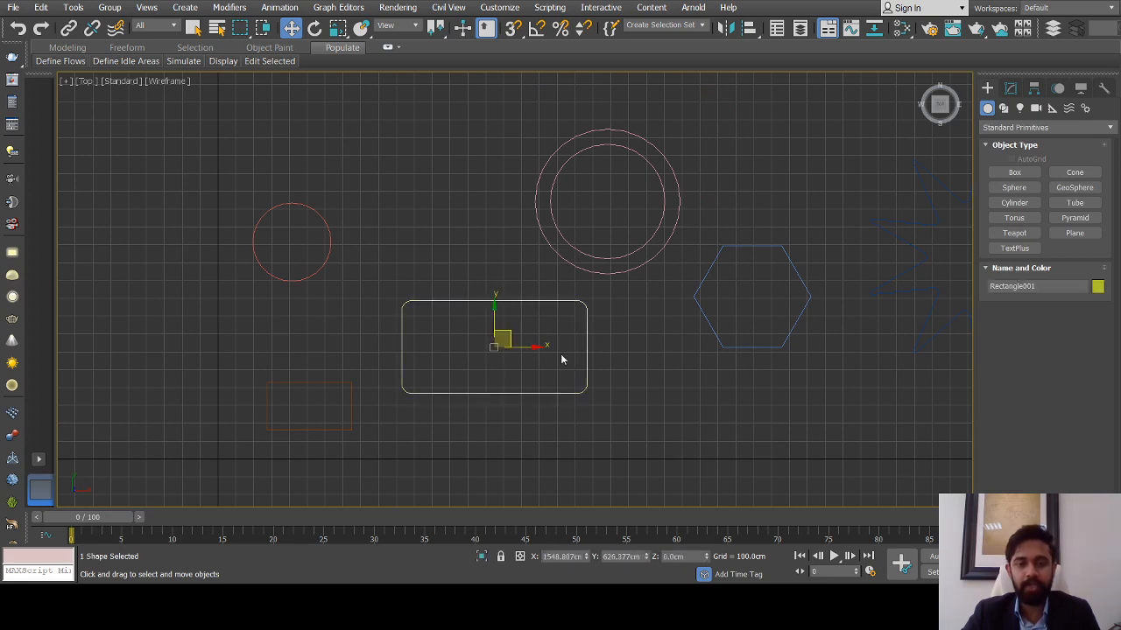
scroll(440, 325, up, 2)
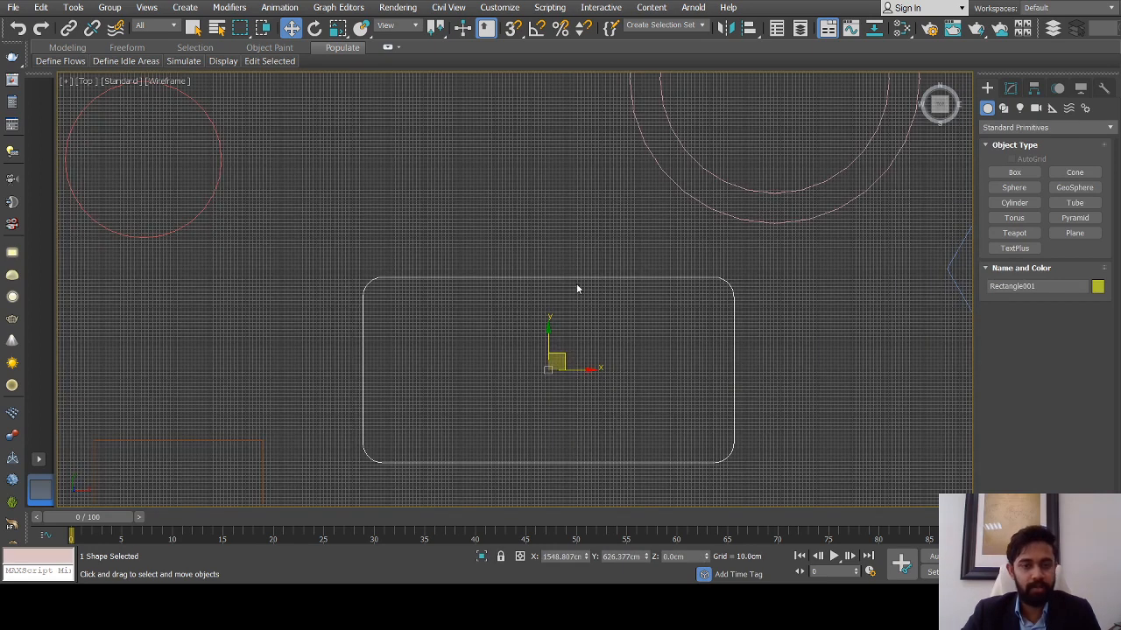
scroll(640, 326, down, 3)
Select the small sharp-cornered rectangle, and reselect the larger rounded rectangle
click(471, 364)
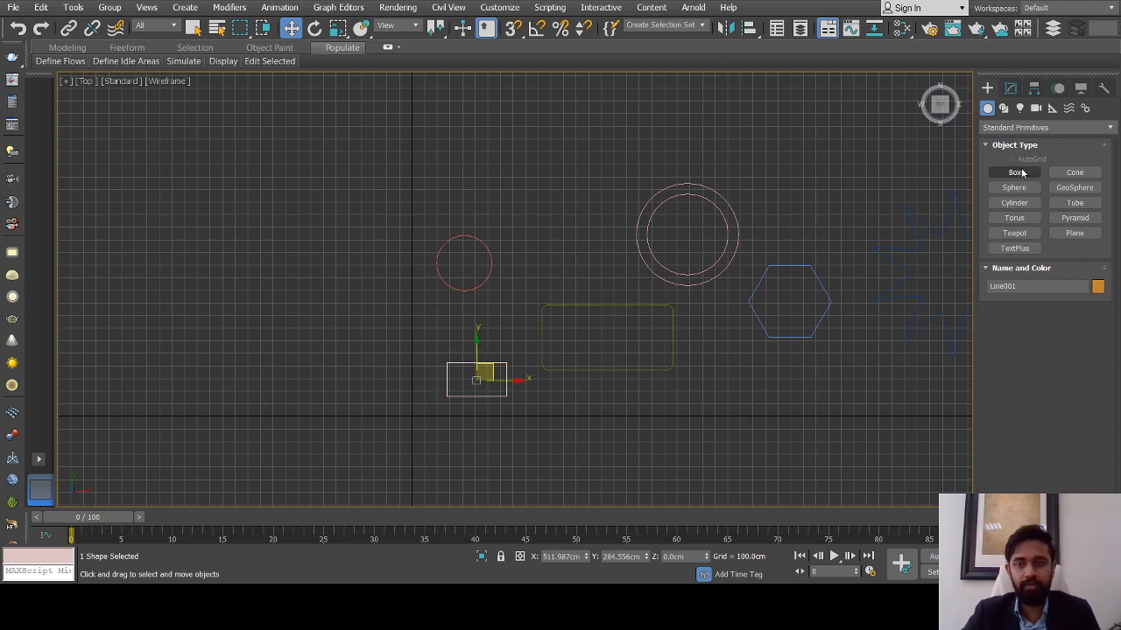
scroll(643, 331, up, 3)
click(577, 288)
scroll(581, 318, up, 4)
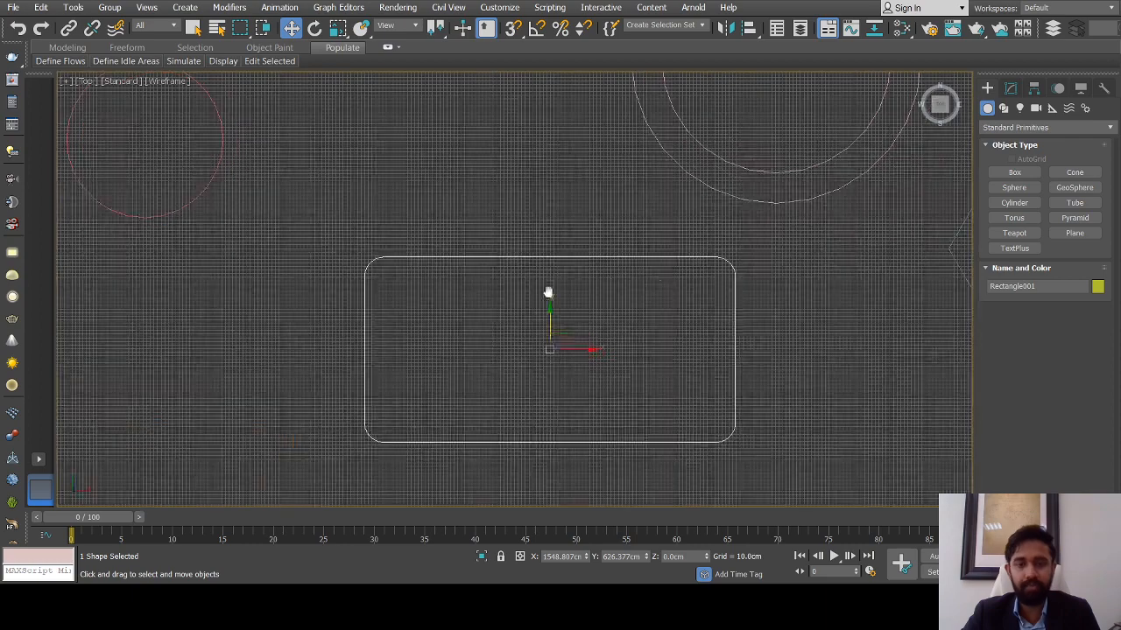
scroll(695, 361, down, 2)
middle_drag(693, 364, 673, 355)
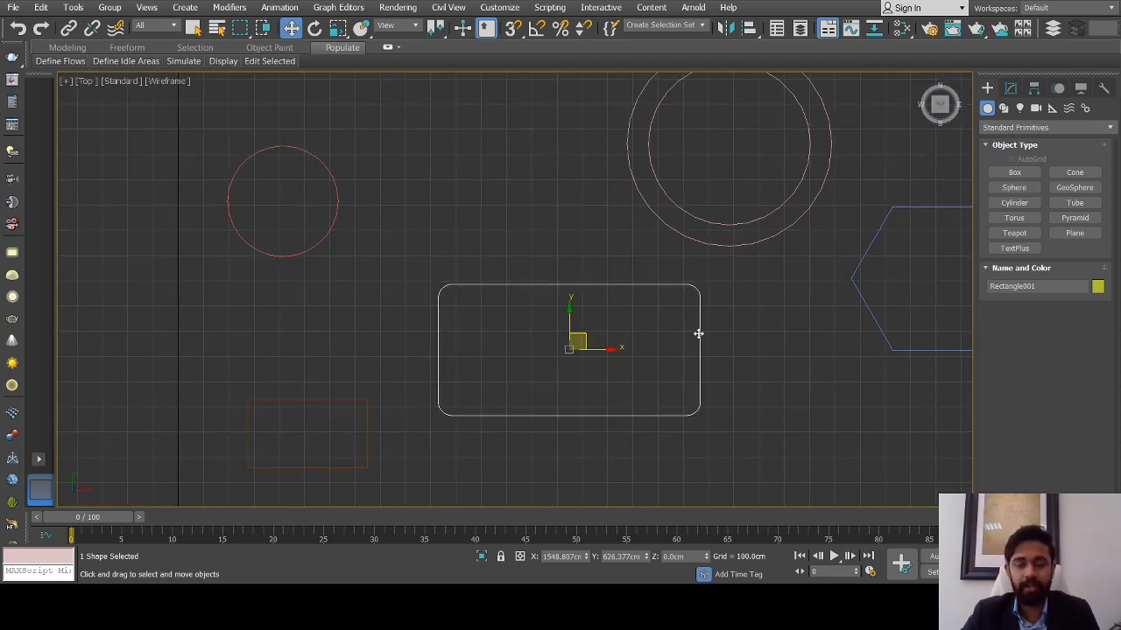
Deselect the rounded rectangle and select it again with a selection region across its edge
scroll(693, 360, down, 2)
click(706, 354)
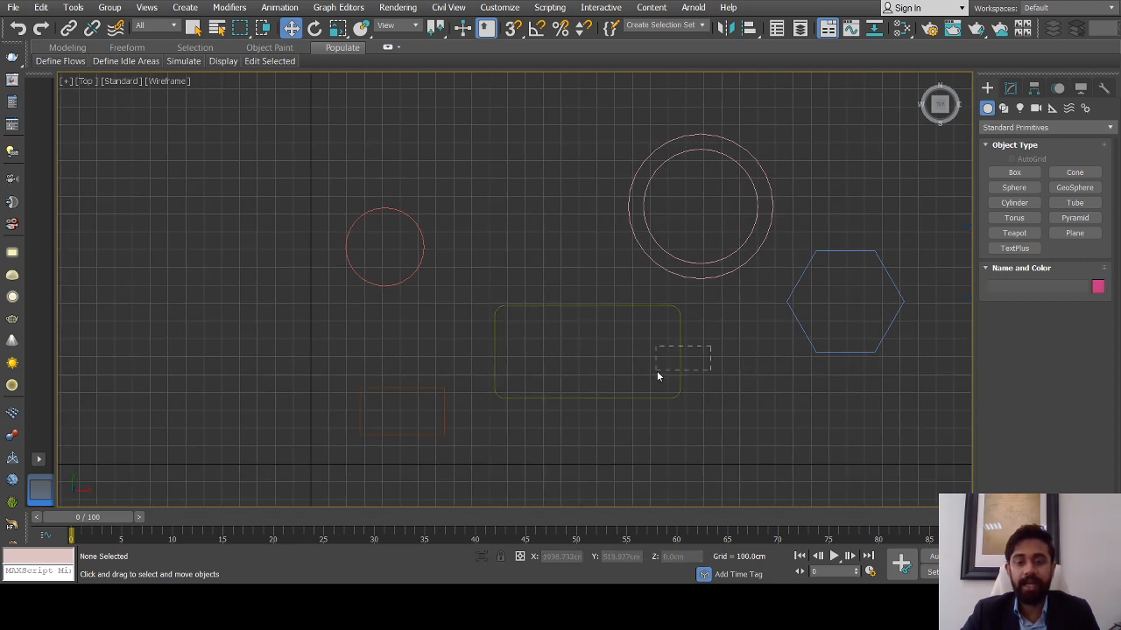
click(652, 398)
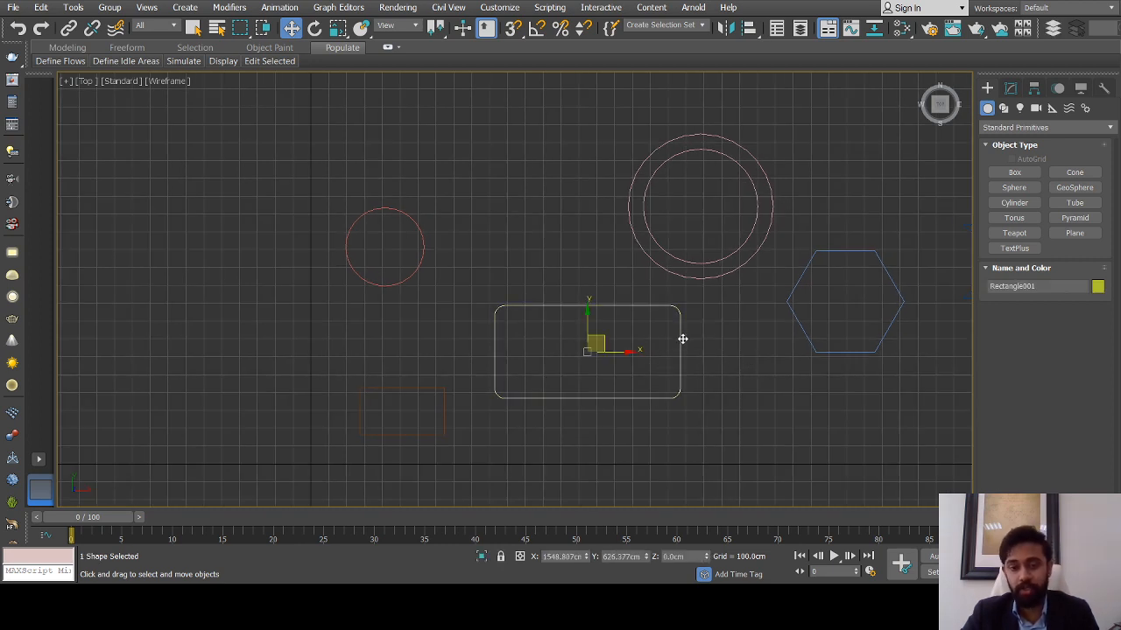
click(699, 333)
click(680, 355)
Add the Extrude modifier to the rounded rectangle
click(1010, 88)
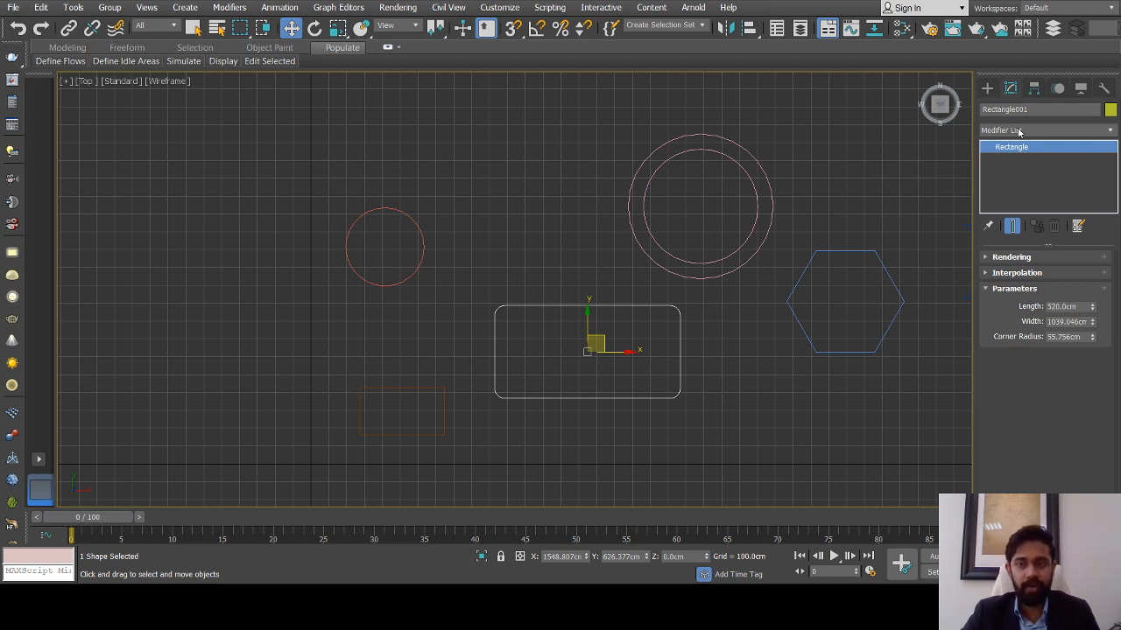
click(690, 337)
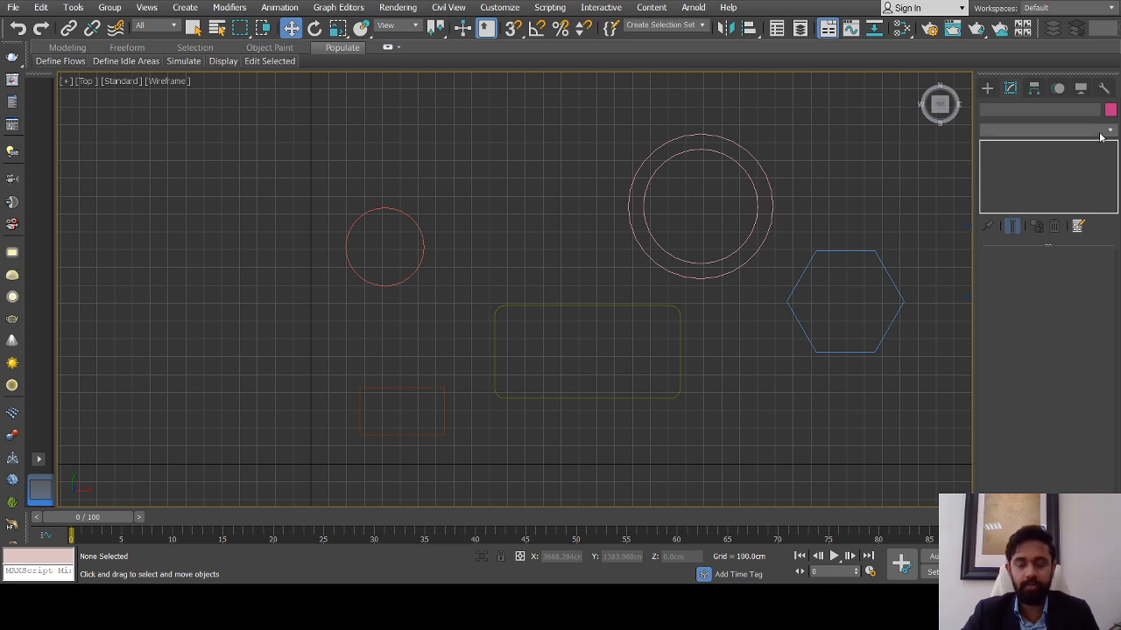
drag(705, 330, 661, 365)
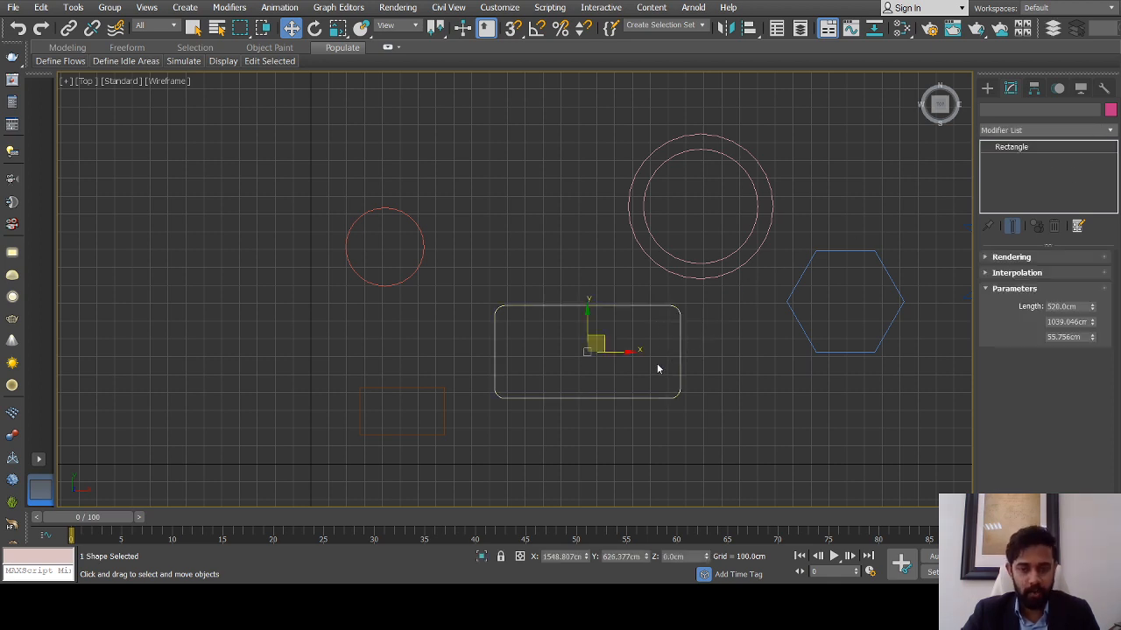
click(1107, 131)
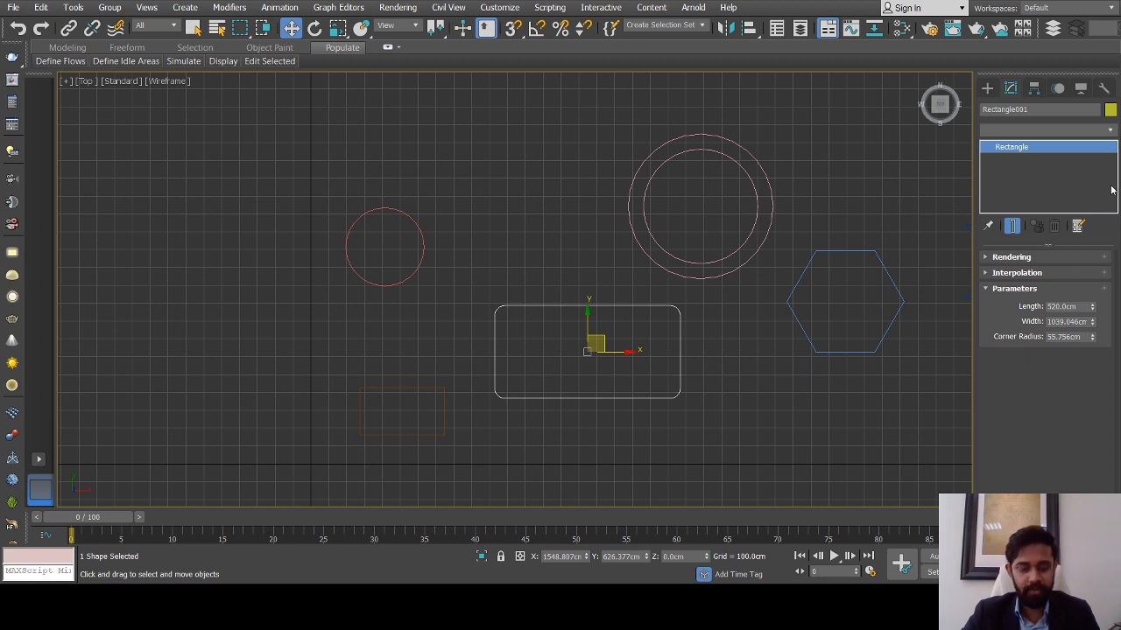
text(ex)
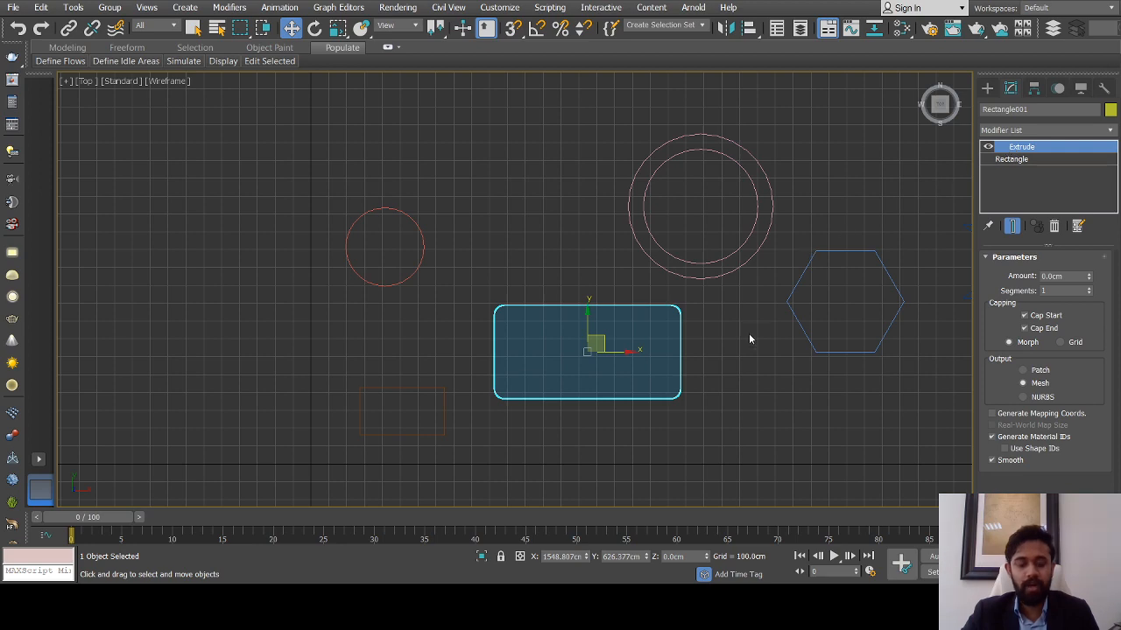
Switch the viewport to Default Shading and orbit to an angled view of the rectangle's flat surface
key(F3)
mouse_move(735, 328)
alt+middle_down()
mouse_move(660, 365)
mouse_move(655, 293)
mouse_move(613, 303)
alt+middle_up()
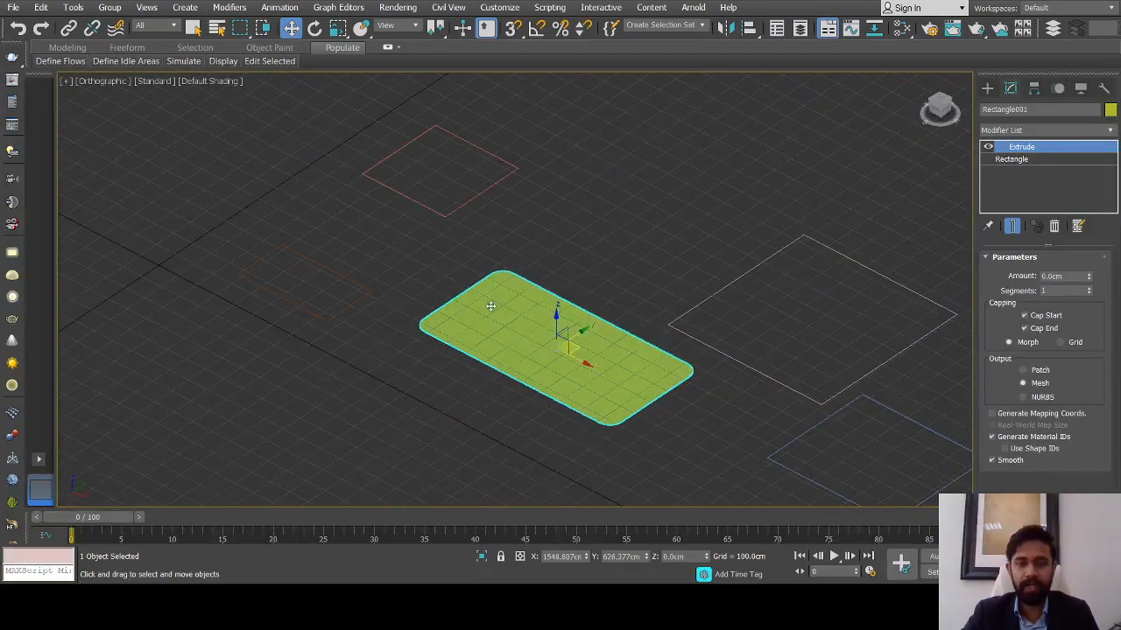
scroll(582, 368, up, 4)
alt+middle_drag(582, 368, 557, 378)
scroll(589, 393, down, 5)
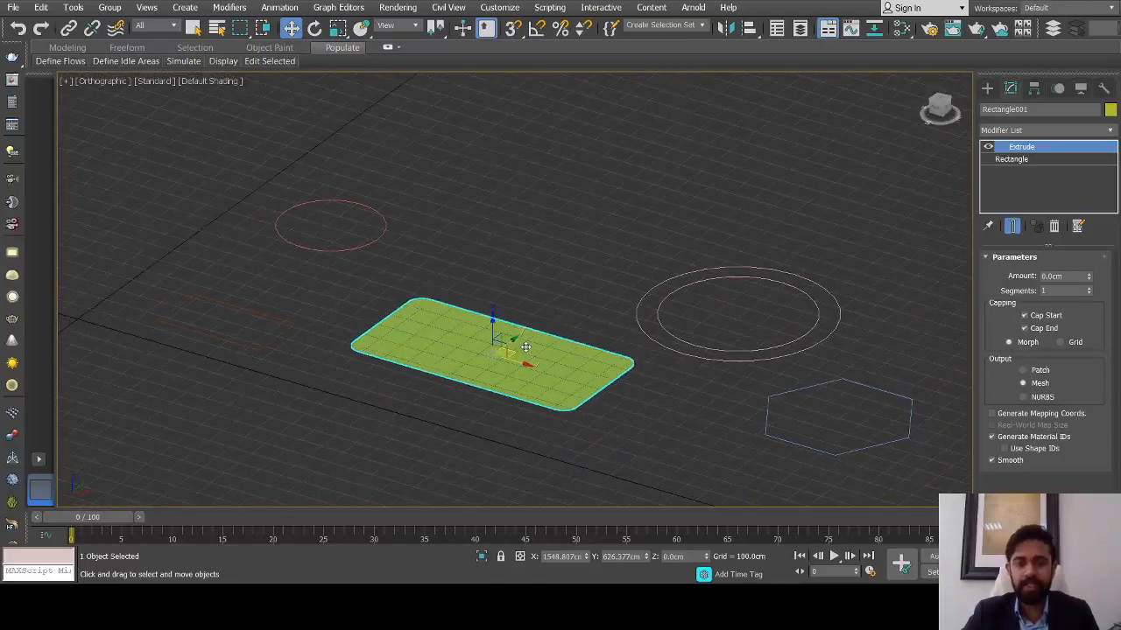
scroll(529, 353, up, 3)
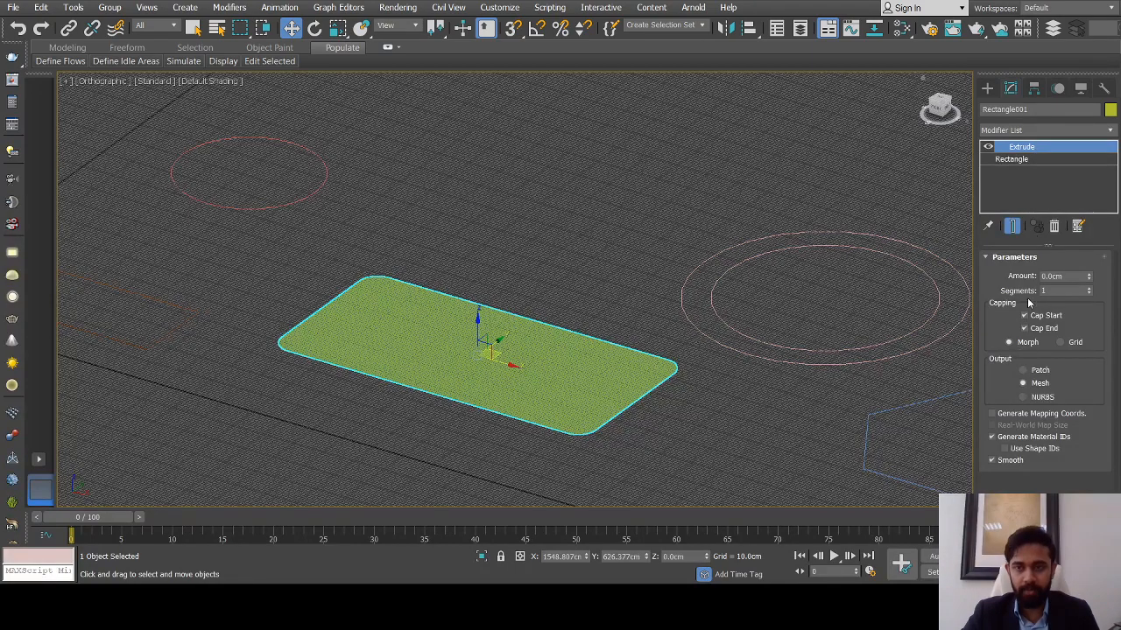
Edit the base Rectangle beneath the Extrude modifier and set its Length to about 789 cm
click(1013, 159)
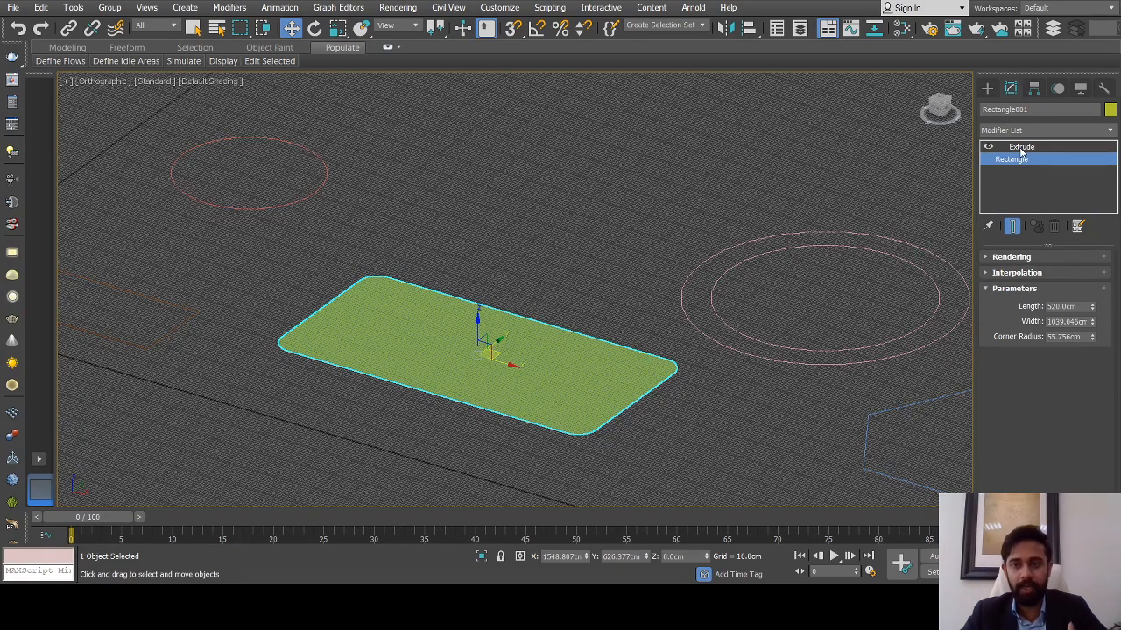
click(1021, 147)
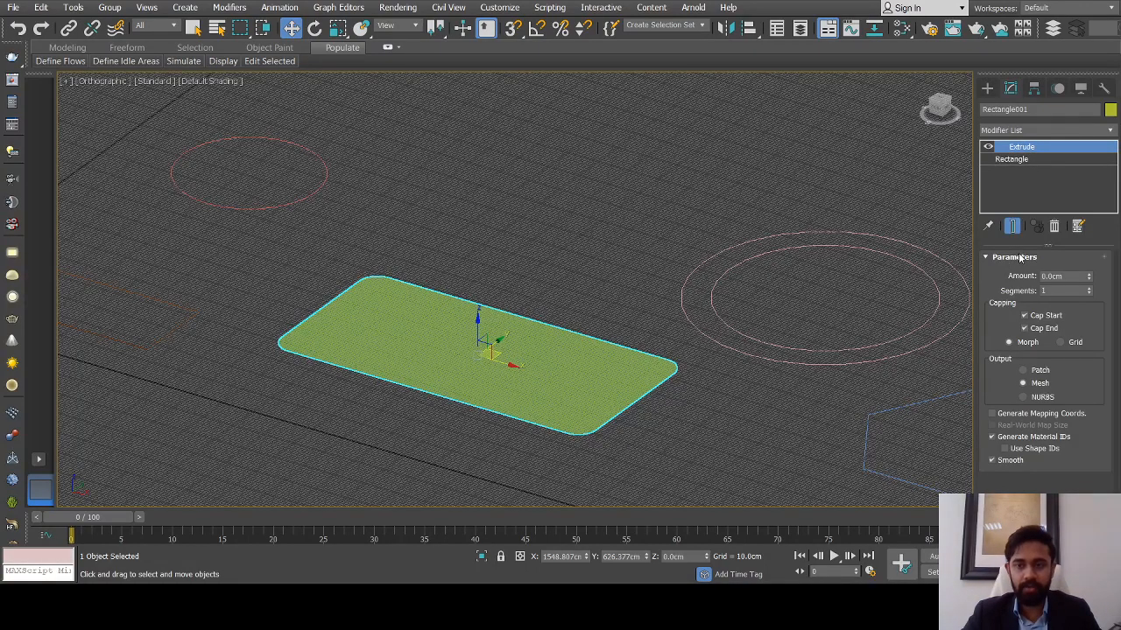
click(1012, 161)
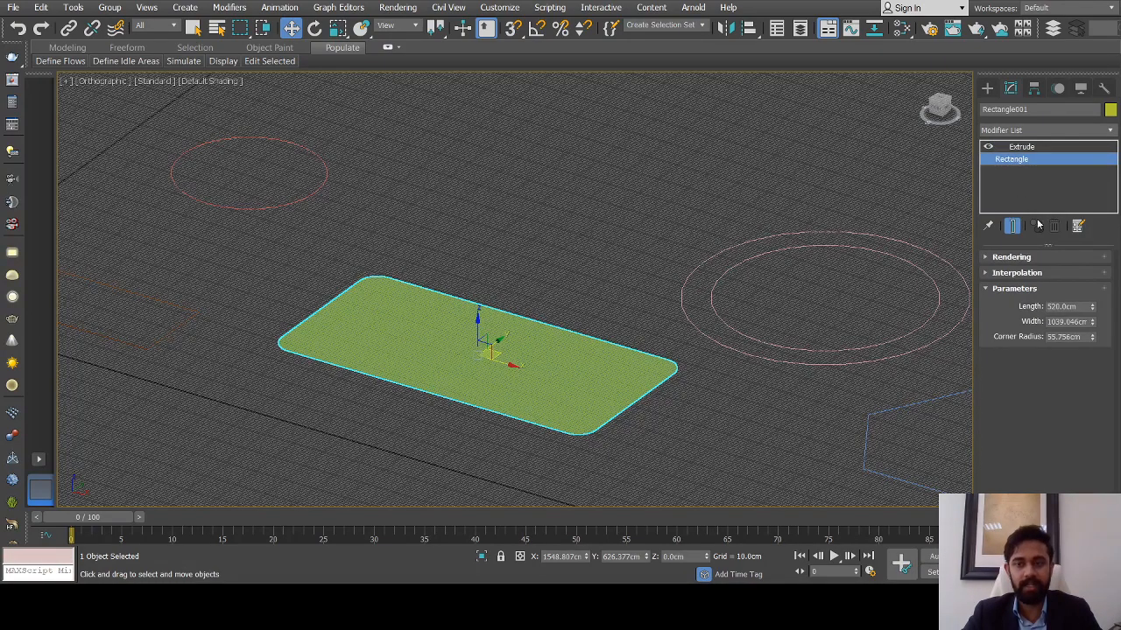
drag(1093, 308, 1094, 258)
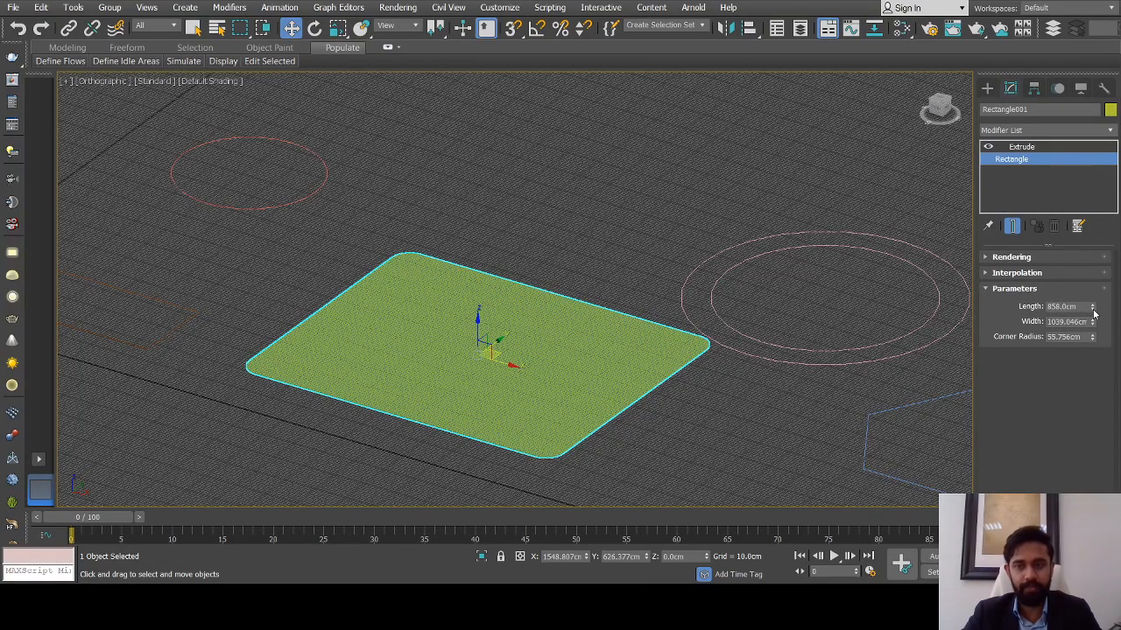
drag(1093, 313, 1093, 318)
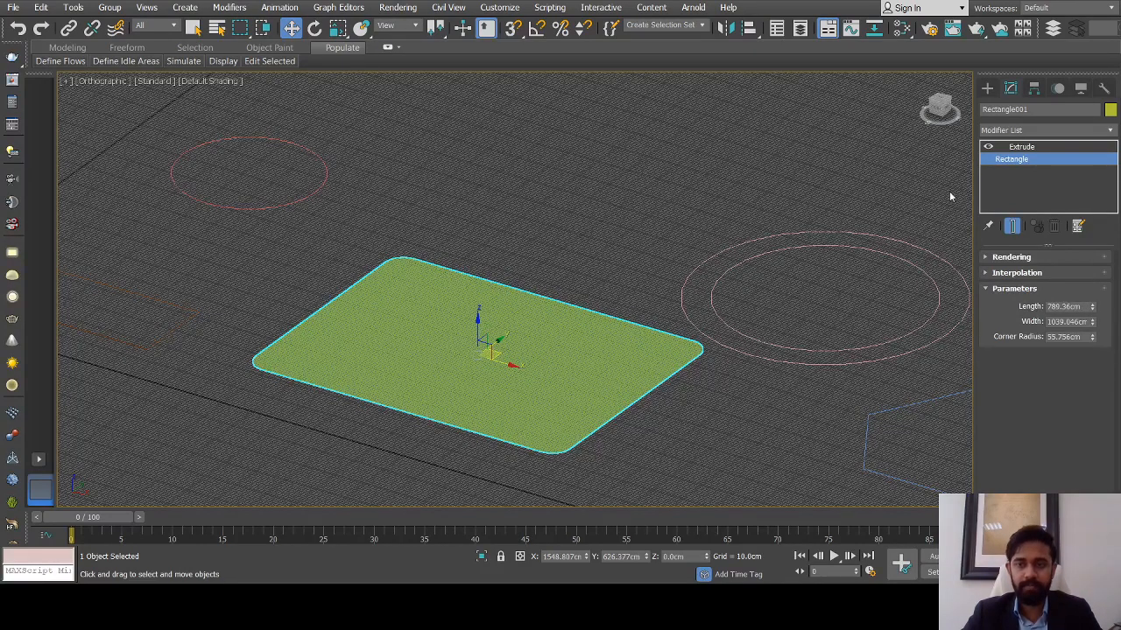
Return to the Extrude modifier and raise its Amount to about 153.5 cm
click(1023, 147)
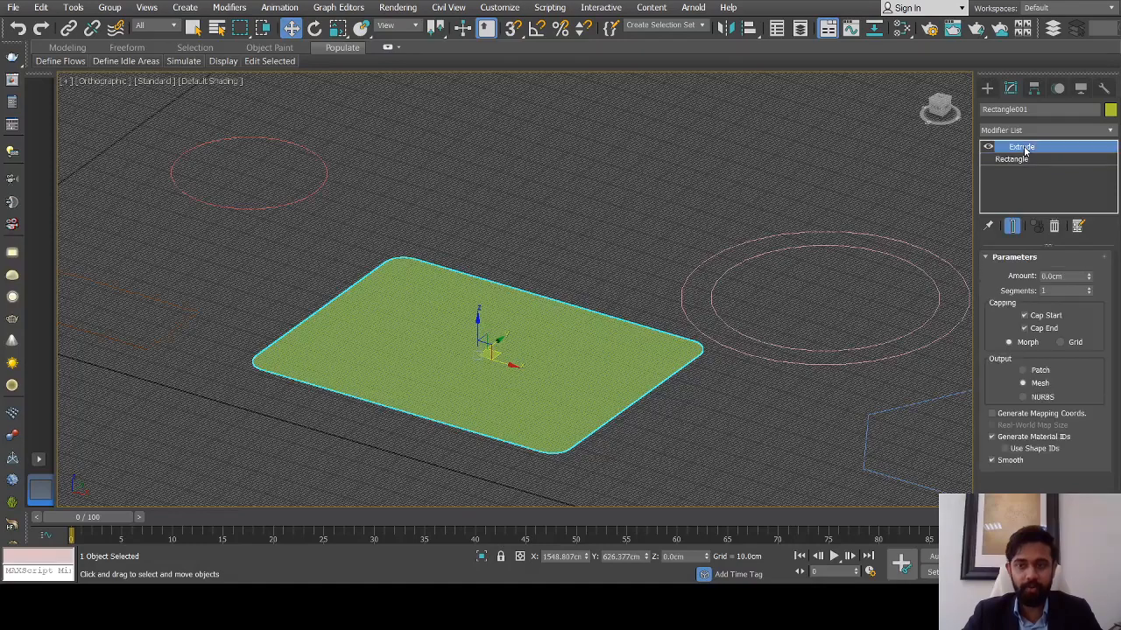
scroll(648, 313, down, 3)
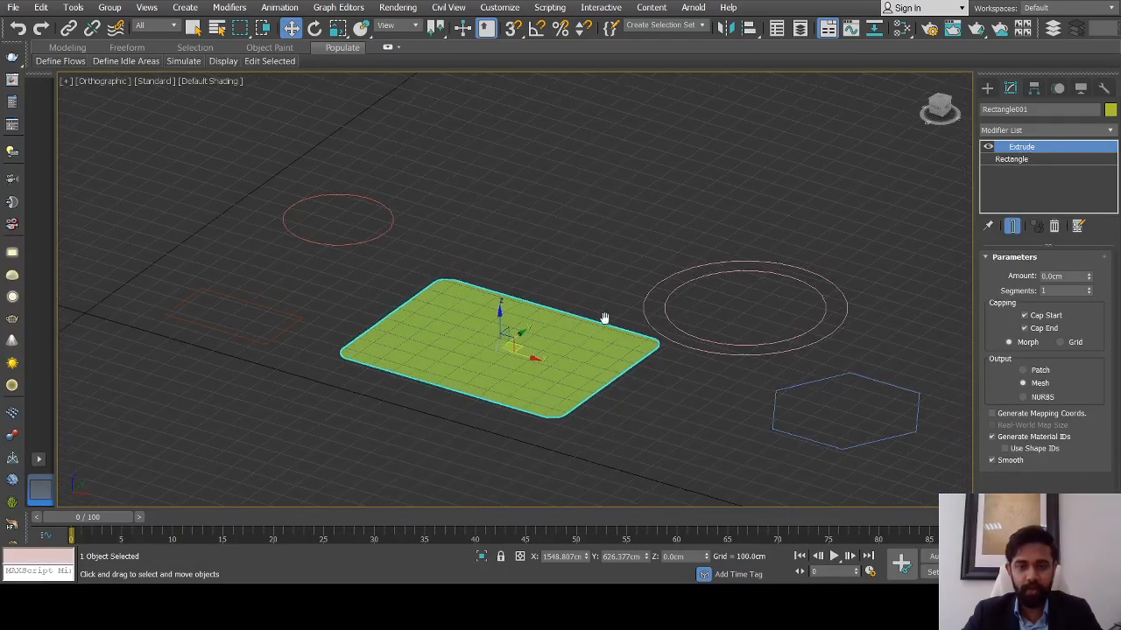
drag(1089, 279, 1089, 225)
scroll(478, 303, up, 2)
alt+middle_drag(509, 337, 788, 344)
Try an Extrude Amount of 20 cm and set it to 50 cm
double_click(1073, 276)
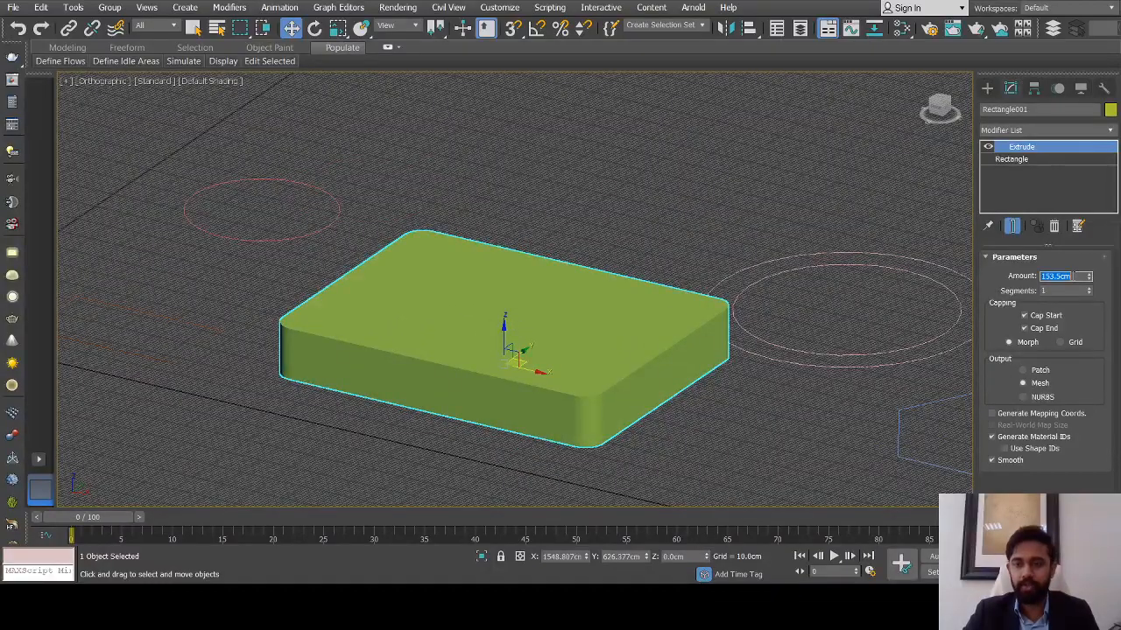
text(20.0cm)
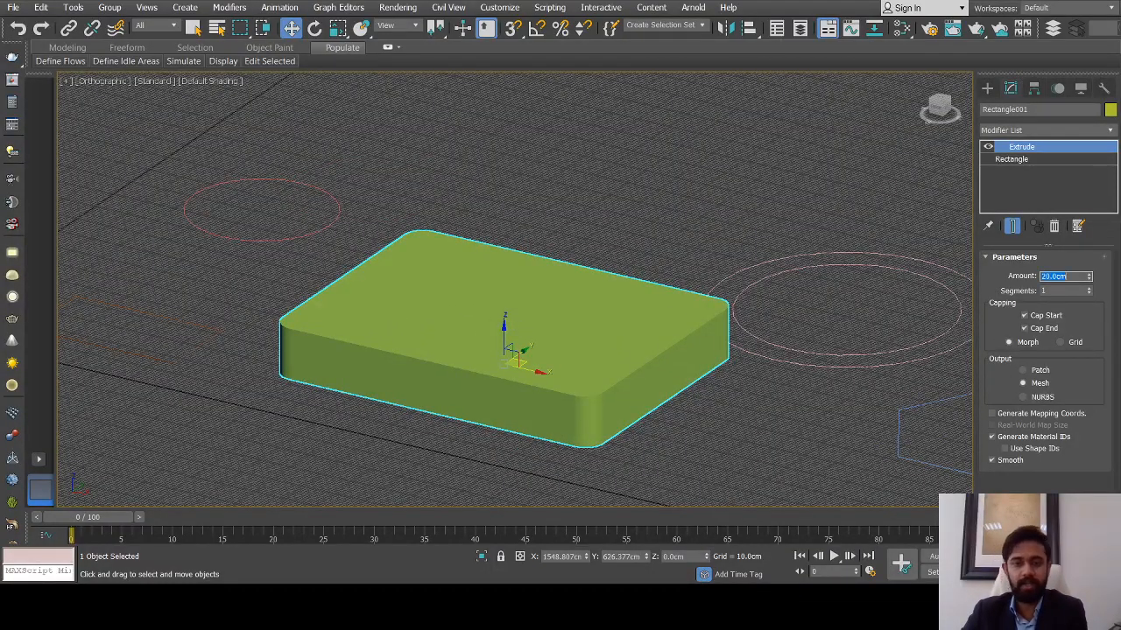
key(Return)
text(50)
key(Return)
Examine the extruded rounded slab from several angles and distances
scroll(596, 428, up, 5)
scroll(611, 406, down, 5)
middle_drag(611, 406, 629, 347)
alt+middle_drag(629, 346, 716, 363)
click(715, 362)
click(673, 308)
alt+middle_drag(673, 308, 592, 315)
scroll(654, 325, down, 5)
Apply the Extrude modifier to the small circle spline beside the rounded slab to make a solid disc
click(421, 235)
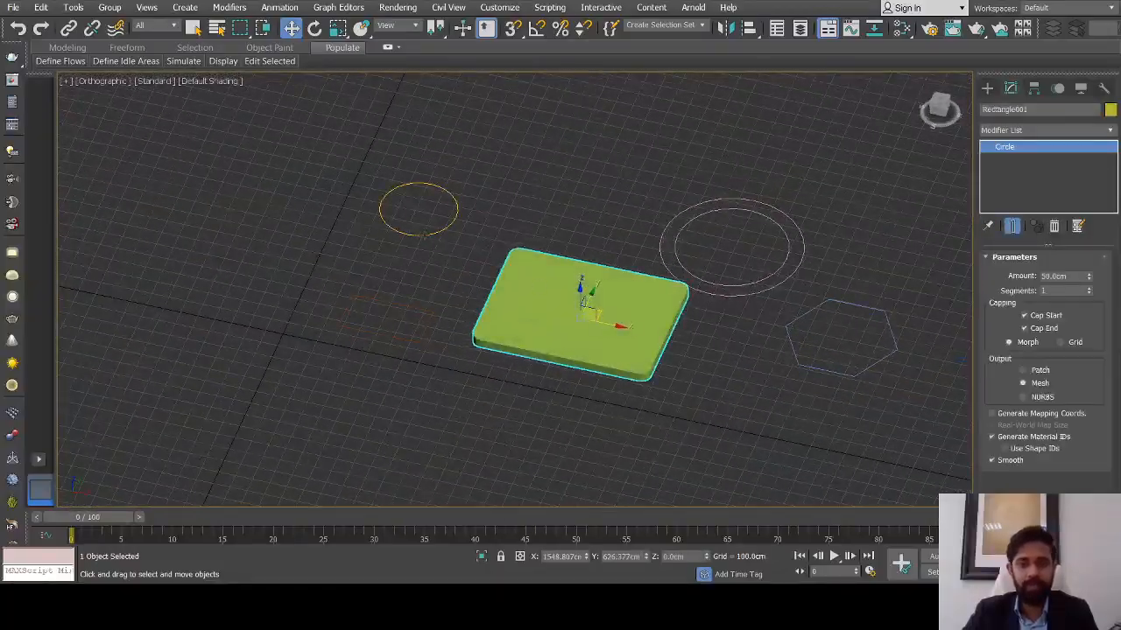
scroll(421, 234, up, 5)
middle_drag(575, 244, 552, 268)
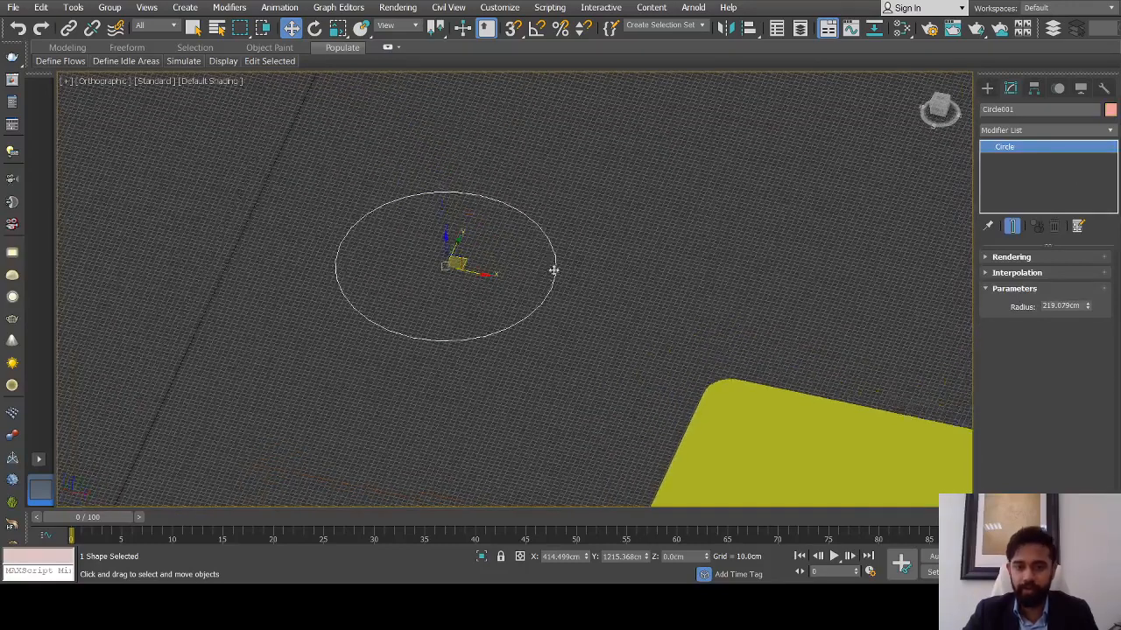
click(1111, 133)
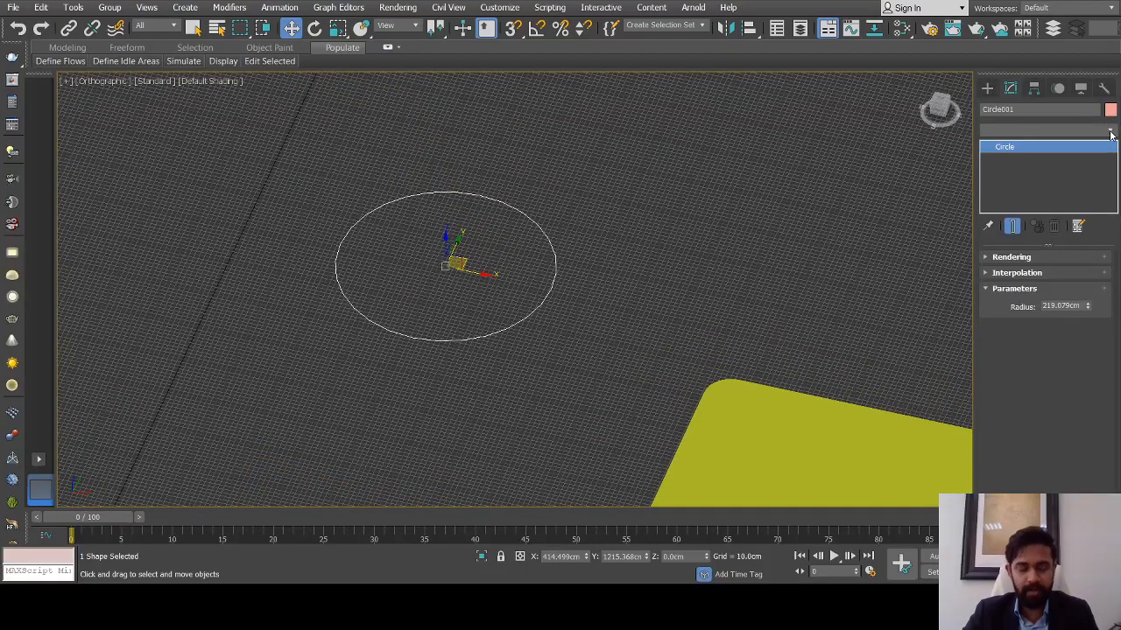
text(ex)
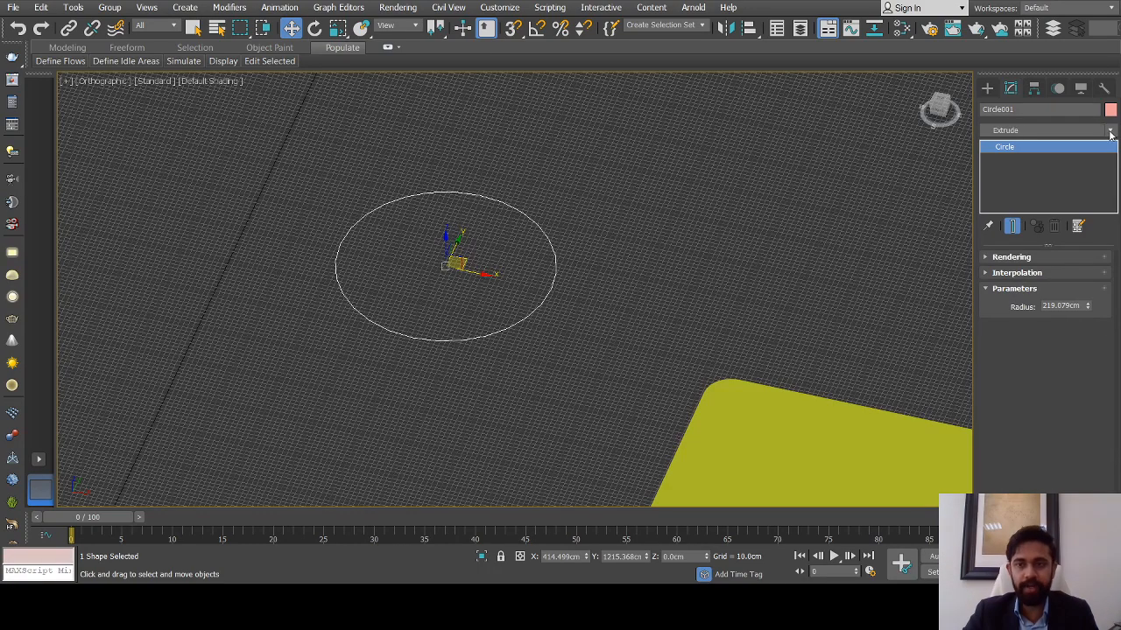
key(Return)
alt+middle_drag(614, 279, 675, 261)
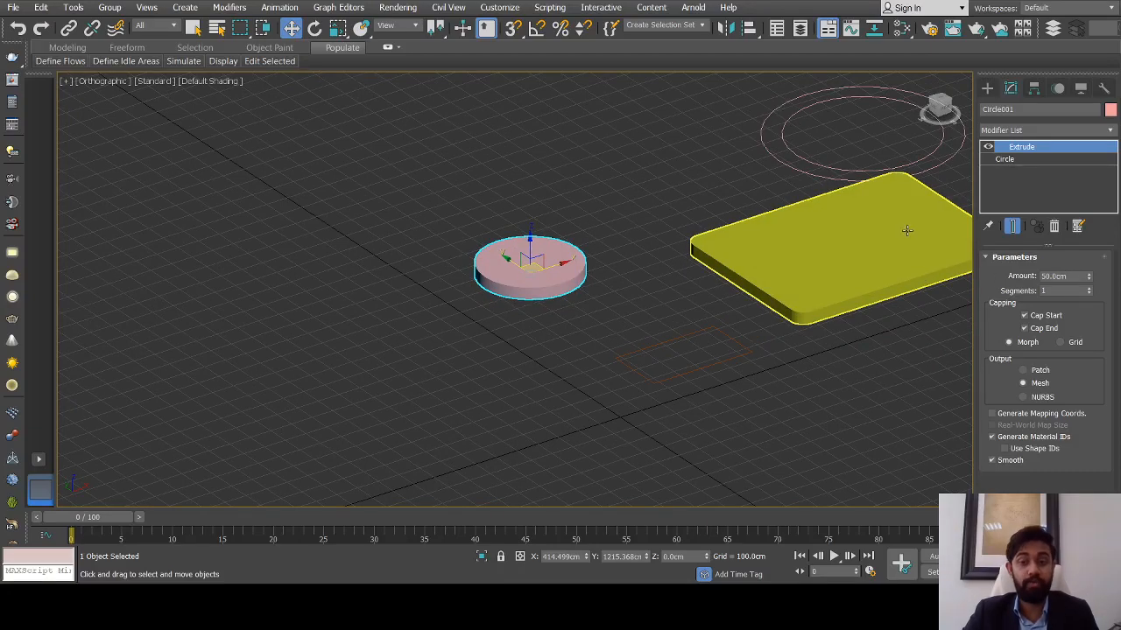
scroll(568, 287, up, 5)
scroll(555, 301, down, 5)
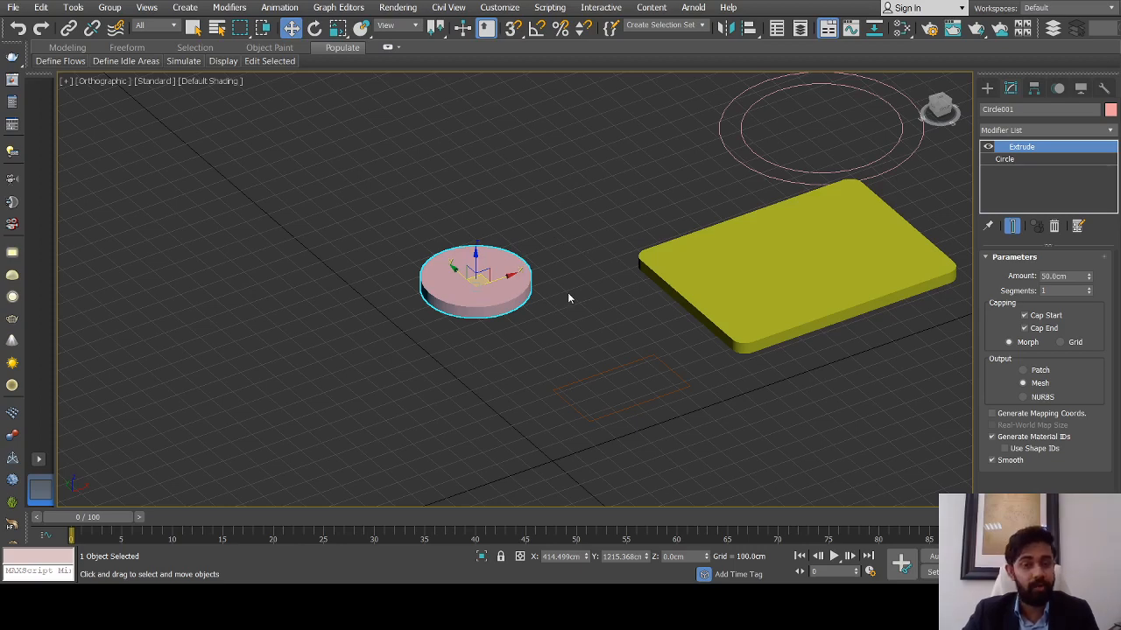
scroll(859, 272, up, 5)
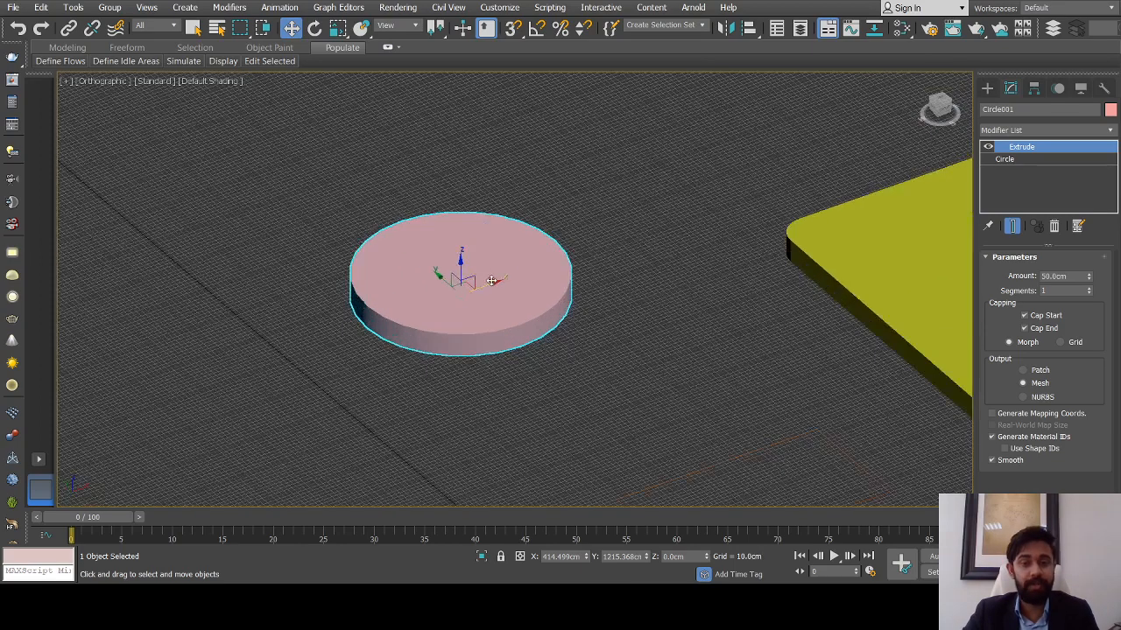
Set the disc's Extrude Amount to 20 cm
double_click(1070, 276)
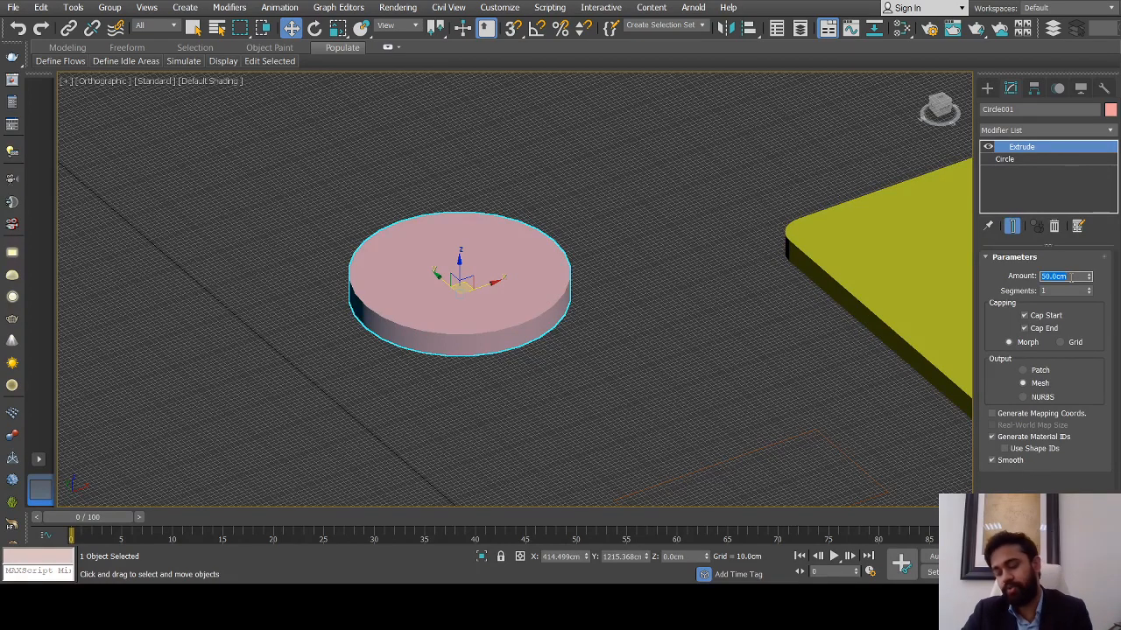
text(20)
key(Return)
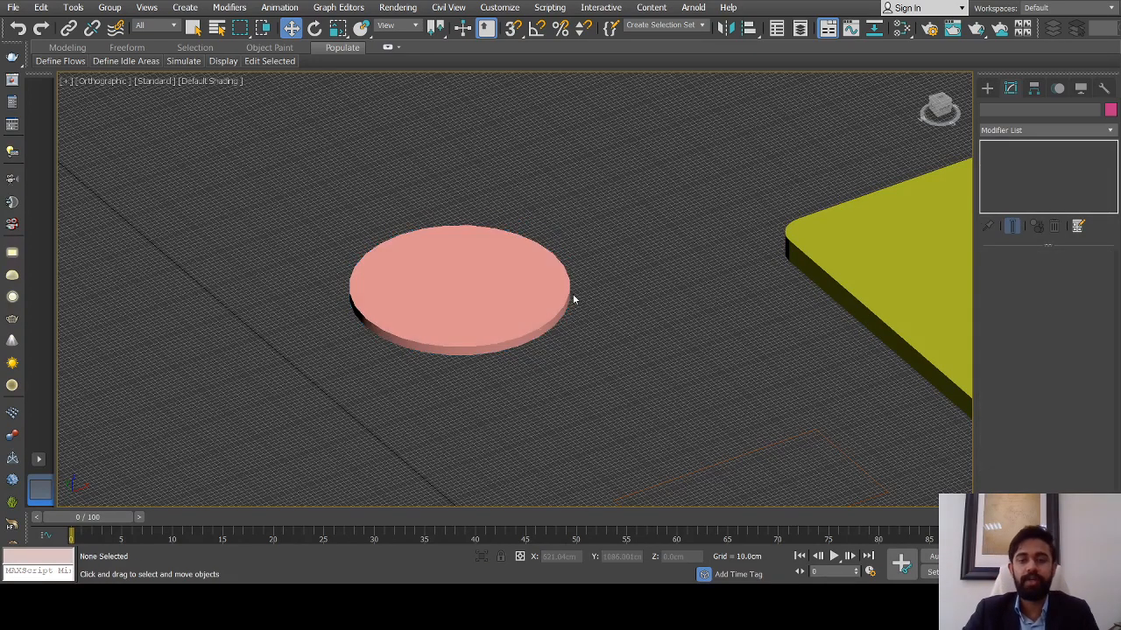
scroll(705, 307, down, 6)
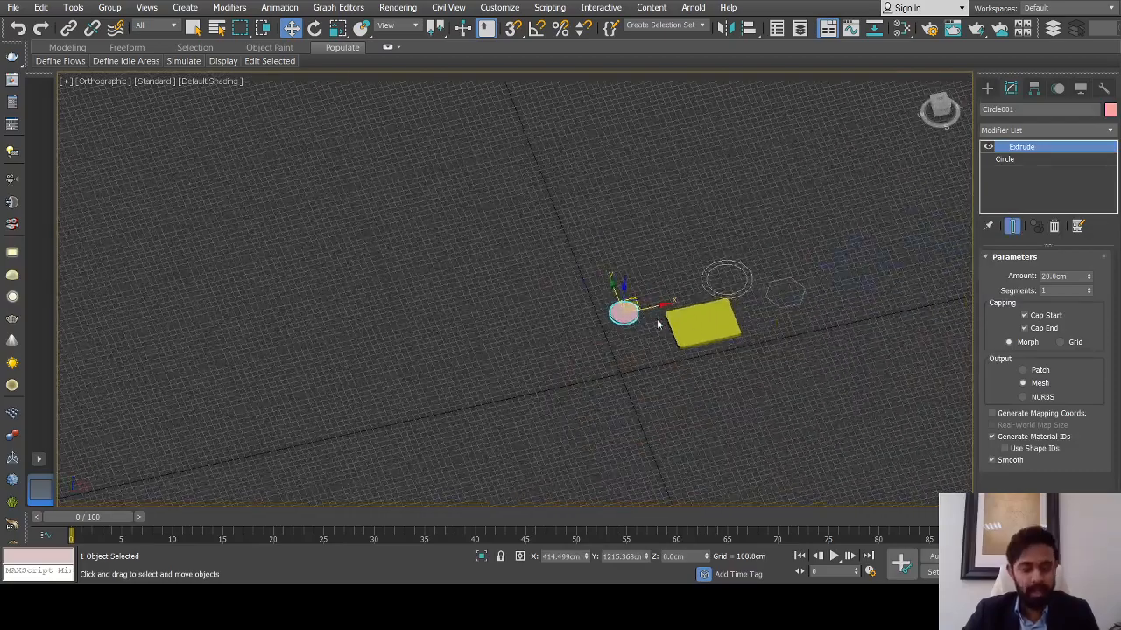
Draw a closed, stepped eight-corner Line spline above the existing shapes in the top view, with a bottom edge about 1923 cm long
key(t)
key(z)
scroll(658, 324, down, 8)
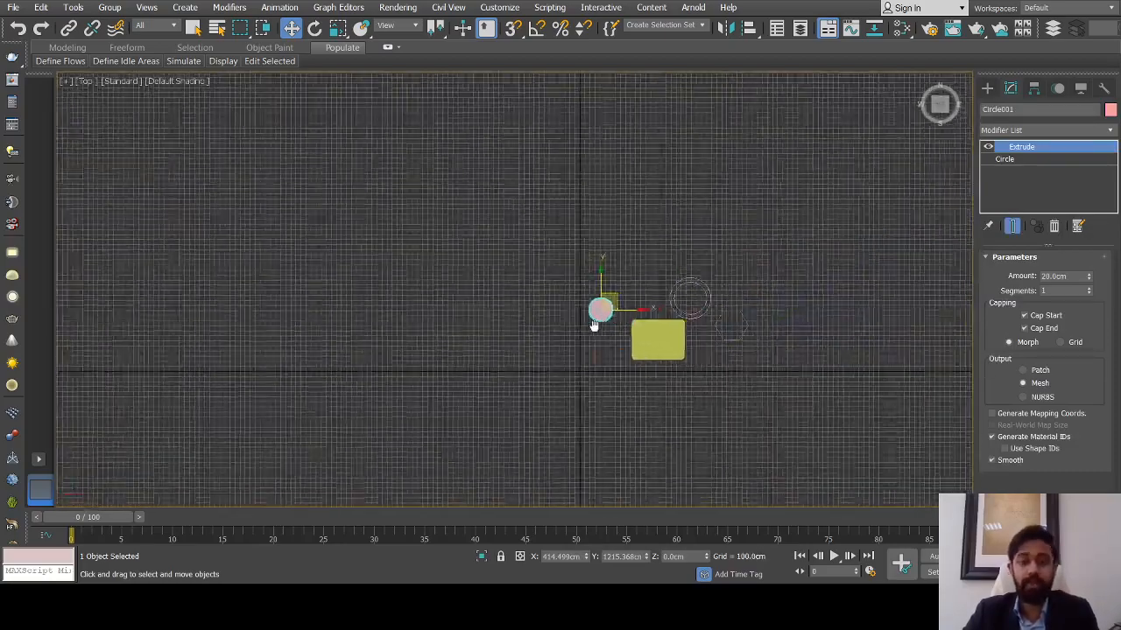
middle_drag(657, 322, 571, 365)
scroll(618, 306, up, 1)
scroll(571, 365, down, 1)
click(987, 88)
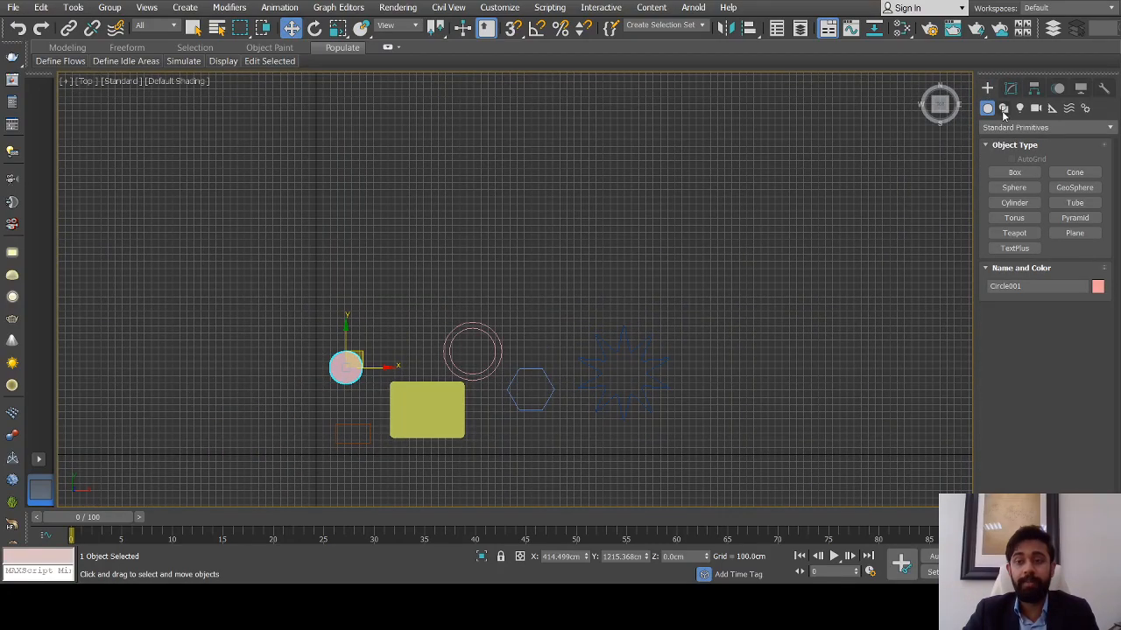
click(1003, 108)
click(1014, 184)
scroll(380, 315, down, 2)
click(408, 308)
click(408, 132)
click(687, 132)
click(688, 204)
click(594, 204)
click(594, 261)
click(507, 261)
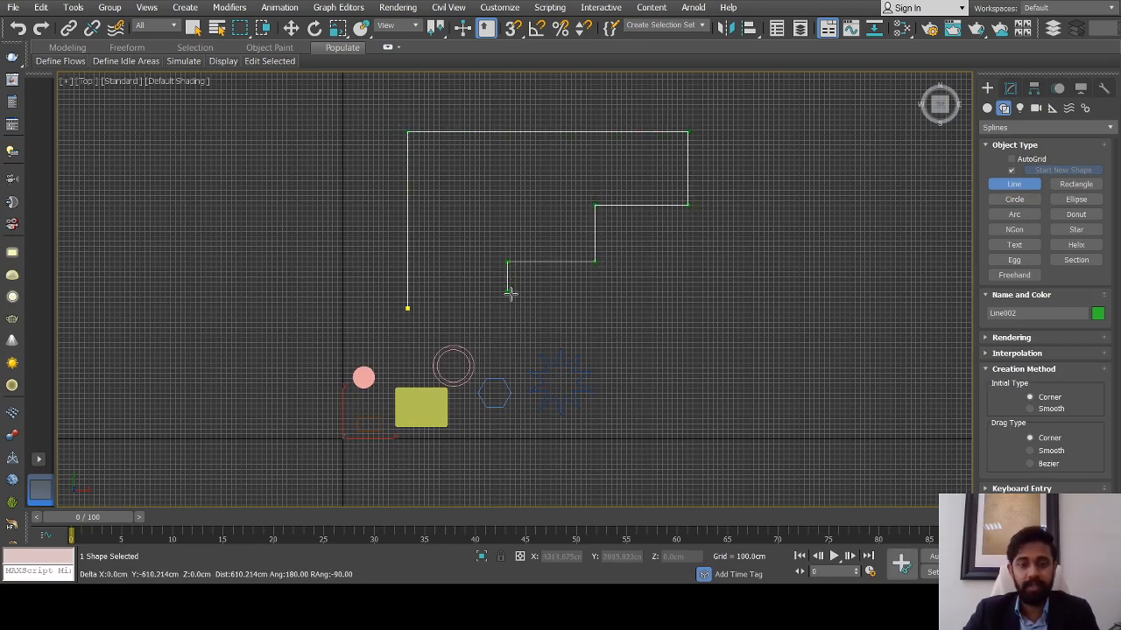
click(508, 305)
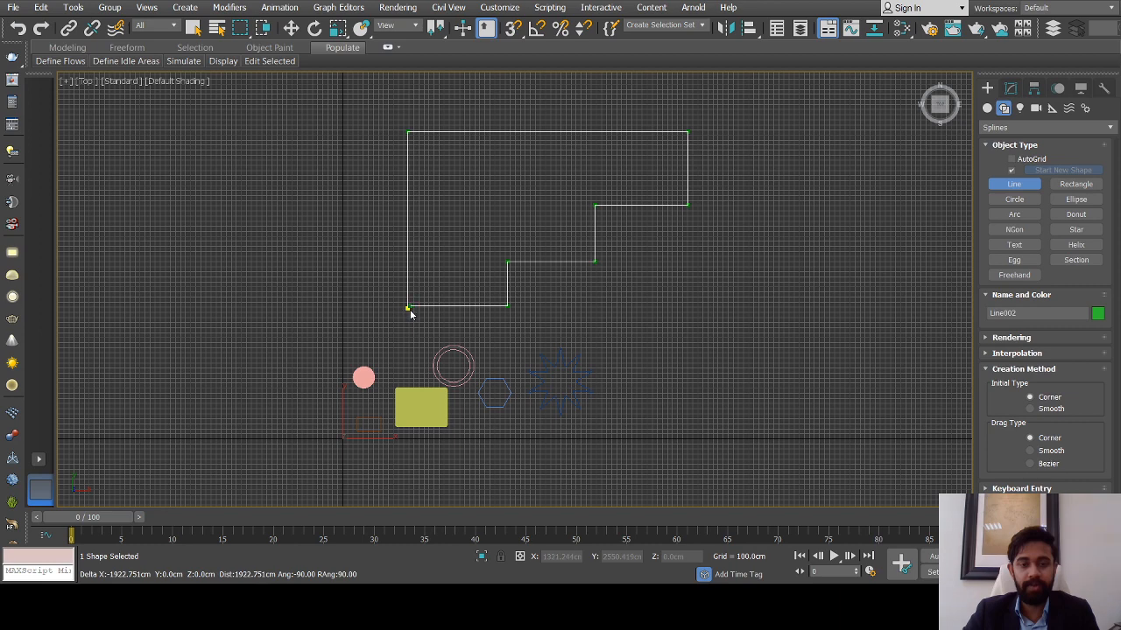
right_click(518, 344)
middle_drag(578, 268, 580, 300)
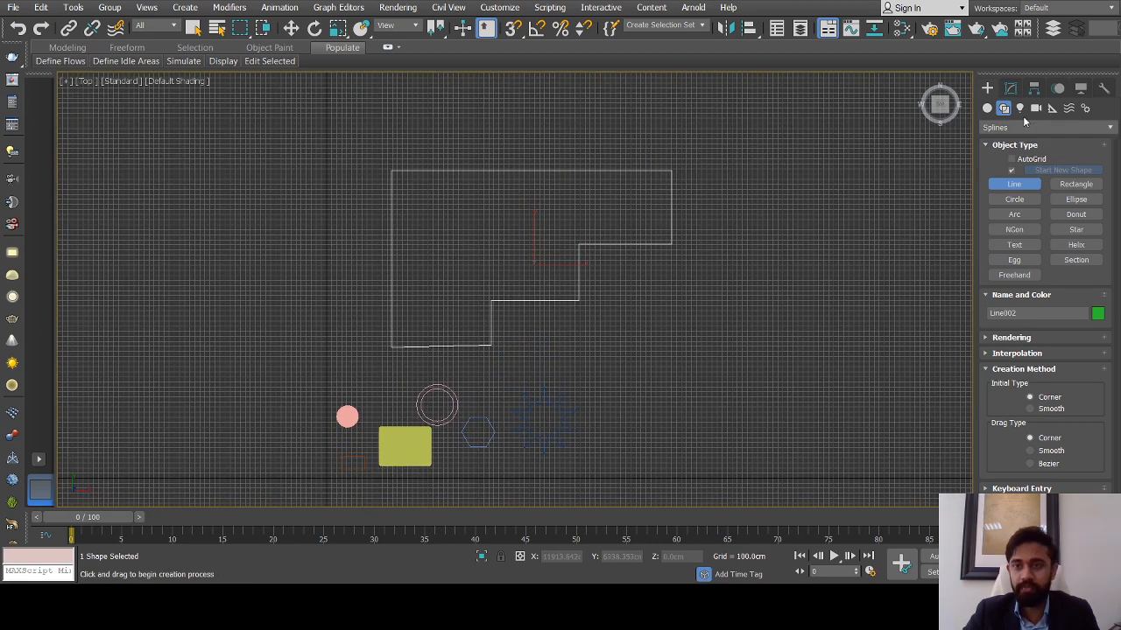
Apply the Extrude modifier to the stepped line shape with an Amount of 25.3 cm and examine the slab
click(1009, 88)
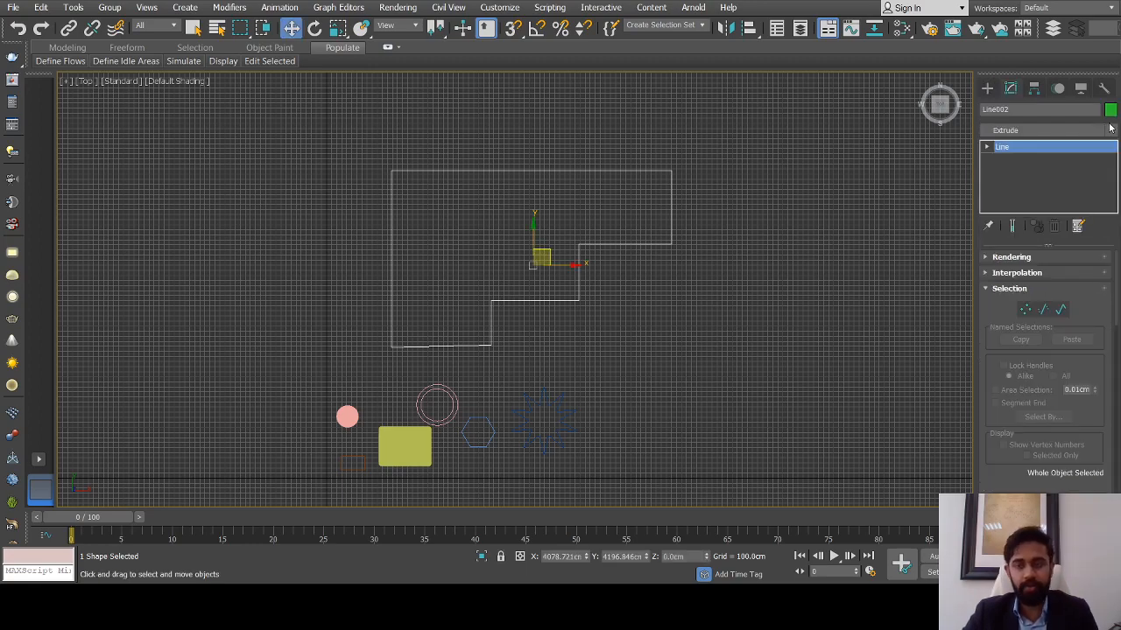
alt+middle_drag(722, 243, 623, 203)
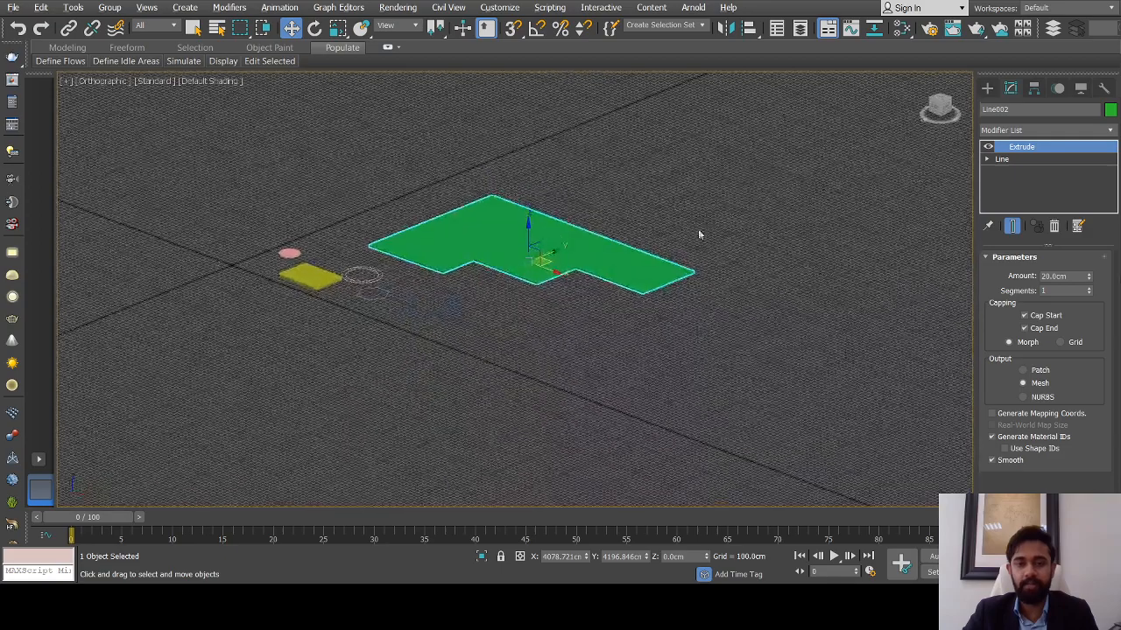
click(743, 205)
scroll(432, 278, up, 3)
click(522, 233)
alt+middle_drag(522, 232, 587, 270)
scroll(546, 271, down, 4)
scroll(571, 303, down, 3)
scroll(544, 278, up, 4)
scroll(543, 278, down, 3)
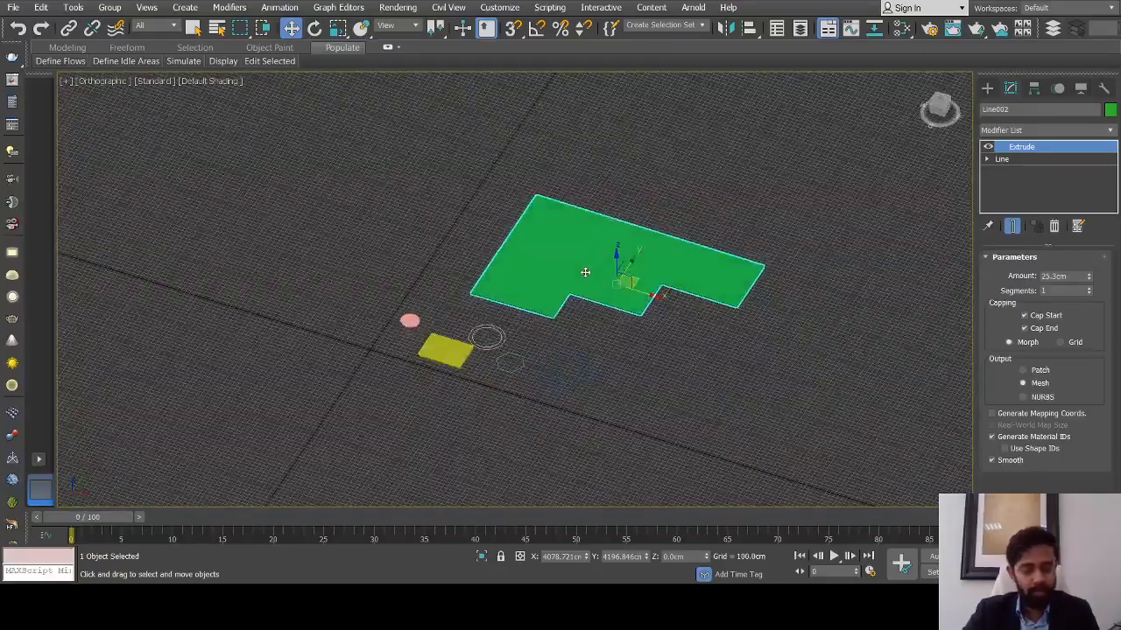
Delete the extruded stepped shape in the top view
key(t)
scroll(585, 270, down, 4)
scroll(593, 262, up, 3)
middle_drag(594, 269, 497, 242)
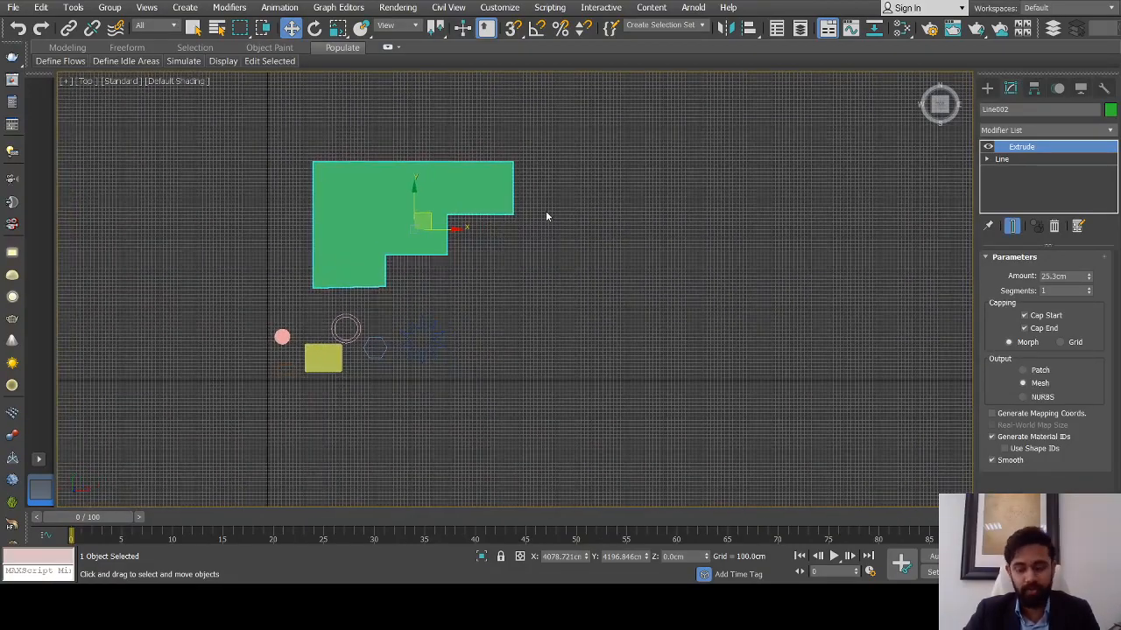
key(Delete)
scroll(375, 342, up, 3)
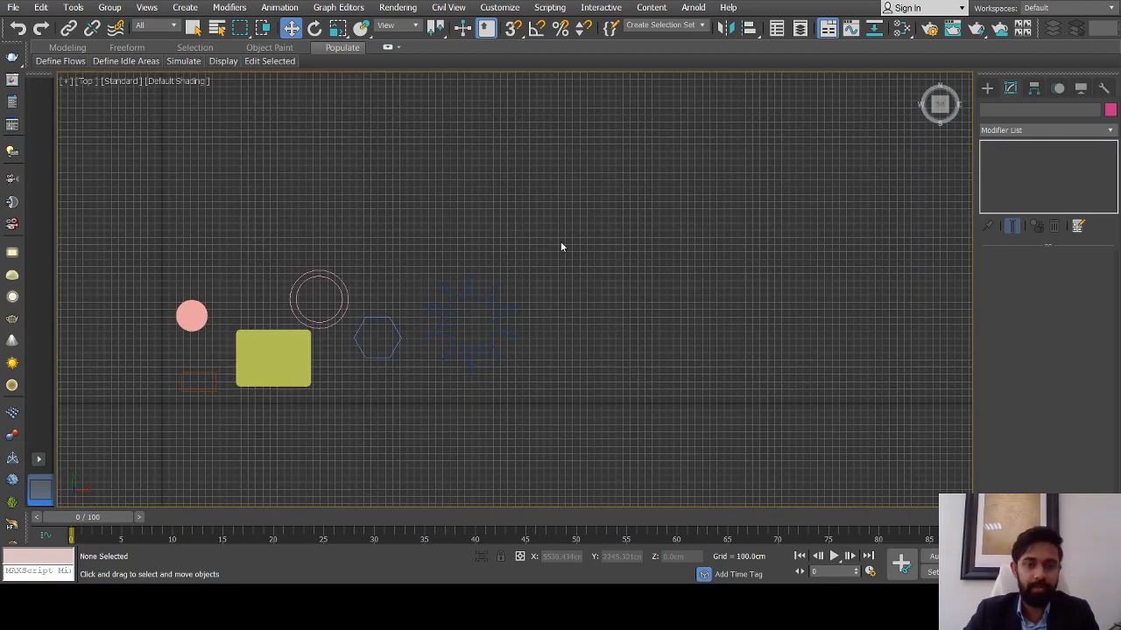
Clear the remaining objects from the scene and switch the viewport to the perspective view
click(986, 89)
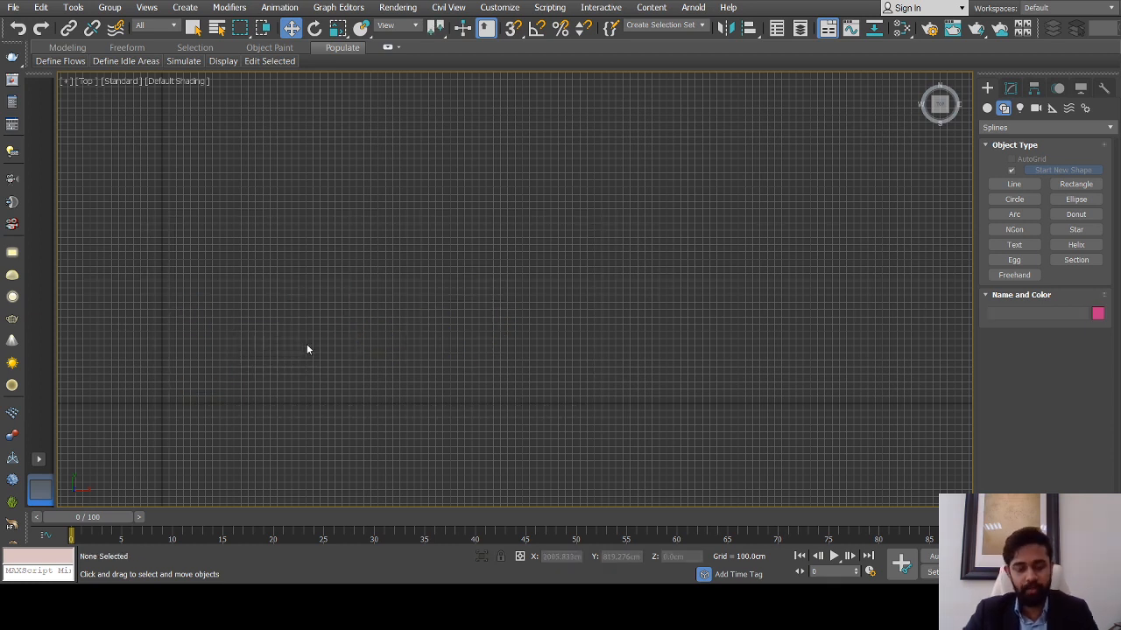
key(p)
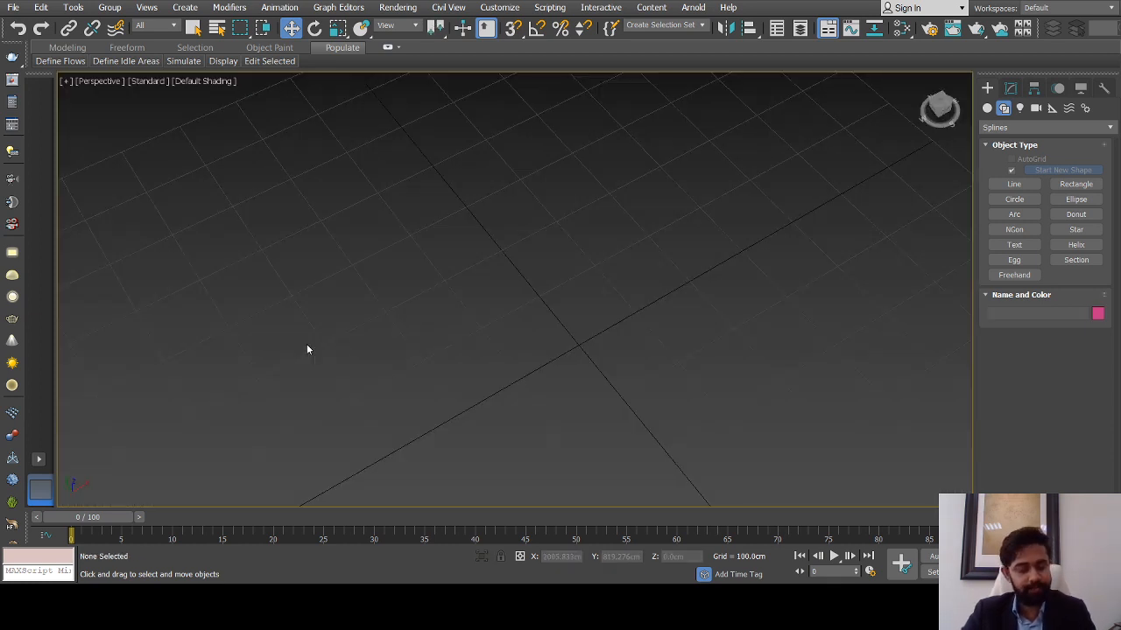
scroll(482, 336, down, 3)
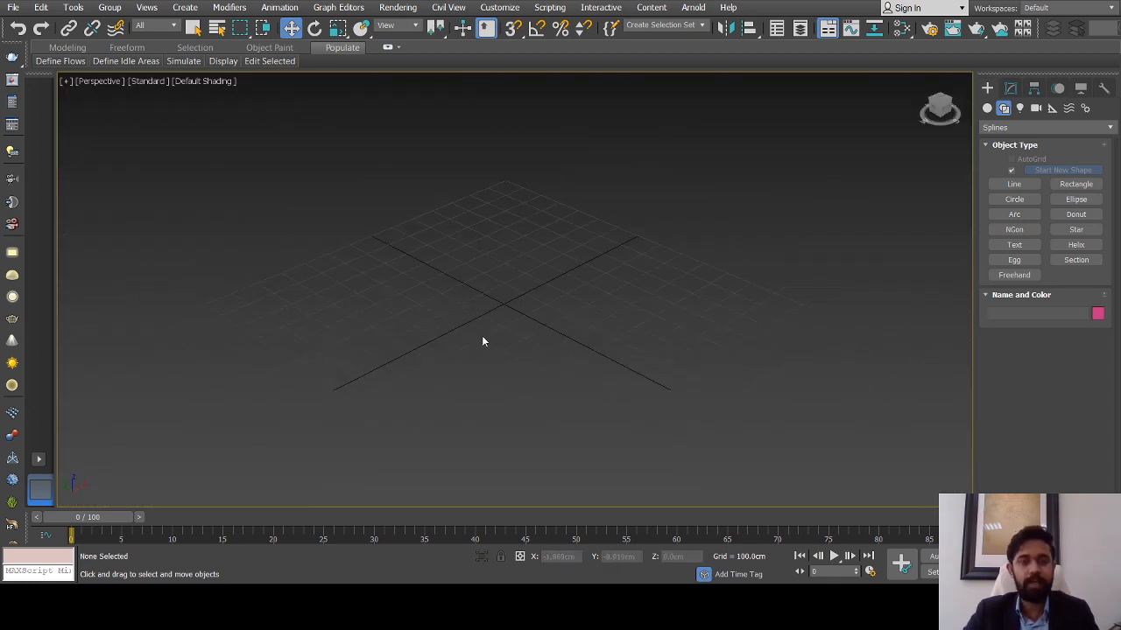
middle_drag(492, 323, 483, 342)
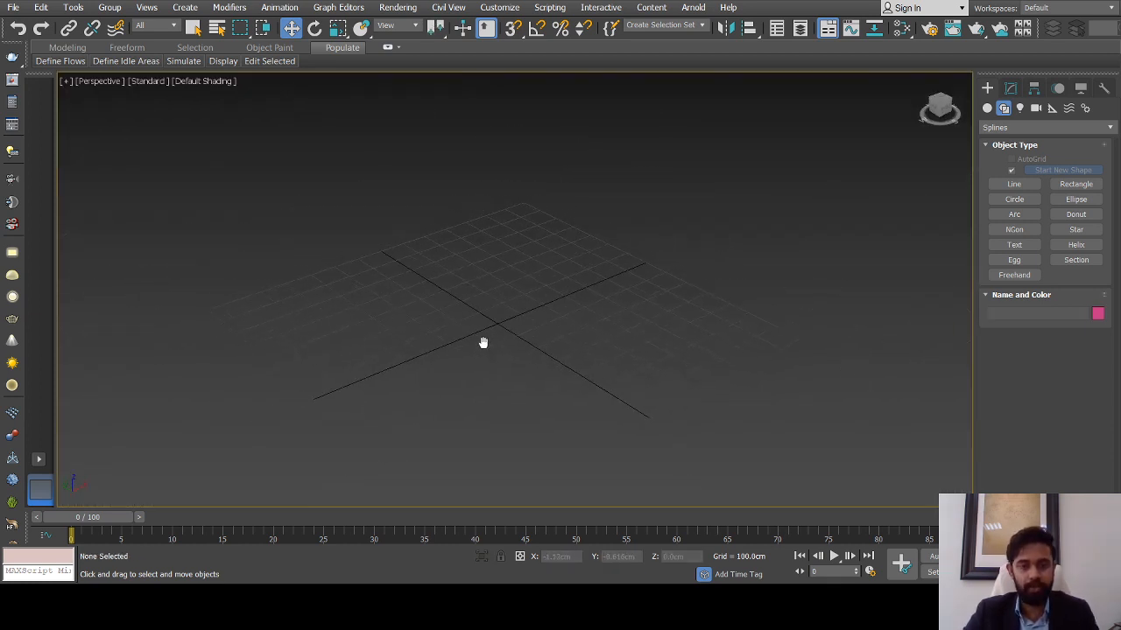
Create a tall Box on the grid, about 3.7 cm long, 3 cm wide and 9 cm high
click(986, 108)
click(1013, 175)
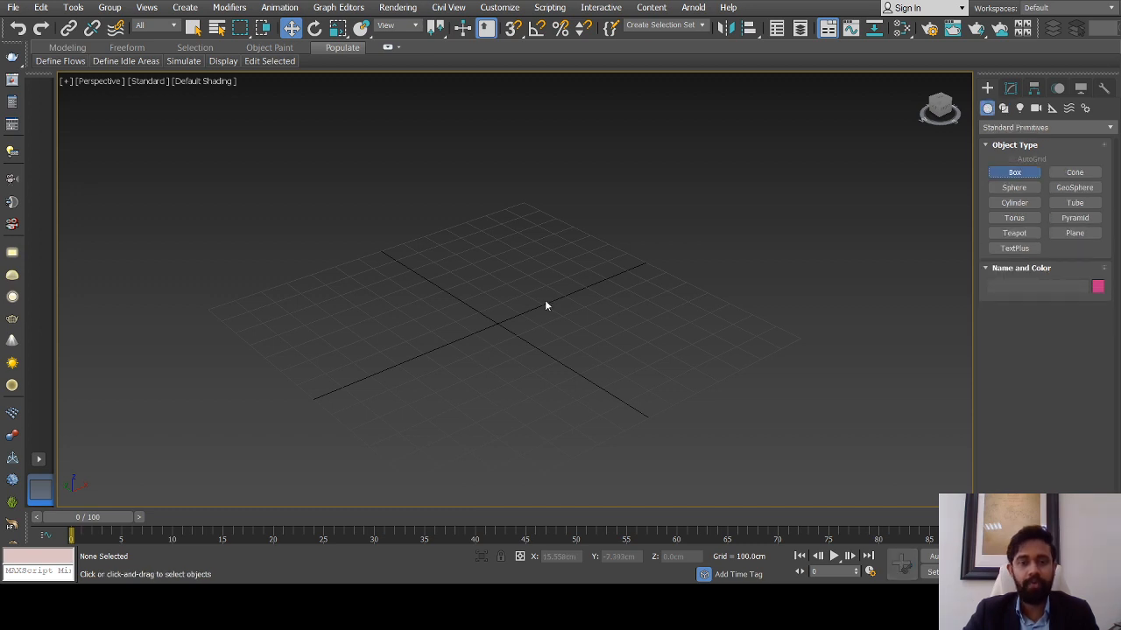
drag(448, 320, 570, 340)
click(581, 215)
click(605, 70)
scroll(573, 232, down, 2)
middle_drag(574, 231, 568, 295)
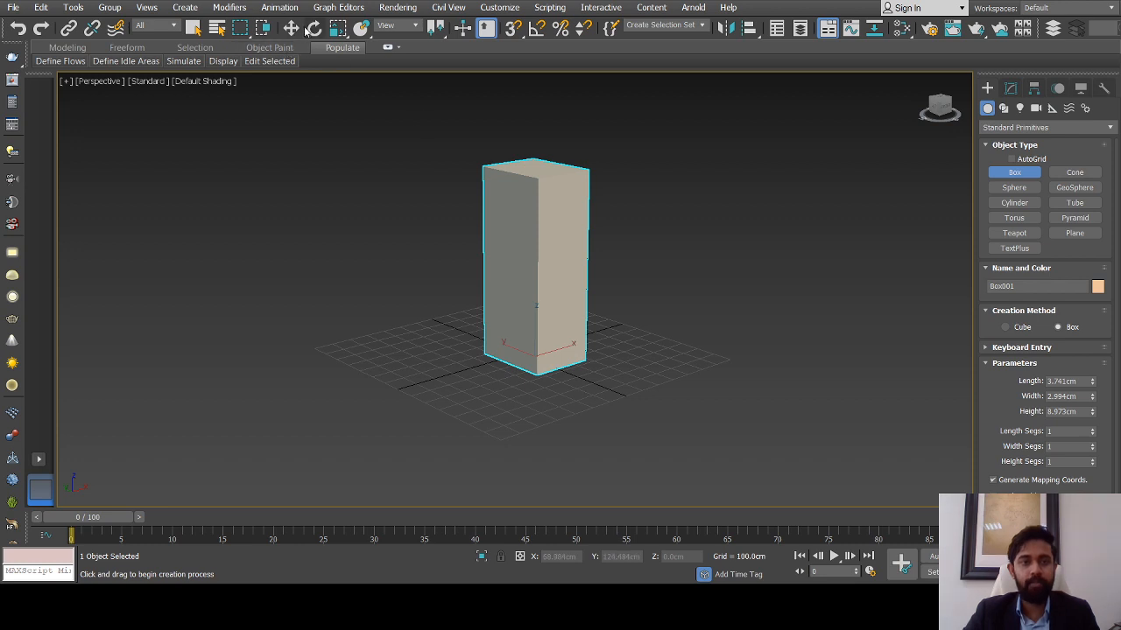
alt+middle_drag(504, 278, 503, 281)
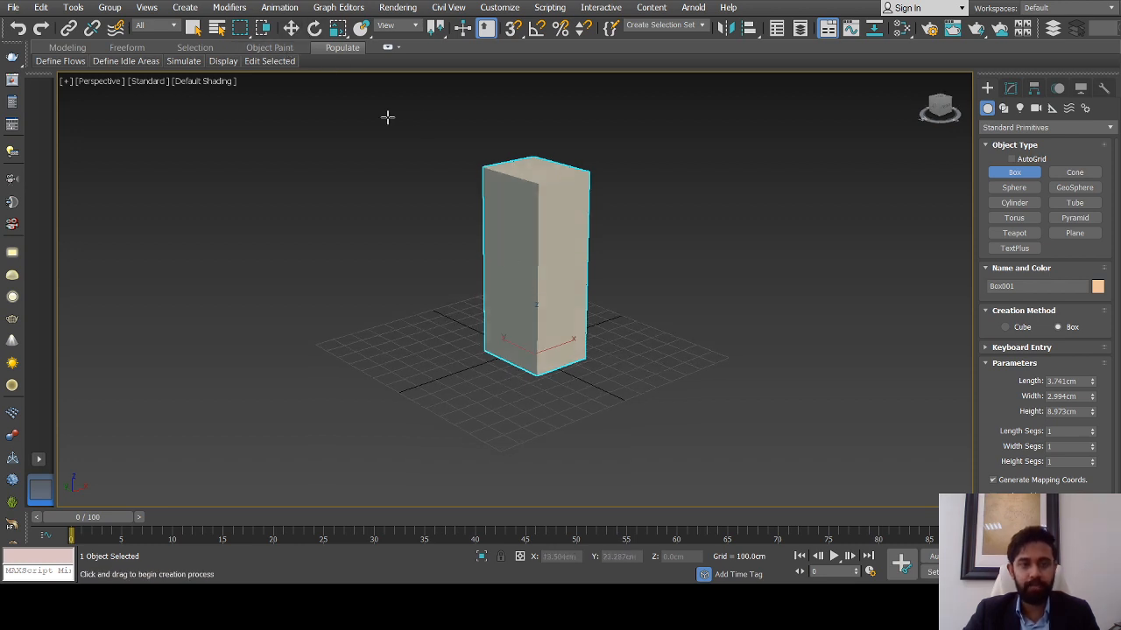
Activate the Rotate tool on the box and examine its rotation gizmo from several angles
click(320, 31)
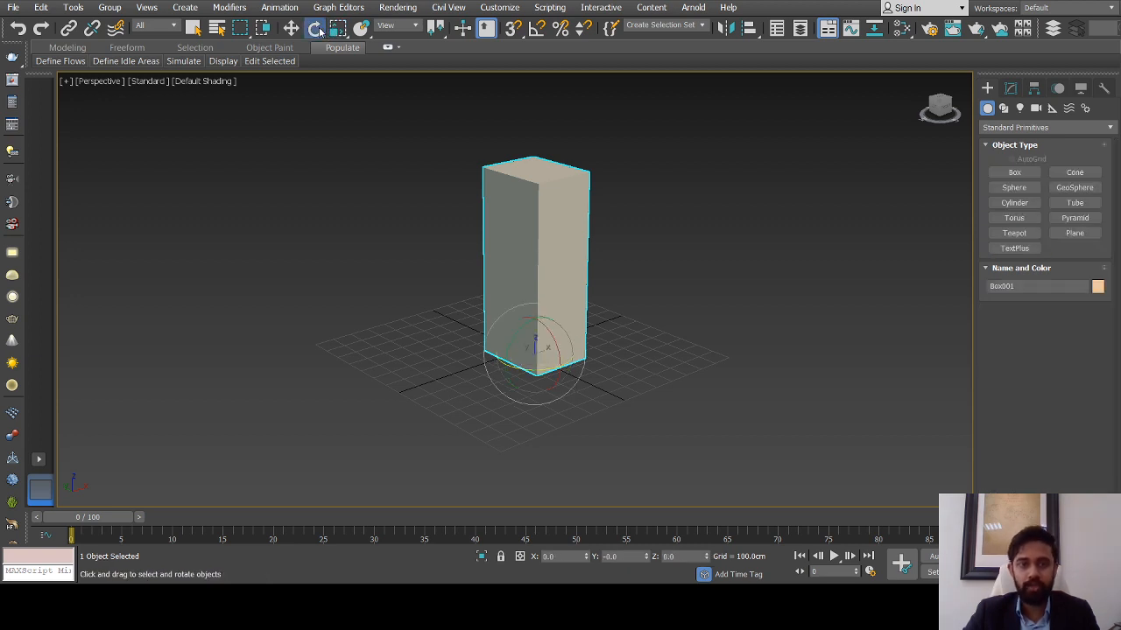
alt+middle_drag(512, 254, 509, 254)
click(635, 287)
click(557, 292)
mouse_move(558, 292)
alt+middle_down()
mouse_move(515, 303)
mouse_move(545, 302)
alt+middle_up()
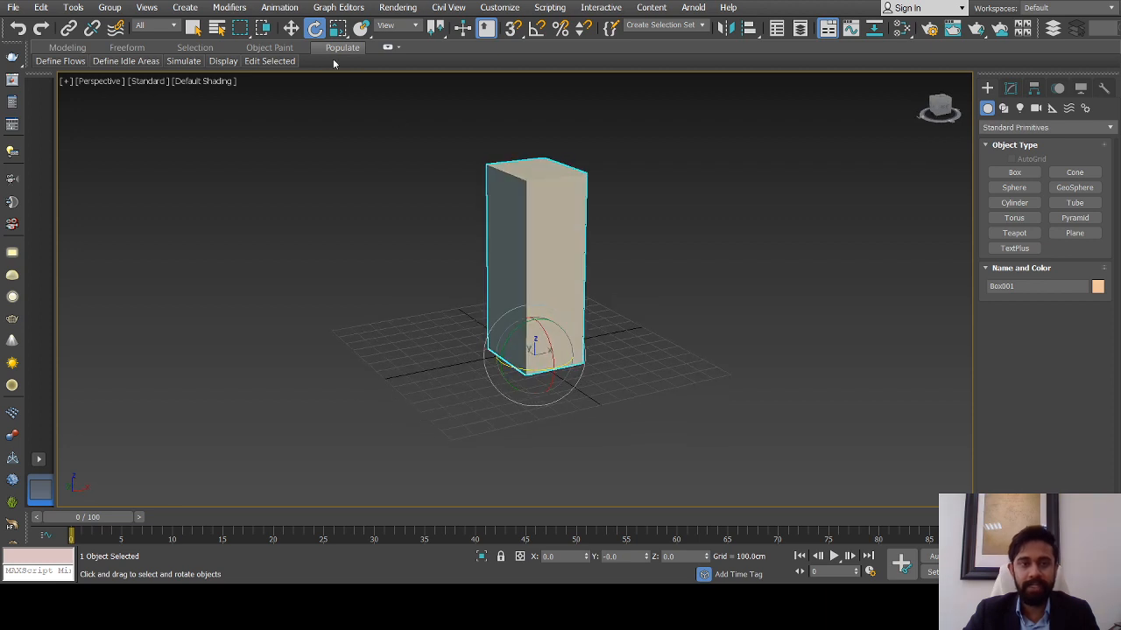
alt+middle_drag(543, 234, 552, 239)
alt+middle_drag(548, 350, 547, 363)
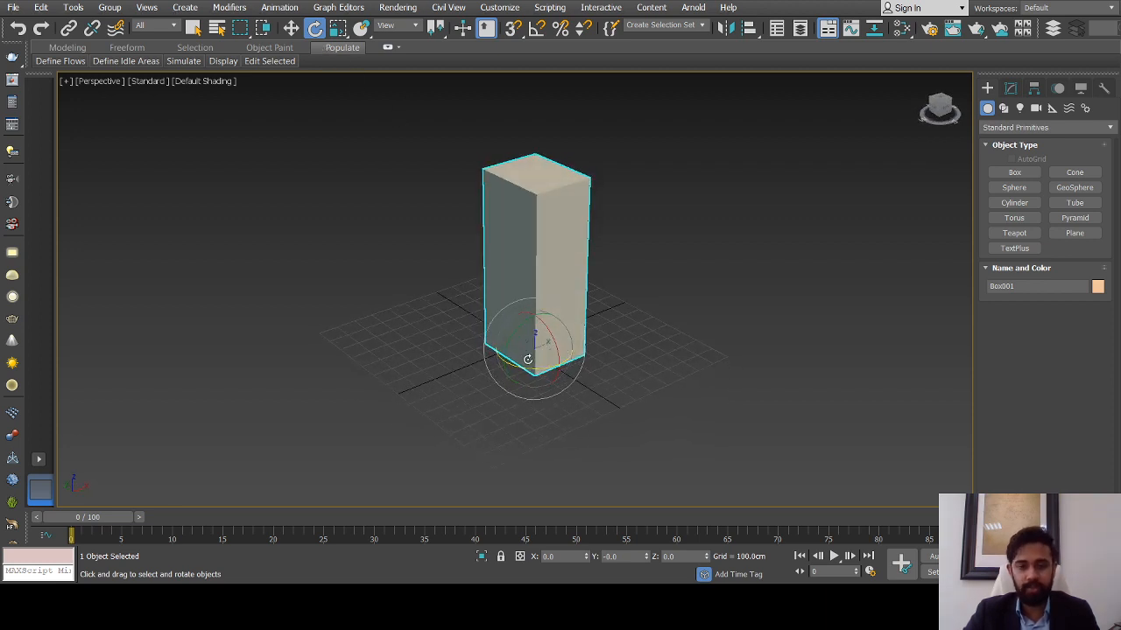
scroll(528, 360, up, 3)
alt+middle_drag(528, 361, 549, 349)
scroll(551, 332, up, 3)
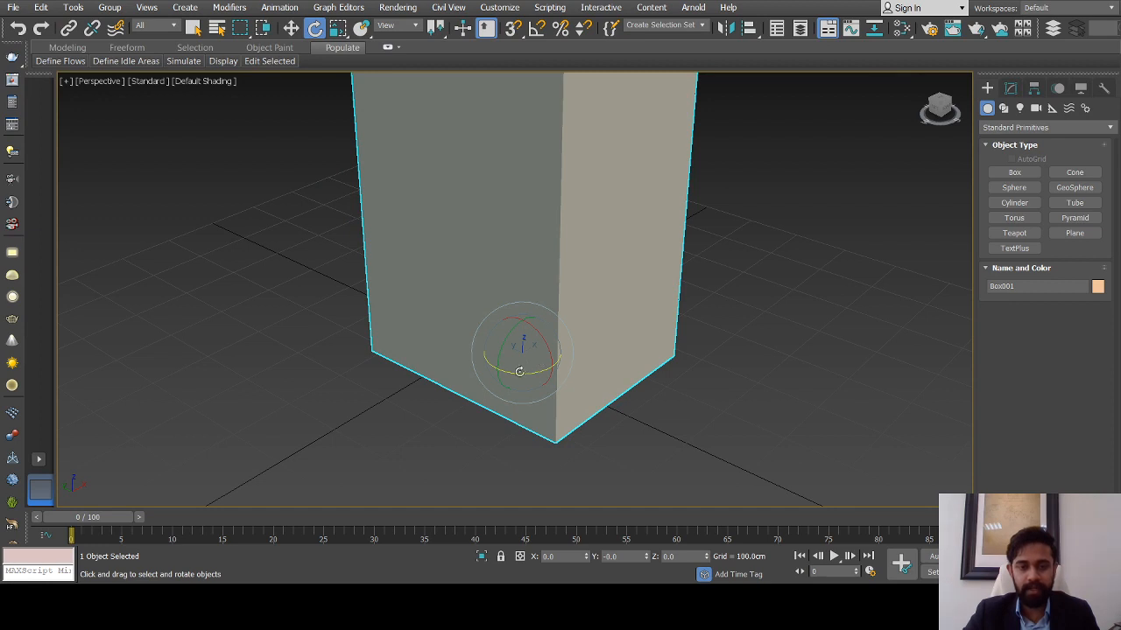
scroll(519, 372, down, 5)
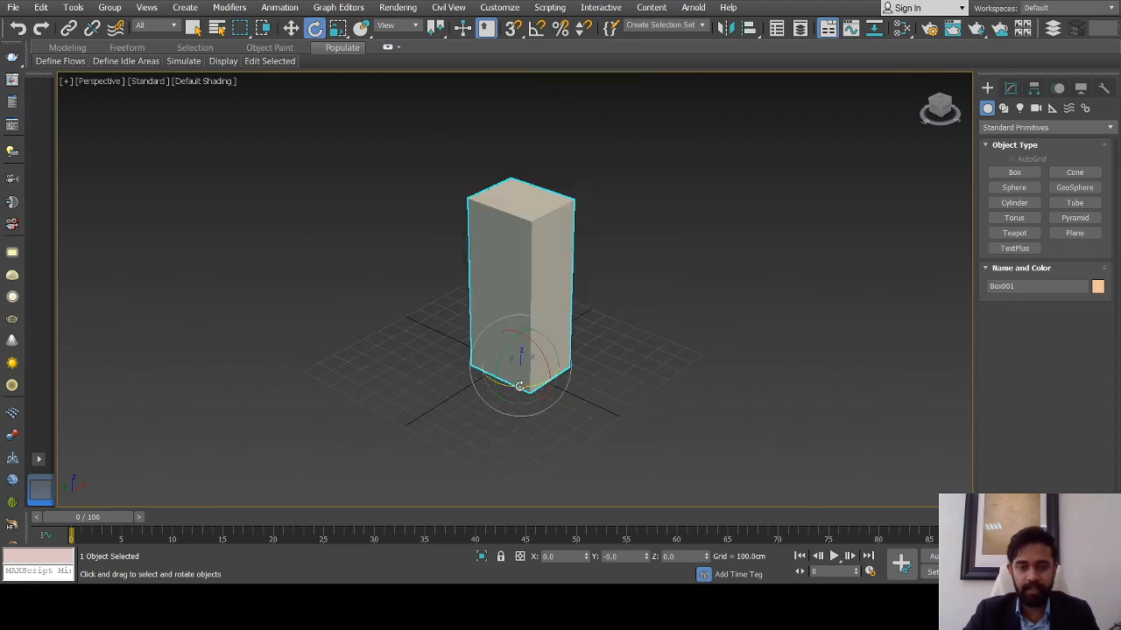
Try rotating the box freely about its Z axis by about -39 degrees and undo the rotation
drag(520, 386, 471, 377)
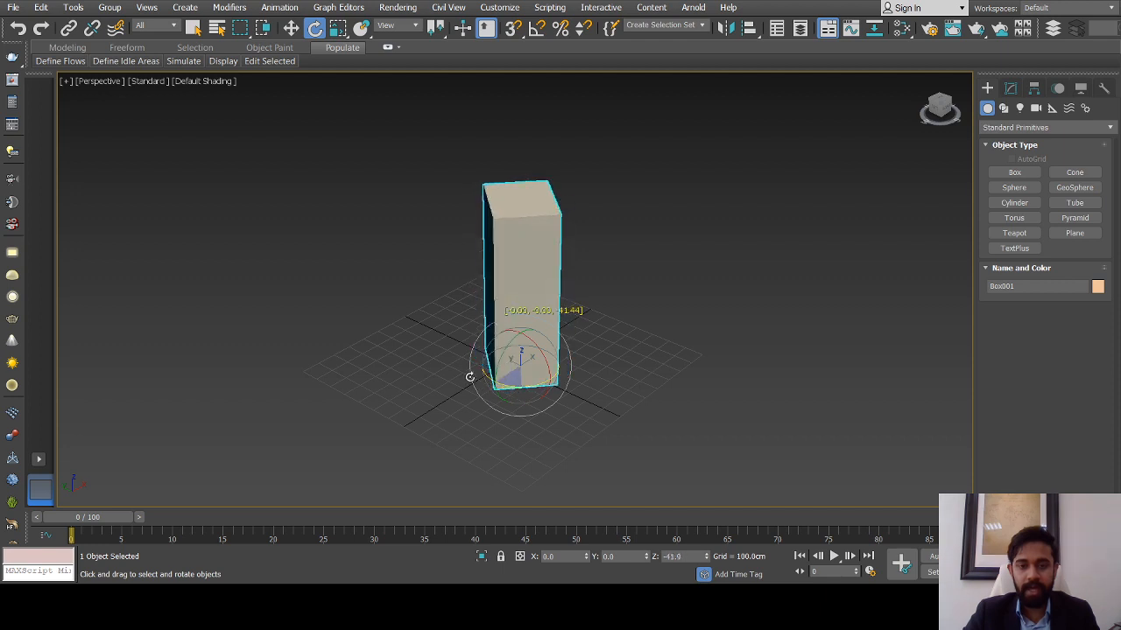
drag(415, 240, 408, 151)
mouse_move(480, 398)
mouse_down()
mouse_move(332, 321)
mouse_move(498, 400)
mouse_up()
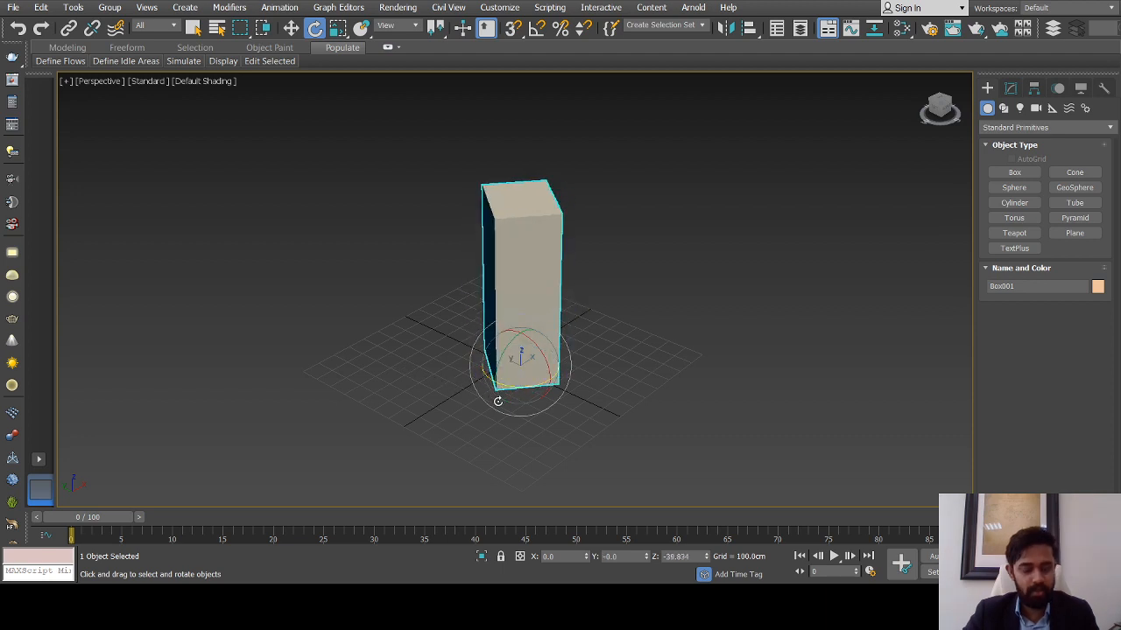
key(ctrl+z)
scroll(501, 401, up, 5)
alt+middle_drag(520, 403, 529, 366)
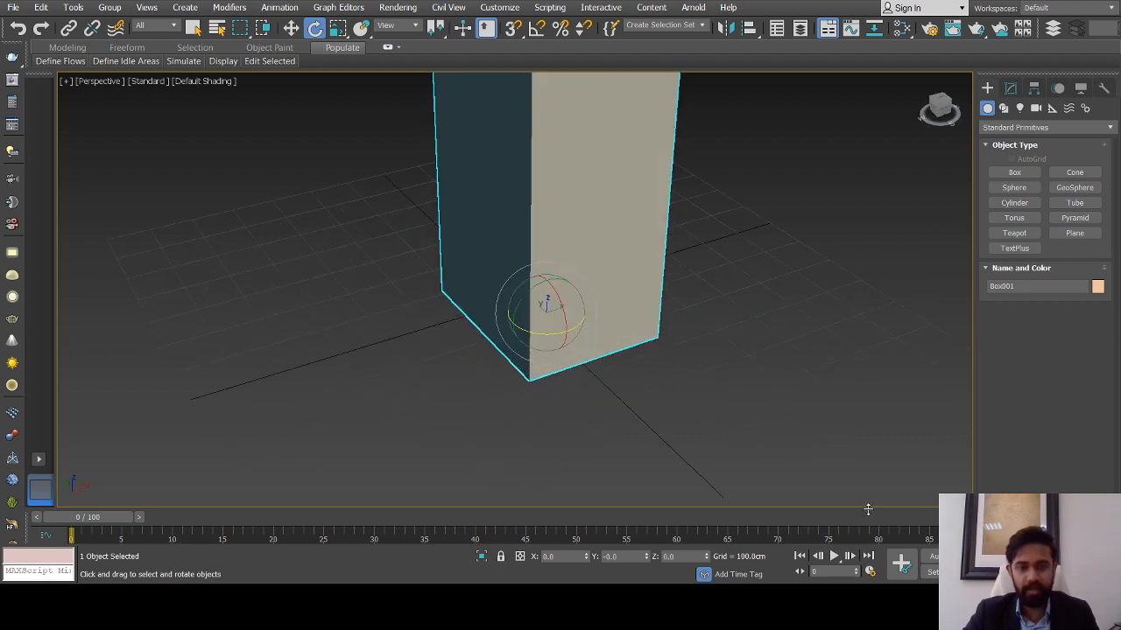
Rotate the box freely about its Z axis by about -3.9 degrees and check the result
mouse_move(545, 332)
mouse_down()
mouse_move(450, 320)
mouse_move(400, 298)
mouse_move(482, 322)
mouse_move(475, 329)
mouse_move(519, 325)
mouse_move(461, 327)
mouse_move(486, 338)
mouse_move(553, 314)
mouse_up()
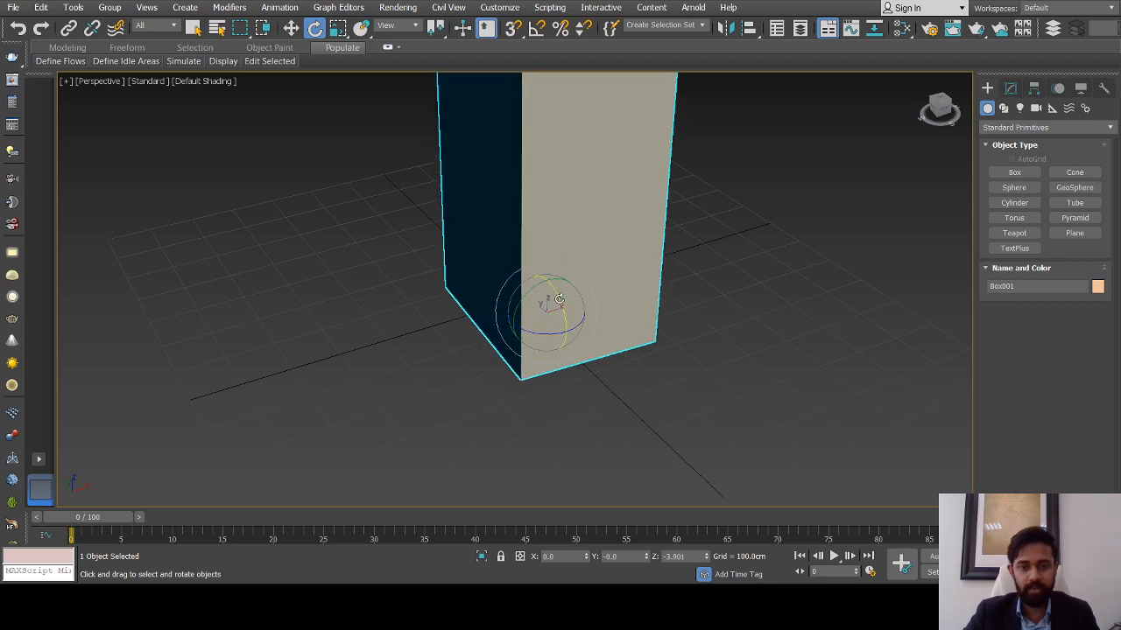
drag(558, 299, 502, 263)
scroll(508, 266, down, 8)
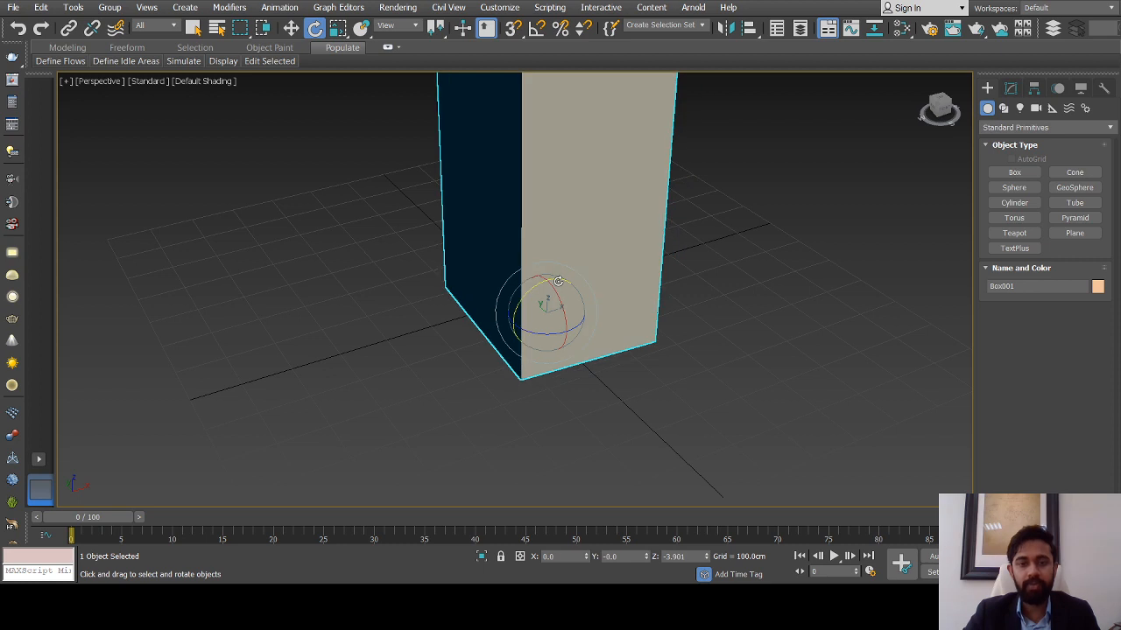
mouse_move(565, 317)
alt+middle_down()
mouse_move(585, 327)
mouse_move(570, 278)
mouse_move(563, 311)
alt+middle_up()
scroll(575, 323, up, 3)
scroll(576, 321, down, 3)
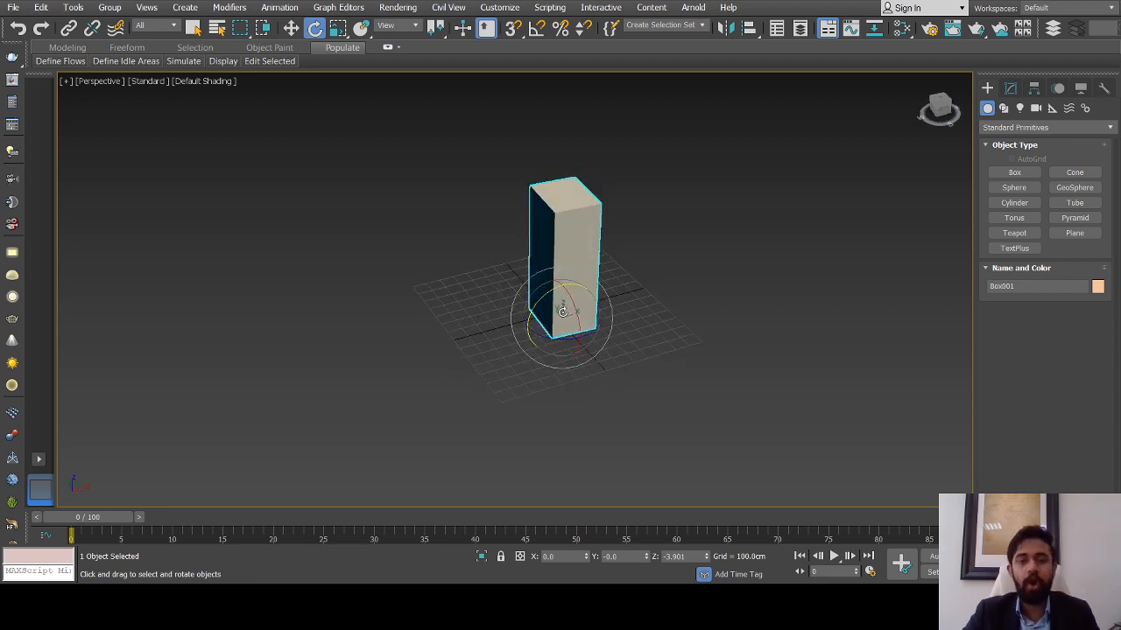
alt+middle_drag(577, 435, 573, 427)
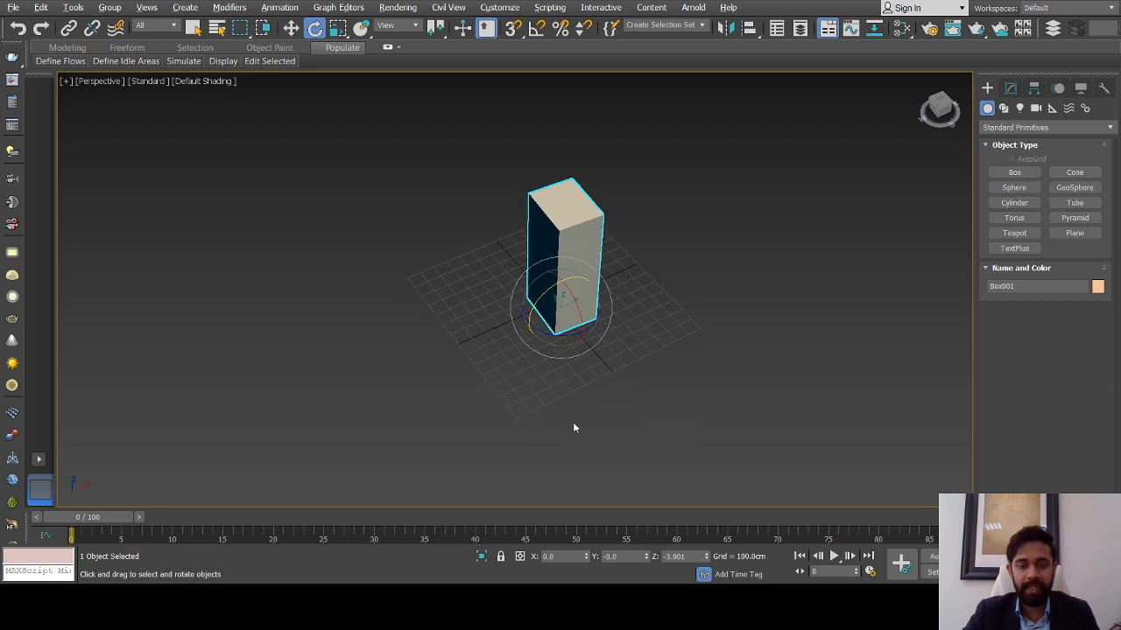
Reset the box's Z rotation to exactly 0 degrees
click(679, 557)
key(Return)
click(651, 324)
click(585, 283)
scroll(571, 300, up, 4)
scroll(571, 300, down, 4)
middle_drag(567, 301, 569, 303)
scroll(569, 303, up, 3)
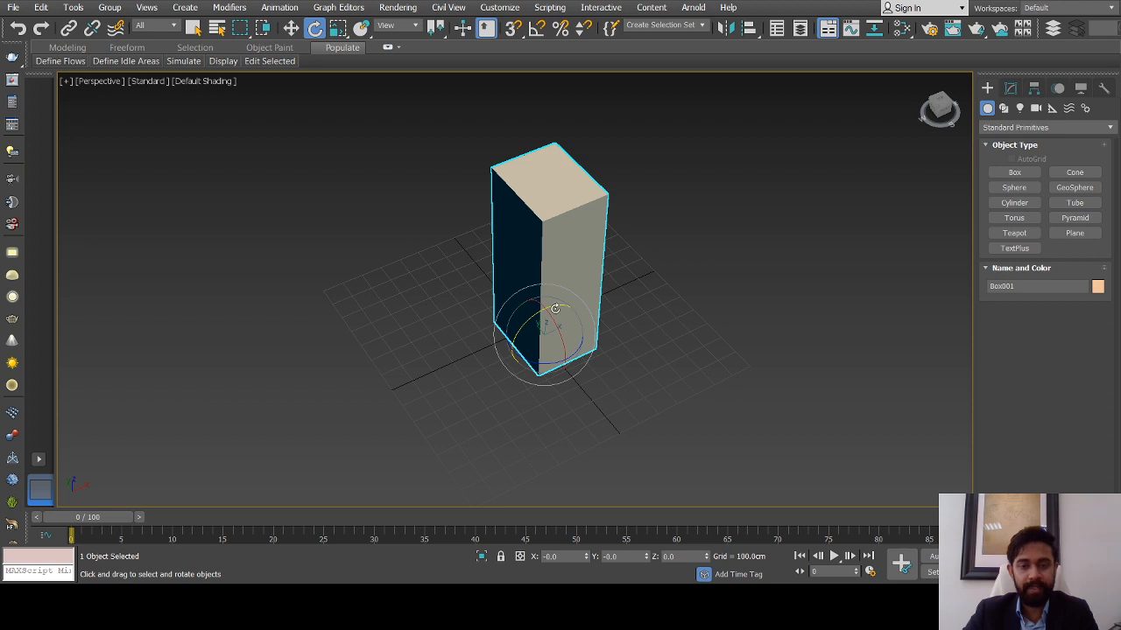
scroll(555, 309, up, 2)
scroll(564, 322, down, 3)
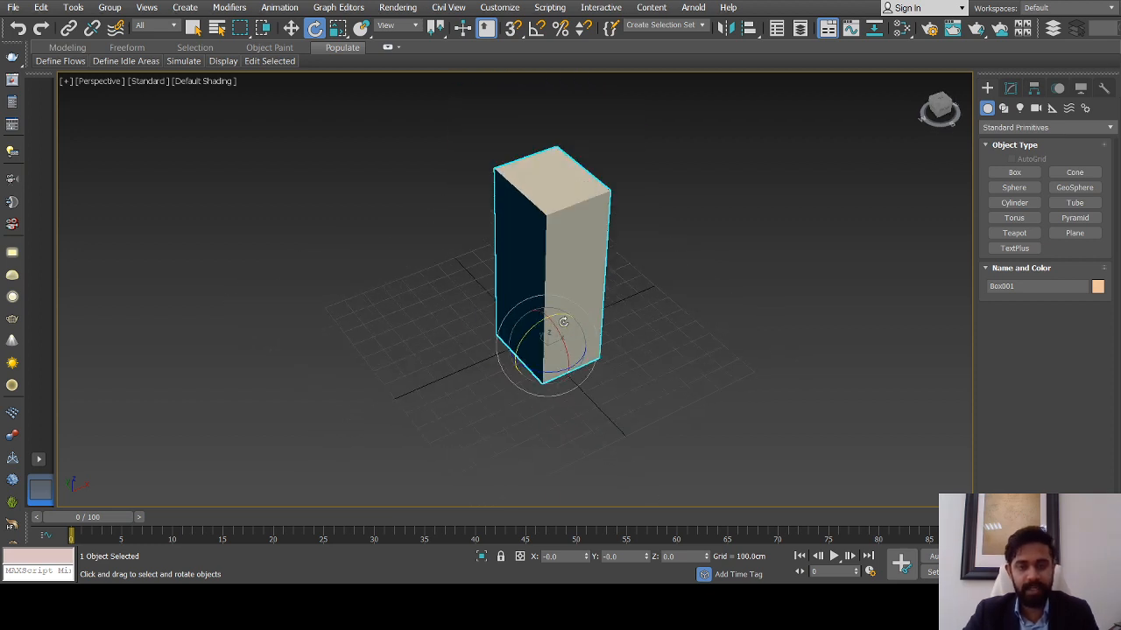
Widen the box to about 9.67 cm through its parameters
click(1010, 89)
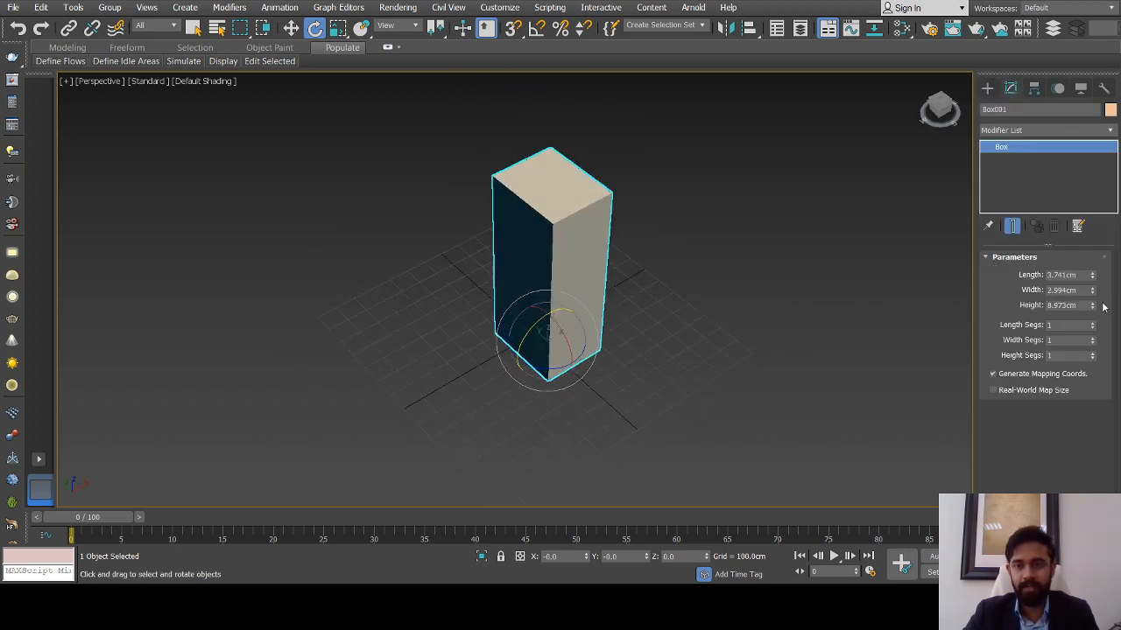
drag(1092, 293, 1062, 147)
scroll(538, 250, down, 3)
alt+middle_drag(537, 251, 584, 270)
scroll(584, 270, up, 2)
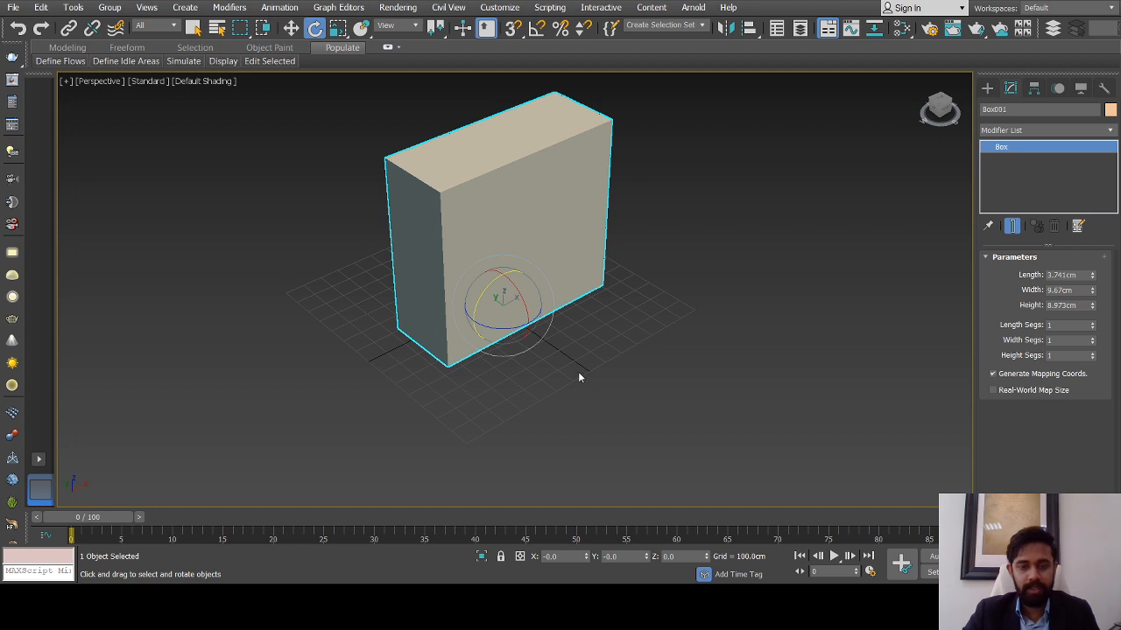
Set the box's Z rotation to exactly 90 degrees by entering the value
click(692, 557)
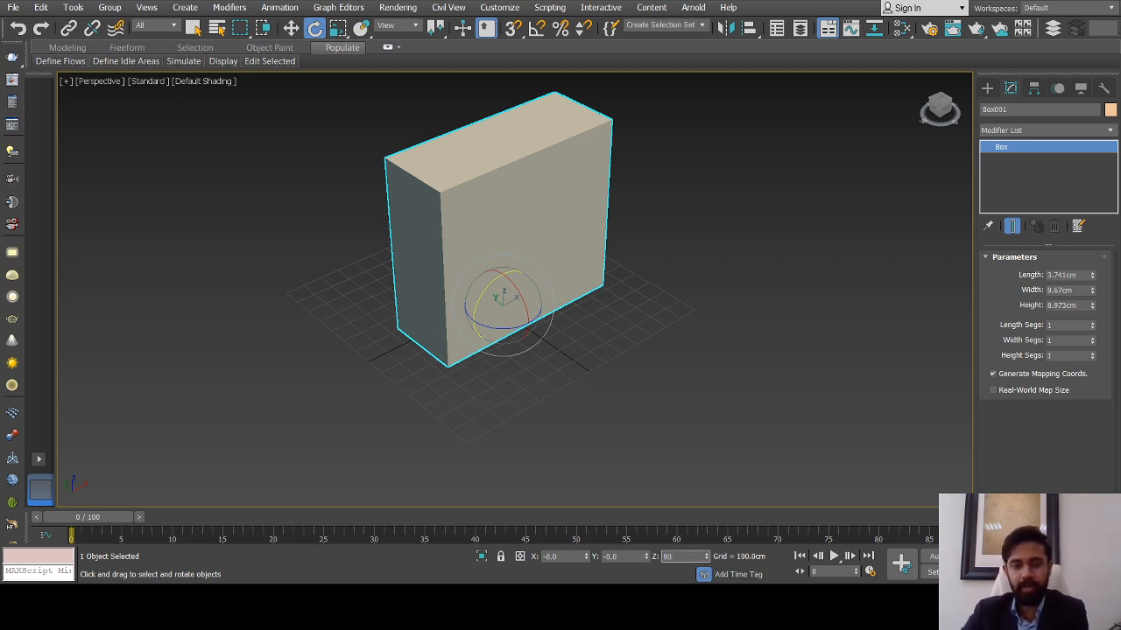
key(Return)
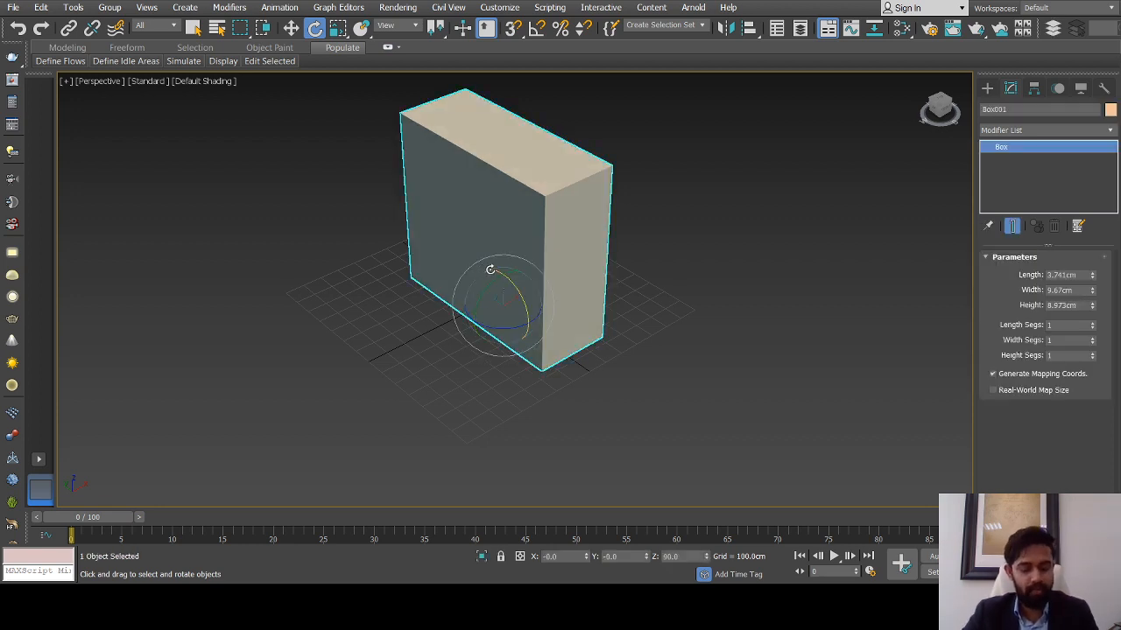
scroll(493, 270, down, 4)
Return the box's Z rotation to 0 degrees by entering the value
drag(498, 273, 580, 257)
double_click(681, 558)
text(0)
key(Return)
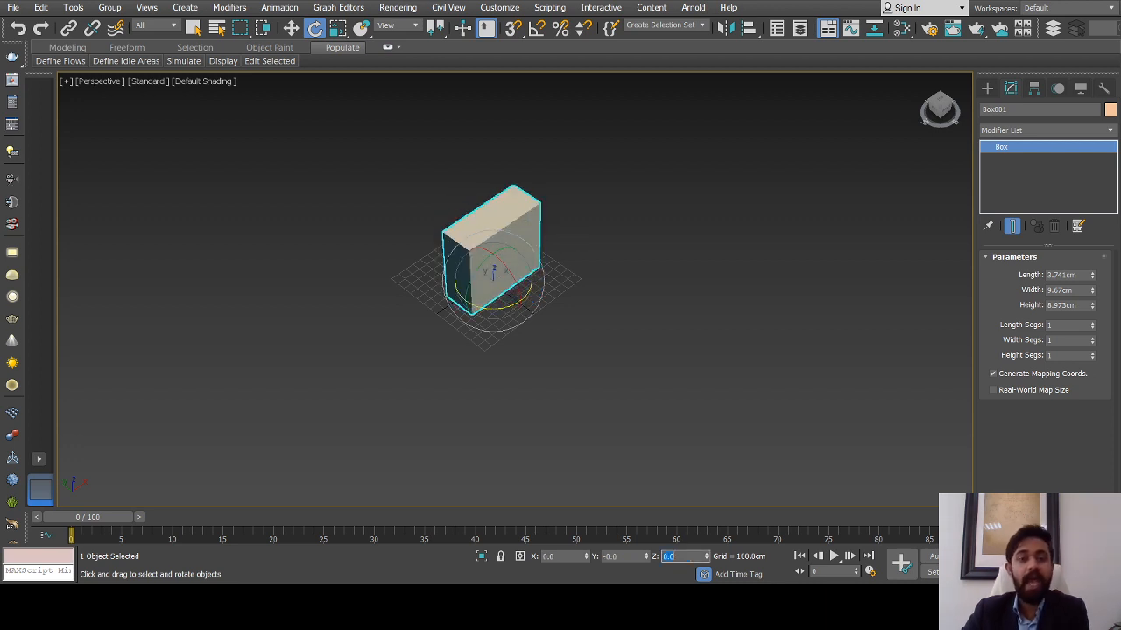
click(530, 242)
scroll(504, 250, up, 4)
click(505, 250)
scroll(506, 250, down, 3)
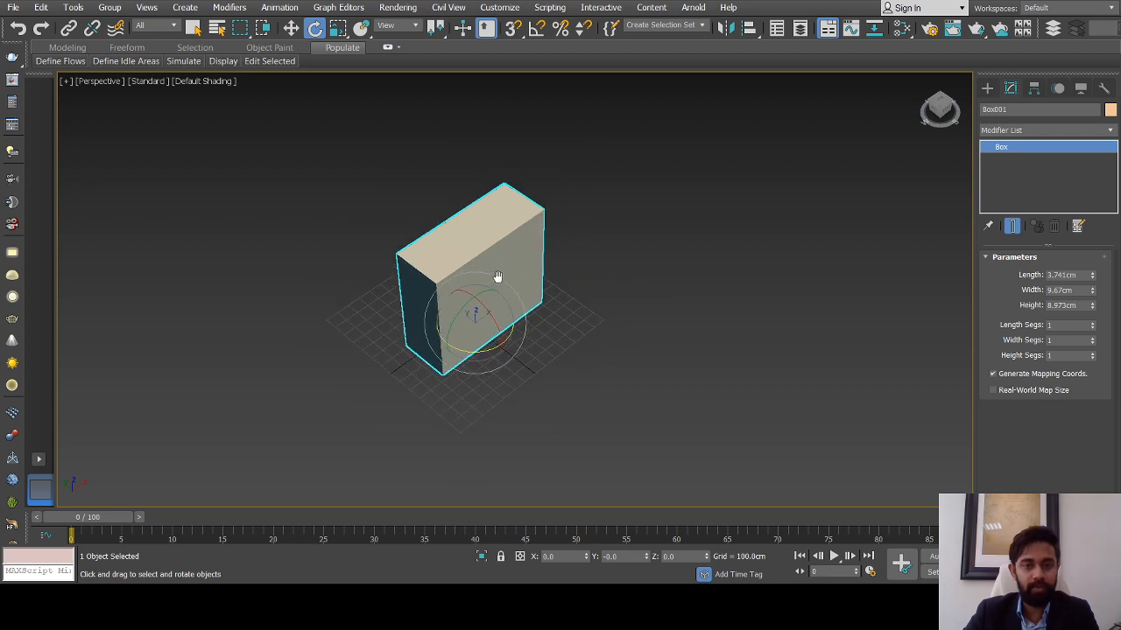
Enable Angle Snap and rotate the box about its Z axis to 120 degrees in snapped increments
click(537, 30)
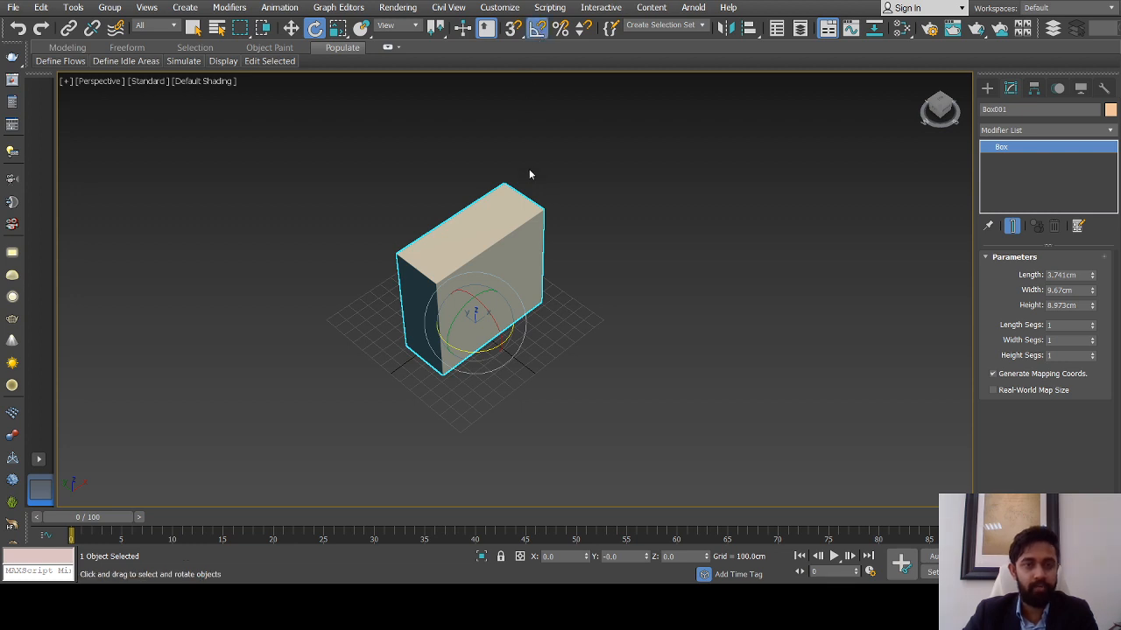
scroll(505, 200, up, 2)
scroll(512, 206, down, 2)
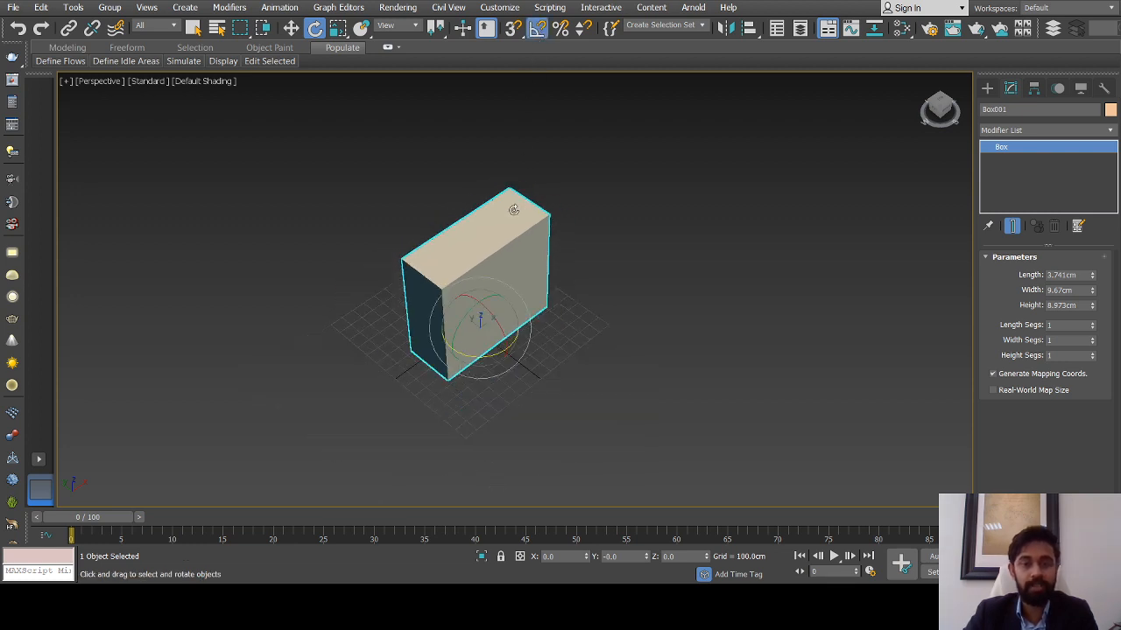
middle_drag(513, 210, 520, 228)
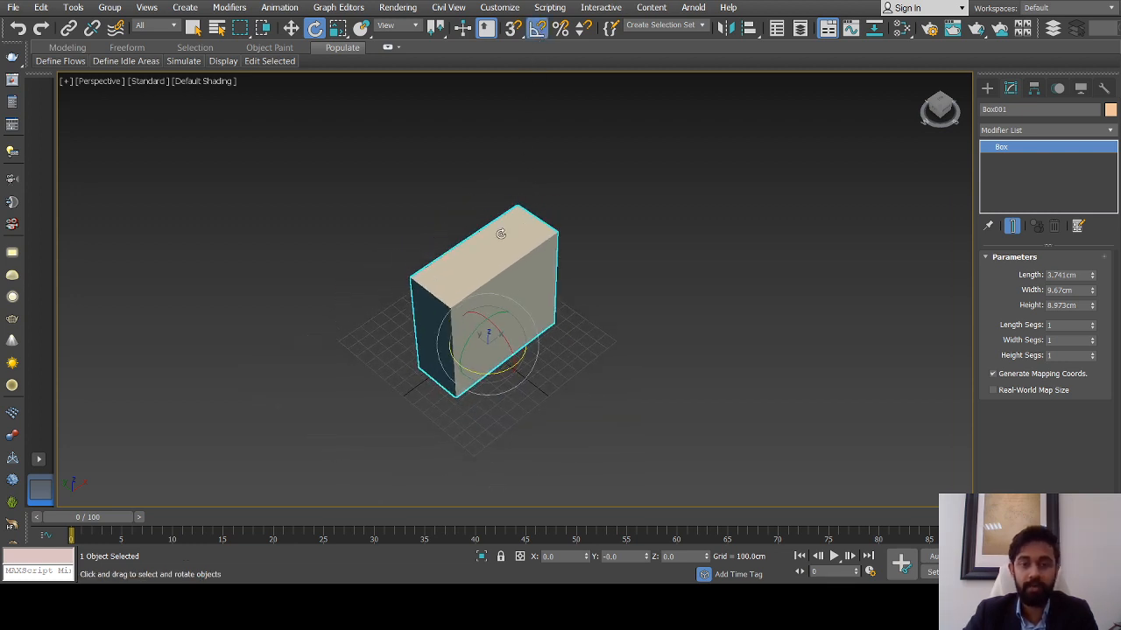
click(537, 29)
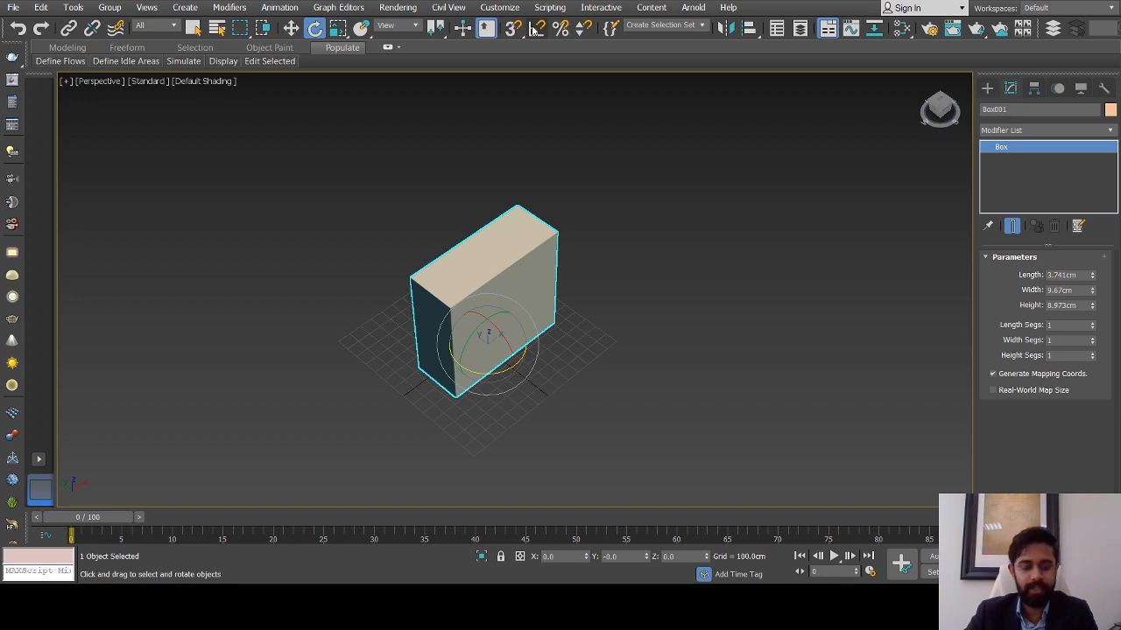
click(537, 29)
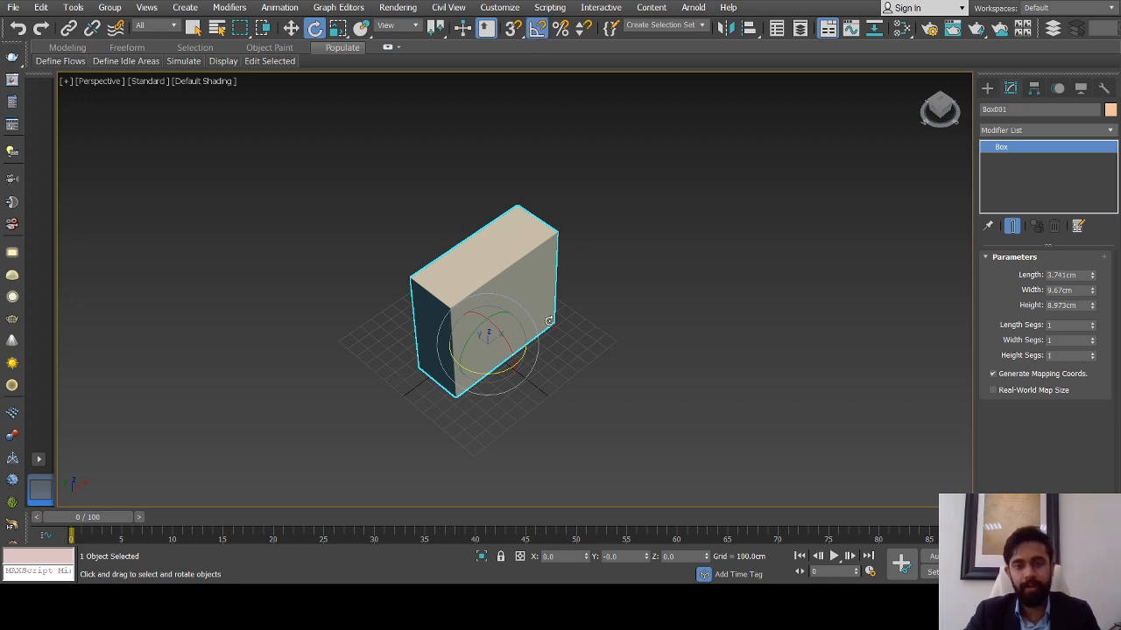
alt+middle_drag(541, 295, 536, 288)
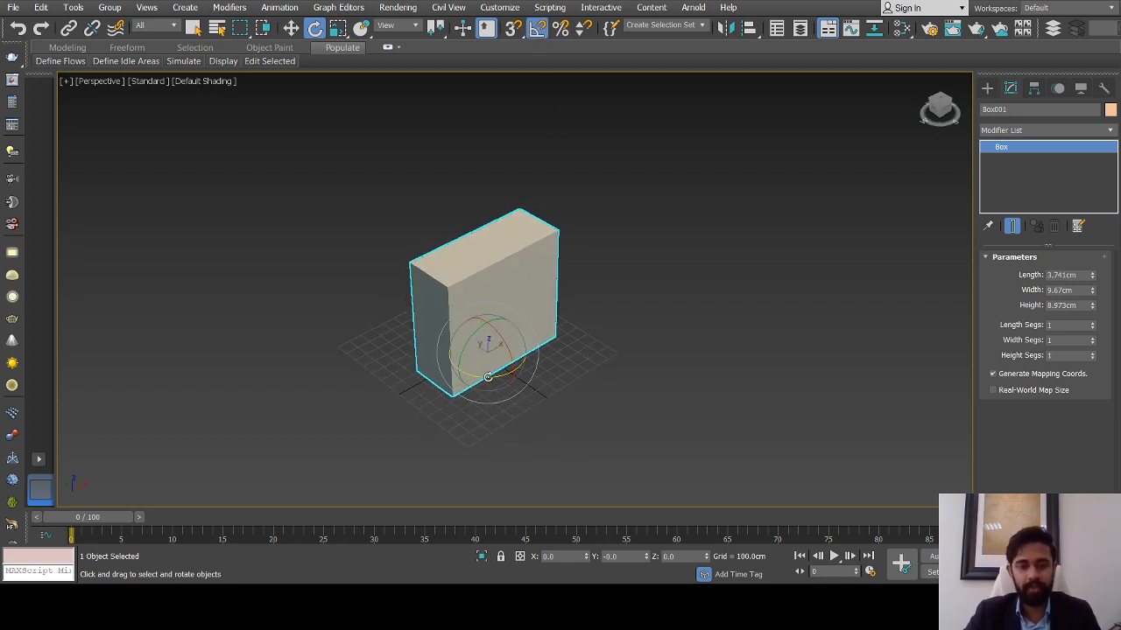
drag(487, 377, 532, 306)
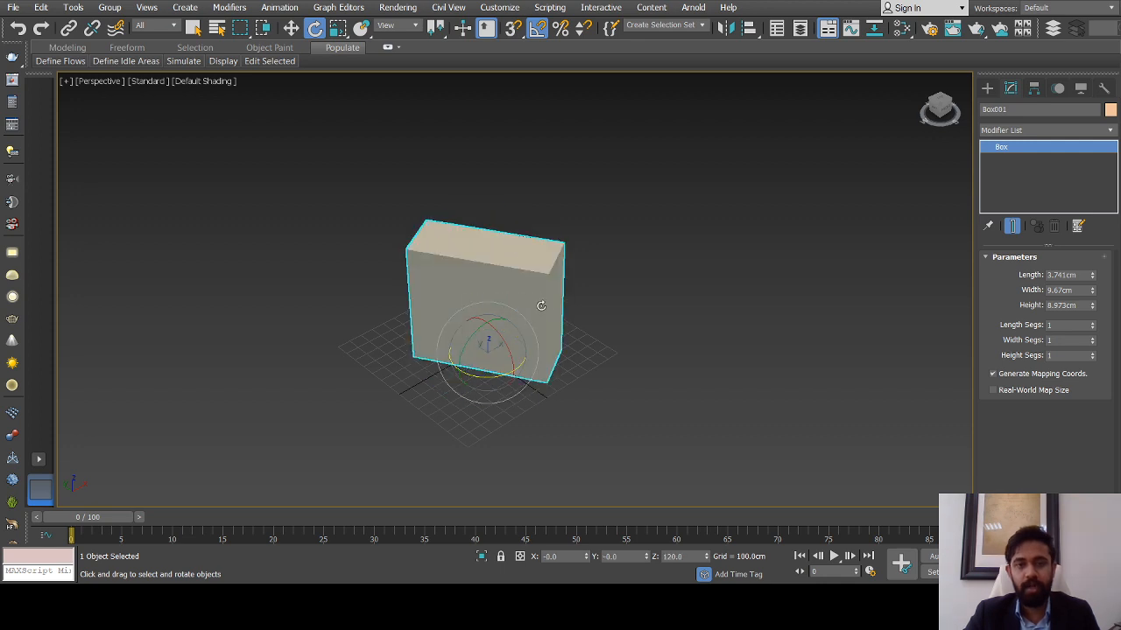
Turn off Angle Snap and rotate the box freely about Z to about -178.8 degrees
key(a)
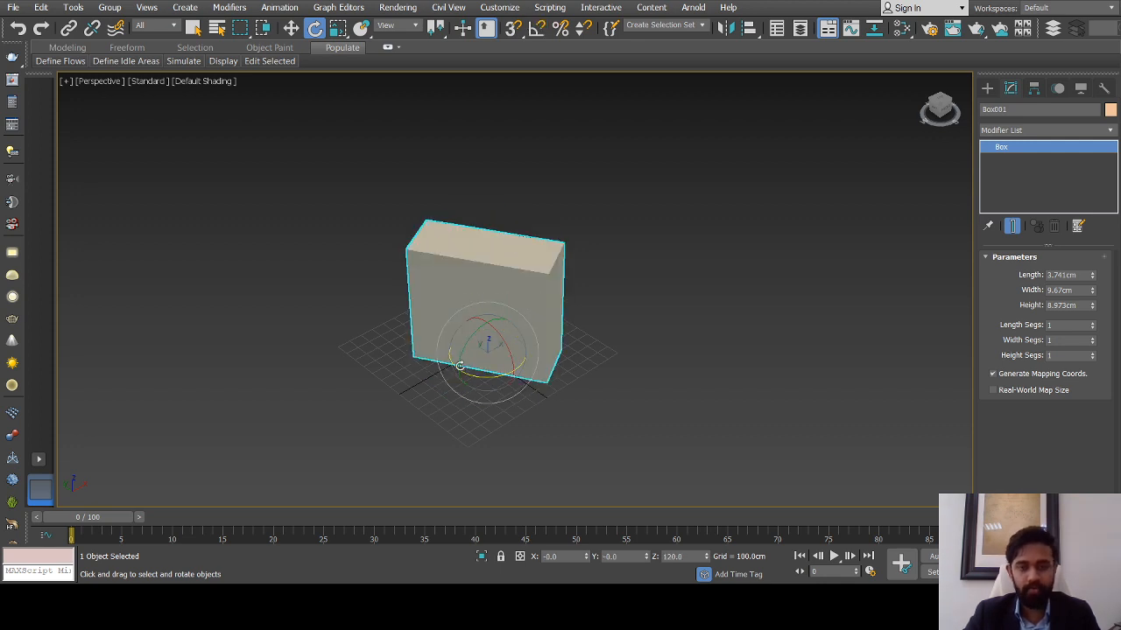
drag(477, 377, 552, 337)
scroll(537, 293, up, 3)
scroll(530, 311, down, 1)
scroll(516, 338, down, 4)
alt+middle_drag(513, 349, 492, 333)
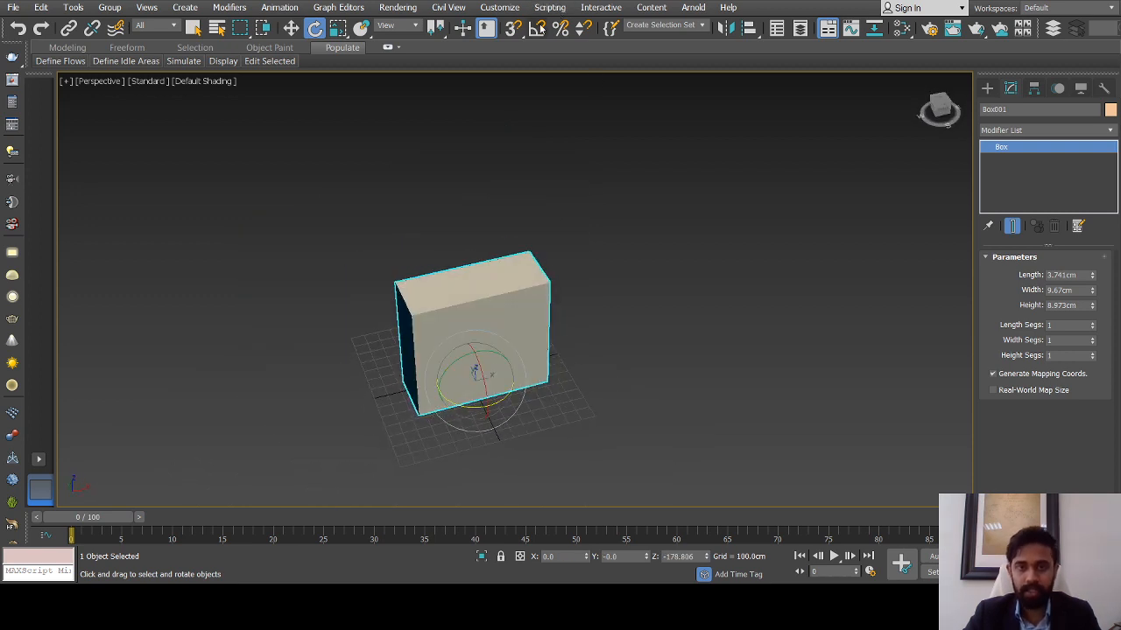
Try creating a copy of the box by rotating it about 92 degrees about Z, and undo it
alt+middle_drag(525, 381, 488, 383)
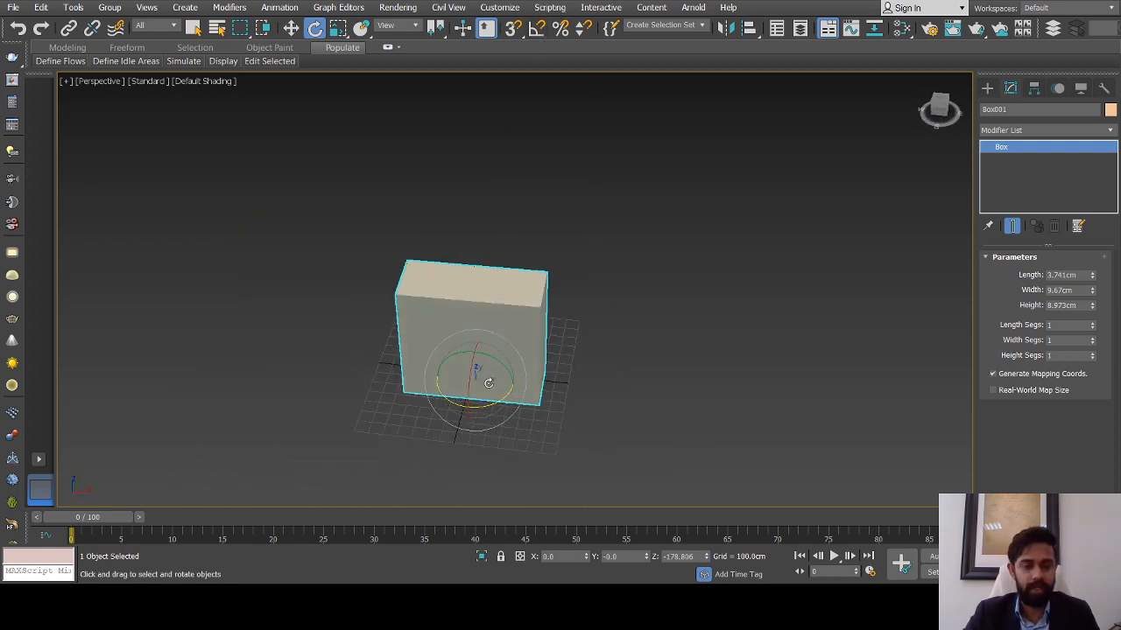
mouse_move(493, 335)
alt+middle_down()
mouse_move(435, 336)
mouse_move(473, 335)
alt+middle_up()
click(617, 300)
click(541, 317)
alt+middle_drag(541, 317, 390, 277)
scroll(472, 359, down, 2)
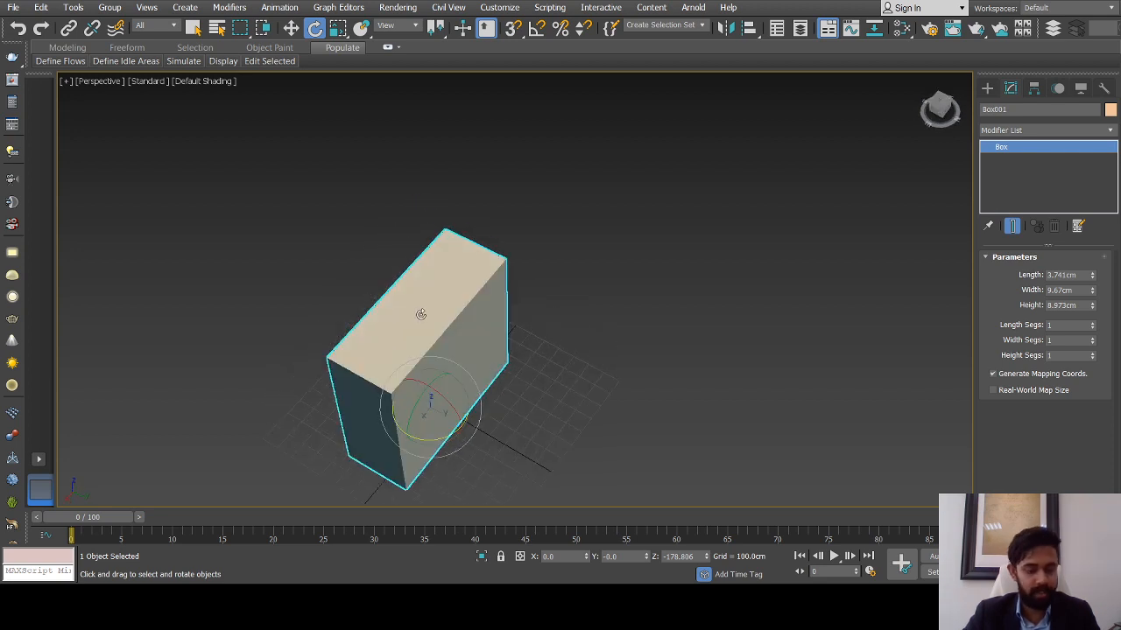
alt+middle_drag(425, 314, 435, 405)
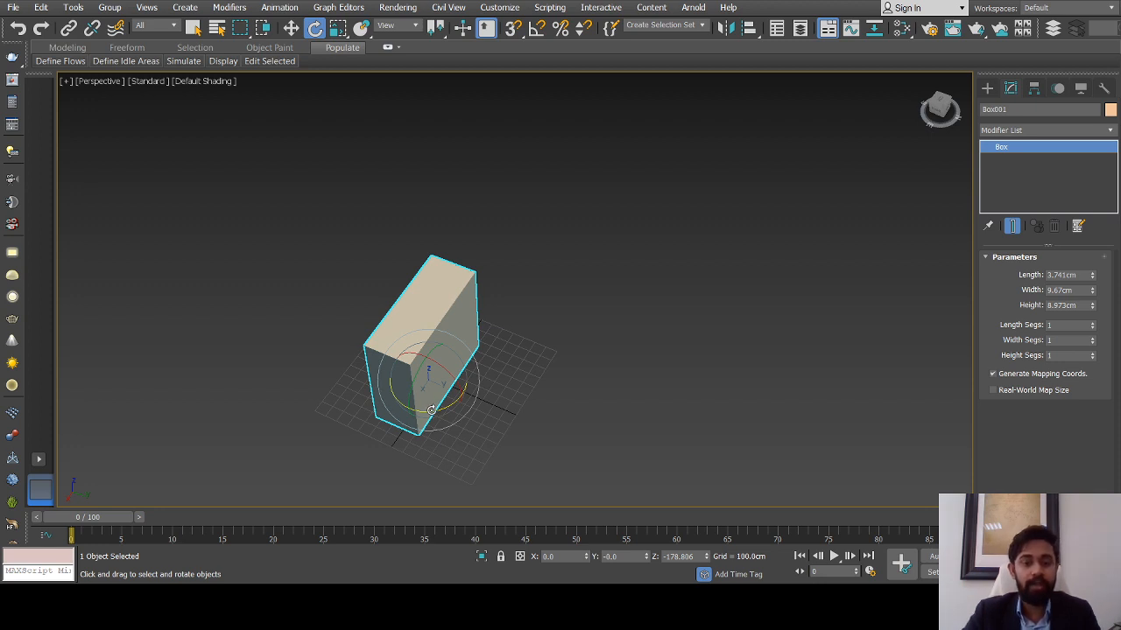
alt+middle_drag(432, 409, 429, 411)
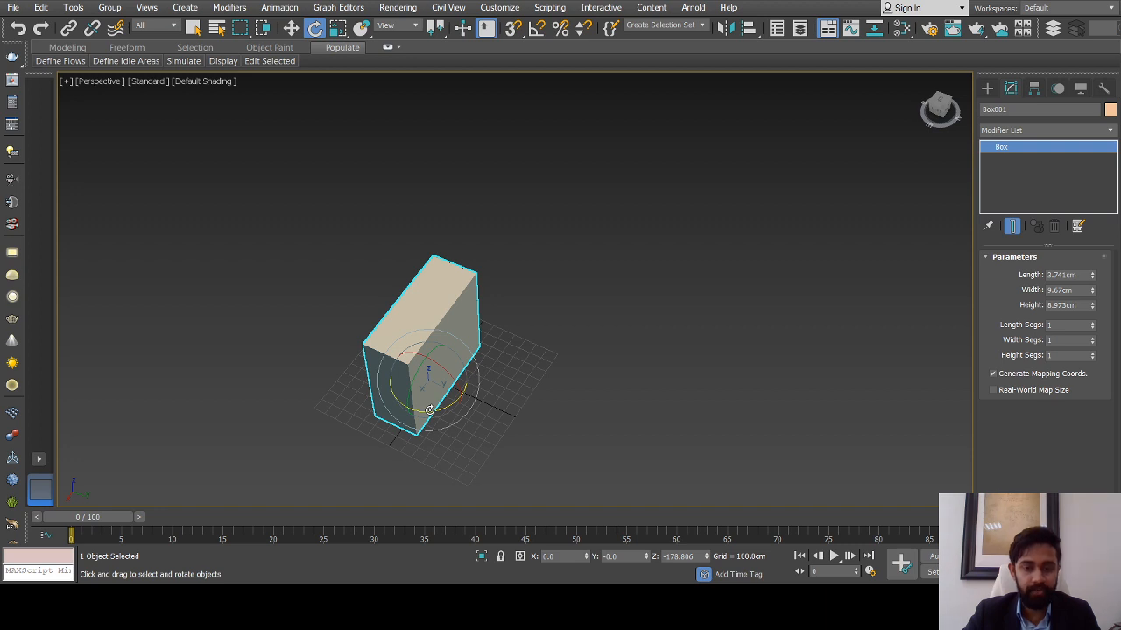
mouse_move(429, 410)
shift+mouse_down()
mouse_move(498, 363)
mouse_move(529, 324)
shift+mouse_up()
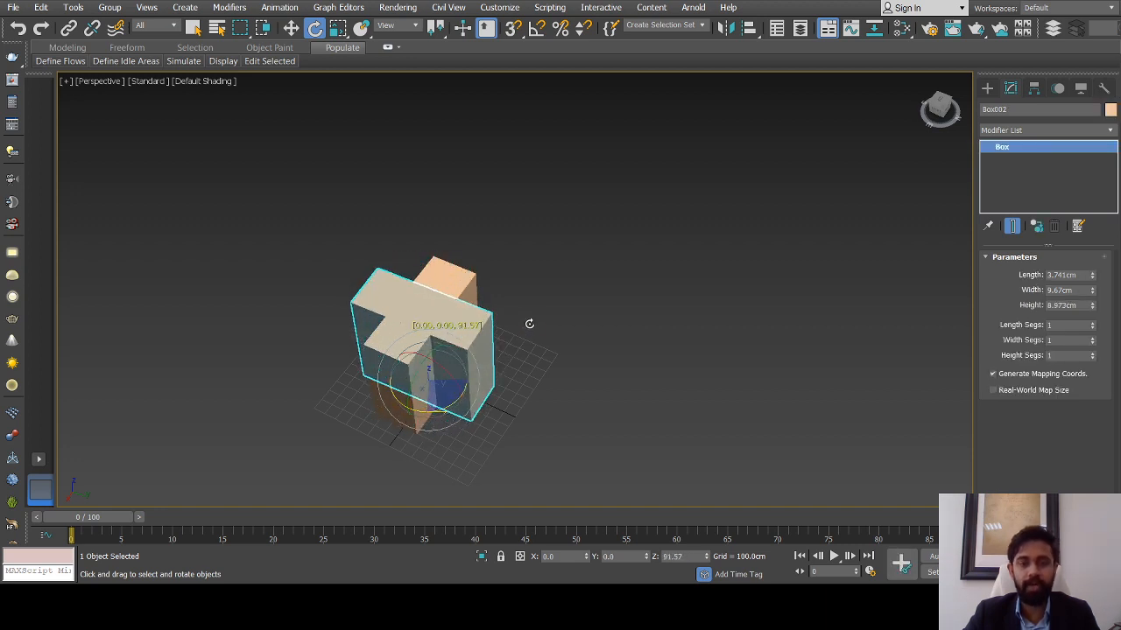
key(ctrl+z)
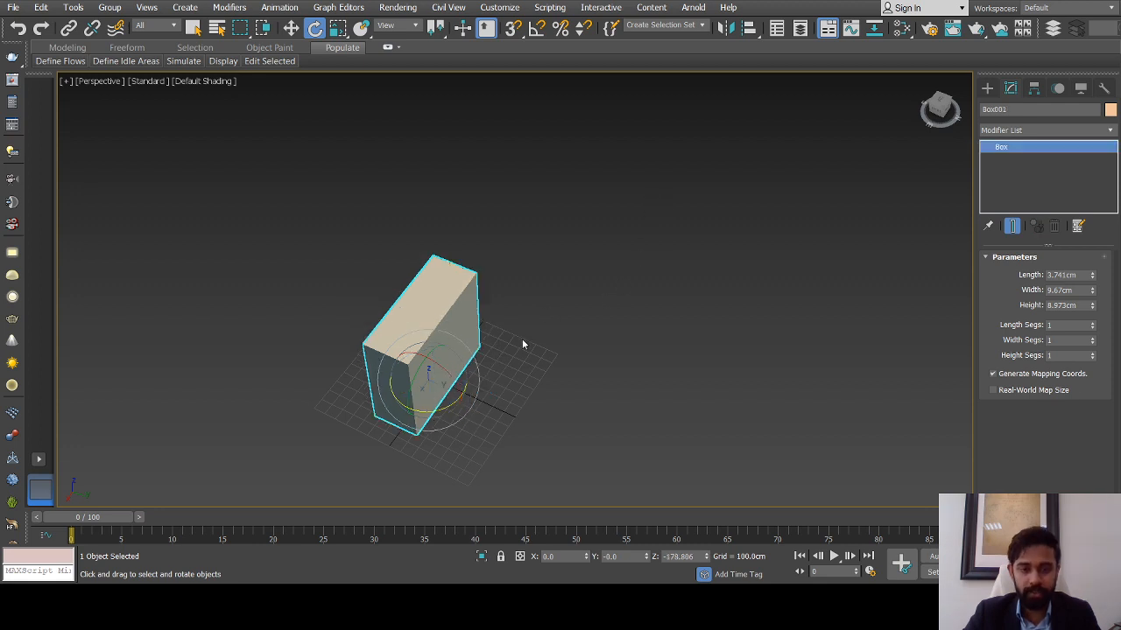
Create a copy of the box rotated about Z to about -92.8 degrees and delete that copy
middle_drag(482, 351, 499, 326)
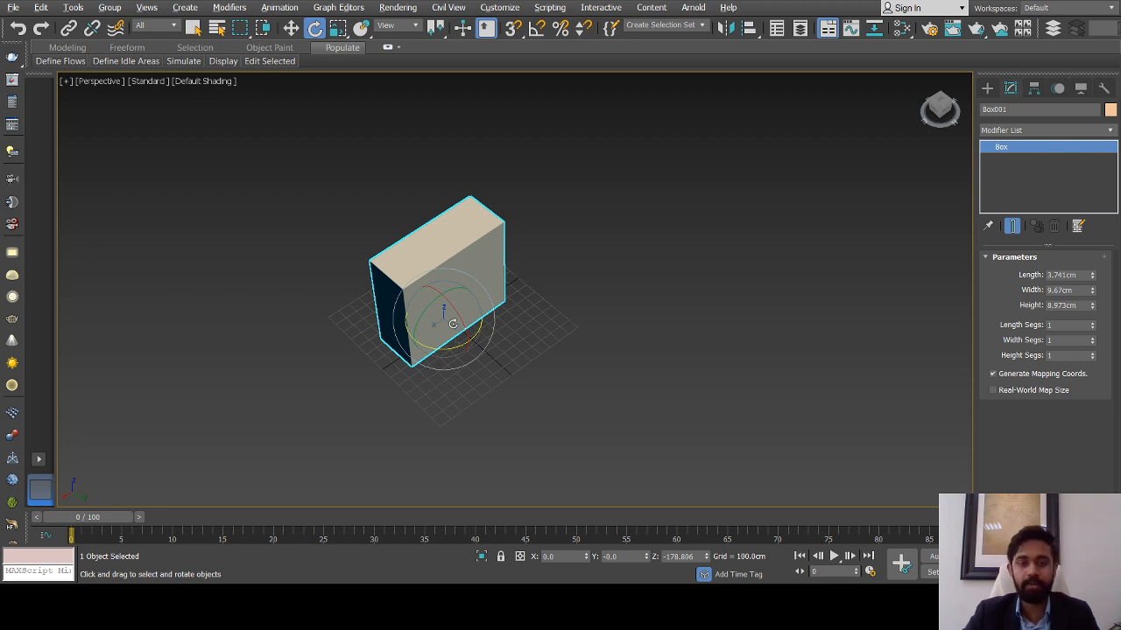
middle_drag(453, 347, 449, 358)
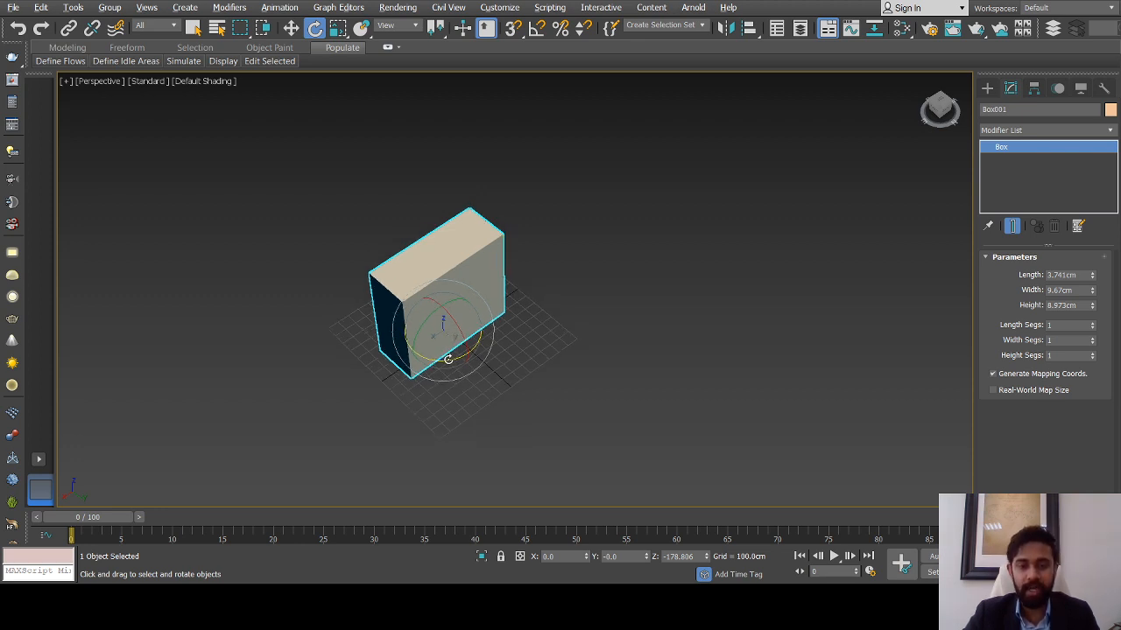
shift+drag(436, 360, 550, 304)
drag(542, 311, 537, 312)
alt+middle_drag(455, 335, 469, 274)
scroll(470, 273, up, 3)
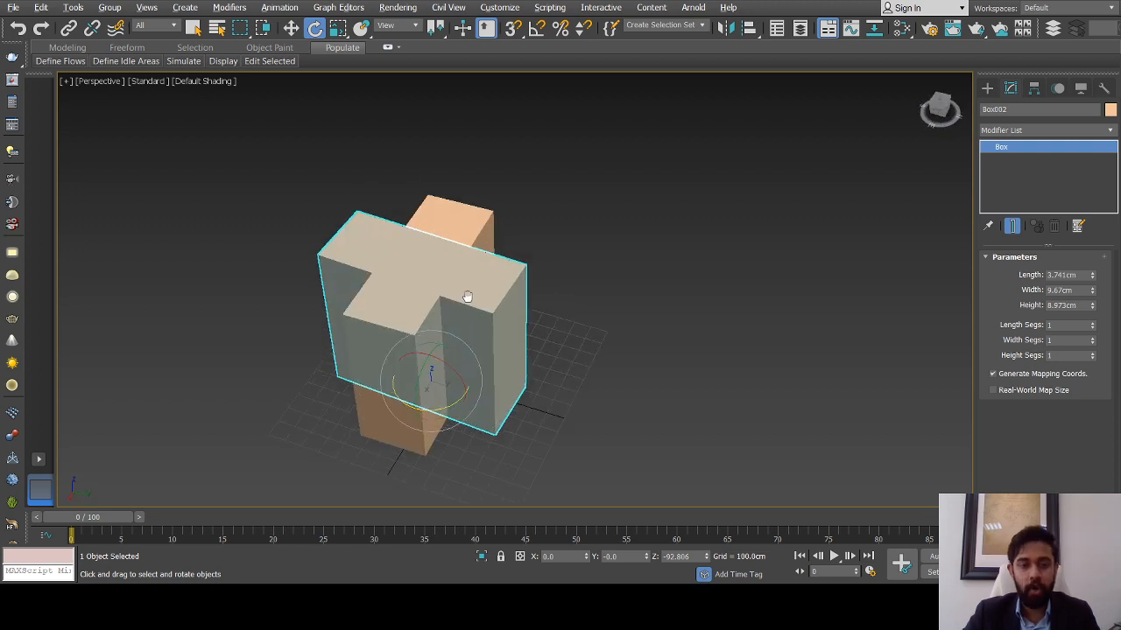
key(Delete)
Use the Move tool to make three evenly spaced copies of the box along the Y axis, and delete them
click(455, 304)
scroll(497, 329, down, 3)
key(w)
middle_drag(476, 326, 458, 318)
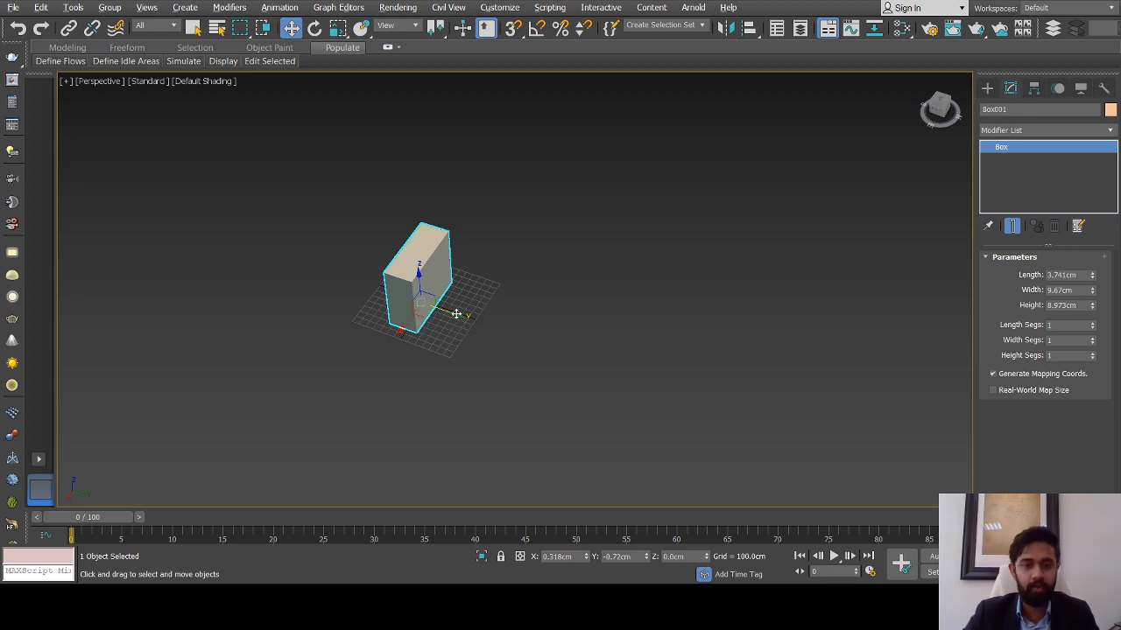
shift+drag(456, 315, 528, 339)
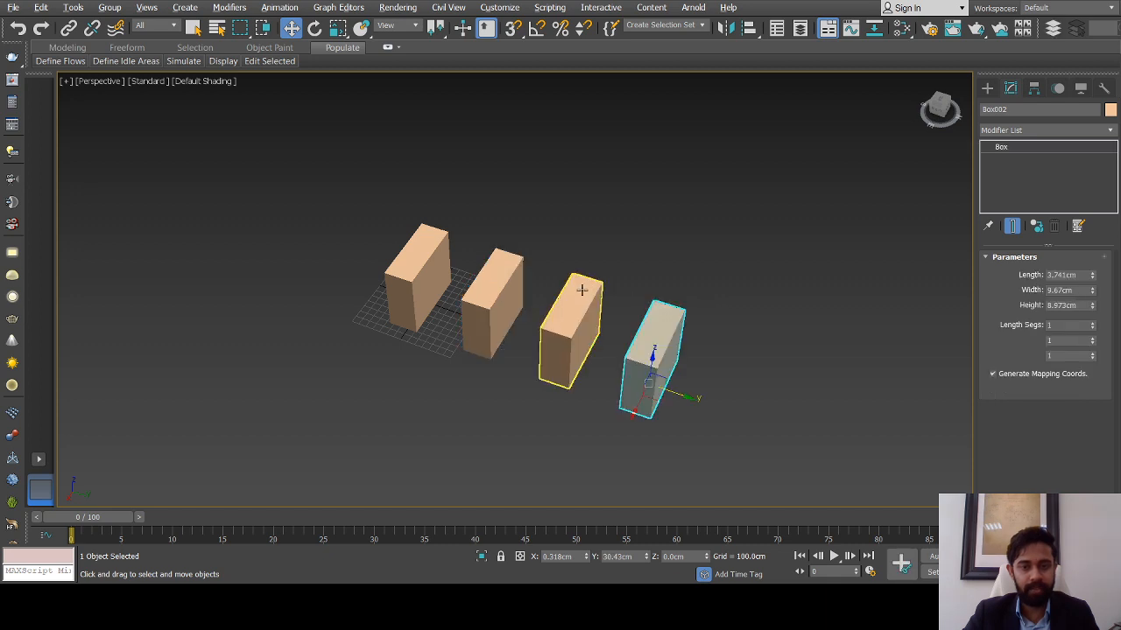
alt+middle_drag(581, 293, 577, 285)
drag(718, 250, 487, 391)
key(Delete)
Use the Rotate tool to make three copies of the original box, each turned about 97 degrees further about Z
click(442, 330)
key(e)
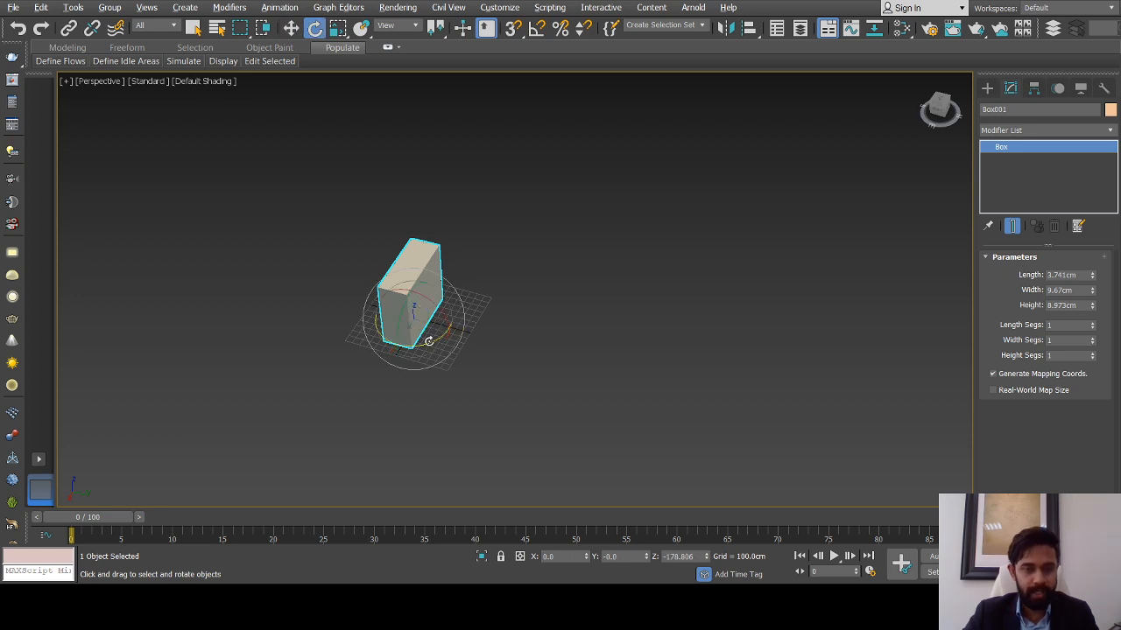
shift+drag(428, 340, 519, 281)
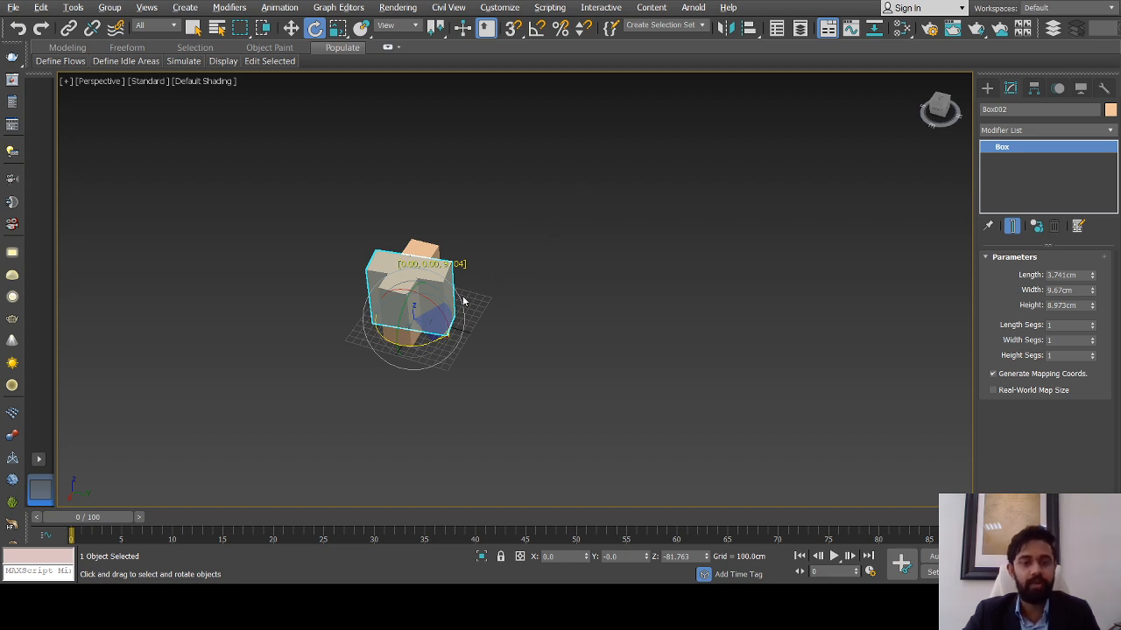
click(605, 322)
scroll(420, 288, up, 3)
alt+middle_drag(419, 289, 482, 233)
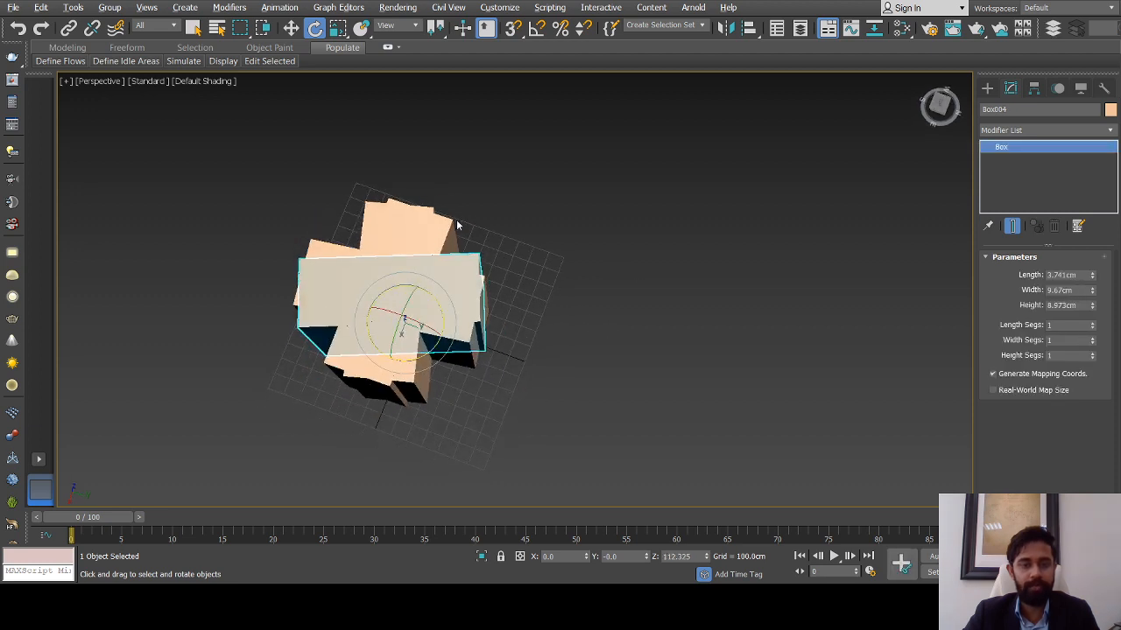
Select all the overlapping boxes and delete them to leave the scene empty
scroll(477, 302, down, 4)
drag(590, 241, 352, 394)
key(Delete)
scroll(429, 334, up, 4)
middle_drag(445, 338, 470, 368)
scroll(443, 312, up, 2)
scroll(455, 358, down, 3)
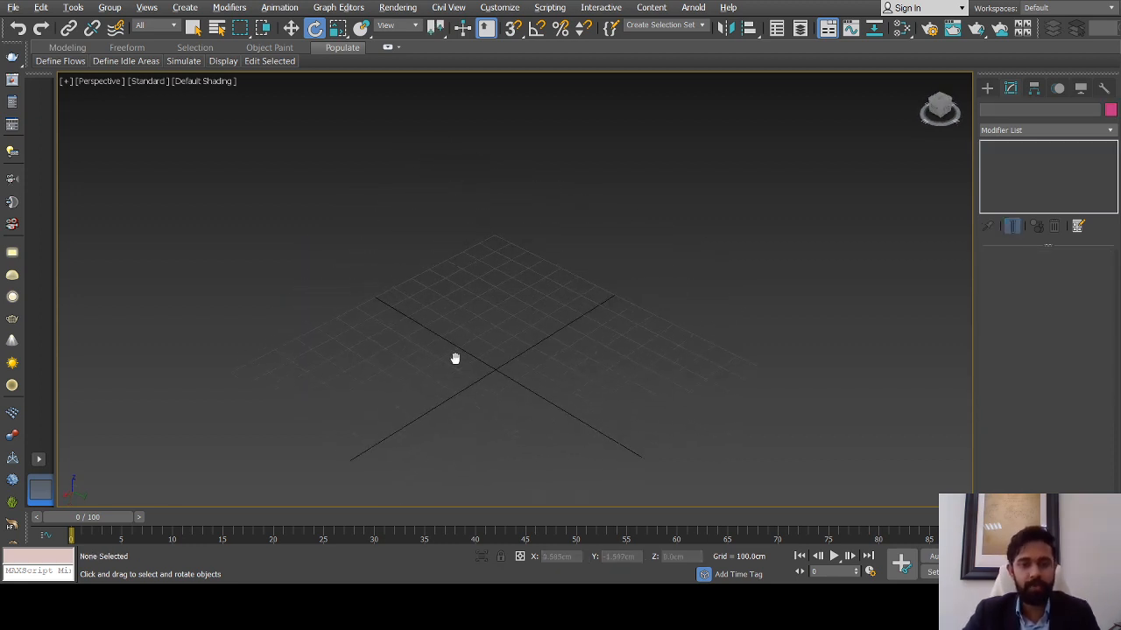
scroll(485, 366, up, 5)
scroll(484, 367, down, 5)
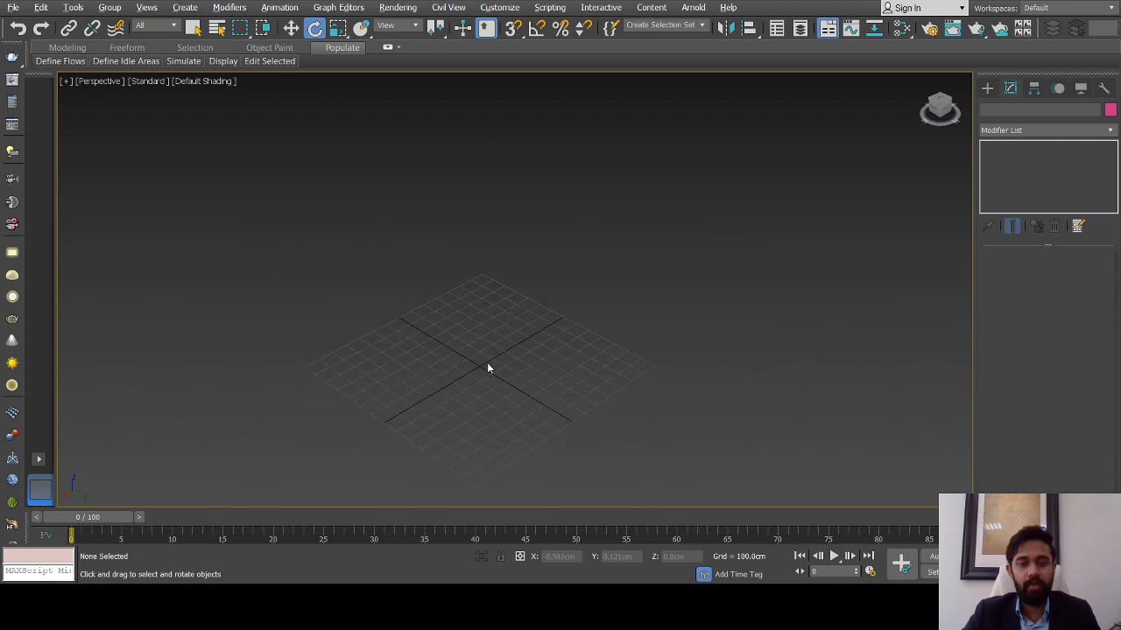
Create a tall box on the grid, about 2.3 cm long, 2.3 cm wide and 17.2 cm high
click(986, 88)
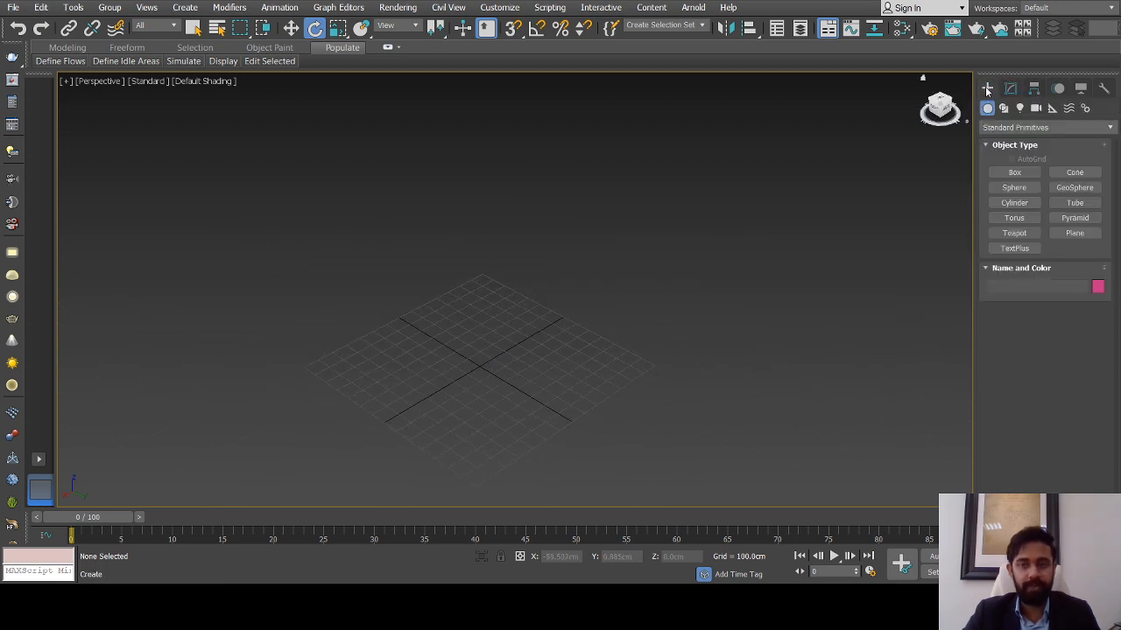
click(1013, 172)
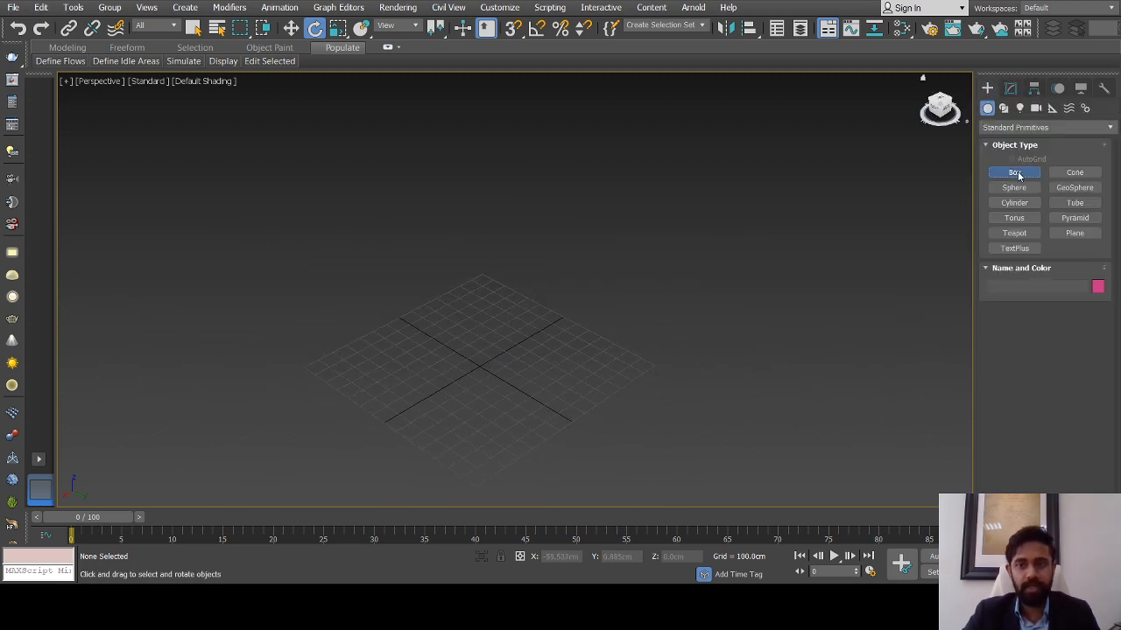
drag(443, 365, 499, 364)
click(499, 60)
scroll(518, 202, down, 3)
alt+middle_drag(518, 229, 508, 230)
Create a sphere with a radius of about 3.1 cm beside the tall box
click(1014, 187)
drag(417, 310, 441, 323)
key(e)
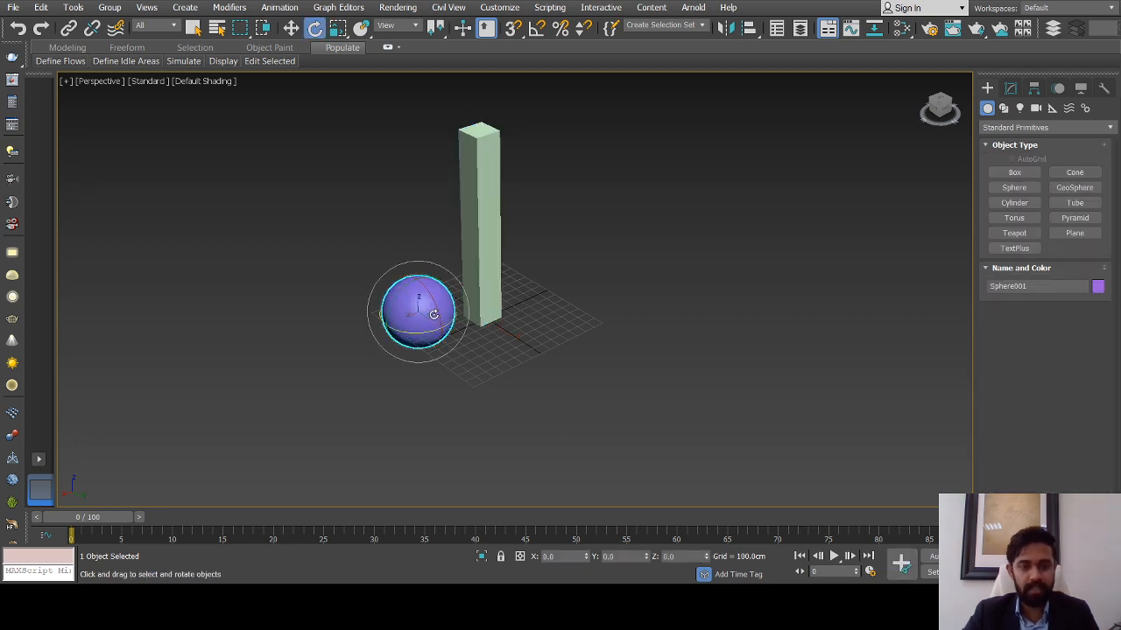
Try the wireframe view, and switch the viewport to shaded display with edged faces on
scroll(433, 314, up, 5)
key(F3)
click(436, 331)
scroll(421, 309, up, 5)
key(F3)
key(F4)
scroll(428, 314, down, 5)
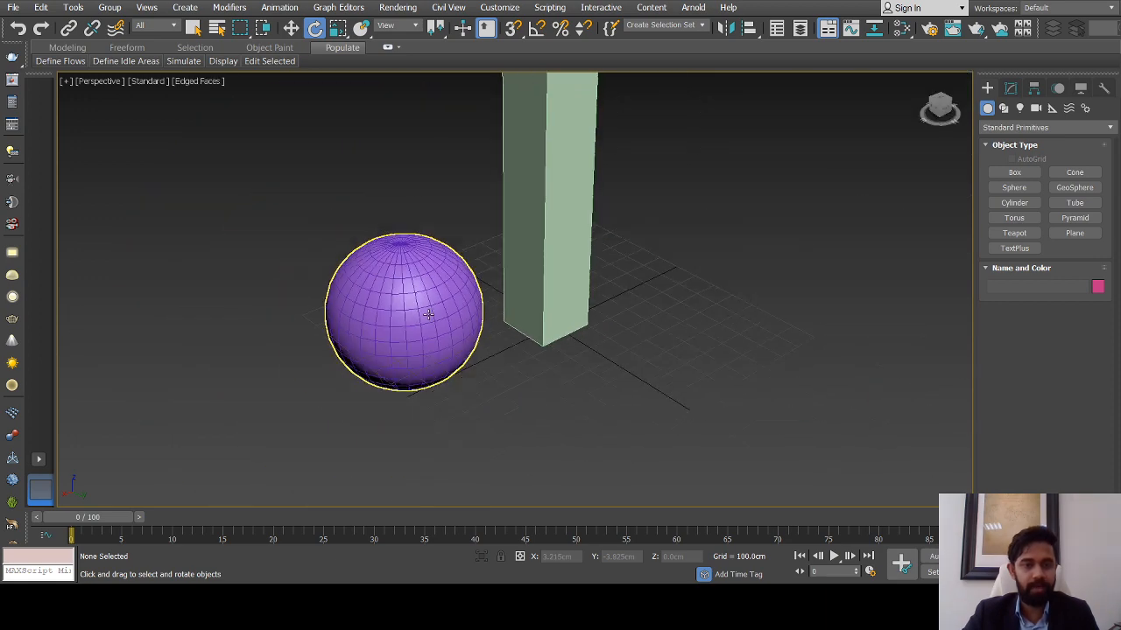
scroll(428, 314, down, 5)
scroll(429, 300, up, 5)
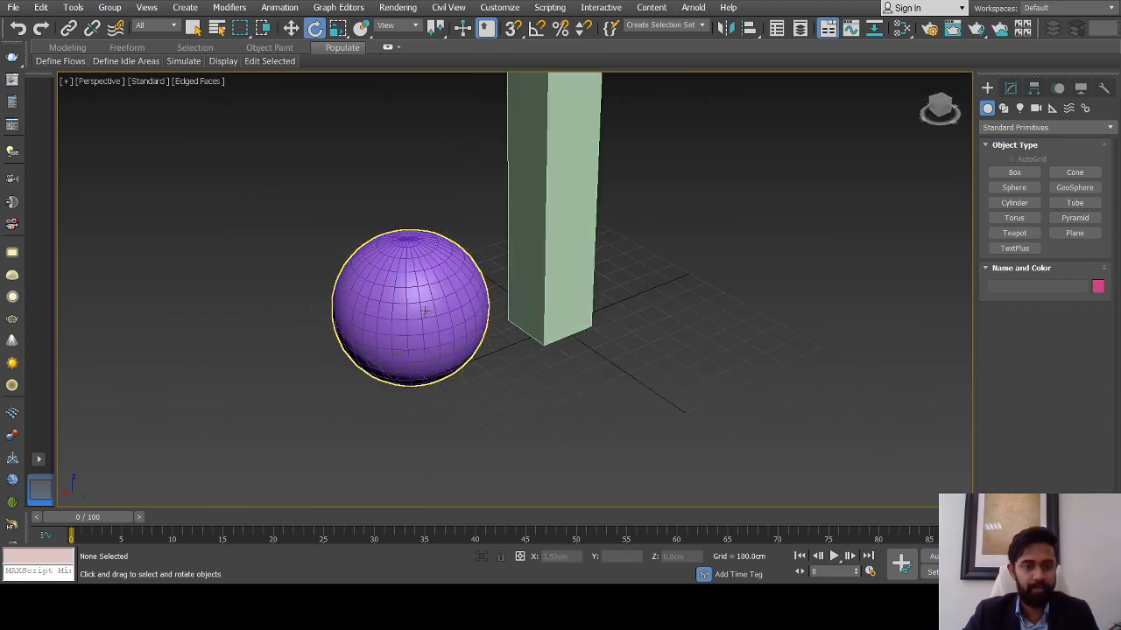
Move the sphere up along Z by about 1.75 cm, and select the box
click(429, 297)
key(w)
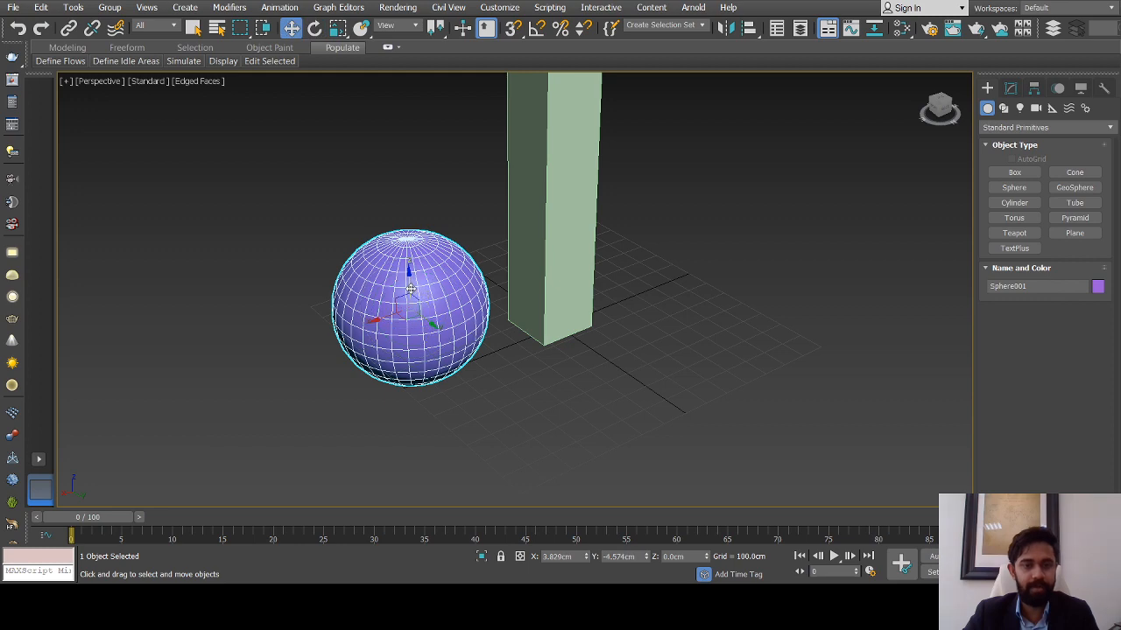
drag(410, 287, 410, 248)
alt+middle_drag(411, 249, 430, 288)
scroll(408, 252, up, 3)
scroll(420, 286, down, 5)
click(518, 241)
scroll(516, 245, up, 3)
scroll(513, 250, down, 3)
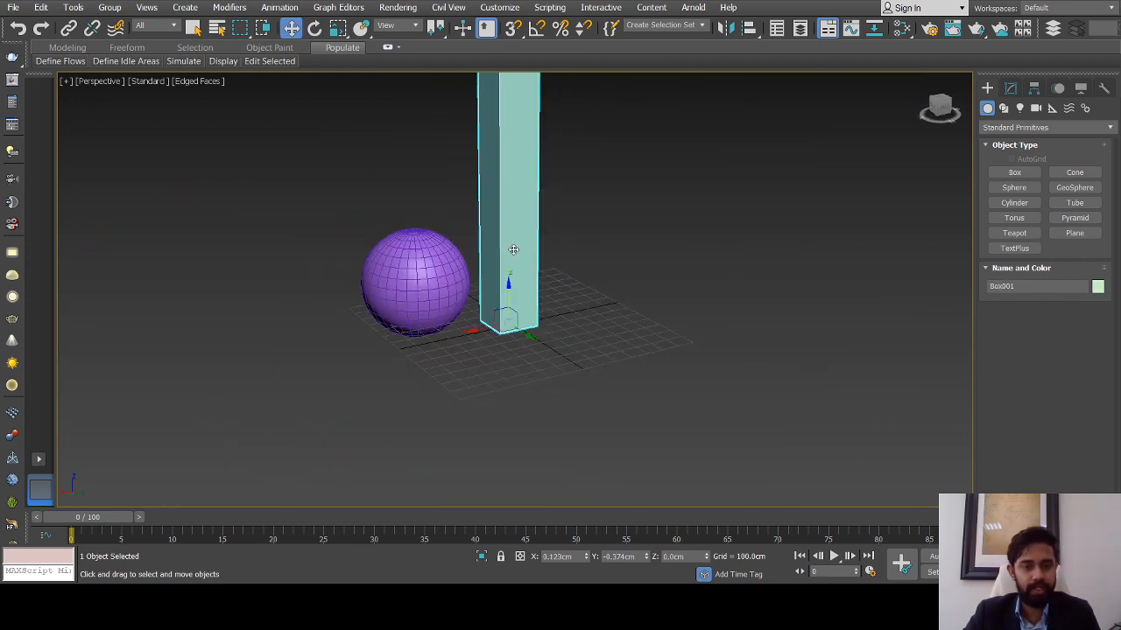
Select the sphere and increase its number of segments
click(405, 274)
alt+middle_drag(405, 274, 413, 279)
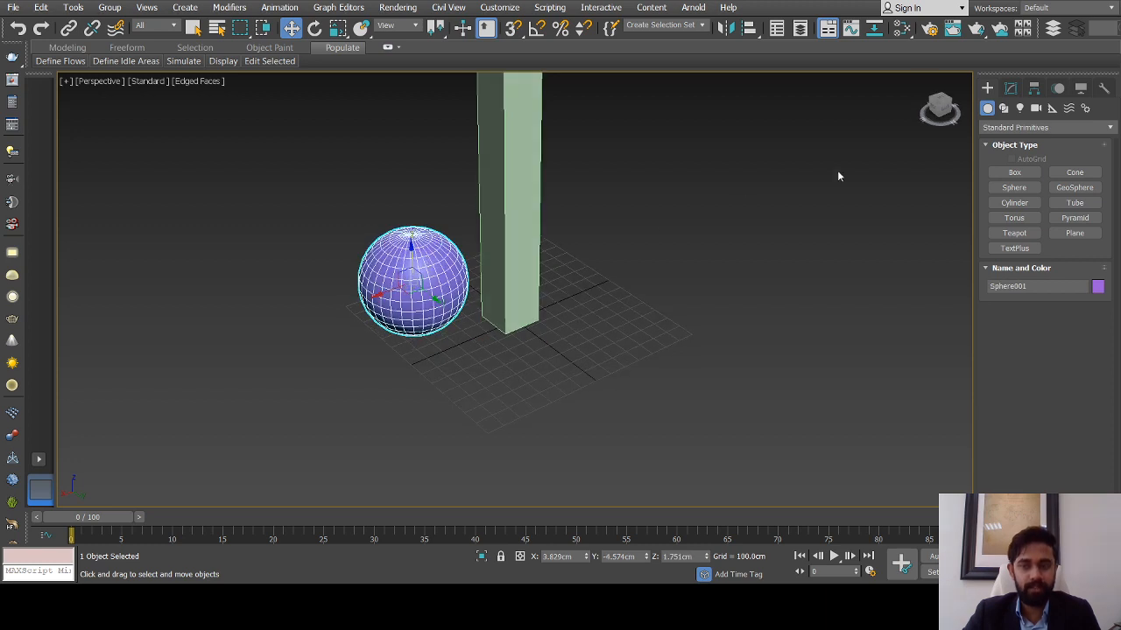
click(1009, 91)
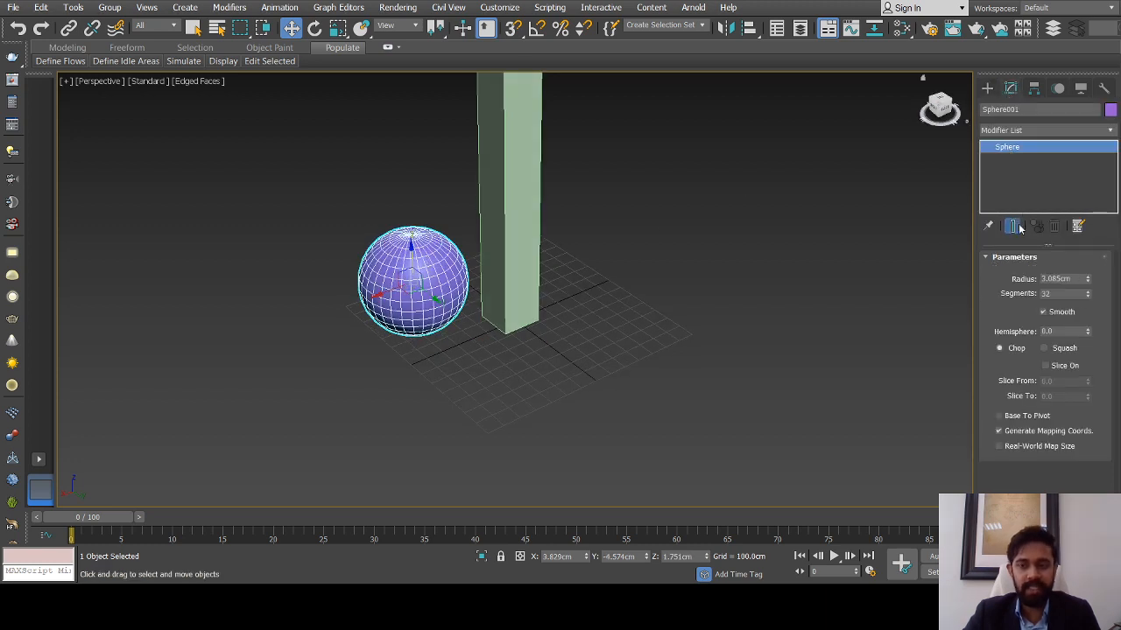
mouse_move(1088, 299)
mouse_down()
mouse_move(1081, 310)
mouse_move(1077, 287)
mouse_up()
scroll(655, 295, down, 3)
Set the box's segments to about 15 in length, 26 in width and 55 in height
click(604, 289)
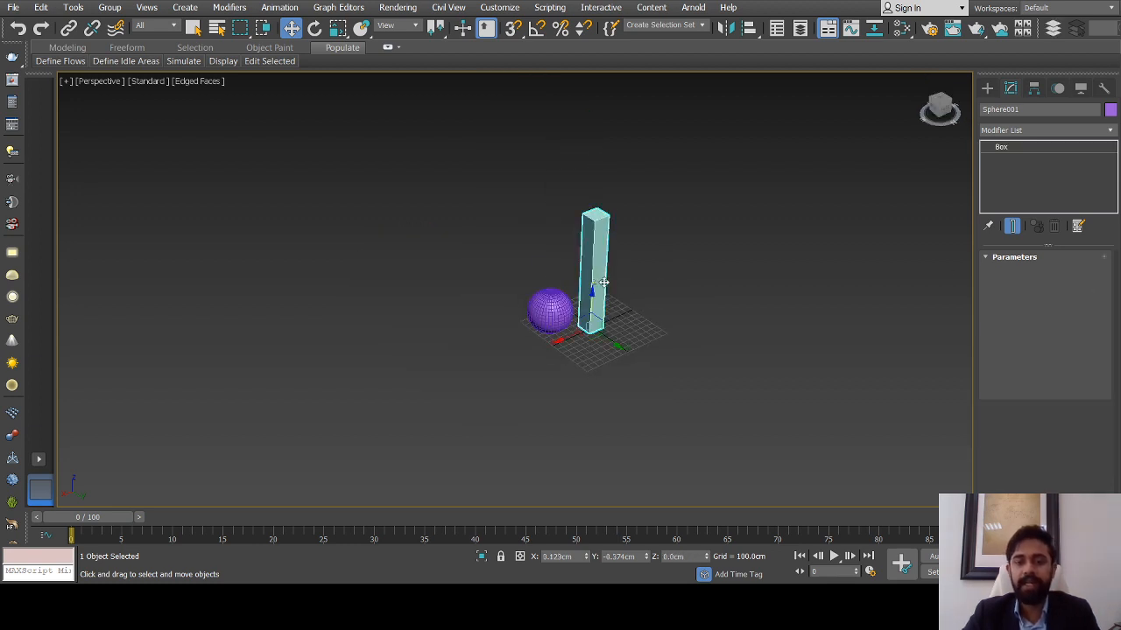
scroll(604, 289, up, 3)
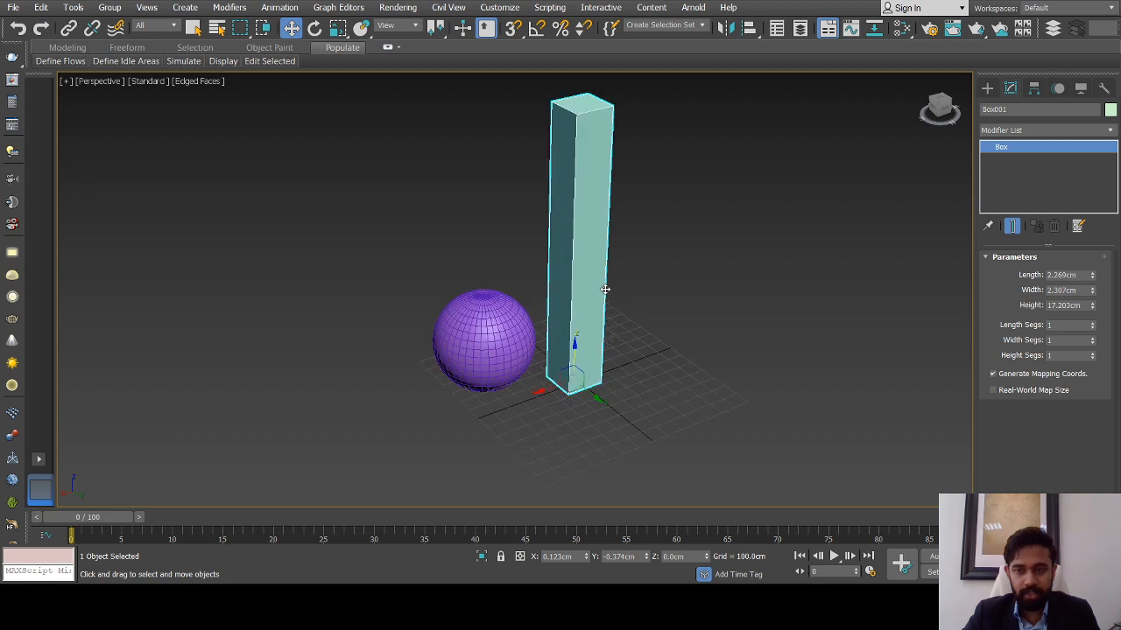
mouse_move(1091, 330)
mouse_down()
mouse_move(1090, 308)
mouse_move(1092, 350)
mouse_move(1086, 324)
mouse_up()
click(1092, 339)
mouse_move(675, 243)
alt+middle_down()
mouse_move(590, 222)
mouse_move(668, 259)
alt+middle_up()
click(660, 268)
click(585, 276)
mouse_move(585, 276)
alt+middle_down()
mouse_move(593, 325)
mouse_move(593, 266)
alt+middle_up()
scroll(587, 282, up, 5)
scroll(593, 264, down, 3)
Select the sphere, lower its segment count and clear the selection
click(426, 395)
mouse_move(1087, 298)
mouse_down()
mouse_move(1088, 316)
mouse_move(1087, 296)
mouse_up()
click(795, 290)
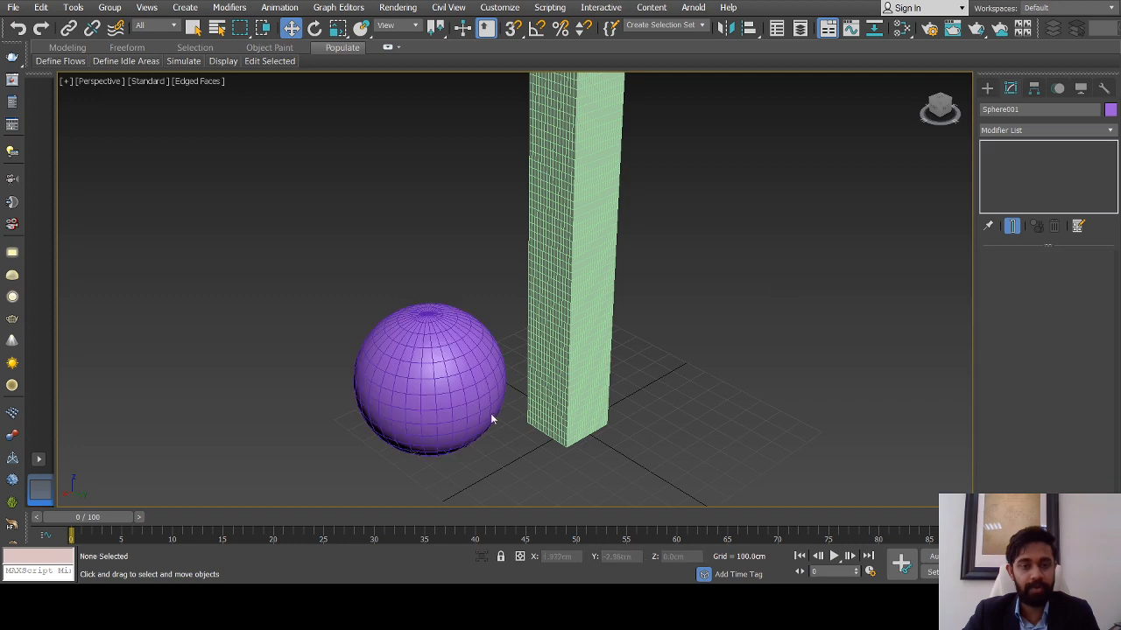
Delete the sphere and undo the deletion
click(435, 394)
scroll(435, 394, down, 2)
key(Delete)
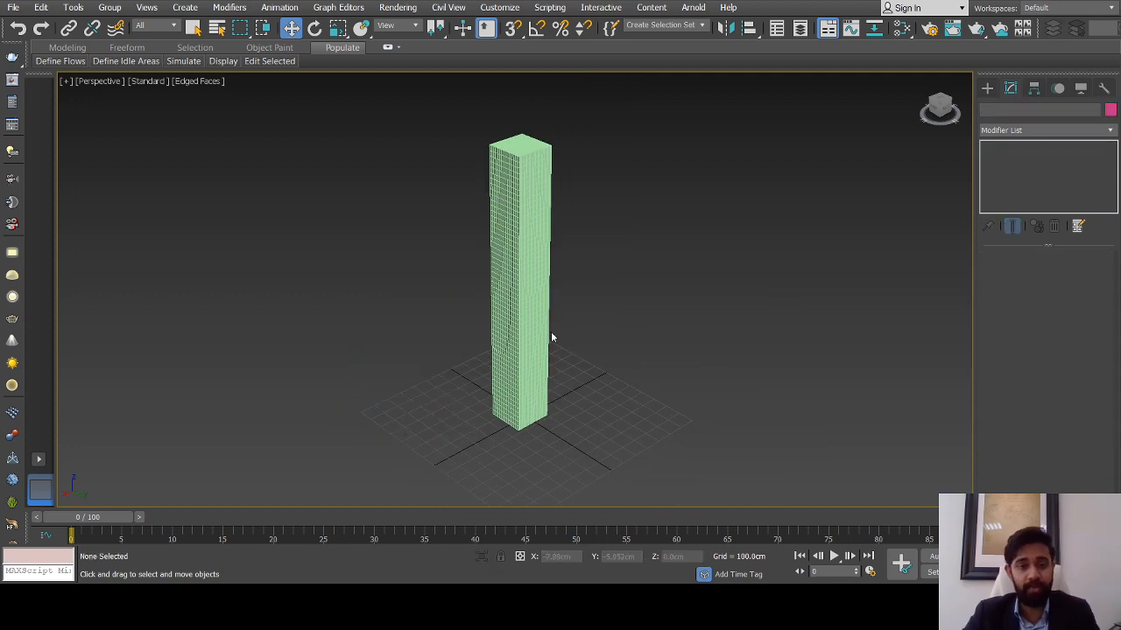
key(ctrl+z)
Move the box across the ground plane to about X -4.26 cm, Y -3.27 cm
click(541, 339)
scroll(595, 356, down, 5)
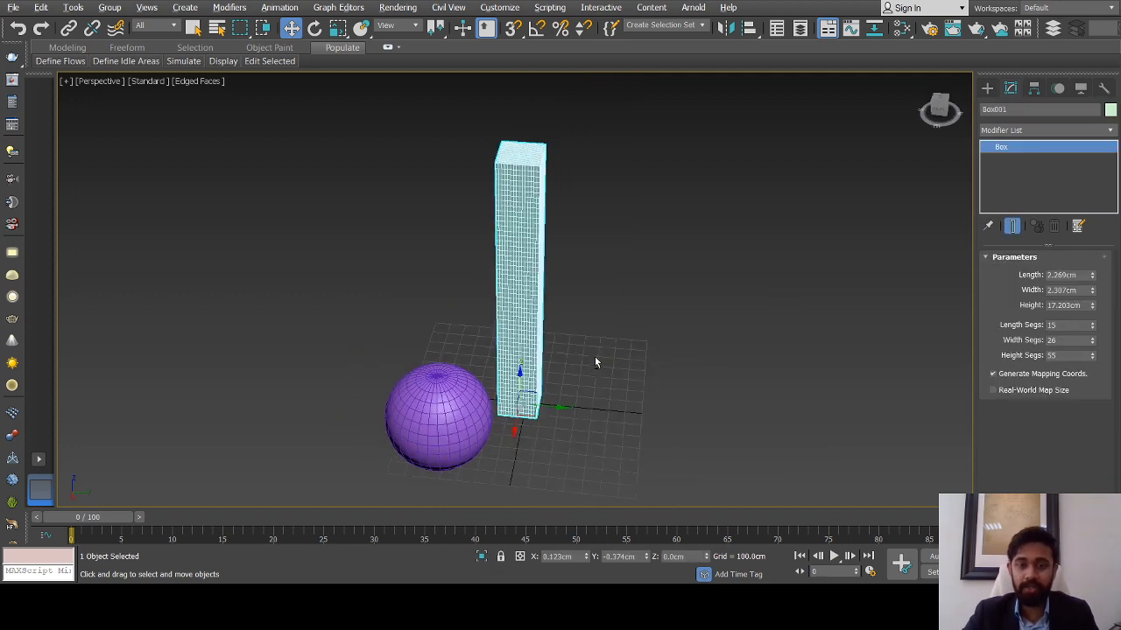
drag(538, 401, 555, 362)
scroll(561, 368, up, 4)
scroll(539, 355, down, 4)
middle_drag(539, 356, 536, 376)
mouse_move(536, 376)
alt+middle_down()
mouse_move(533, 323)
mouse_move(531, 370)
mouse_move(561, 369)
mouse_move(540, 368)
alt+middle_up()
scroll(520, 361, up, 4)
scroll(519, 361, down, 4)
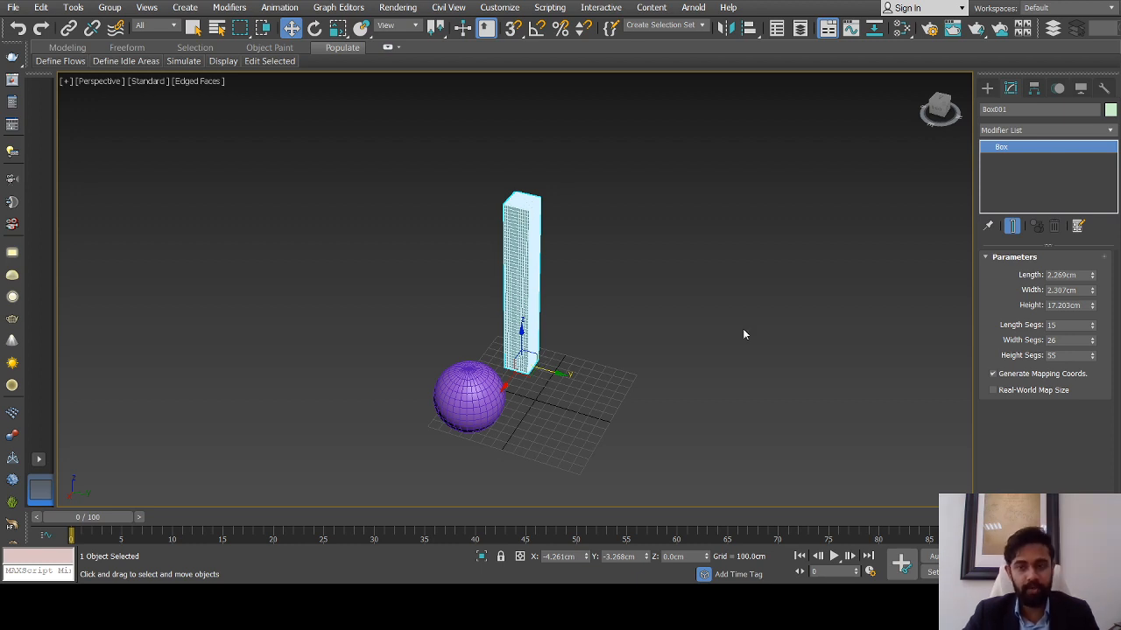
alt+middle_drag(537, 307, 532, 308)
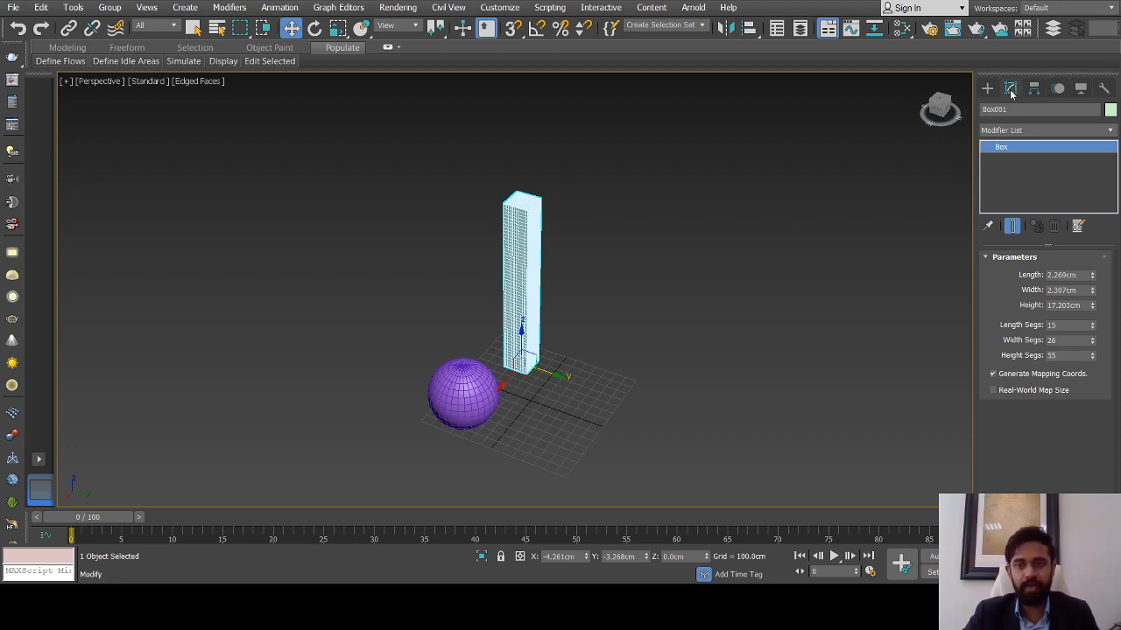
Apply a Bend modifier to the box
click(1108, 131)
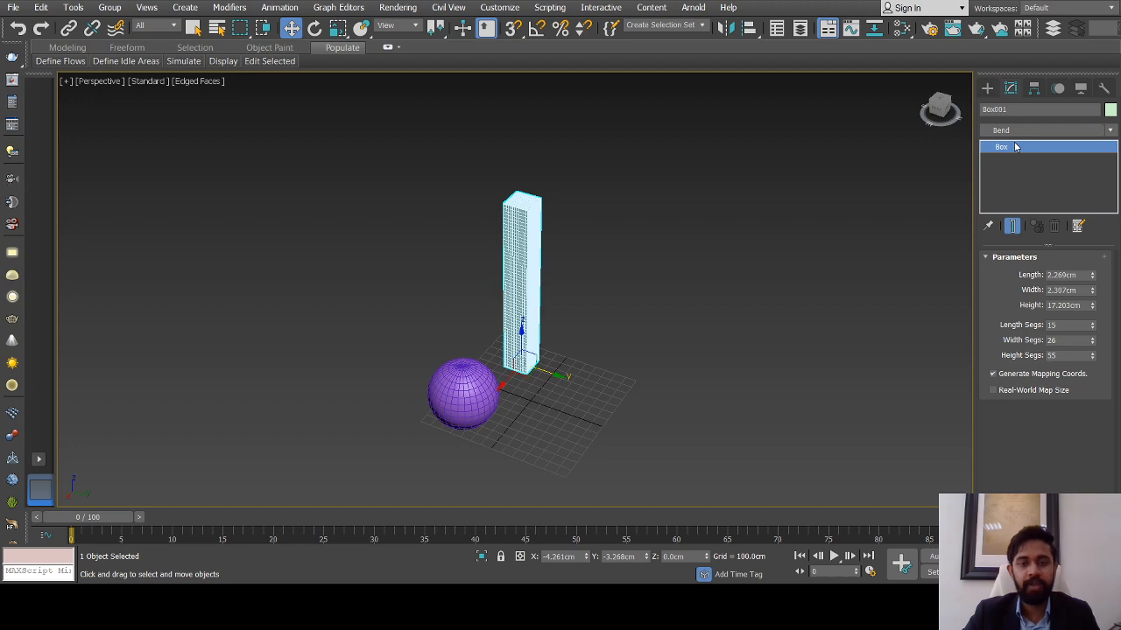
scroll(570, 255, up, 3)
mouse_move(570, 255)
alt+middle_down()
mouse_move(472, 247)
mouse_move(482, 258)
mouse_move(625, 245)
mouse_move(570, 251)
alt+middle_up()
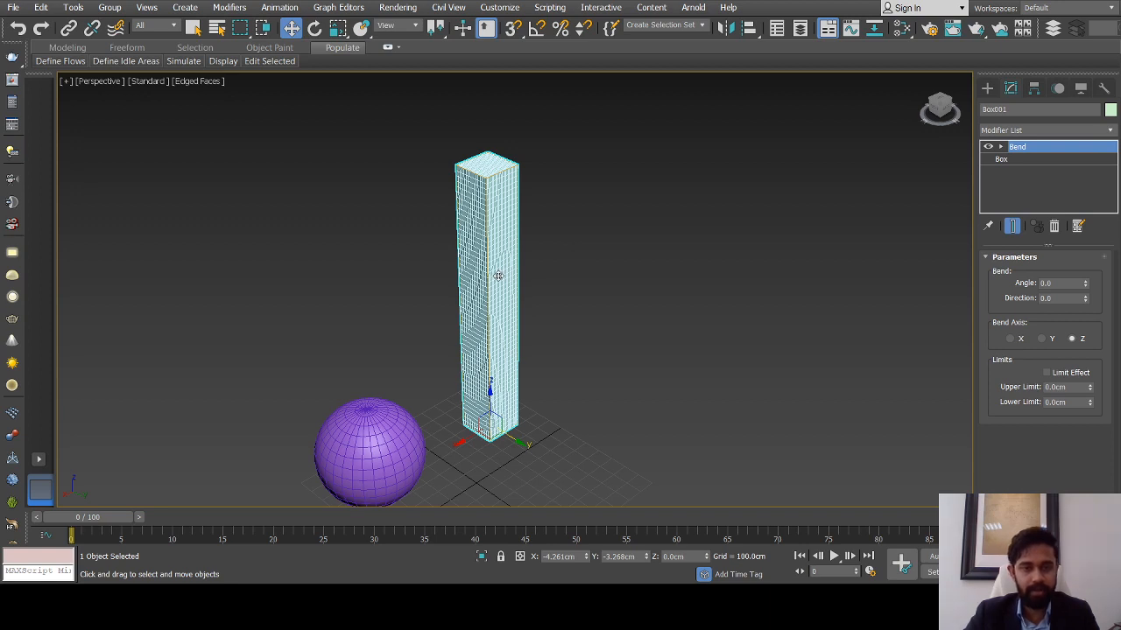
Turn off edged faces and examine the Bend gizmo around the box from top to base
key(F4)
scroll(487, 172, up, 5)
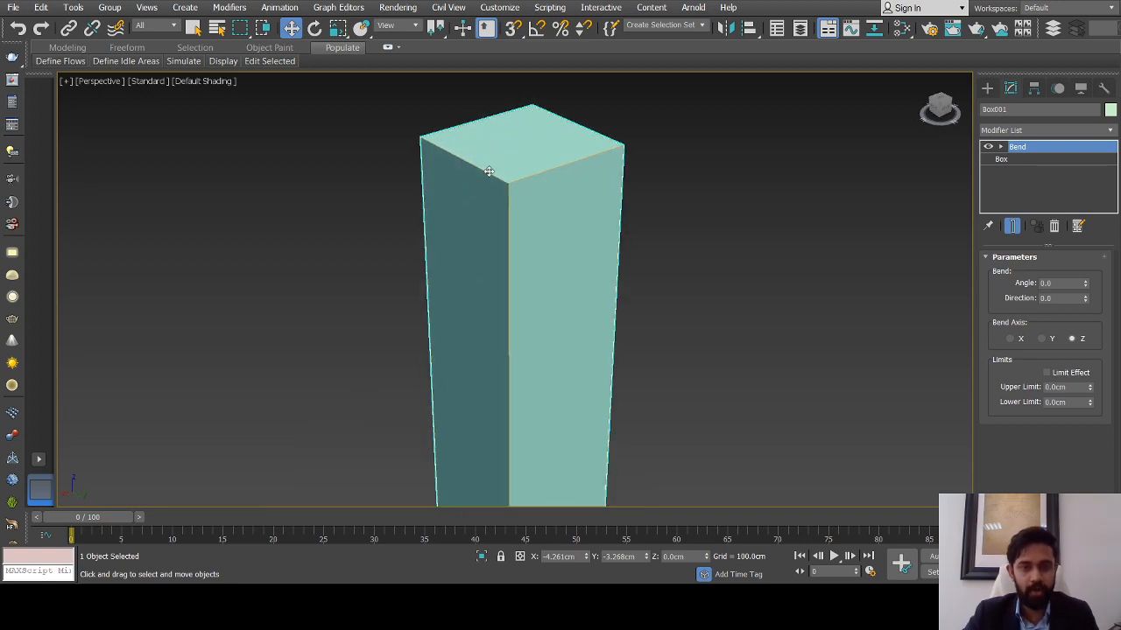
scroll(508, 394, down, 5)
scroll(511, 453, up, 5)
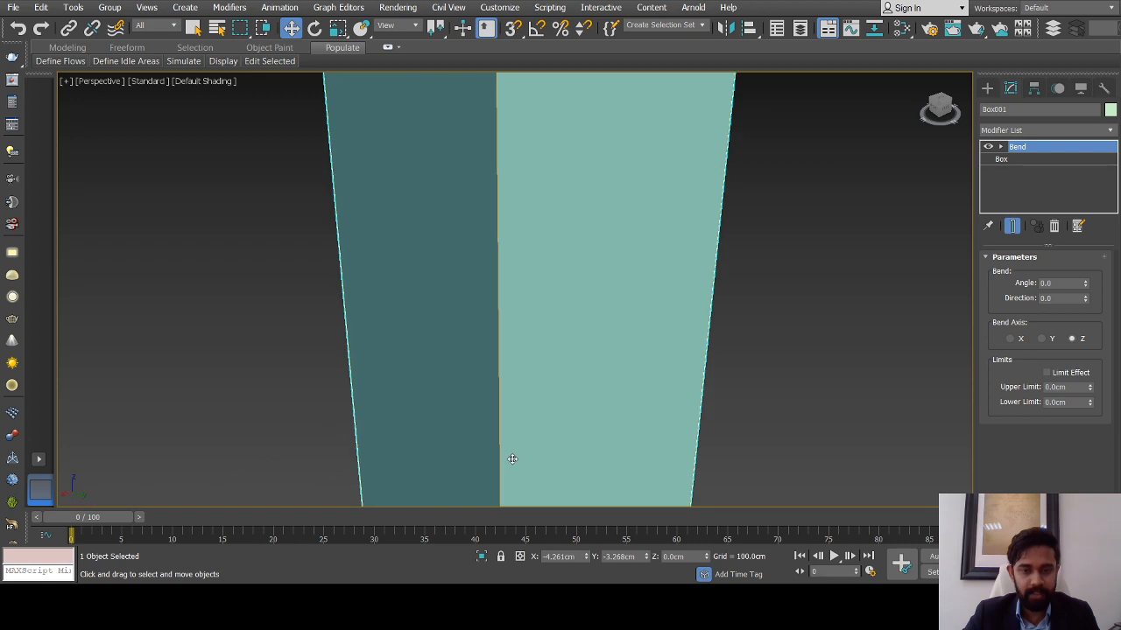
scroll(506, 401, down, 1)
scroll(505, 400, down, 5)
alt+middle_drag(505, 400, 521, 429)
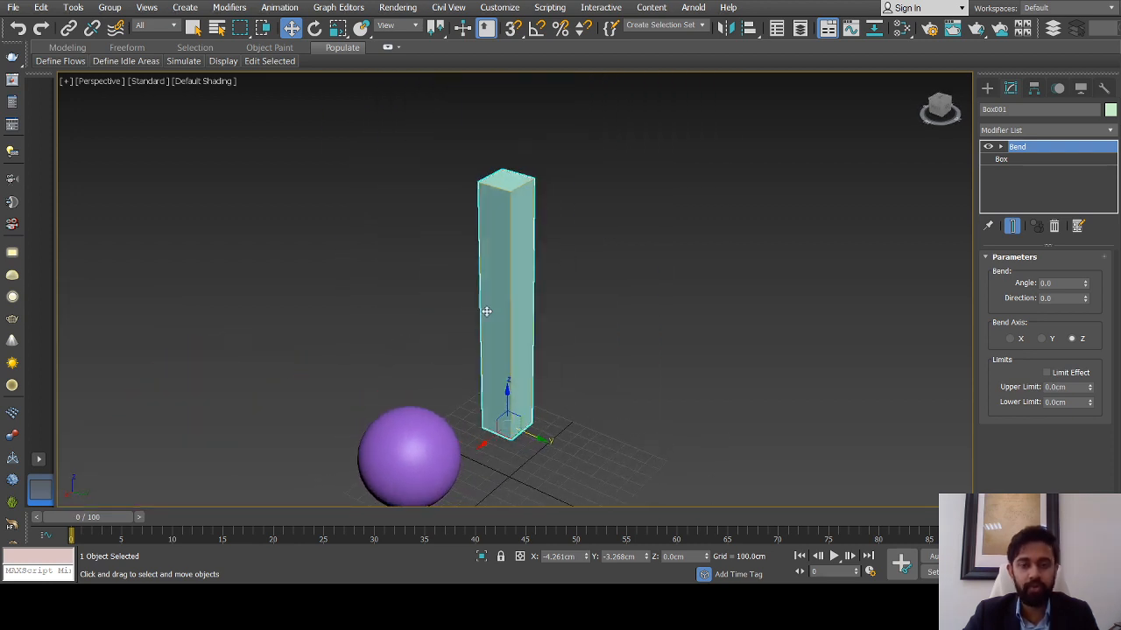
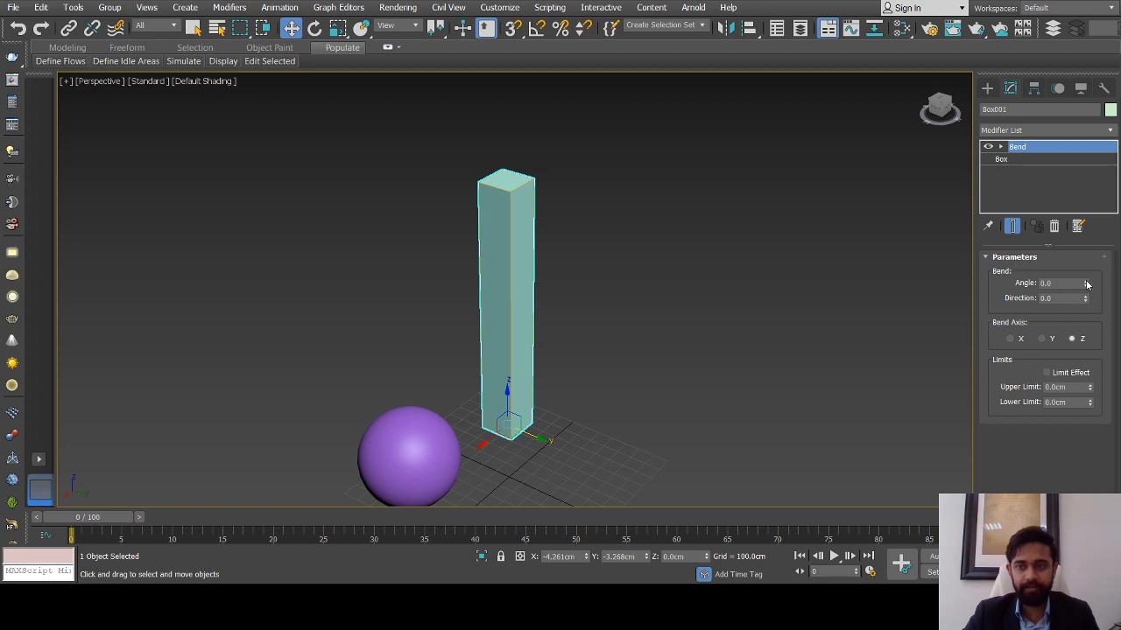
Set the Bend angle to 90 degrees
drag(1086, 285, 1017, 288)
text(90)
key(Return)
Examine the curvature of the bent box up close and from the side
alt+middle_drag(639, 284, 752, 279)
scroll(480, 400, up, 5)
middle_drag(481, 400, 570, 334)
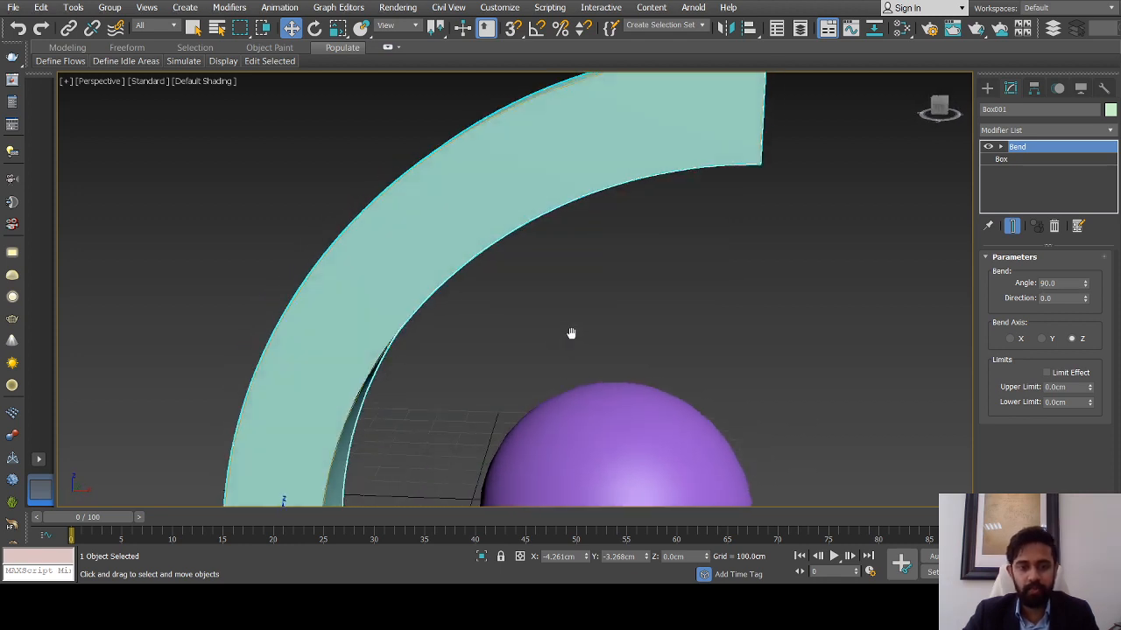
scroll(438, 277, up, 5)
scroll(385, 289, down, 4)
middle_drag(386, 294, 426, 237)
scroll(426, 290, down, 6)
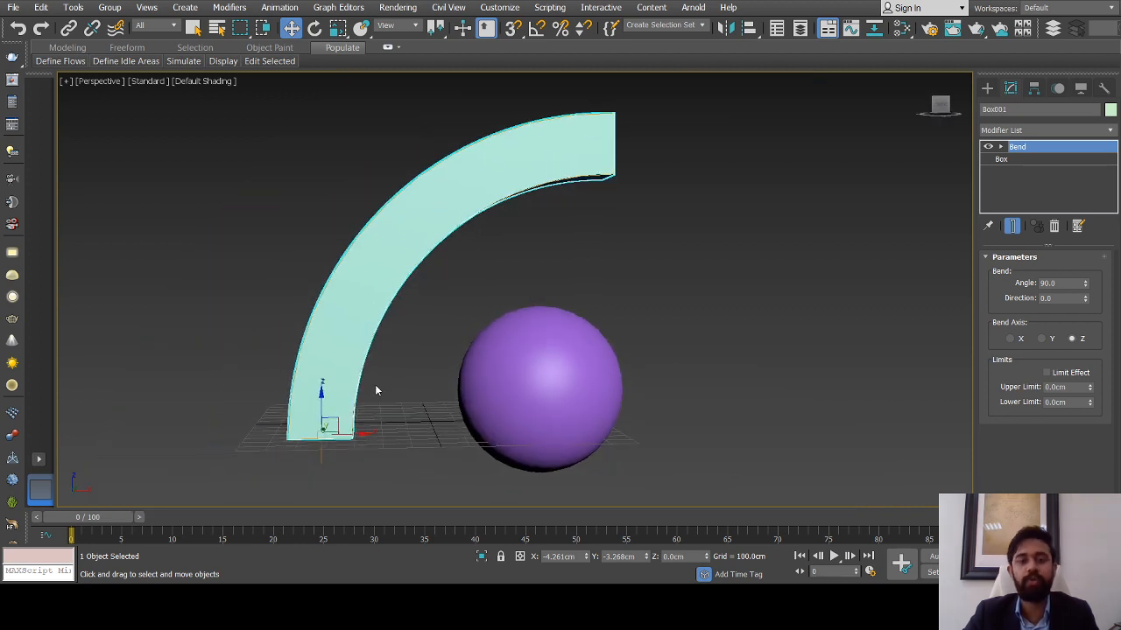
scroll(525, 241, down, 2)
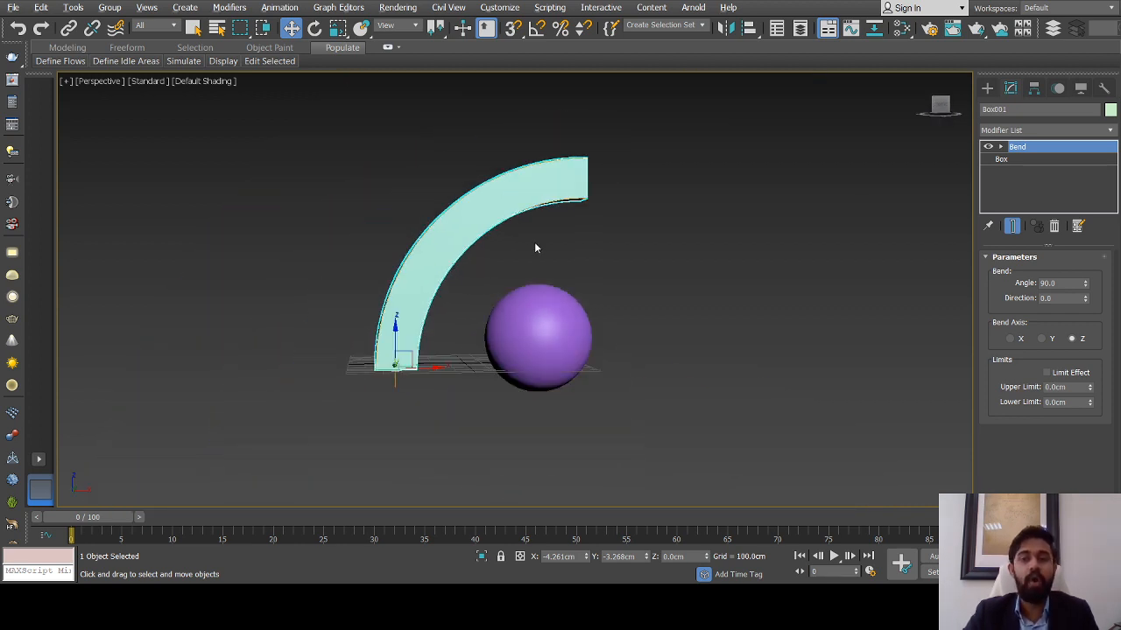
click(940, 104)
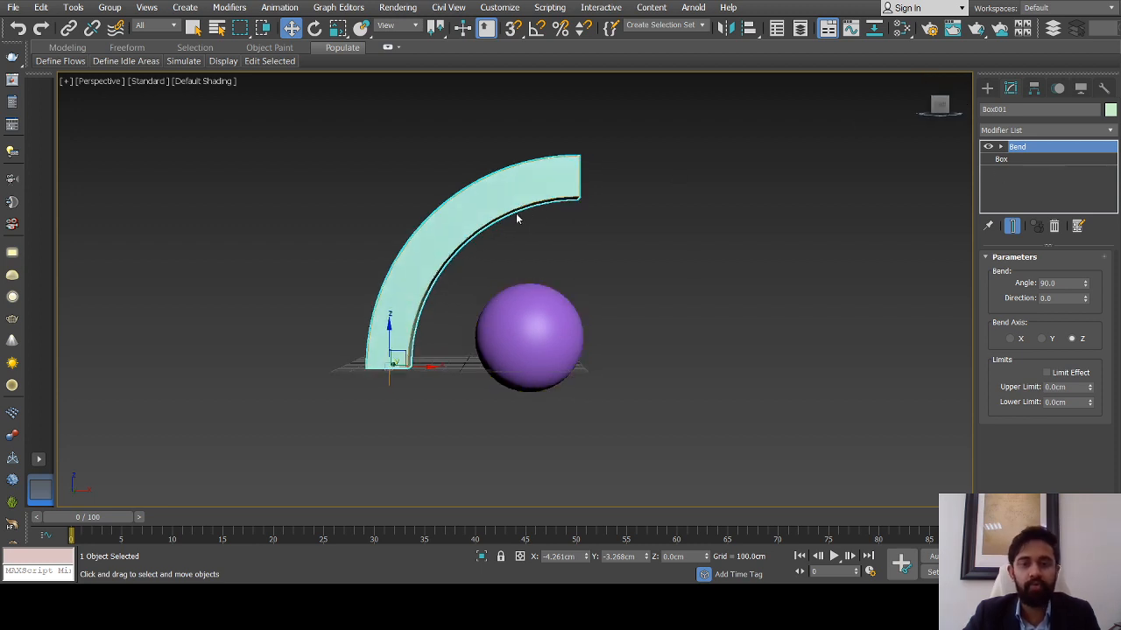
Return to the box's base parameters beneath Bend and reset its length, width and height segments to 1
click(1005, 159)
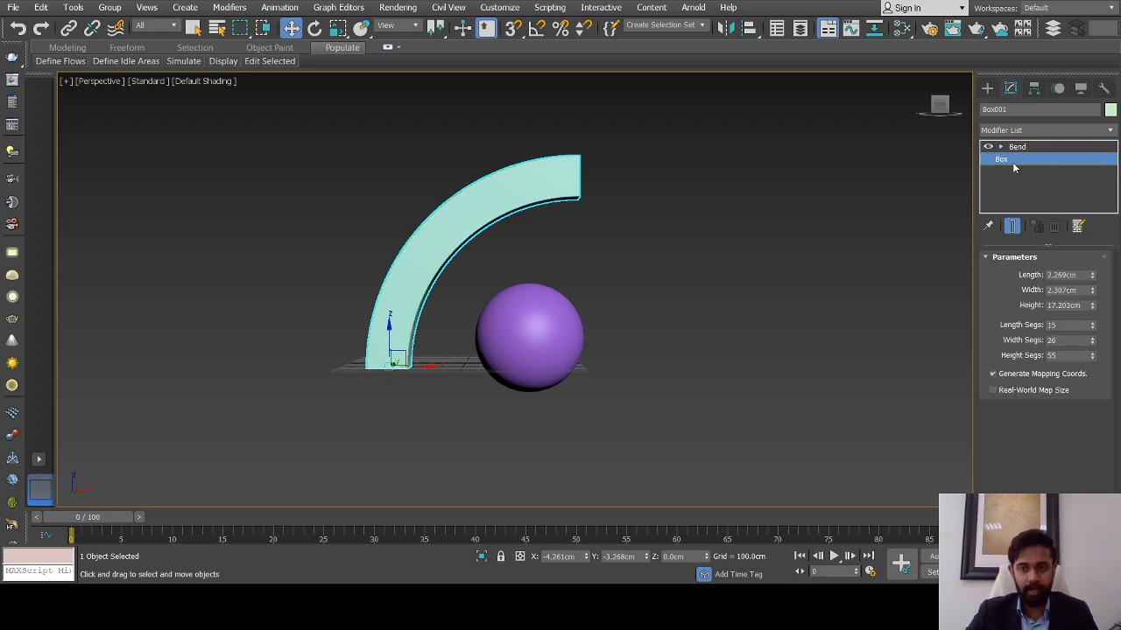
click(1016, 147)
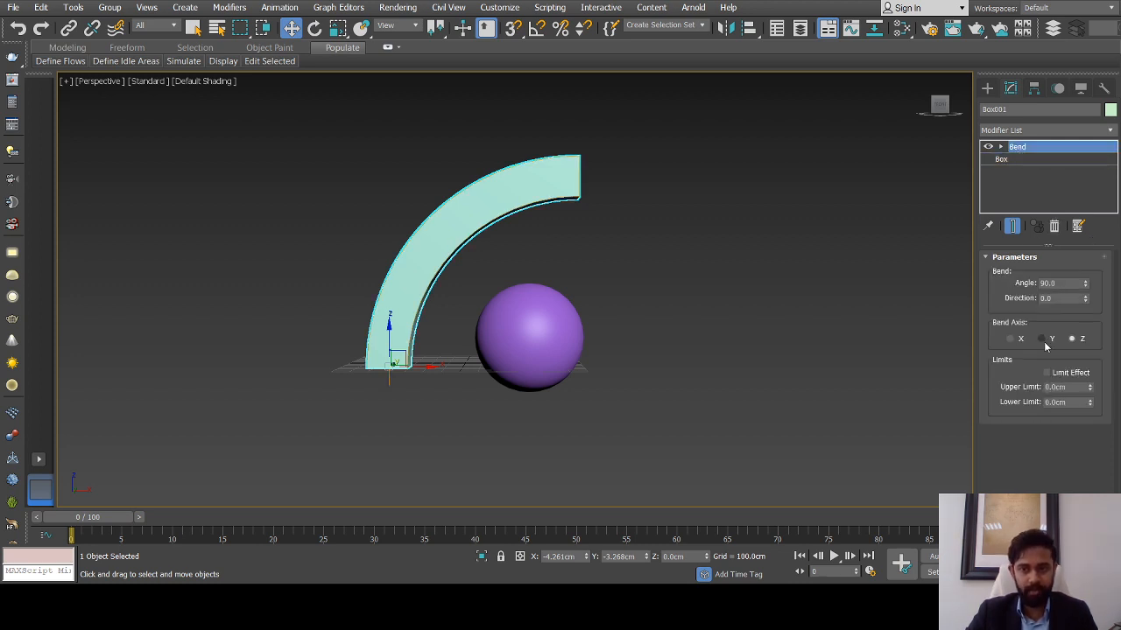
click(1005, 161)
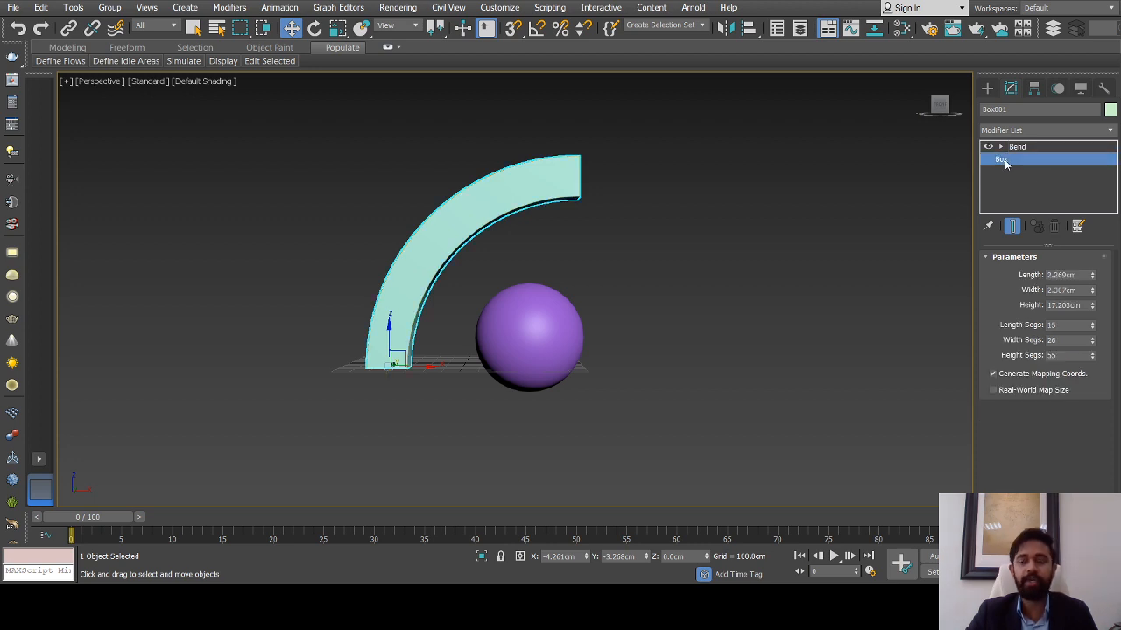
right_click(1093, 327)
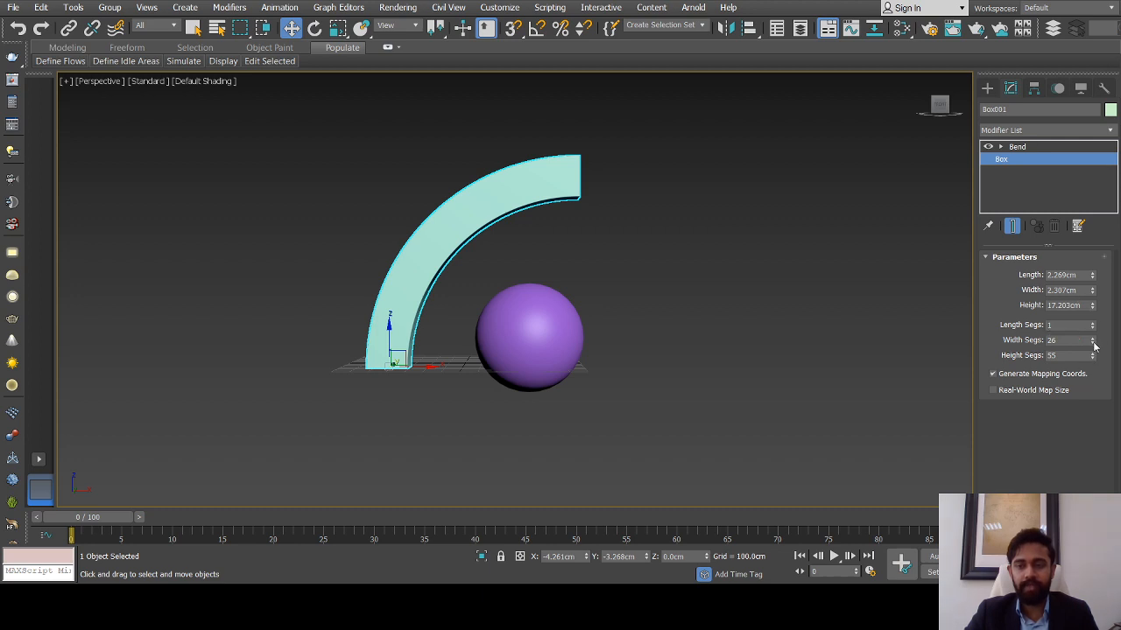
right_click(1093, 341)
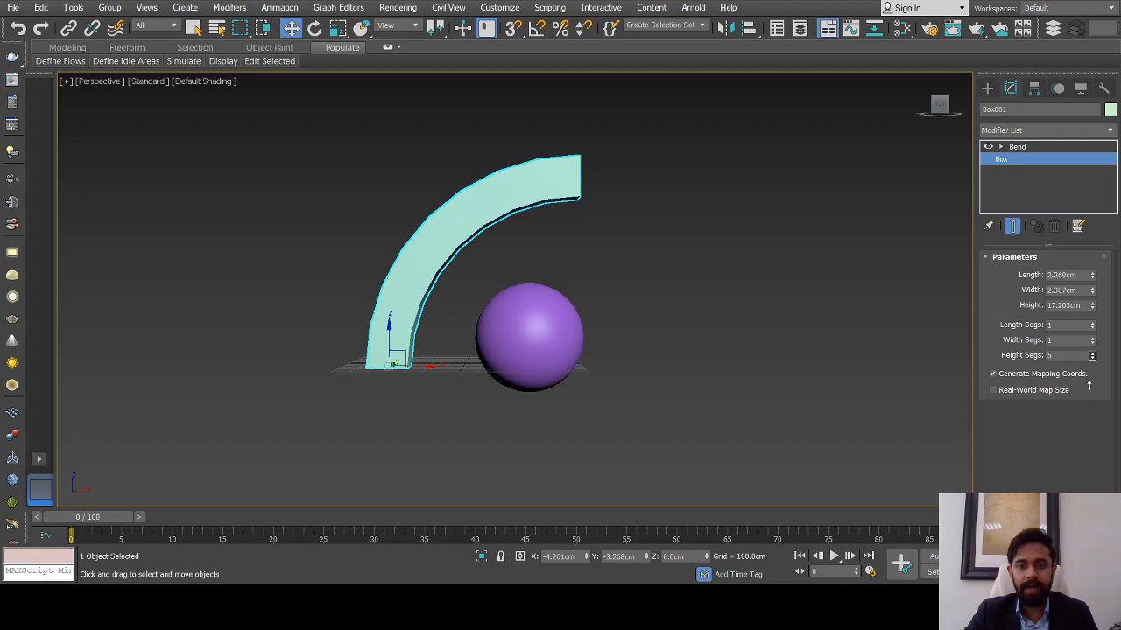
right_click(1091, 355)
Check the single-segment bent box in wireframe, and return to shaded display with edged faces on
key(F3)
scroll(495, 237, up, 4)
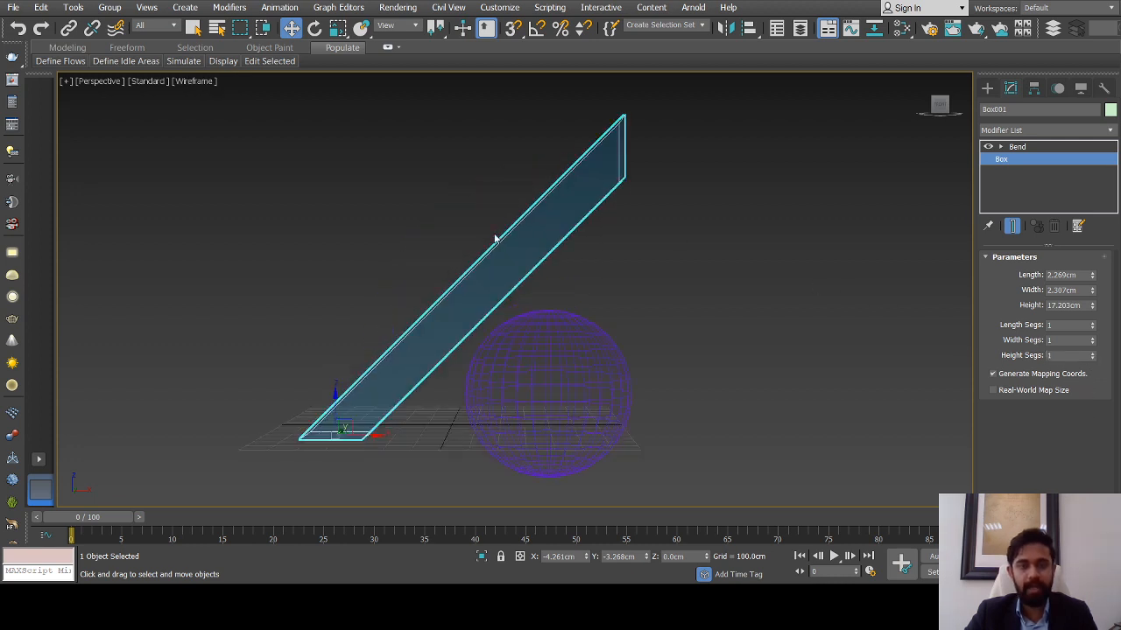
key(F3)
key(F4)
scroll(578, 236, down, 3)
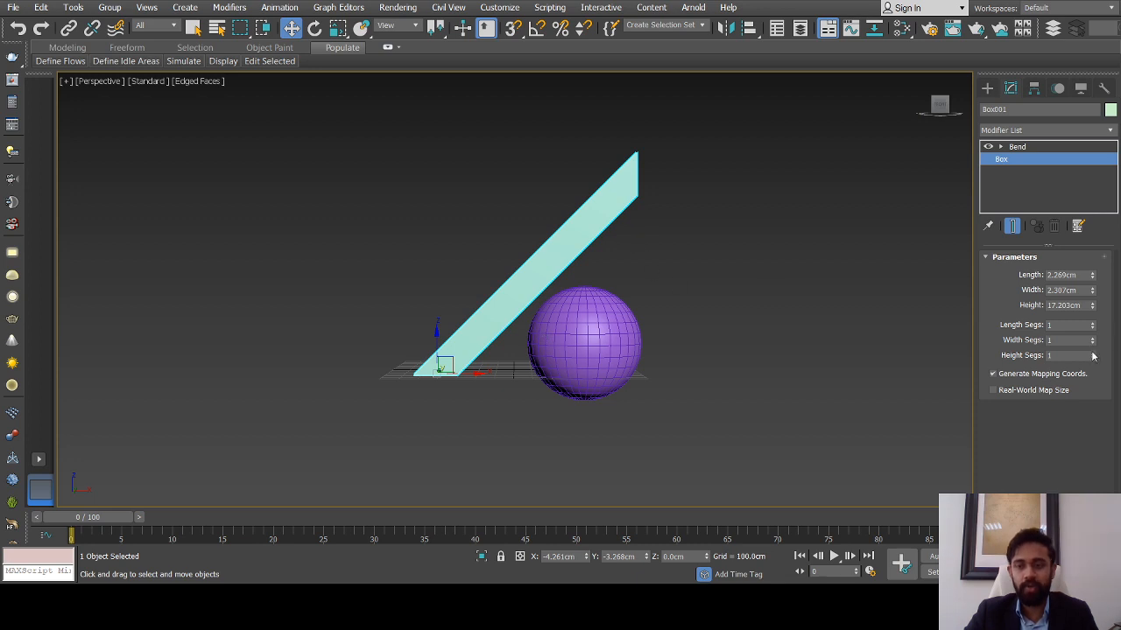
Set the bent box's height segments to 2 and examine the single kink at mid-height up close
scroll(618, 244, up, 2)
scroll(618, 245, down, 2)
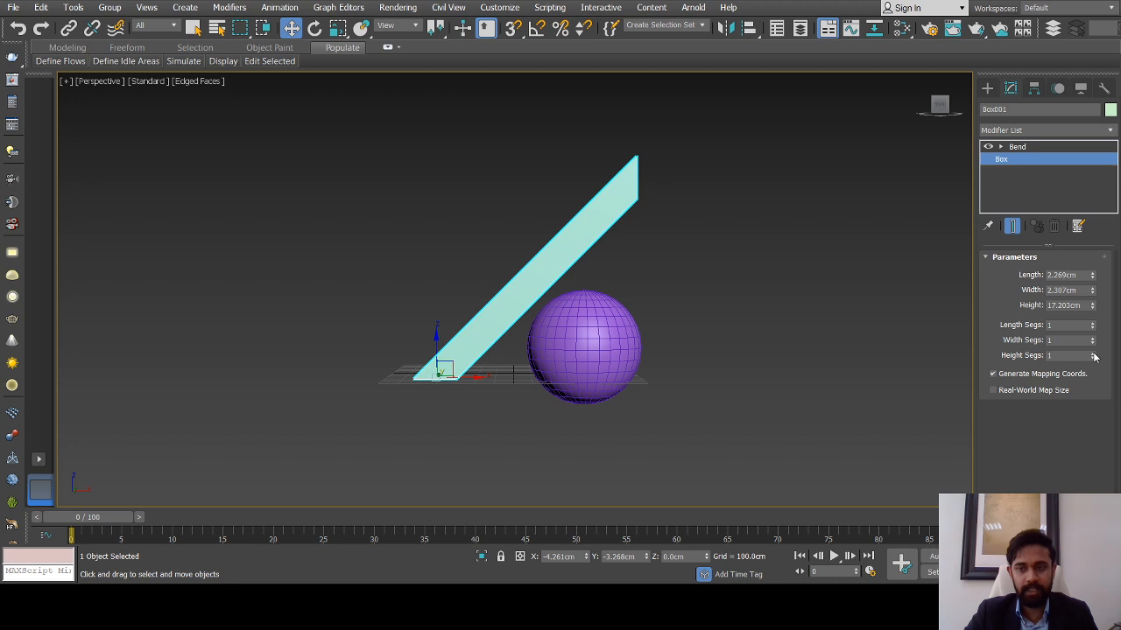
click(1093, 353)
scroll(490, 242, up, 3)
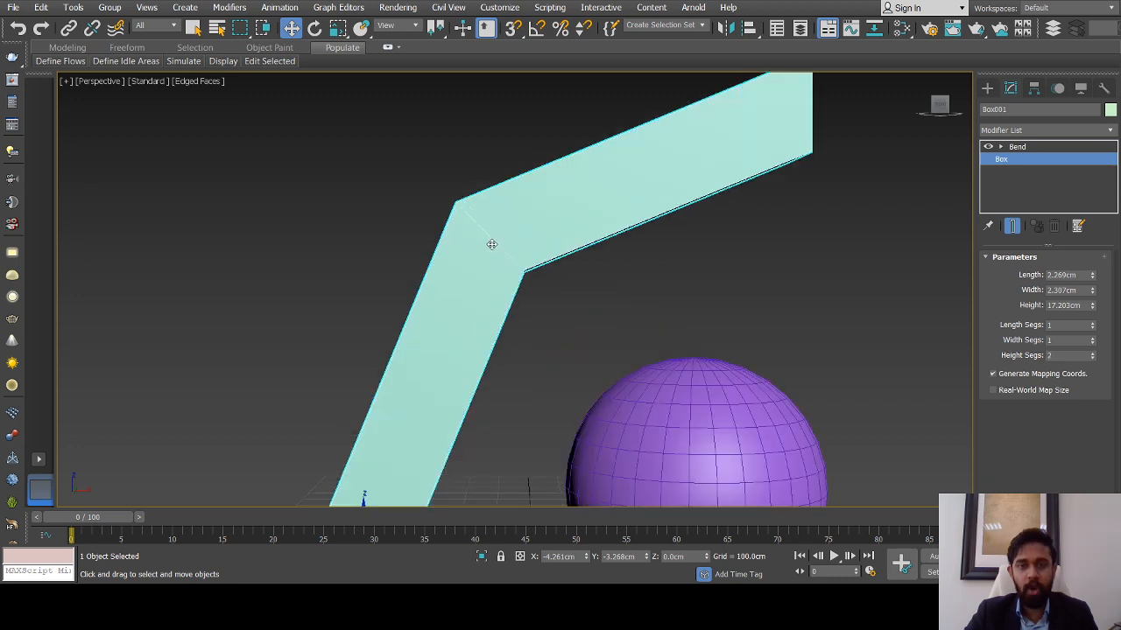
scroll(449, 206, down, 3)
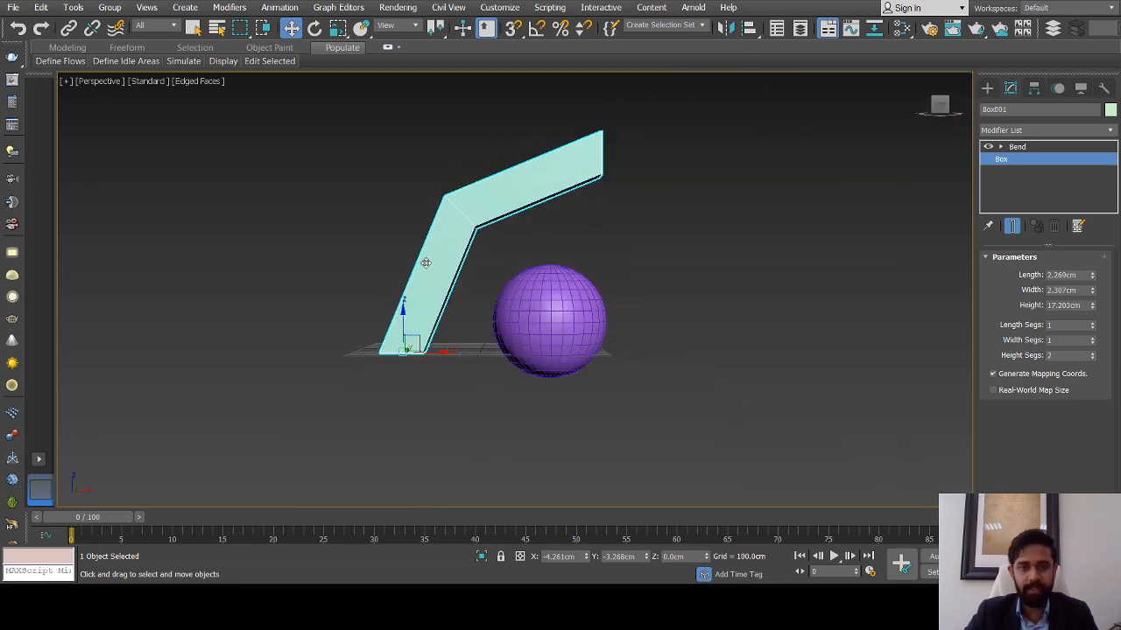
scroll(496, 226, up, 4)
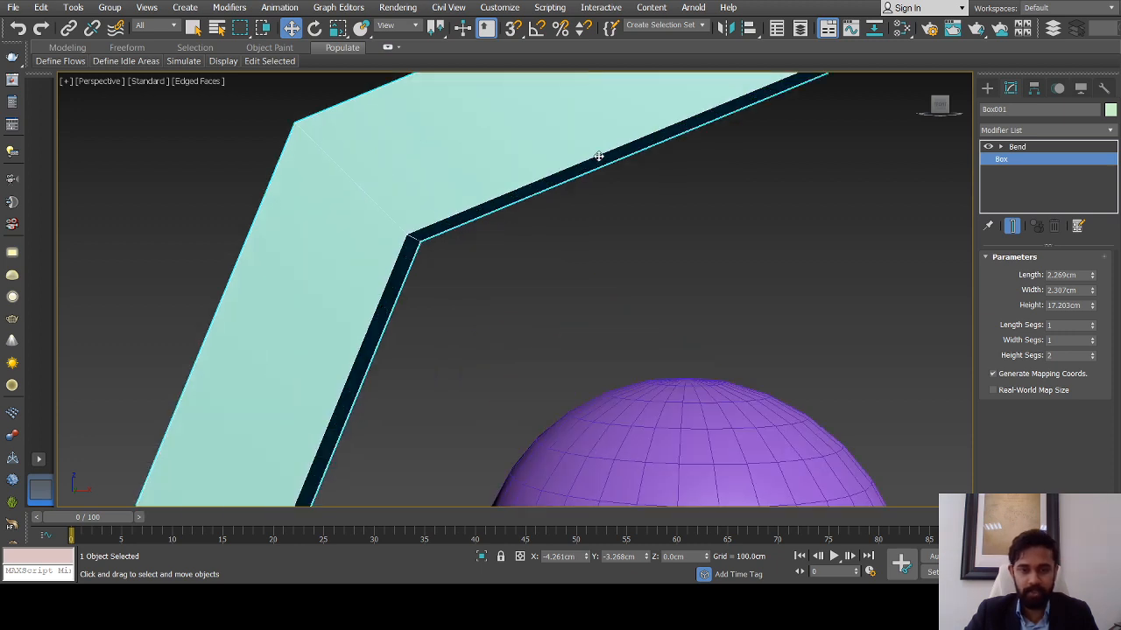
scroll(598, 155, down, 4)
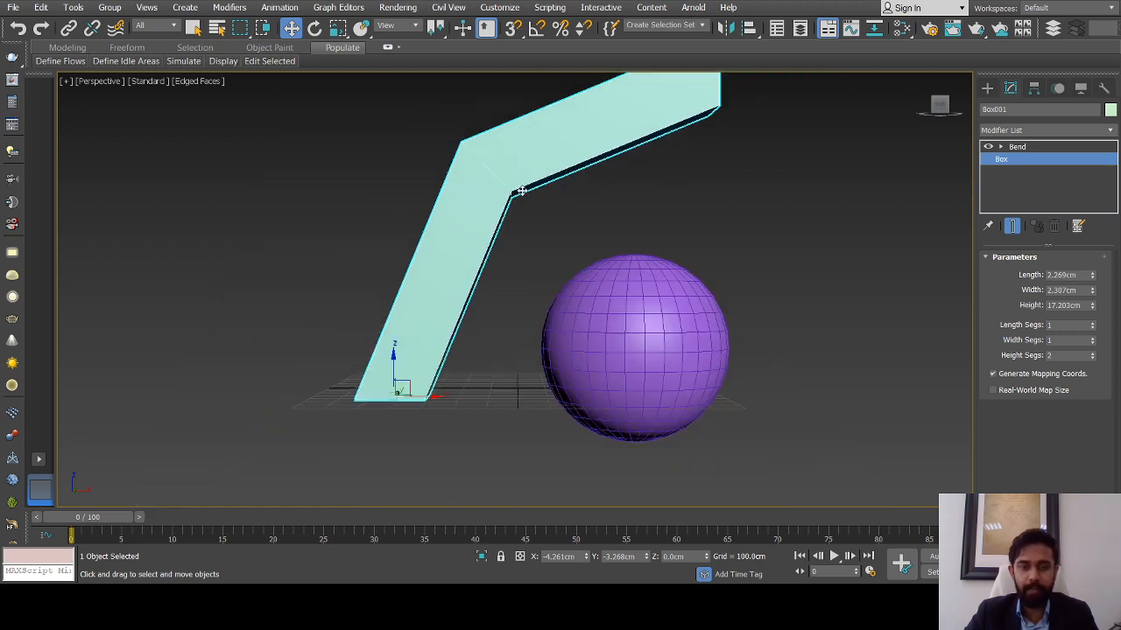
Raise the bent box's height segments to 7 and examine the faceted curve
click(1091, 352)
click(1092, 352)
click(1092, 353)
click(1092, 353)
click(1092, 356)
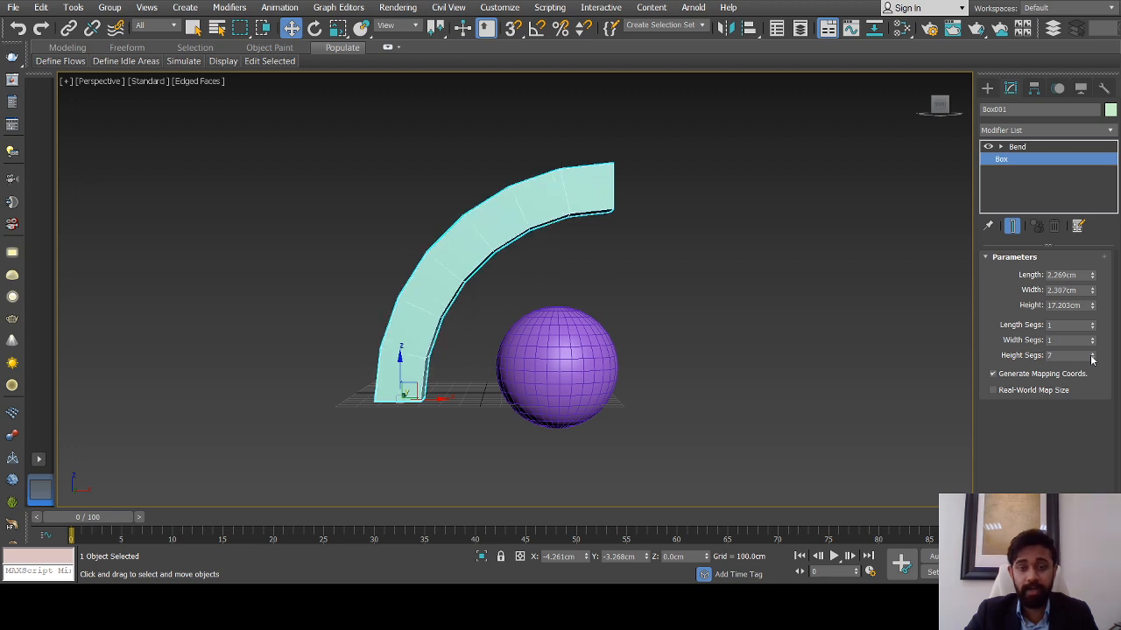
scroll(447, 188, up, 4)
scroll(476, 225, down, 4)
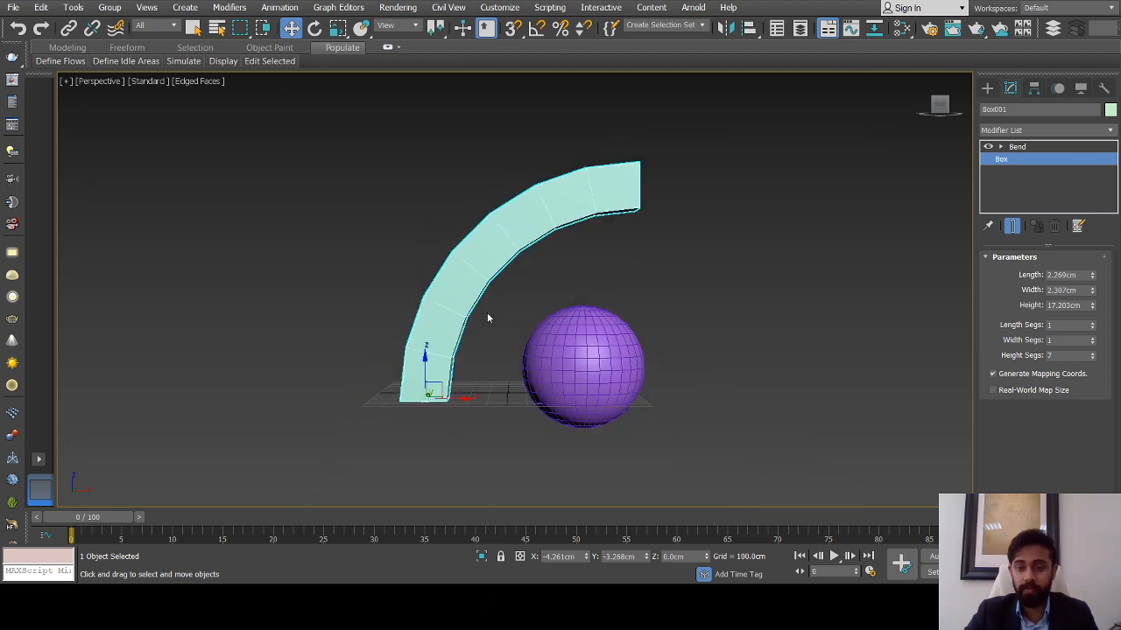
Raise the bent box's height segments to 23 and inspect the curve from several angles
click(1092, 353)
click(1092, 353)
click(1091, 353)
click(1091, 353)
click(1091, 352)
click(1092, 352)
click(1092, 353)
click(1092, 353)
click(1091, 353)
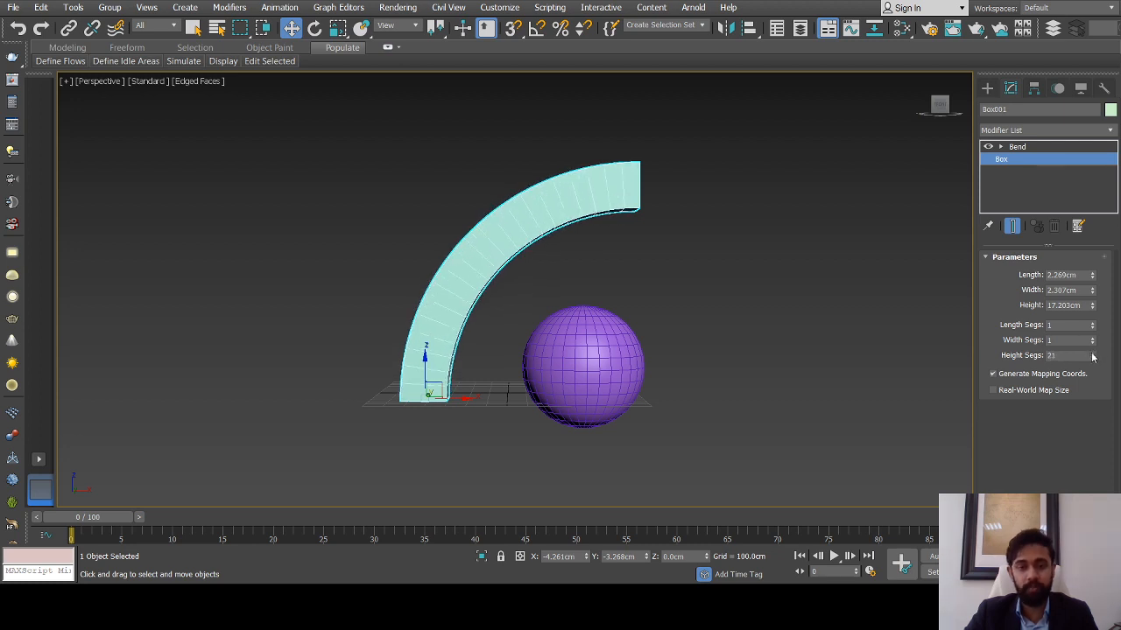
alt+middle_drag(539, 293, 612, 298)
scroll(525, 250, up, 6)
scroll(539, 261, down, 6)
scroll(615, 300, down, 5)
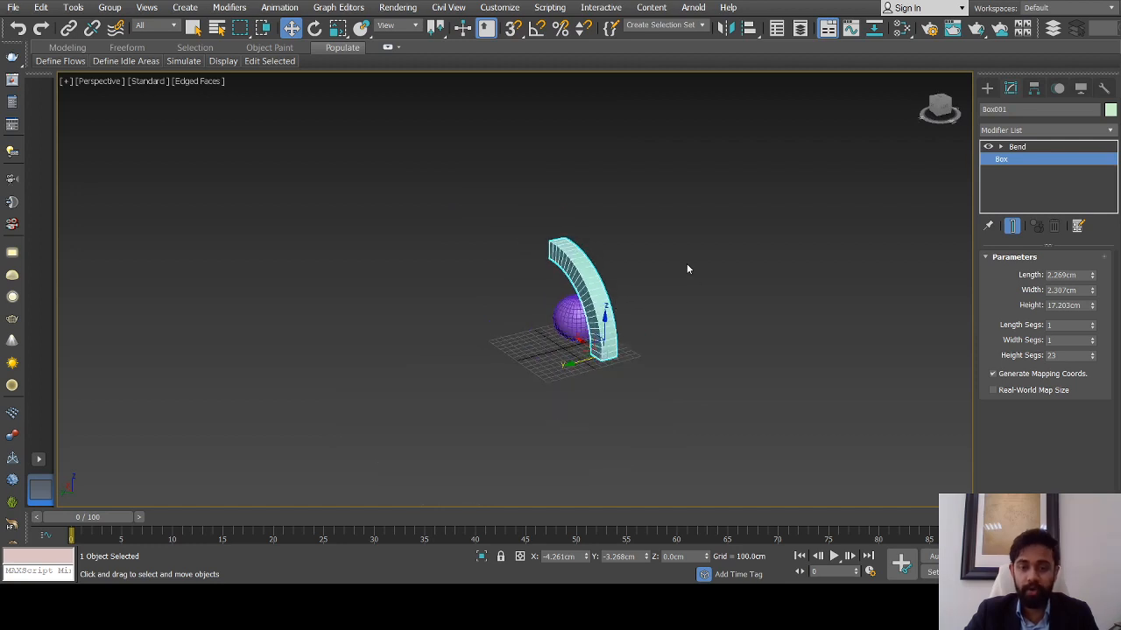
Deselect and reselect the bent box, and examine its segments and curvature at close range and from a distance
click(686, 264)
scroll(593, 315, up, 6)
click(593, 316)
scroll(593, 312, down, 4)
alt+middle_drag(596, 306, 622, 310)
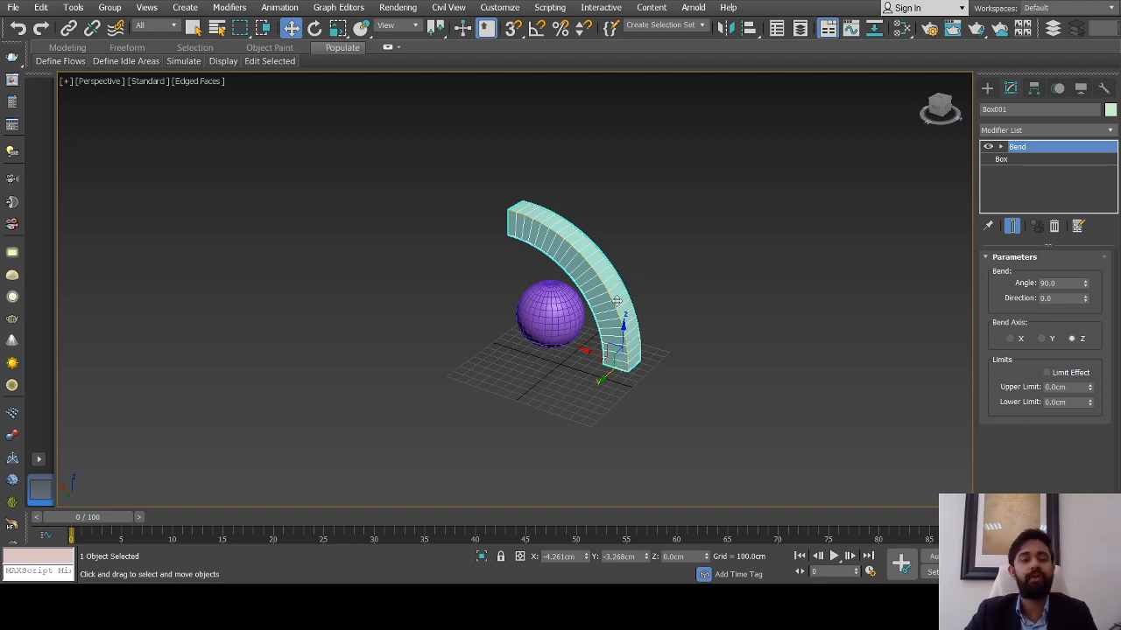
scroll(605, 296, up, 5)
scroll(627, 306, down, 7)
mouse_move(615, 306)
alt+middle_down()
mouse_move(627, 306)
mouse_move(641, 262)
mouse_move(637, 306)
alt+middle_up()
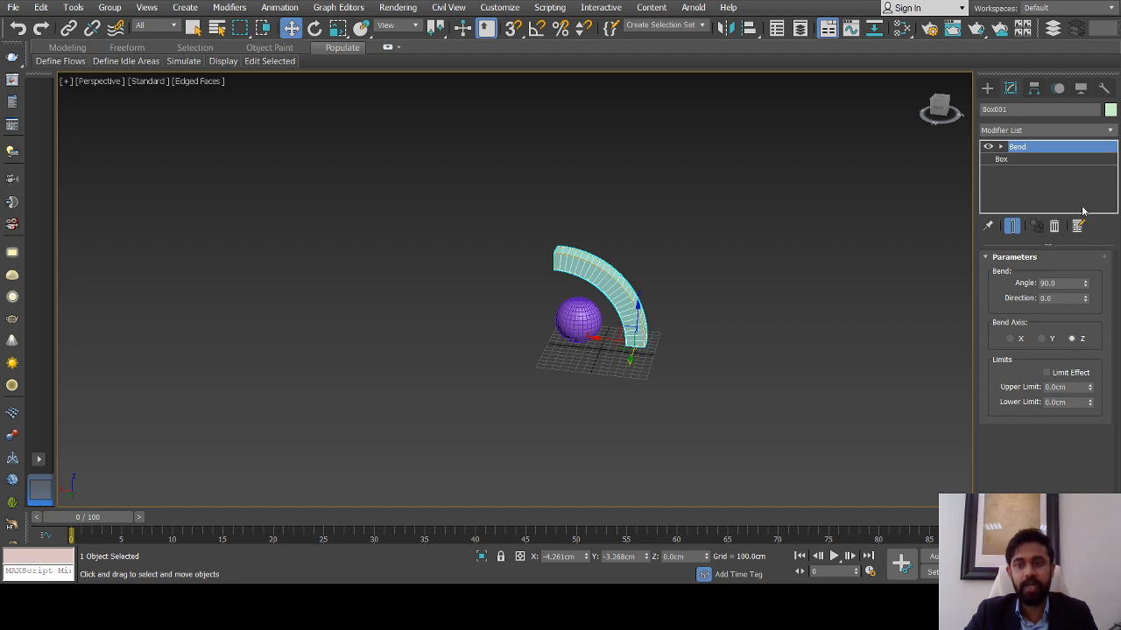
Return to the base box beneath Bend, increase its height segments further and deselect it
click(1003, 160)
drag(1094, 353, 1085, 327)
click(710, 278)
alt+middle_drag(670, 321, 665, 338)
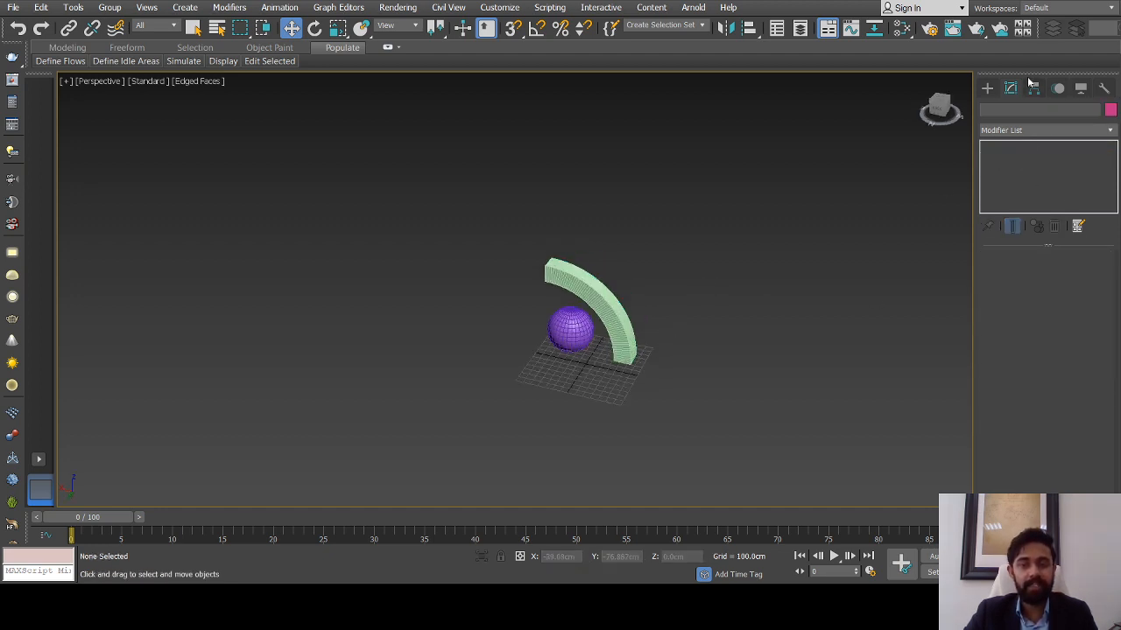
Create an upright box in front of the bent one, about 6.6 cm wide and 21 cm high, and inspect its segments
click(987, 89)
click(1014, 172)
drag(560, 372, 577, 377)
click(533, 216)
alt+middle_drag(613, 324, 634, 365)
right_click(585, 330)
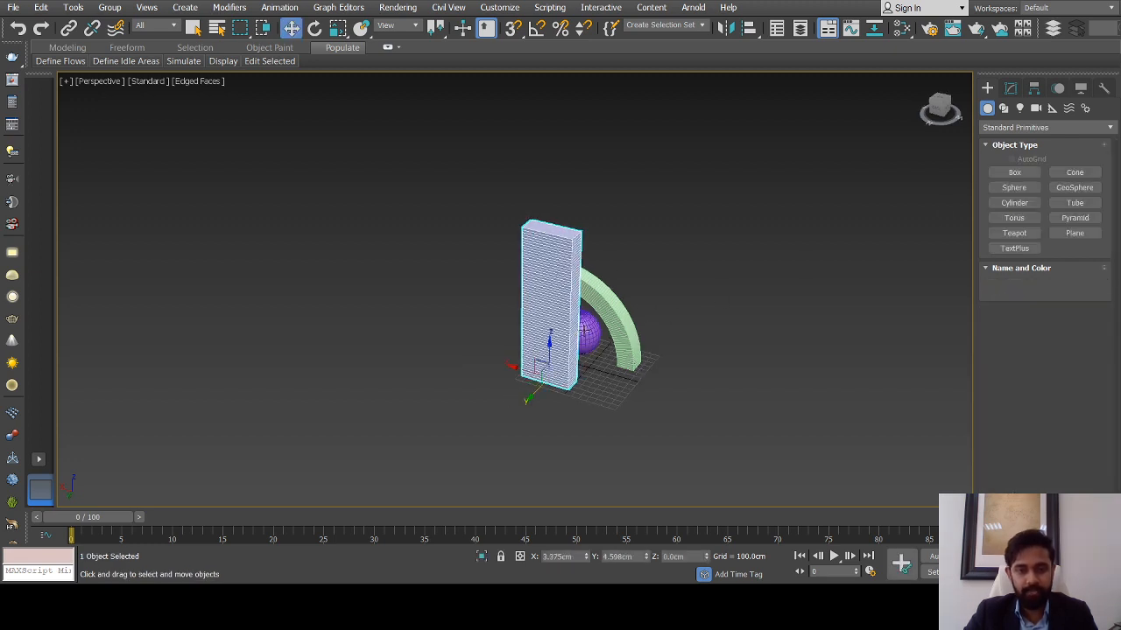
scroll(583, 330, up, 5)
scroll(534, 350, down, 5)
Reset the new upright box's height segments to 1 and delete the box
click(1010, 89)
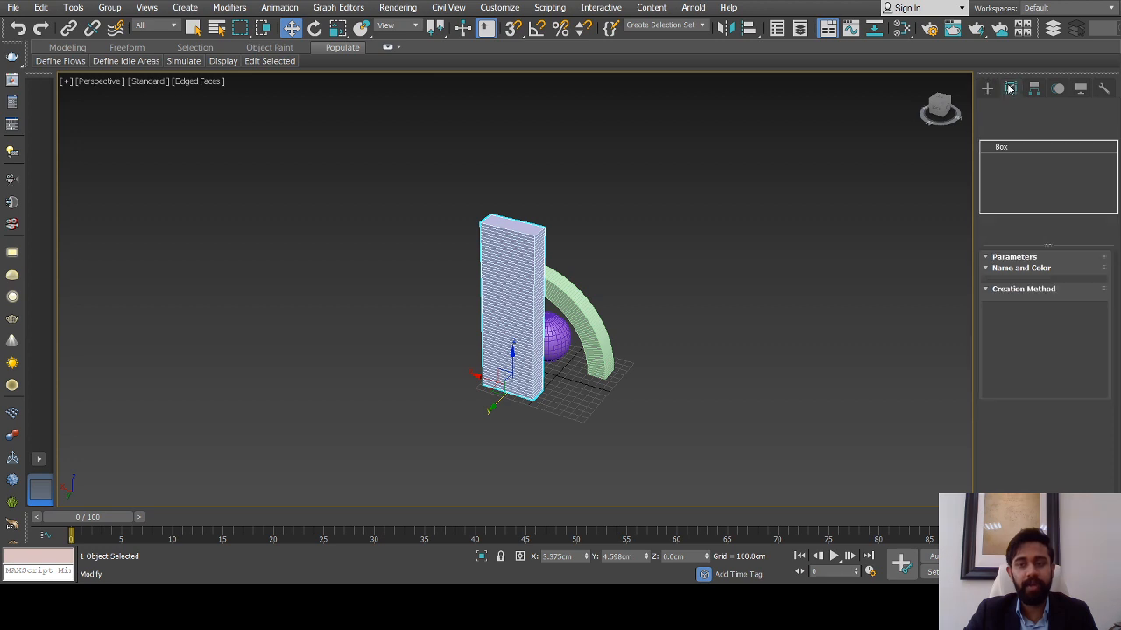
right_click(1091, 357)
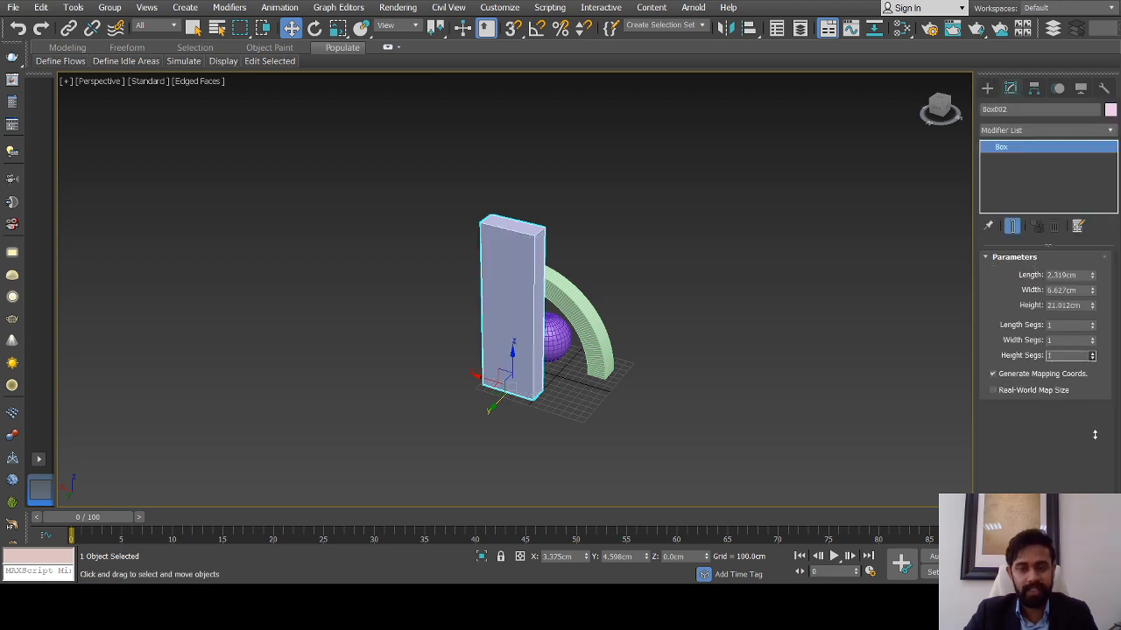
key(Delete)
Select the bent box again and examine its densely segmented curve
click(581, 376)
scroll(580, 375, up, 5)
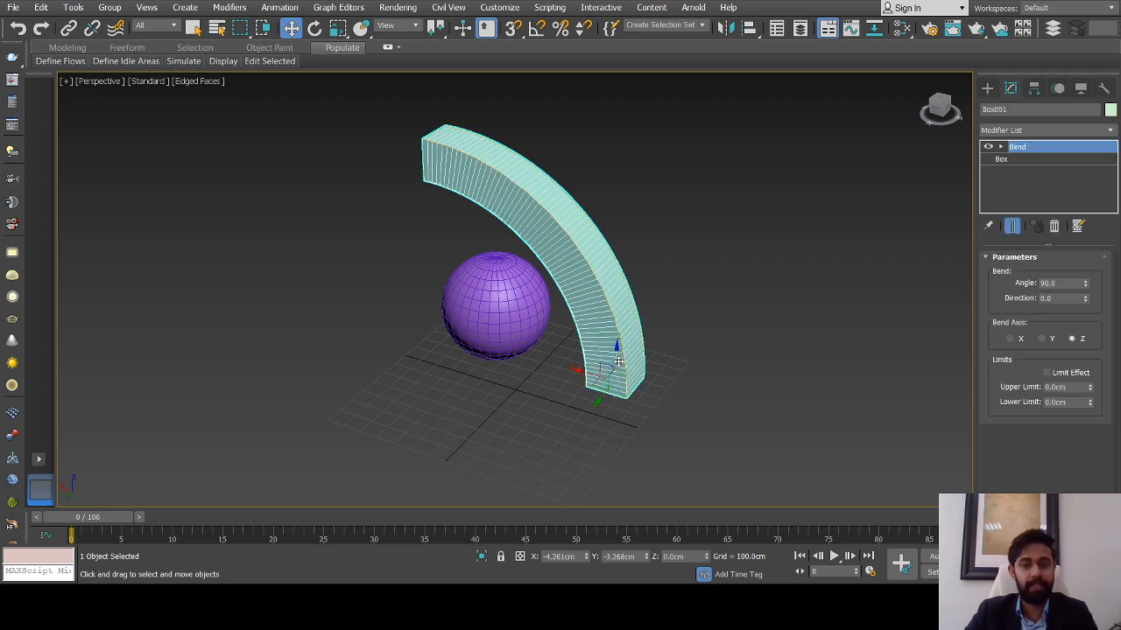
middle_drag(616, 353, 574, 293)
scroll(611, 350, down, 3)
scroll(620, 335, down, 3)
scroll(627, 338, up, 4)
scroll(563, 293, down, 3)
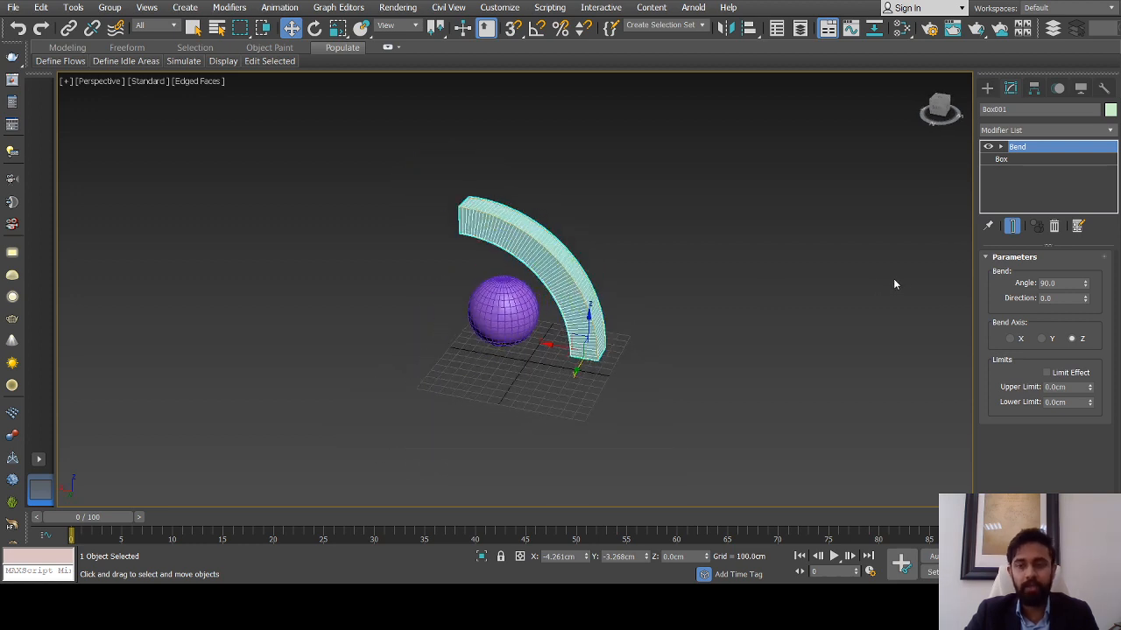
Set the base box's height segments beneath Bend to 50 and inspect the curve from close up and around
click(987, 88)
click(1010, 89)
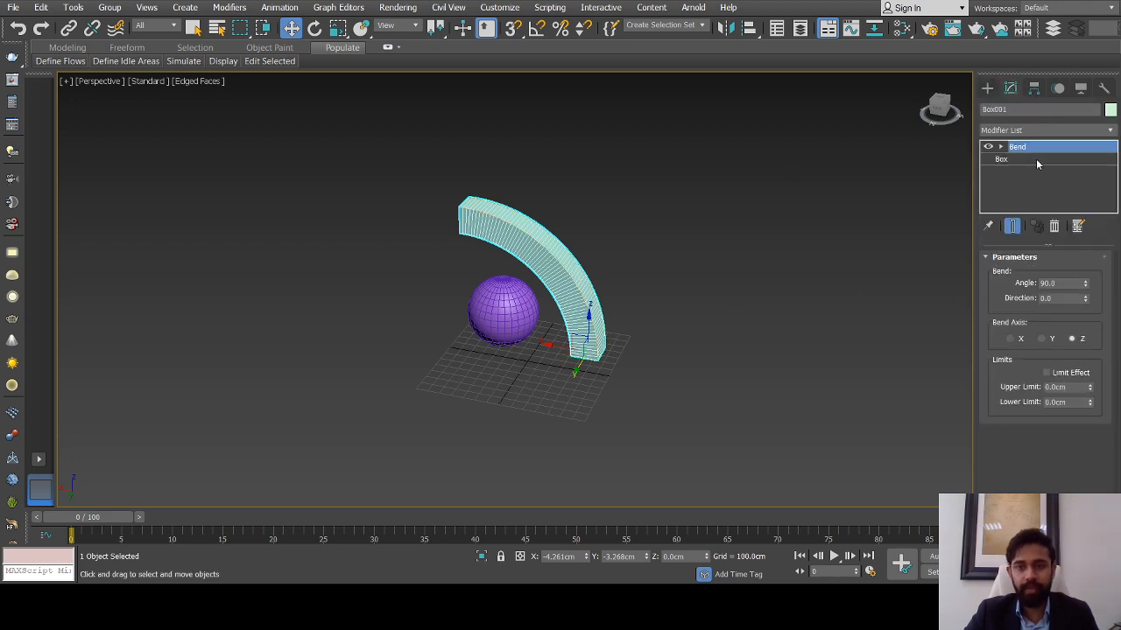
click(1007, 159)
double_click(1066, 356)
text(50)
key(Return)
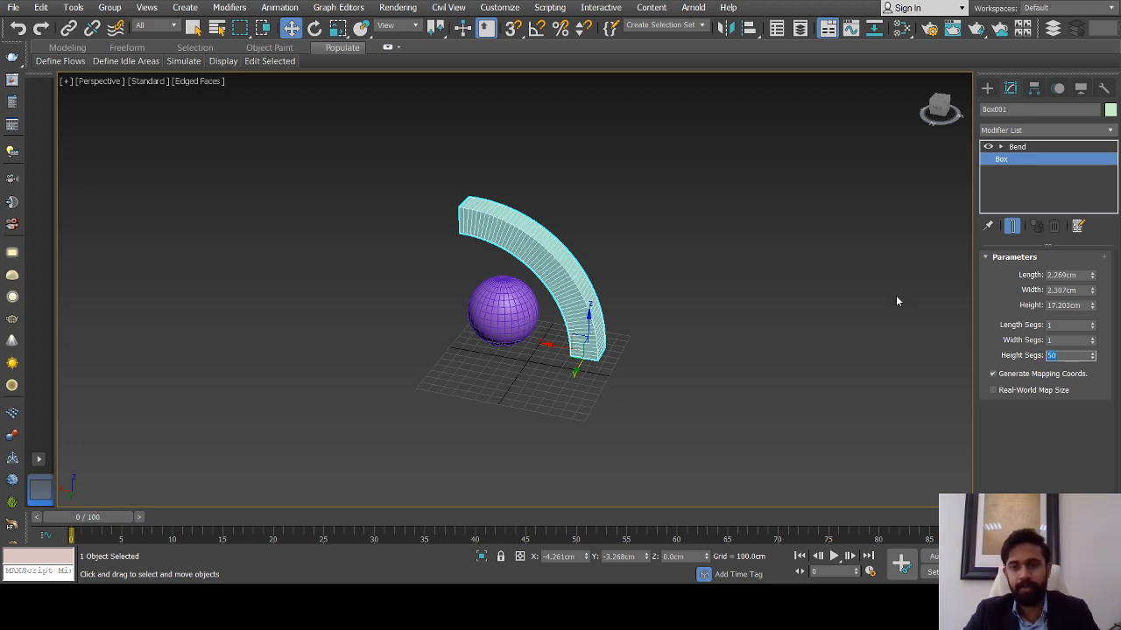
alt+middle_drag(738, 295, 538, 266)
scroll(535, 260, up, 6)
scroll(463, 351, down, 6)
alt+middle_drag(463, 350, 541, 405)
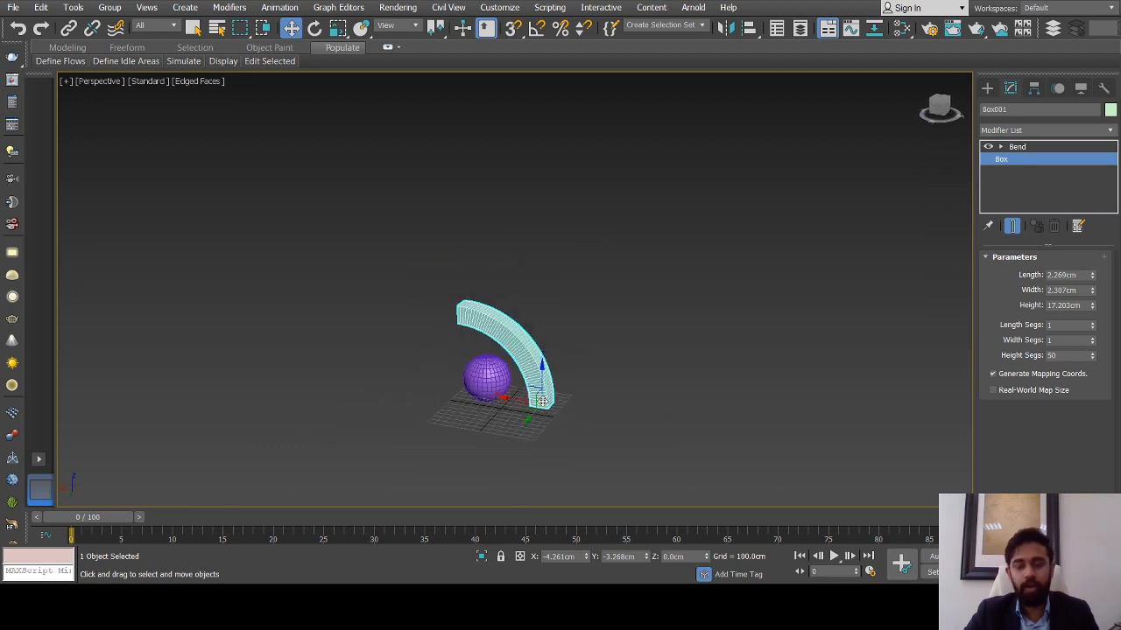
Delete the bent box and select the sphere
key(Delete)
scroll(488, 391, up, 5)
click(534, 390)
scroll(558, 385, down, 6)
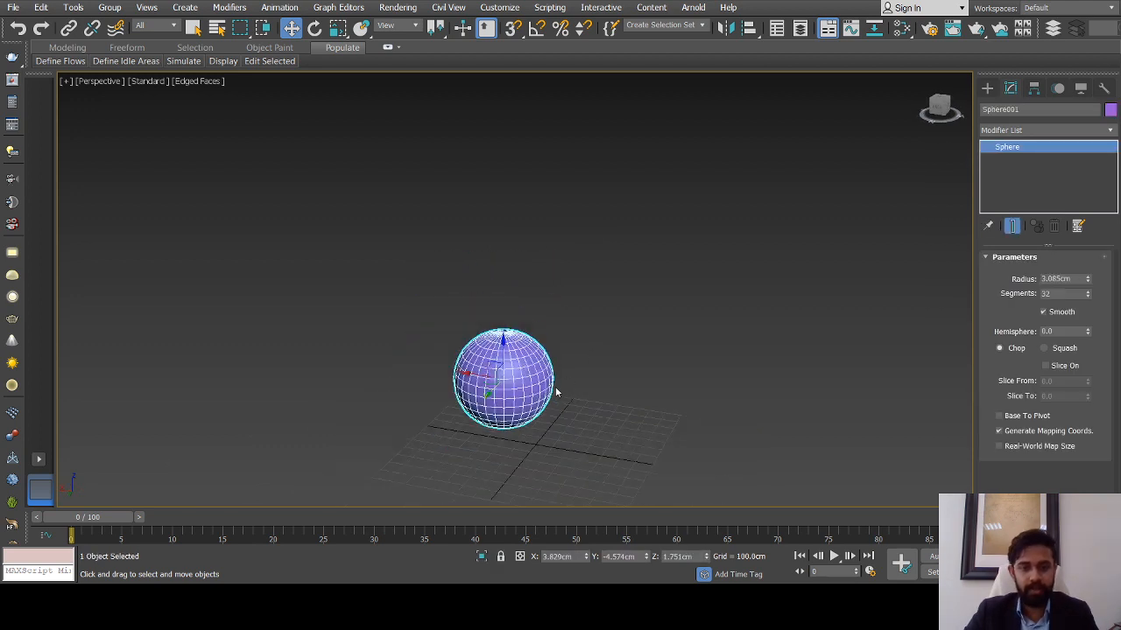
Create a tall box beside the sphere, about 4.3 cm long, 5.1 cm wide and 32.4 cm high
click(988, 89)
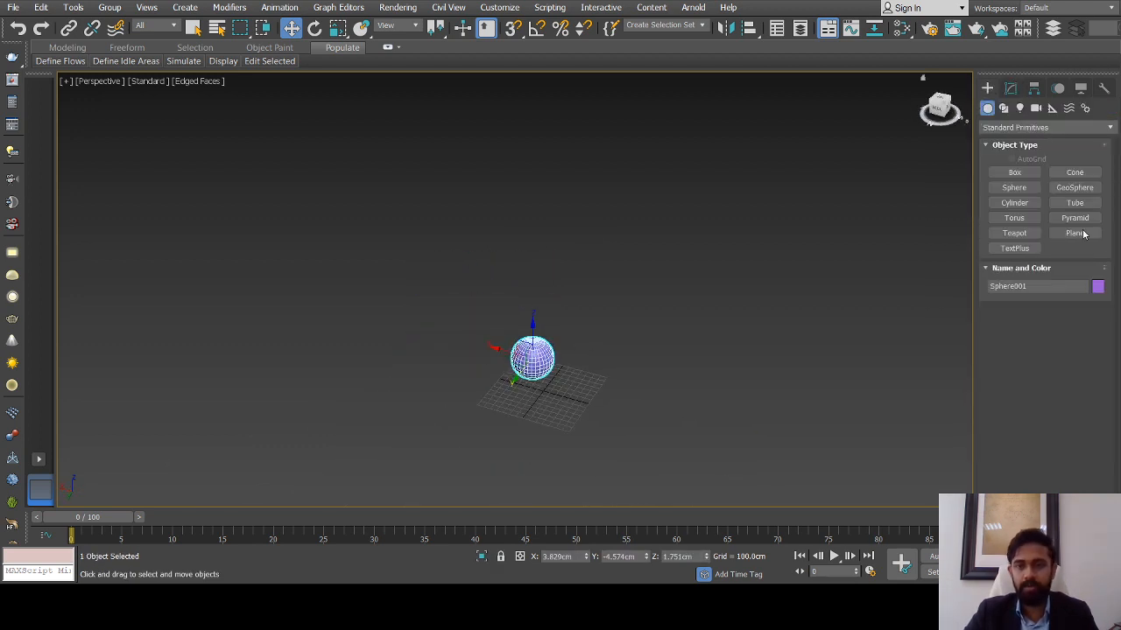
click(1014, 172)
mouse_move(523, 401)
mouse_down()
mouse_move(557, 401)
mouse_move(537, 394)
mouse_up()
alt+middle_drag(561, 309, 531, 335)
scroll(566, 390, down, 3)
scroll(563, 338, up, 3)
Create a long low box on the sphere's other side, about 36 cm long, 2.4 cm wide and 4.1 cm high
drag(513, 341, 769, 317)
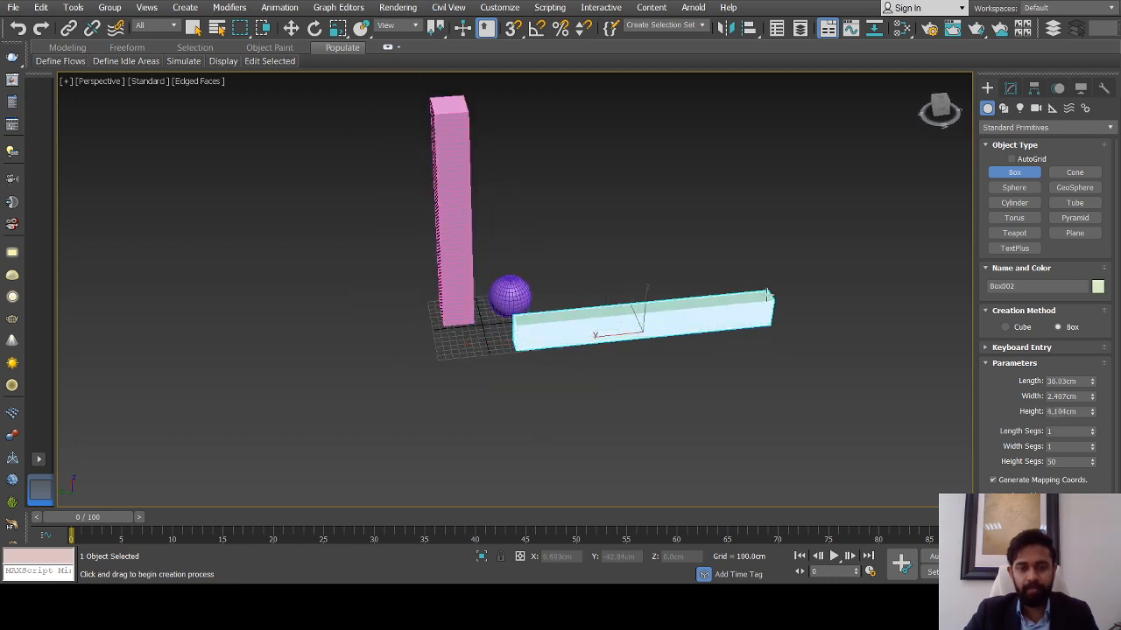
alt+middle_drag(540, 337, 490, 312)
key(w)
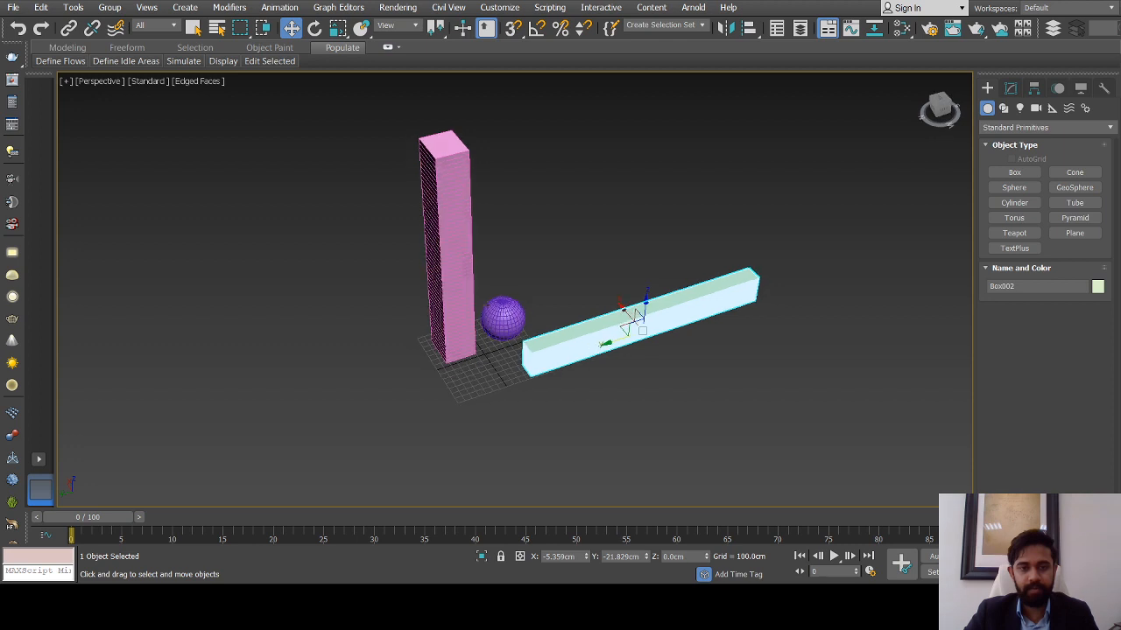
Apply the Bend modifier to the tall box
click(449, 290)
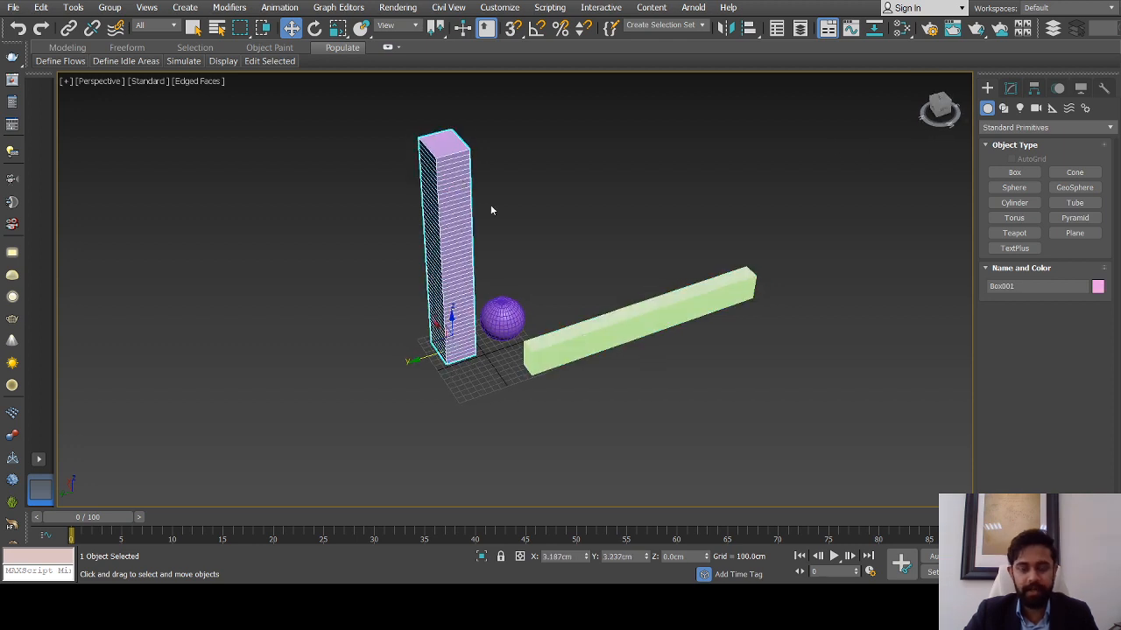
click(1010, 88)
click(1106, 129)
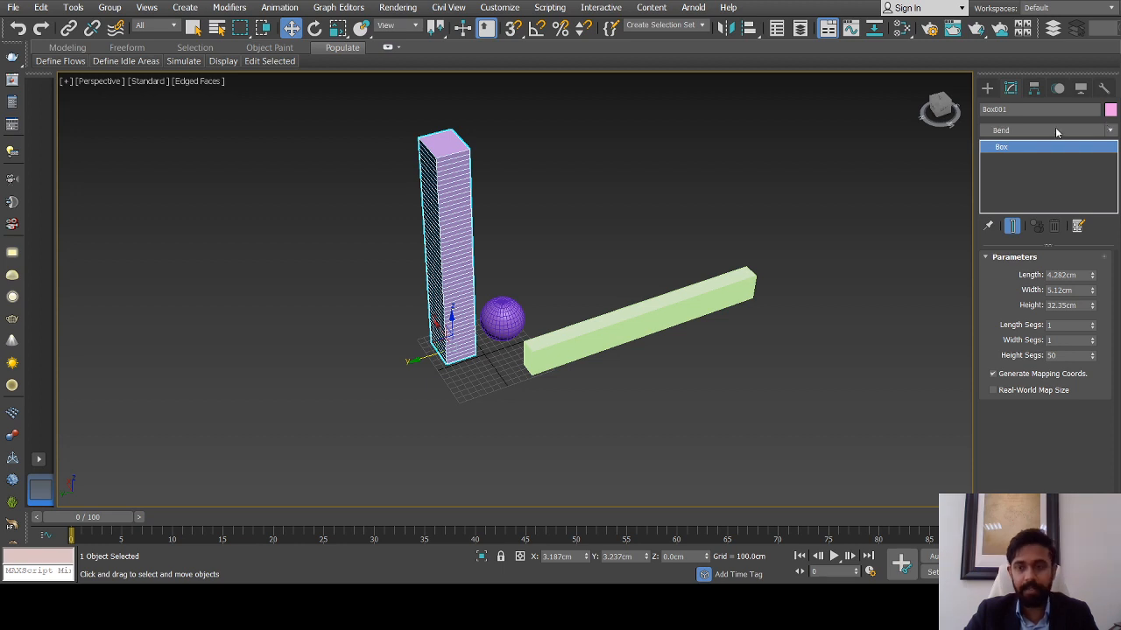
text(Bend)
key(Return)
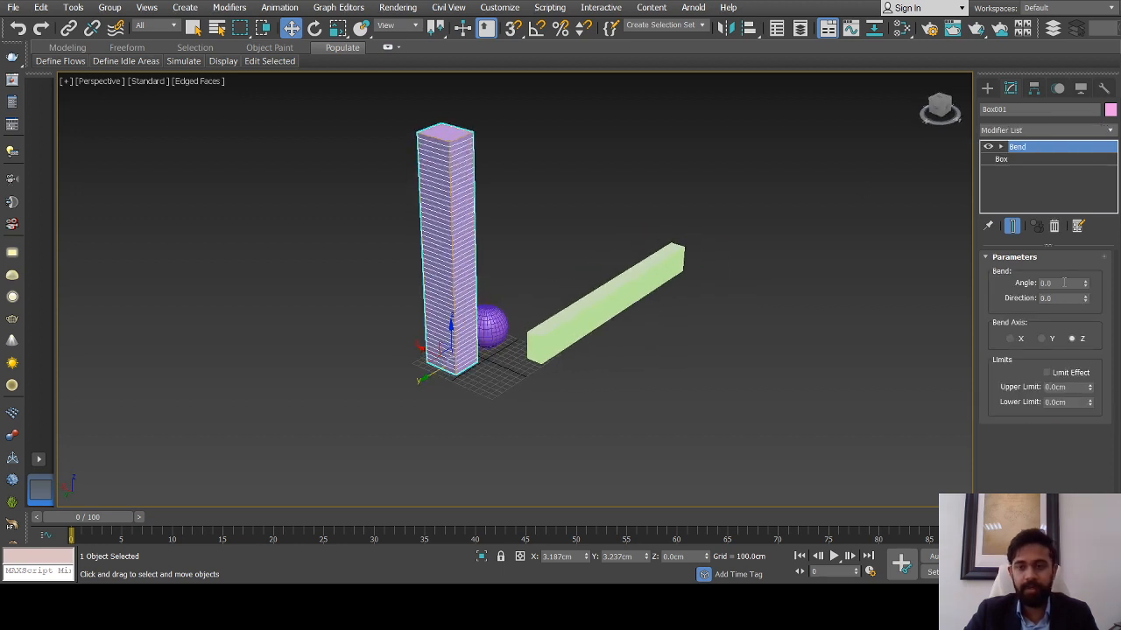
Set the tall box's Bend angle to 95 degrees and view the arch from the front
drag(1085, 283, 1086, 177)
alt+middle_drag(478, 241, 508, 393)
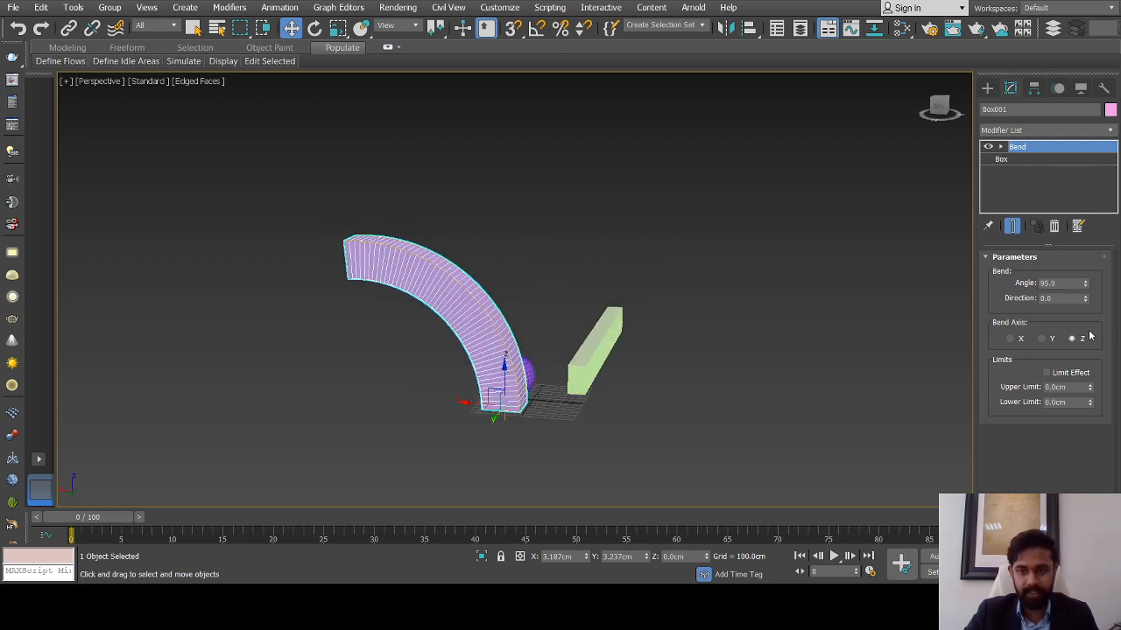
alt+middle_drag(560, 375, 143, 394)
alt+middle_drag(713, 399, 504, 366)
scroll(516, 361, up, 3)
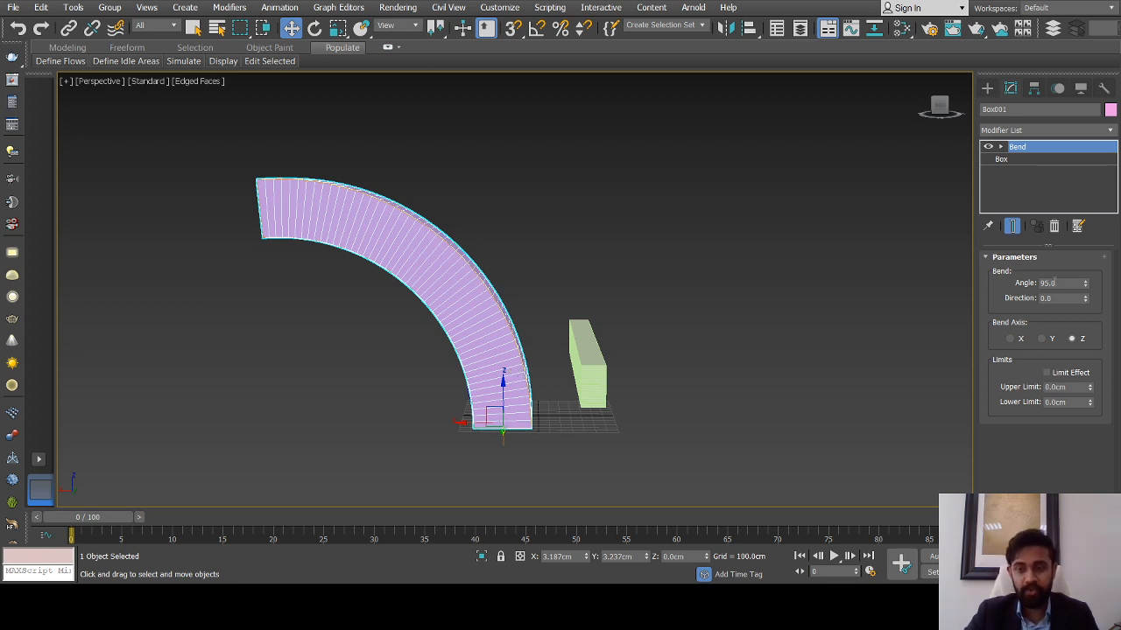
Set the Bend direction to 90 degrees and examine the arch's orientation
double_click(1064, 298)
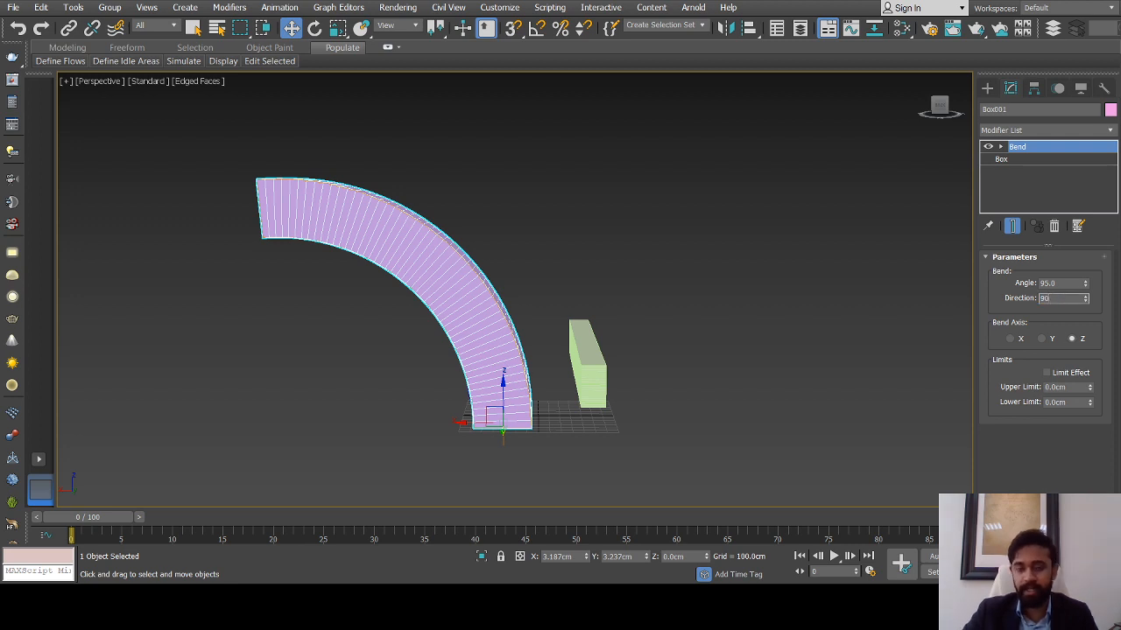
text(90)
key(Return)
alt+middle_drag(425, 329, 401, 337)
scroll(405, 353, down, 4)
Try Bend directions of 180 and 270 degrees, and reset the direction to 0
double_click(1056, 298)
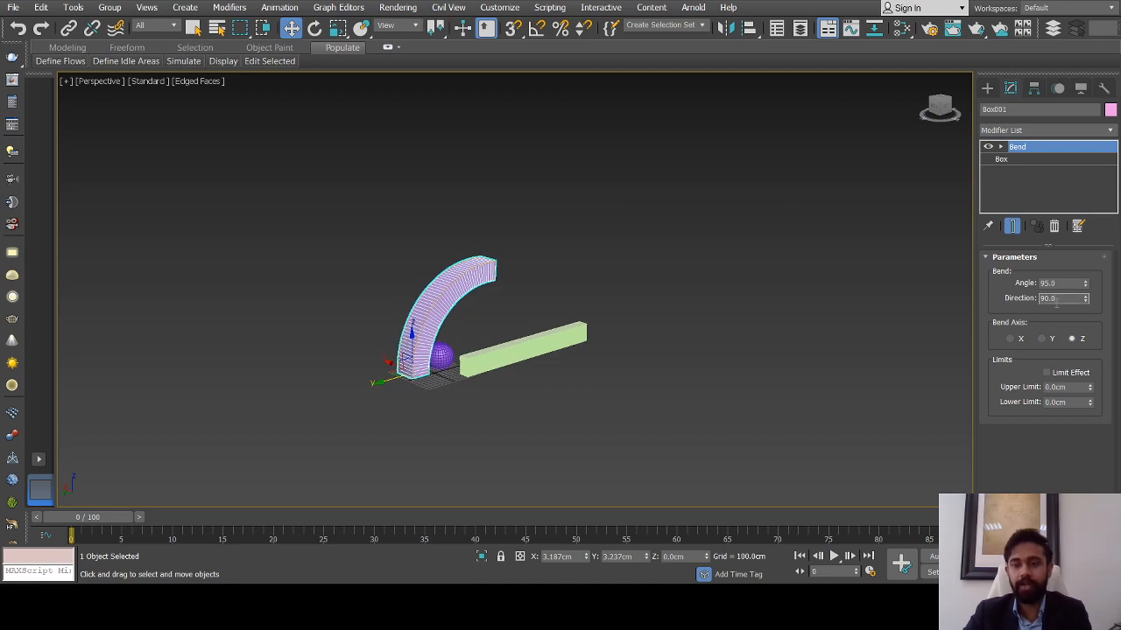
key(Return)
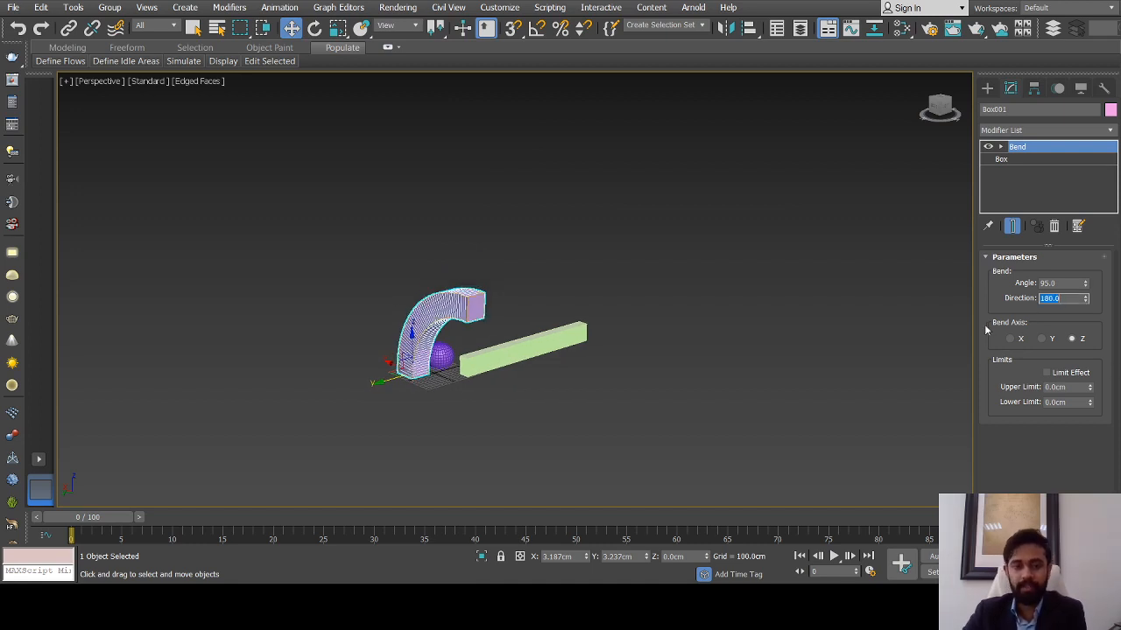
text(270)
key(Return)
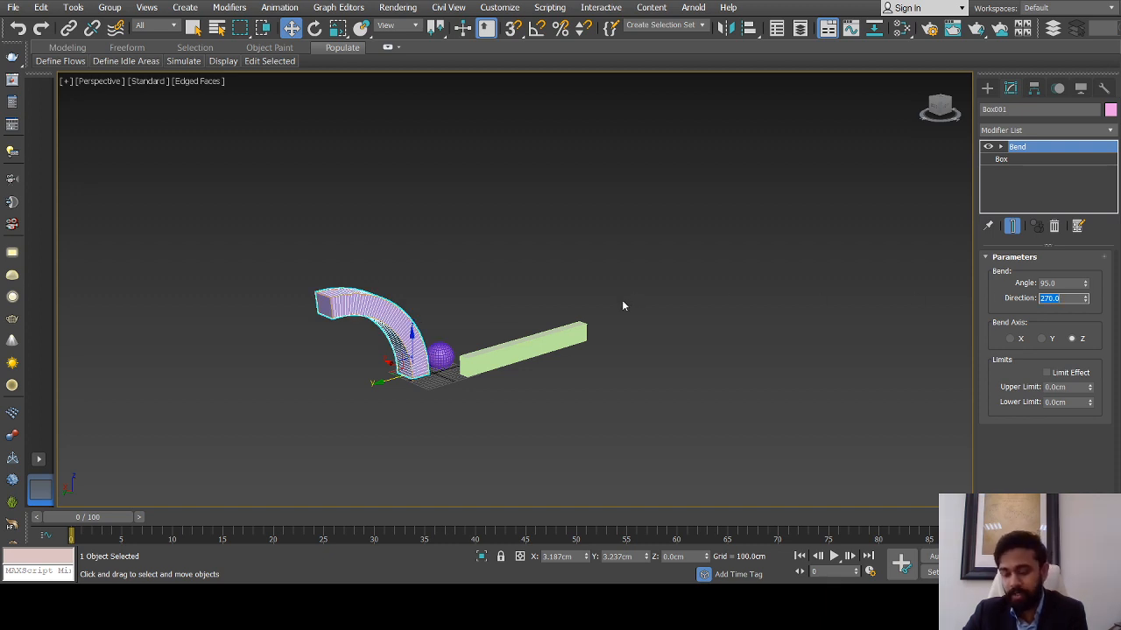
text(0)
key(Return)
Raise the long low box's length segments to 48 and its width segments to 42
alt+middle_drag(402, 301, 608, 311)
scroll(437, 350, up, 3)
scroll(418, 360, up, 2)
click(552, 346)
scroll(558, 352, up, 3)
drag(1092, 341, 1090, 302)
scroll(622, 300, down, 5)
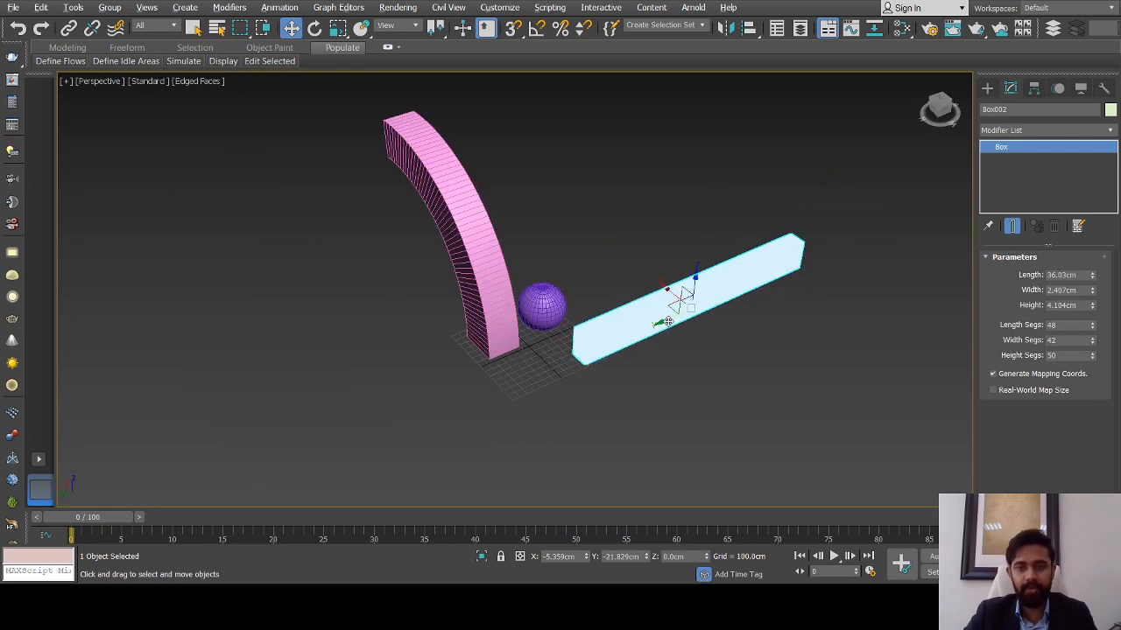
middle_drag(667, 333, 627, 299)
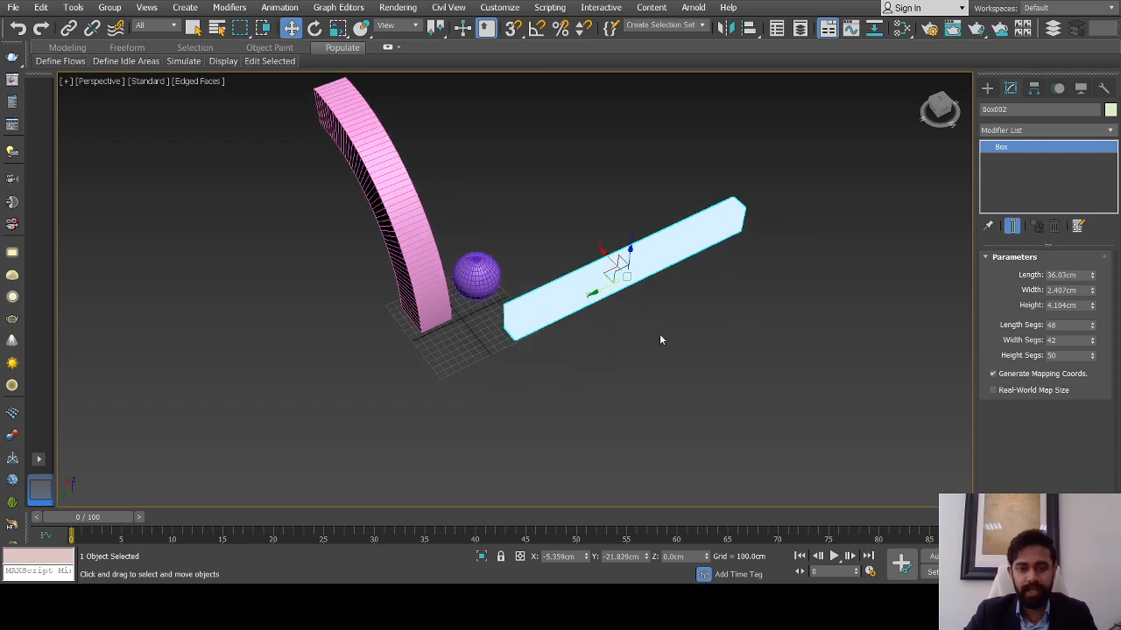
Add a Bend modifier to the long low box and set its angle to -53.5 degrees
scroll(574, 339, down, 3)
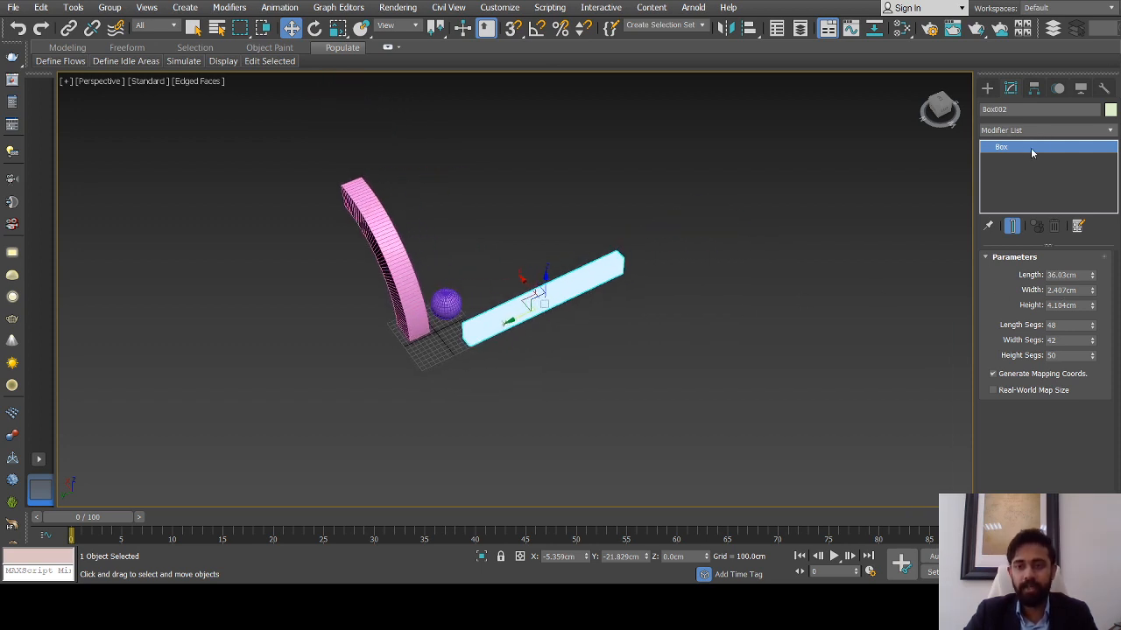
click(1096, 136)
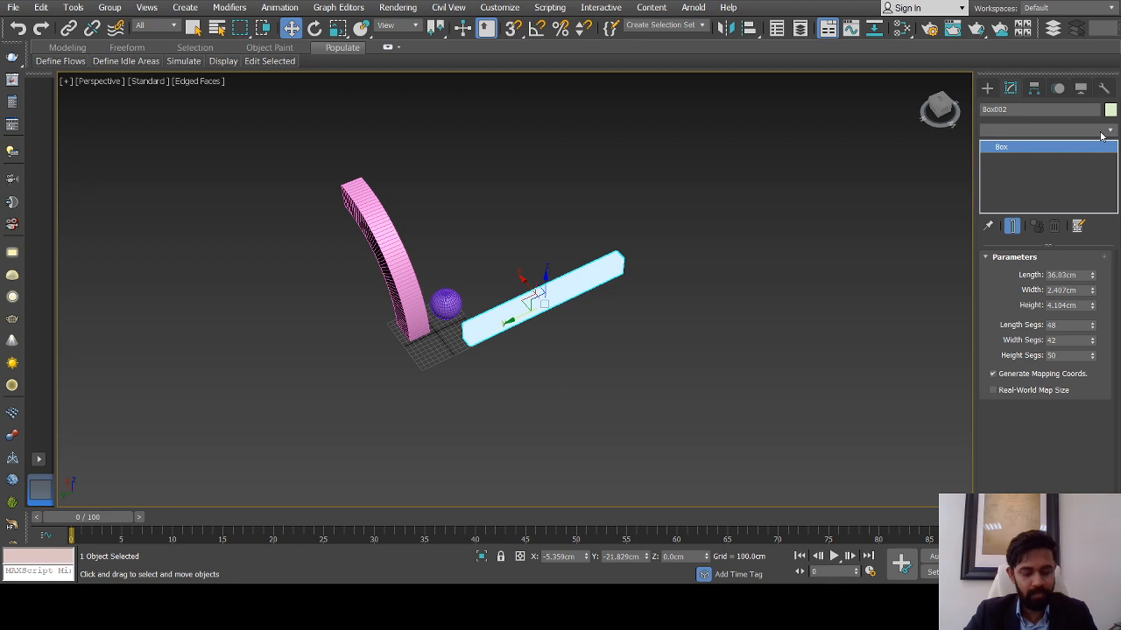
scroll(513, 297, up, 4)
alt+middle_drag(498, 310, 513, 285)
drag(1086, 285, 1061, 332)
Turn off edged faces in the Perspective view and examine how the long box bends about the Z axis
scroll(470, 381, up, 5)
scroll(620, 231, down, 2)
key(F4)
scroll(561, 262, down, 2)
key(F3)
key(F3)
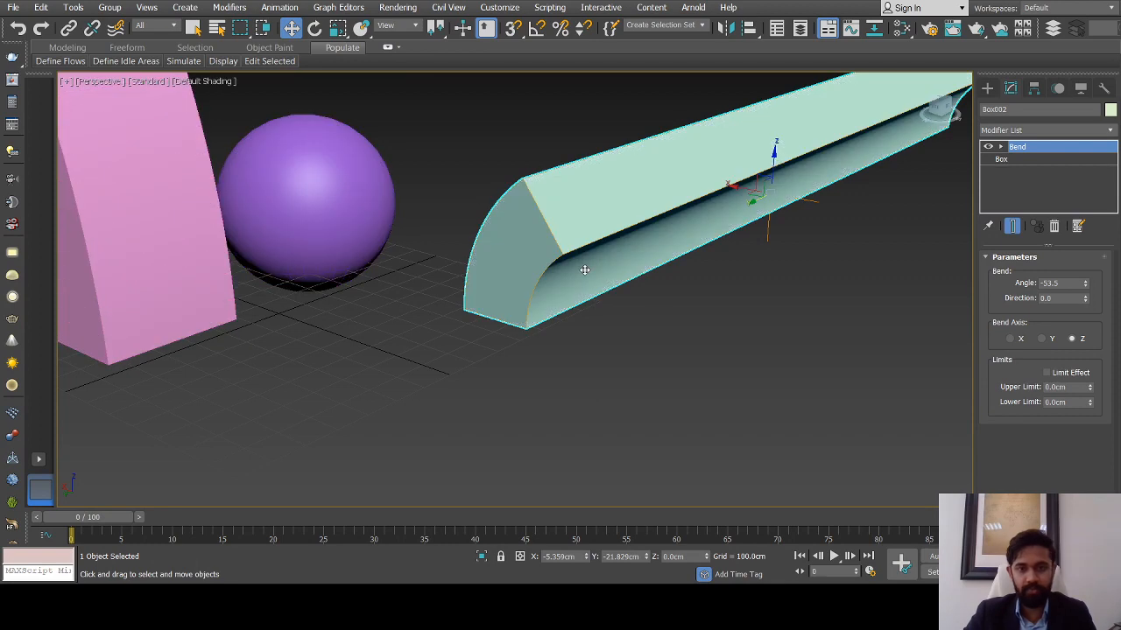
scroll(584, 270, down, 5)
alt+middle_drag(645, 250, 625, 237)
scroll(657, 225, up, 4)
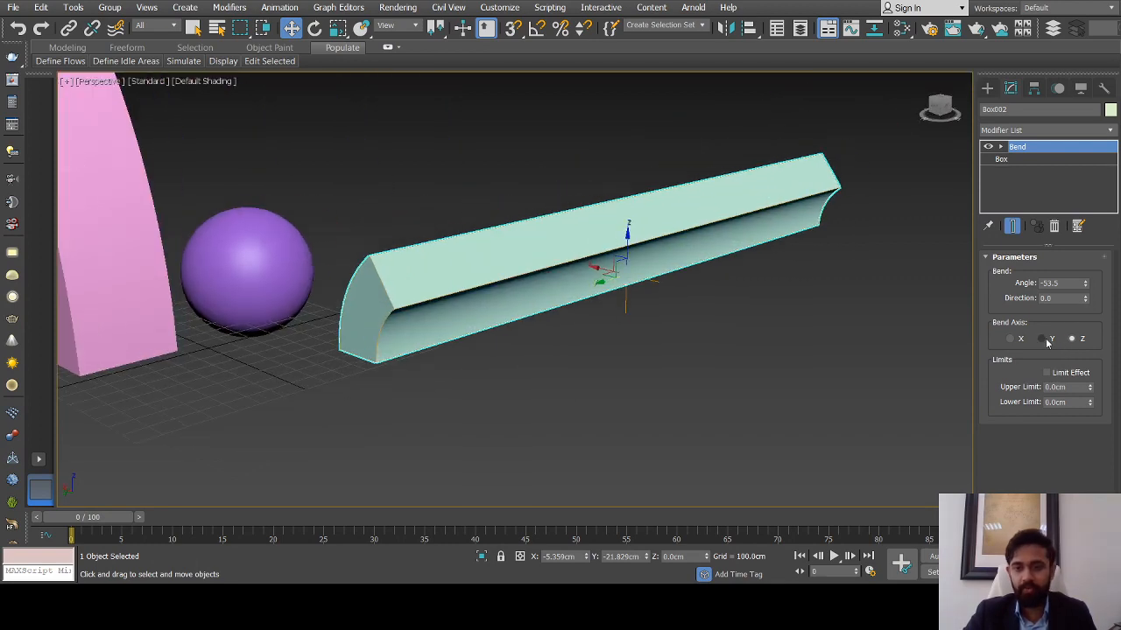
Switch the long box's Bend axis to Y and set the bend angle to 130 degrees
click(1042, 339)
alt+middle_drag(505, 311, 631, 303)
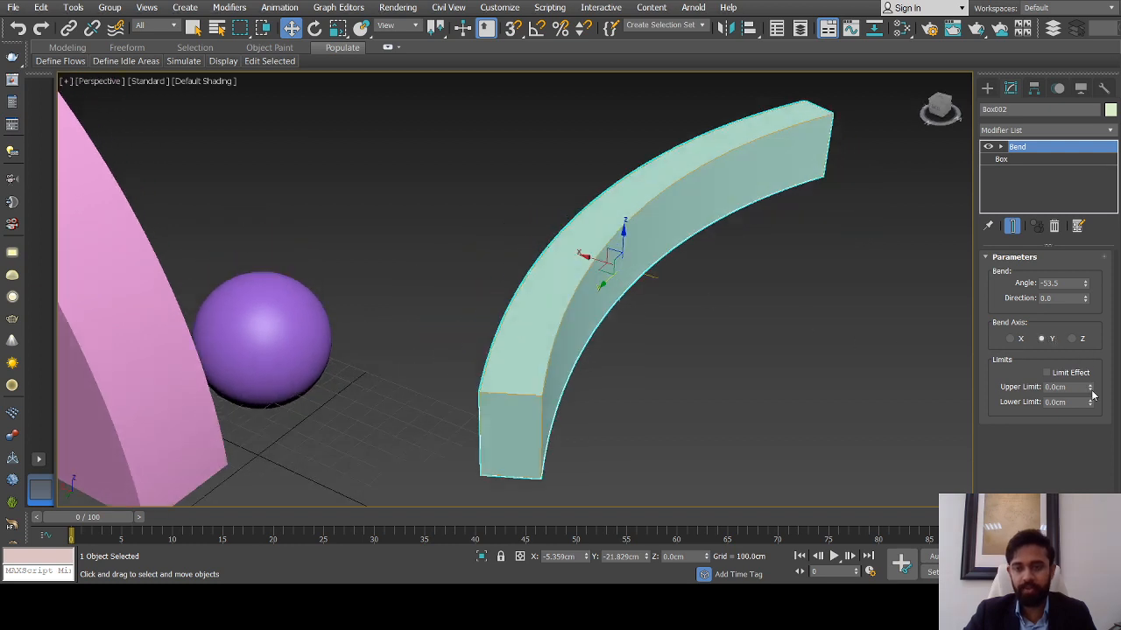
drag(1087, 285, 973, 44)
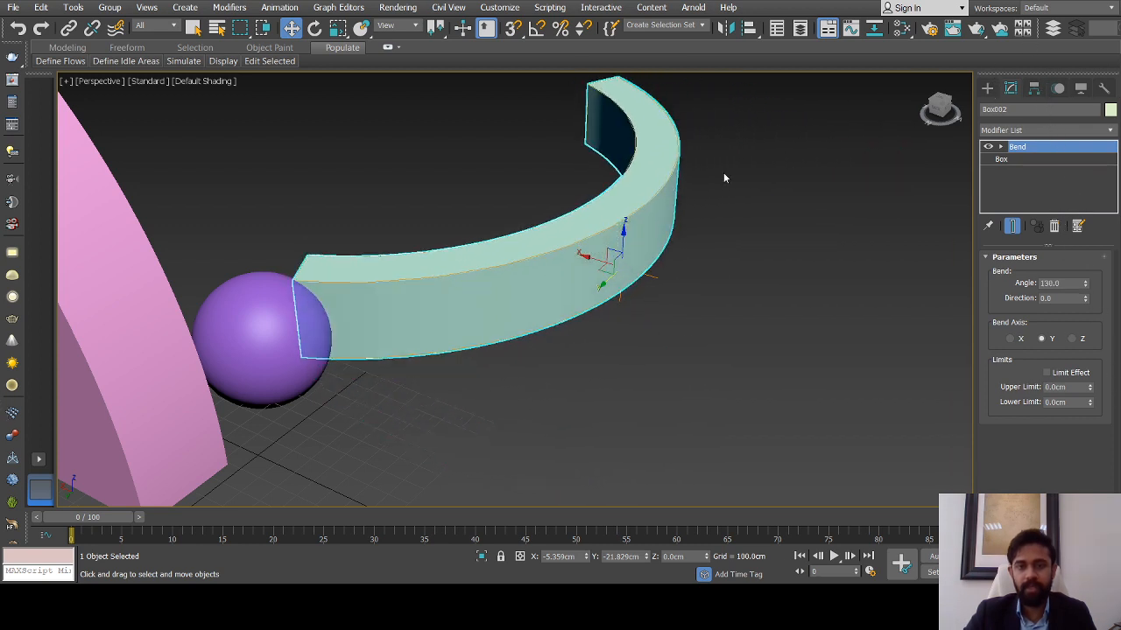
scroll(602, 256, down, 3)
alt+middle_drag(601, 256, 582, 273)
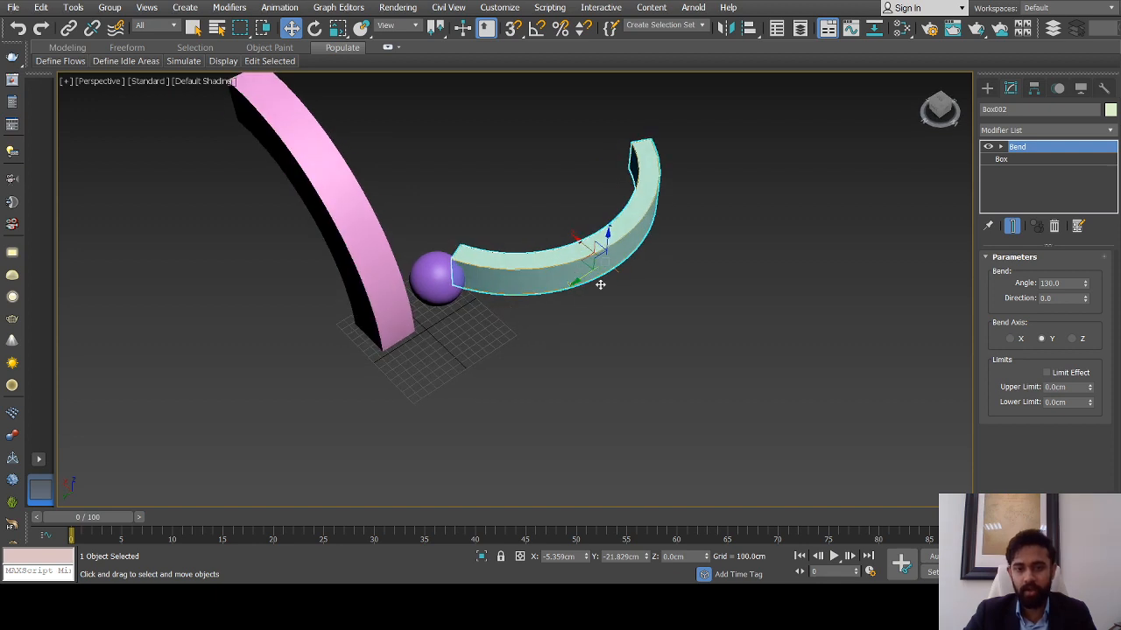
Try a Bend direction of 90 on the pale green box and set it to 180
double_click(1055, 297)
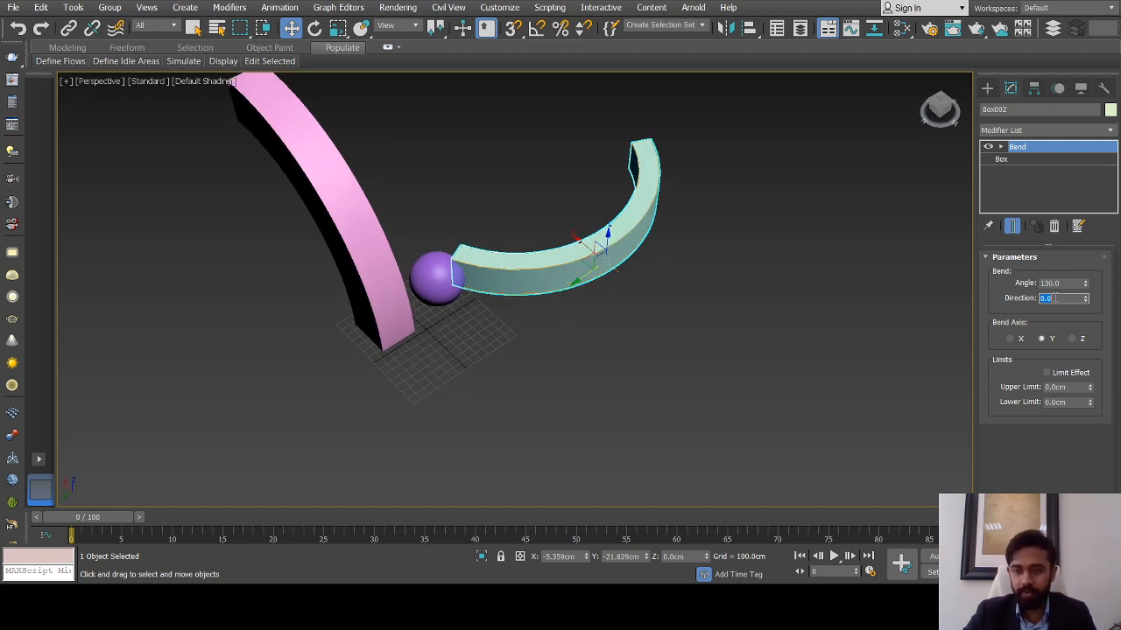
text(90)
key(Return)
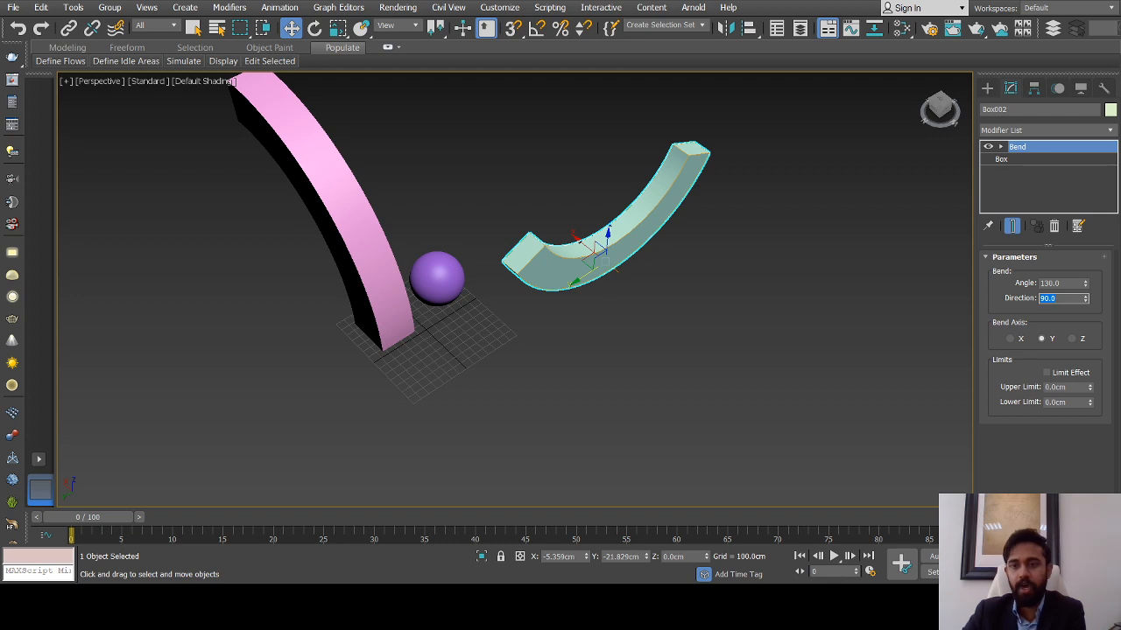
text(180)
key(Return)
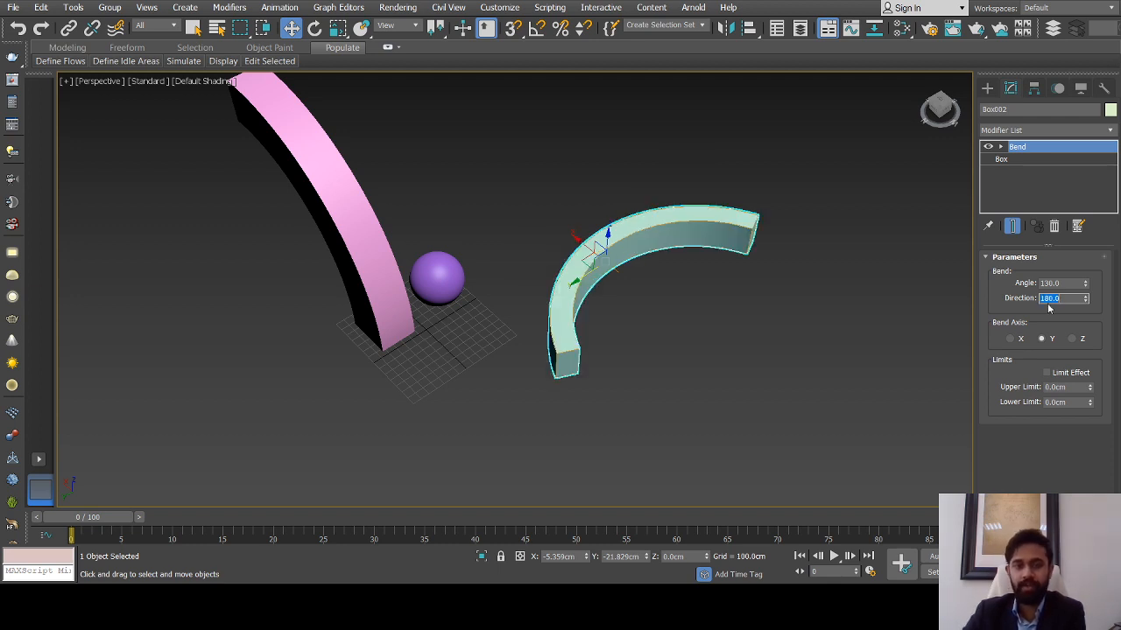
scroll(607, 296, down, 3)
scroll(610, 290, up, 3)
scroll(623, 284, down, 3)
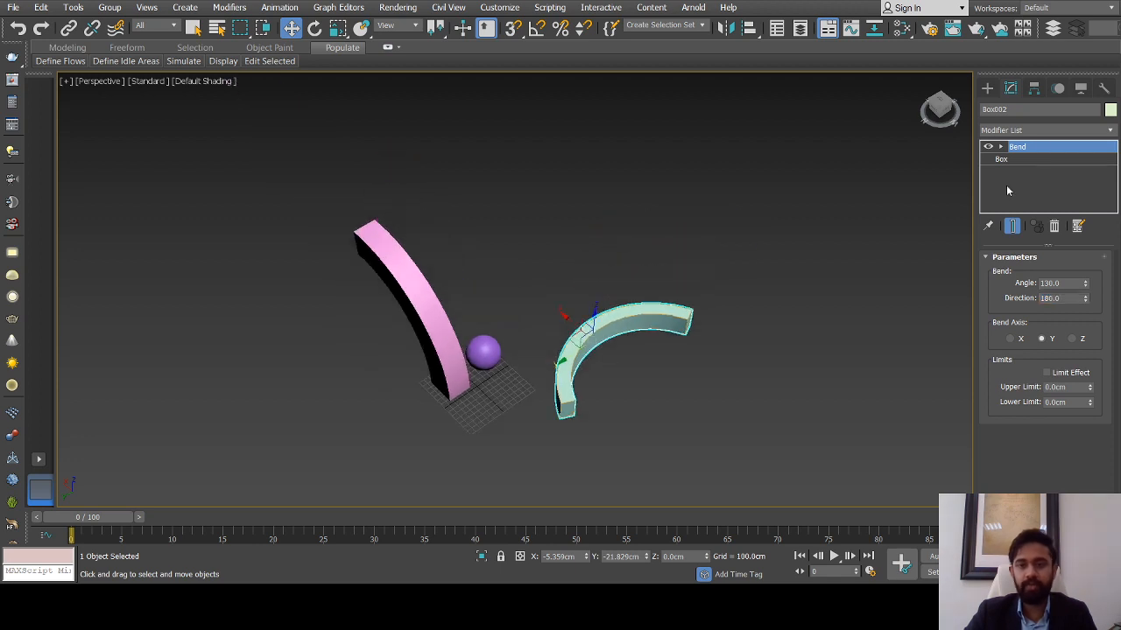
Create a long box about 3.7 cm long, 39.6 cm wide and 5.4 cm high in front of the pink arch
click(986, 87)
scroll(566, 319, down, 3)
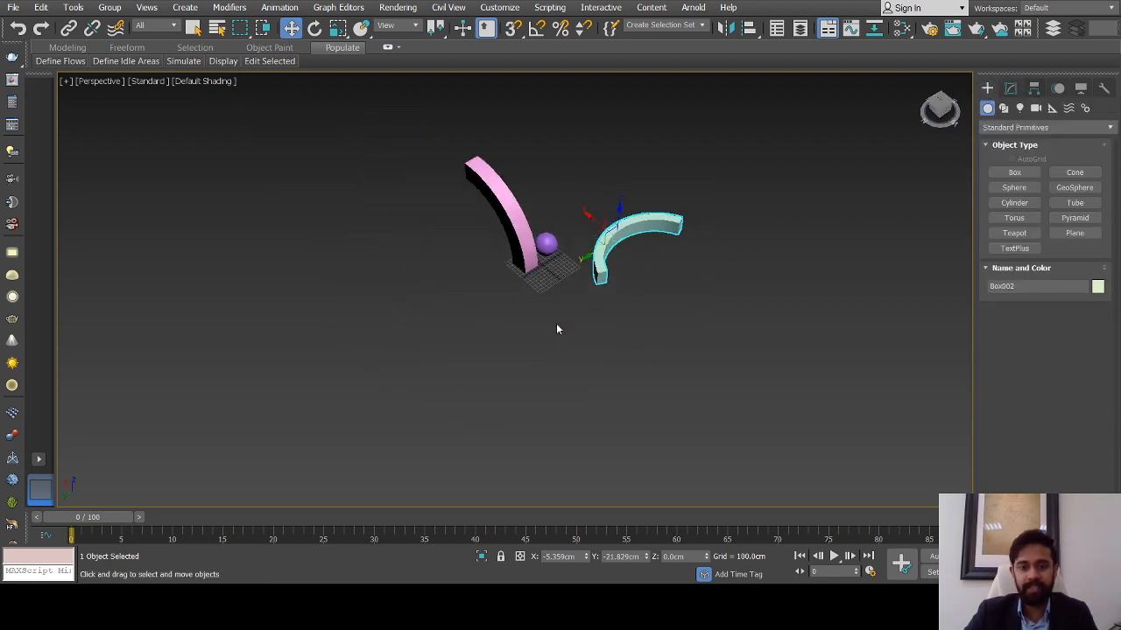
drag(524, 291, 637, 380)
key(w)
scroll(601, 245, up, 6)
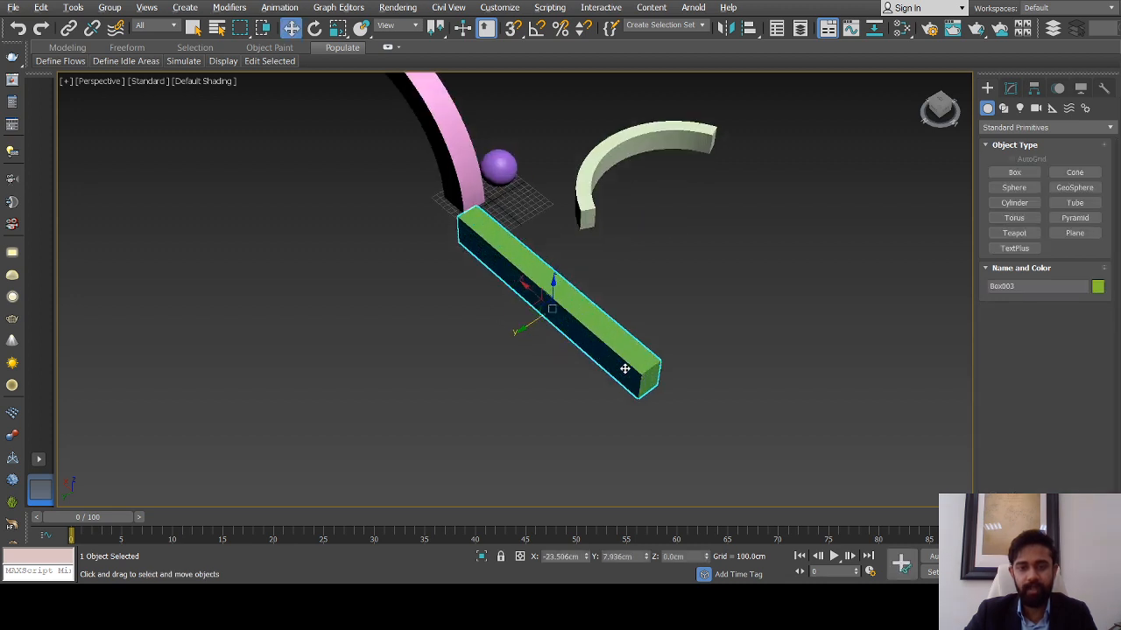
scroll(583, 217, down, 2)
alt+middle_drag(587, 229, 625, 274)
Apply a Bend modifier to the new long box with an angle of about 151.5 and X as the bend axis
click(1010, 88)
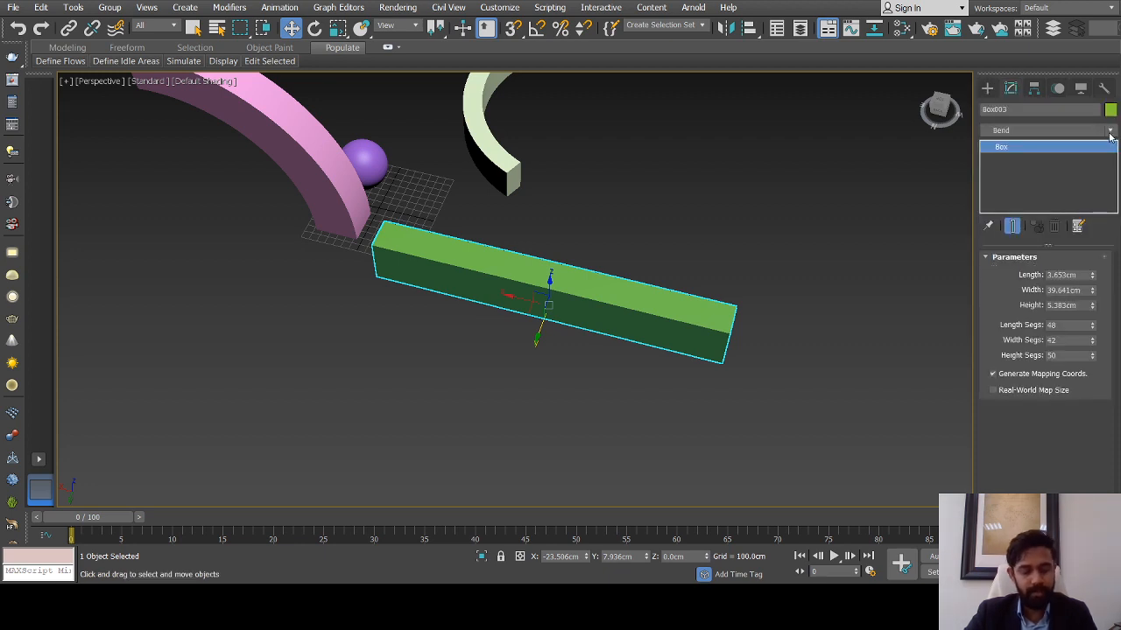
key(Return)
alt+middle_drag(839, 224, 742, 254)
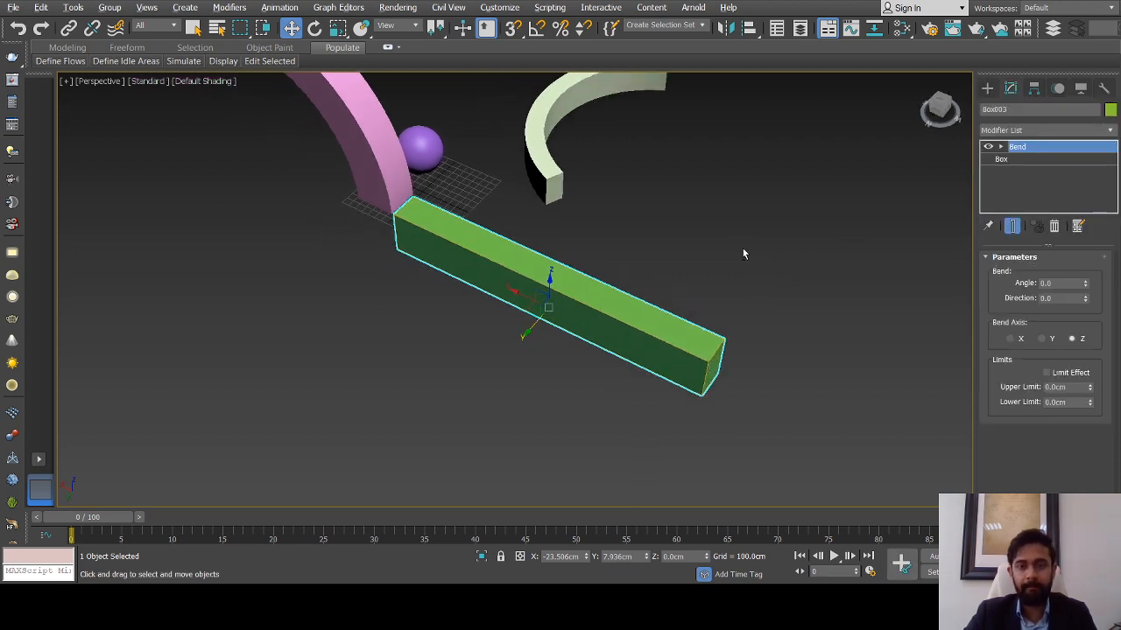
drag(1085, 285, 1096, 26)
click(1012, 339)
alt+middle_drag(533, 307, 535, 311)
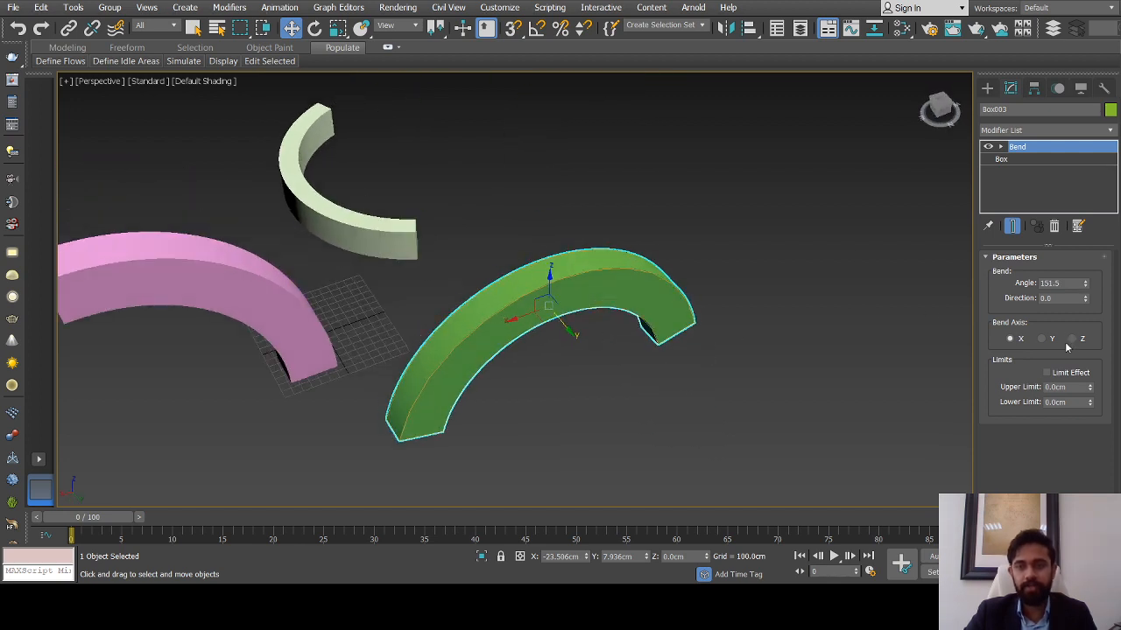
Set the Bend direction of the green box to 90
text(90)
key(Return)
alt+middle_drag(594, 287, 695, 210)
scroll(543, 286, up, 3)
scroll(552, 286, down, 3)
Select the sphere and the three bent boxes together and delete them
drag(696, 209, 412, 358)
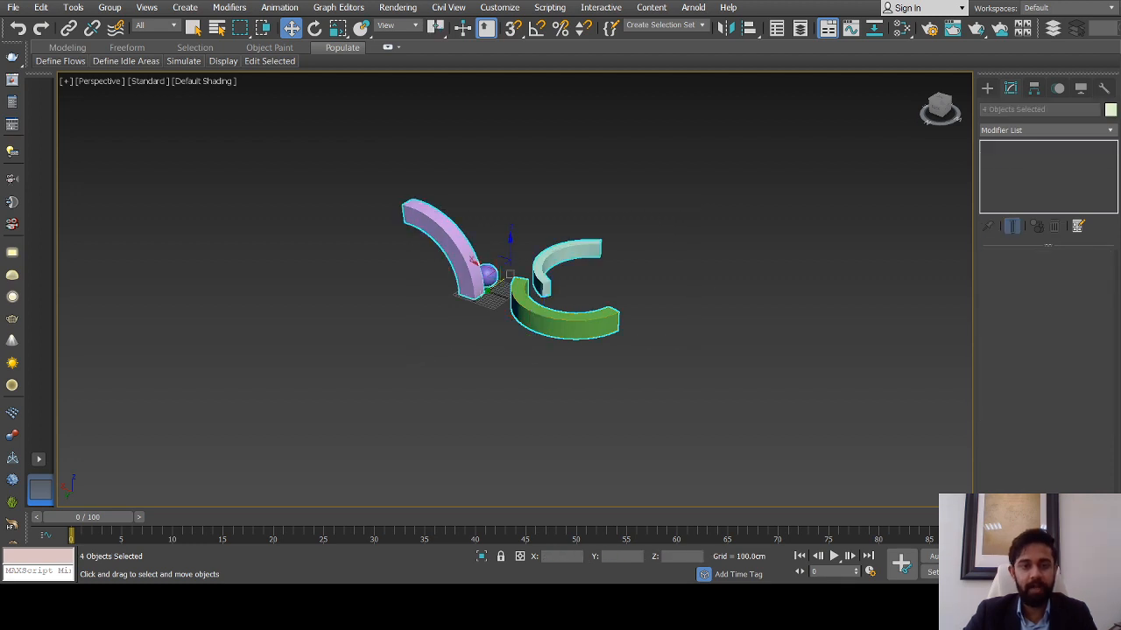
scroll(530, 238, up, 2)
scroll(516, 250, down, 4)
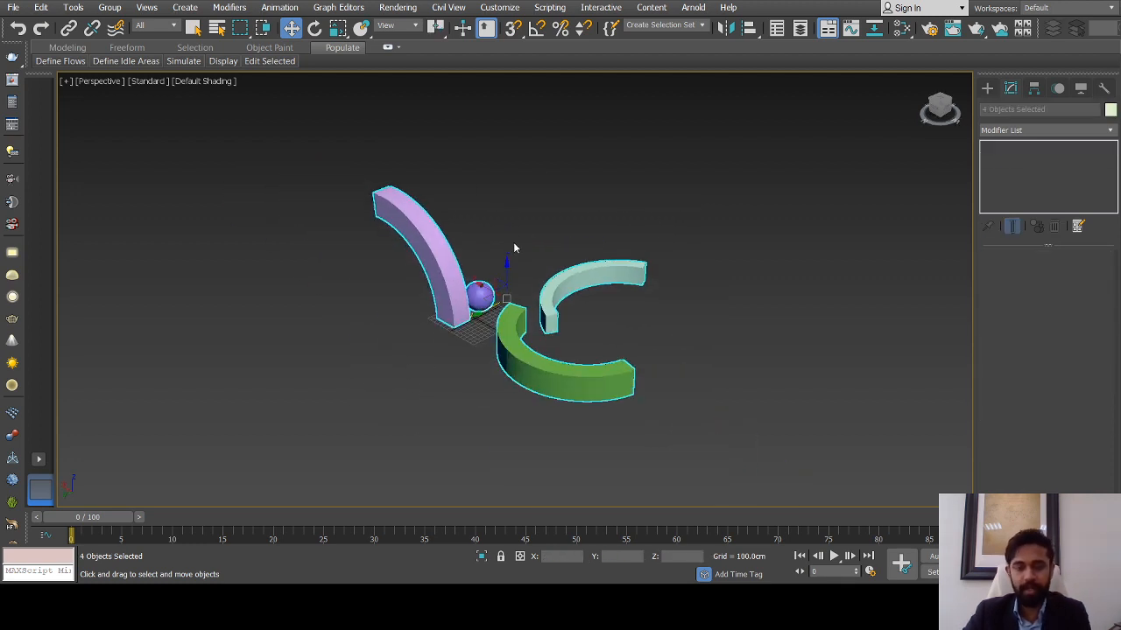
key(Delete)
scroll(468, 324, up, 4)
alt+middle_drag(504, 327, 494, 320)
scroll(569, 296, up, 3)
middle_drag(570, 296, 530, 323)
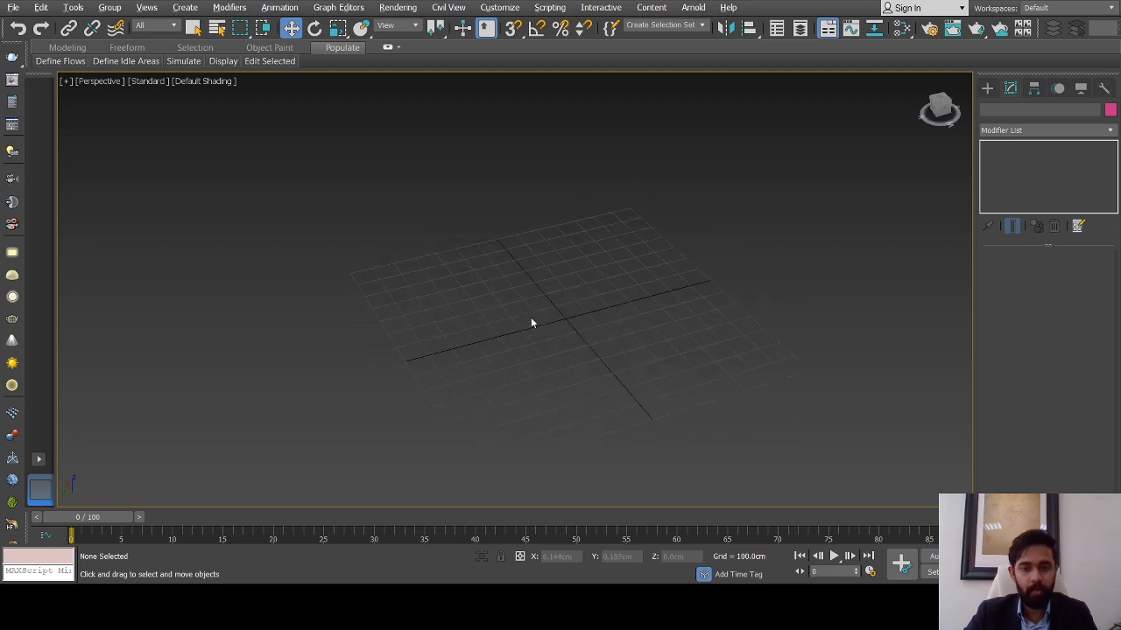
Turn on 3D snapping and switch the viewport to the Top view
click(515, 29)
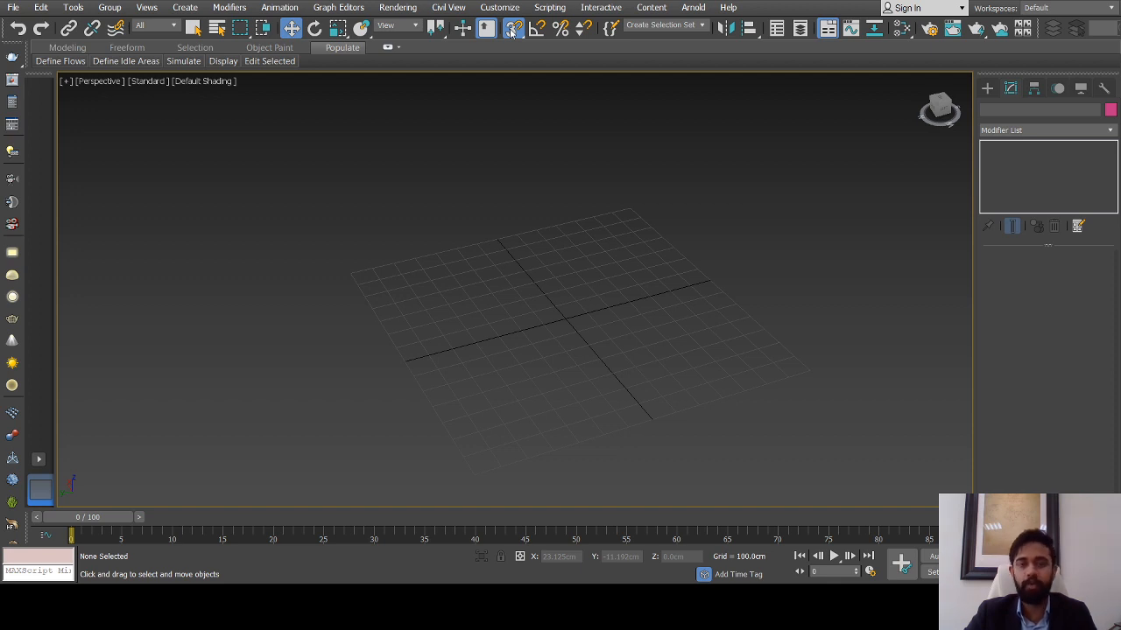
scroll(546, 338, up, 3)
middle_drag(551, 326, 613, 296)
scroll(555, 320, down, 2)
key(t)
scroll(601, 273, up, 5)
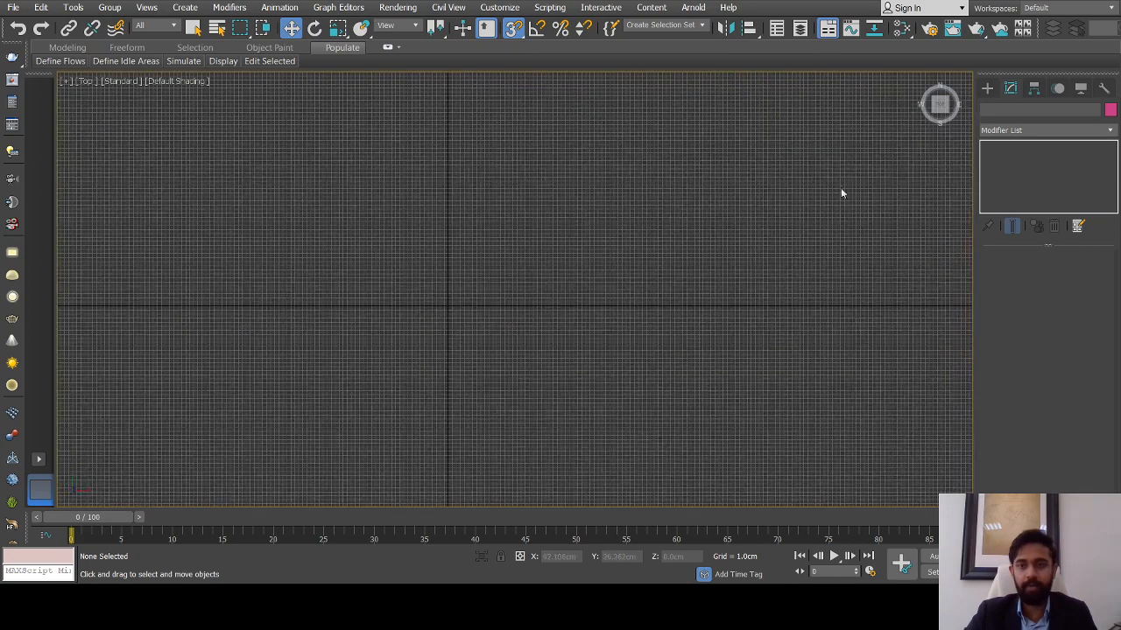
Create a box about 22.7 × 27.2 × 21 cm near the origin and a larger one about 55 × 70.8 × 60 cm beside it
click(987, 89)
click(1016, 174)
middle_drag(528, 228, 378, 279)
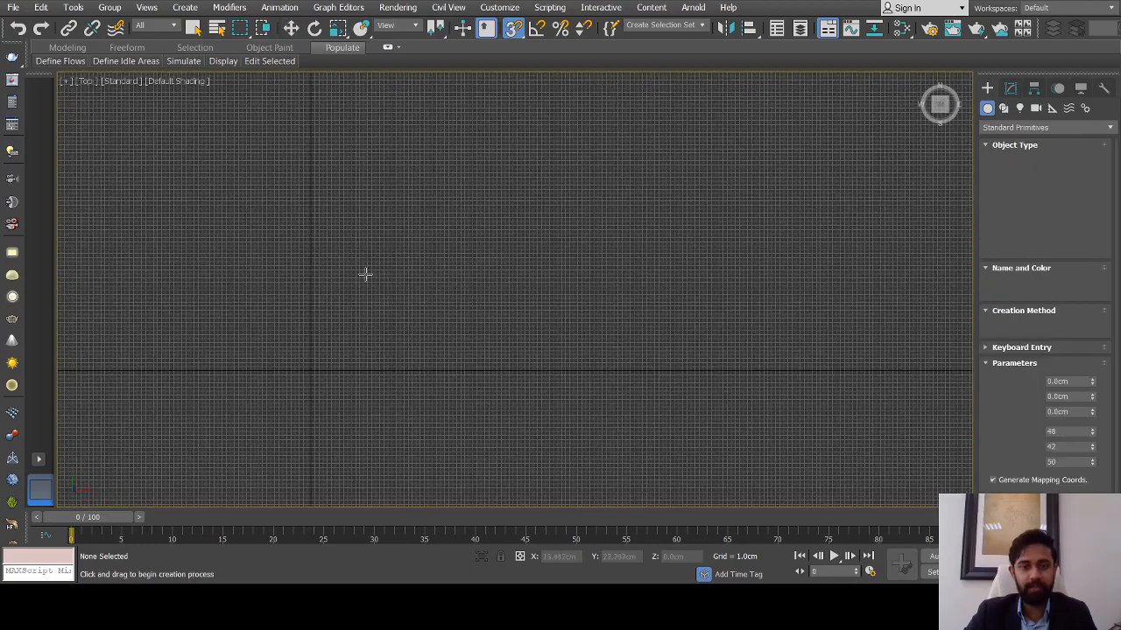
drag(355, 248, 465, 341)
alt+middle_drag(481, 230, 511, 283)
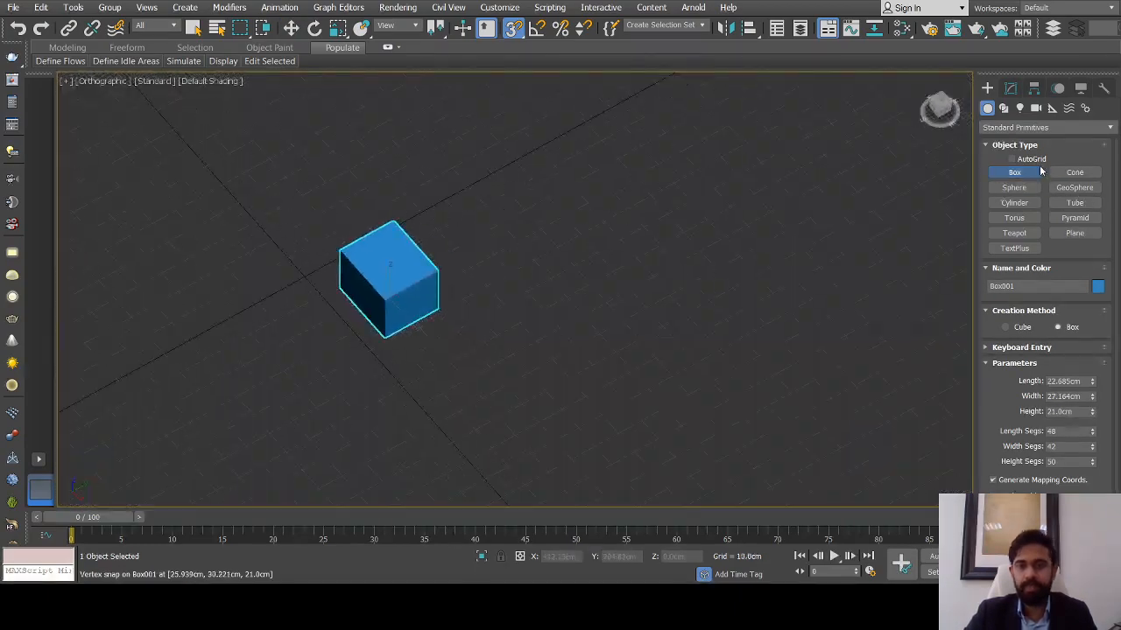
click(1028, 174)
drag(477, 291, 721, 350)
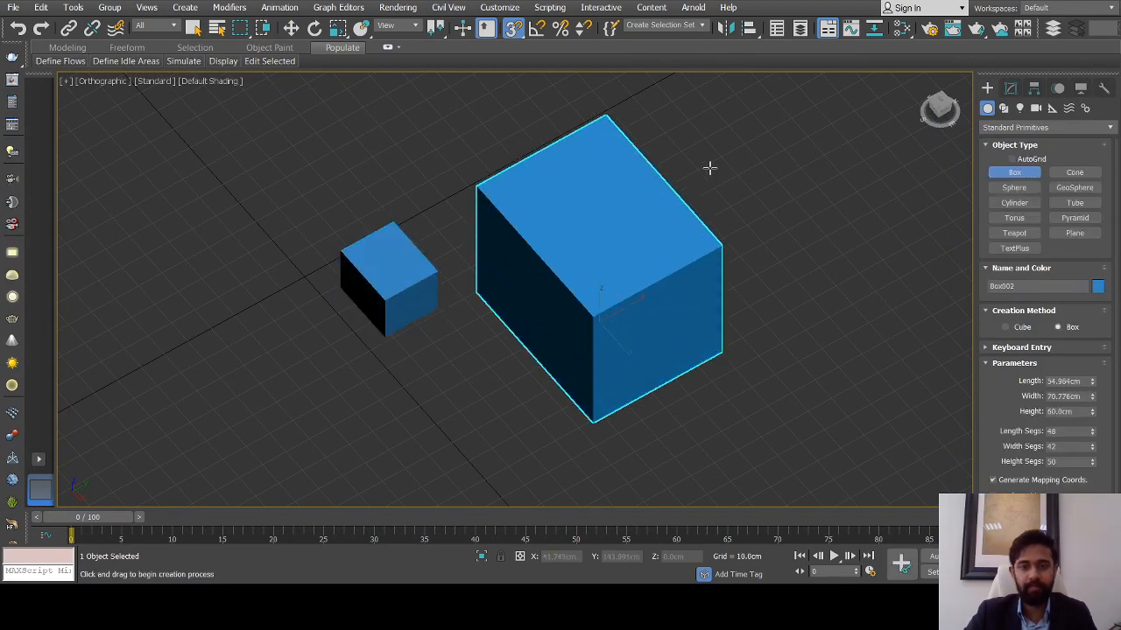
Create a third, taller box beyond the middle one so the three boxes form a row of increasing size
scroll(779, 262, down, 4)
drag(691, 247, 851, 280)
click(849, 145)
alt+middle_drag(710, 245, 688, 269)
key(w)
scroll(604, 260, up, 3)
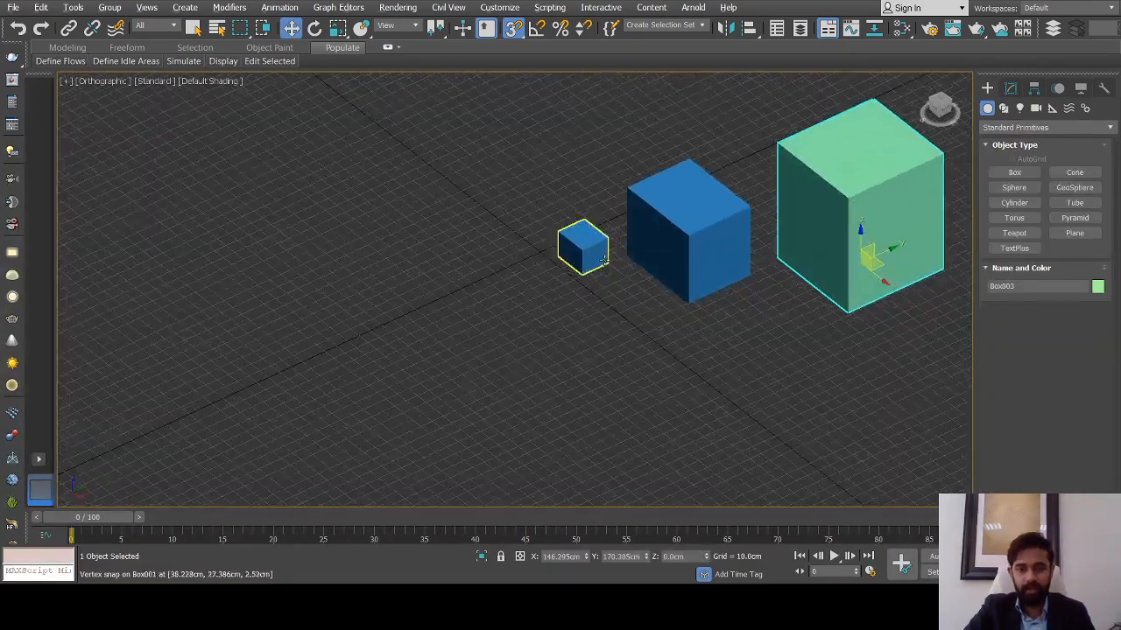
alt+middle_drag(605, 260, 626, 250)
alt+middle_drag(828, 239, 680, 255)
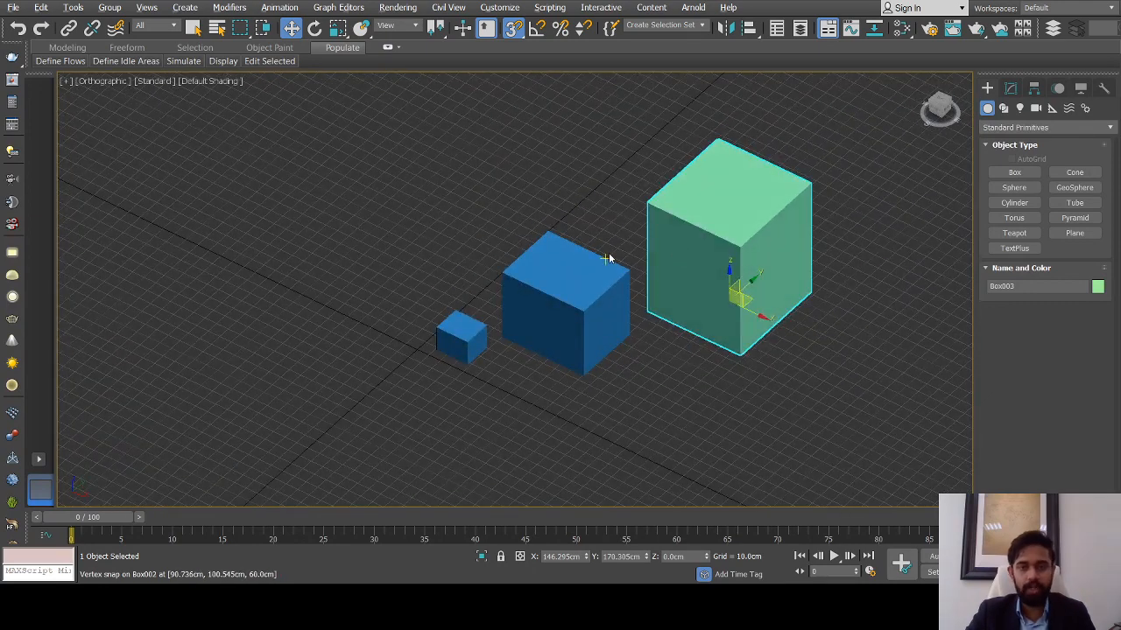
Switch to the four-viewport layout and make the Front viewport active
key(alt+w)
scroll(599, 357, down, 4)
middle_drag(598, 358, 727, 432)
scroll(657, 430, down, 4)
scroll(663, 406, down, 5)
click(690, 272)
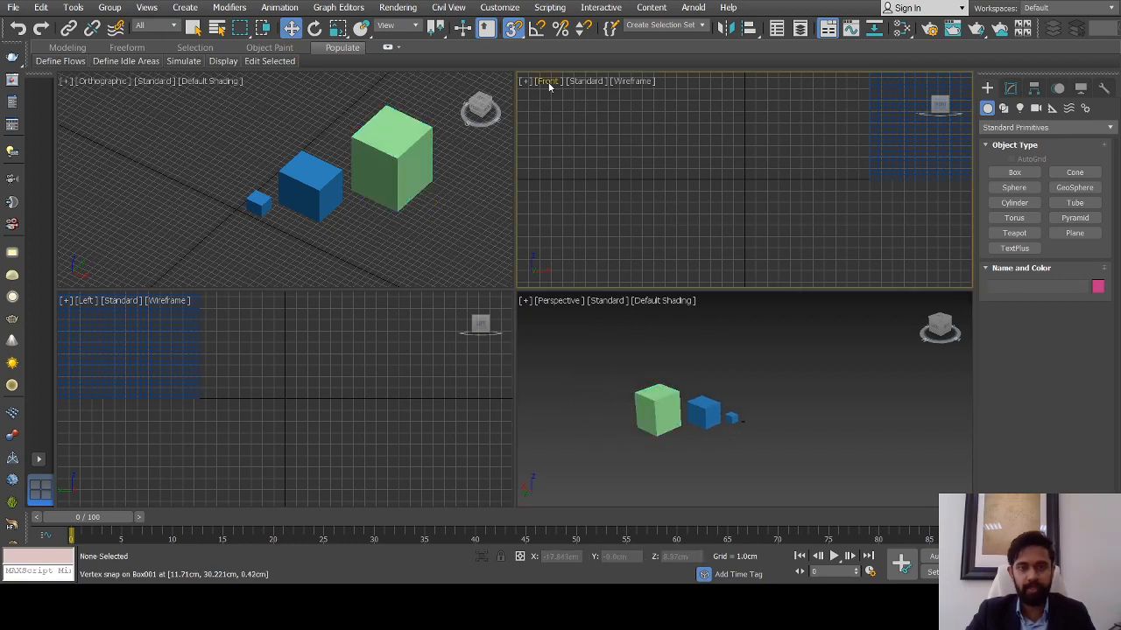
Fit all three boxes in the Front viewport and show them with default shading and no grid
key(z)
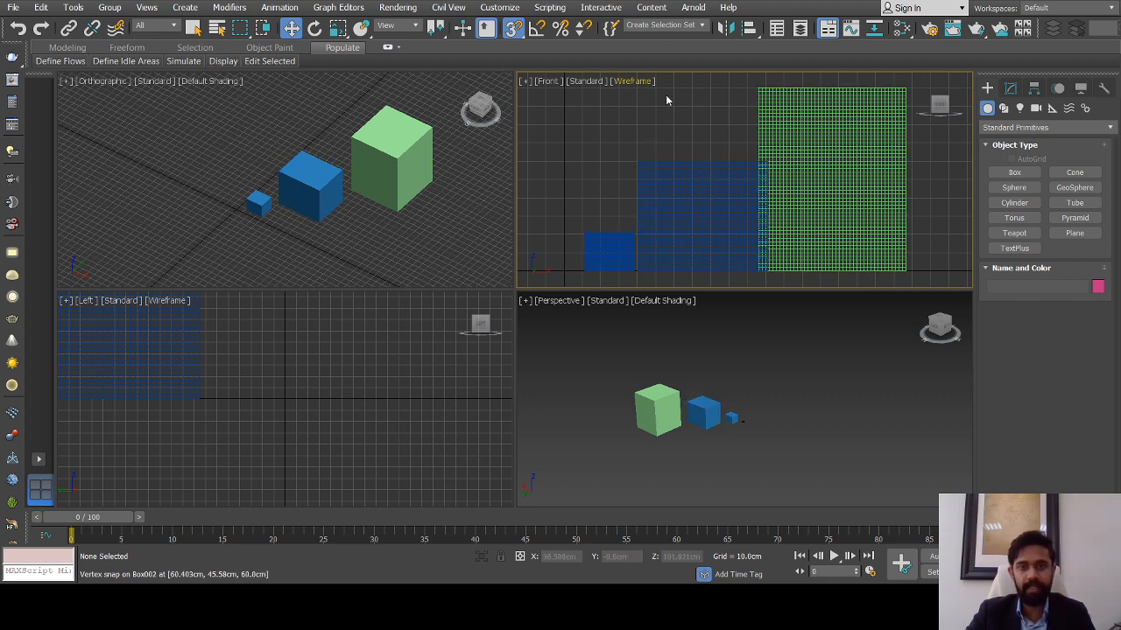
key(F3)
click(698, 183)
scroll(700, 186, down, 2)
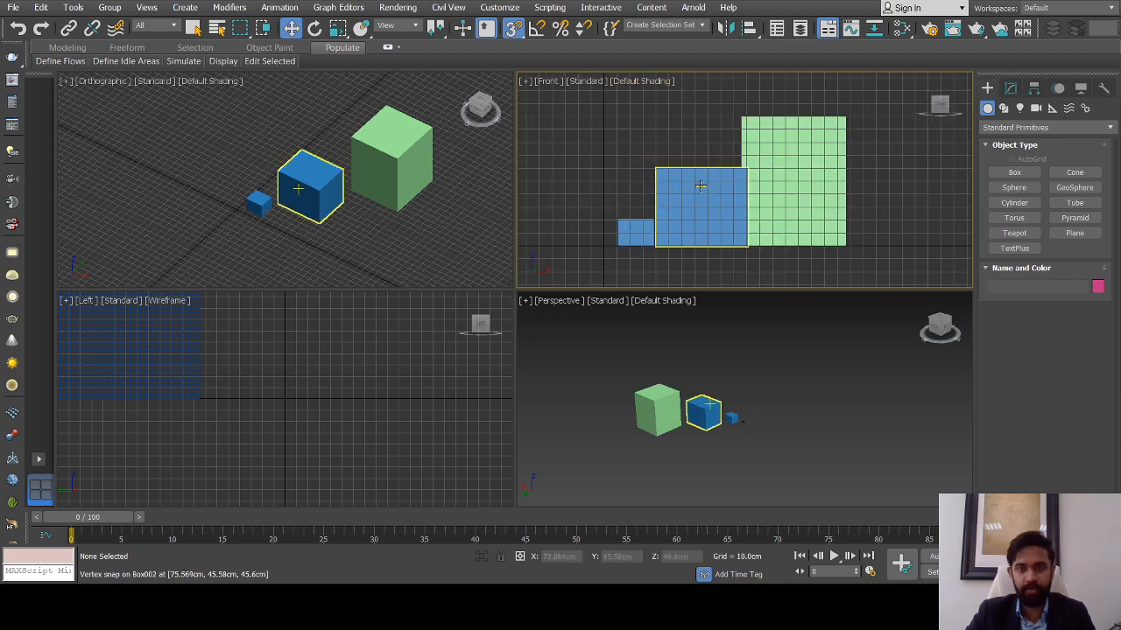
key(g)
scroll(707, 420, up, 1)
Widen the Front and Perspective viewports at the expense of the Orthographic and Left ones
scroll(712, 418, down, 3)
alt+middle_drag(713, 419, 652, 411)
scroll(808, 413, down, 3)
scroll(713, 433, up, 4)
scroll(724, 387, down, 4)
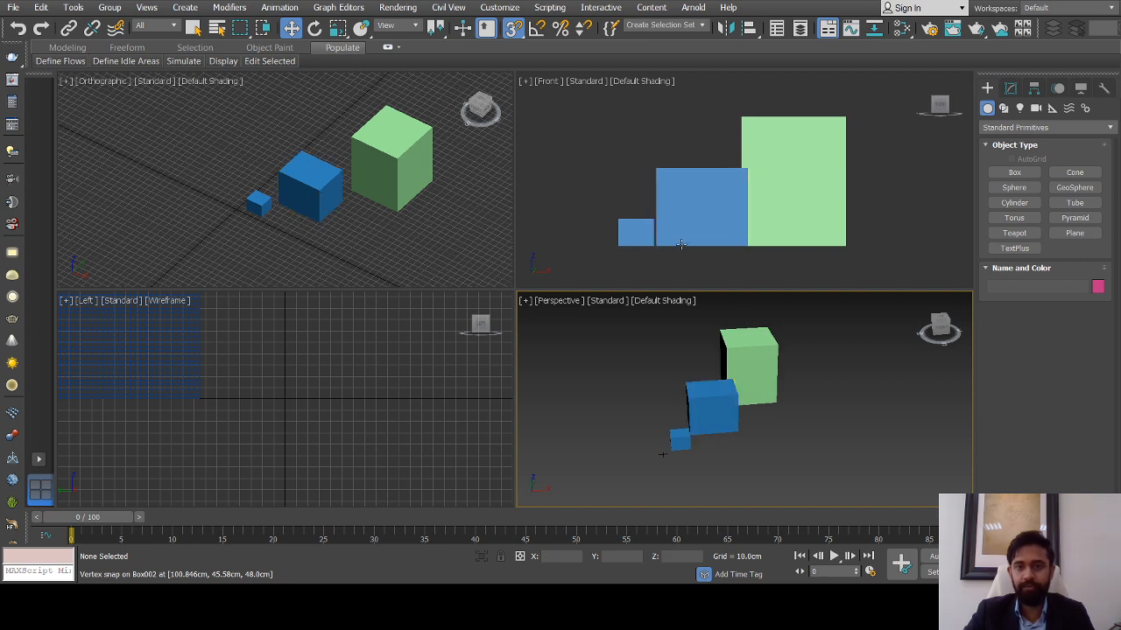
scroll(733, 392, up, 2)
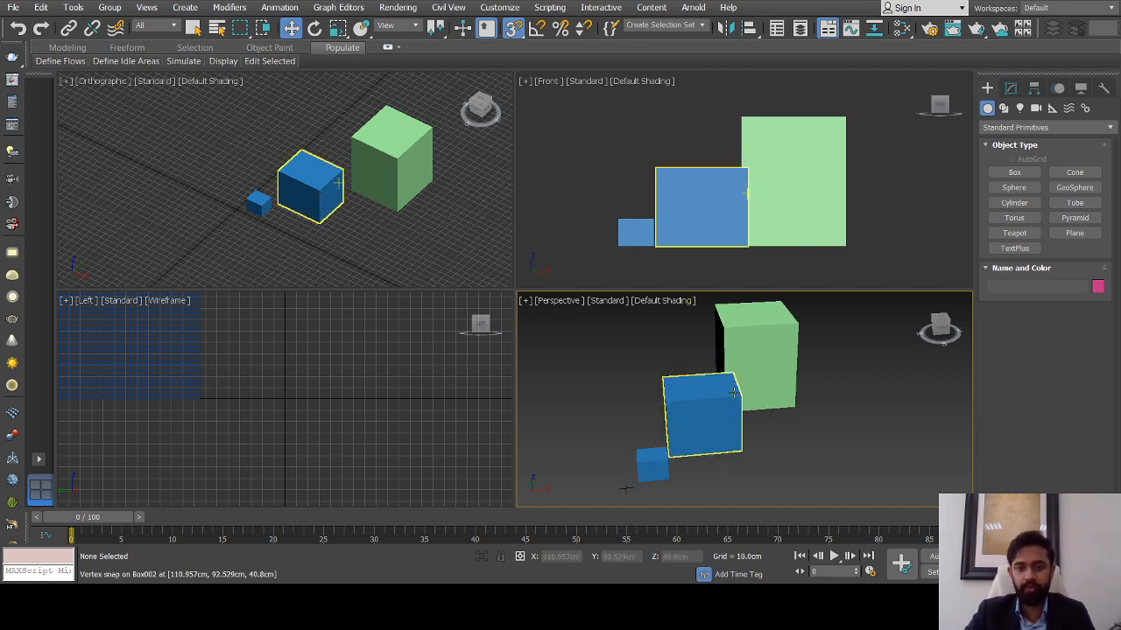
scroll(733, 393, down, 2)
alt+middle_drag(738, 380, 734, 375)
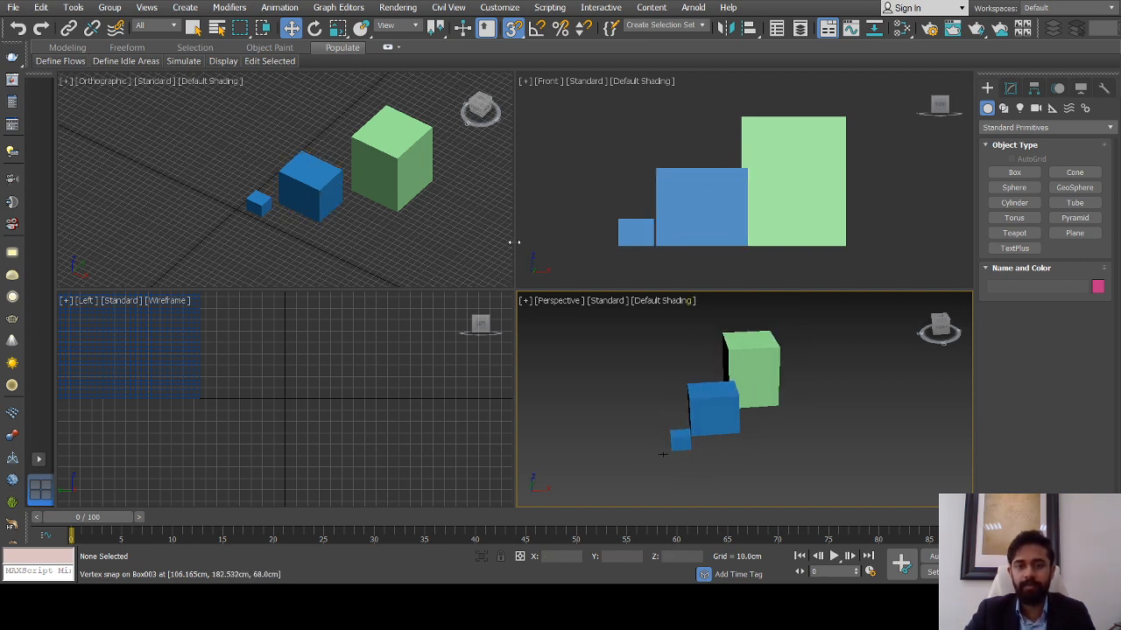
drag(515, 237, 446, 237)
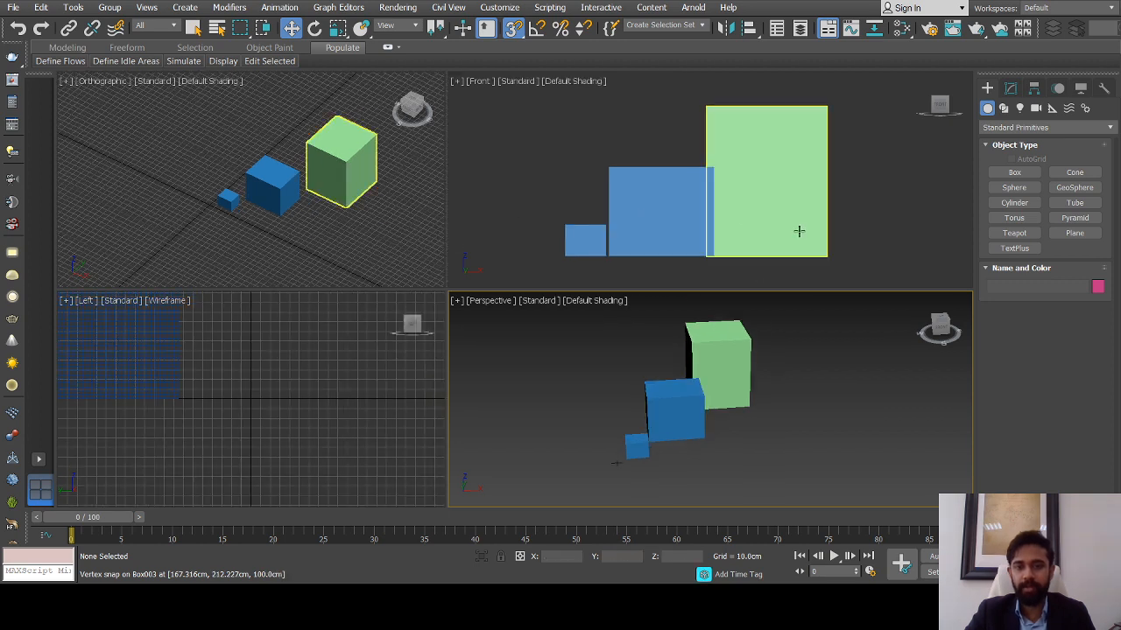
mouse_move(729, 401)
alt+middle_down()
mouse_move(730, 373)
mouse_move(726, 389)
alt+middle_up()
Draw a closed Line spline snapped to the small box's corner, the middle box's top corners, and the large box's top and bottom corners
click(1004, 107)
click(1014, 184)
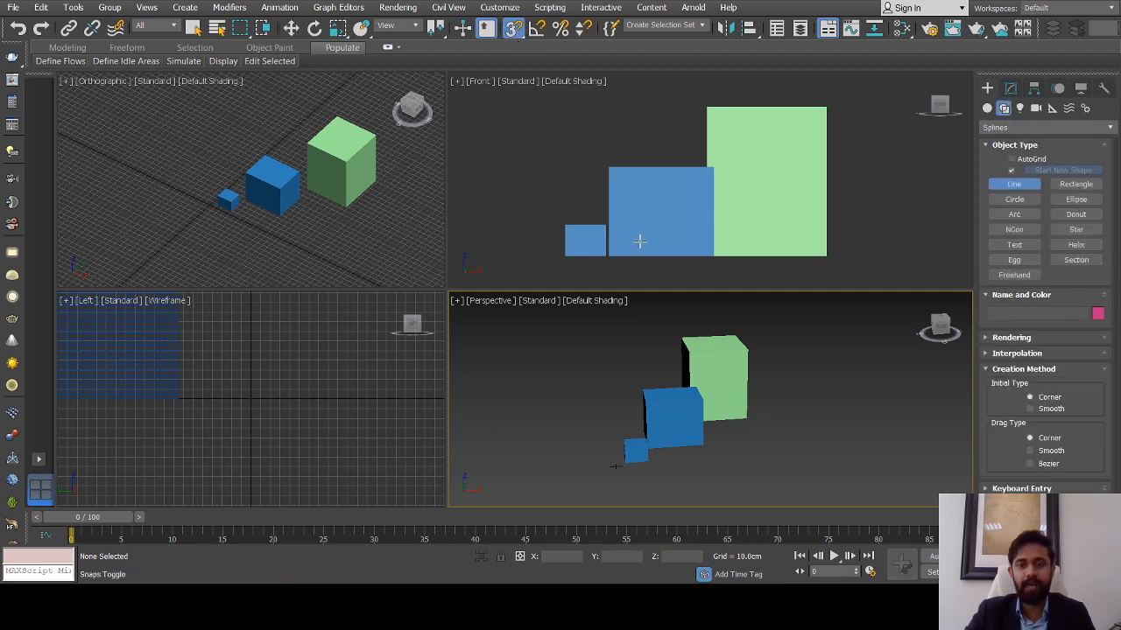
alt+middle_drag(720, 378, 623, 426)
scroll(624, 427, up, 2)
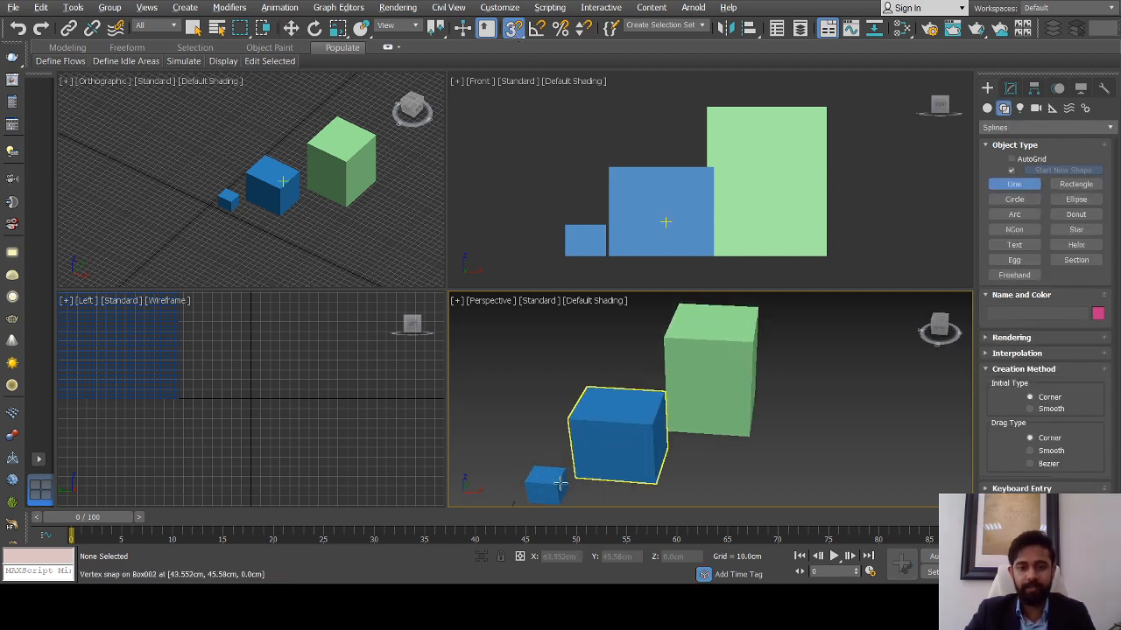
click(557, 487)
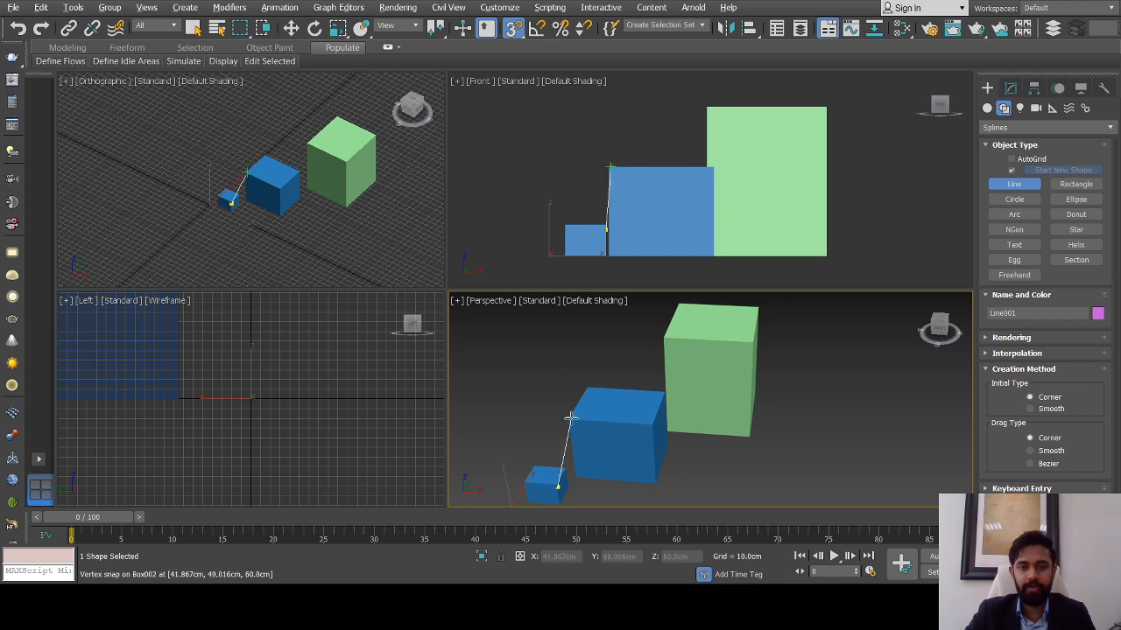
click(655, 426)
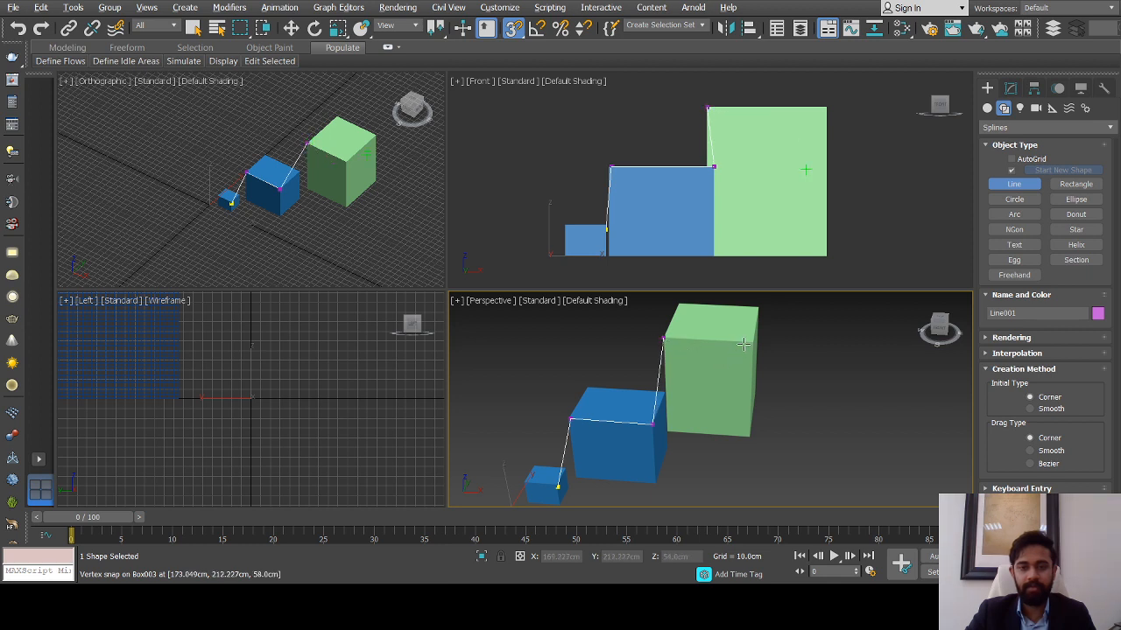
click(750, 443)
scroll(727, 447, down, 3)
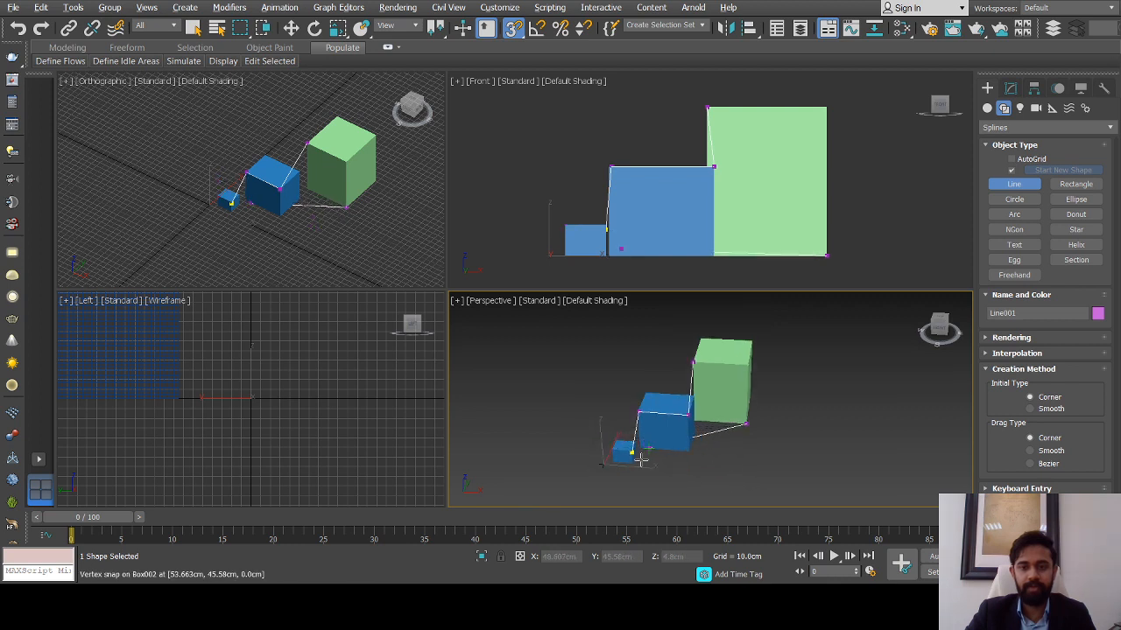
scroll(612, 275, up, 3)
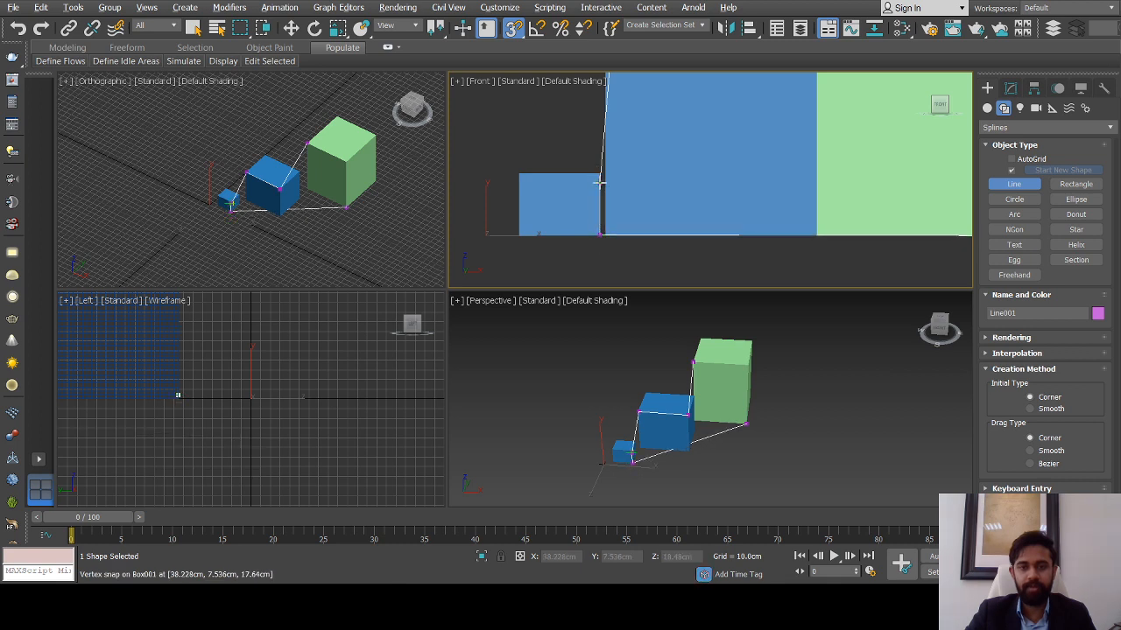
scroll(683, 198, down, 5)
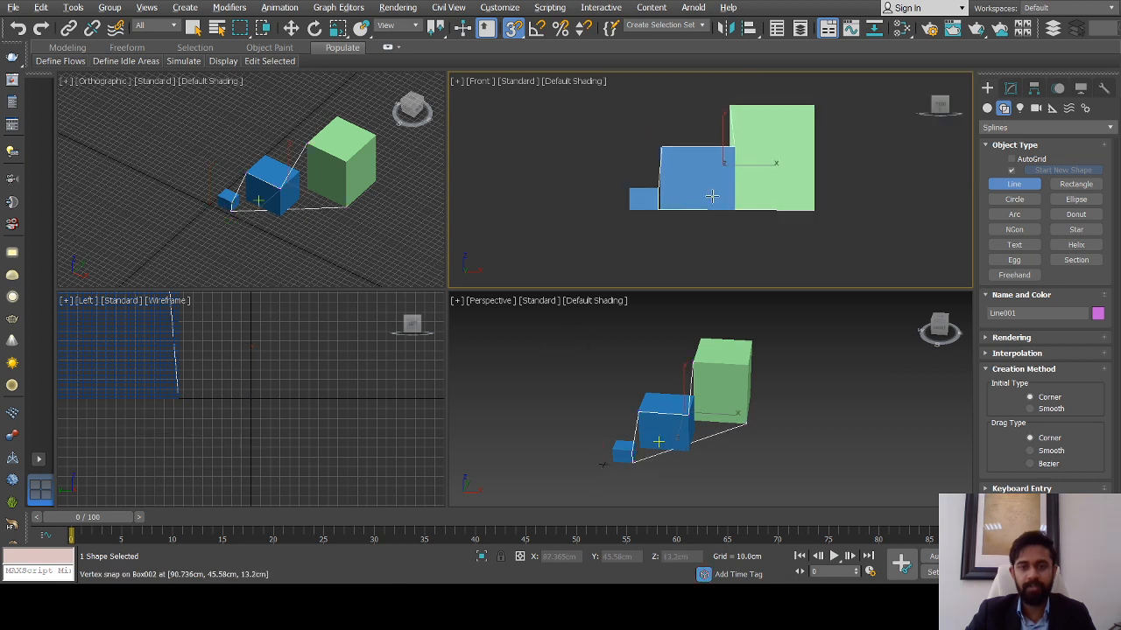
Delete the closed line drawn across the three boxes
scroll(690, 405, up, 2)
scroll(690, 404, up, 2)
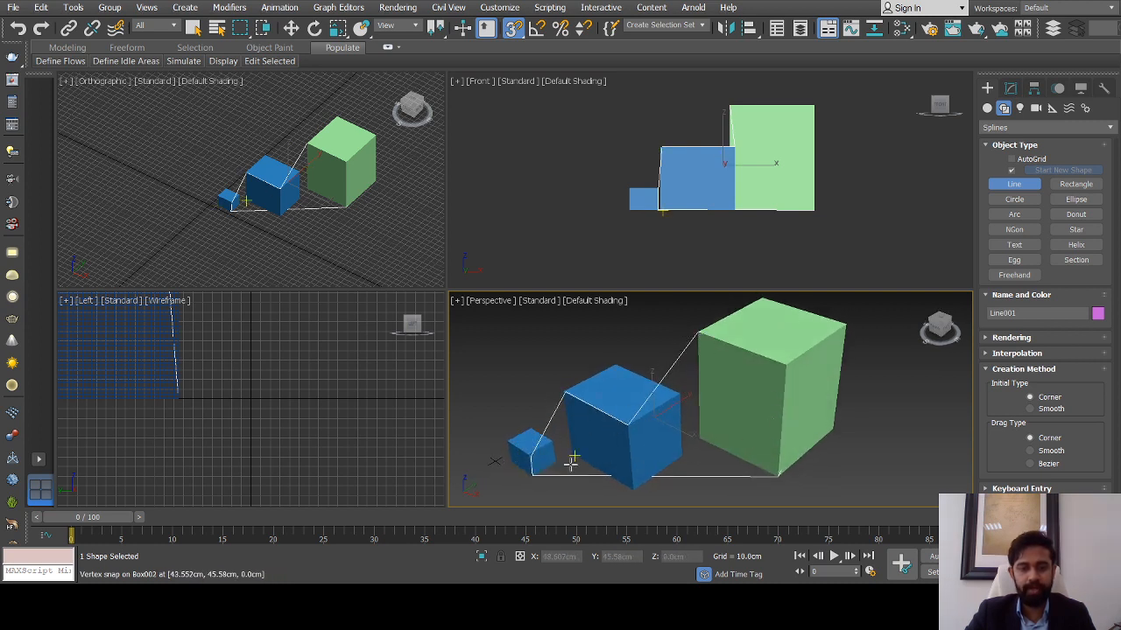
scroll(571, 462, down, 2)
middle_drag(660, 417, 673, 405)
key(Delete)
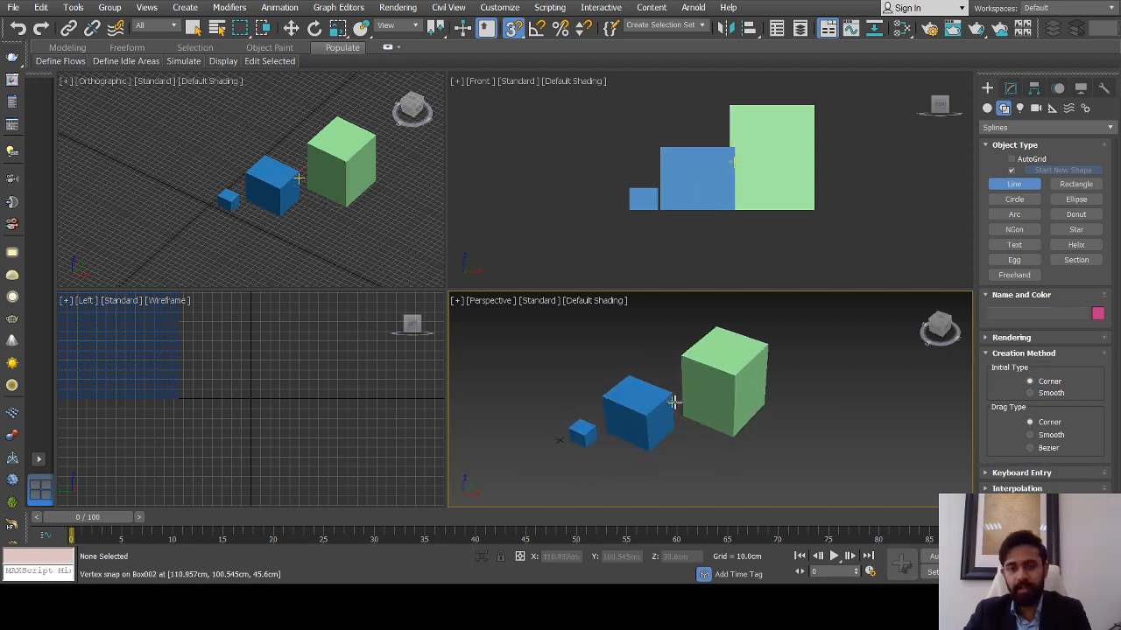
Draw a 3D-snapped Line in Perspective along the middle box's front top edge and down to its bottom corner, and delete it
scroll(681, 391, up, 2)
scroll(680, 390, down, 2)
alt+middle_drag(671, 395, 641, 384)
scroll(660, 408, up, 2)
scroll(624, 410, down, 2)
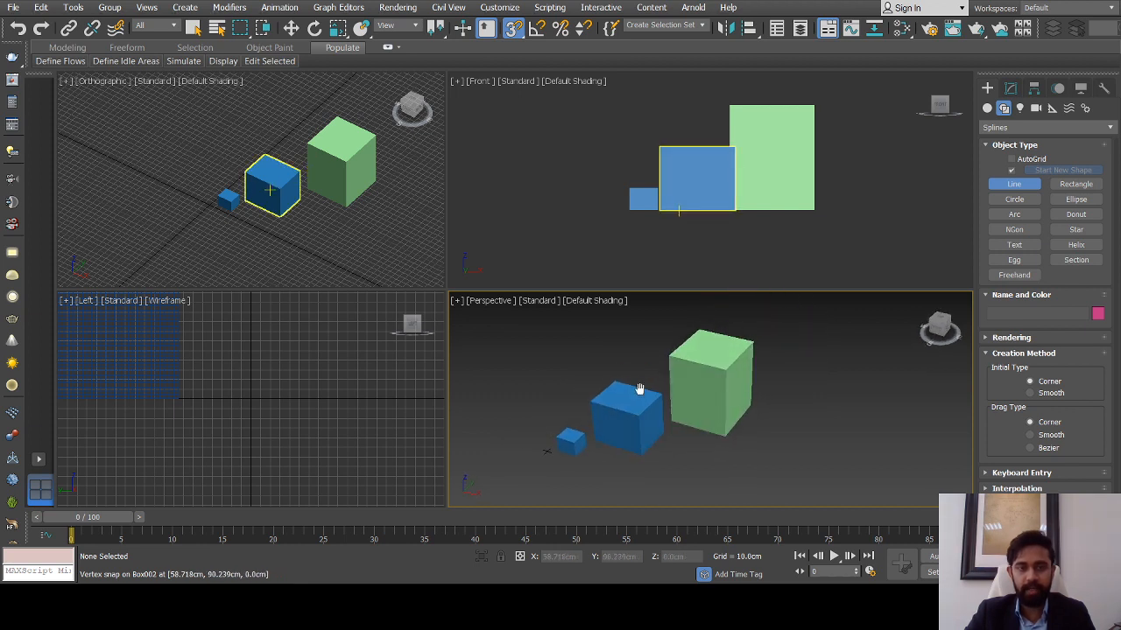
scroll(595, 403, up, 2)
scroll(594, 385, up, 5)
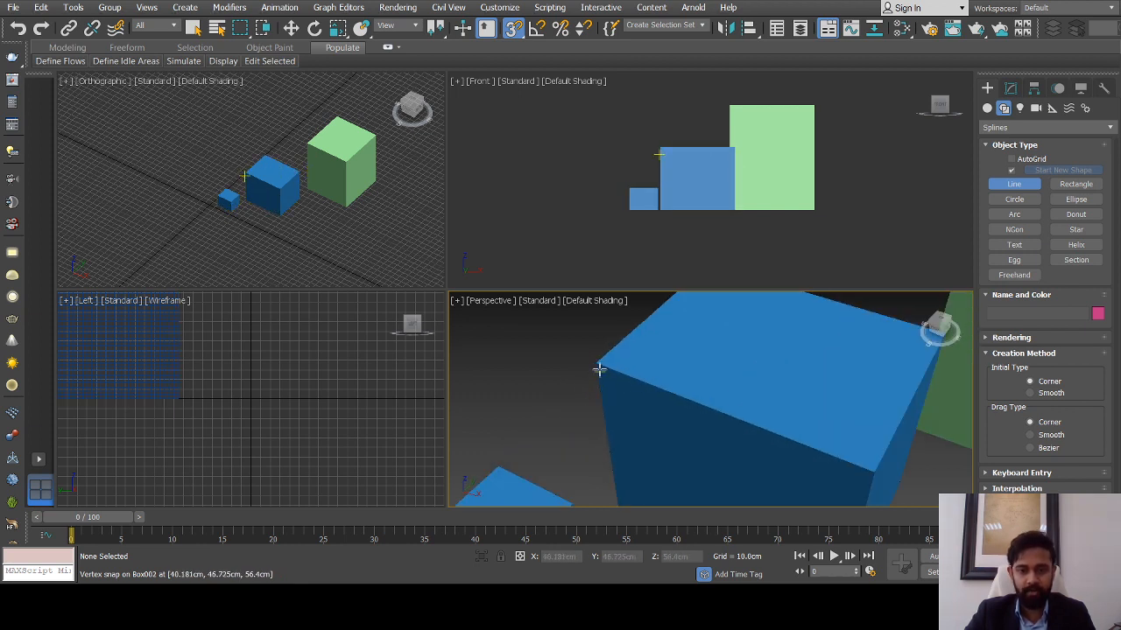
click(597, 363)
scroll(736, 423, down, 5)
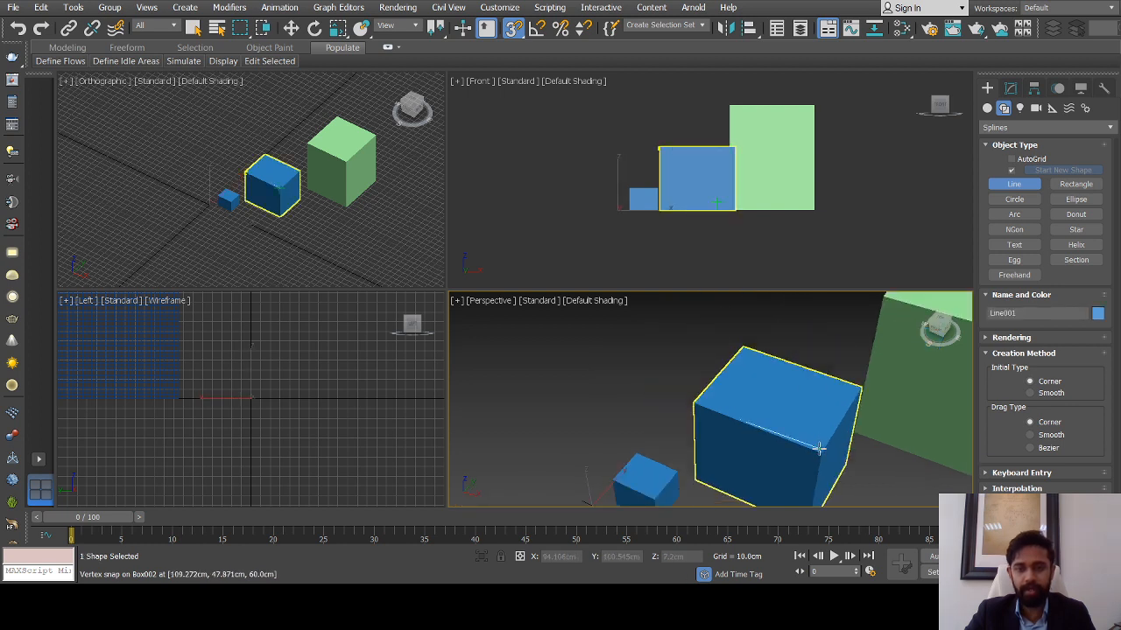
scroll(821, 438, down, 3)
alt+middle_drag(813, 403, 814, 379)
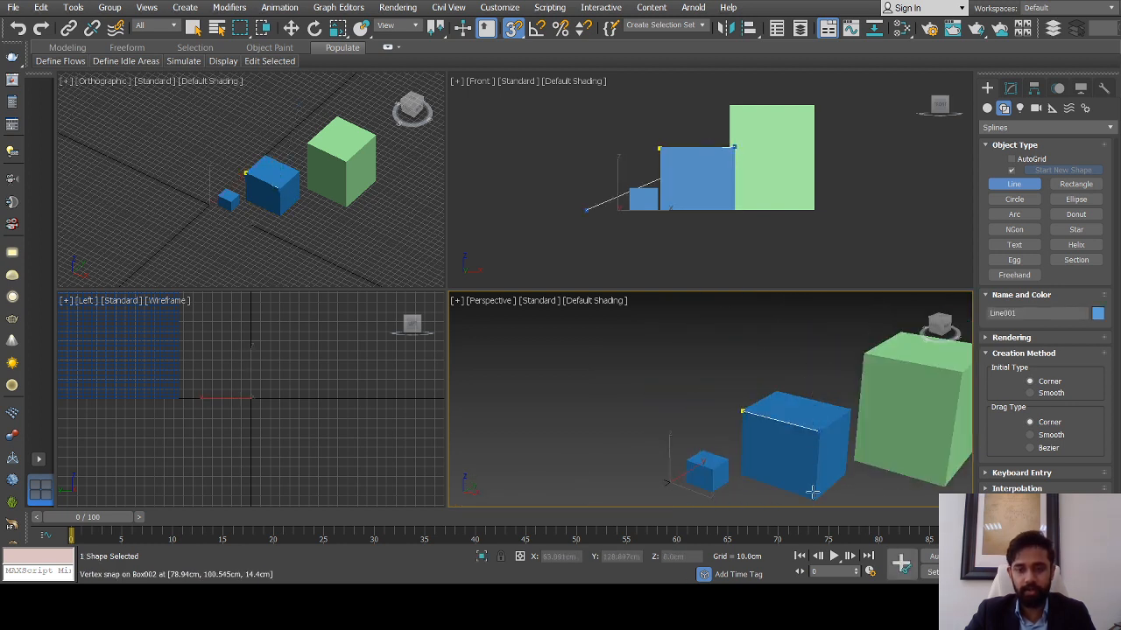
click(814, 505)
right_click(837, 466)
key(Delete)
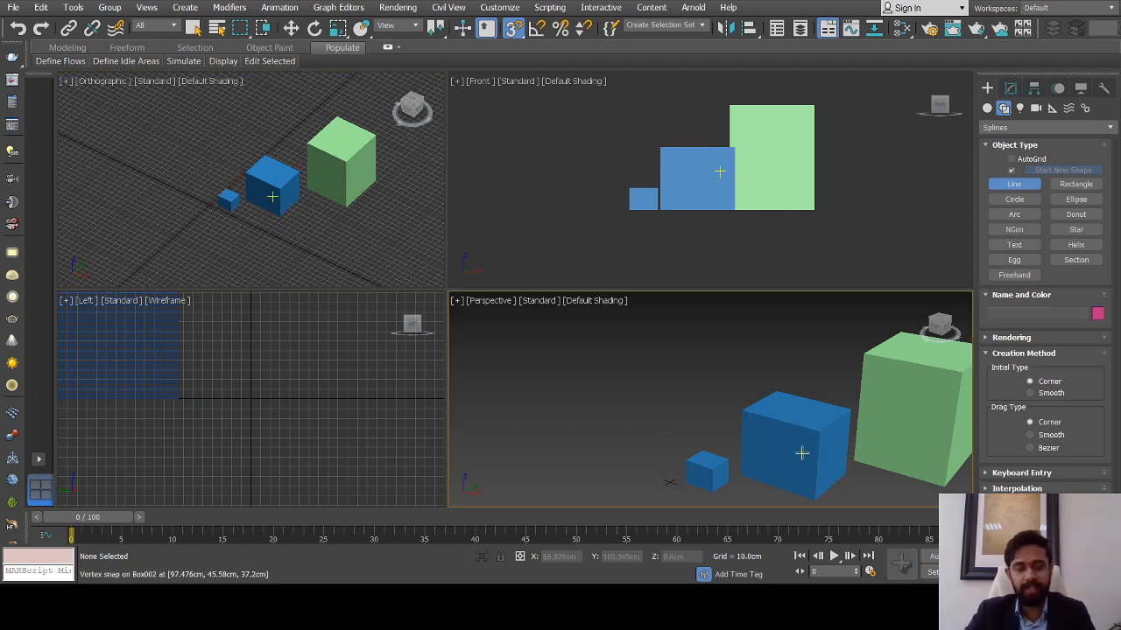
Switch the vertex snapping mode to 2.5D
scroll(790, 427, down, 3)
drag(512, 112, 511, 76)
scroll(726, 417, up, 3)
Examine the construction grid beside the small box in Perspective, and fit all three boxes back in view
middle_drag(726, 417, 620, 368)
scroll(621, 367, down, 1)
scroll(589, 466, up, 3)
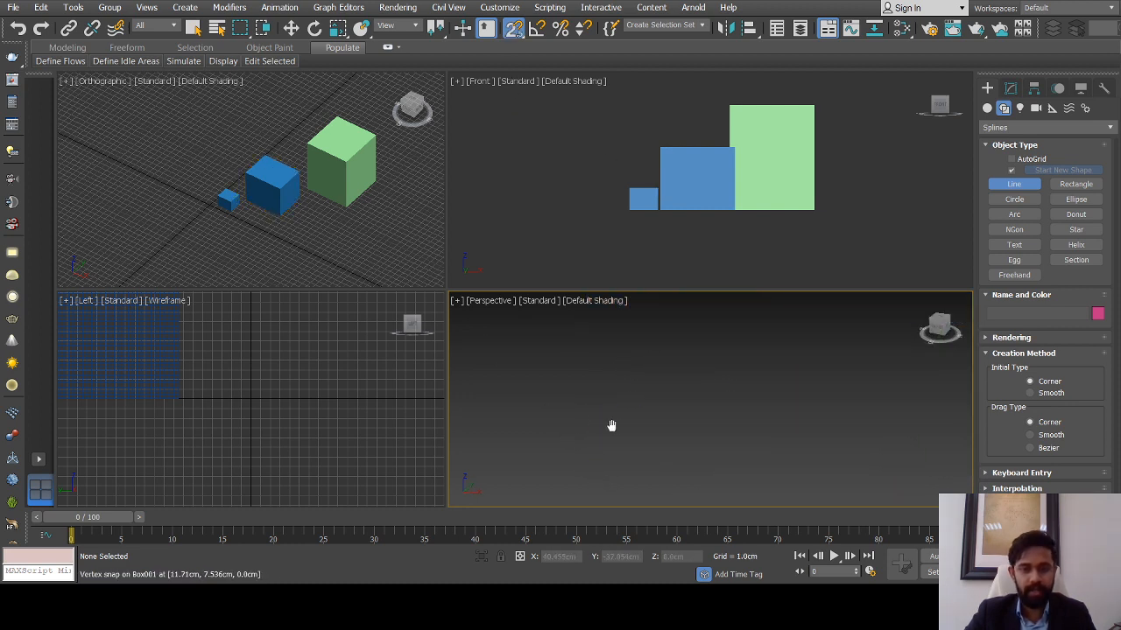
scroll(666, 423, down, 3)
scroll(604, 360, up, 3)
scroll(633, 379, down, 3)
scroll(707, 420, up, 2)
scroll(629, 422, up, 2)
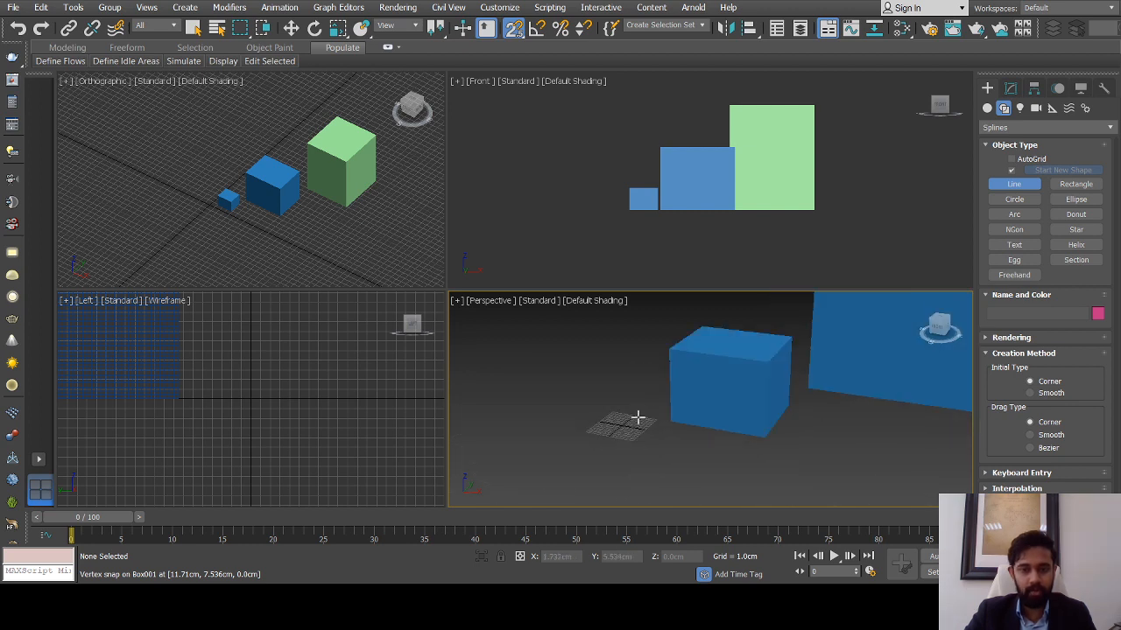
scroll(638, 425, down, 2)
scroll(635, 447, up, 3)
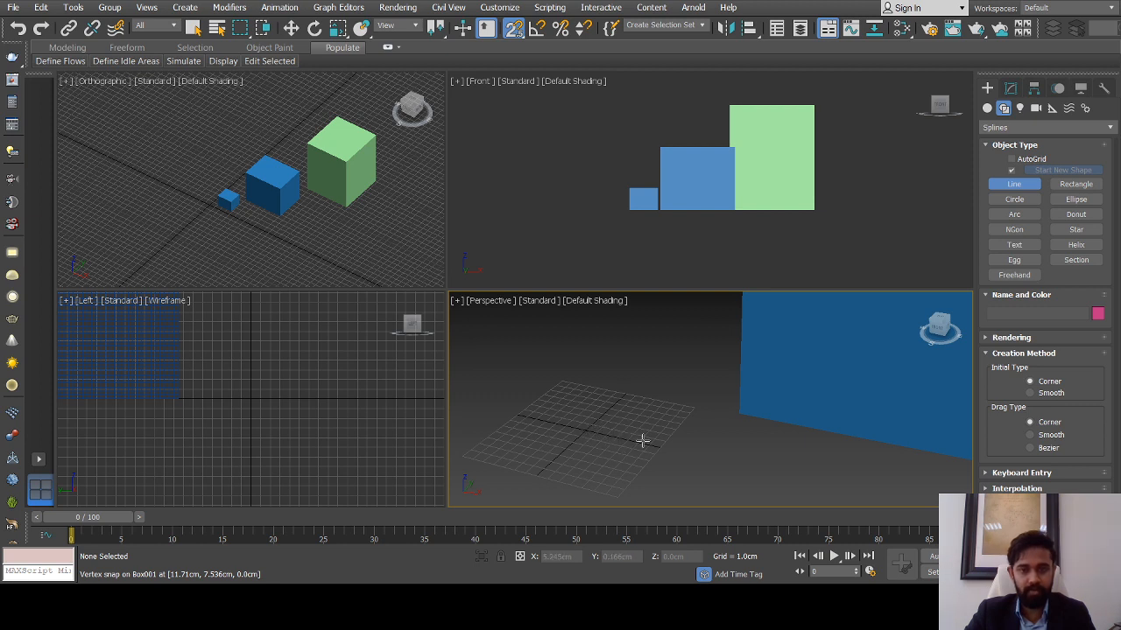
scroll(640, 429, down, 2)
scroll(708, 415, up, 2)
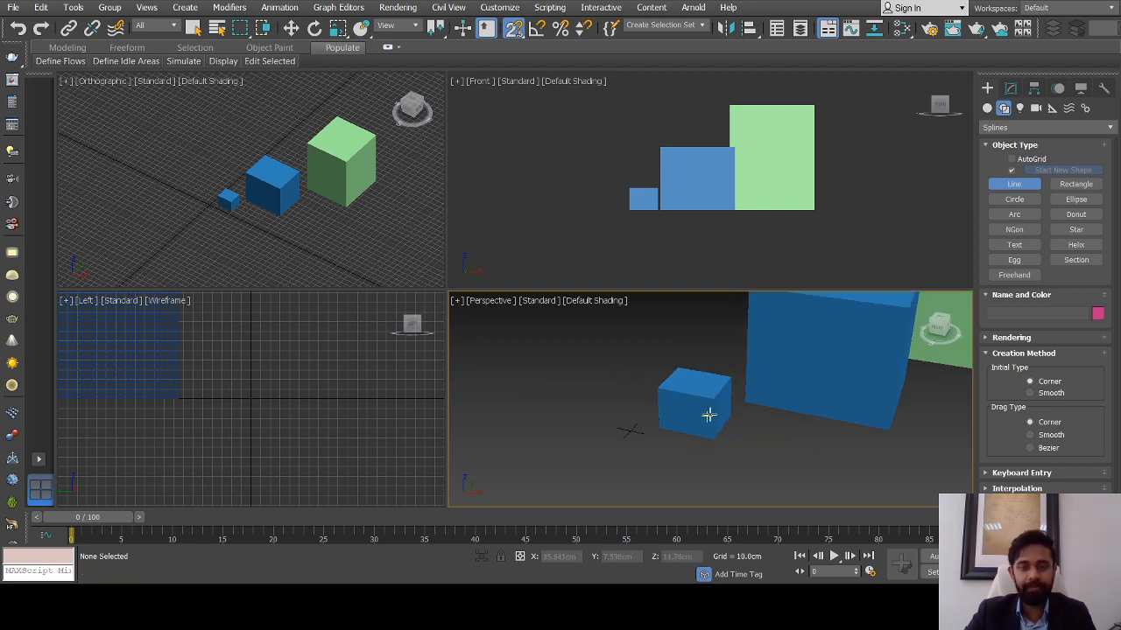
scroll(708, 415, down, 1)
key(z)
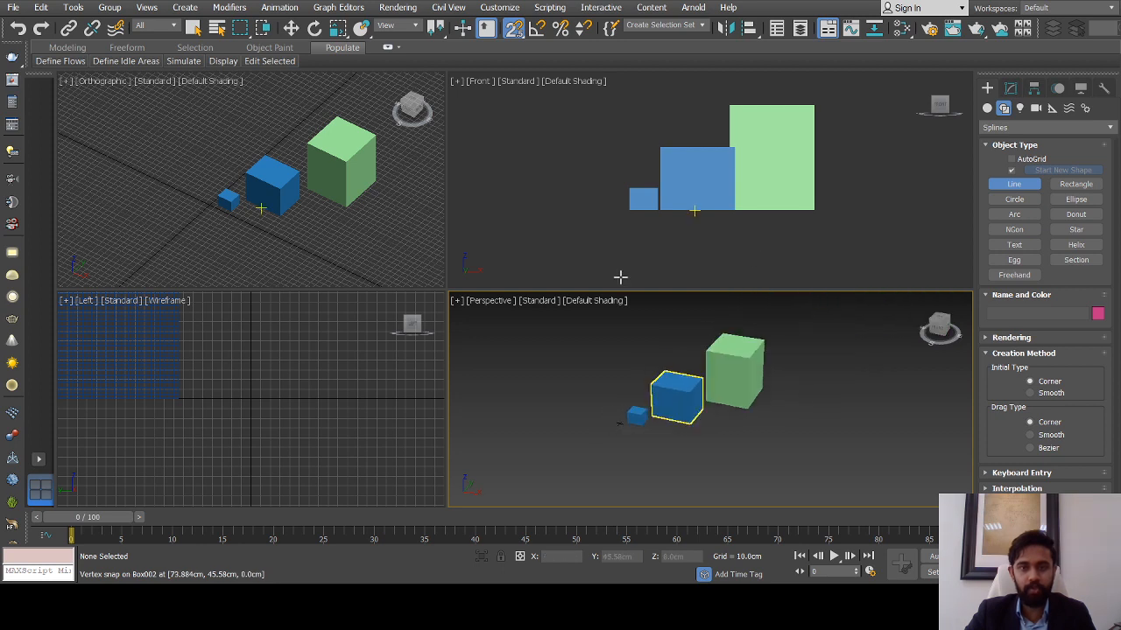
Draw a closed Line in the Front viewport around the stepped outline of the three boxes, snapping to their corners in 2.5D
scroll(628, 192, up, 3)
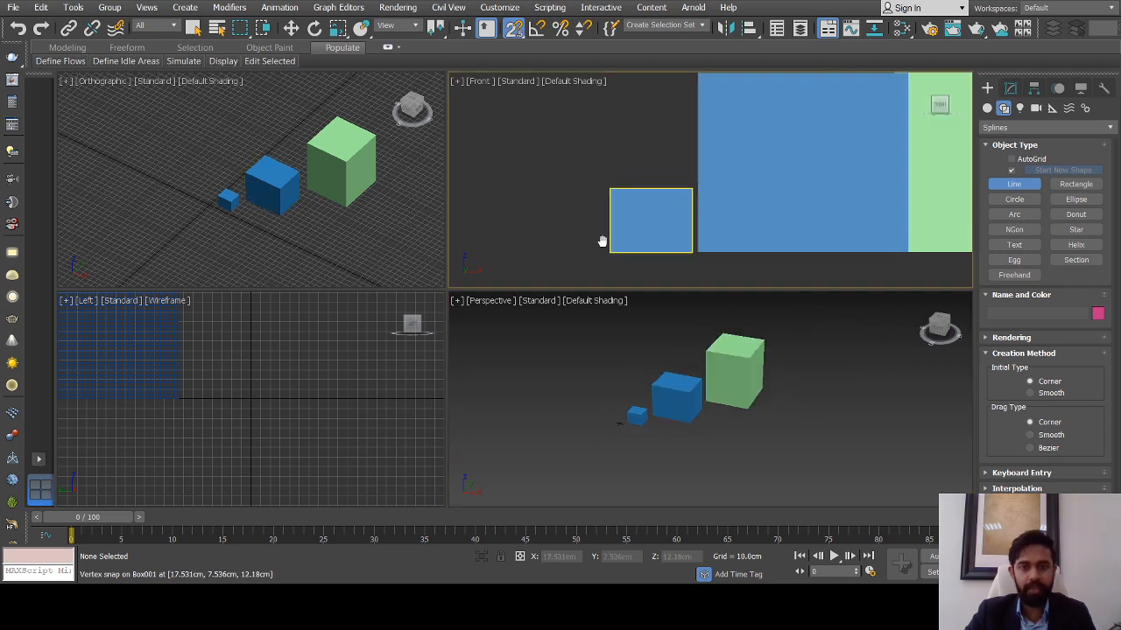
scroll(754, 225, down, 3)
click(593, 267)
click(592, 239)
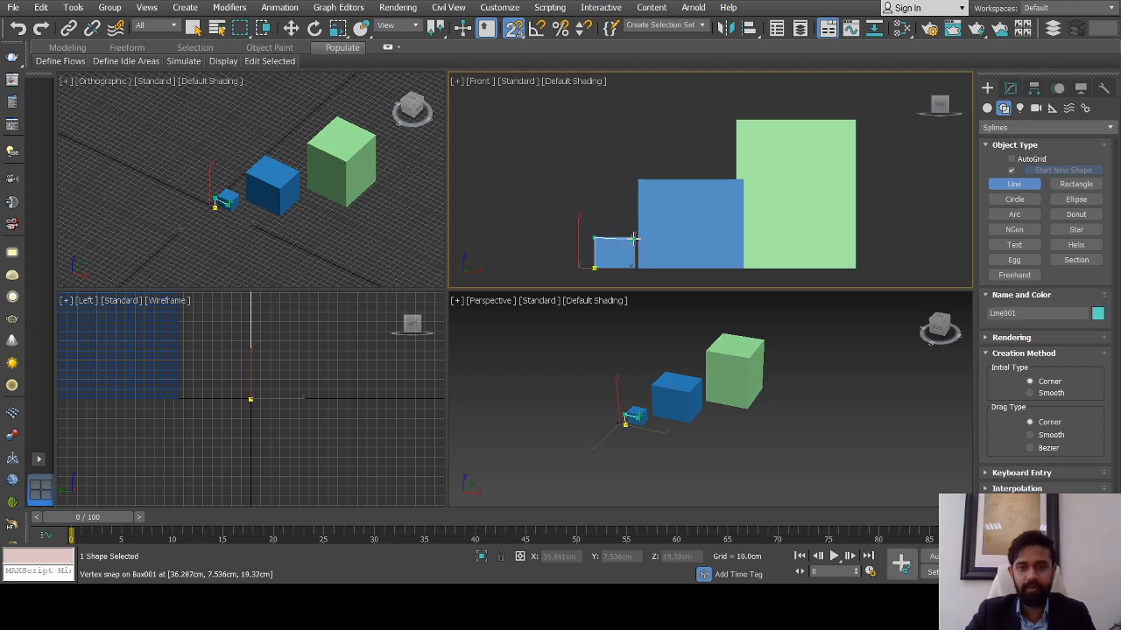
click(639, 183)
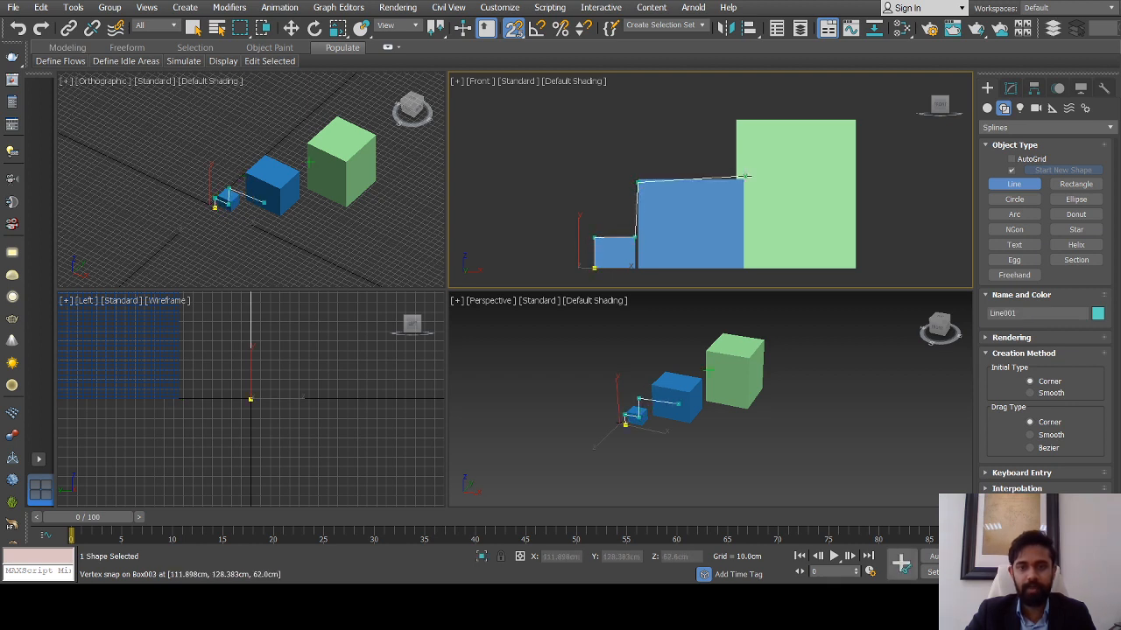
click(736, 119)
click(856, 118)
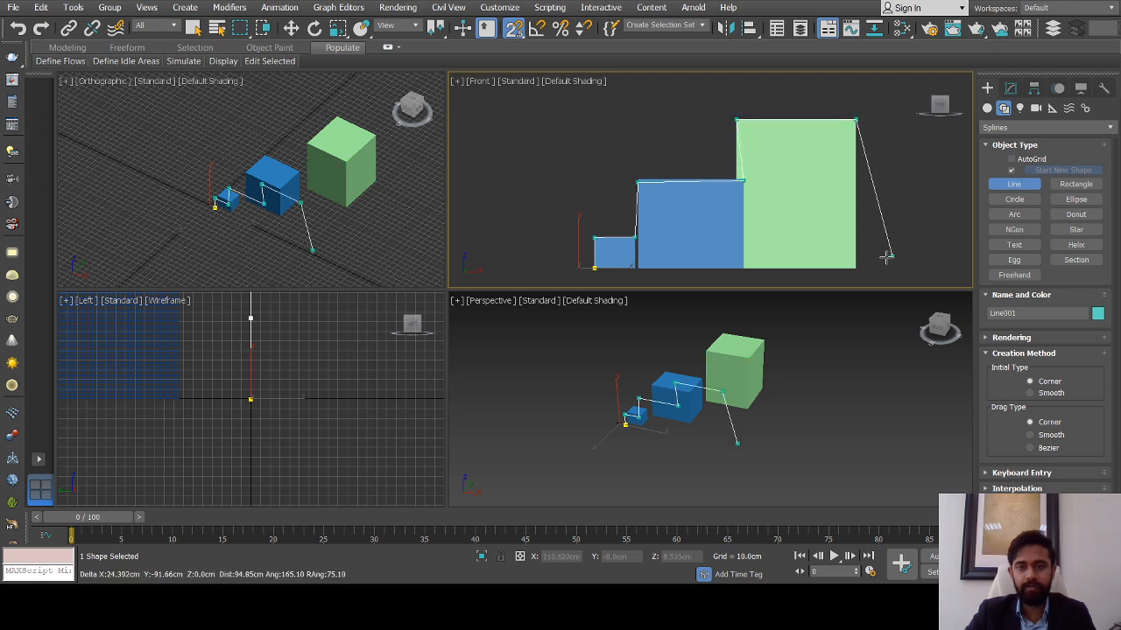
click(856, 268)
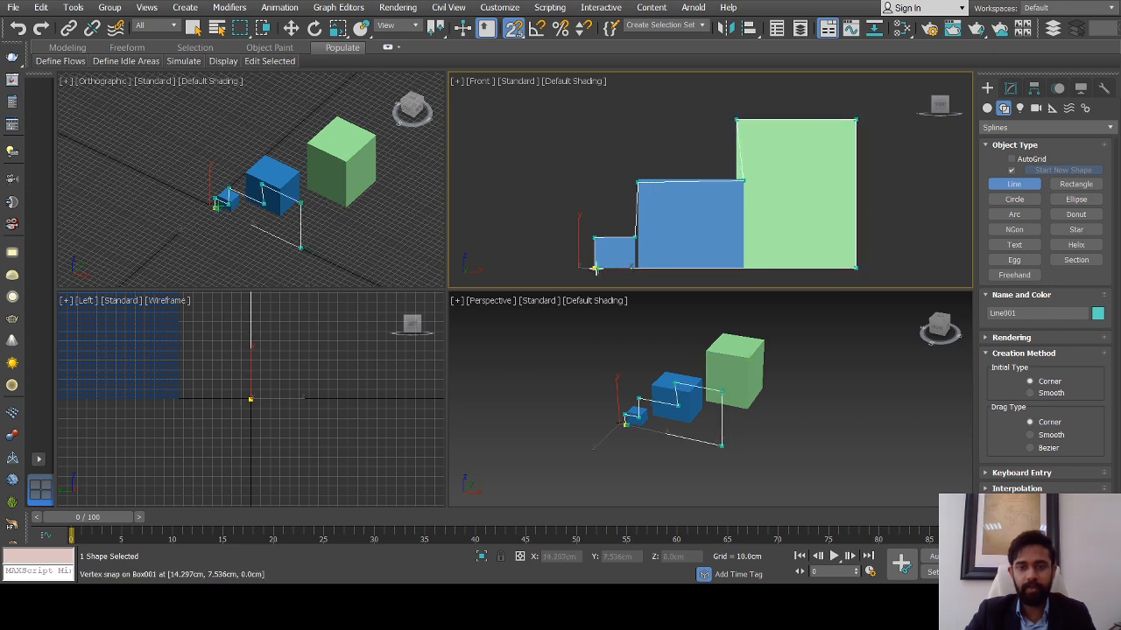
click(548, 335)
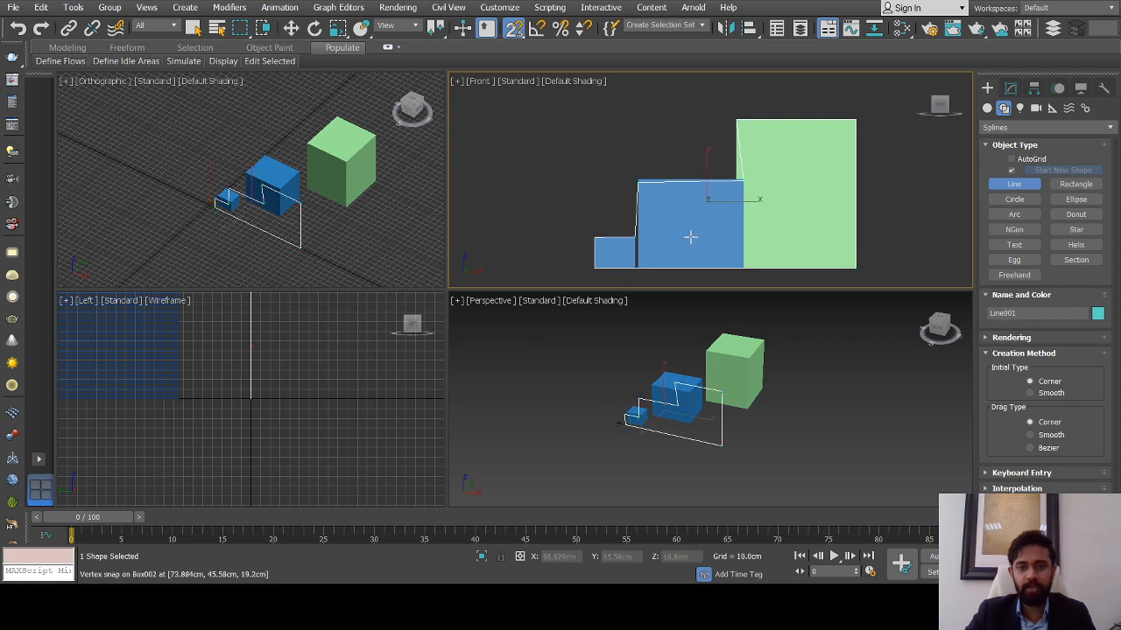
Inspect from several angles in Perspective where the closed line lies relative to the three boxes
mouse_move(707, 392)
alt+middle_down()
mouse_move(645, 393)
mouse_move(691, 391)
mouse_move(695, 402)
alt+middle_up()
scroll(681, 404, up, 5)
scroll(663, 387, down, 5)
scroll(603, 394, up, 3)
scroll(602, 392, up, 5)
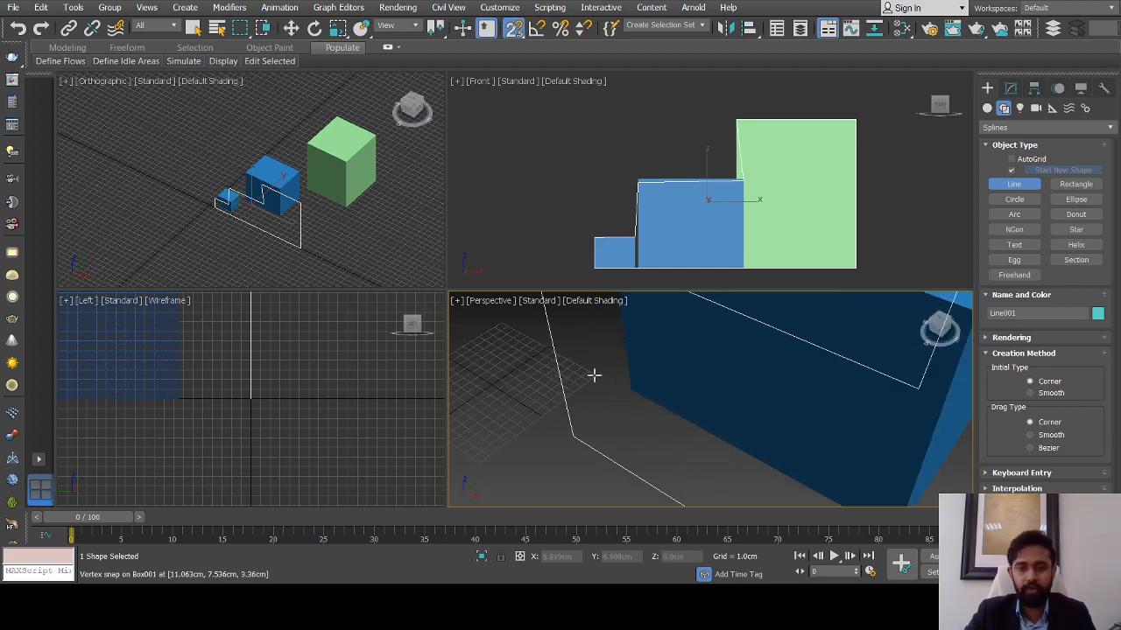
scroll(513, 415, down, 2)
alt+middle_drag(513, 415, 529, 414)
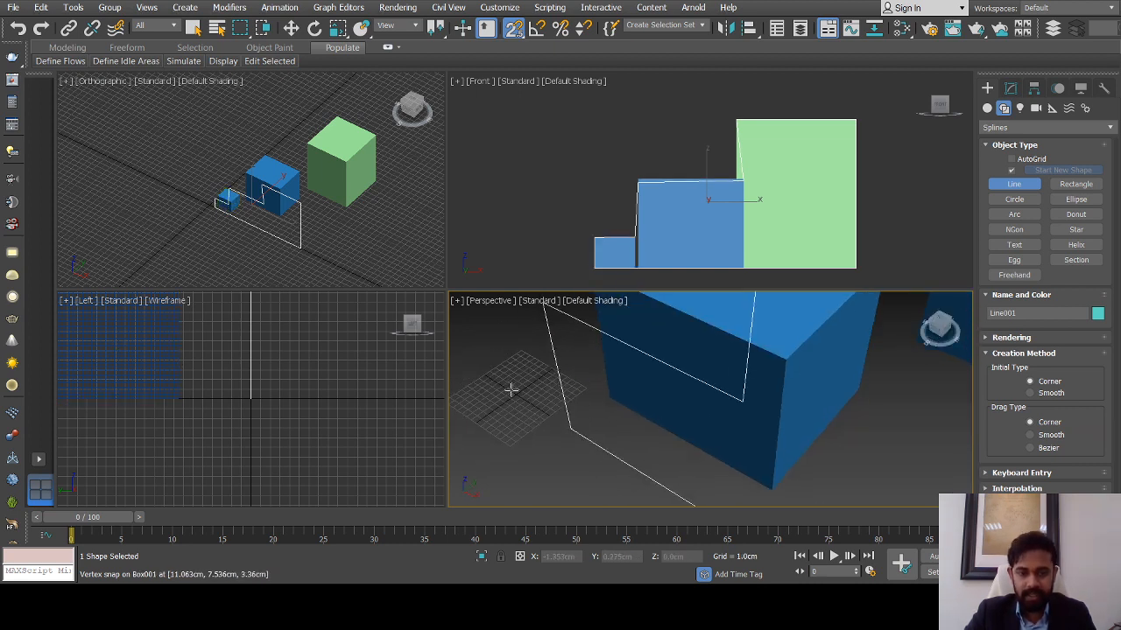
scroll(550, 413, down, 6)
alt+middle_drag(549, 413, 695, 388)
scroll(690, 443, down, 4)
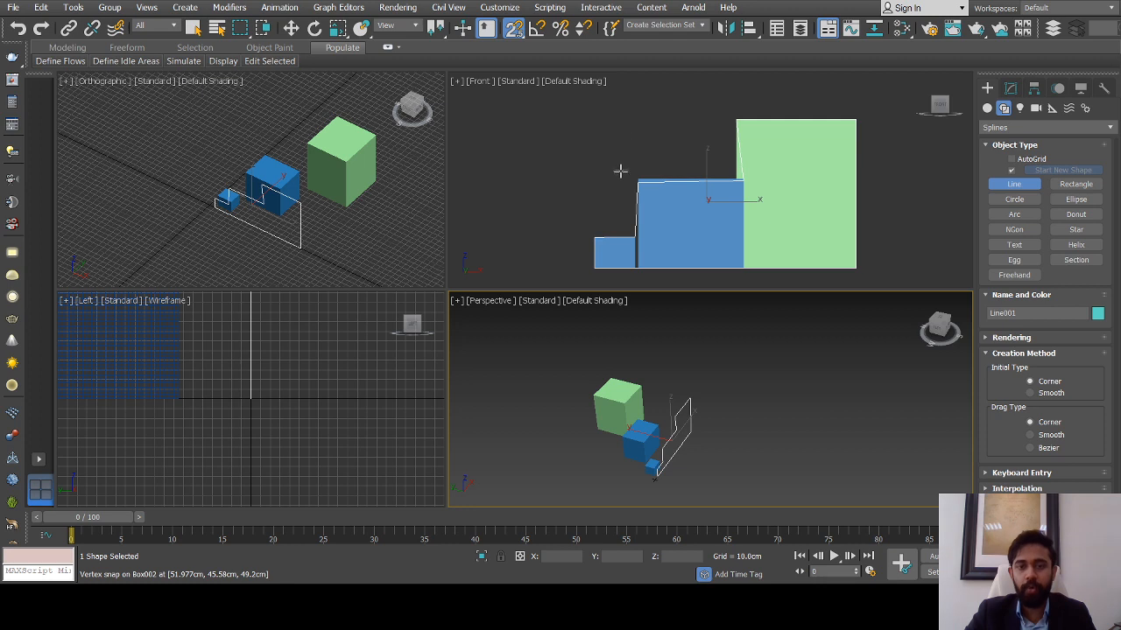
scroll(606, 229, up, 2)
scroll(585, 193, down, 2)
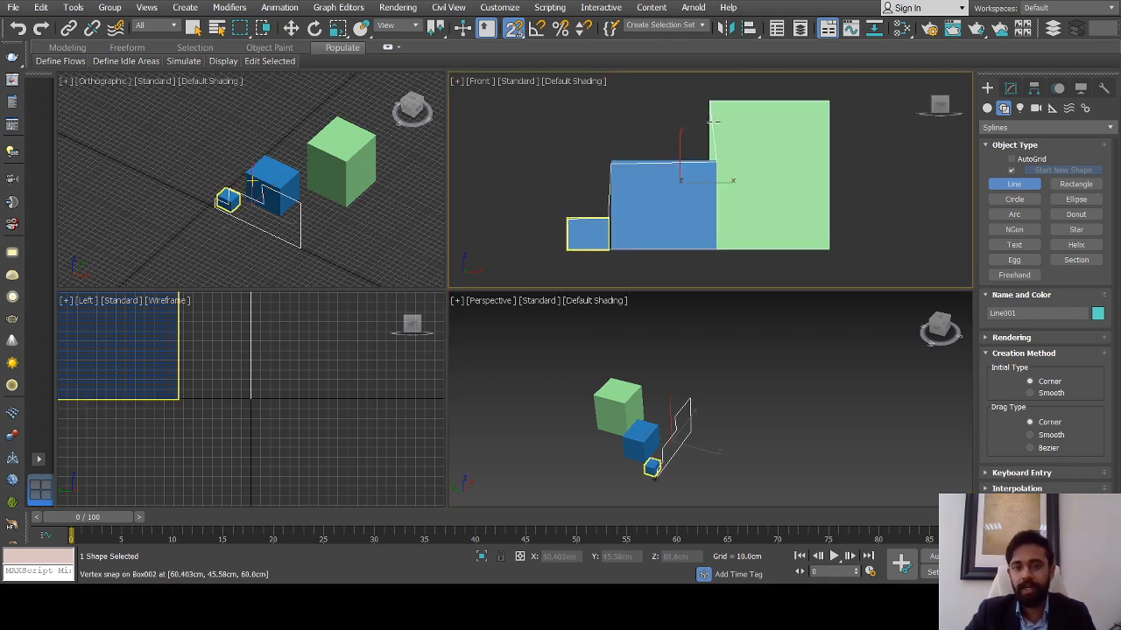
alt+middle_drag(693, 426, 675, 390)
scroll(675, 452, up, 3)
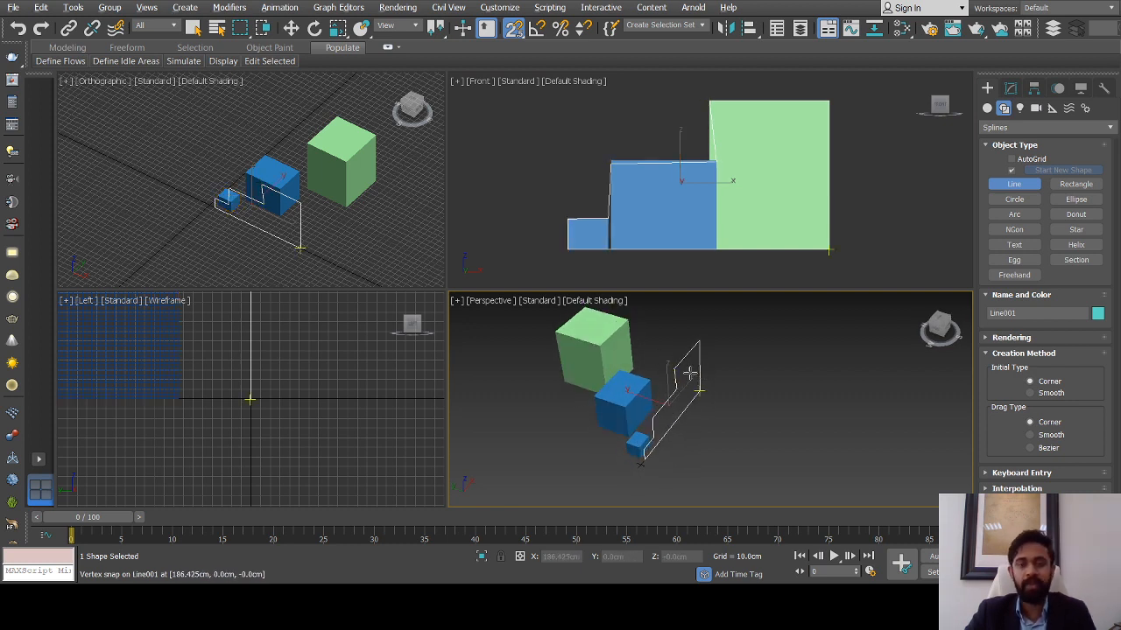
Delete the closed line, maximize the Perspective viewport and leave the Line tool
key(alt+w)
scroll(654, 338, down, 5)
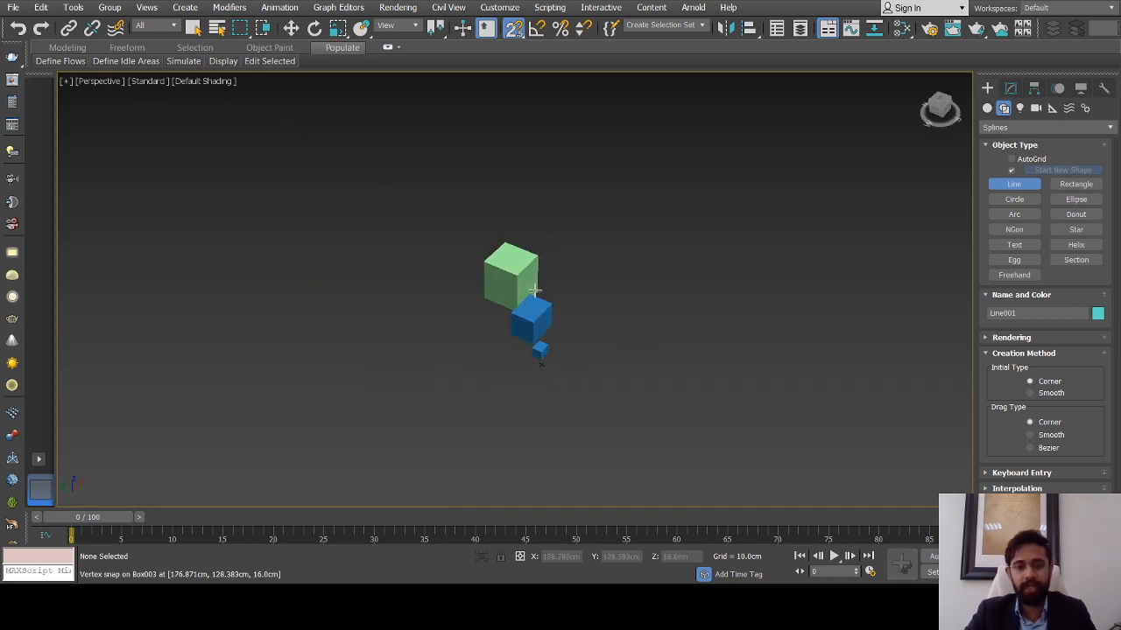
scroll(535, 289, up, 3)
alt+middle_drag(534, 292, 522, 310)
right_click(580, 252)
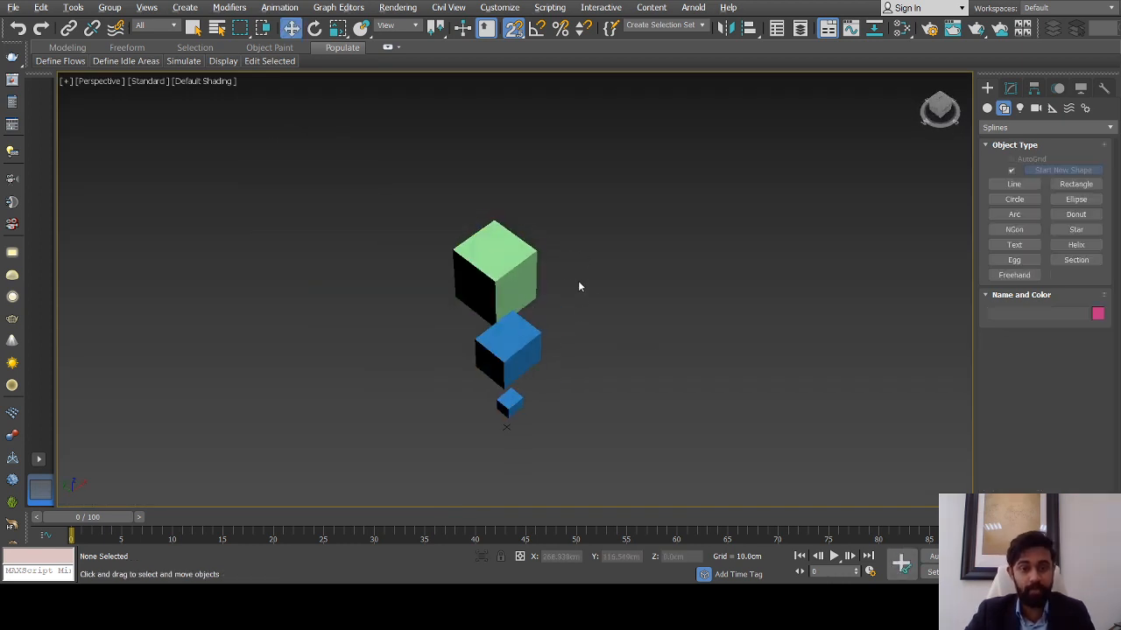
Switch the maximized viewport to the Top view with all three boxes in sight
key(t)
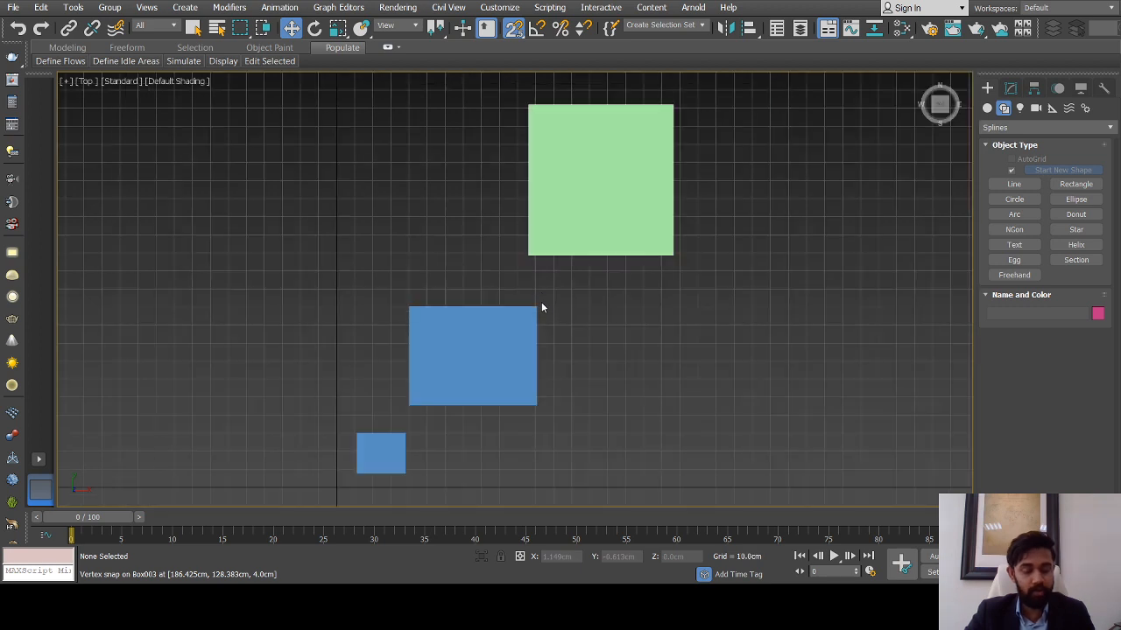
scroll(541, 309, down, 3)
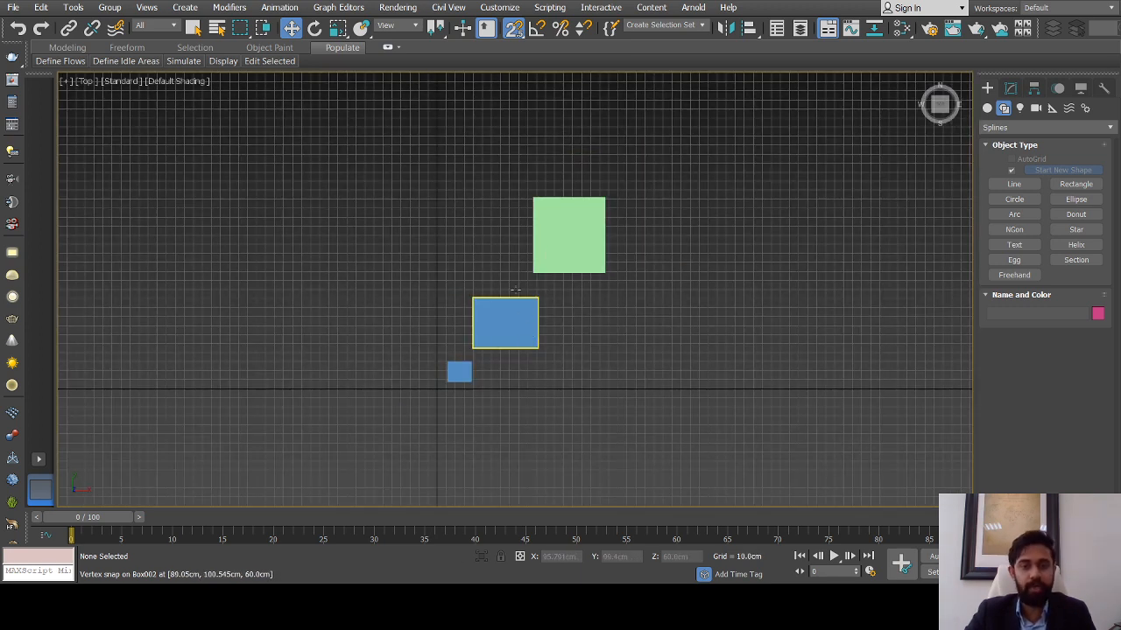
scroll(504, 288, up, 1)
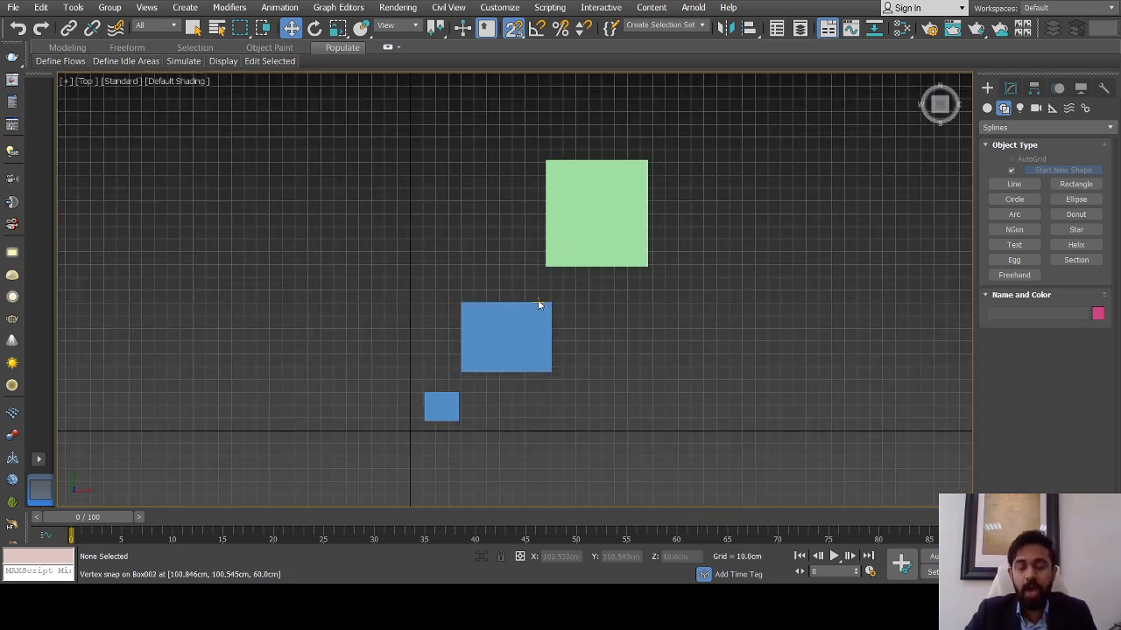
scroll(537, 304, down, 2)
middle_drag(545, 296, 570, 288)
scroll(570, 288, up, 2)
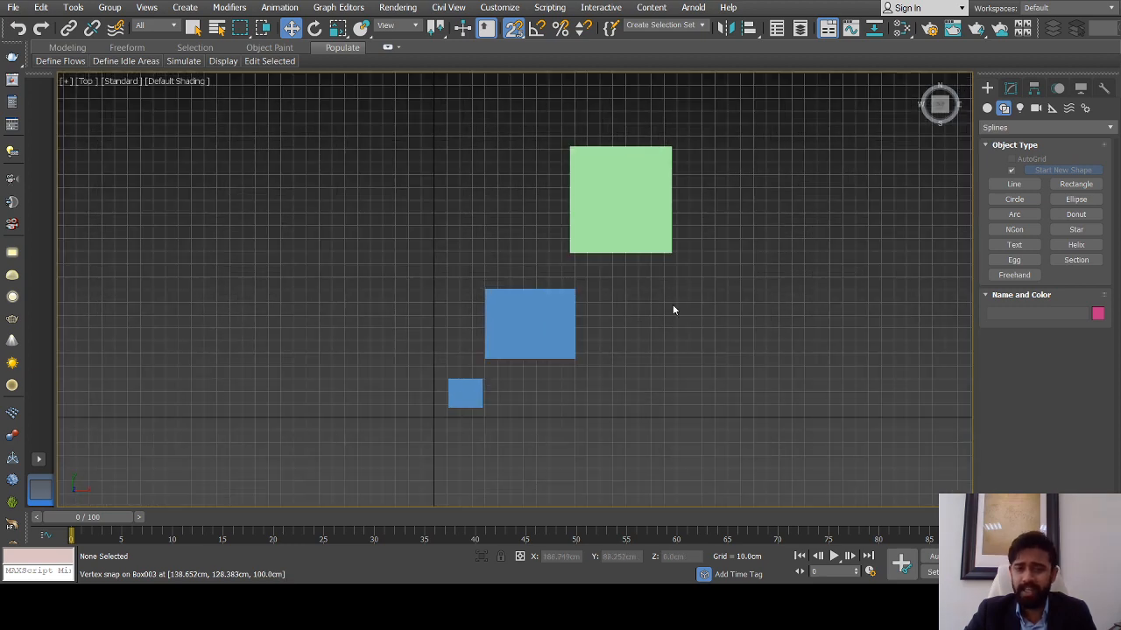
Raise the large green box along Z until its top is at about 154 cm, and return to the Top view
scroll(592, 214, up, 2)
middle_drag(591, 214, 585, 190)
click(587, 261)
drag(597, 289, 601, 232)
alt+middle_drag(600, 233, 609, 259)
key(t)
scroll(665, 255, down, 4)
Trace the raised green box's four corners in the Top view with a Line, using 2.5D vertex snapping
click(1016, 184)
scroll(585, 224, up, 2)
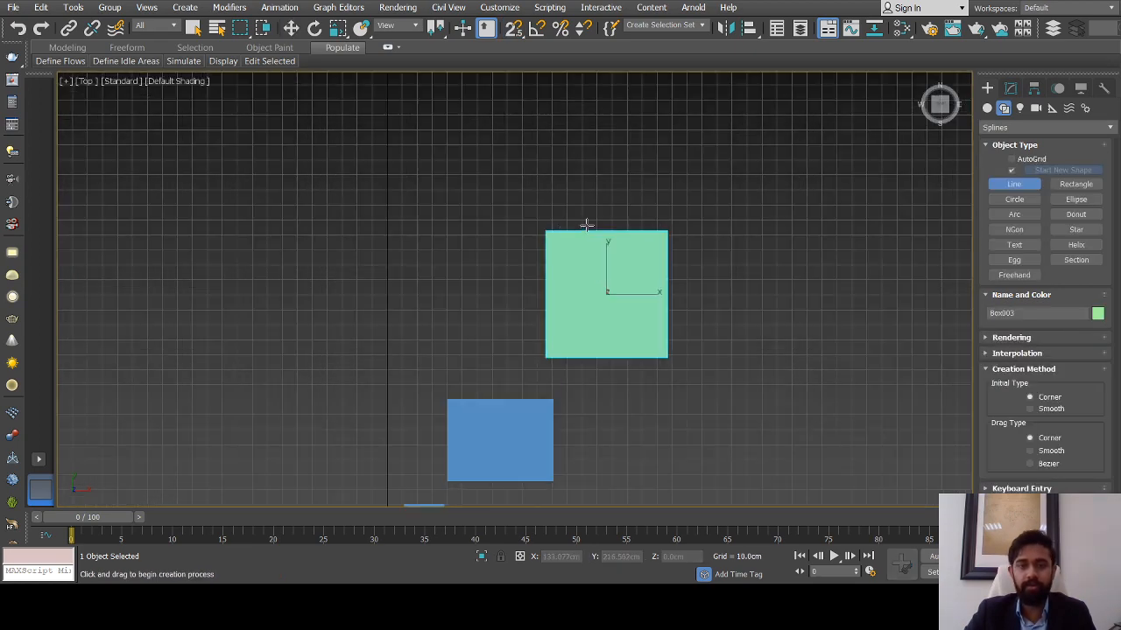
middle_drag(585, 224, 577, 194)
key(s)
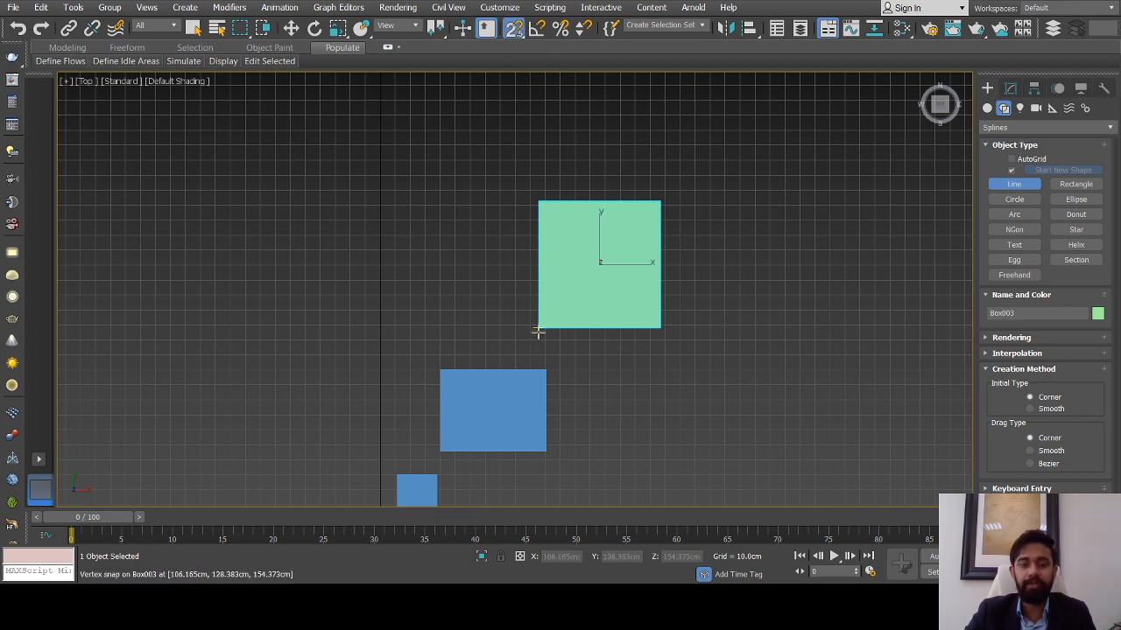
click(538, 331)
click(536, 200)
click(661, 201)
click(661, 326)
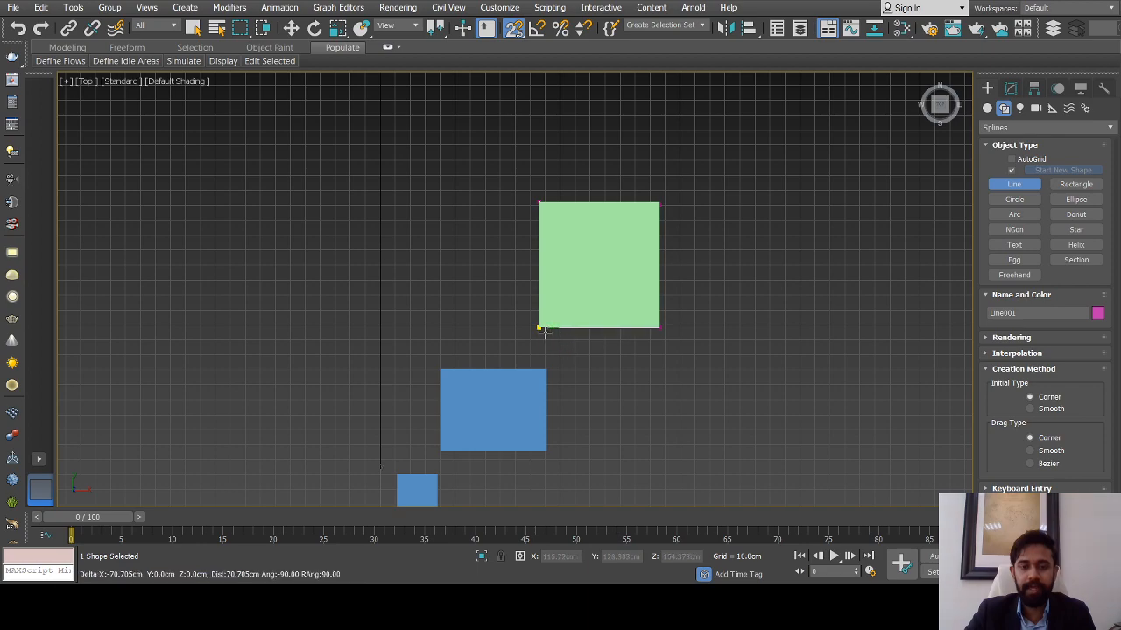
Inspect the traced outline against the raised green box from an oblique angle, return to the Top view and leave the Line tool
alt+middle_drag(686, 367, 648, 340)
key(t)
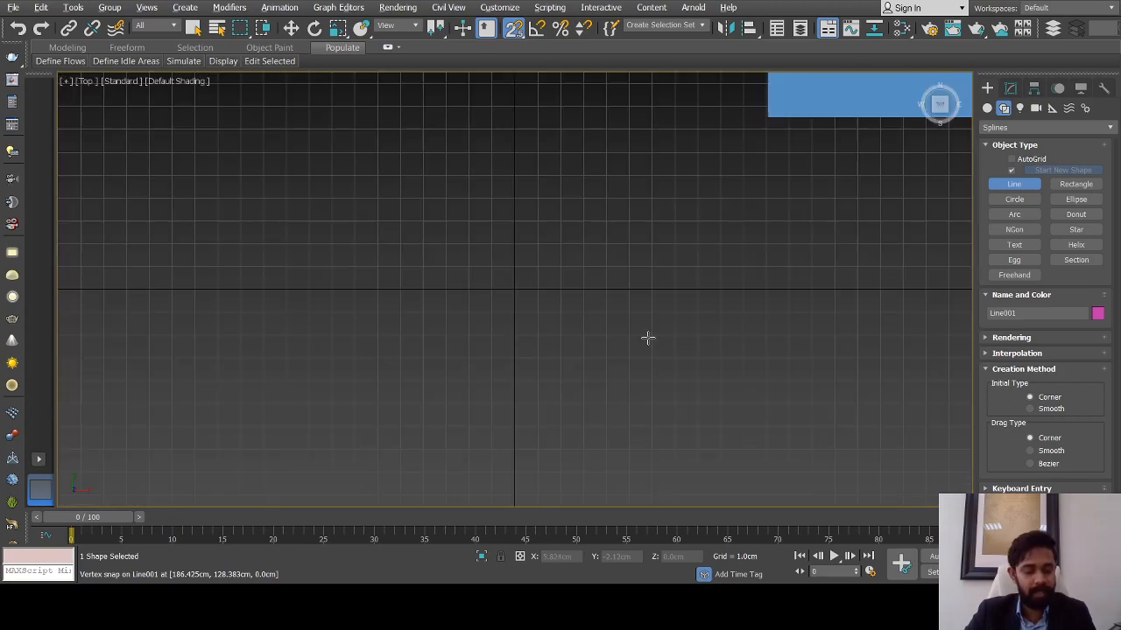
key(z)
scroll(648, 338, down, 5)
scroll(592, 350, down, 2)
middle_drag(574, 383, 601, 318)
scroll(601, 318, up, 3)
right_click(470, 160)
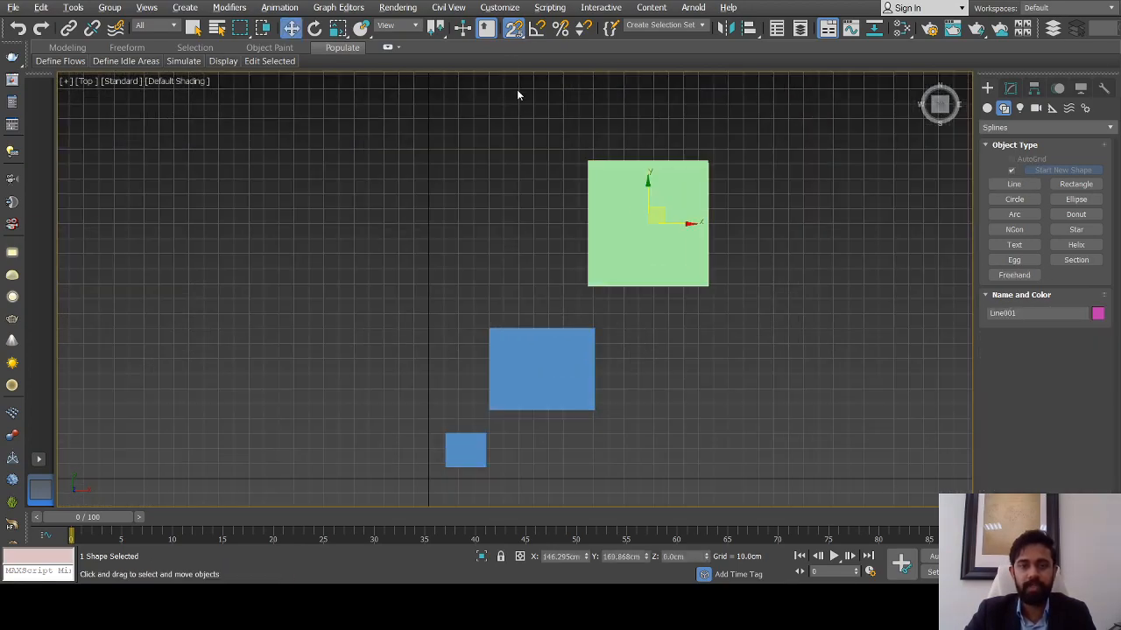
Trace the medium blue box's four corners in the Top view with a Line, using 3D vertex snapping, and check it obliquely
scroll(554, 408, up, 2)
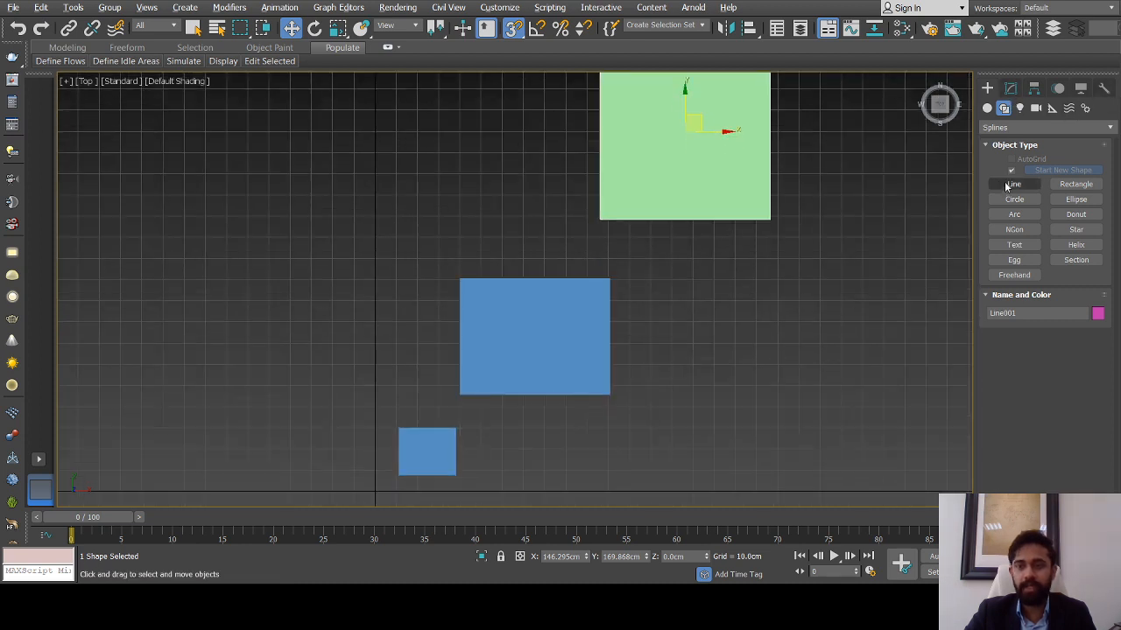
click(1013, 184)
click(459, 395)
click(459, 279)
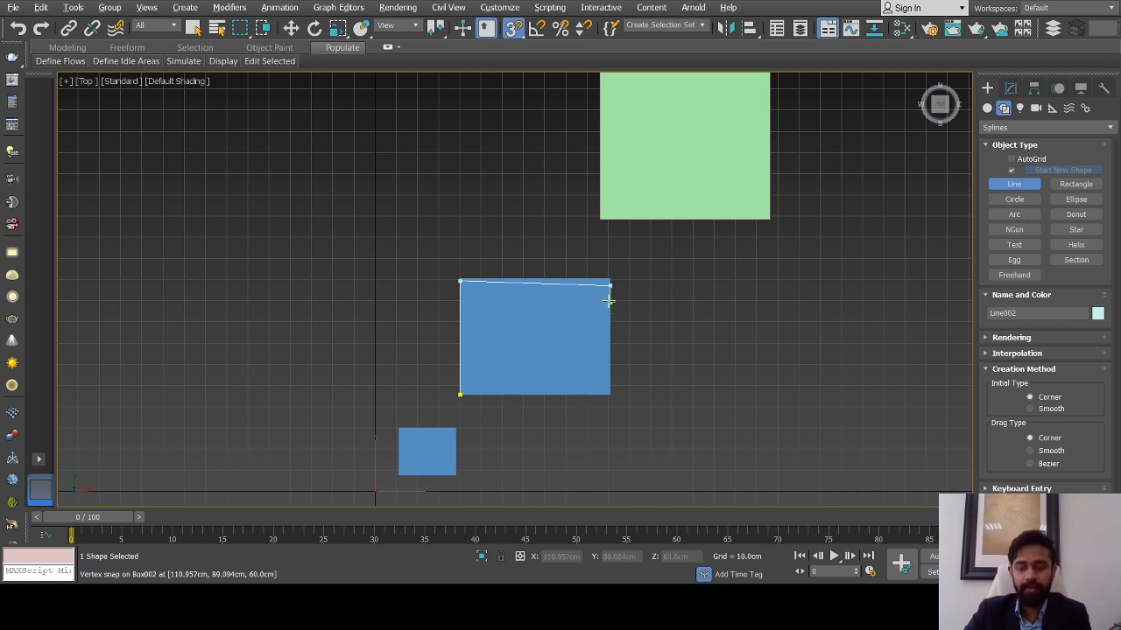
click(610, 279)
click(610, 394)
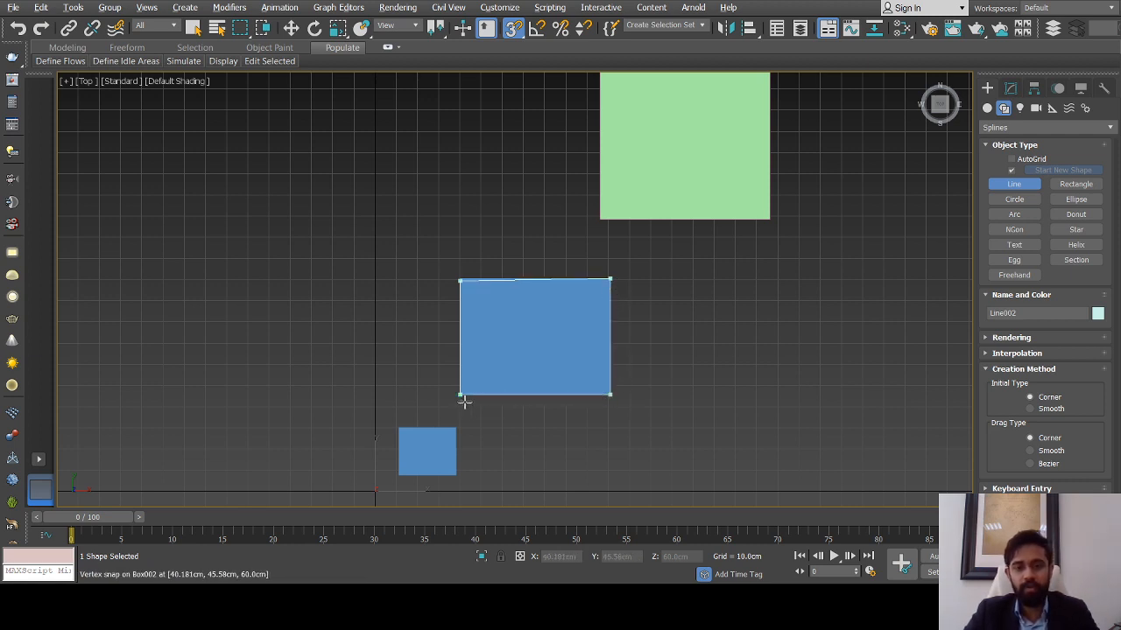
alt+middle_drag(548, 330, 633, 330)
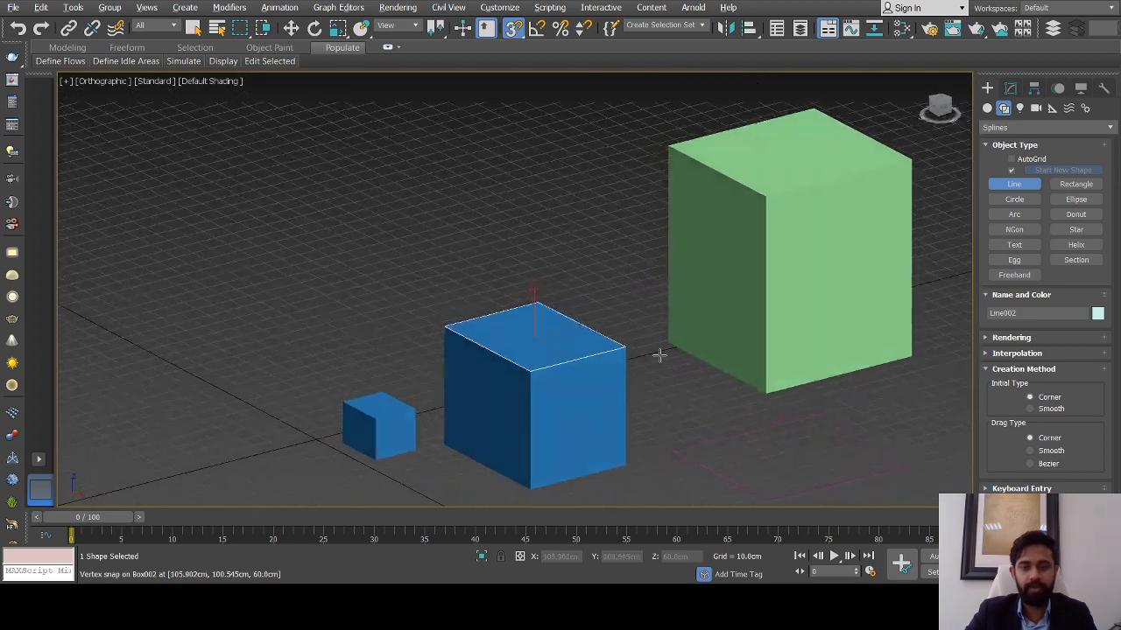
right_click(723, 470)
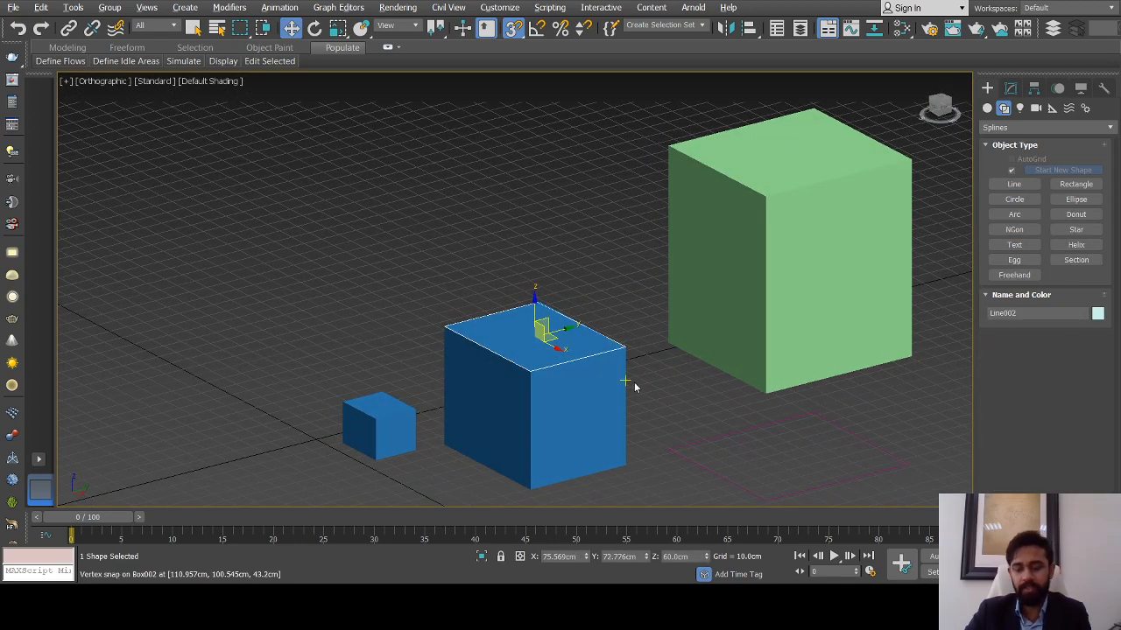
Delete the traced outlines of the green and medium blue boxes, keeping the three boxes
click(635, 387)
scroll(615, 361, down, 4)
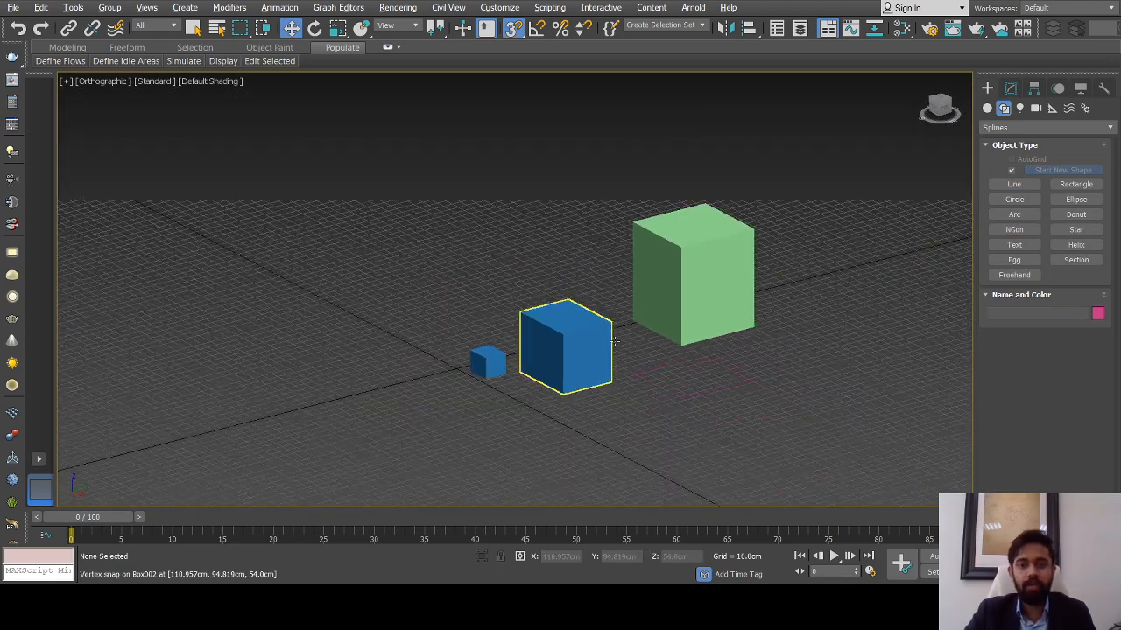
click(670, 394)
key(Delete)
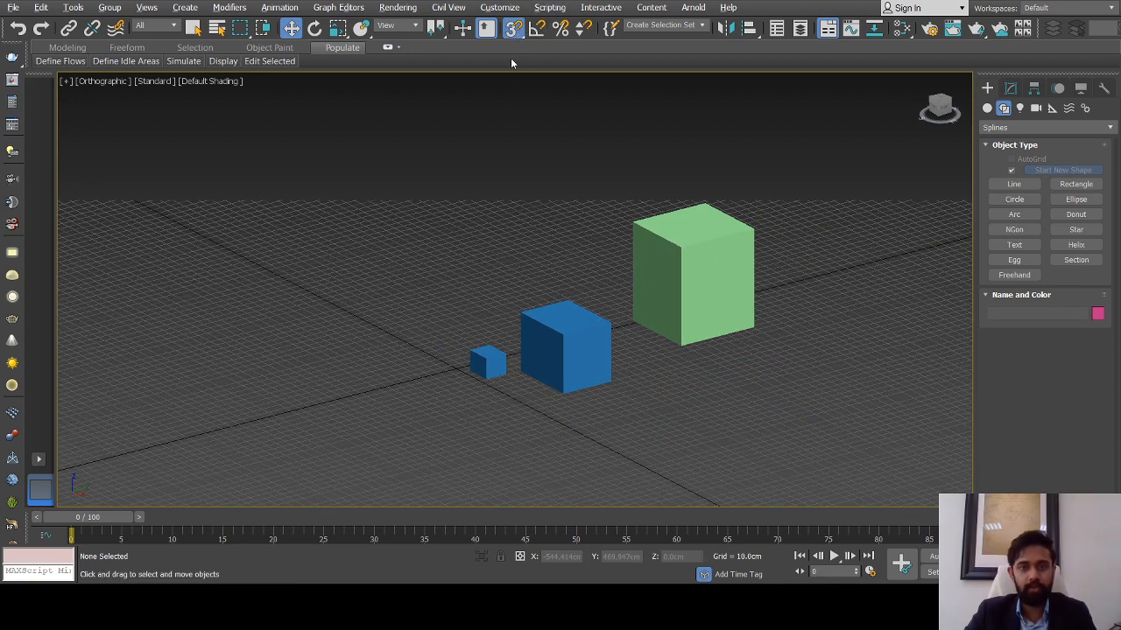
Switch snapping to 2.5D and return to the Top view with all three boxes in sight
alt+middle_drag(569, 193, 591, 228)
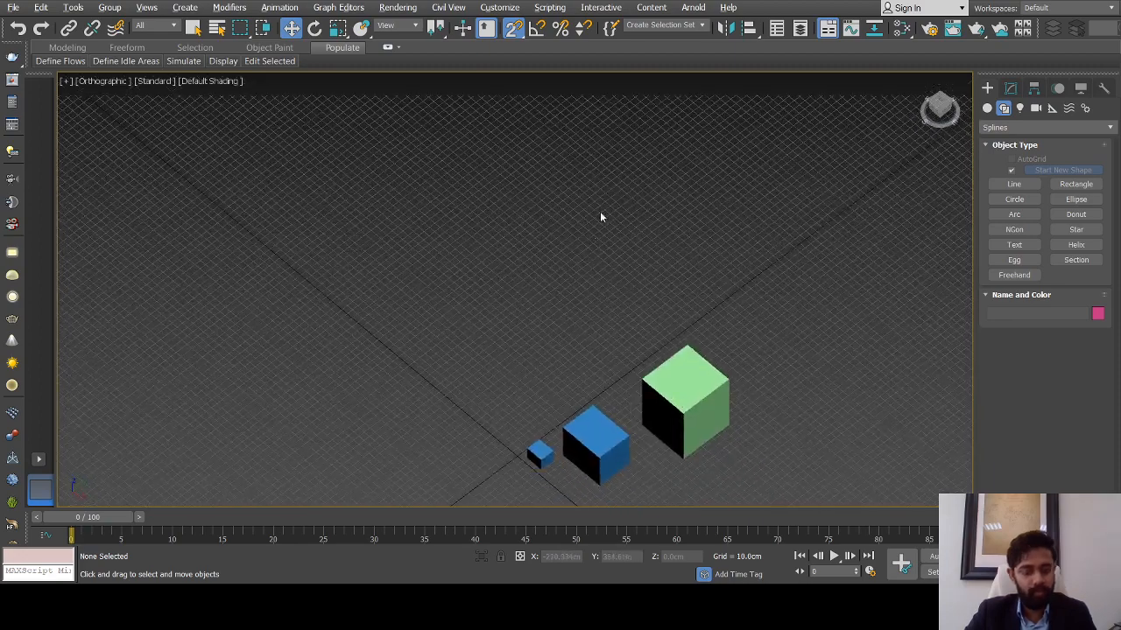
key(t)
scroll(617, 219, down, 3)
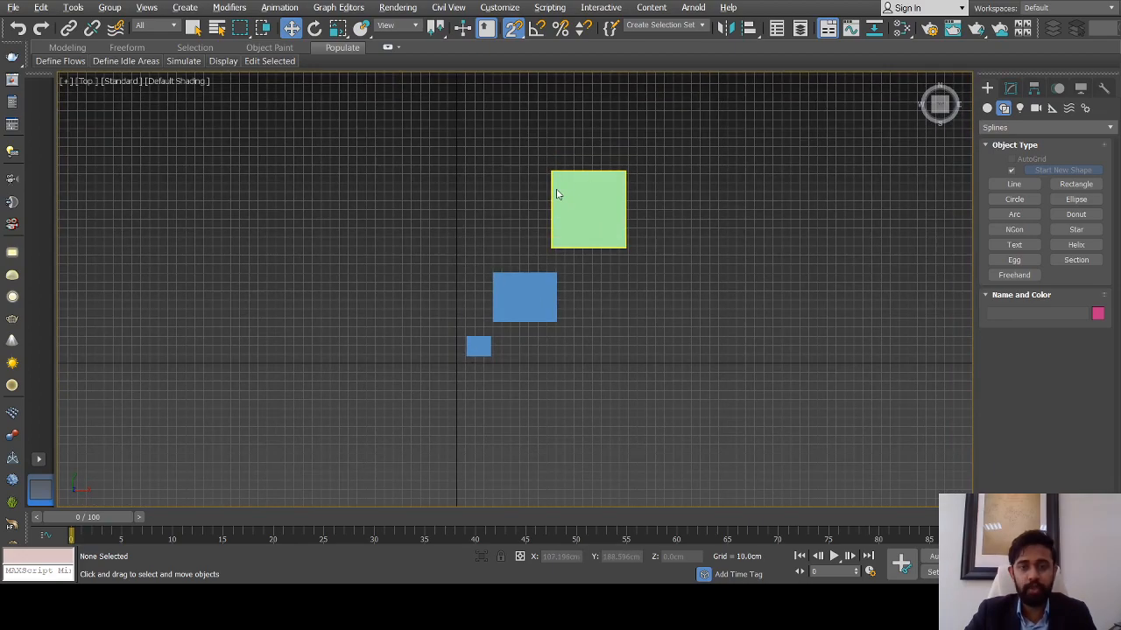
alt+middle_drag(649, 210, 580, 200)
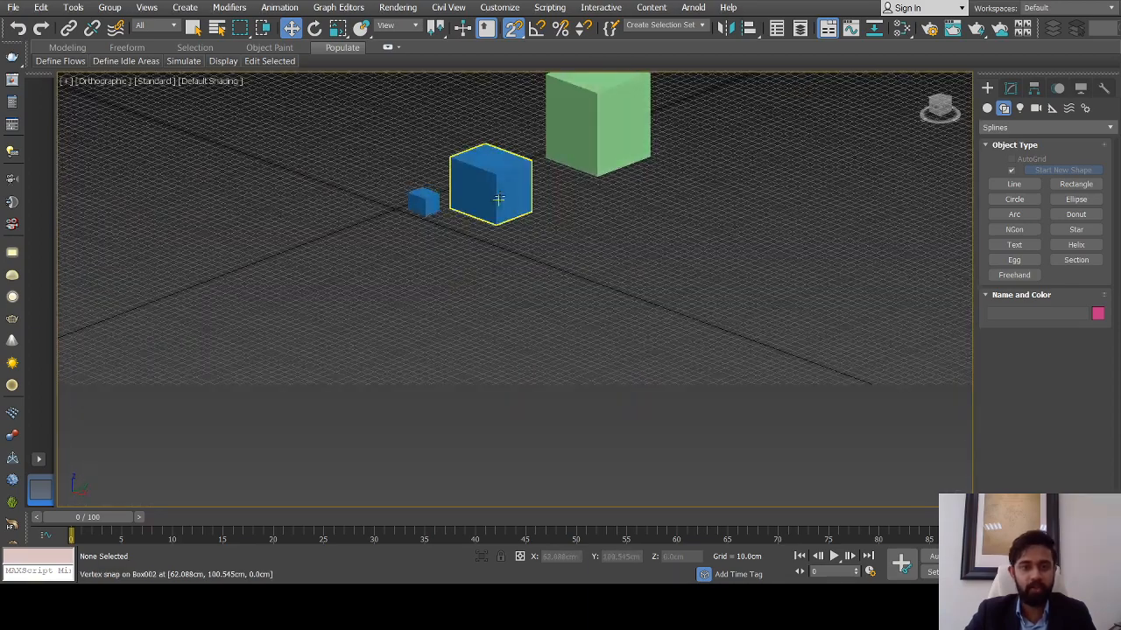
scroll(498, 200, up, 2)
scroll(499, 200, down, 1)
key(t)
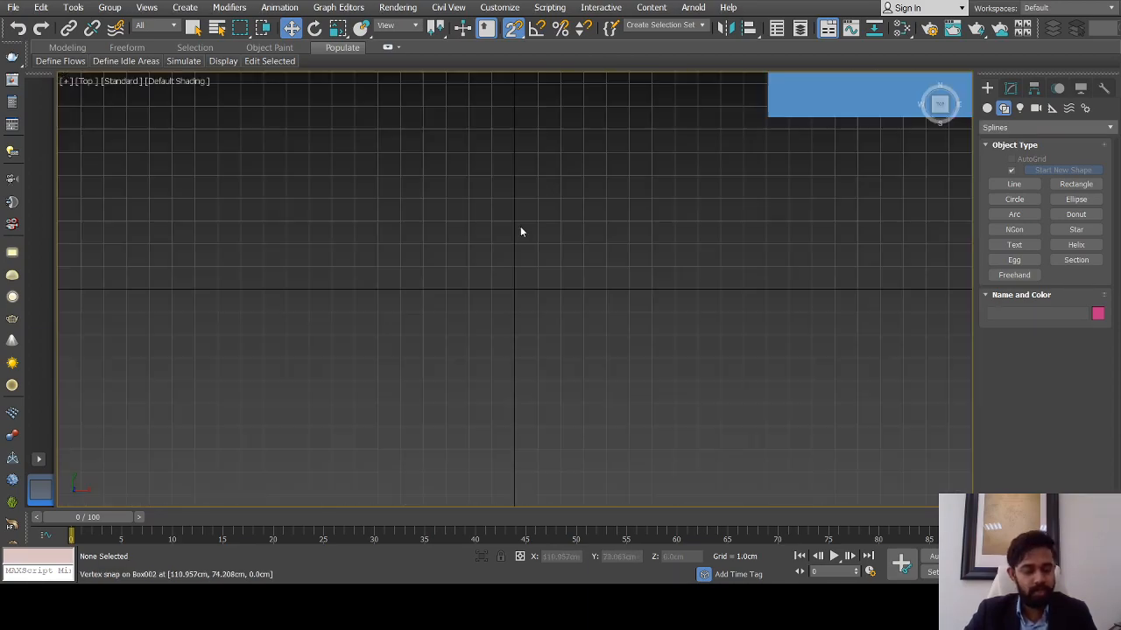
scroll(564, 234, down, 2)
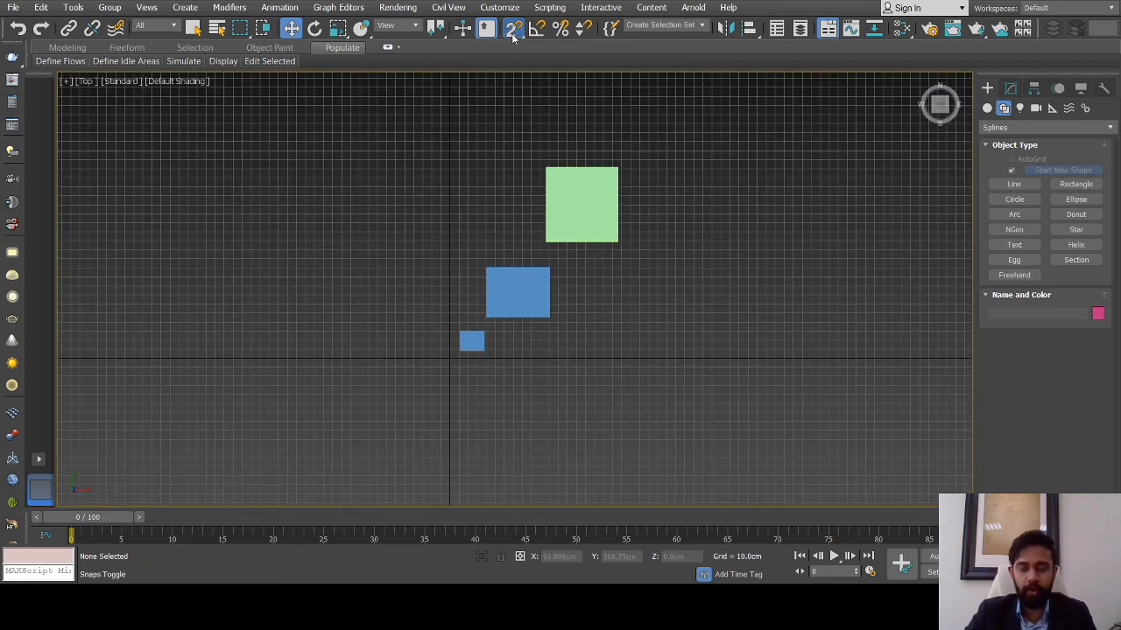
middle_drag(566, 202, 561, 225)
scroll(571, 224, up, 2)
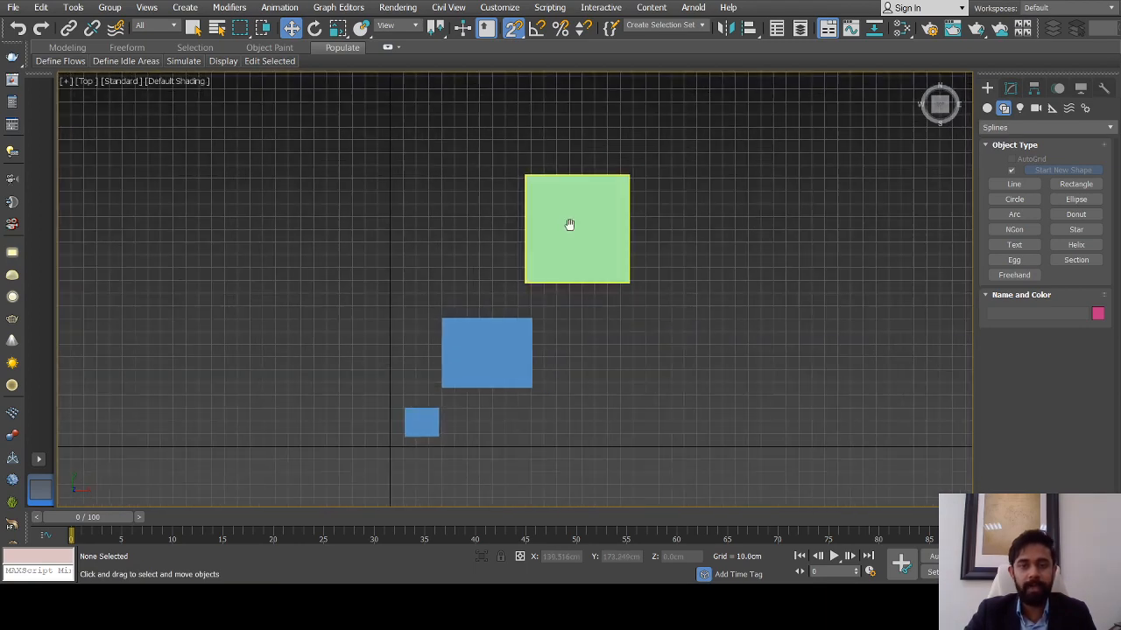
scroll(578, 219, down, 4)
Trace the medium blue box's four corners in the Top view as a closed Line, using 2.5D vertex snapping
click(999, 187)
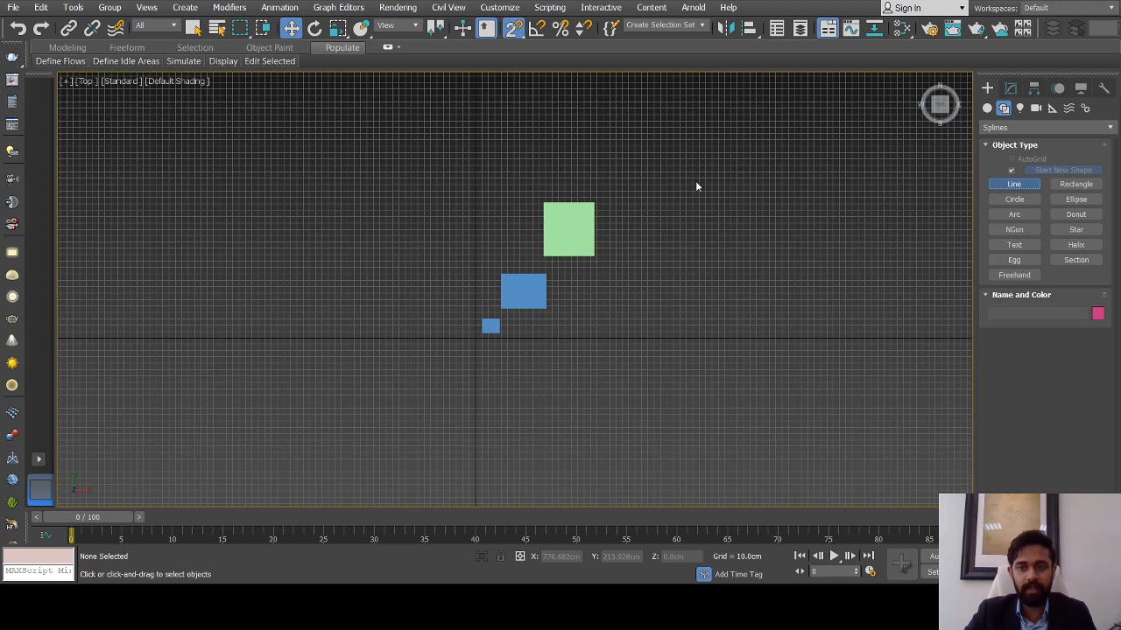
scroll(575, 193, up, 3)
scroll(515, 211, down, 2)
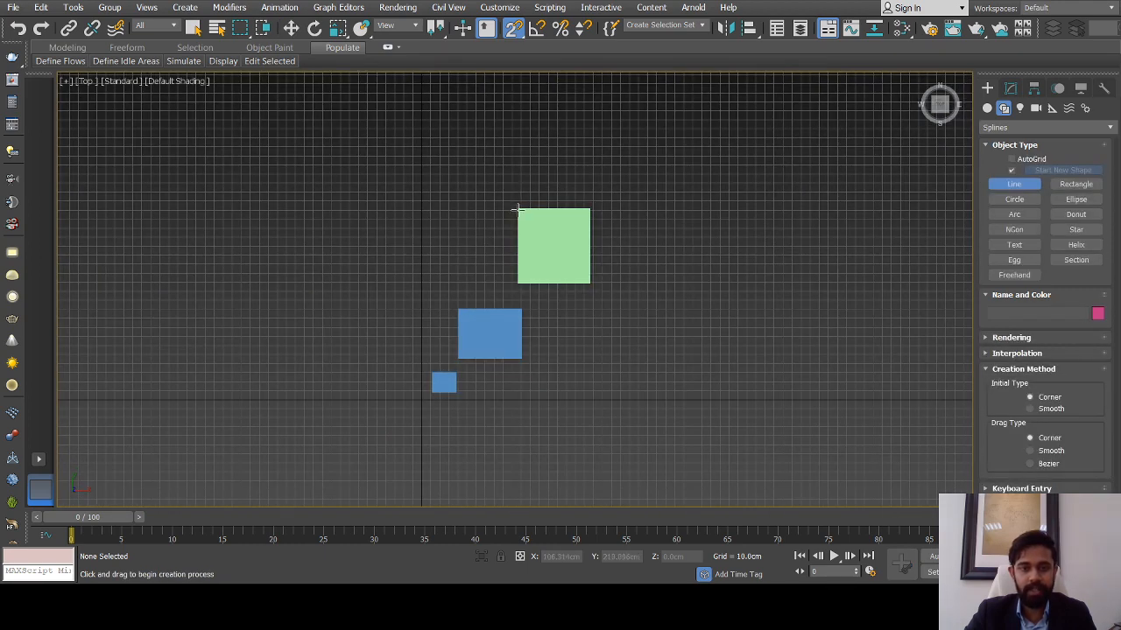
scroll(518, 210, up, 3)
scroll(519, 209, down, 3)
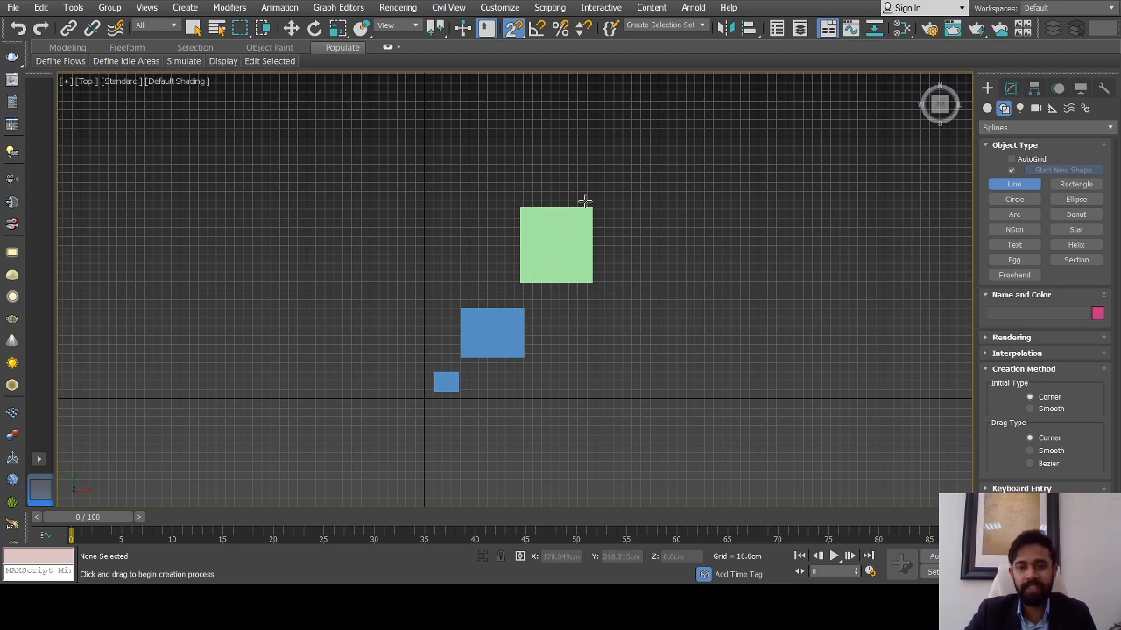
scroll(468, 365, up, 2)
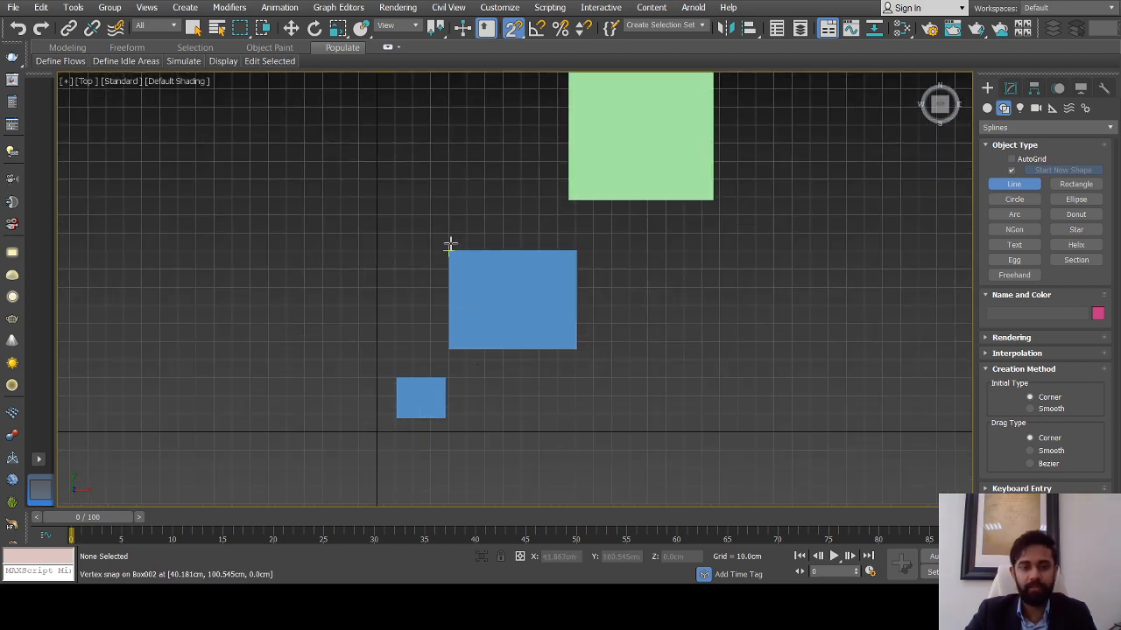
click(448, 248)
click(577, 251)
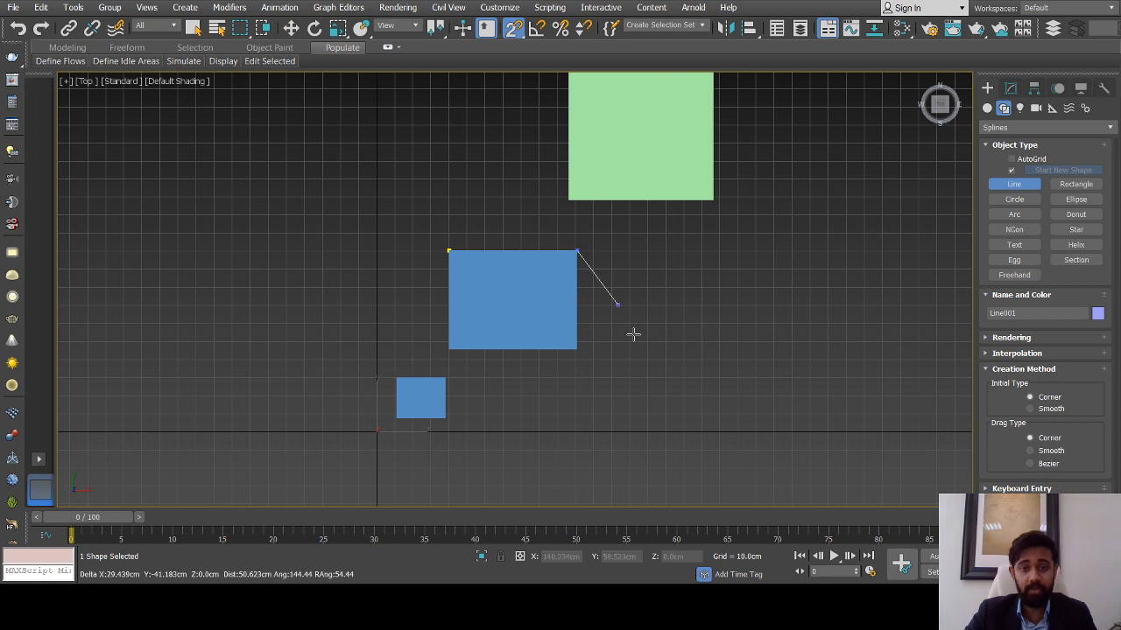
click(577, 350)
click(451, 350)
click(448, 252)
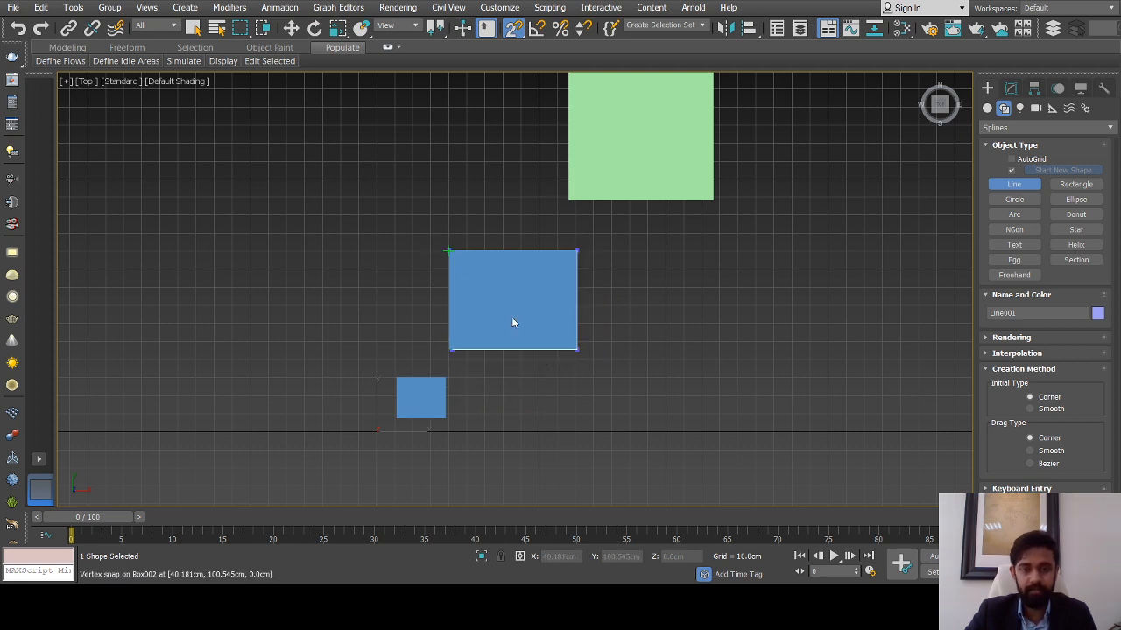
Inspect from an oblique angle where the 2.5D-snapped outline lies relative to the medium blue box
alt+middle_drag(530, 343, 493, 260)
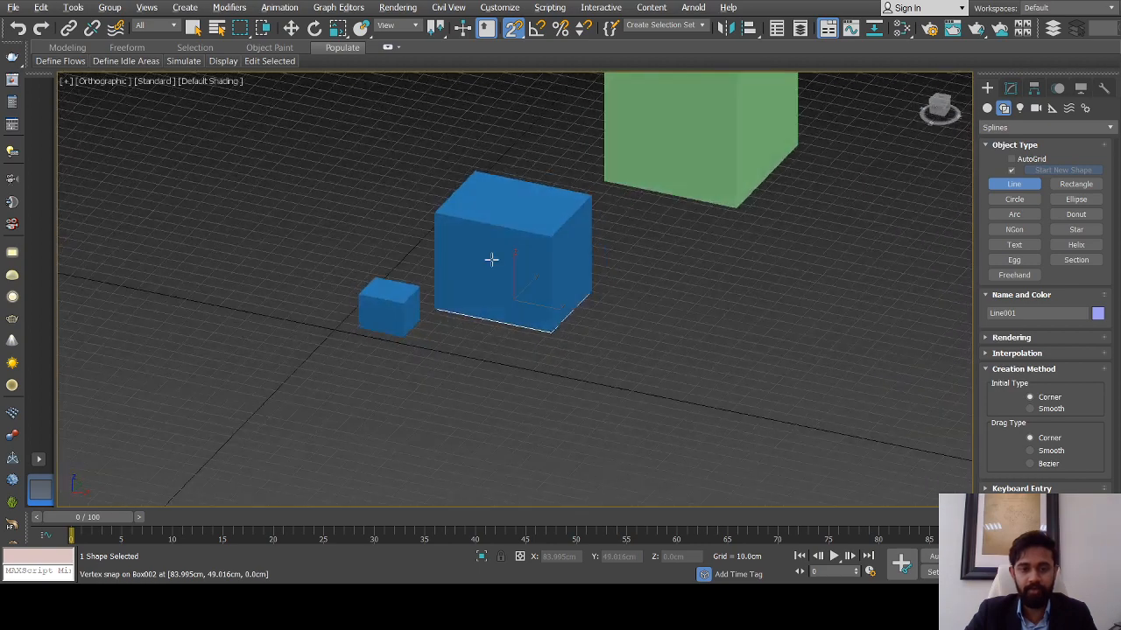
scroll(493, 260, up, 4)
scroll(543, 357, down, 5)
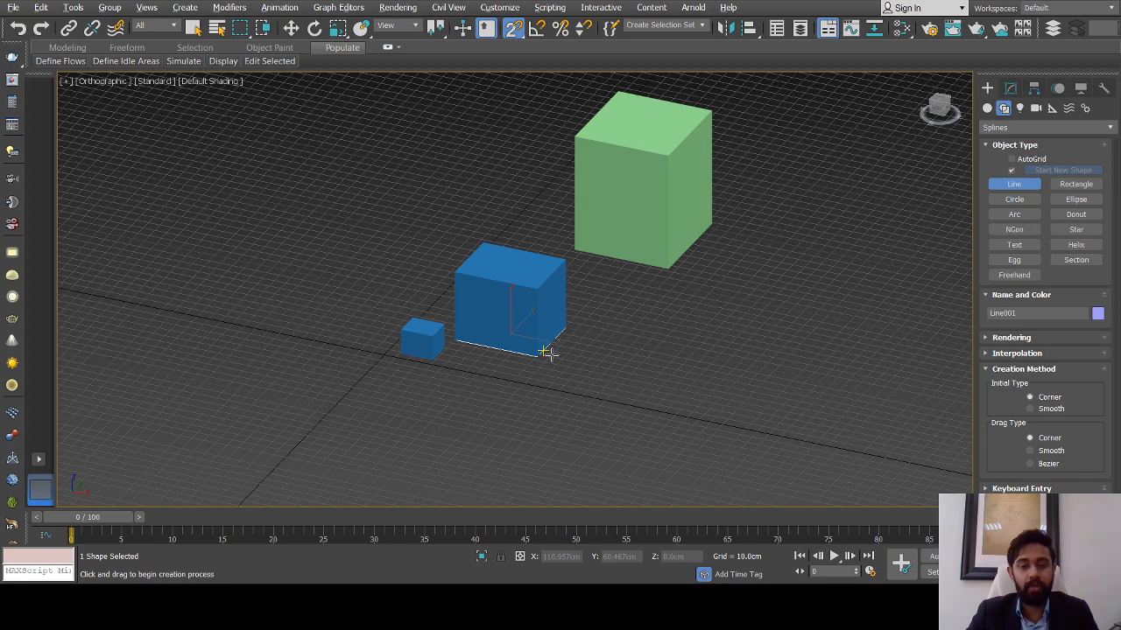
scroll(537, 363, up, 4)
scroll(569, 348, down, 2)
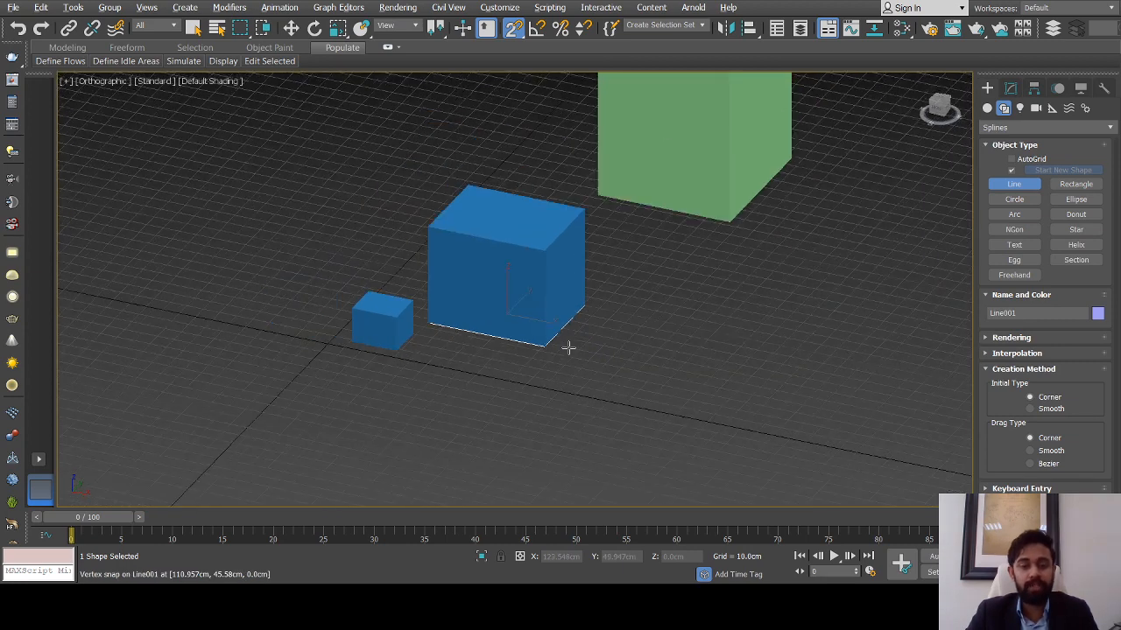
scroll(627, 286, down, 2)
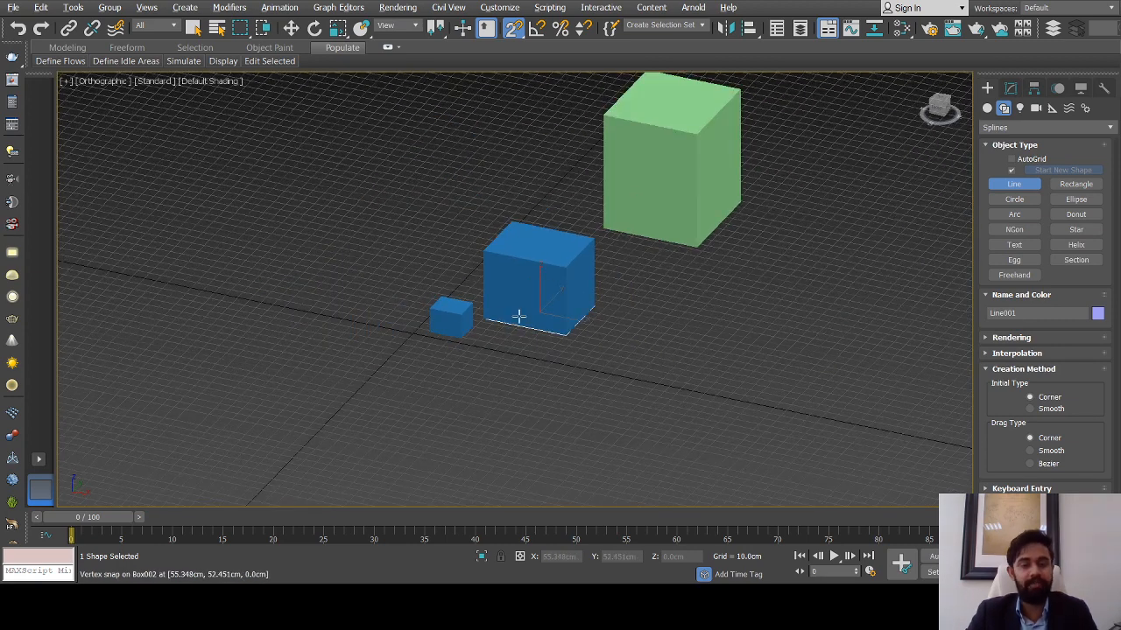
scroll(521, 317, up, 3)
Leave the Line tool and delete the traced outline together with all three boxes
key(w)
alt+middle_drag(651, 321, 619, 321)
key(Delete)
scroll(620, 321, down, 5)
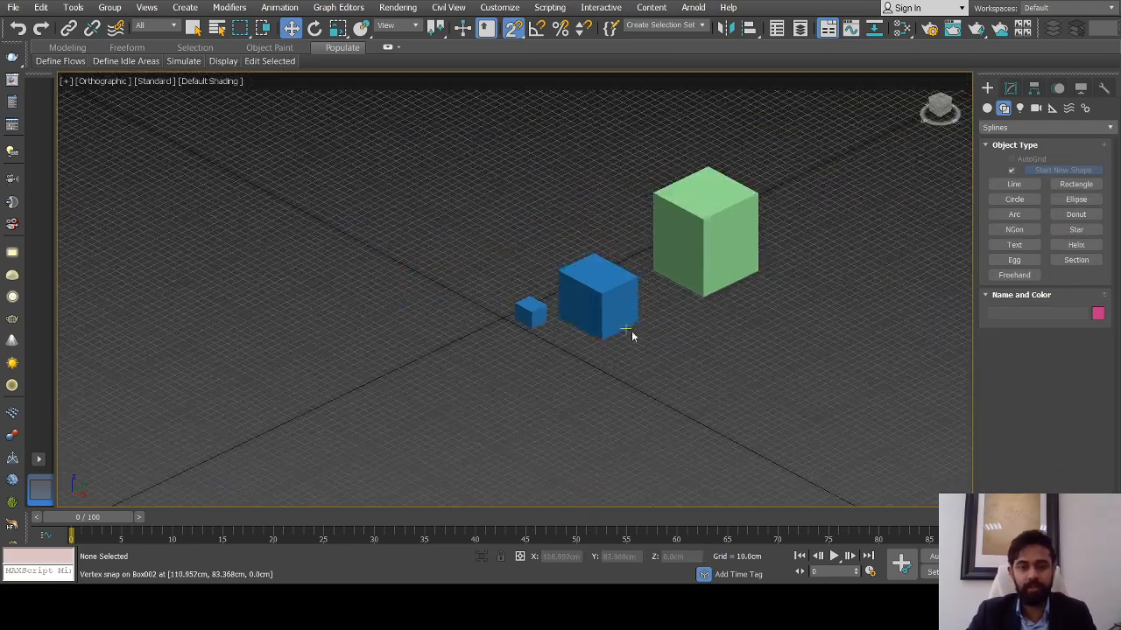
drag(777, 198, 543, 340)
key(Delete)
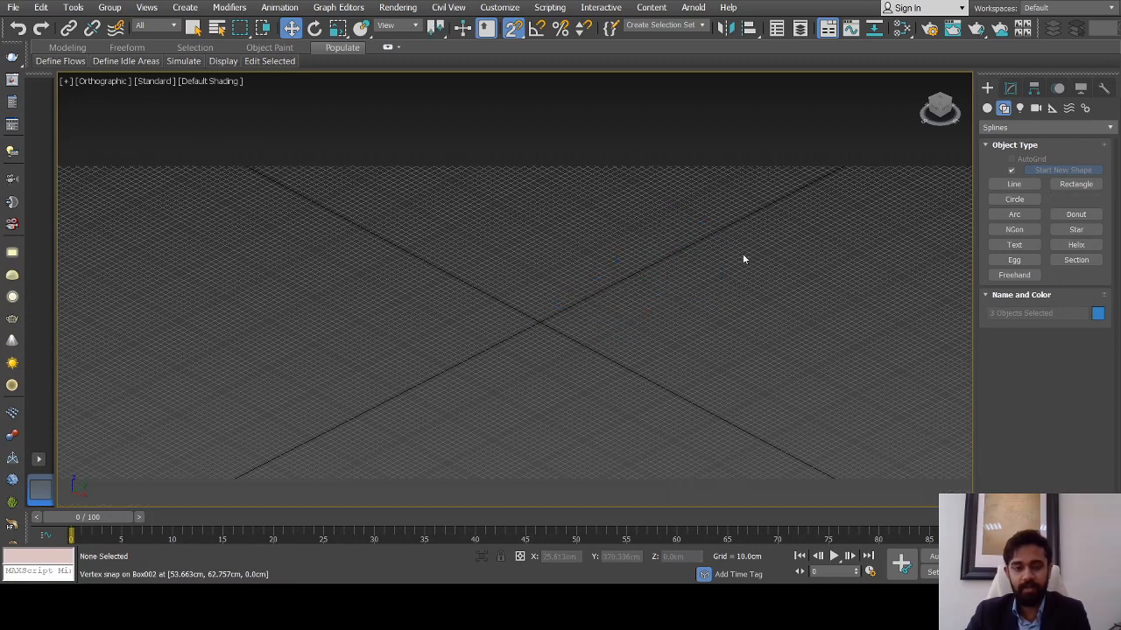
Draw a box about 6.5 cm long, 12.2 cm wide and 1 cm high in the Perspective view
scroll(569, 337, up, 1)
key(p)
scroll(596, 326, down, 3)
scroll(585, 325, down, 2)
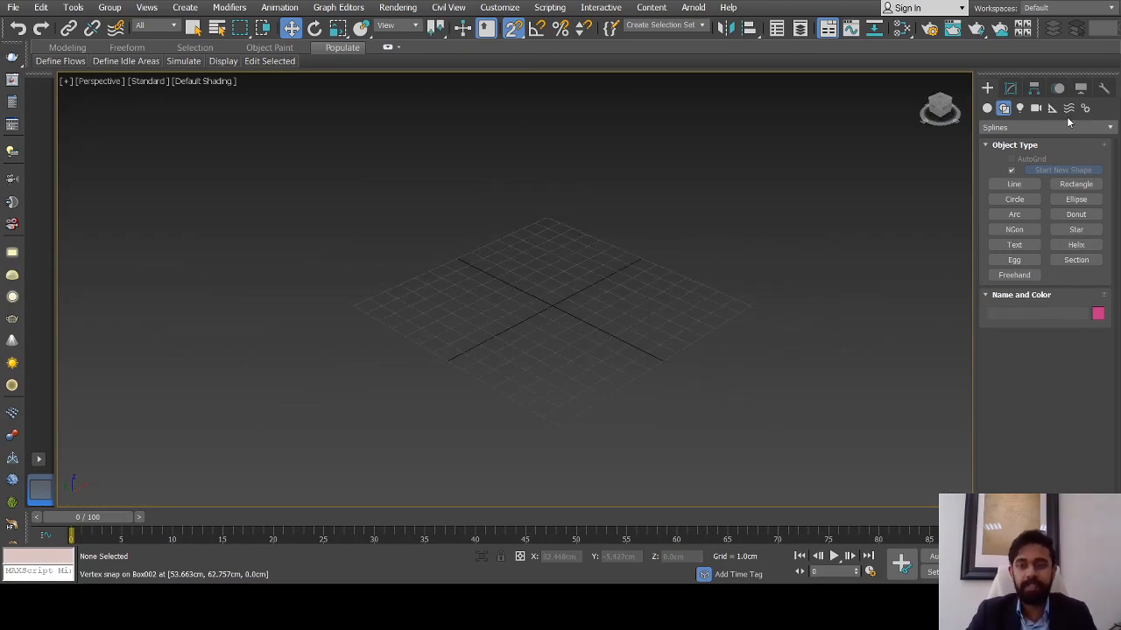
click(988, 108)
click(1013, 172)
alt+middle_drag(581, 285, 479, 322)
drag(469, 330, 873, 303)
scroll(779, 272, down, 2)
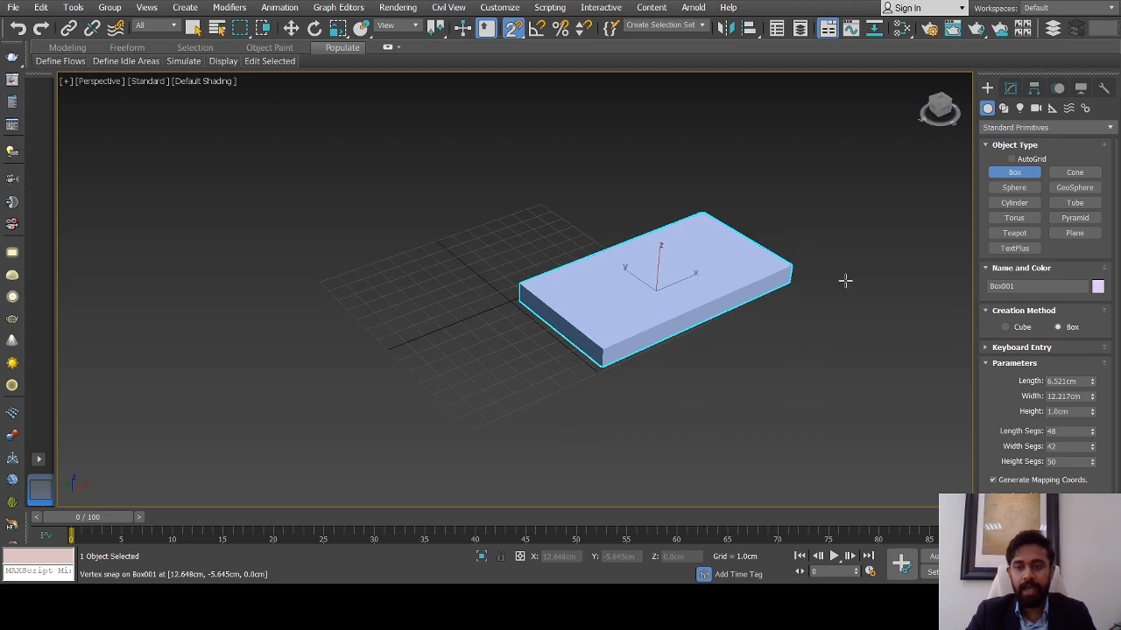
Set the box's length to 500 cm, width to 300 cm and height to 40 cm, and finish the Box command
text(500)
key(Return)
click(1069, 395)
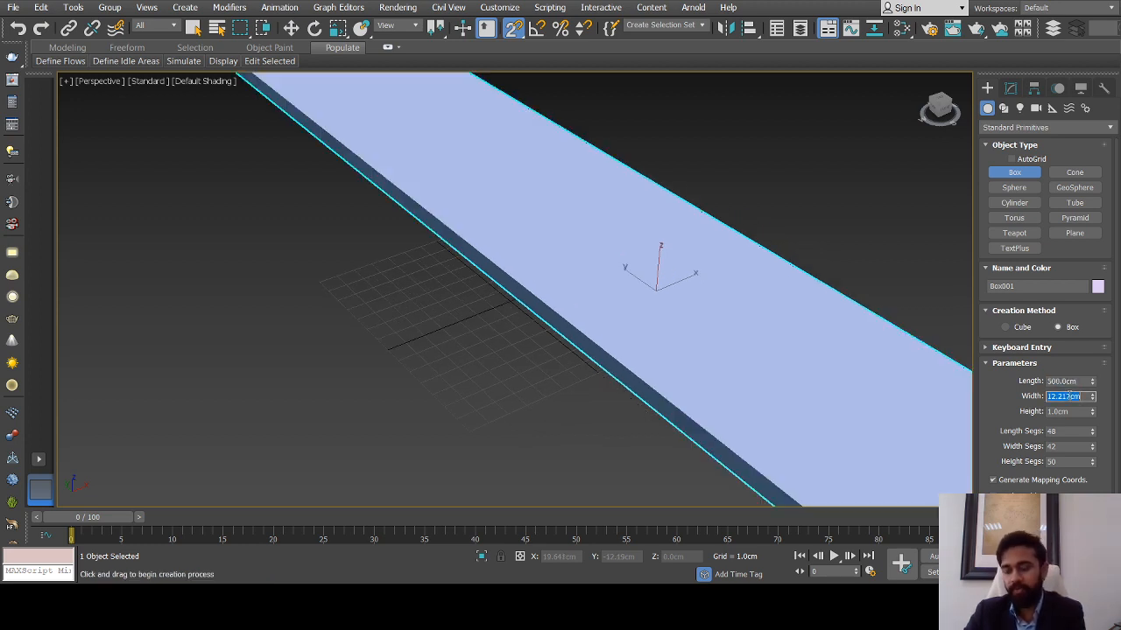
text(300)
key(Return)
scroll(863, 403, down, 6)
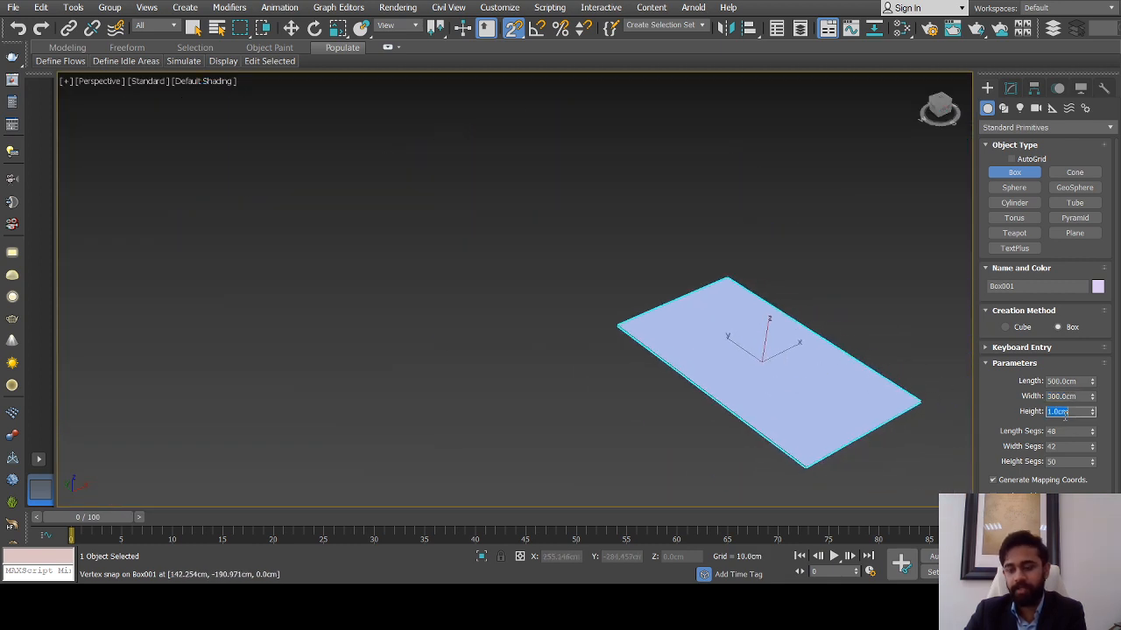
text(40)
key(Return)
text(0)
key(Return)
alt+middle_drag(755, 355, 841, 343)
scroll(841, 343, up, 5)
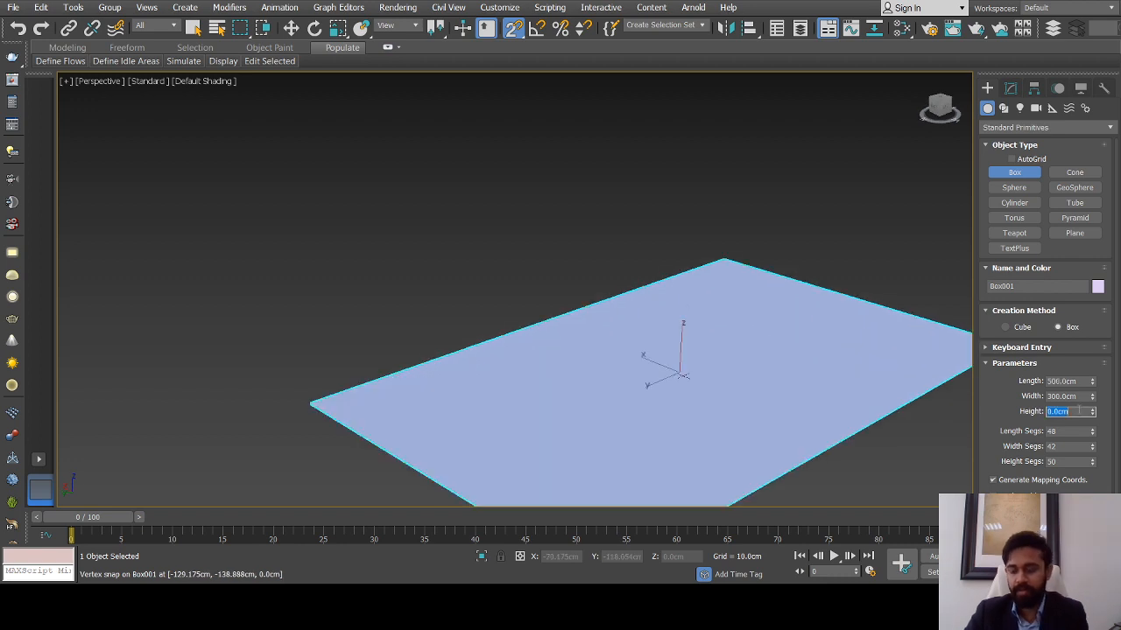
text(40)
key(Return)
right_click(527, 231)
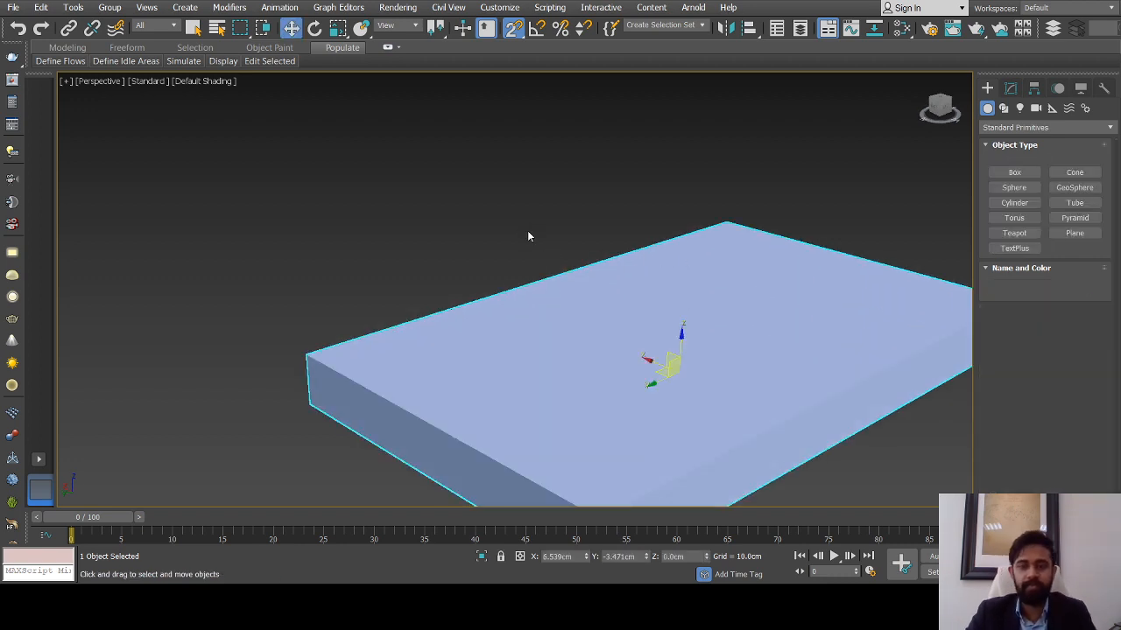
Reselect the slab-shaped box and turn snapping off
click(527, 230)
scroll(585, 323, down, 3)
click(586, 322)
alt+middle_drag(588, 325, 647, 335)
key(s)
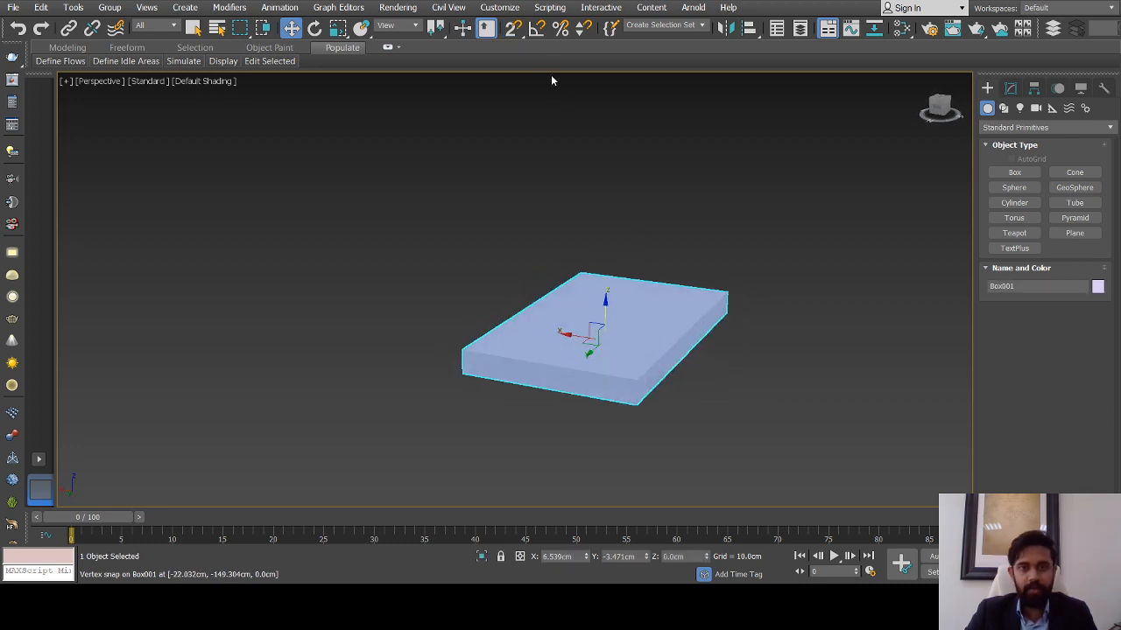
scroll(662, 376, up, 4)
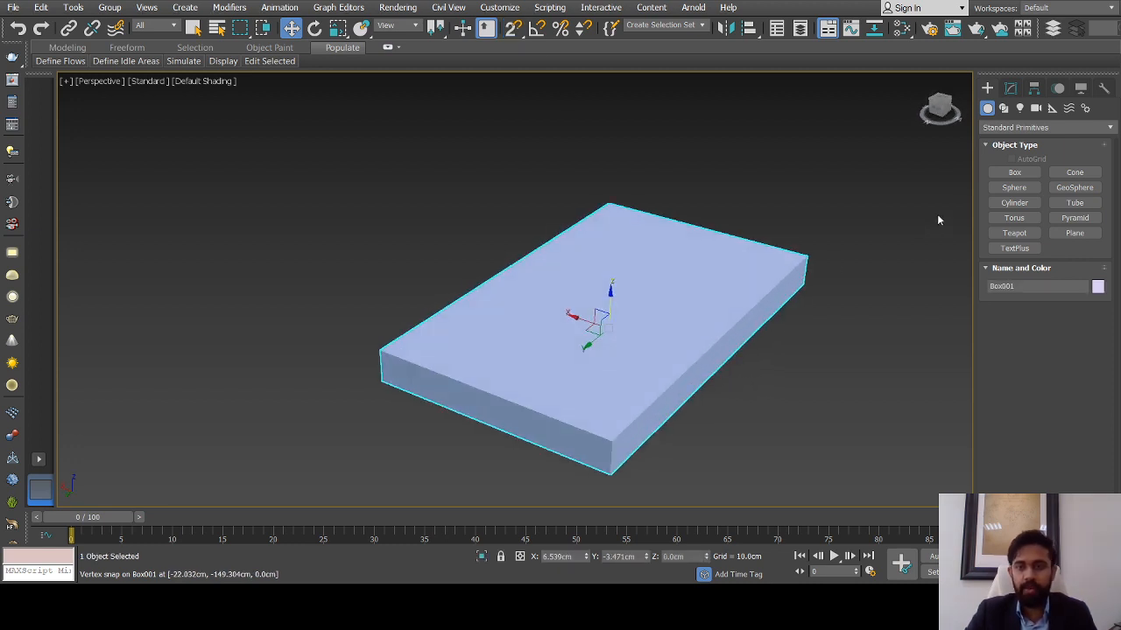
click(1006, 174)
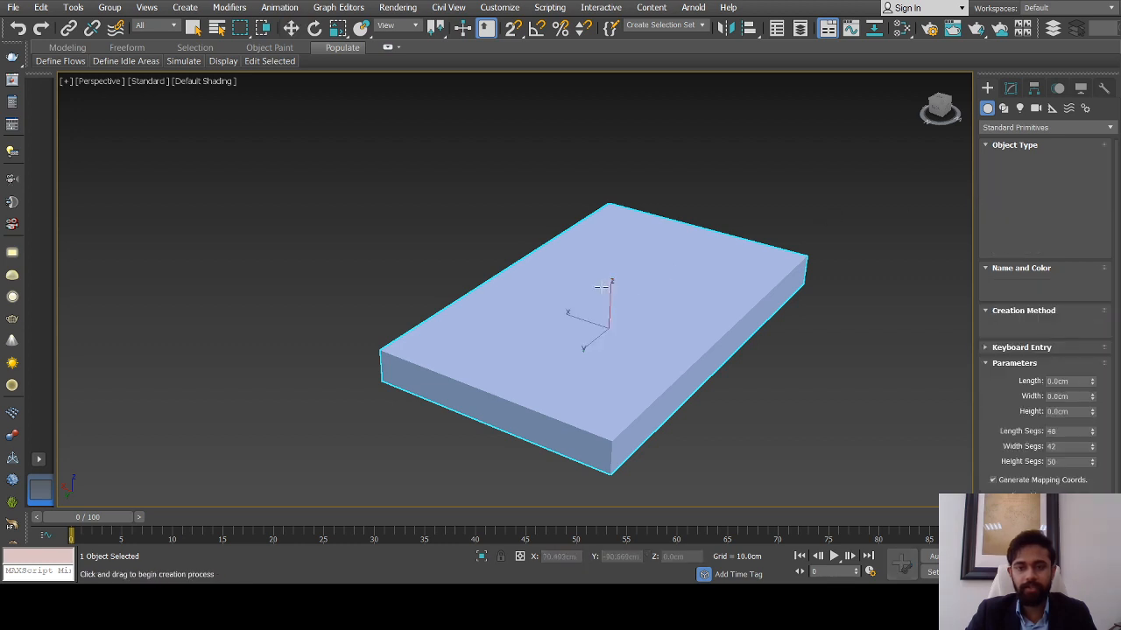
scroll(580, 304, down, 3)
scroll(580, 305, up, 1)
scroll(644, 341, up, 2)
scroll(644, 342, down, 1)
scroll(590, 338, up, 4)
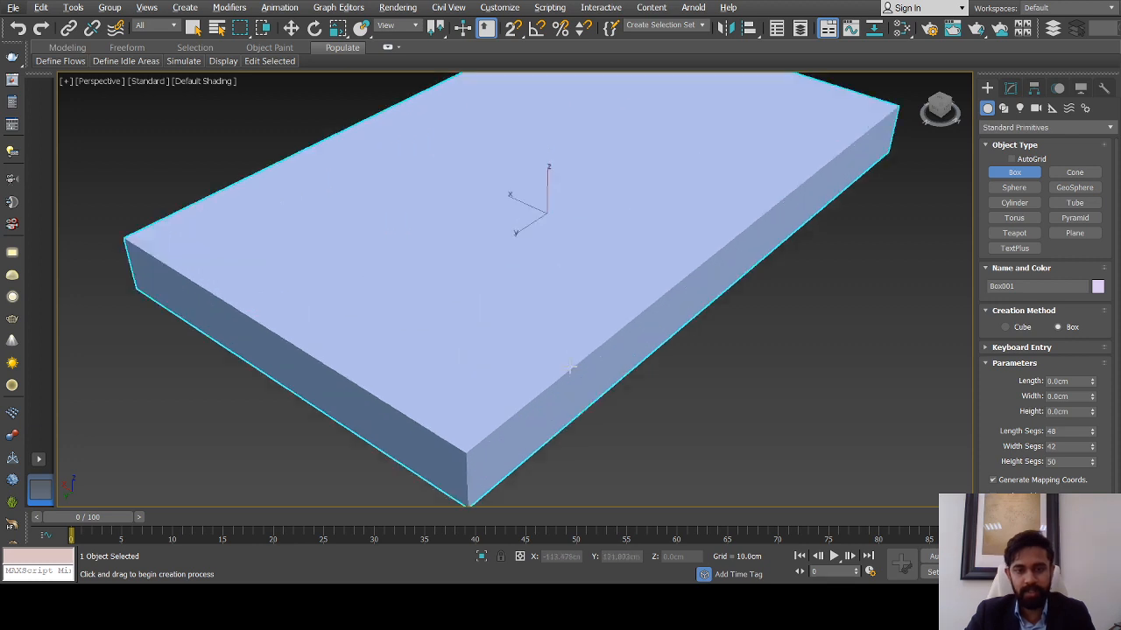
key(w)
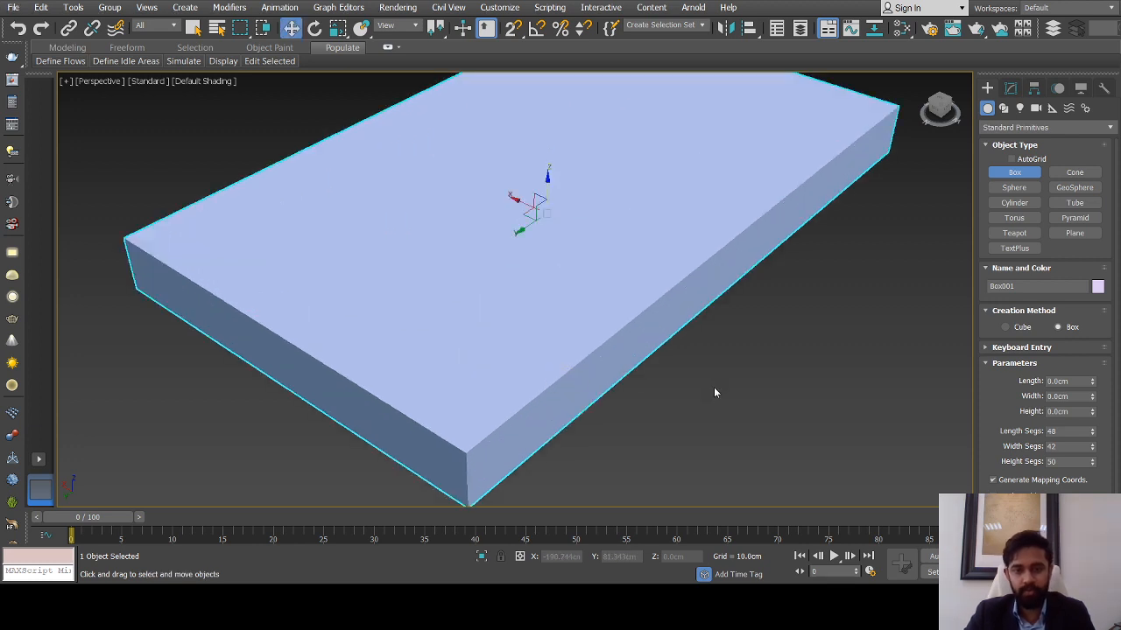
Show edged faces and reduce the slab's length, width and height segments to 1
key(F4)
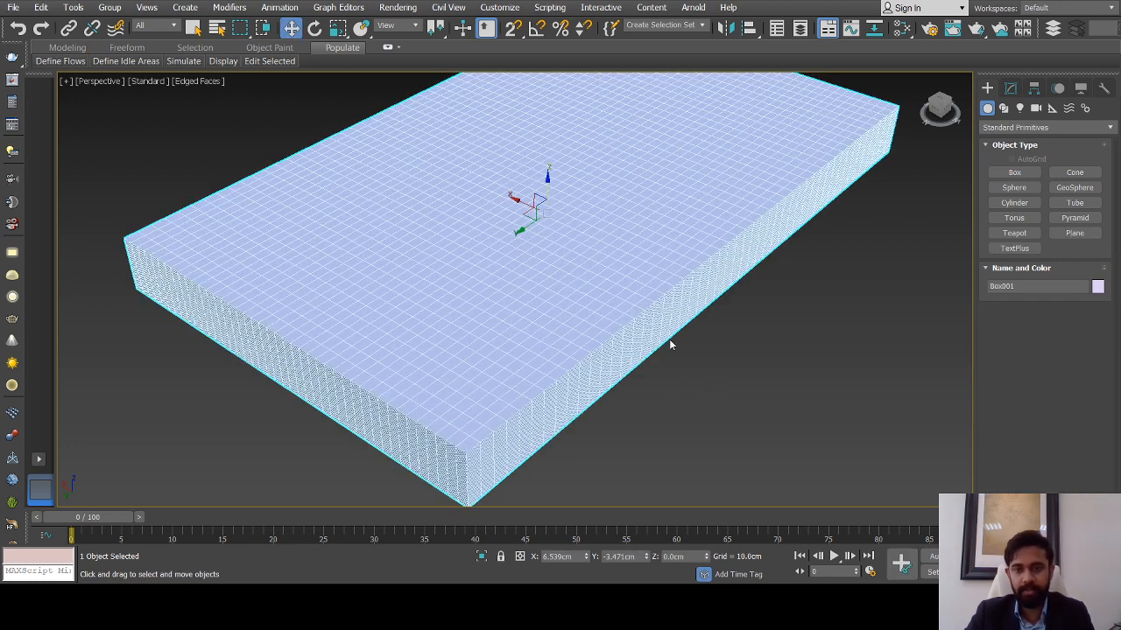
click(1011, 88)
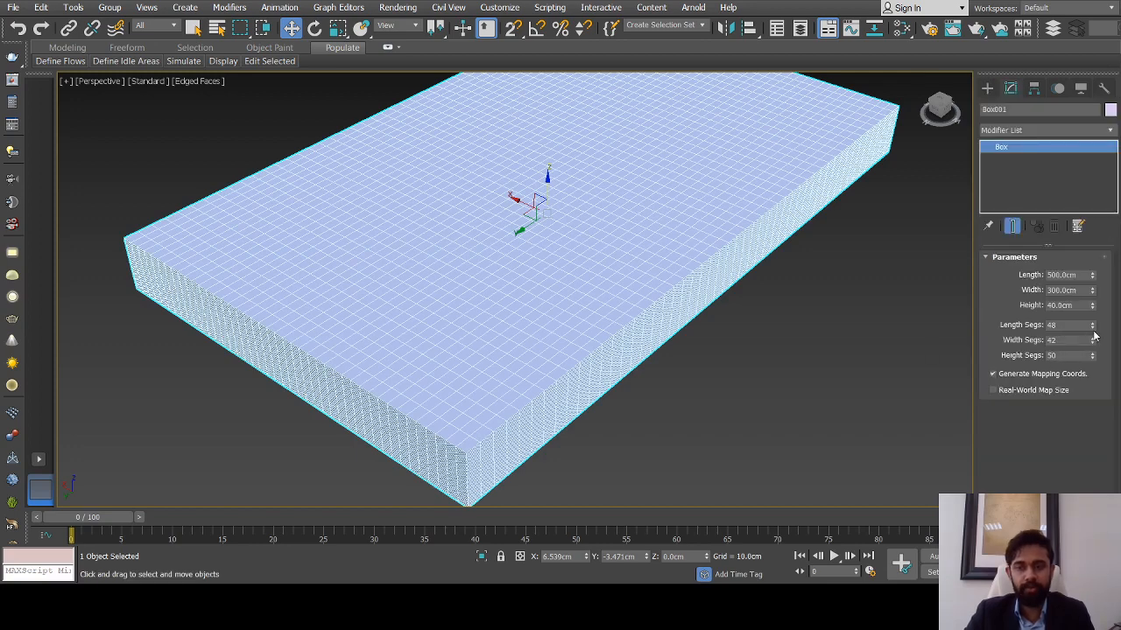
drag(1093, 329, 1093, 375)
click(1091, 328)
click(736, 325)
click(611, 318)
scroll(819, 262, down, 3)
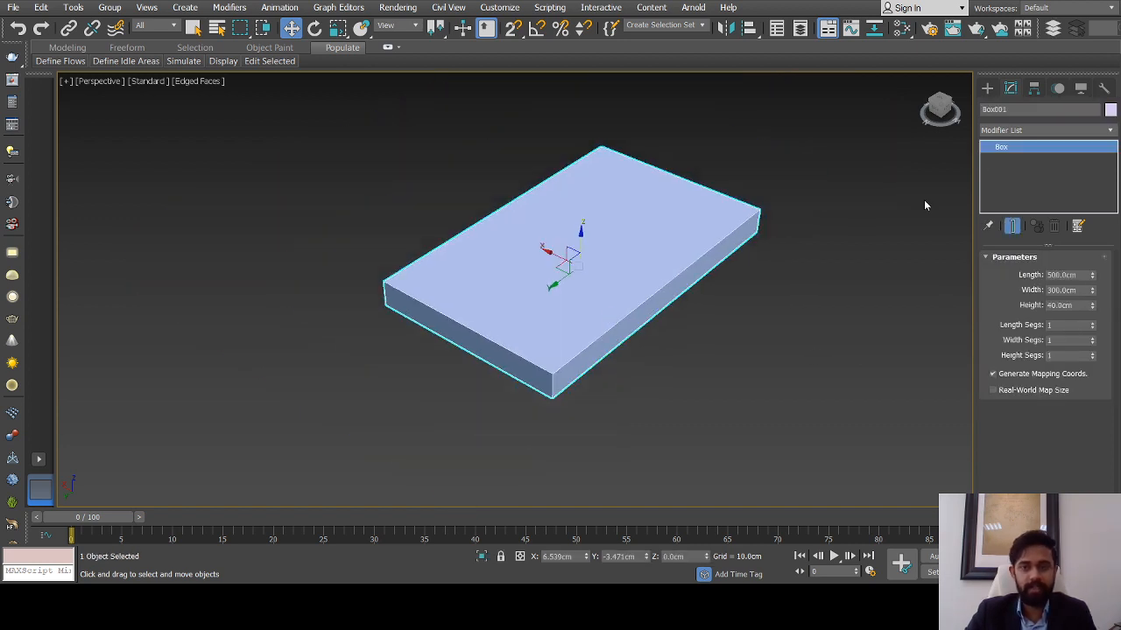
With AutoGrid on, draw a box post about 46 cm long, 41 cm wide and 407 cm high on the slab's corner
click(987, 90)
click(1014, 173)
scroll(539, 258, down, 3)
scroll(485, 278, up, 2)
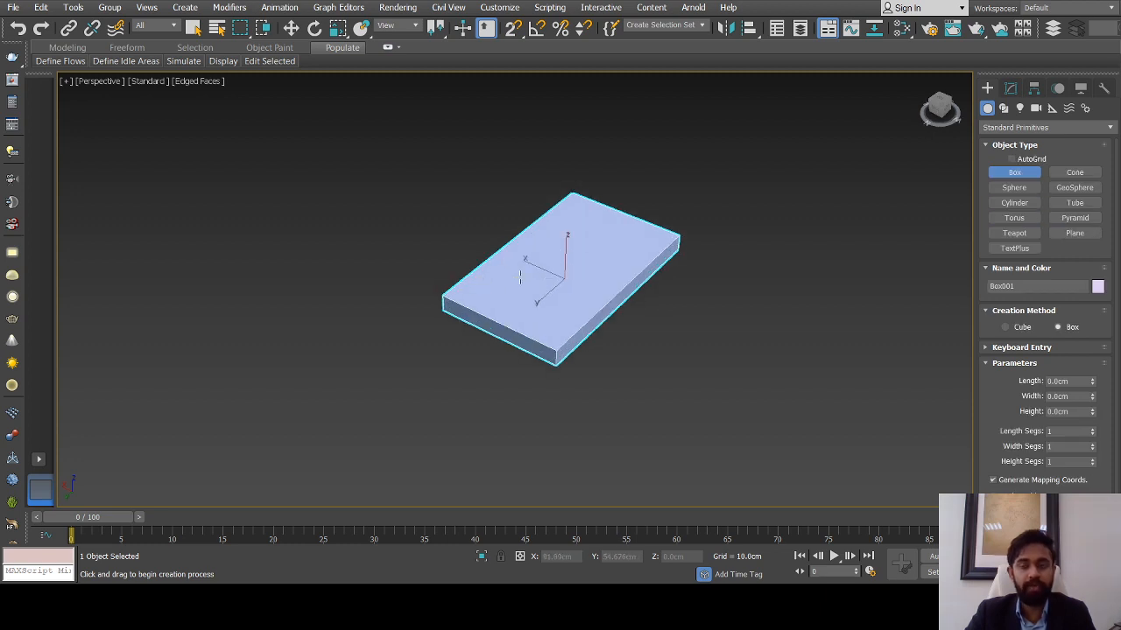
click(1012, 160)
scroll(502, 270, up, 1)
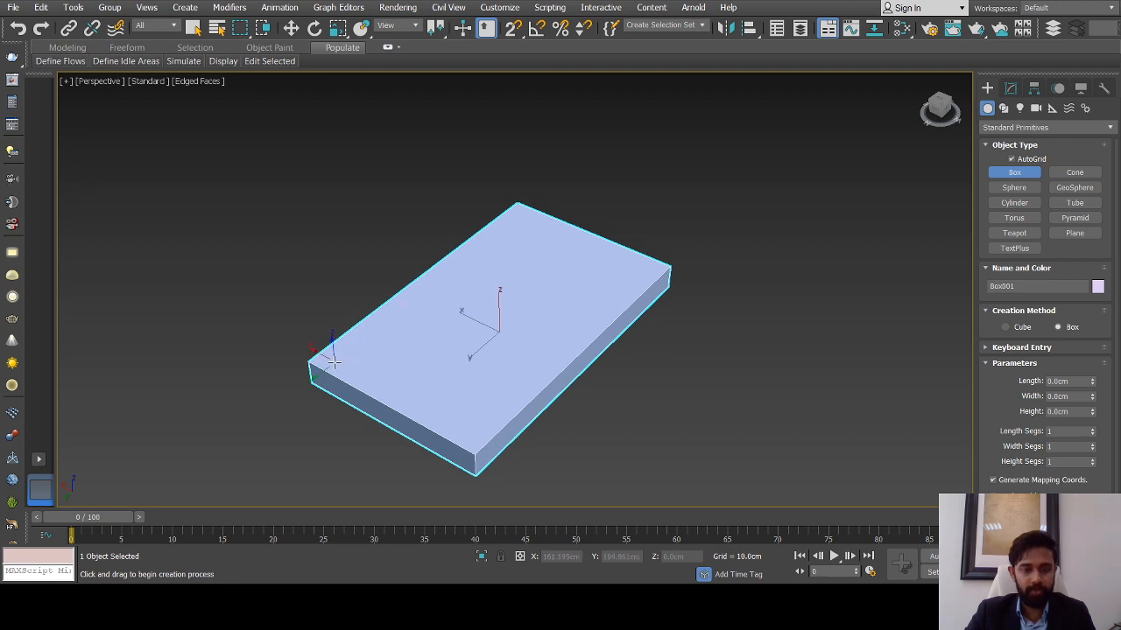
drag(311, 357, 361, 367)
click(371, 96)
mouse_move(382, 242)
alt+middle_down()
mouse_move(359, 216)
mouse_move(377, 223)
alt+middle_up()
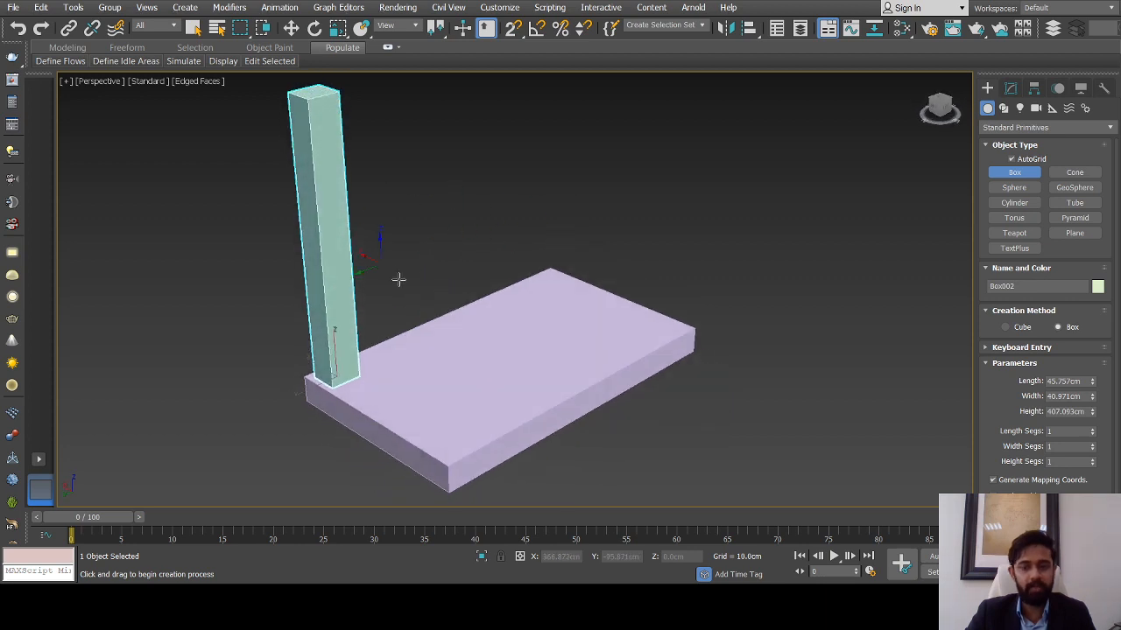
Set the post's length and width to 25 cm and its height to 500 cm
double_click(1072, 380)
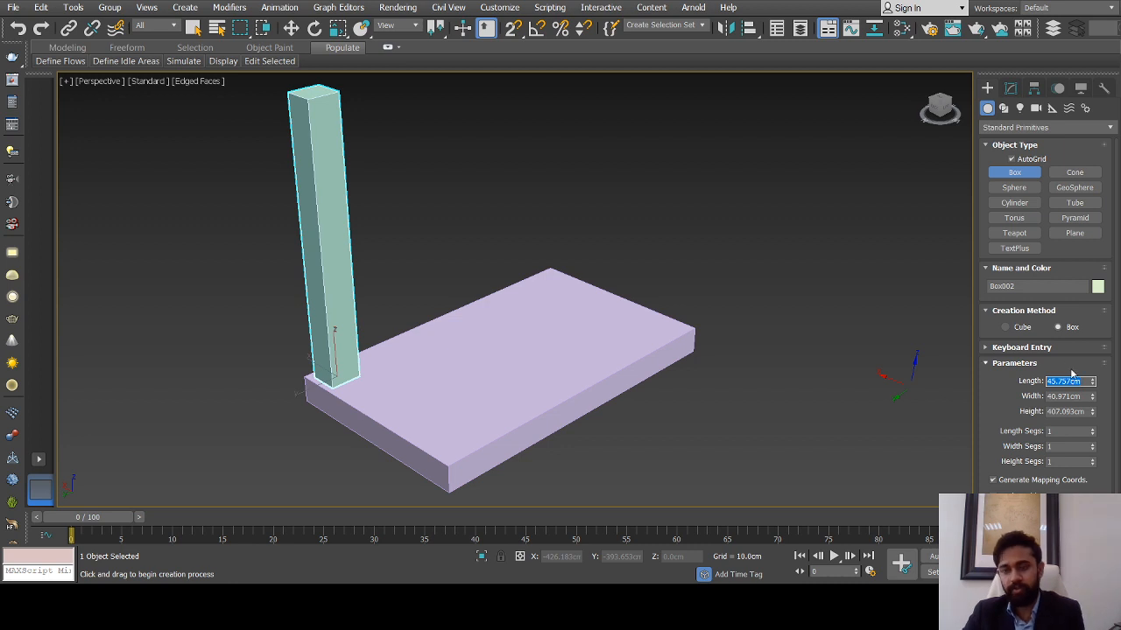
text(25)
key(Return)
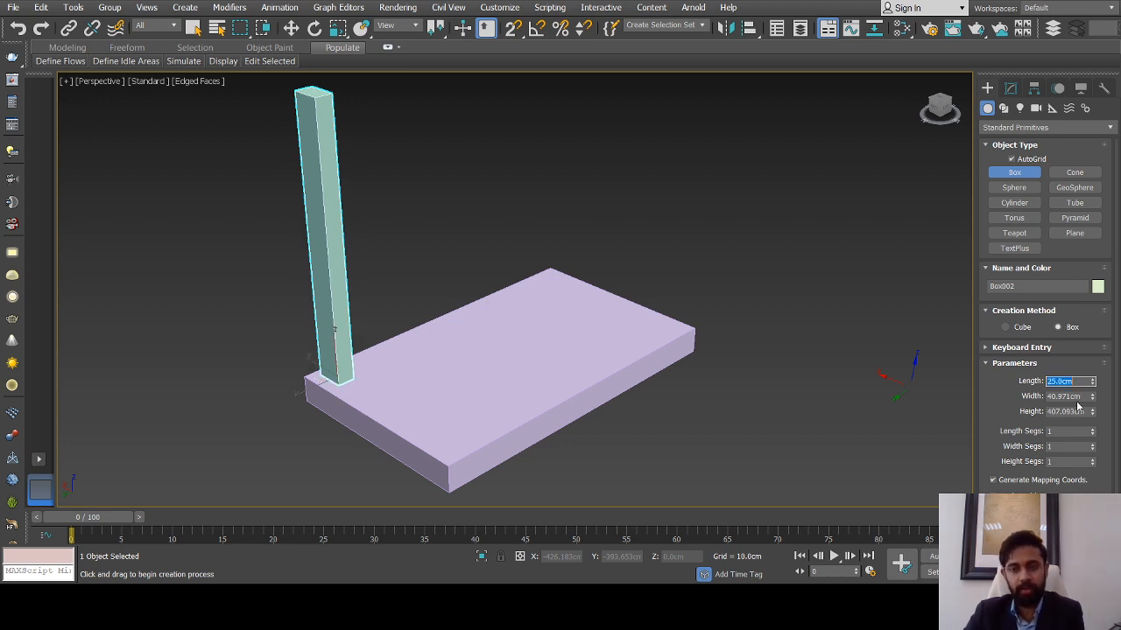
double_click(1072, 396)
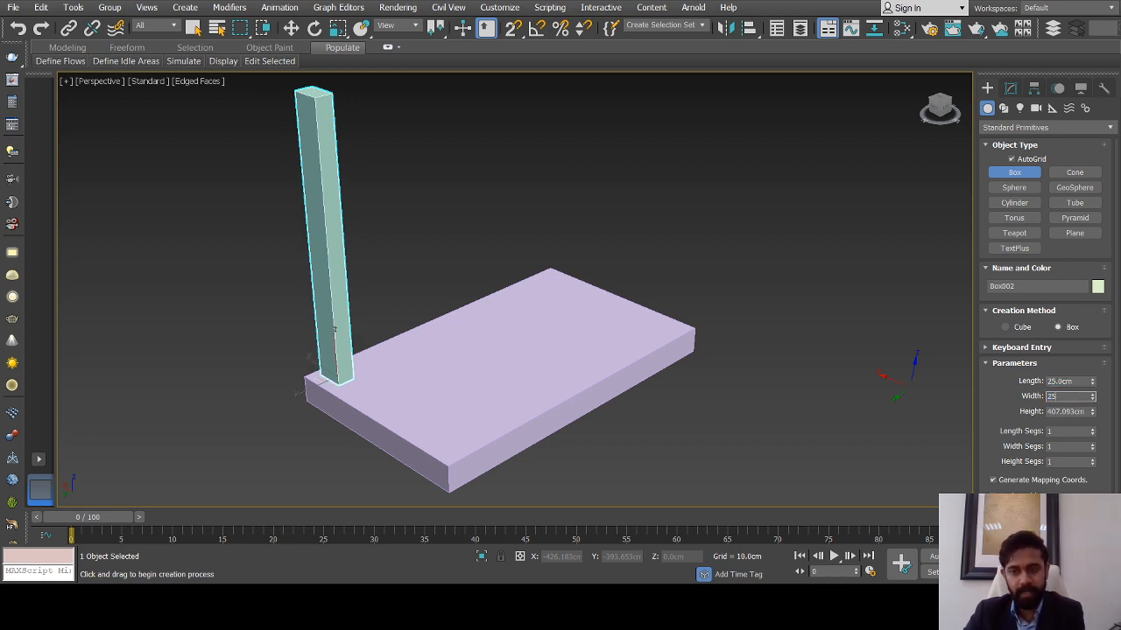
text(25)
key(Return)
key(Tab)
text(500)
key(Return)
Leave the Box command and move the post along Y closer to the slab's corner edge
scroll(435, 317, down, 5)
mouse_move(435, 317)
alt+middle_down()
mouse_move(510, 313)
mouse_move(438, 312)
alt+middle_up()
scroll(407, 346, up, 4)
middle_drag(366, 375, 462, 355)
key(w)
scroll(447, 352, up, 4)
drag(453, 303, 446, 340)
alt+middle_drag(451, 343, 470, 364)
scroll(488, 347, down, 3)
scroll(458, 344, down, 3)
scroll(452, 364, up, 4)
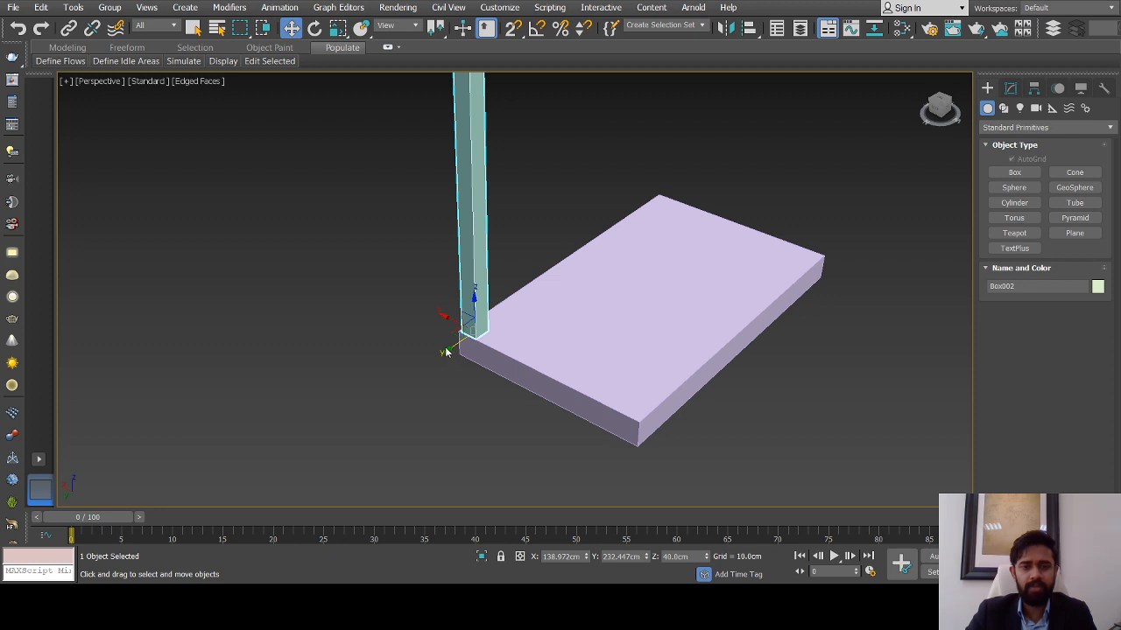
scroll(450, 347, down, 5)
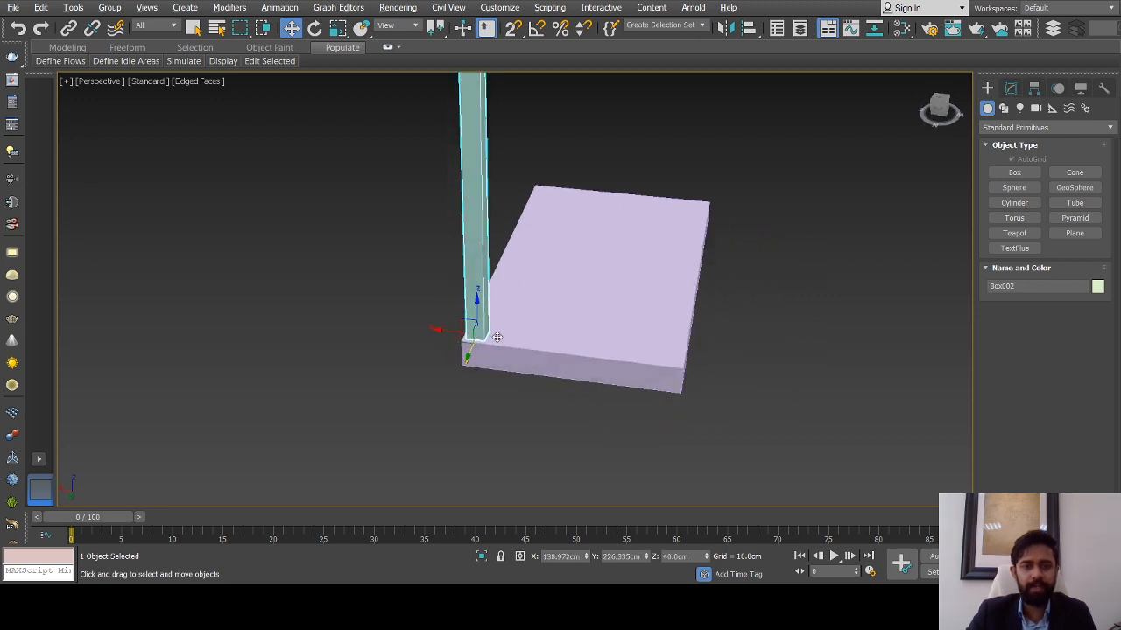
Raise the post's height segments to 136
alt+middle_drag(503, 363, 490, 372)
scroll(491, 372, up, 2)
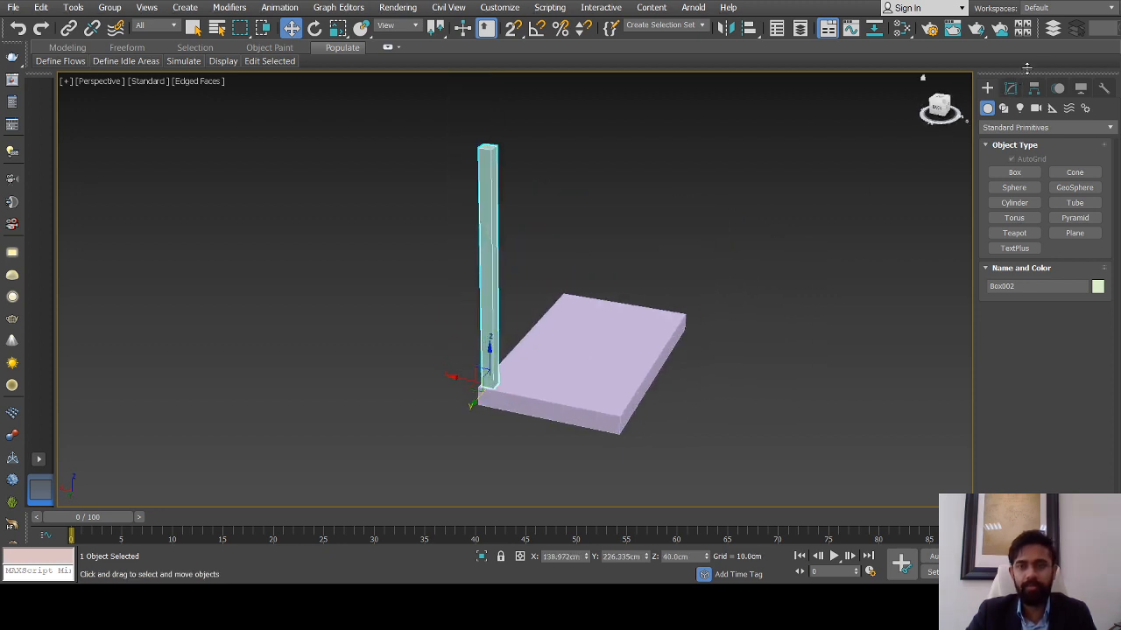
click(1011, 87)
drag(1093, 358, 1093, 302)
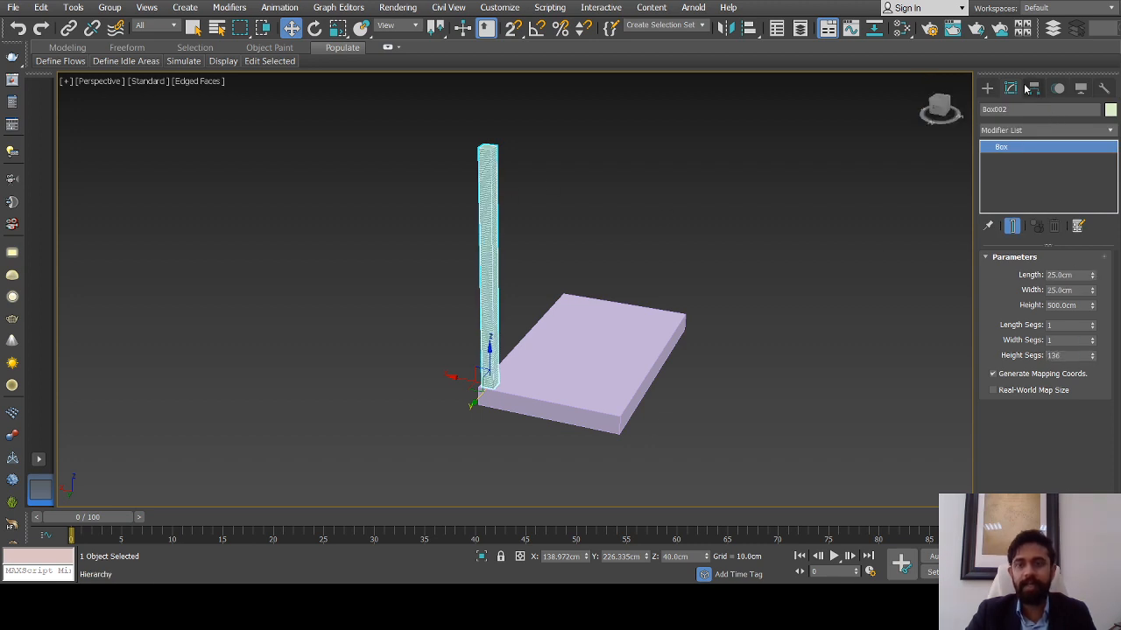
Add a Bend modifier to the post and set its angle to 90
click(1112, 132)
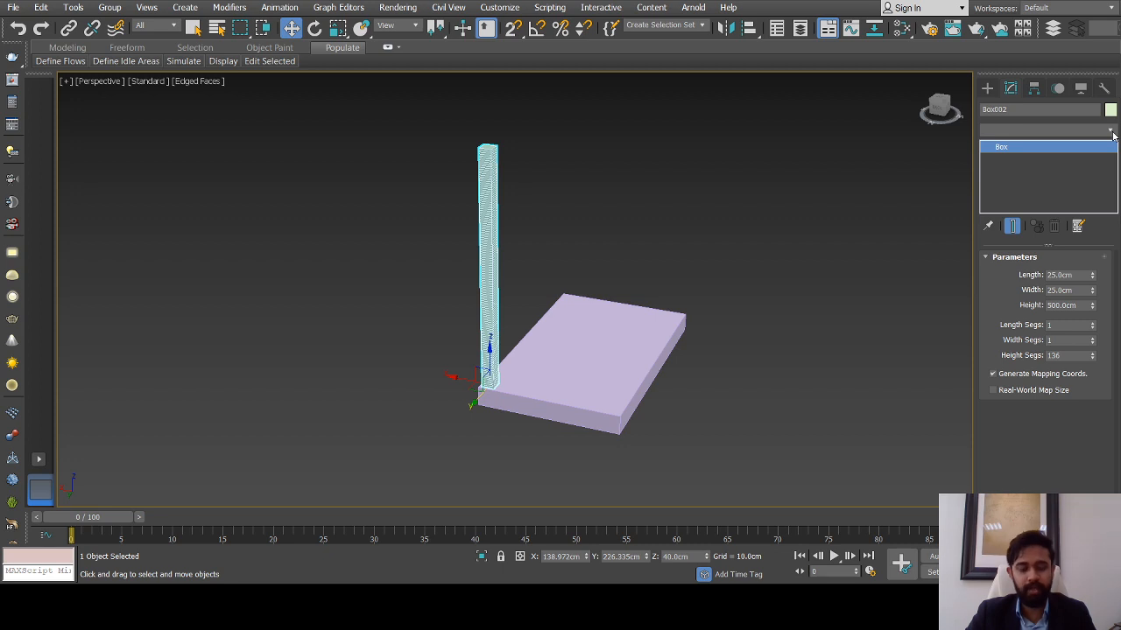
click(1024, 143)
alt+middle_drag(651, 247, 612, 261)
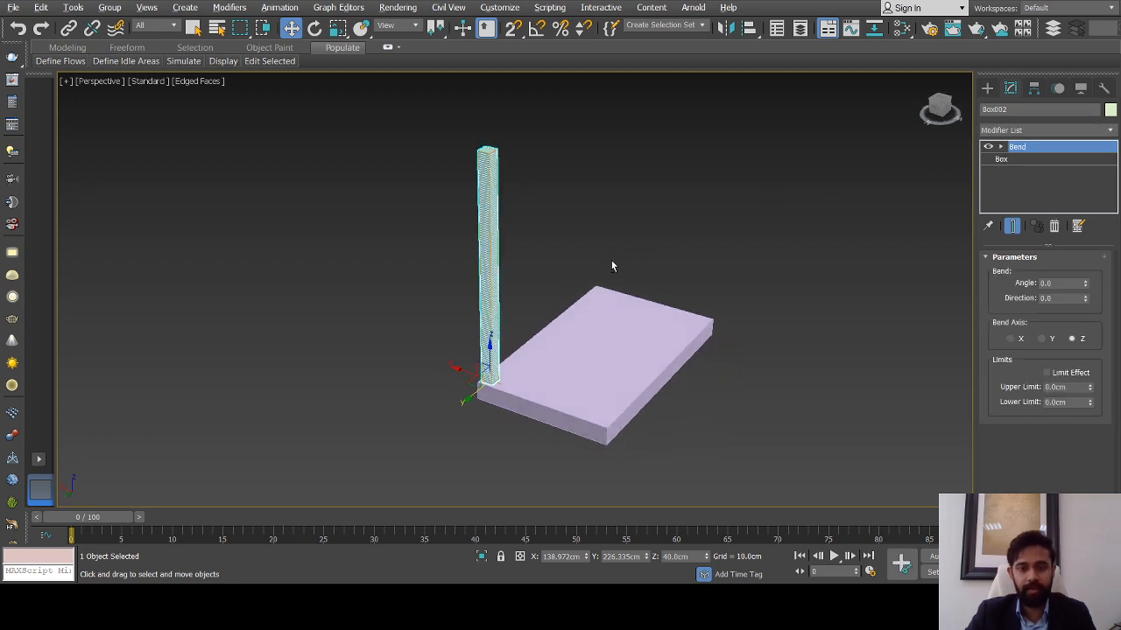
click(1073, 284)
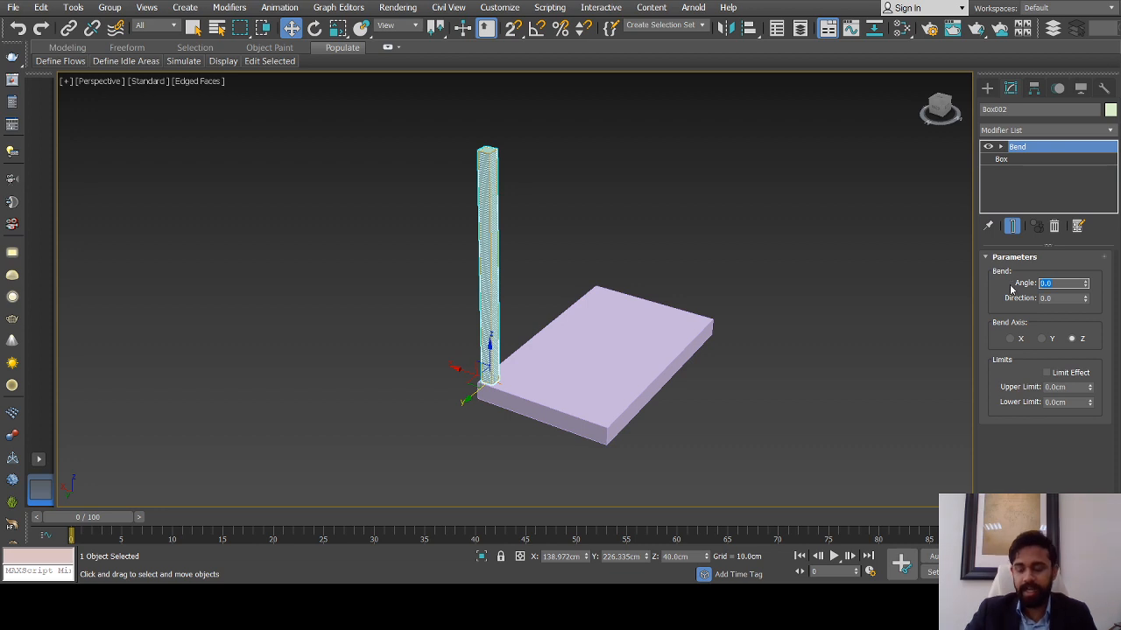
key(Return)
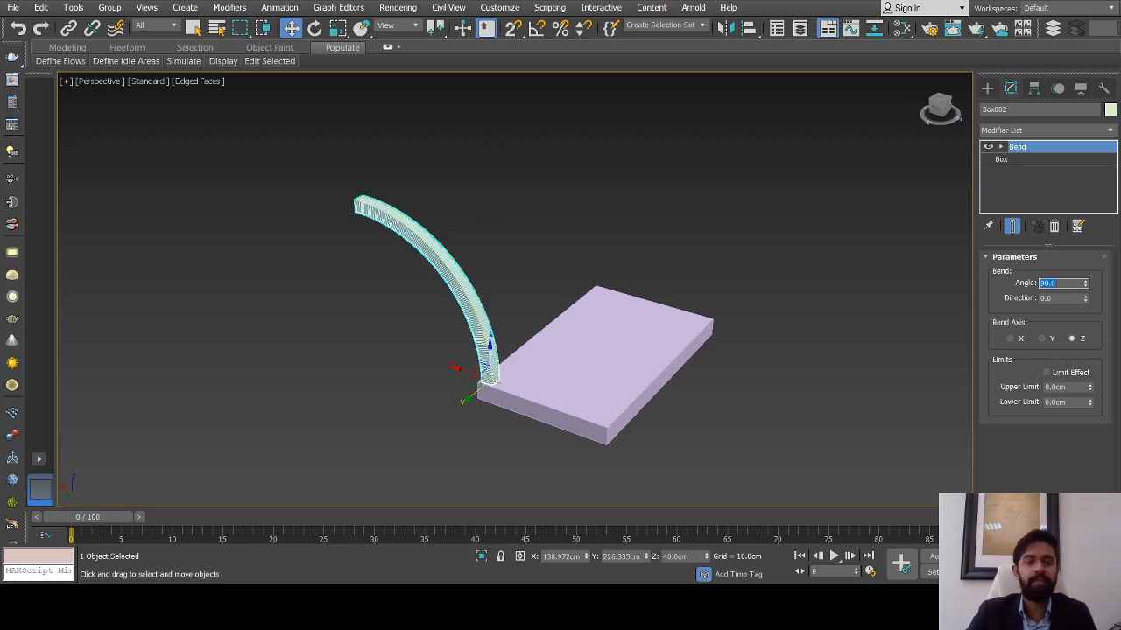
Set the post's bend angle to -90 so it arches over the slab, and check the curve from the side
scroll(445, 368, up, 3)
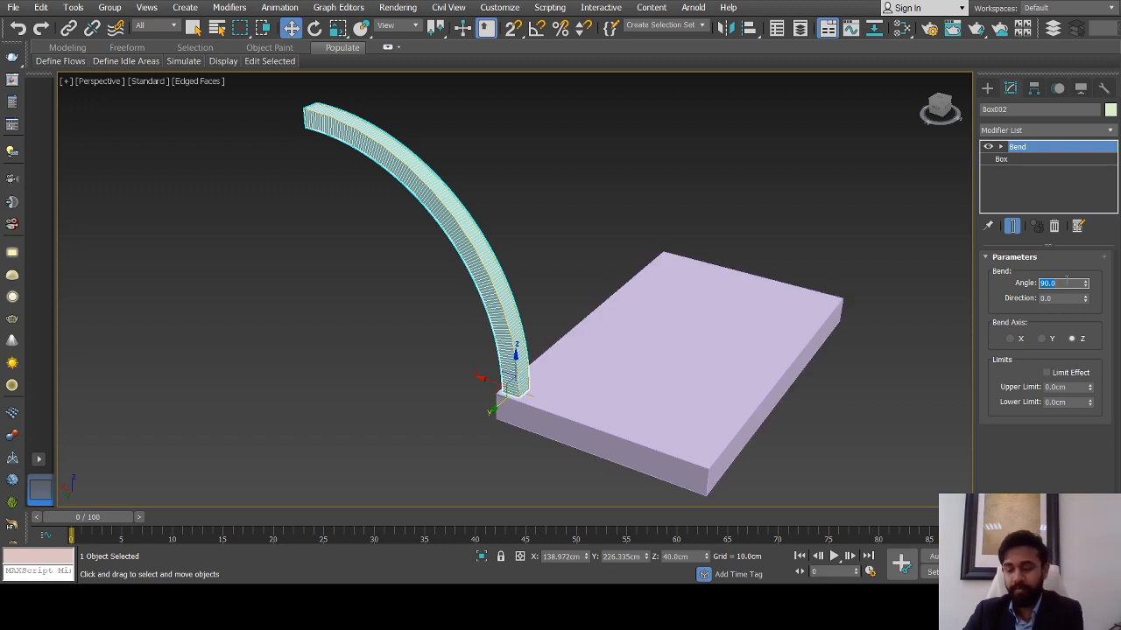
key(Return)
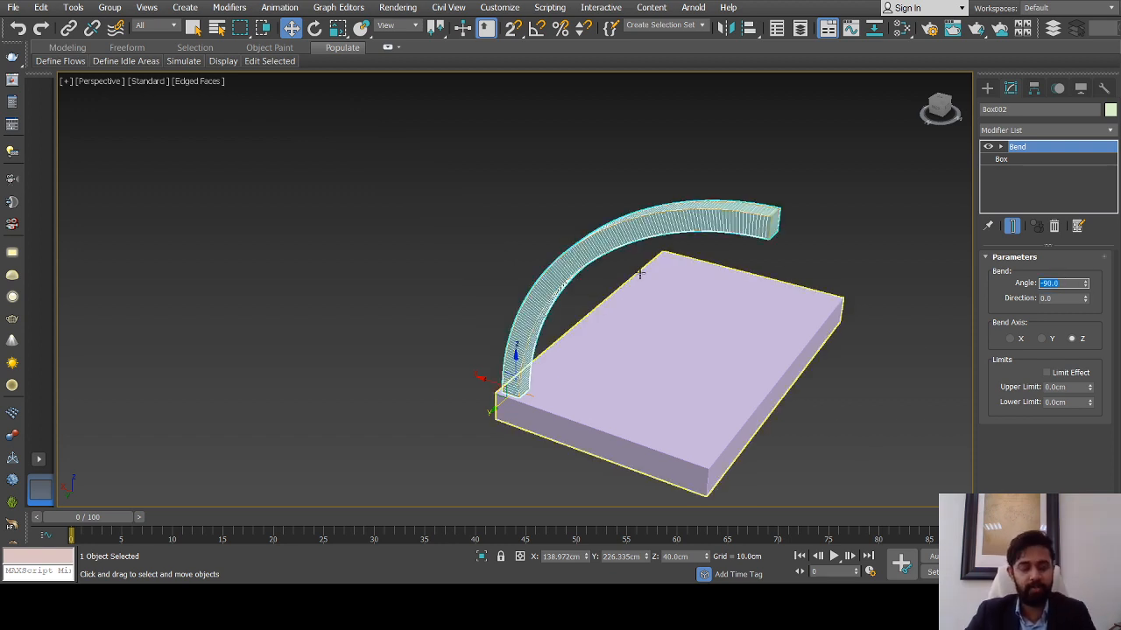
alt+middle_drag(721, 268, 651, 260)
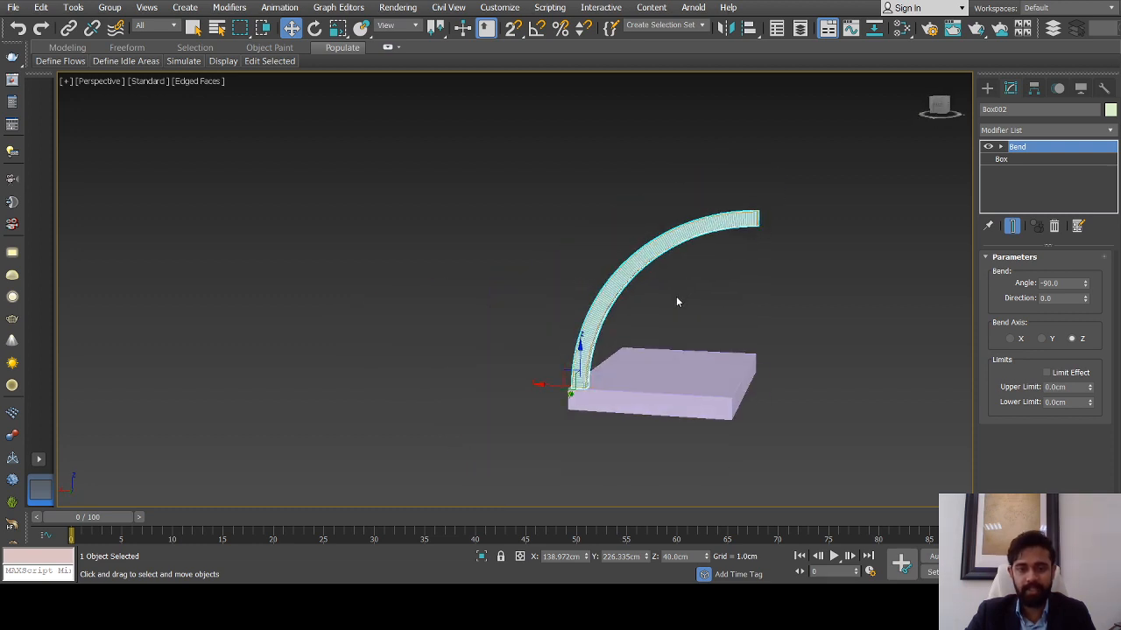
scroll(676, 302, up, 2)
alt+middle_drag(584, 262, 620, 260)
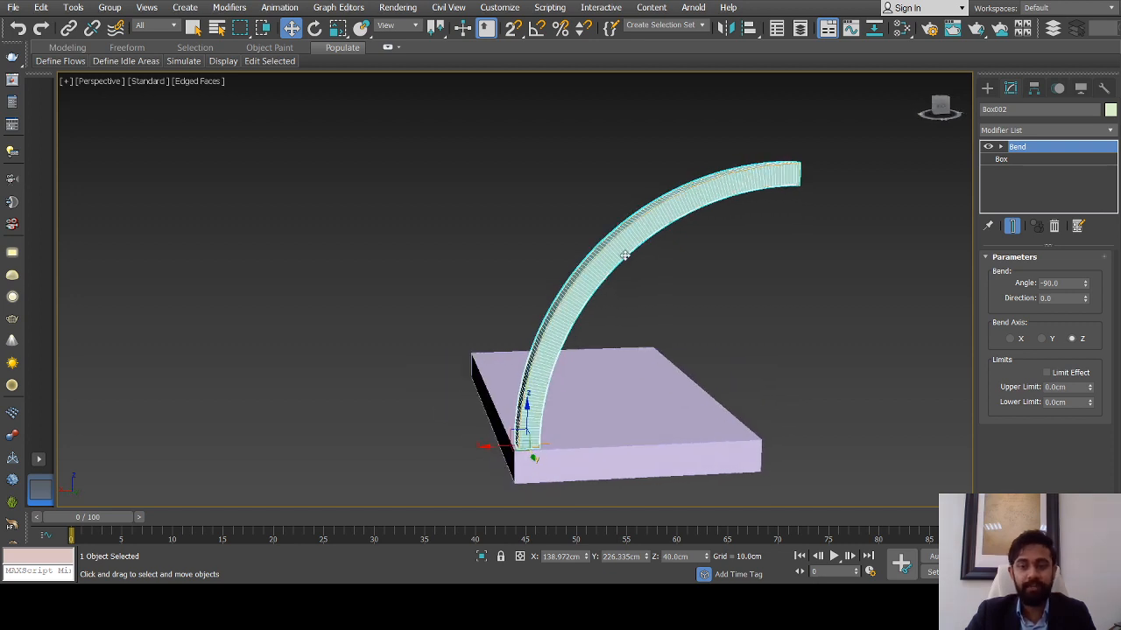
alt+middle_drag(604, 307, 577, 310)
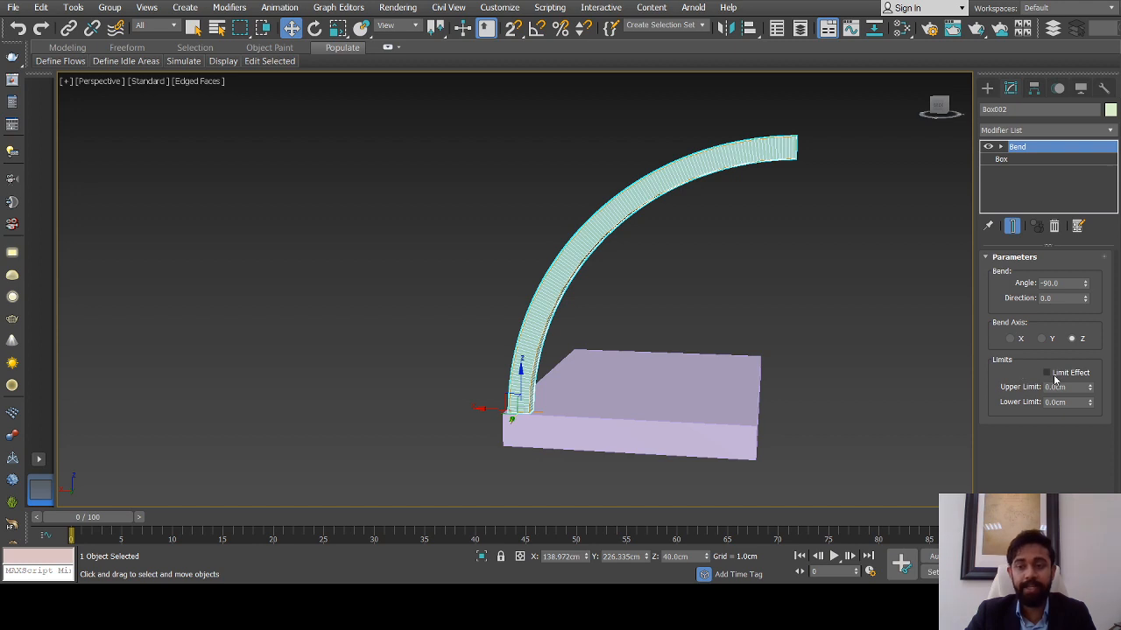
alt+middle_drag(636, 349, 627, 348)
Expand the Bend modifier's sub-objects, enable Limit Effect and set the bend angle to 0
click(1001, 147)
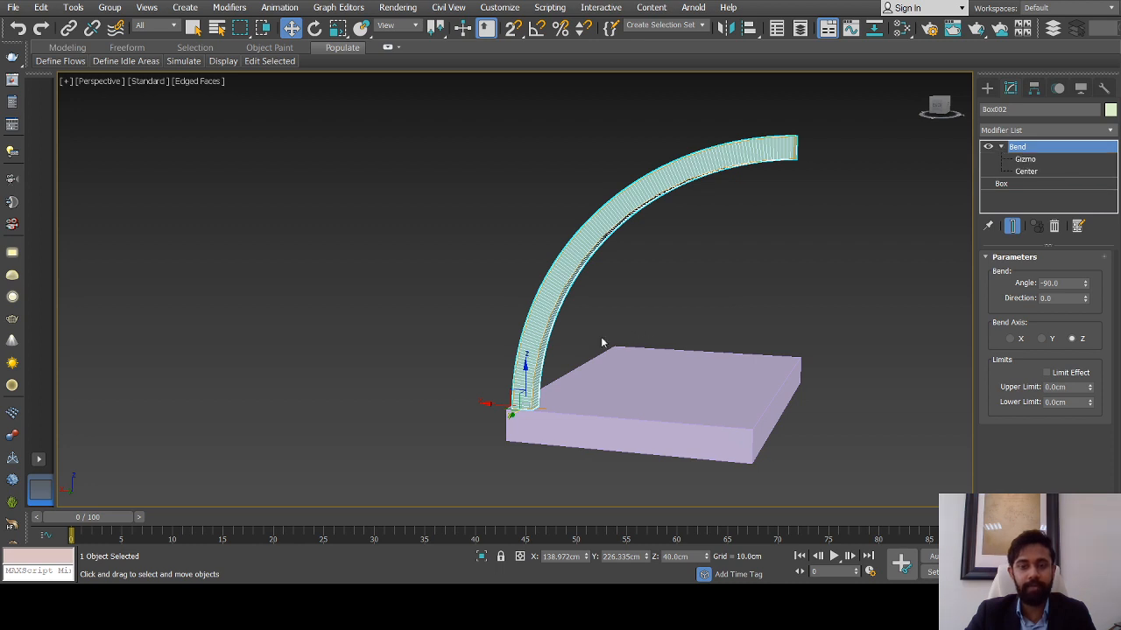
alt+middle_drag(524, 394, 522, 429)
scroll(531, 414, up, 5)
scroll(511, 417, down, 5)
scroll(521, 430, down, 4)
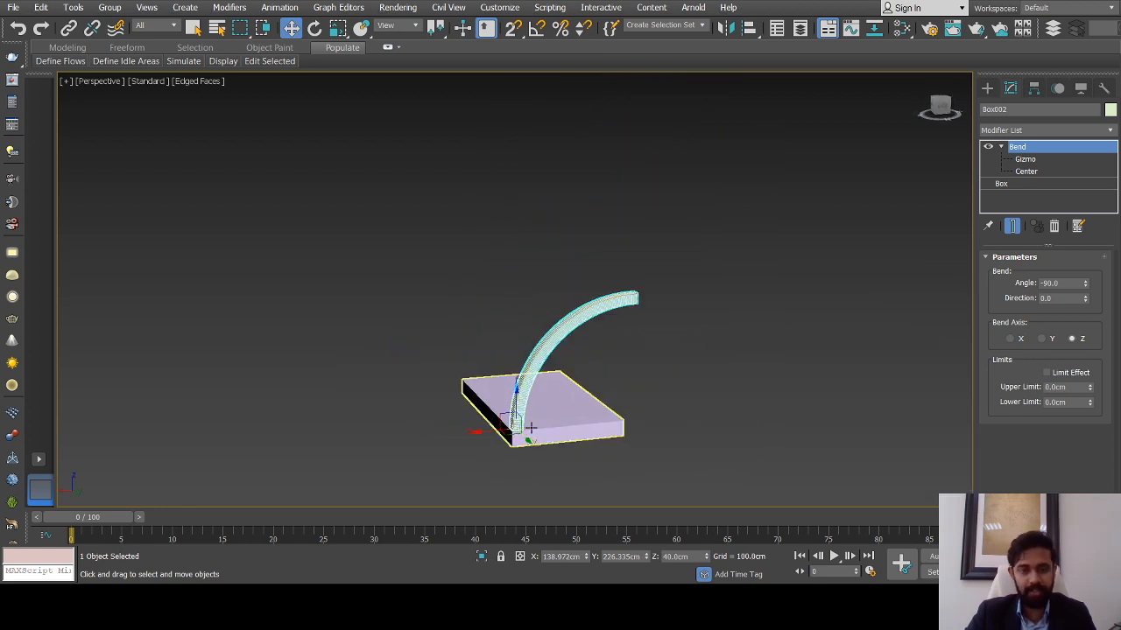
alt+middle_drag(516, 421, 541, 407)
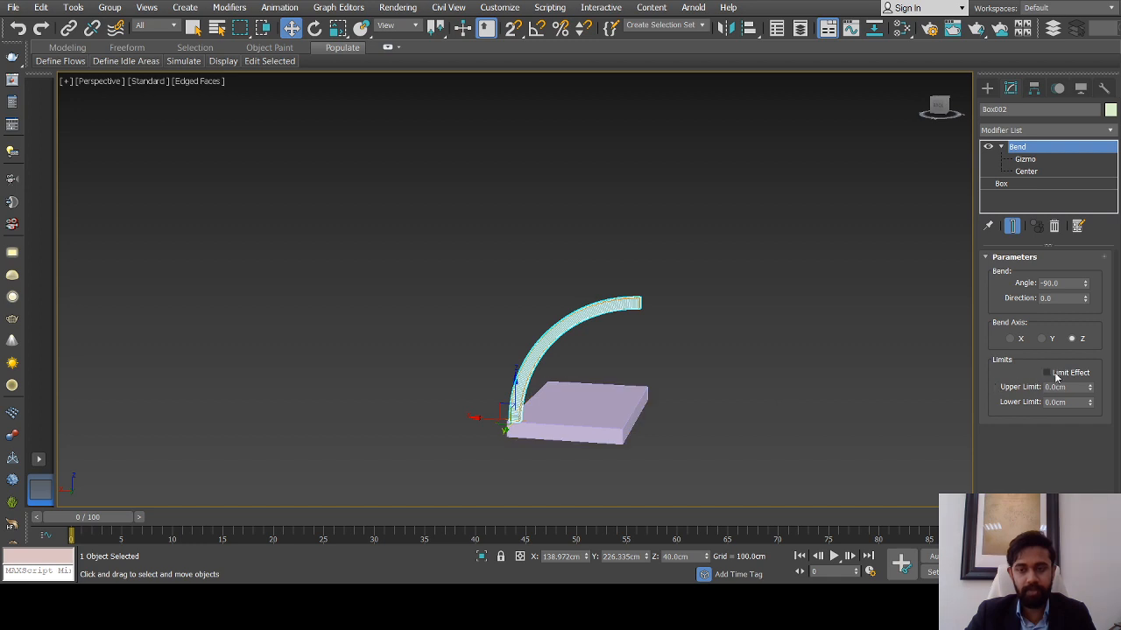
click(1046, 373)
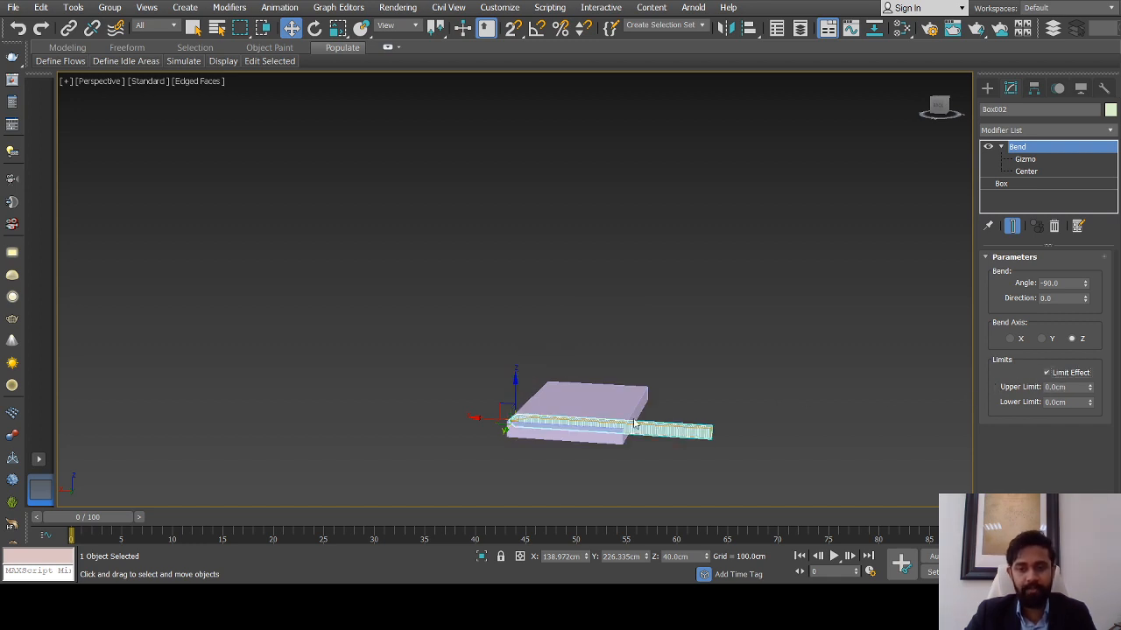
double_click(1067, 283)
text(0)
key(Return)
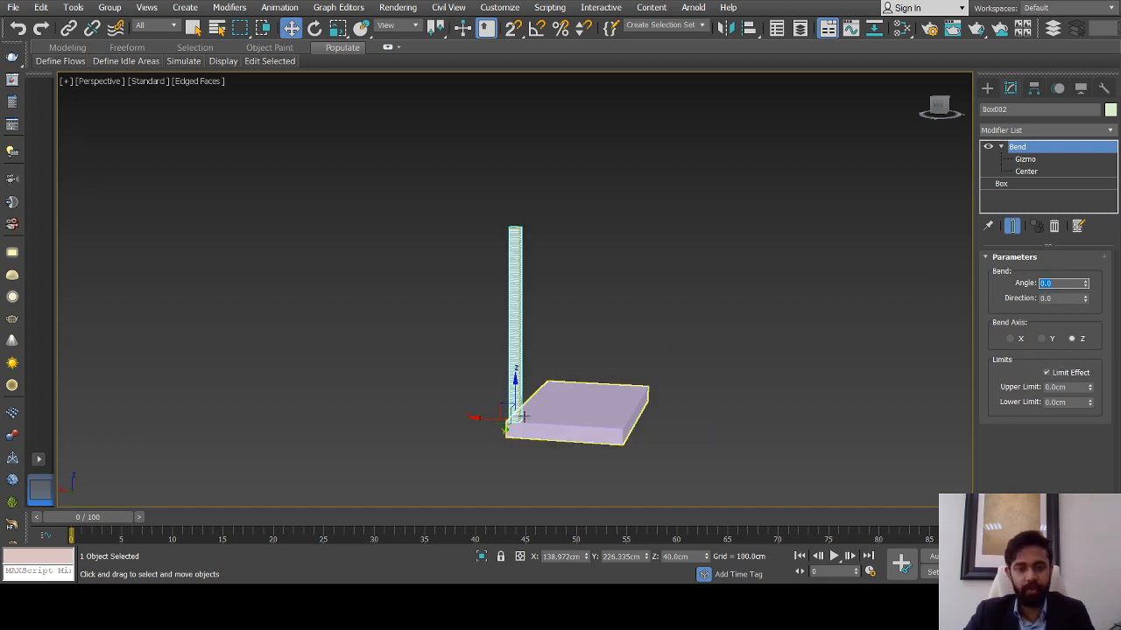
Turn off edged faces and set the Bend modifier's upper limit to 50 cm
scroll(508, 418, up, 5)
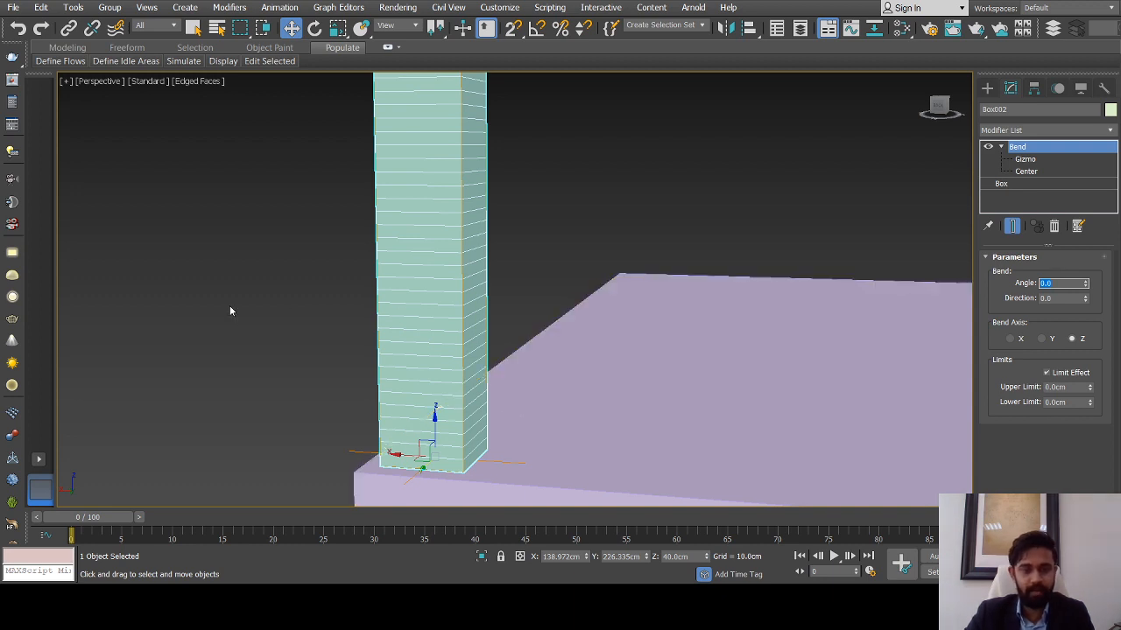
click(296, 306)
key(F4)
click(422, 340)
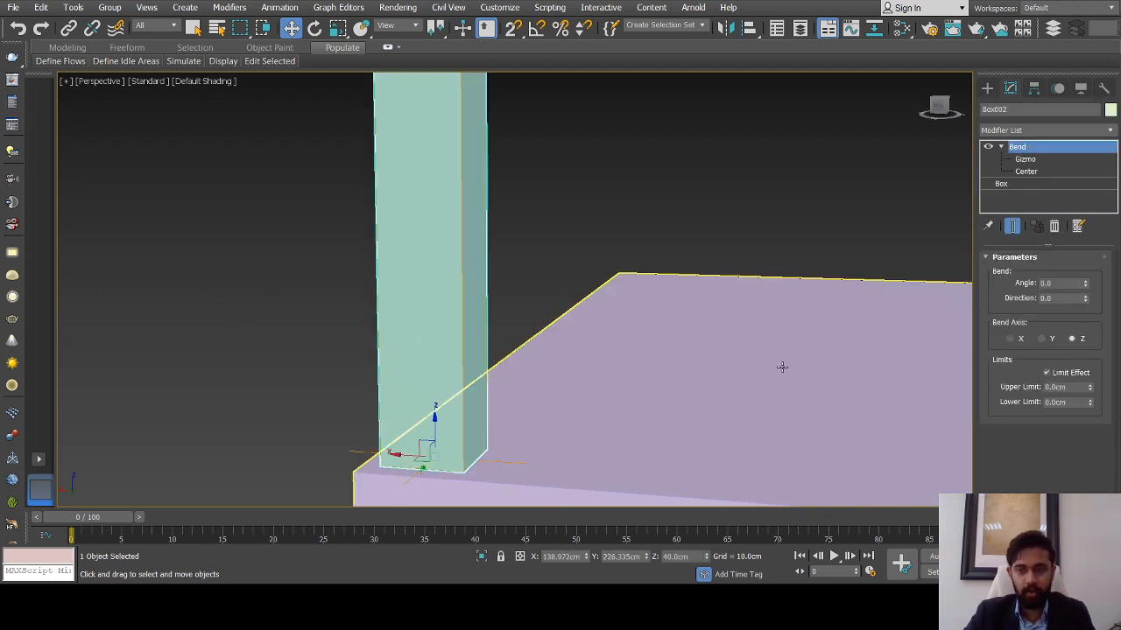
alt+middle_drag(446, 396, 430, 402)
drag(1090, 389, 1090, 357)
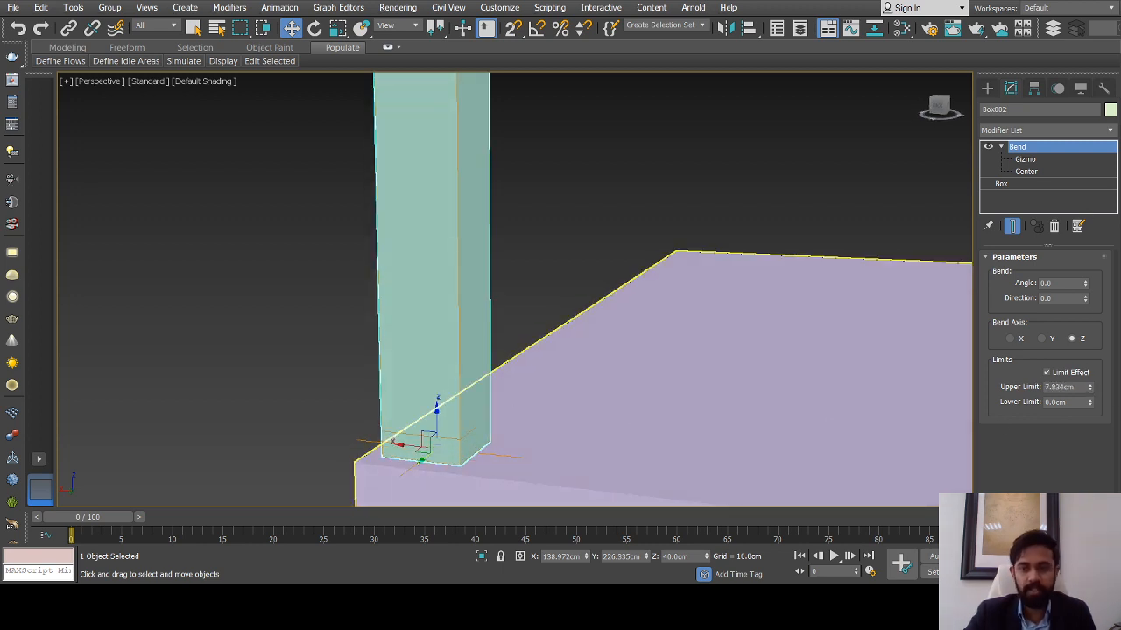
click(1067, 388)
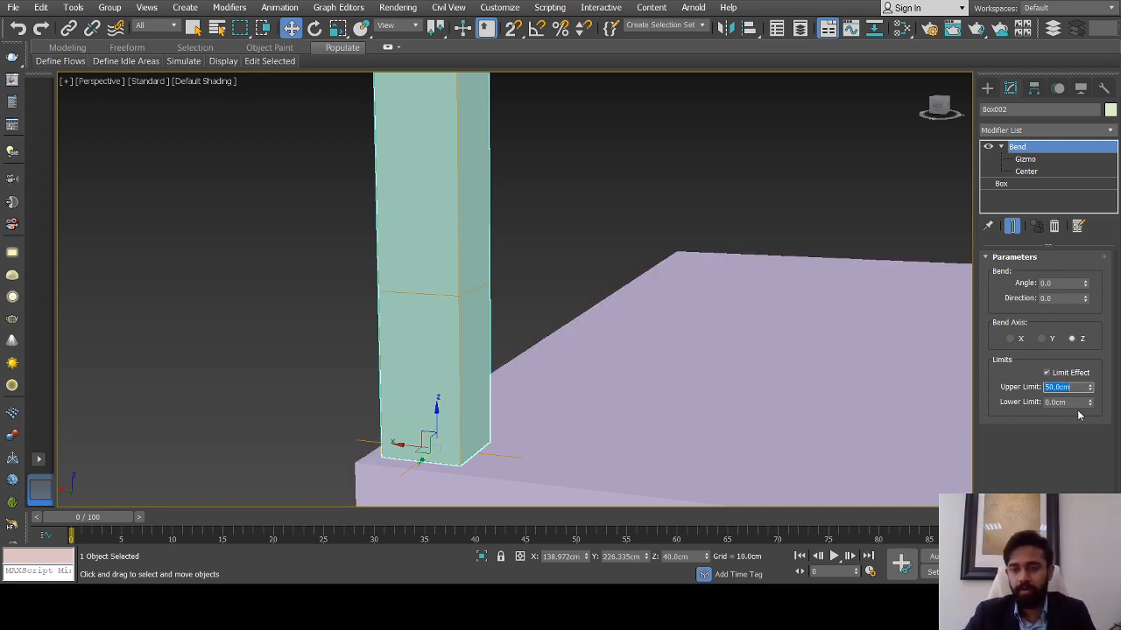
Set the Bend modifier's upper limit on the post to 150 cm
text(150)
key(Return)
scroll(481, 330, down, 5)
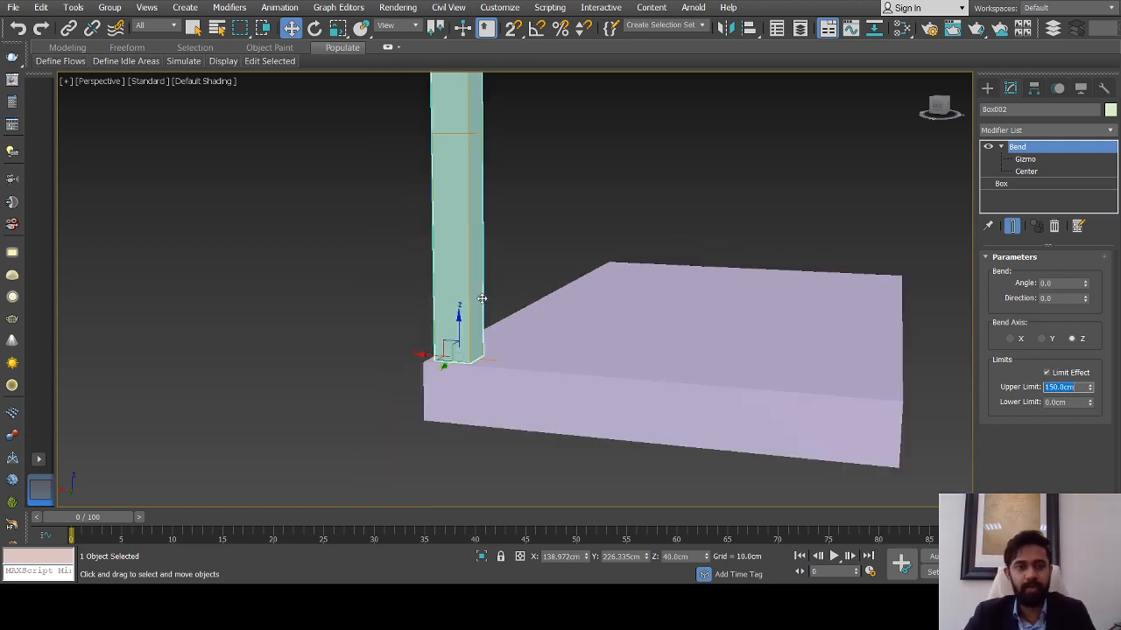
scroll(443, 242, up, 5)
scroll(447, 243, down, 5)
mouse_move(453, 270)
alt+middle_down()
mouse_move(505, 255)
mouse_move(462, 265)
alt+middle_up()
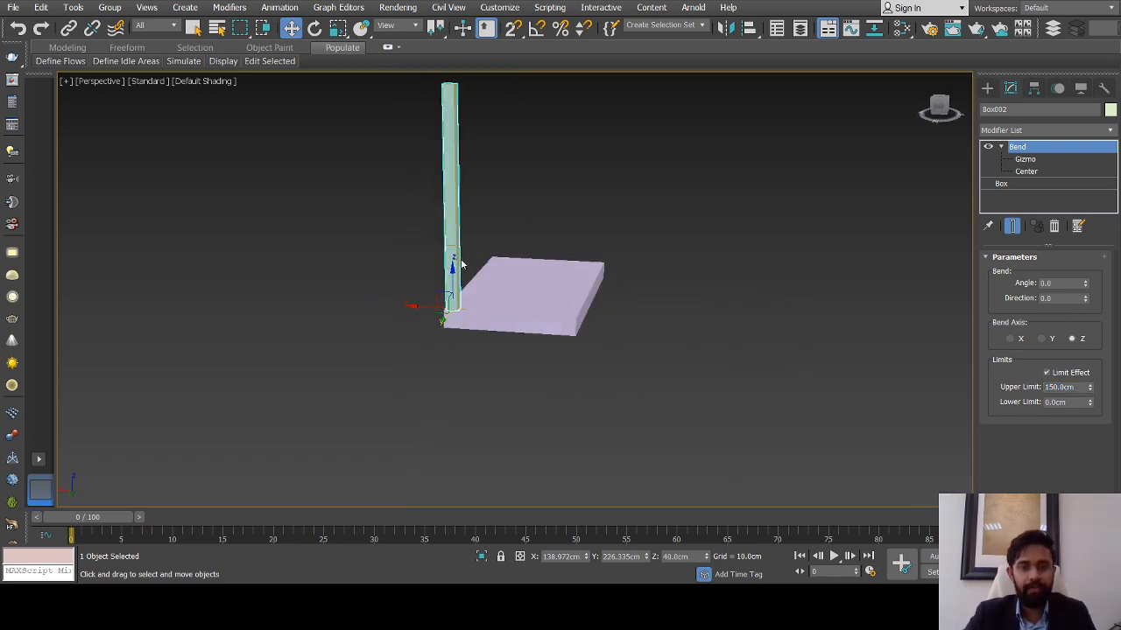
scroll(462, 264, up, 3)
scroll(490, 260, down, 4)
Increase the post's bend angle to about 90.5 with the limit in effect
drag(1086, 284, 1072, 172)
scroll(522, 290, up, 3)
scroll(522, 289, down, 2)
alt+middle_drag(524, 290, 541, 288)
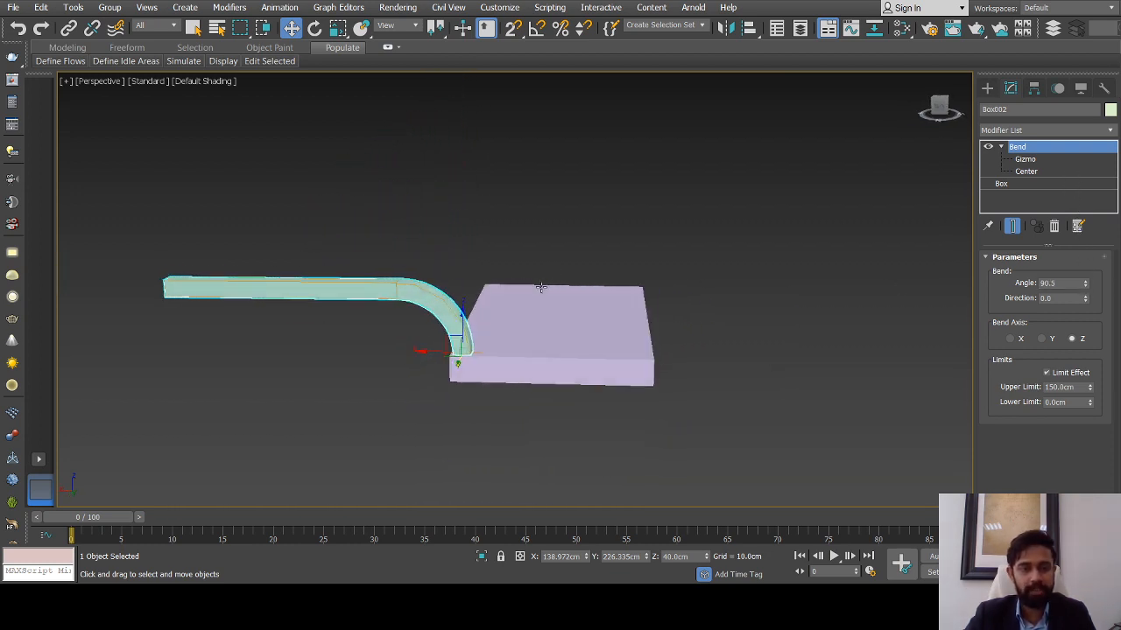
Examine the curved part of the post below the upper limit and the straight part beyond it
scroll(528, 327, up, 3)
alt+middle_drag(528, 328, 565, 331)
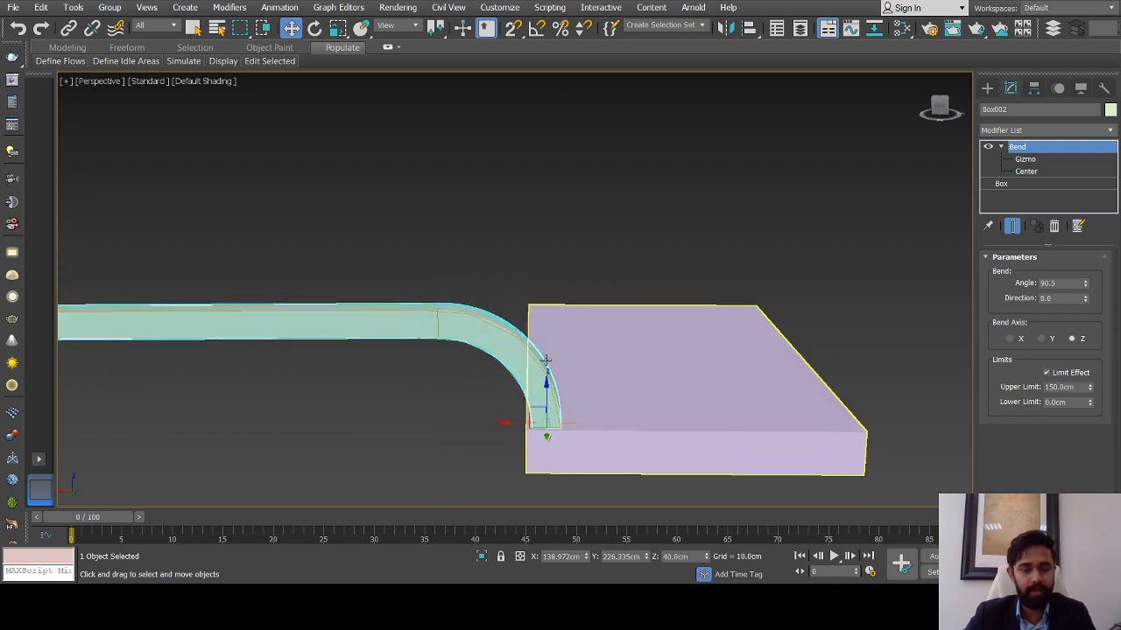
scroll(543, 360, up, 3)
scroll(544, 366, down, 2)
alt+middle_drag(546, 368, 551, 369)
scroll(547, 400, up, 4)
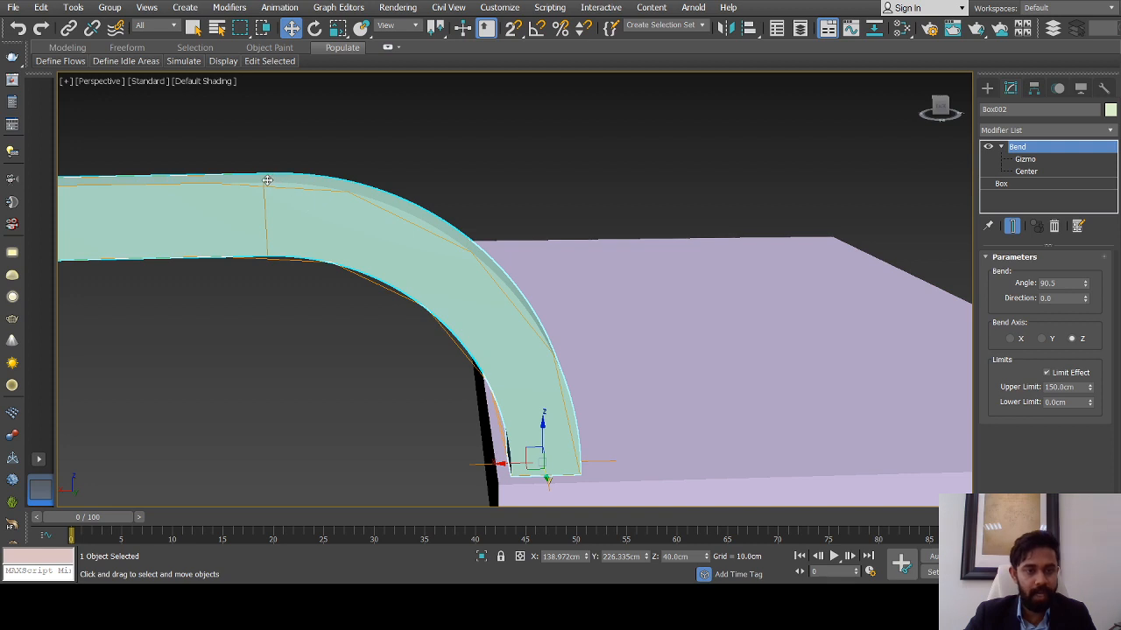
scroll(315, 248, down, 4)
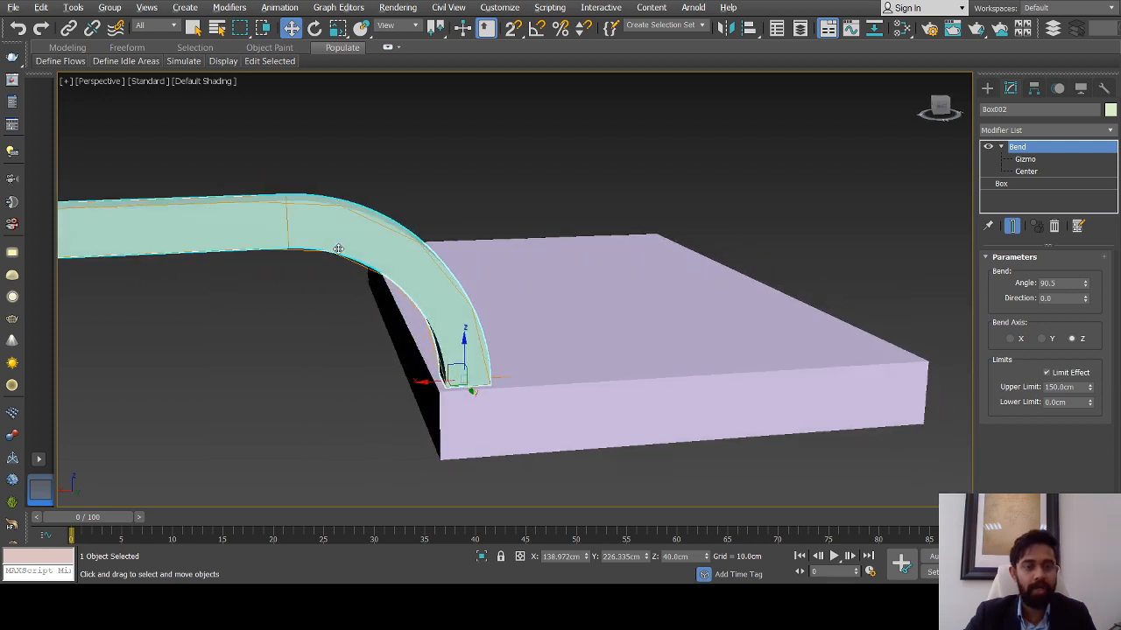
scroll(388, 298, up, 2)
scroll(484, 341, down, 2)
scroll(561, 355, down, 3)
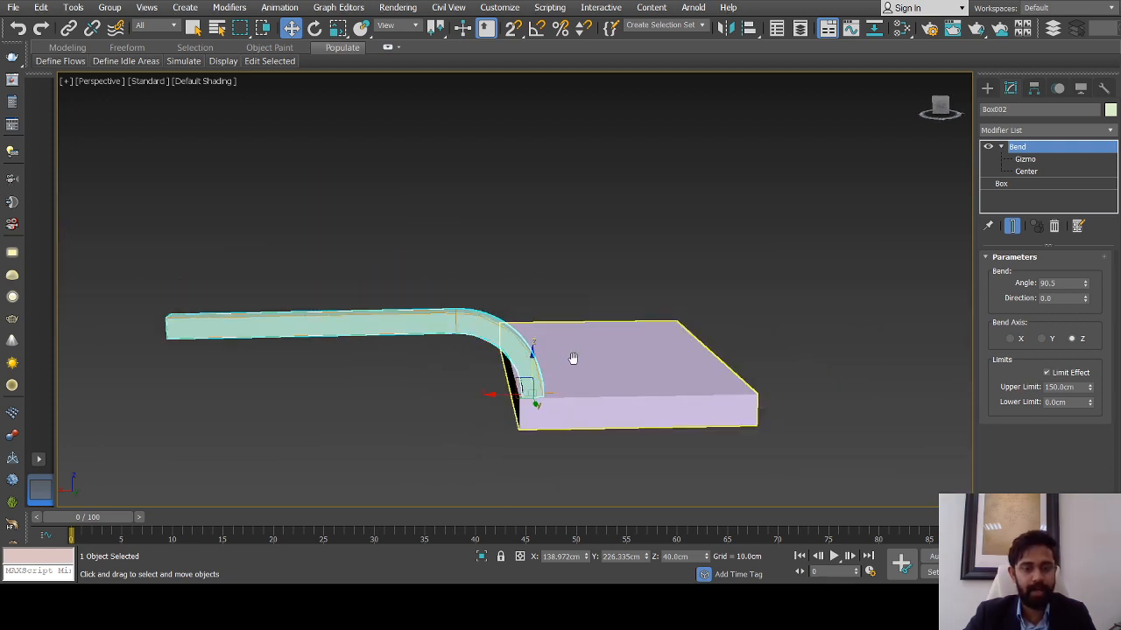
scroll(548, 348, up, 1)
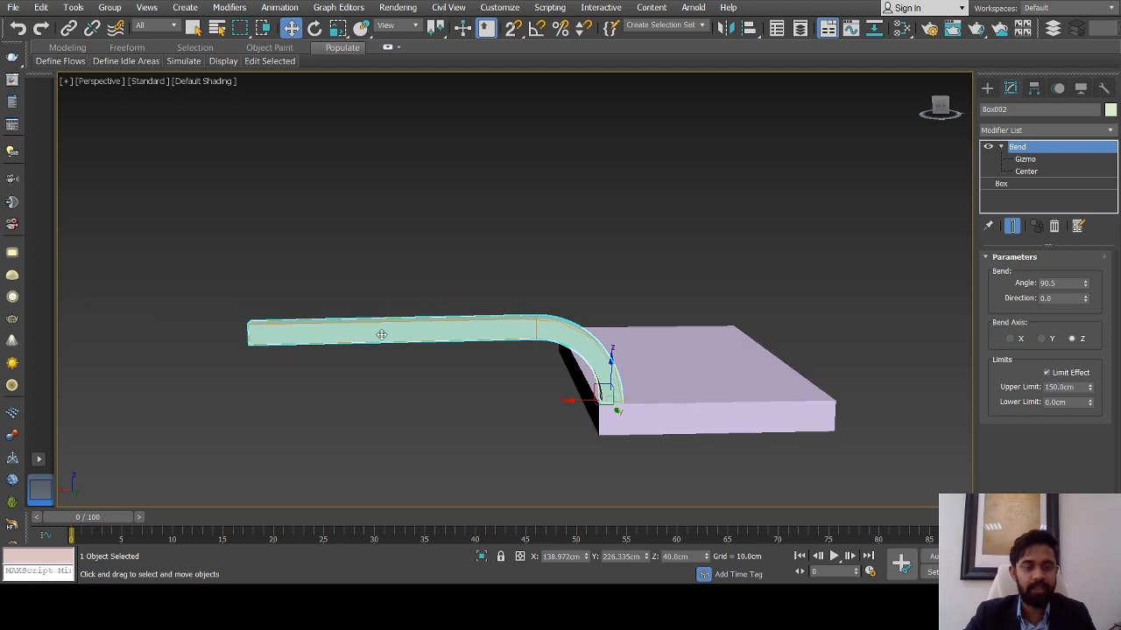
alt+middle_drag(520, 336, 563, 371)
Set the post's bend angle to -90
double_click(1047, 283)
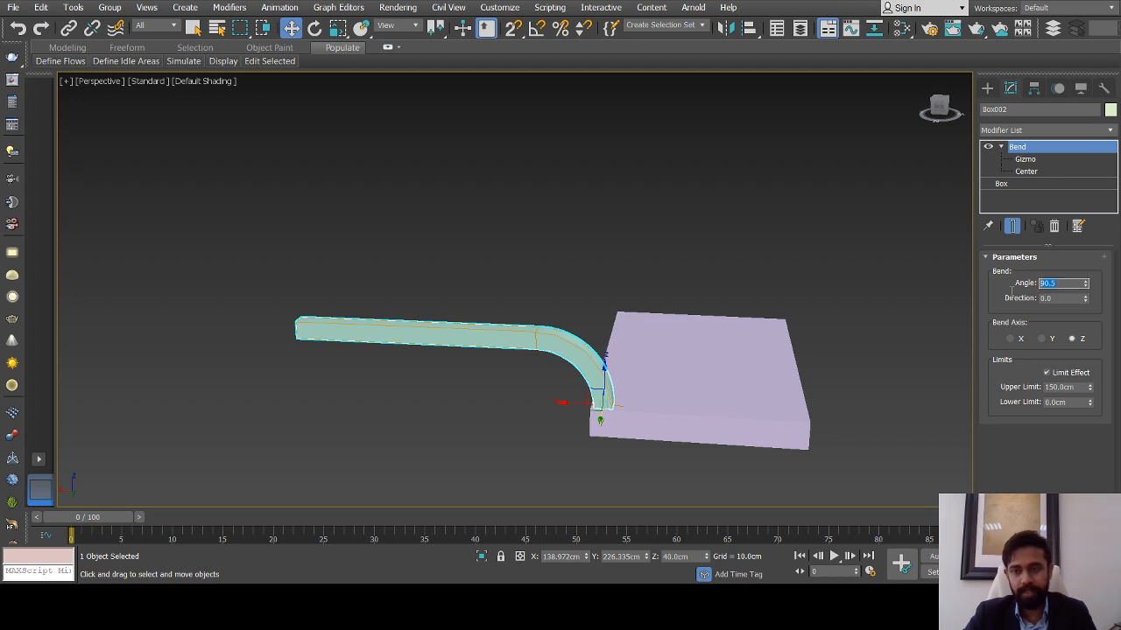
key(BackSpace)
text(-90)
key(Return)
mouse_move(700, 362)
alt+middle_down()
mouse_move(671, 362)
mouse_move(698, 353)
alt+middle_up()
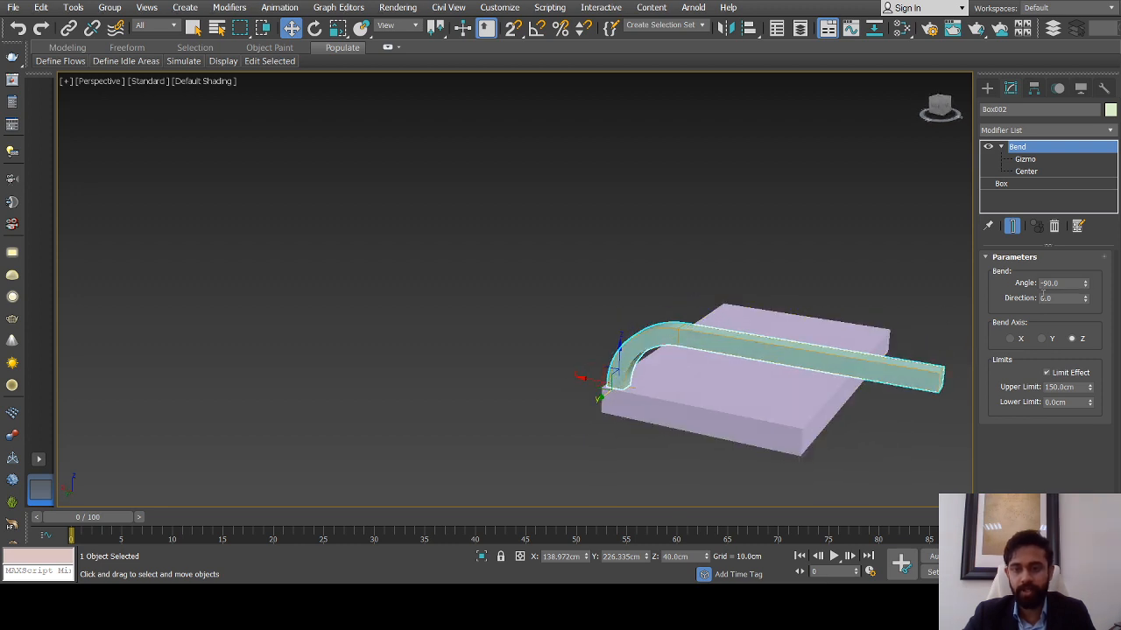
Set the post's bend angle to 90 and the bend direction to 180
double_click(1067, 282)
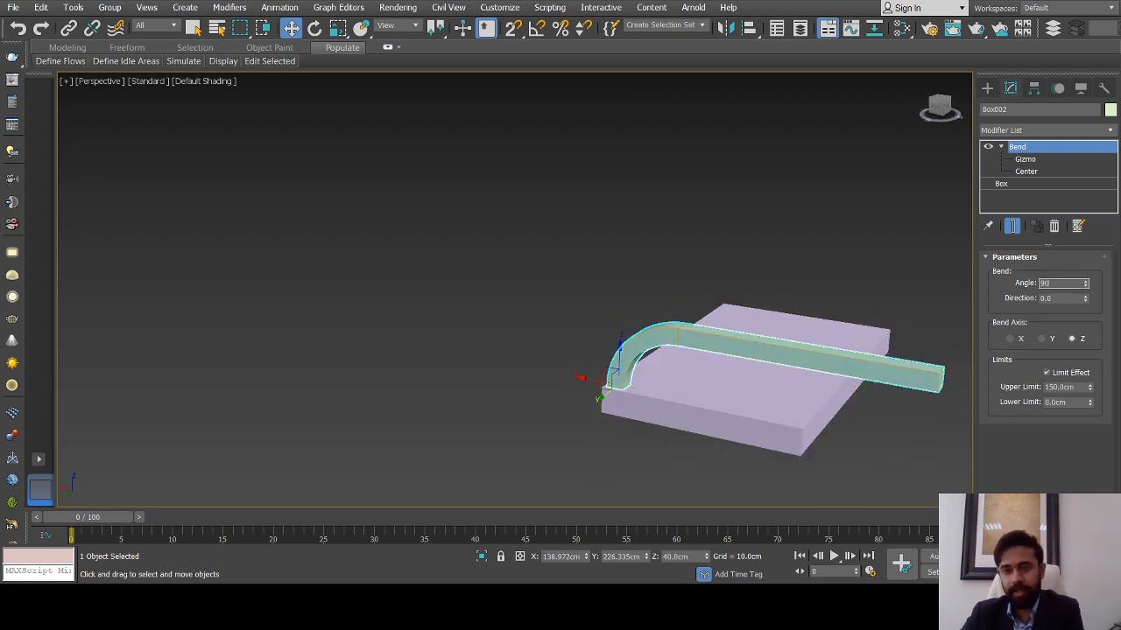
key(Return)
double_click(1060, 298)
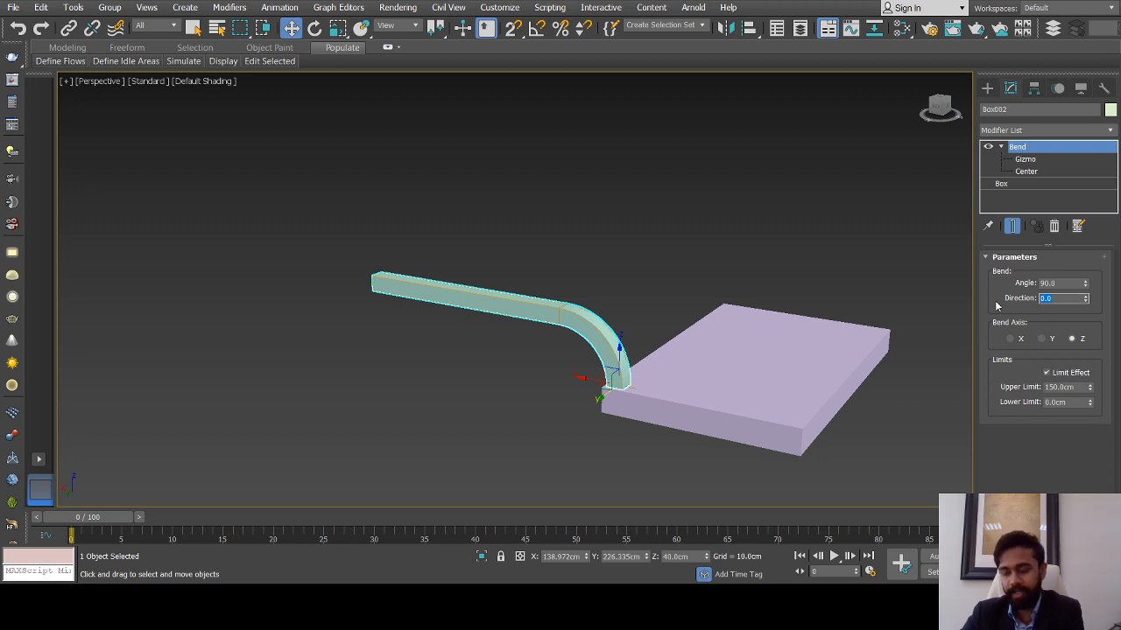
key(Return)
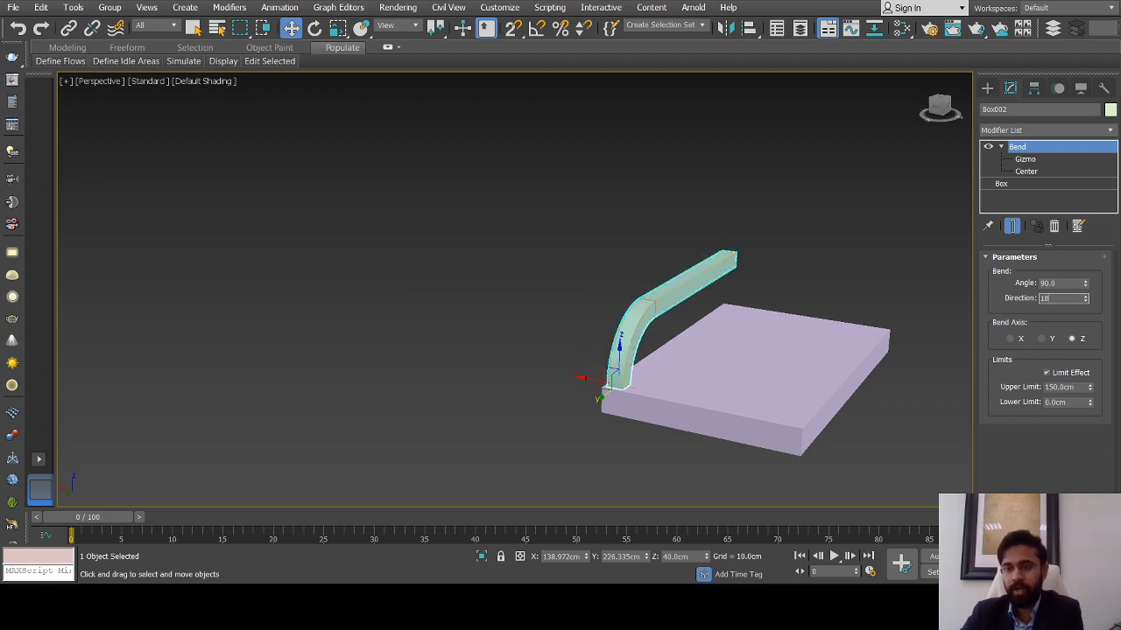
text(180)
key(Return)
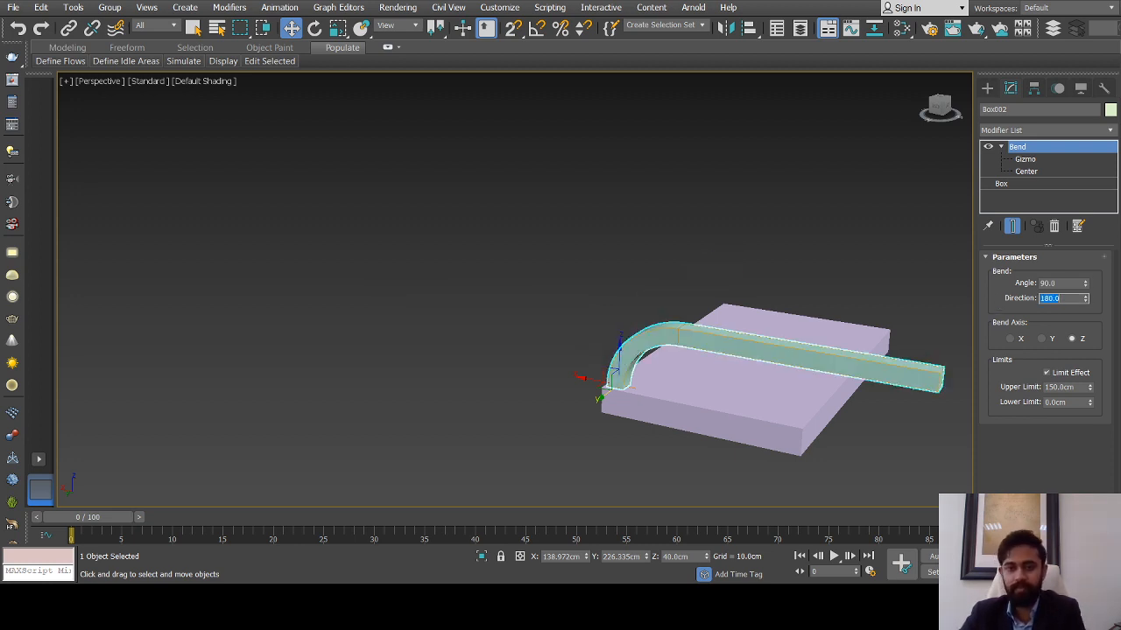
alt+middle_drag(716, 352, 552, 397)
alt+middle_drag(707, 350, 635, 382)
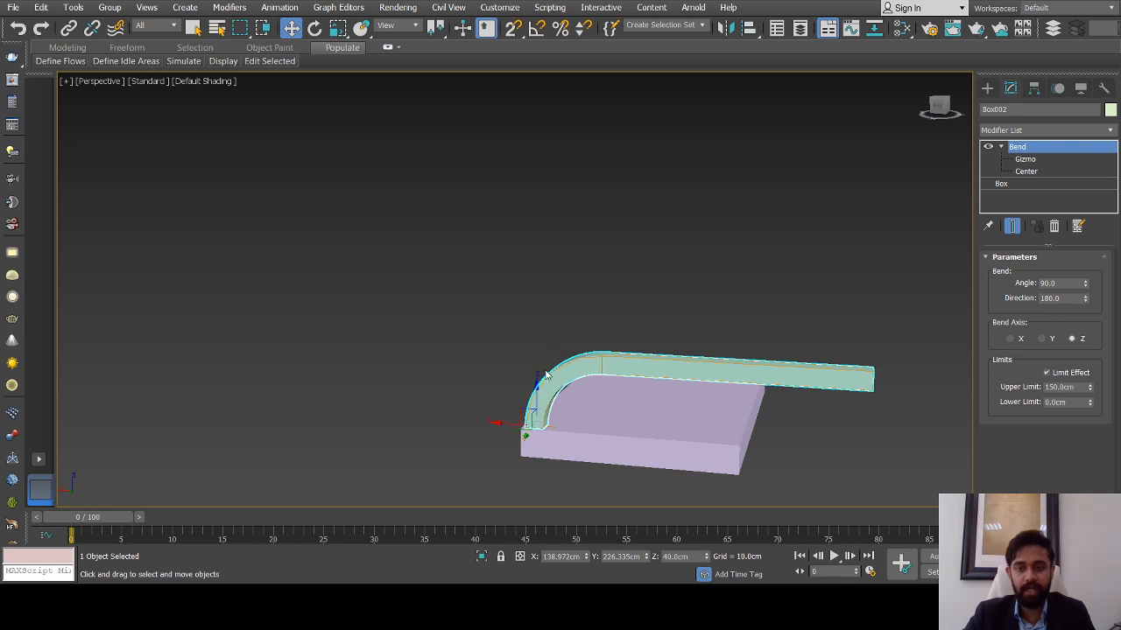
Move the Bend modifier's gizmo up by about 116 cm so the curve starts higher on the post
drag(539, 385, 542, 301)
key(ctrl+z)
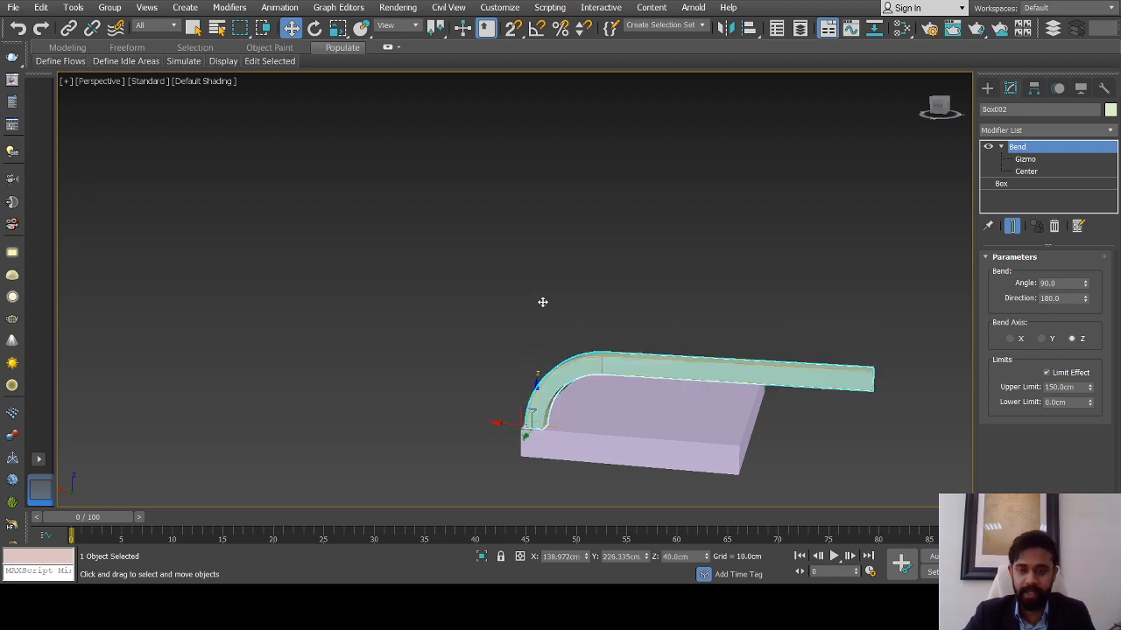
middle_drag(565, 380, 533, 354)
scroll(531, 356, up, 2)
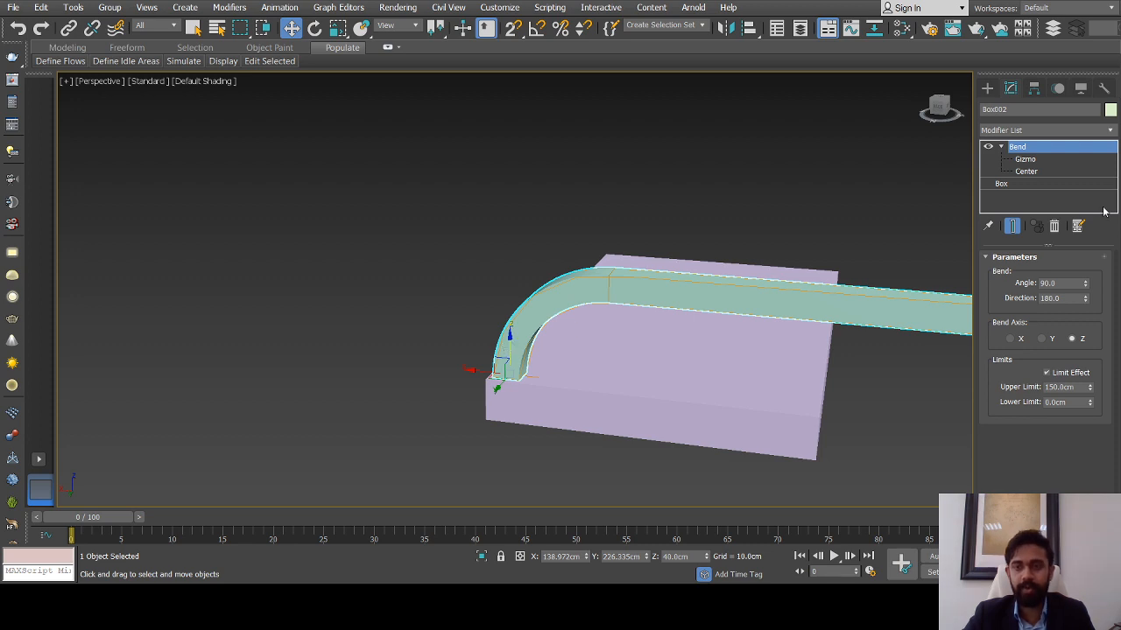
click(1024, 160)
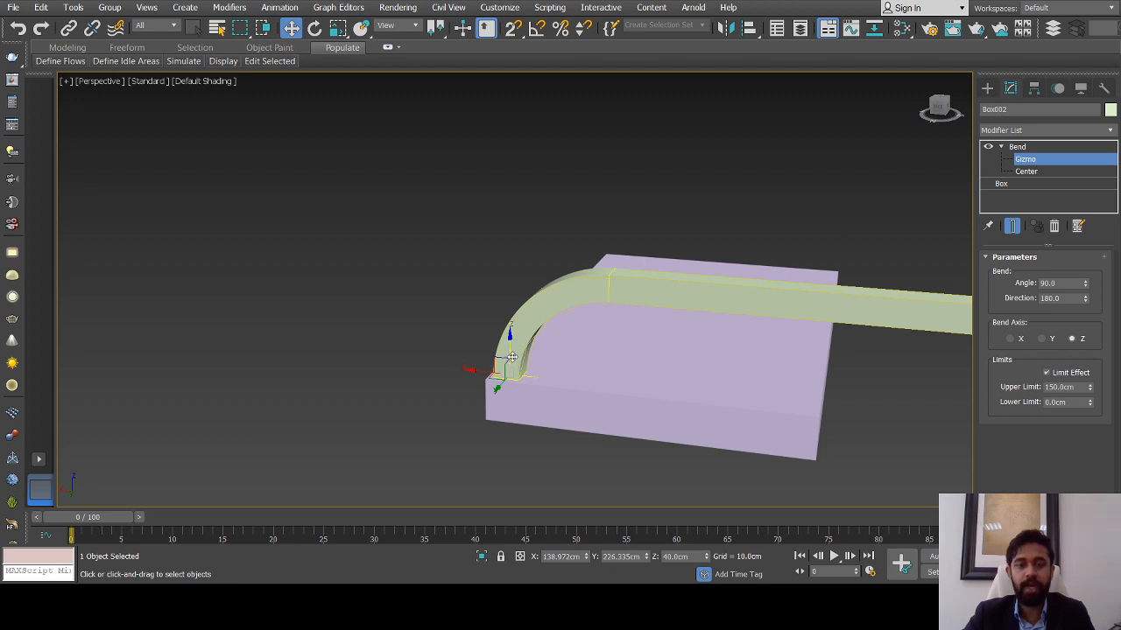
drag(509, 345, 511, 220)
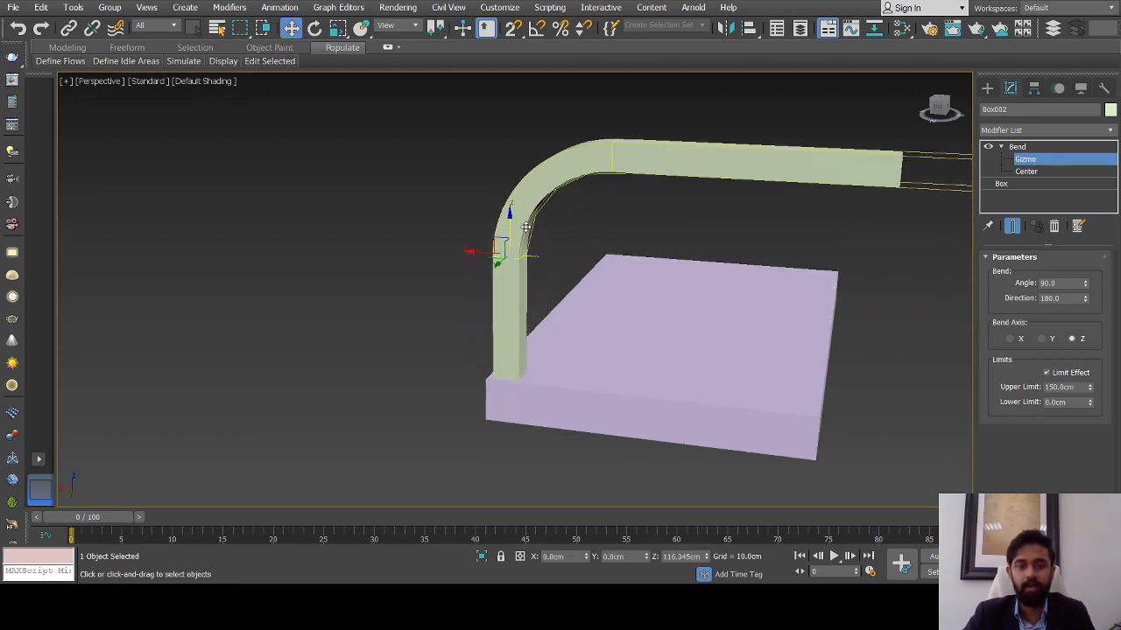
Increase the Bend modifier's upper limit to about 193.44 cm for a wider curve
alt+middle_drag(511, 220, 506, 280)
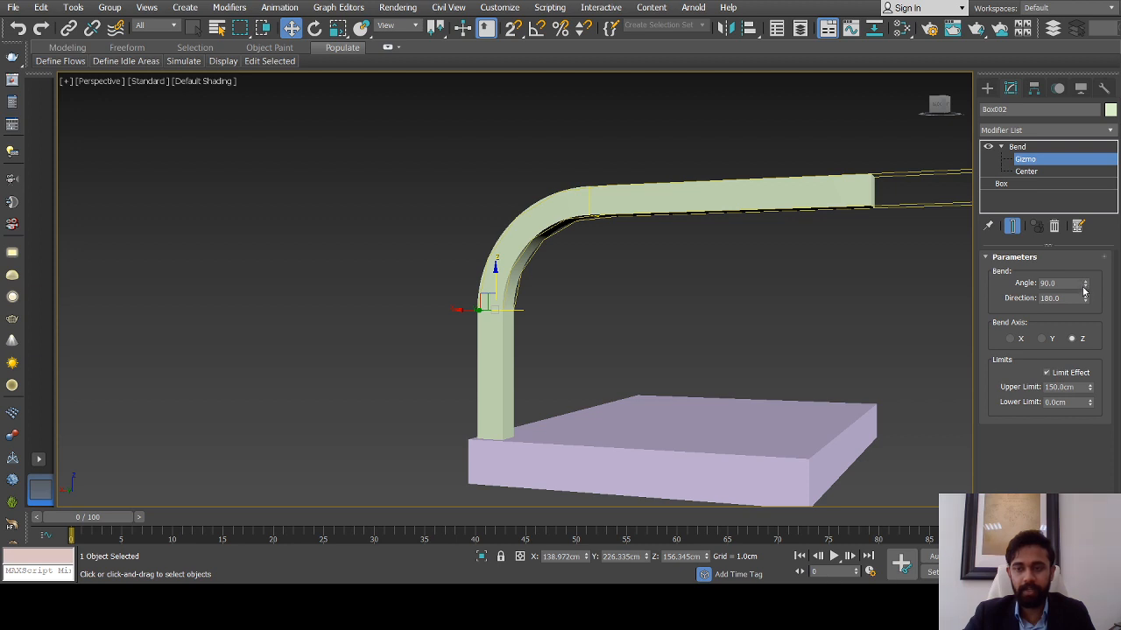
mouse_move(1090, 393)
mouse_down()
mouse_move(1089, 413)
mouse_move(1089, 377)
mouse_up()
alt+middle_drag(775, 383, 690, 396)
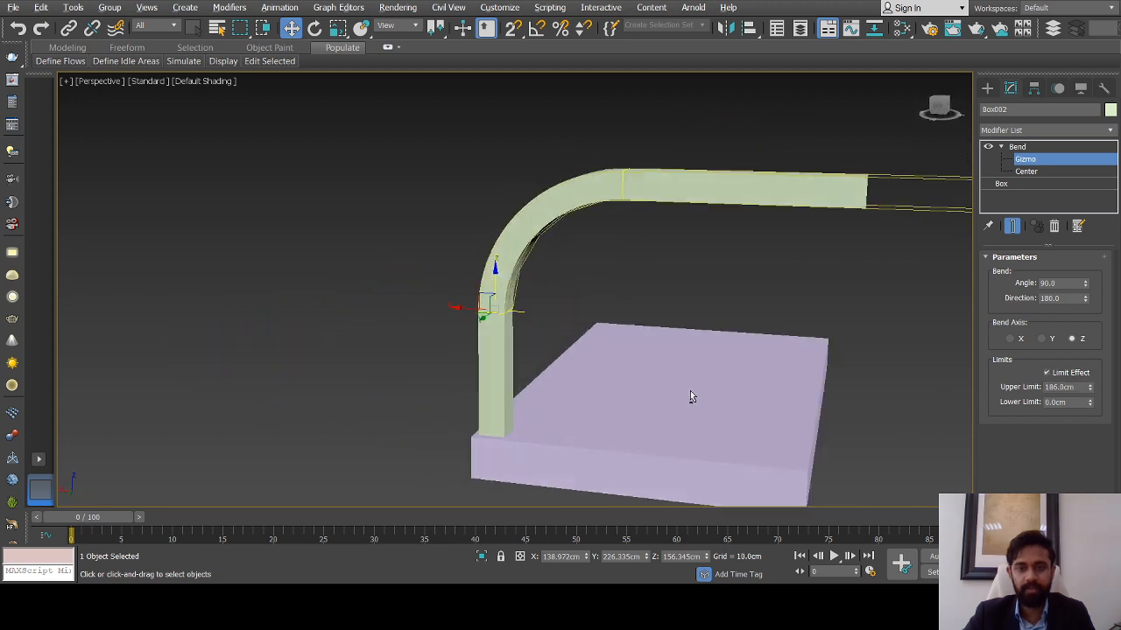
mouse_move(1090, 388)
mouse_down()
mouse_move(1087, 374)
mouse_move(1089, 385)
mouse_up()
mouse_move(744, 418)
alt+middle_down()
mouse_move(785, 419)
mouse_move(723, 418)
alt+middle_up()
scroll(734, 430, down, 5)
alt+middle_drag(815, 426, 819, 419)
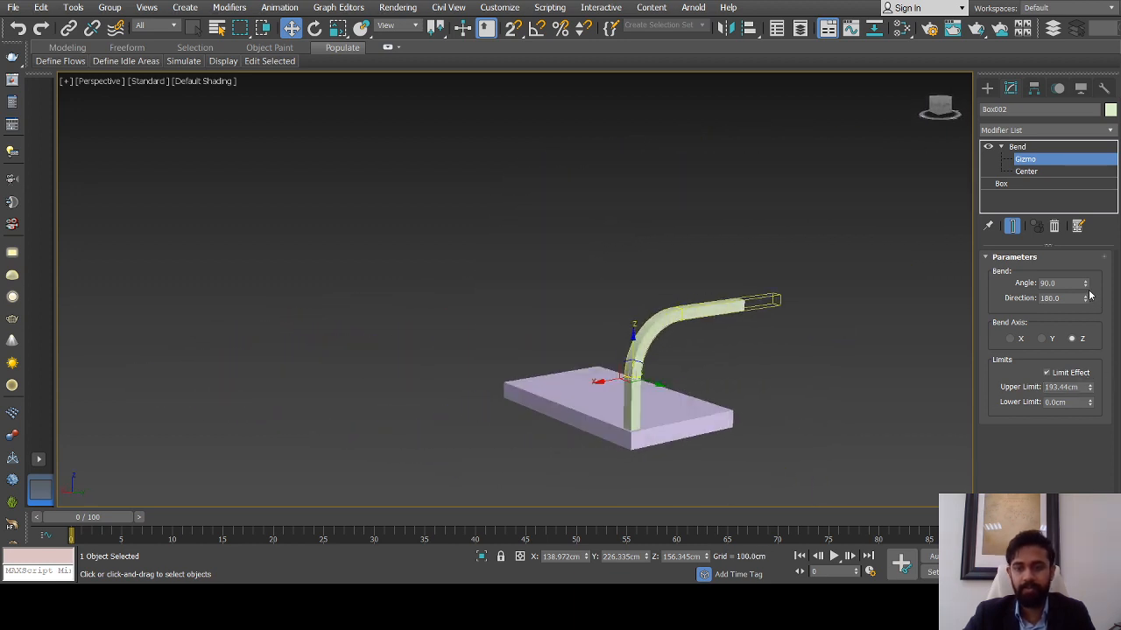
drag(1086, 286, 1086, 285)
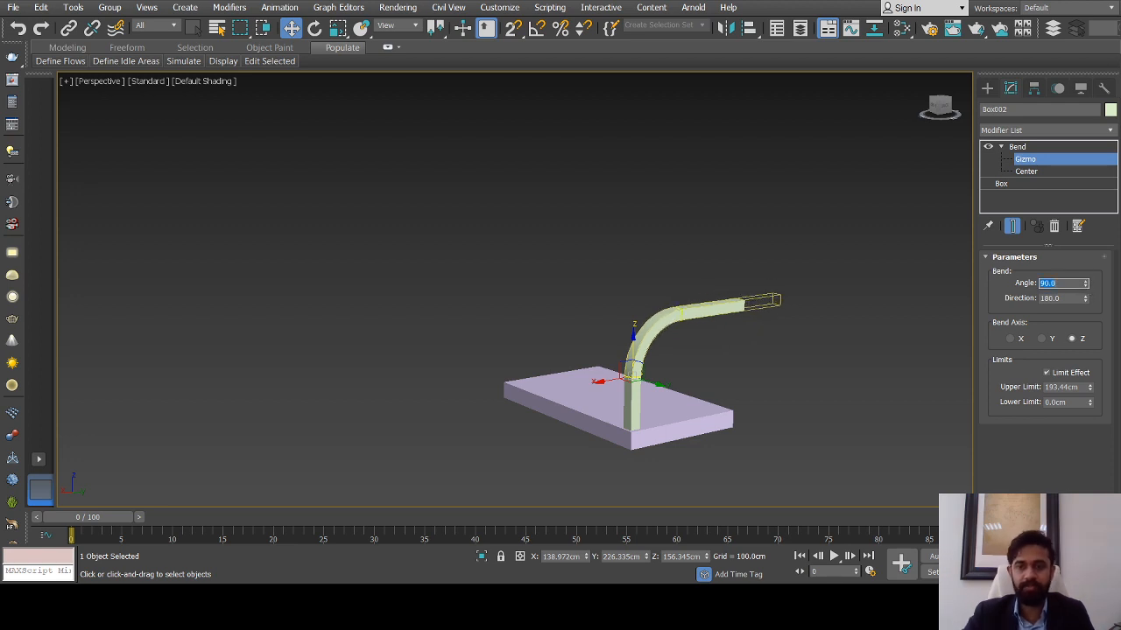
scroll(798, 335, up, 3)
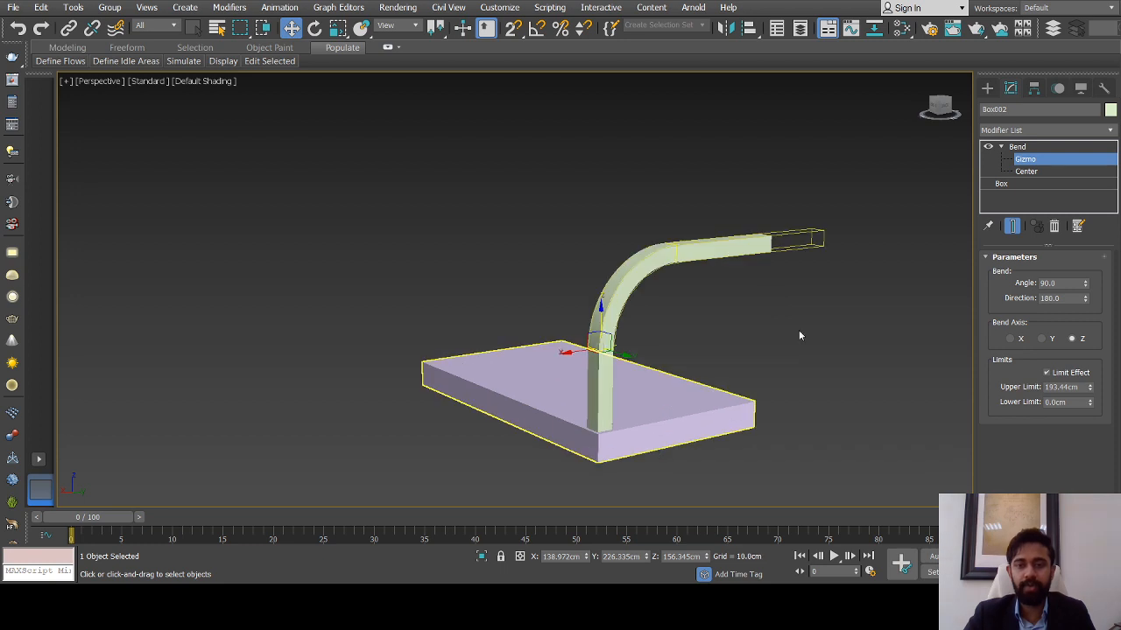
Recolour the slab grey and the bent post blue
click(987, 88)
click(703, 424)
alt+middle_drag(703, 424, 609, 429)
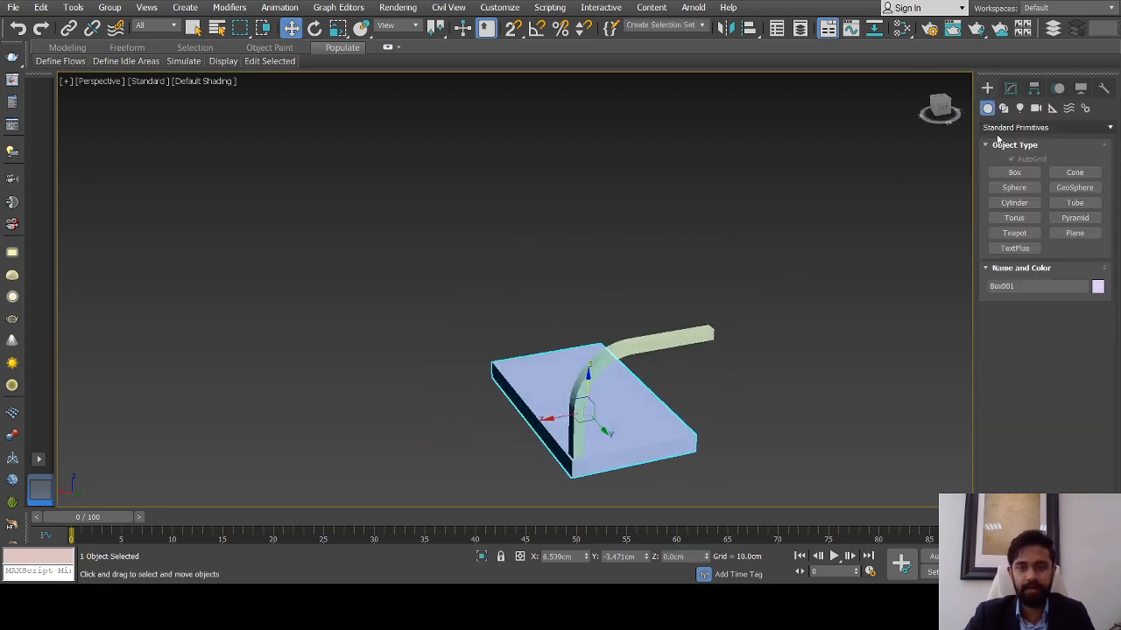
click(1011, 89)
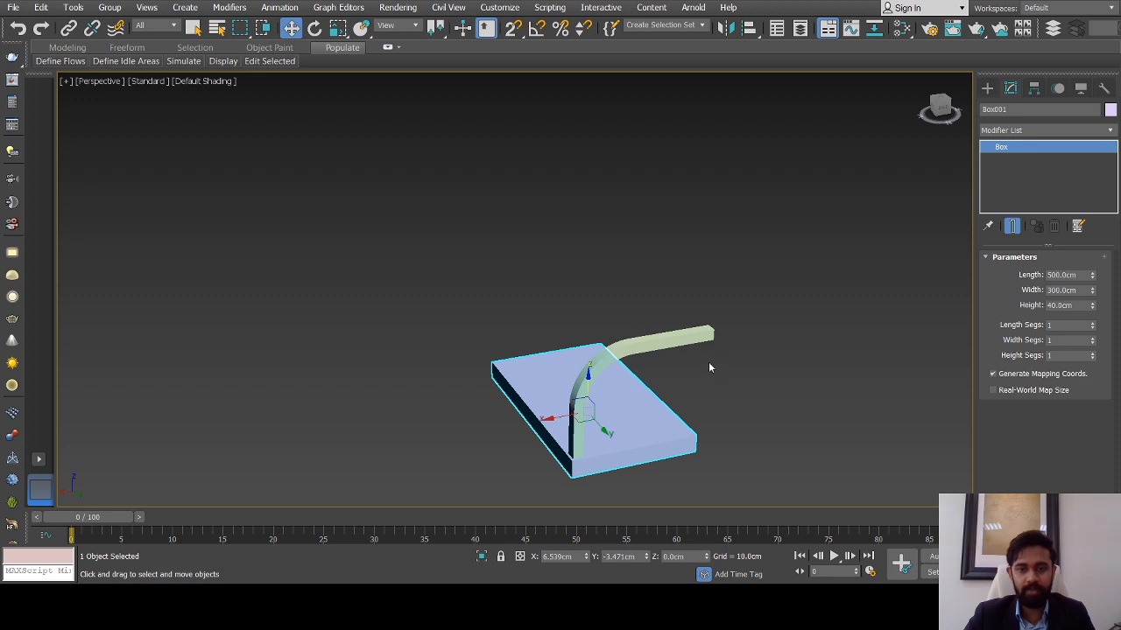
click(745, 375)
click(713, 332)
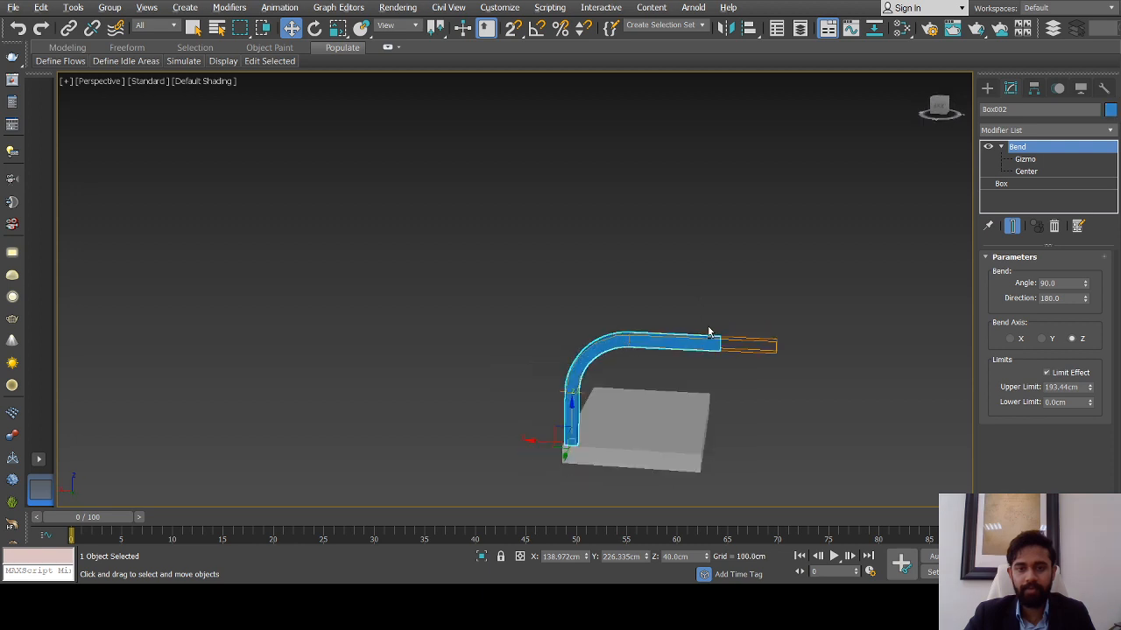
Clone the bent post as an instance about 92 cm away along the slab's long edge
alt+middle_drag(709, 333, 618, 308)
click(804, 282)
scroll(711, 354, up, 6)
click(695, 386)
scroll(696, 386, down, 3)
scroll(695, 350, down, 4)
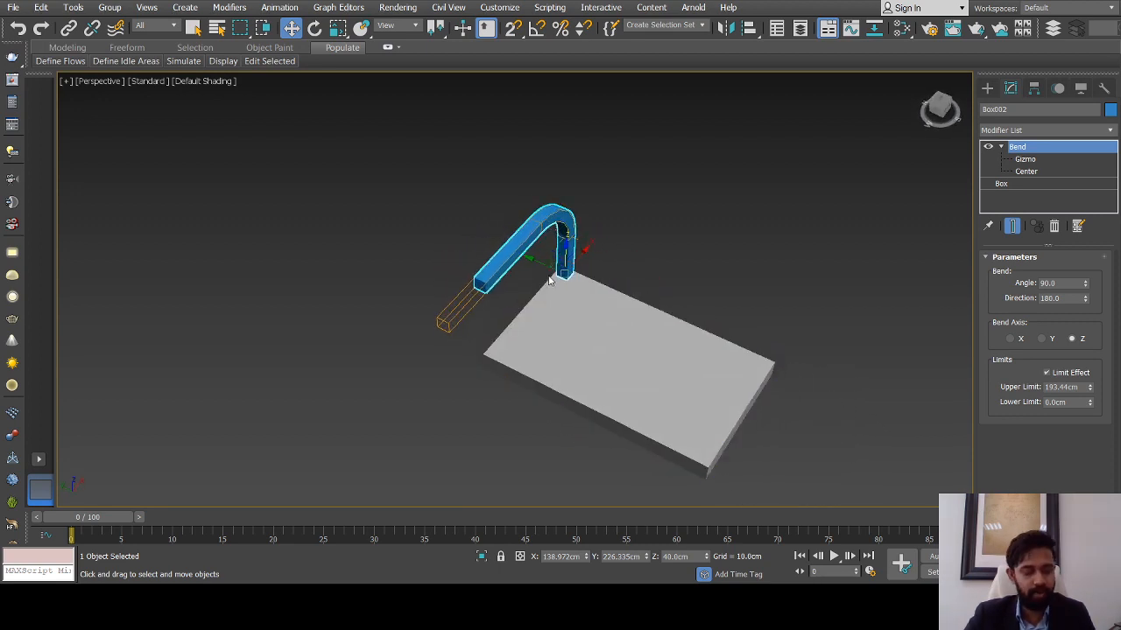
shift+drag(537, 259, 575, 280)
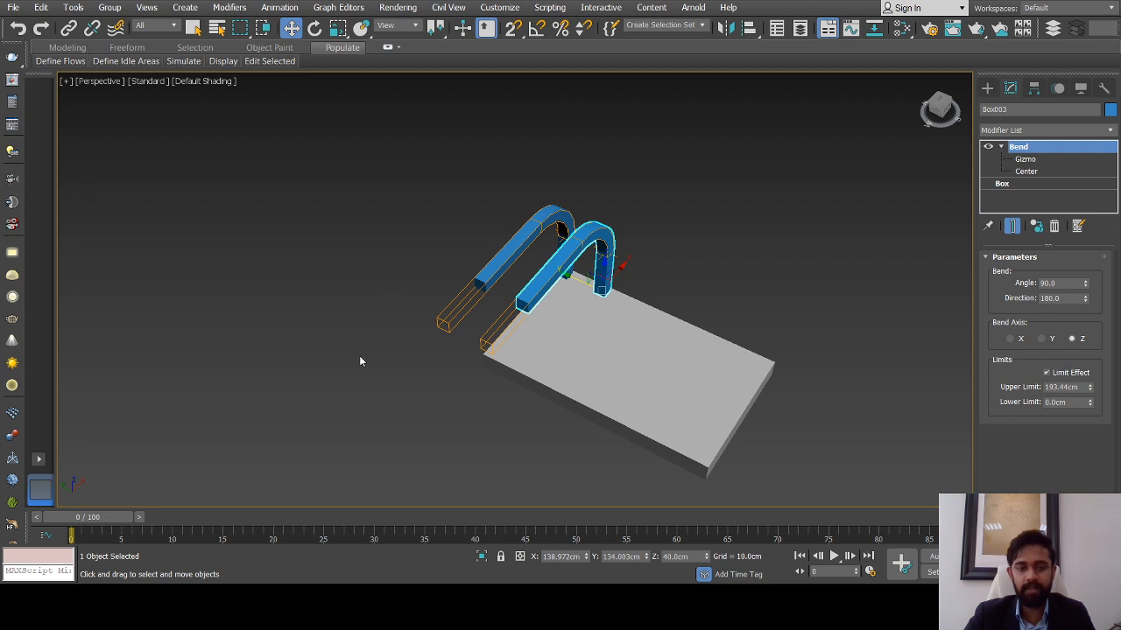
Complete a row of five evenly spaced bent posts along the slab's long edge and deselect them
click(540, 355)
alt+middle_drag(551, 349, 681, 392)
drag(473, 354, 480, 356)
alt+middle_drag(479, 356, 617, 375)
drag(564, 351, 586, 352)
alt+middle_drag(601, 363, 650, 401)
click(599, 231)
alt+middle_drag(480, 277, 655, 263)
scroll(446, 241, up, 3)
middle_drag(446, 245, 477, 330)
scroll(477, 329, down, 2)
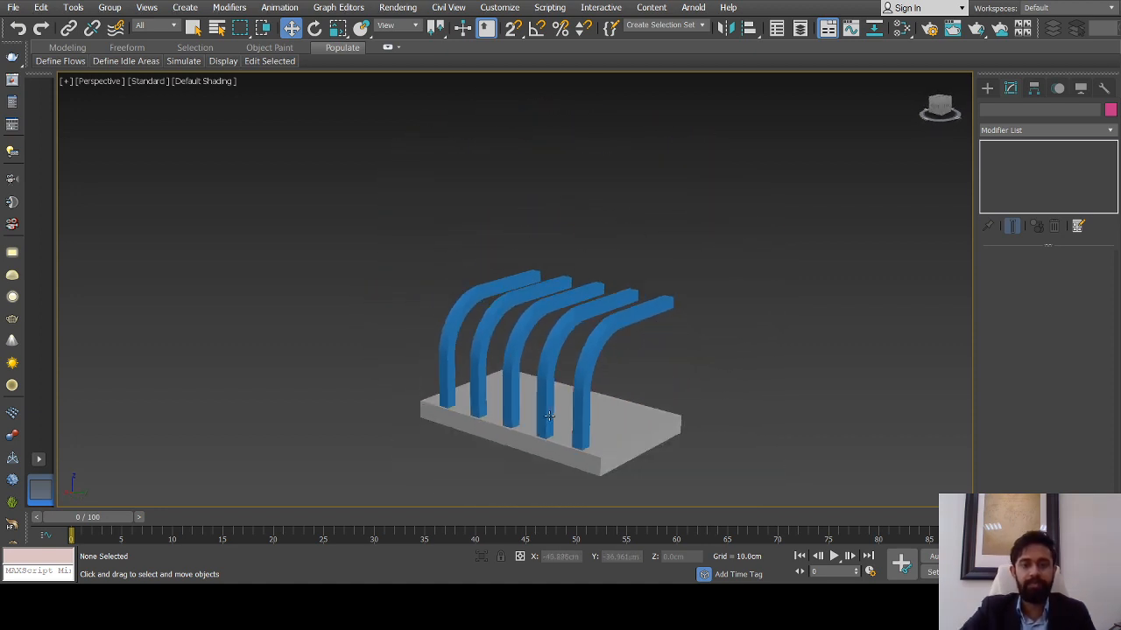
Create an AutoGrid box rail, about 20.7 × 9.6 cm in section, from the end post's side face through to the last post
scroll(515, 413, up, 2)
click(988, 91)
click(1013, 170)
alt+middle_drag(613, 289, 497, 348)
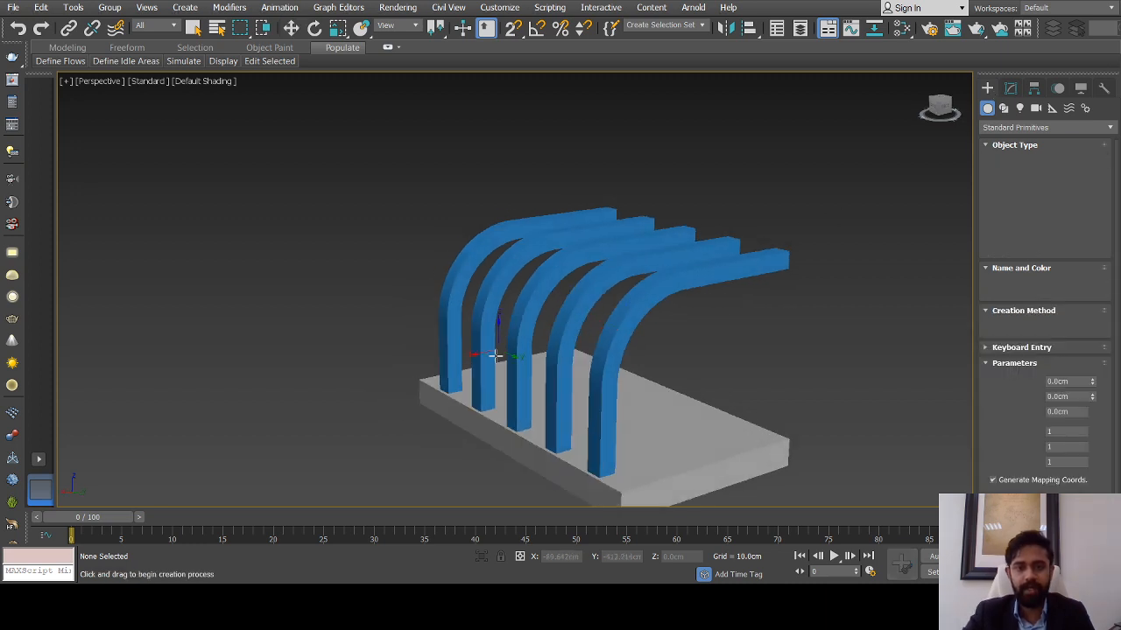
scroll(497, 348, up, 4)
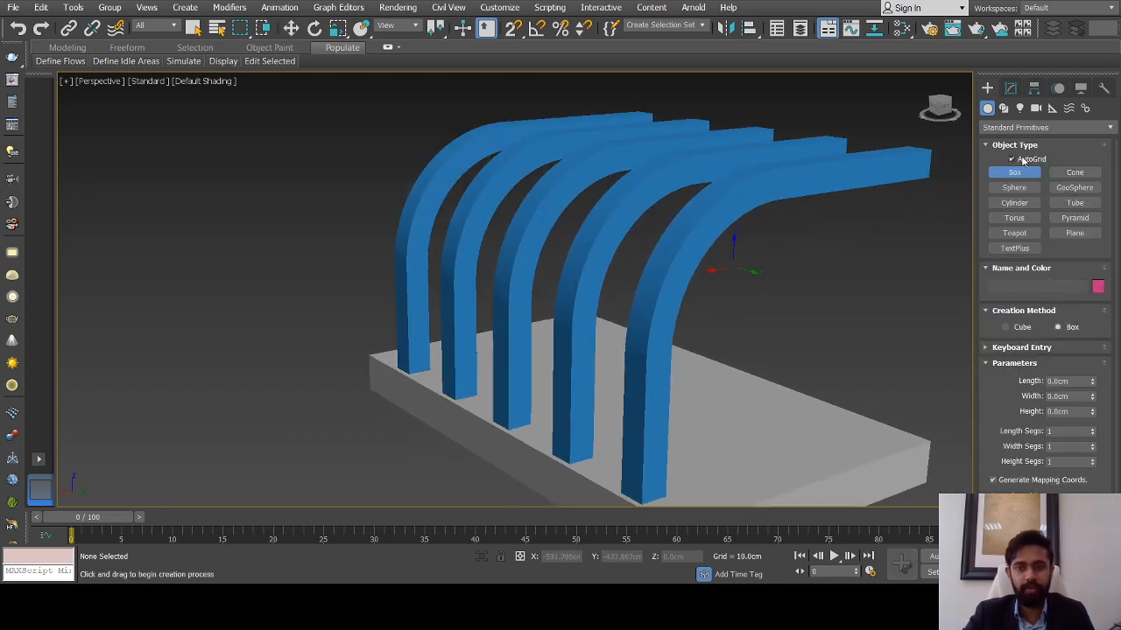
scroll(447, 305, down, 2)
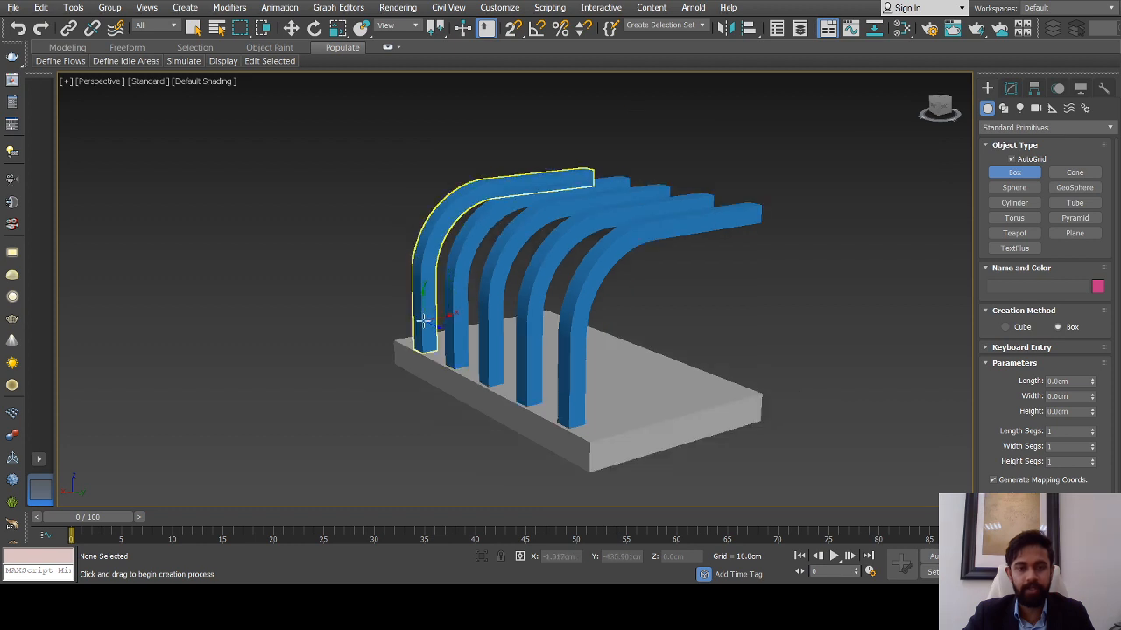
scroll(423, 322, up, 5)
drag(428, 317, 429, 326)
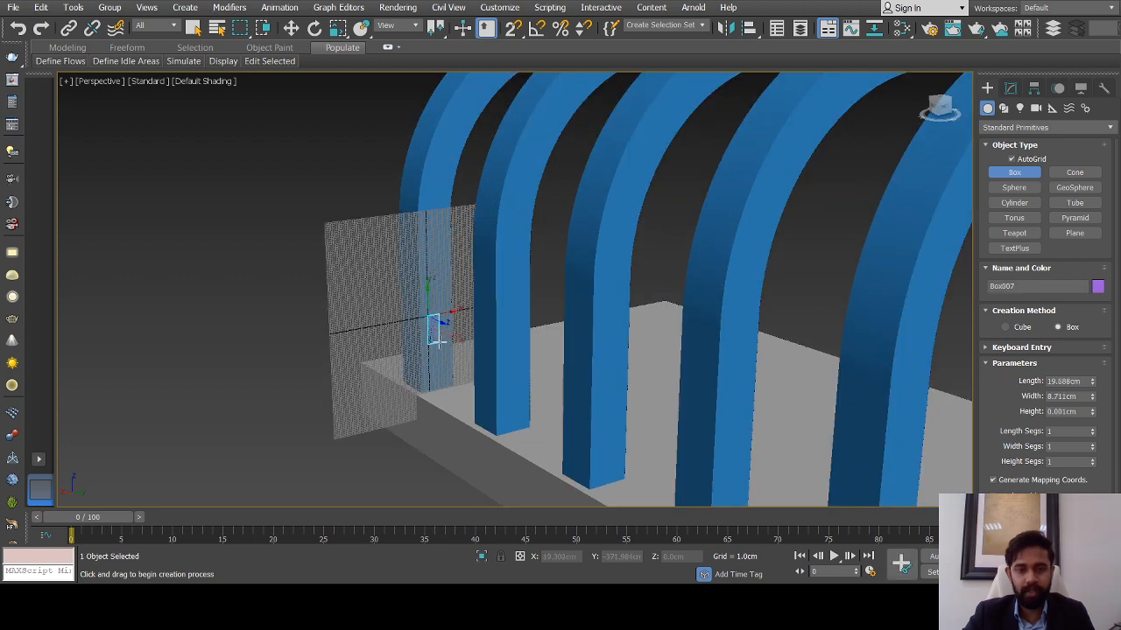
scroll(493, 362, down, 5)
alt+middle_drag(543, 382, 613, 394)
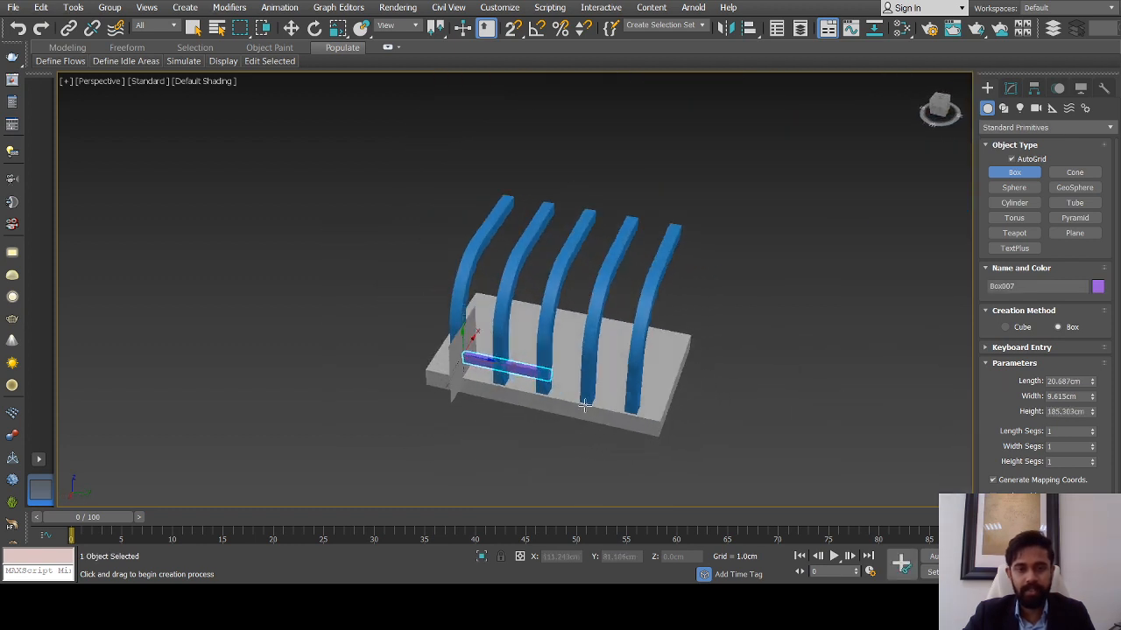
scroll(620, 393, up, 4)
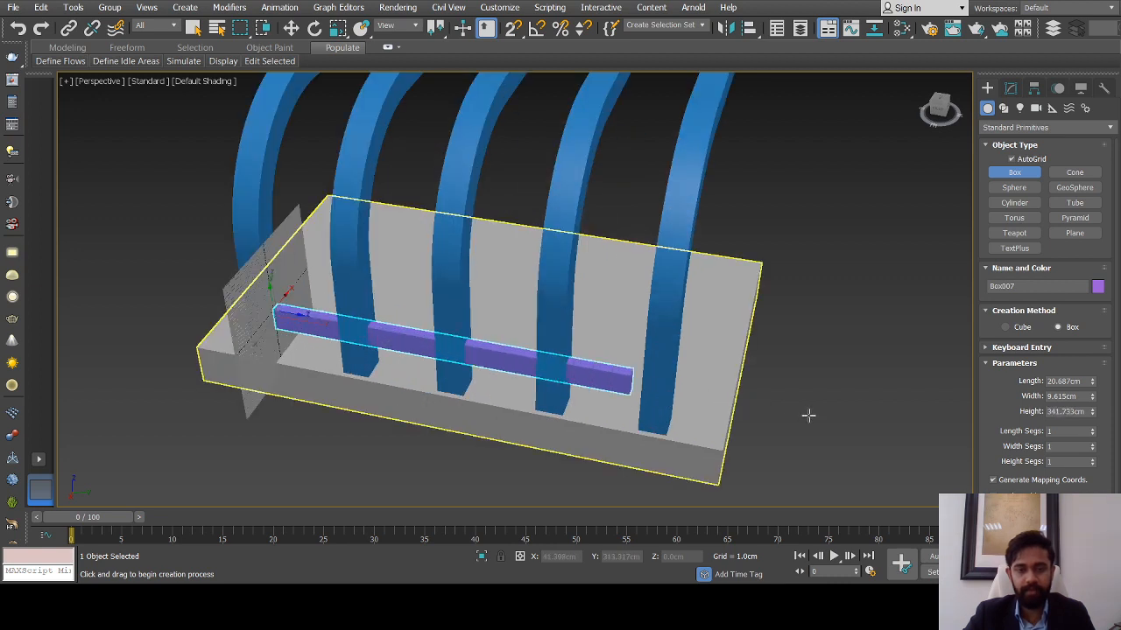
right_click(748, 405)
Move the horizontal rail slightly along X to about 137.26 cm so it sits within the depth of the posts
scroll(665, 389, down, 3)
alt+middle_drag(612, 382, 713, 378)
click(717, 293)
scroll(561, 342, up, 4)
click(498, 365)
alt+middle_drag(498, 365, 578, 321)
scroll(560, 344, down, 3)
scroll(558, 341, up, 3)
scroll(533, 366, down, 3)
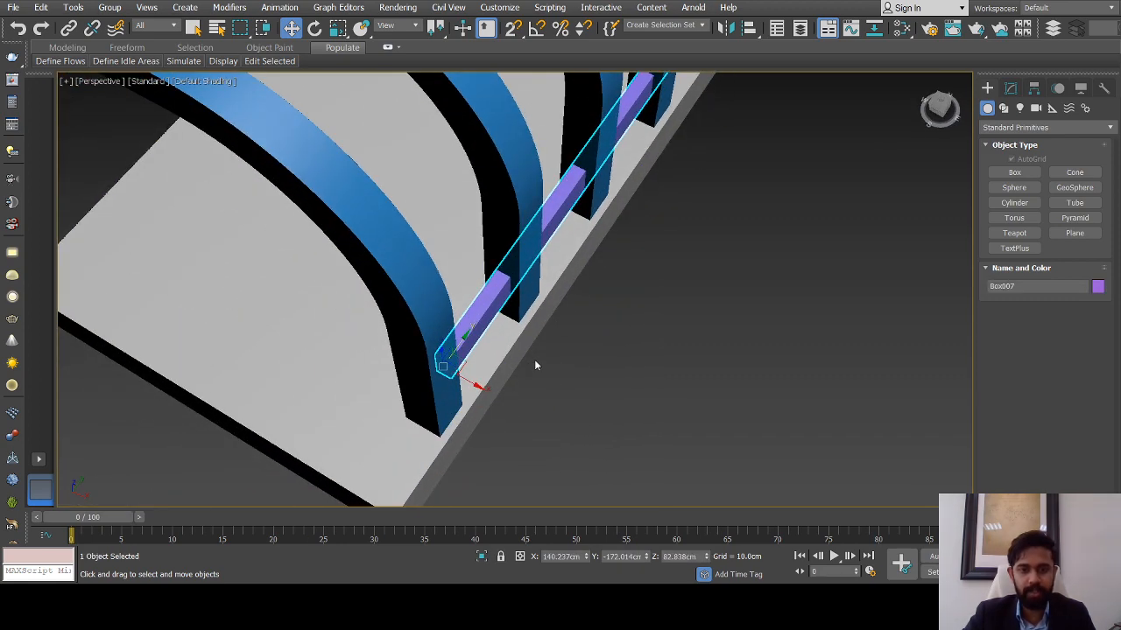
alt+middle_drag(465, 383, 480, 390)
click(481, 391)
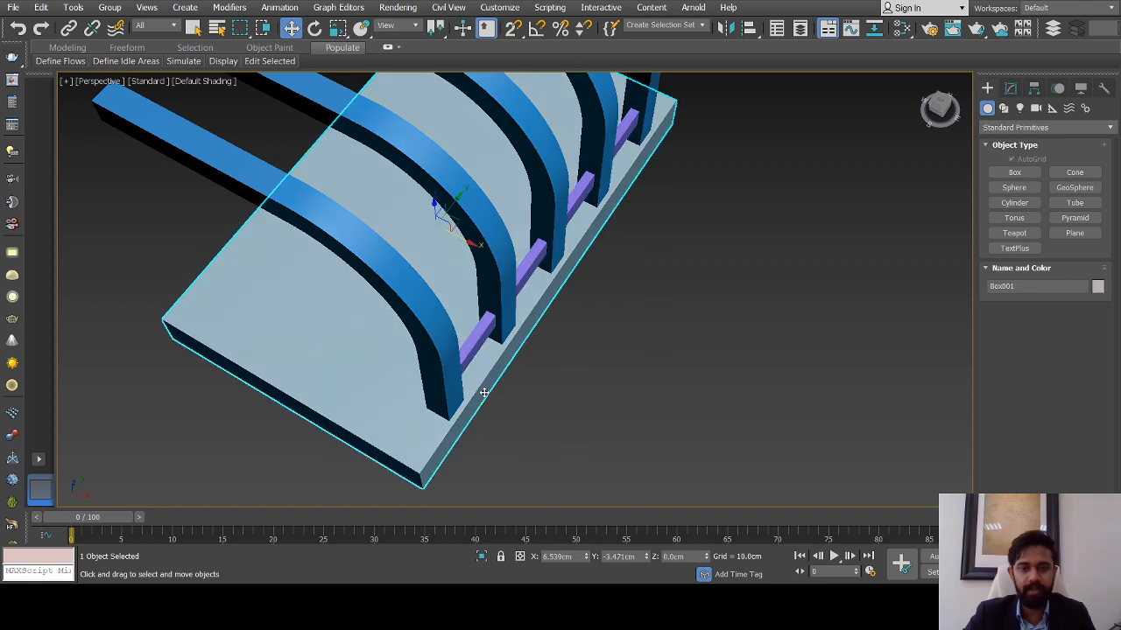
click(473, 364)
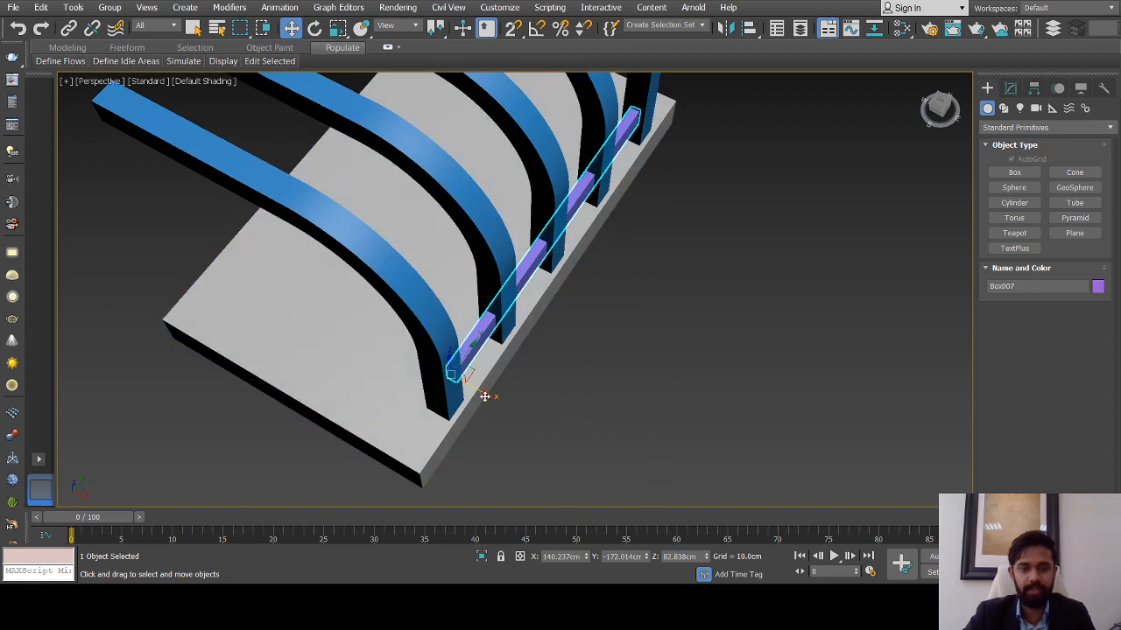
drag(484, 397, 482, 395)
Recolour the horizontal rail white and deselect it
scroll(499, 381, down, 5)
alt+middle_drag(518, 365, 573, 368)
scroll(575, 362, up, 3)
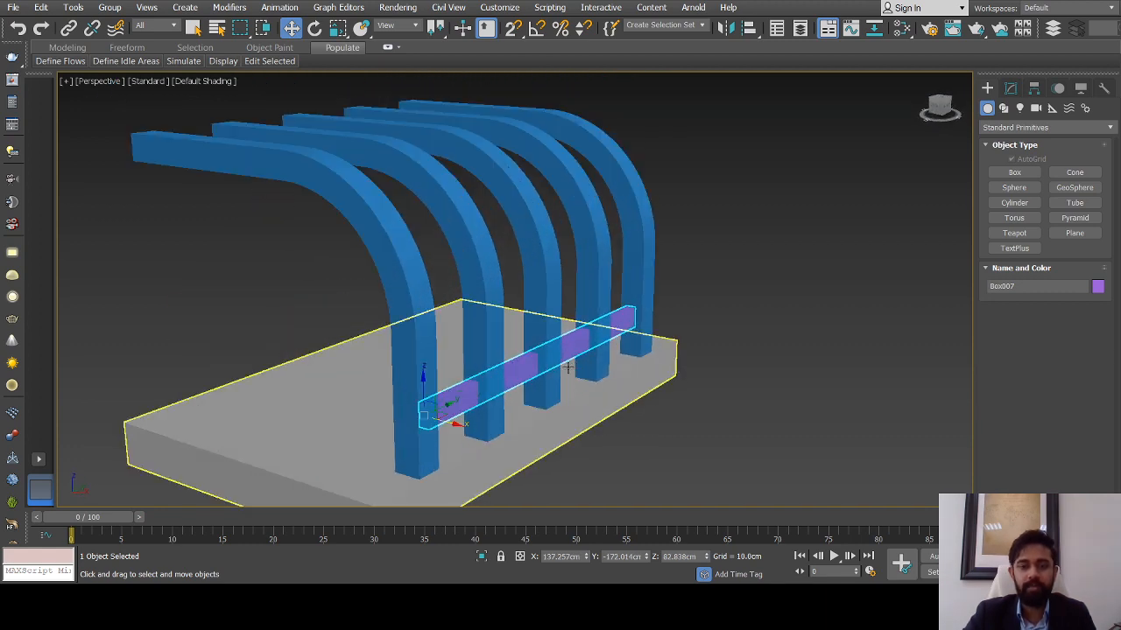
alt+middle_drag(490, 367, 516, 363)
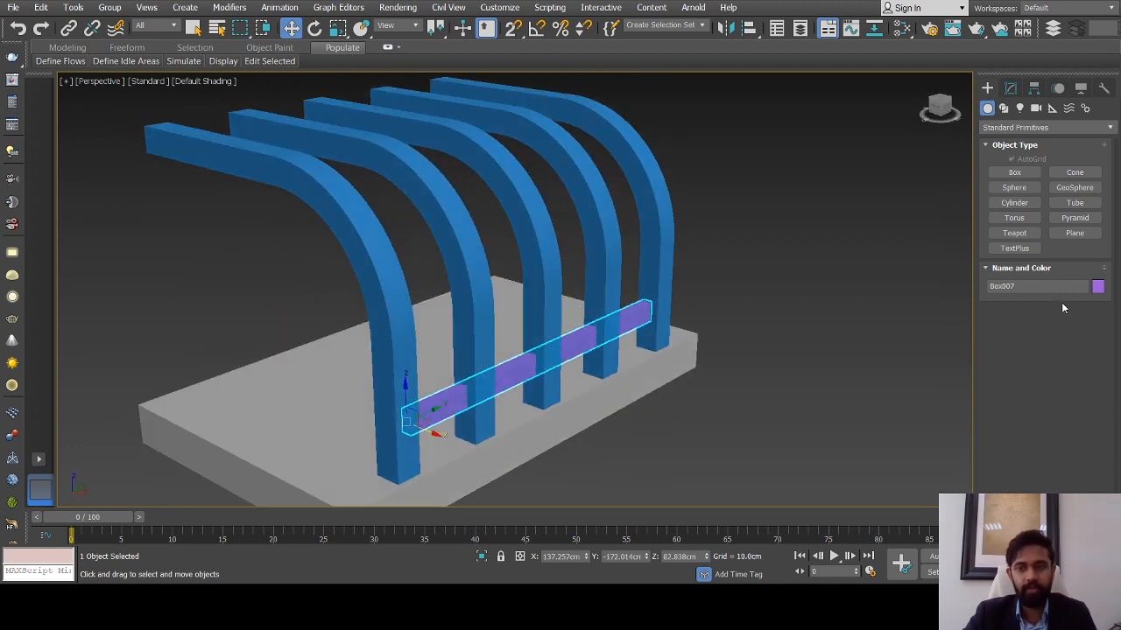
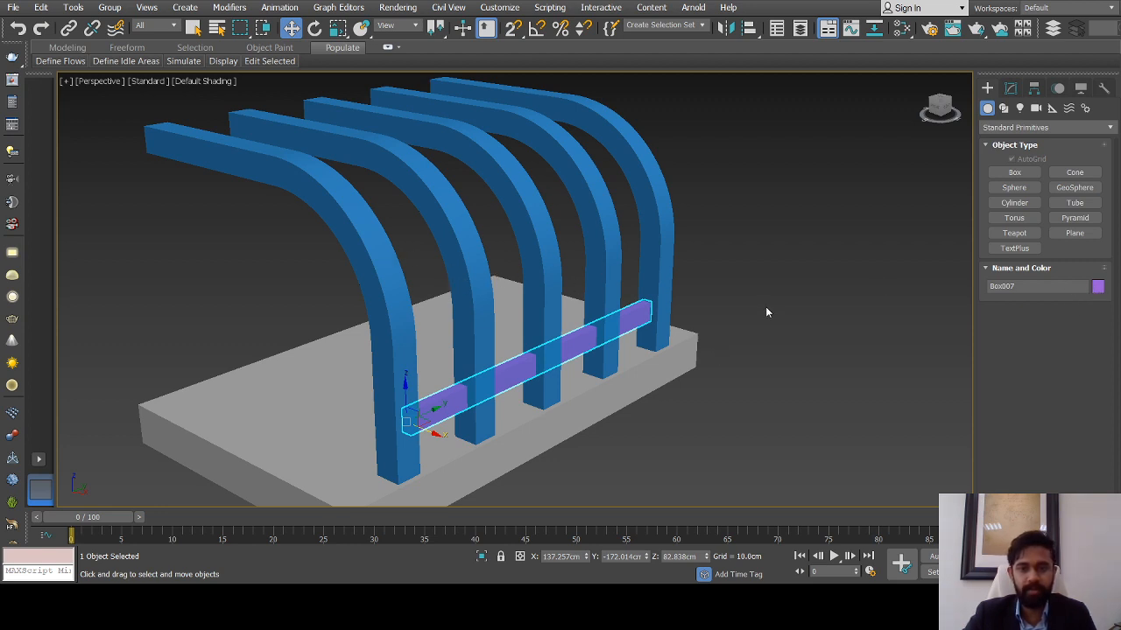
click(748, 341)
scroll(620, 325, up, 4)
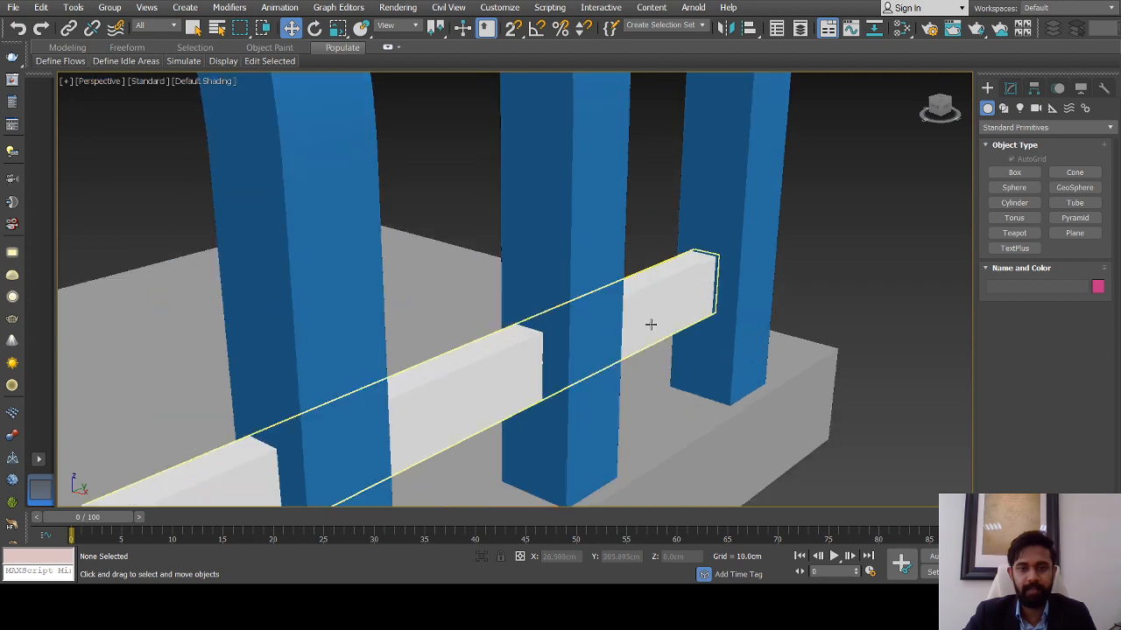
Clone the white rail upward into three evenly spaced copies about 45 cm apart
click(651, 325)
scroll(570, 347, down, 2)
scroll(571, 347, down, 6)
alt+middle_drag(621, 353, 578, 388)
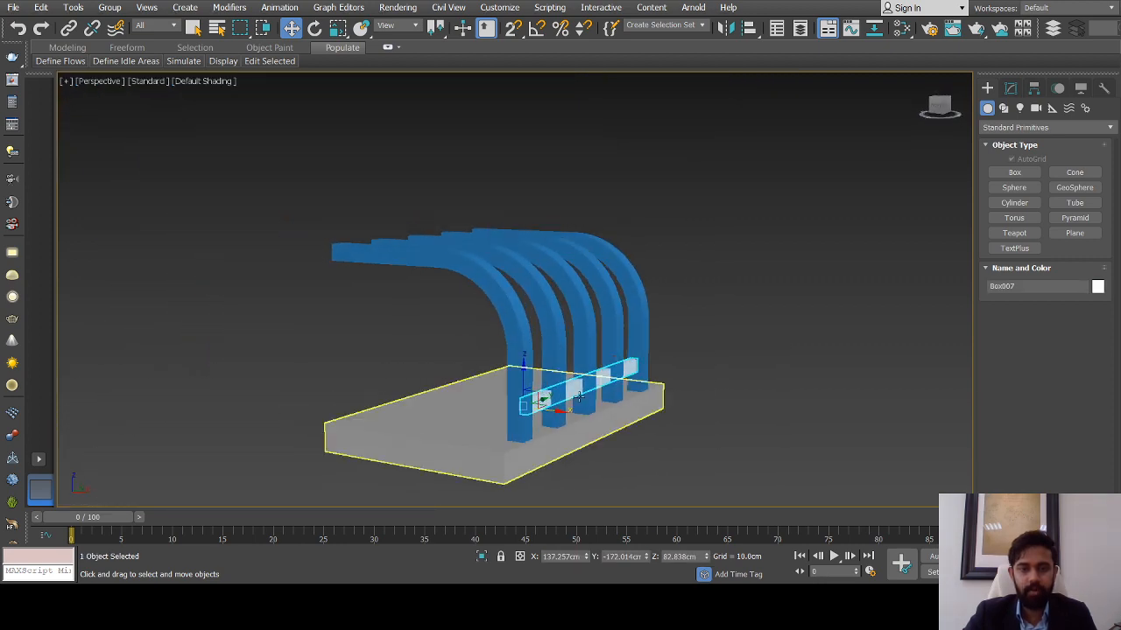
scroll(578, 388, up, 2)
shift+drag(489, 382, 494, 331)
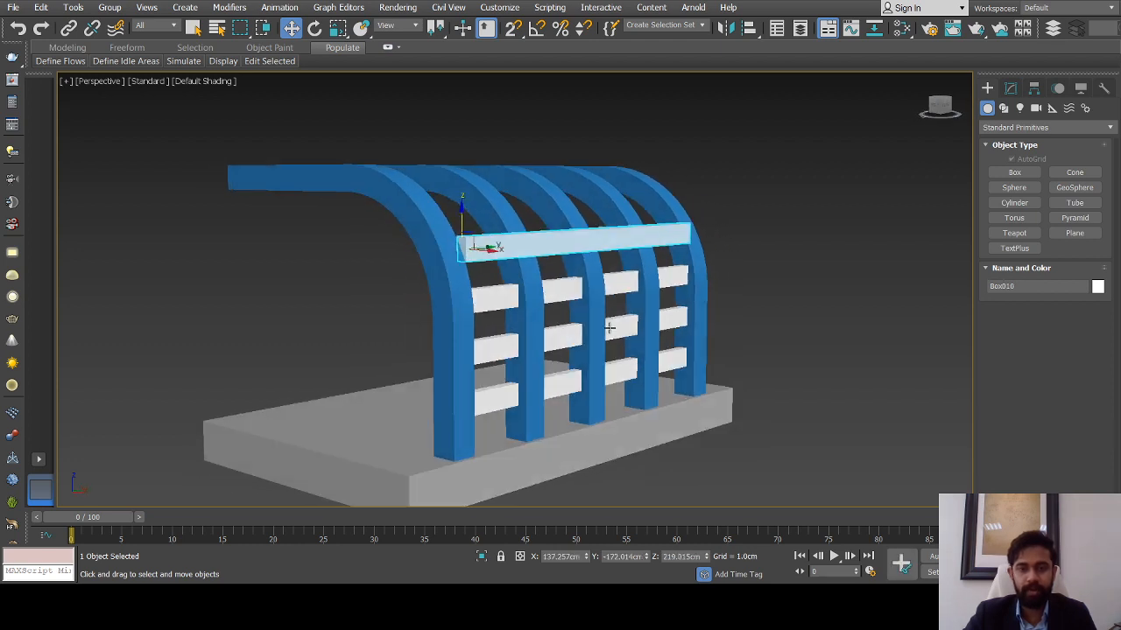
Move the topmost rail inward along X to about 112 cm, into the curved part of the posts
alt+middle_drag(609, 327, 627, 333)
scroll(568, 288, up, 2)
alt+middle_drag(568, 288, 595, 289)
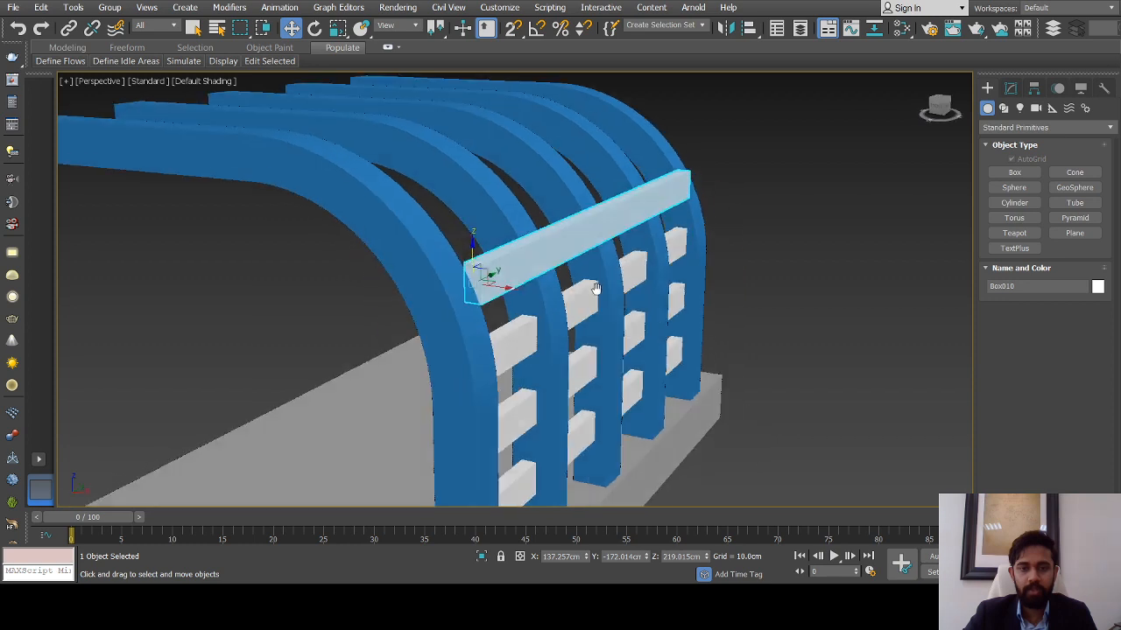
scroll(496, 317, up, 2)
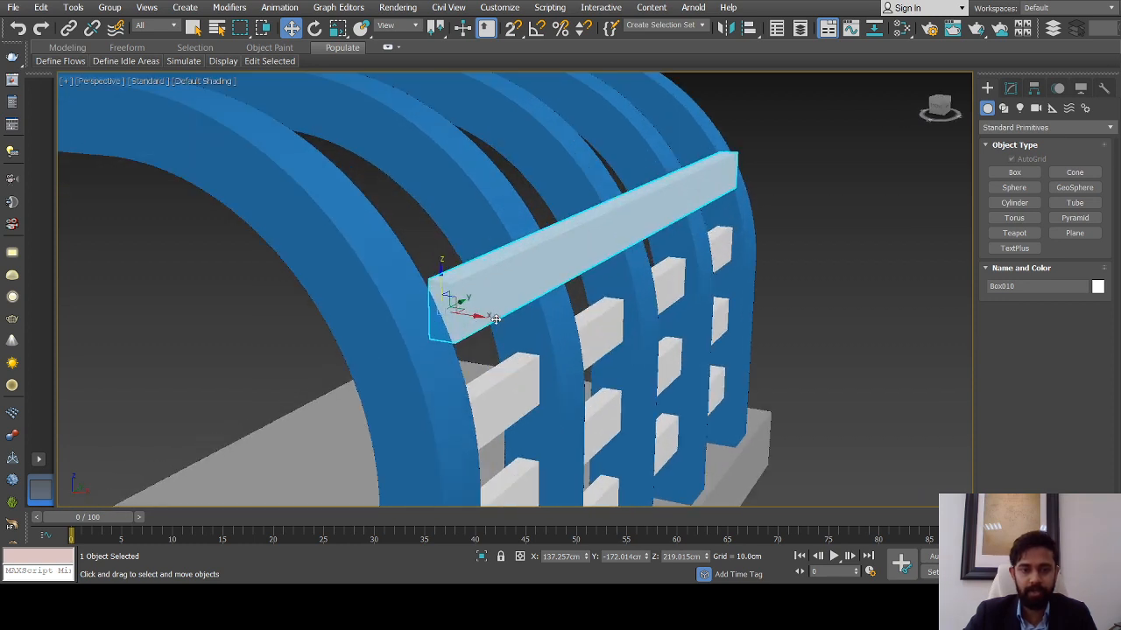
drag(480, 318, 414, 306)
Rotate the topmost rail about its long axis so it follows the curve of the posts
alt+middle_drag(471, 284, 527, 250)
key(e)
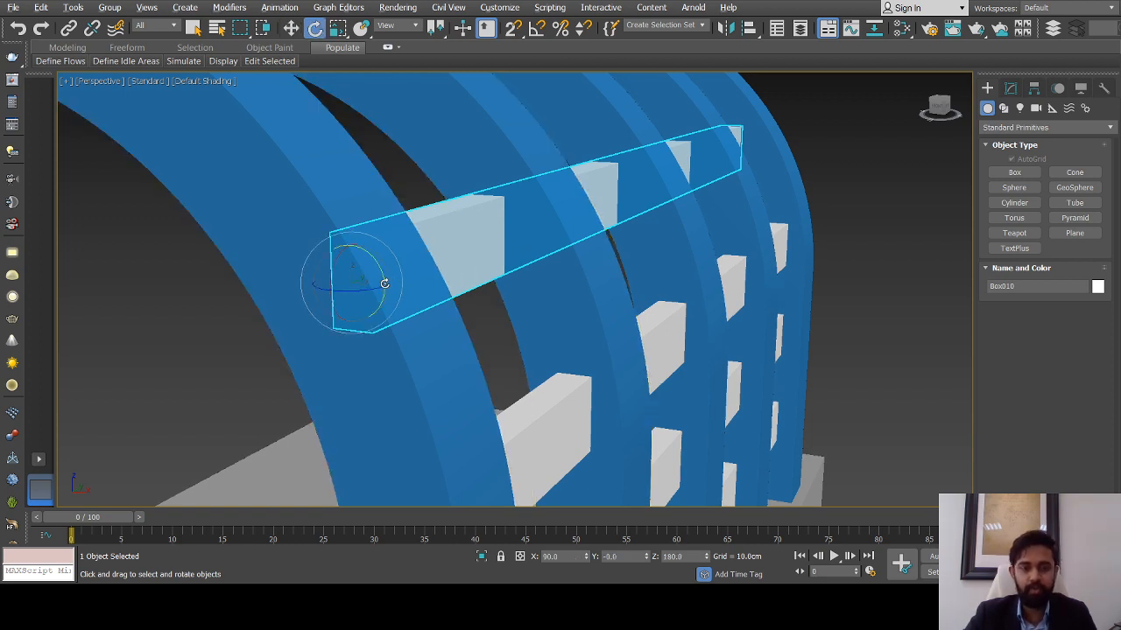
alt+middle_drag(388, 281, 209, 327)
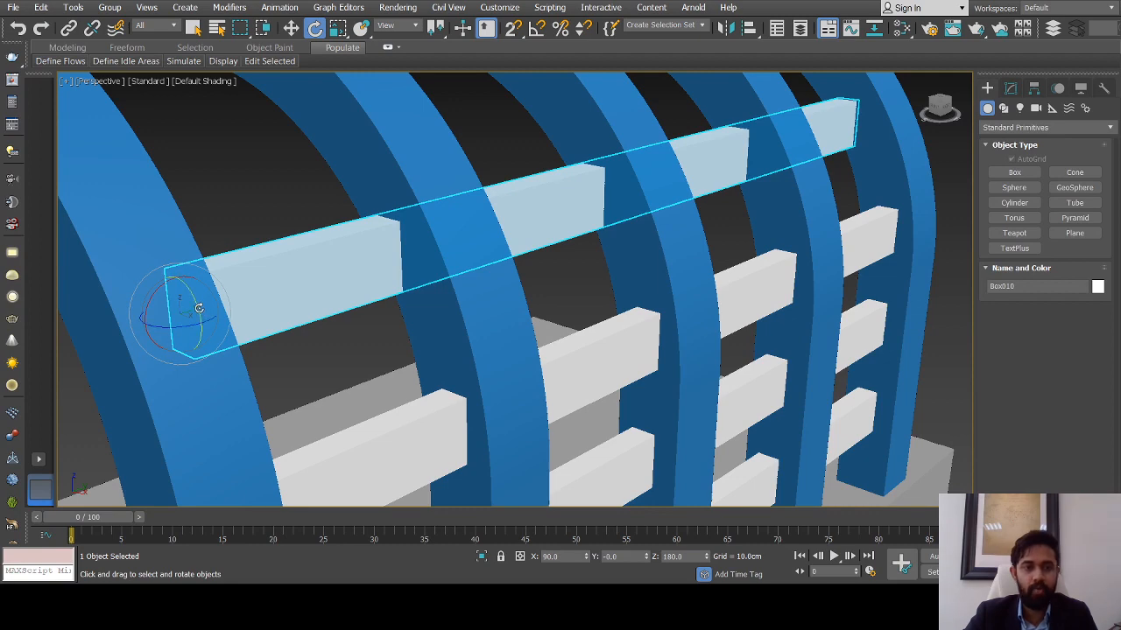
drag(199, 307, 197, 266)
scroll(296, 267, down, 4)
alt+middle_drag(296, 267, 433, 321)
key(w)
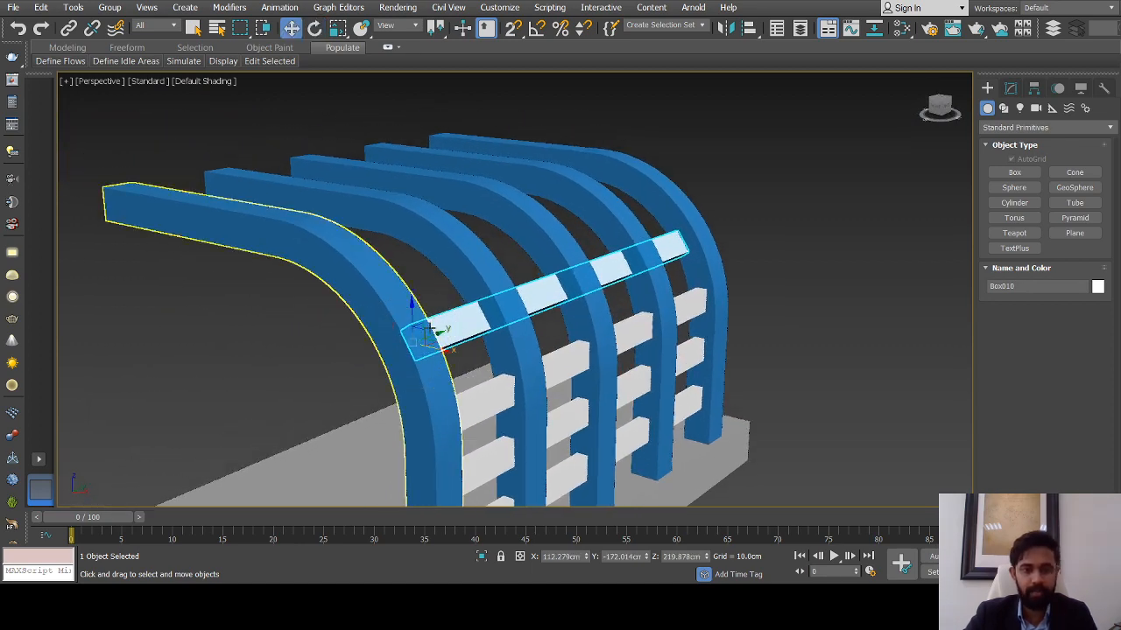
Show the model in wireframe from the end and clone the tilted rail further up the curve of the posts
shift+drag(424, 331, 372, 279)
key(ctrl+z)
scroll(611, 346, down, 3)
alt+middle_drag(503, 337, 569, 307)
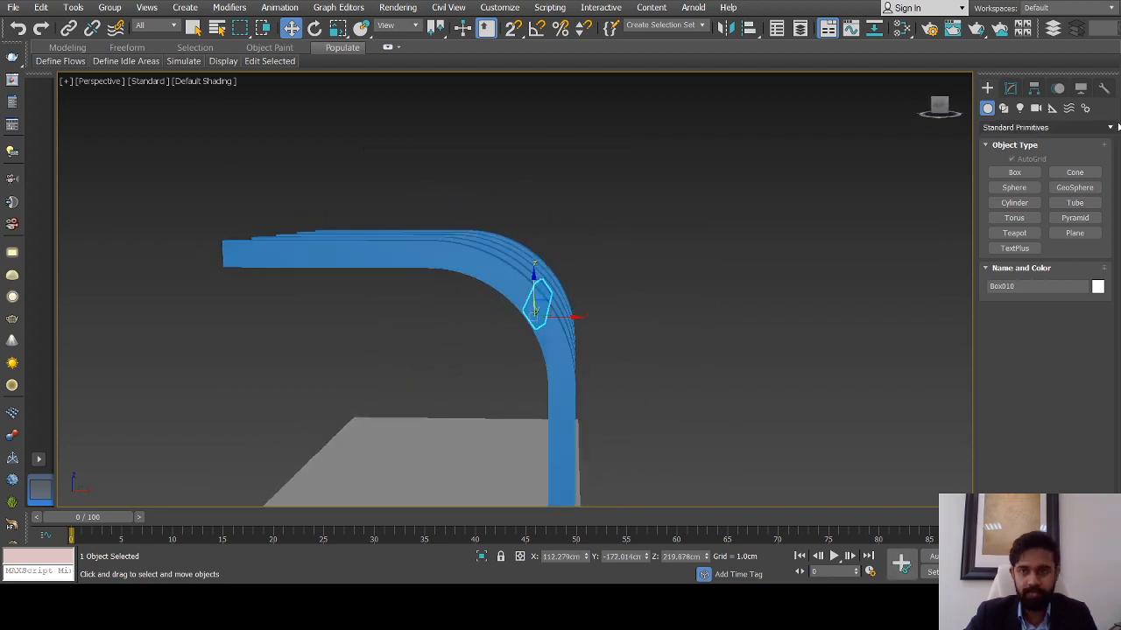
click(937, 109)
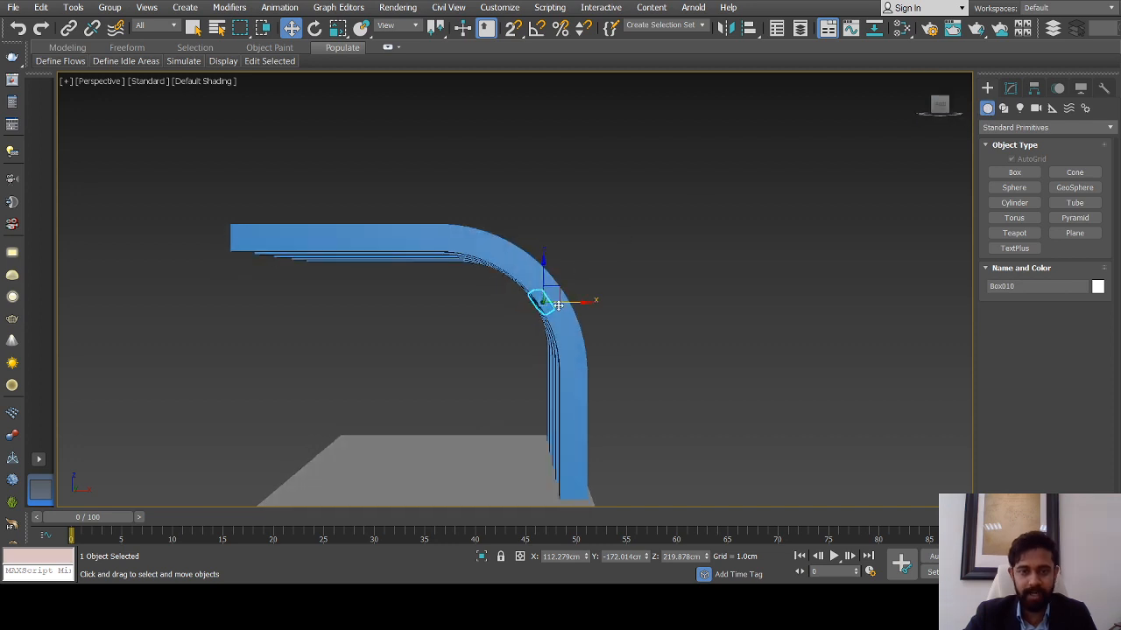
scroll(558, 300, down, 4)
key(F3)
scroll(560, 298, up, 5)
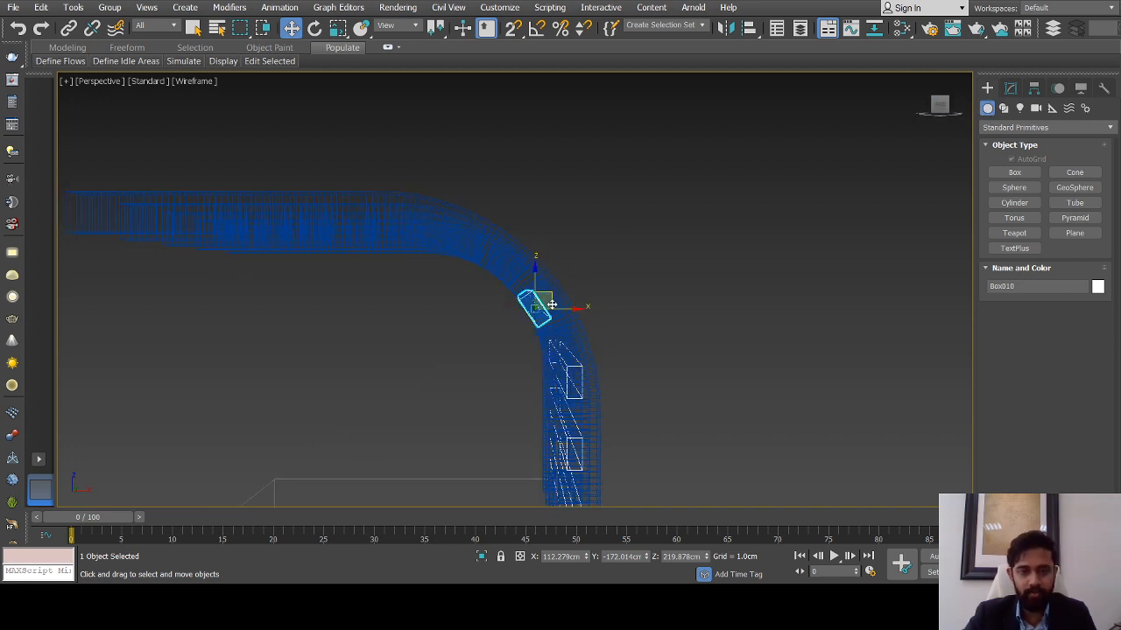
mouse_move(533, 283)
shift+mouse_down()
mouse_move(538, 200)
mouse_move(492, 235)
mouse_move(509, 193)
shift+mouse_up()
Rotate the new rail about its long axis to match the flatter slope of the upper curve
key(e)
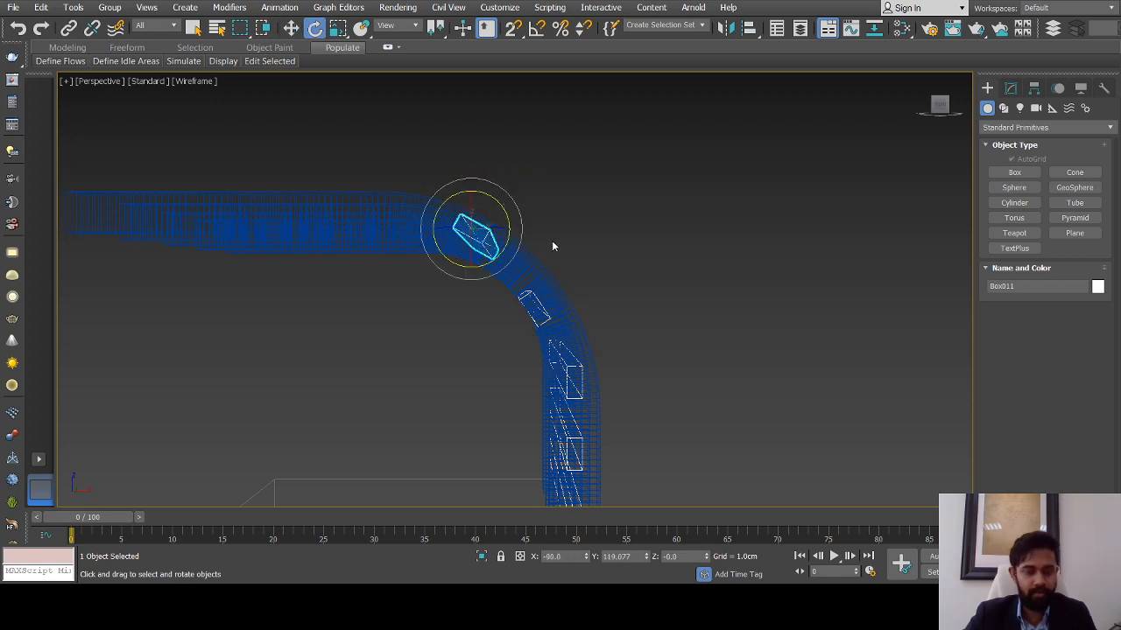
key(ctrl+z)
alt+middle_drag(550, 259, 521, 259)
alt+middle_drag(439, 249, 345, 285)
drag(318, 292, 322, 271)
alt+middle_drag(340, 271, 569, 257)
click(939, 108)
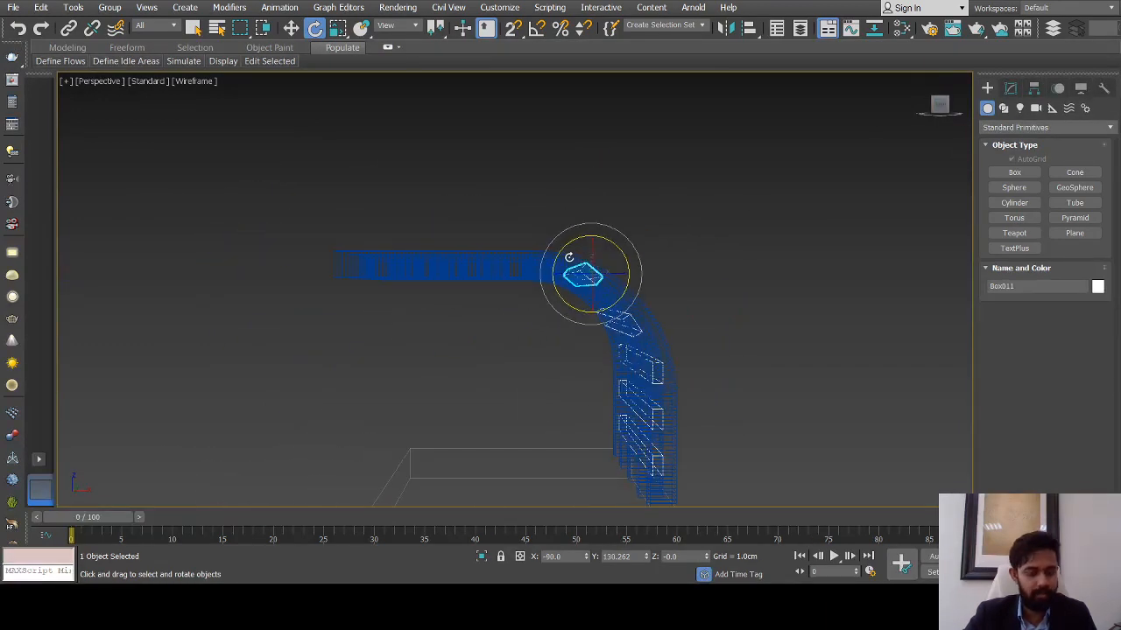
Clone the upper rail to where the posts become horizontal, at about X 12.9 cm, and set its Y rotation to 90 degrees
key(w)
shift+drag(623, 273, 572, 274)
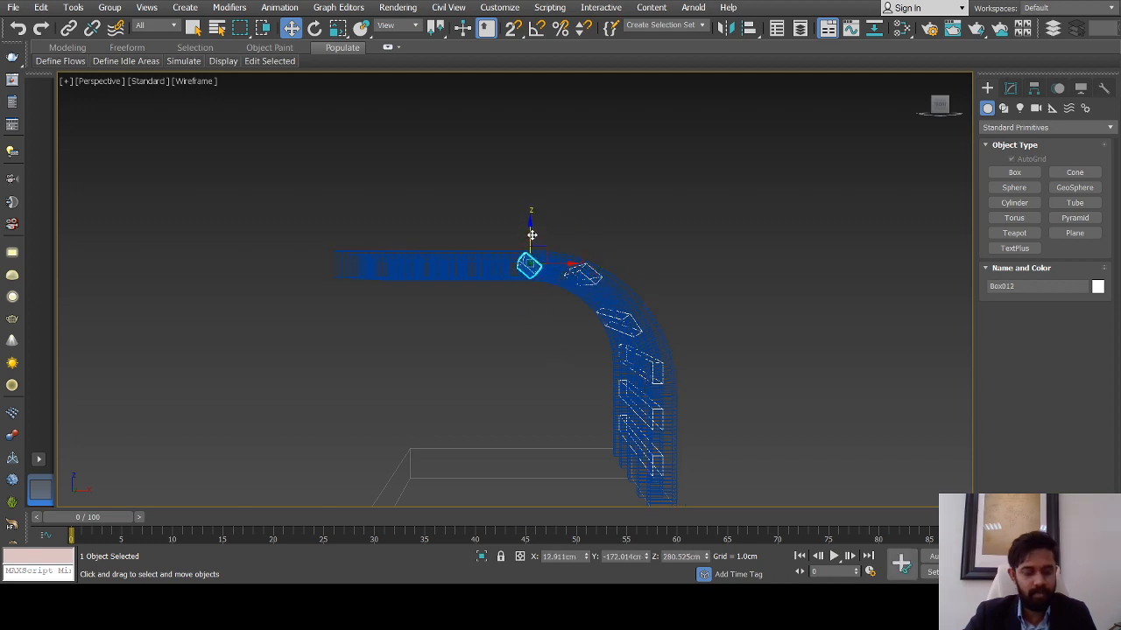
key(e)
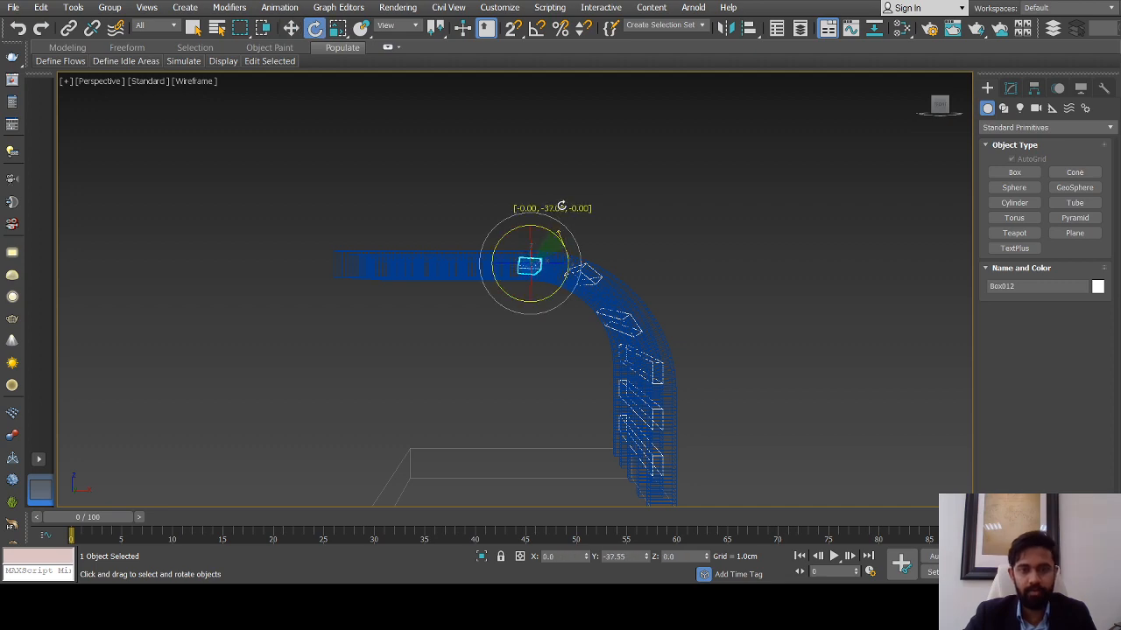
alt+middle_drag(537, 277, 608, 286)
scroll(585, 325, down, 3)
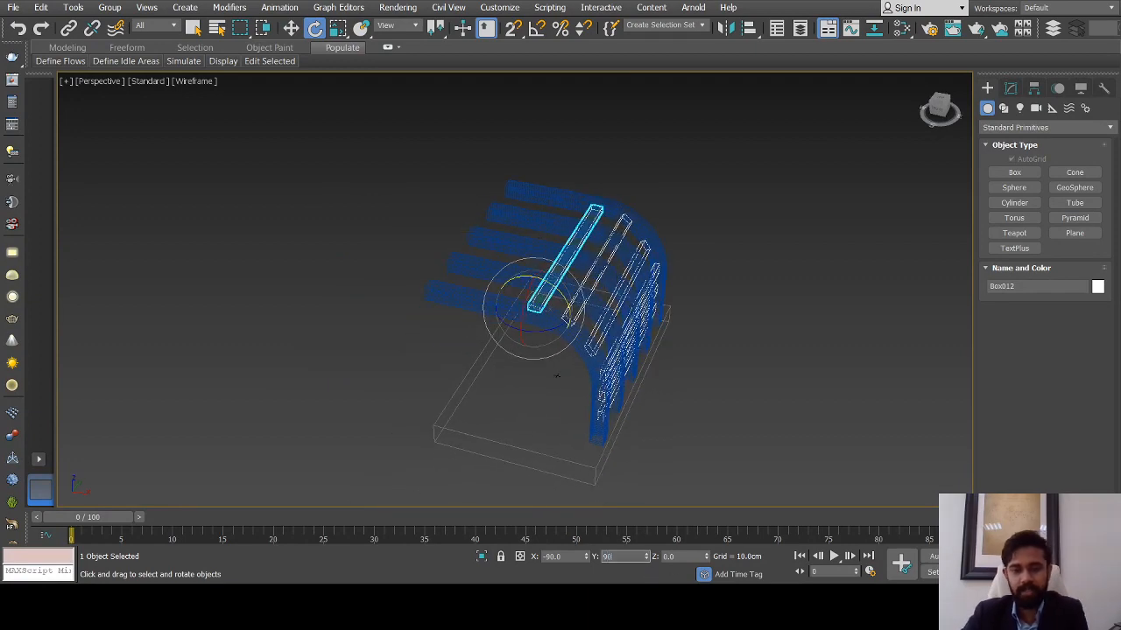
Restore shaded display and check how the rails sit in the curved part of the posts
scroll(550, 280, up, 4)
scroll(551, 310, down, 3)
alt+middle_drag(551, 310, 566, 311)
scroll(624, 348, up, 4)
scroll(650, 370, down, 4)
alt+middle_drag(650, 360, 638, 339)
key(F3)
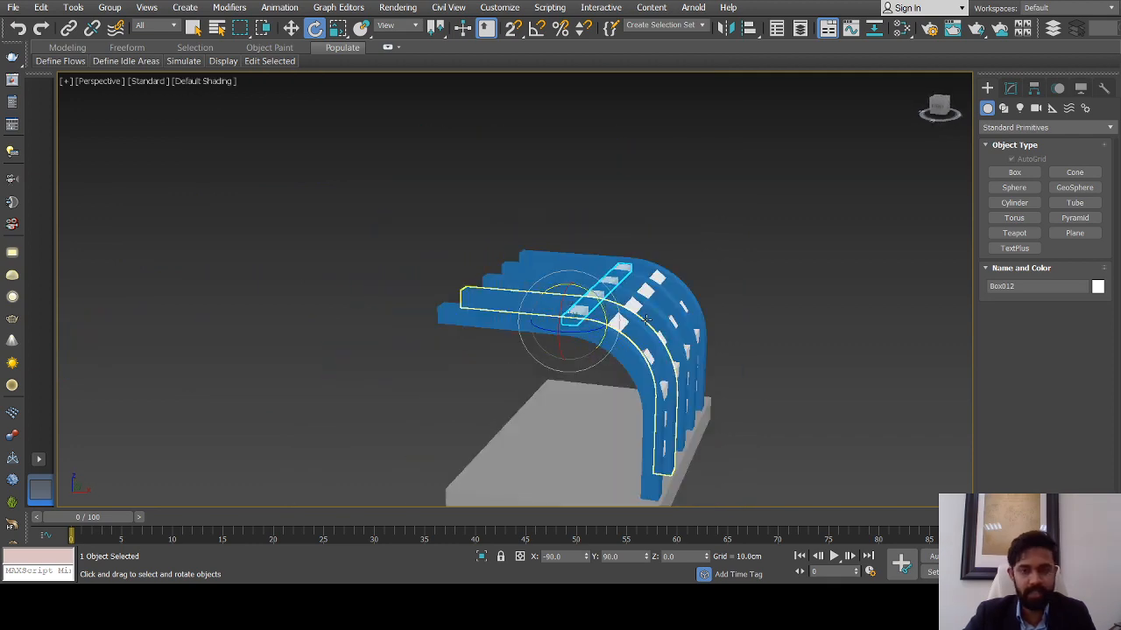
scroll(647, 323, up, 5)
click(544, 261)
scroll(622, 283, down, 5)
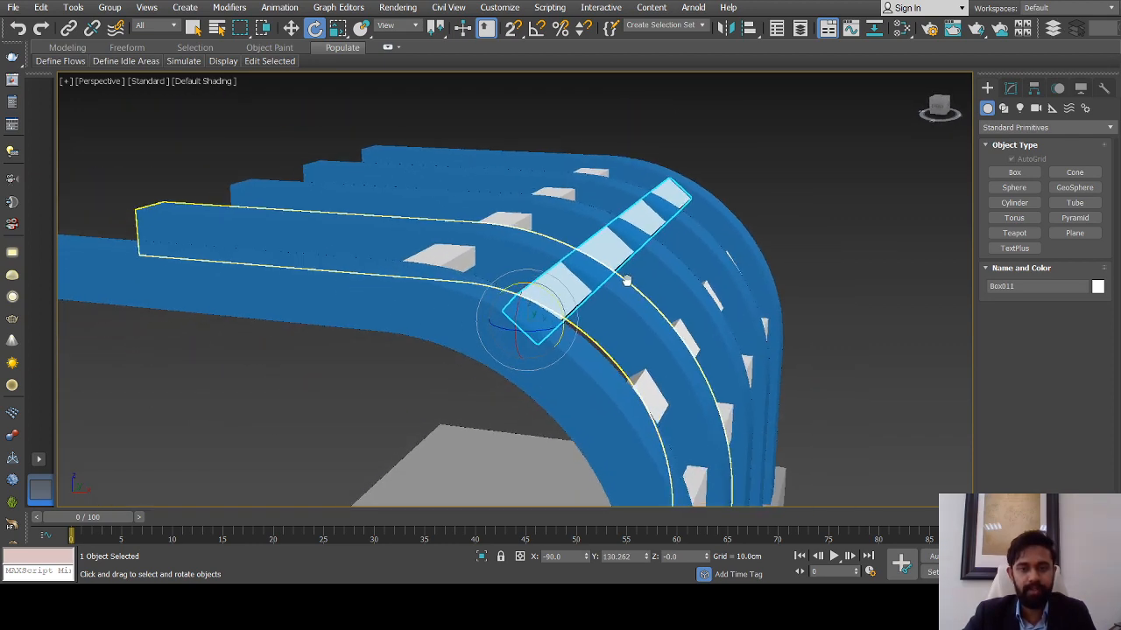
alt+middle_drag(618, 298, 543, 351)
Clone the level roof rail into two more copies about 68 cm apart toward the free ends of the posts
click(537, 346)
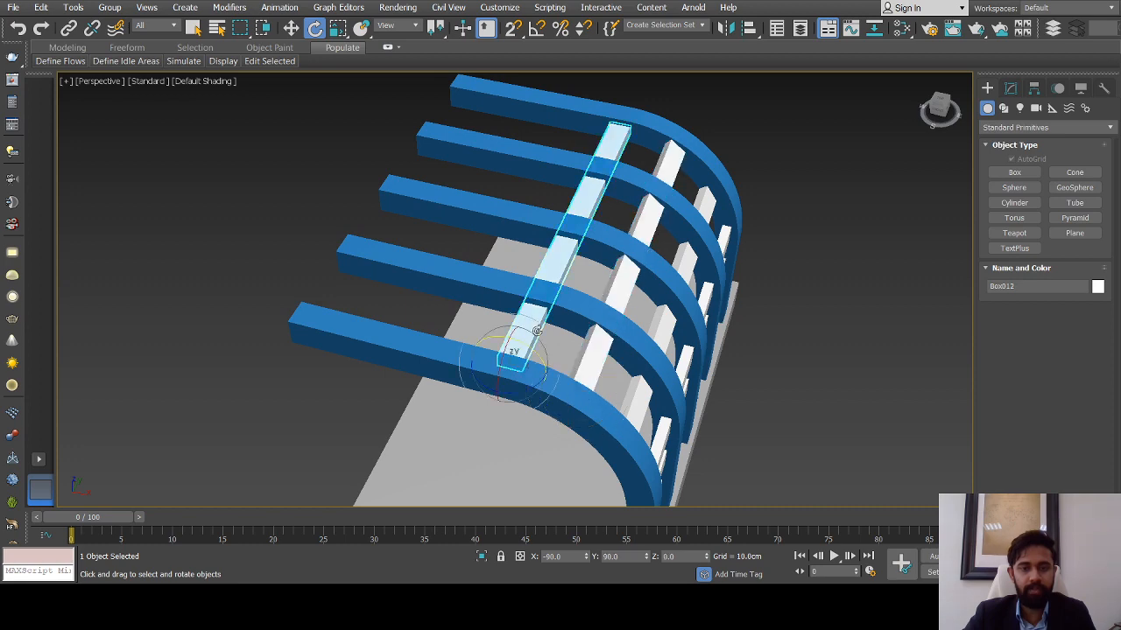
scroll(540, 348, up, 3)
scroll(539, 348, down, 2)
key(w)
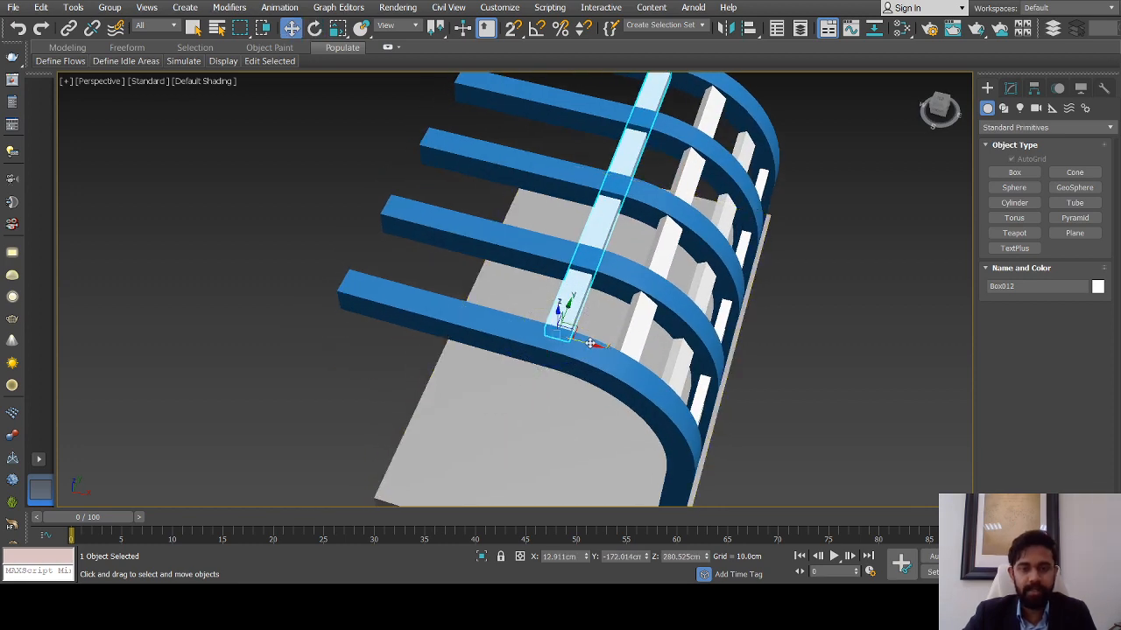
scroll(591, 344, down, 2)
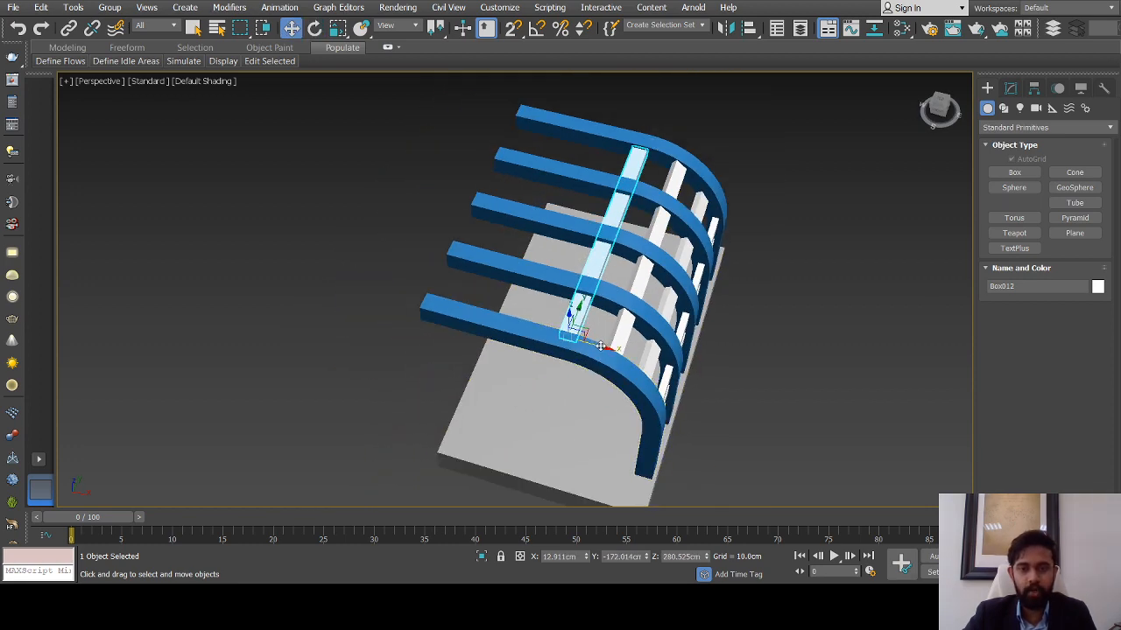
shift+drag(600, 346, 572, 336)
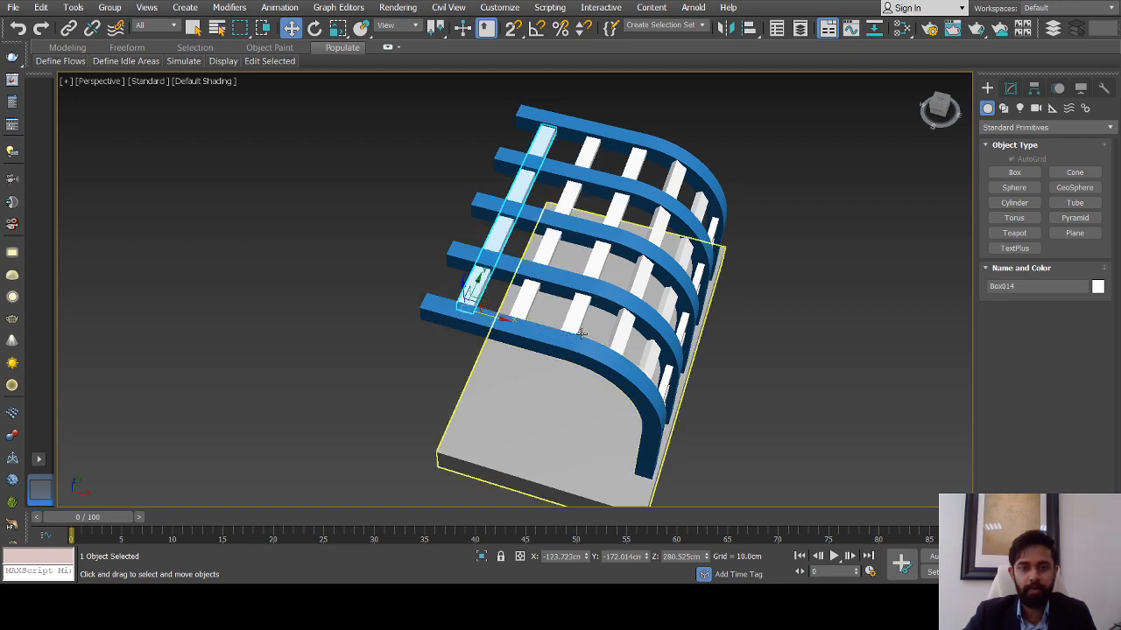
Examine the completed rail framework from the open side of the shelter and select the slab
scroll(561, 368, down, 3)
mouse_move(560, 368)
alt+middle_down()
mouse_move(613, 289)
mouse_move(701, 235)
mouse_move(749, 279)
alt+middle_up()
click(740, 264)
scroll(475, 279, up, 4)
click(505, 255)
alt+middle_drag(505, 255, 558, 334)
alt+middle_drag(589, 359, 533, 399)
scroll(566, 360, up, 2)
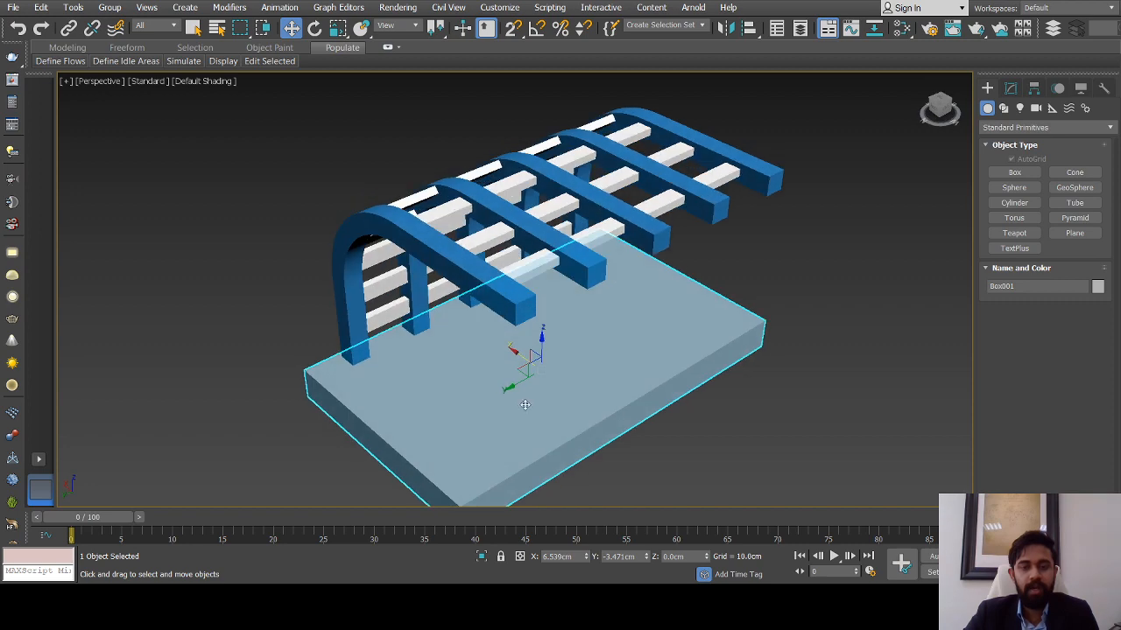
With AutoGrid on, draw an upright box along the slab's open long edge, about 12 cm wide and 76 cm high
alt+middle_drag(630, 356, 662, 309)
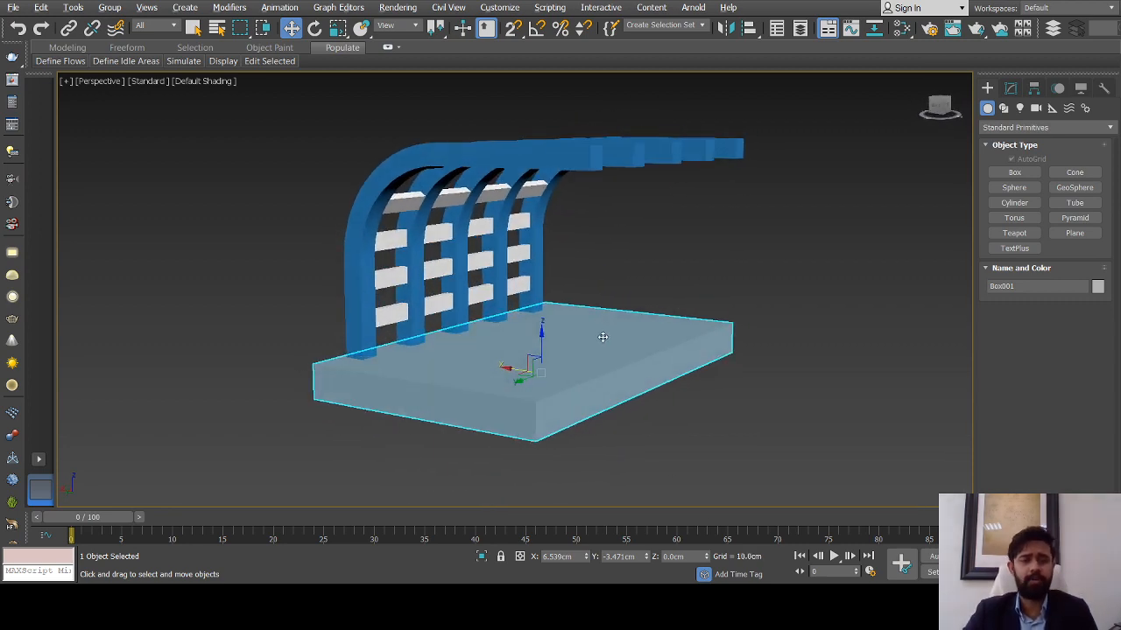
scroll(601, 335, up, 3)
click(1009, 175)
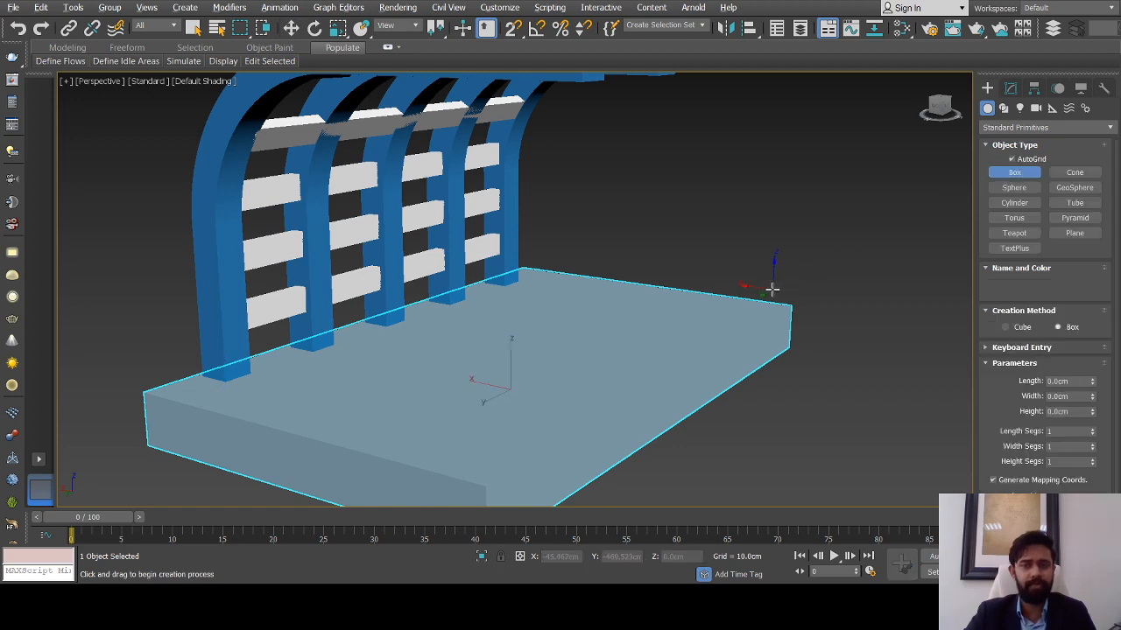
alt+middle_drag(772, 290, 745, 330)
scroll(579, 328, down, 3)
scroll(646, 322, up, 3)
middle_drag(647, 326, 600, 356)
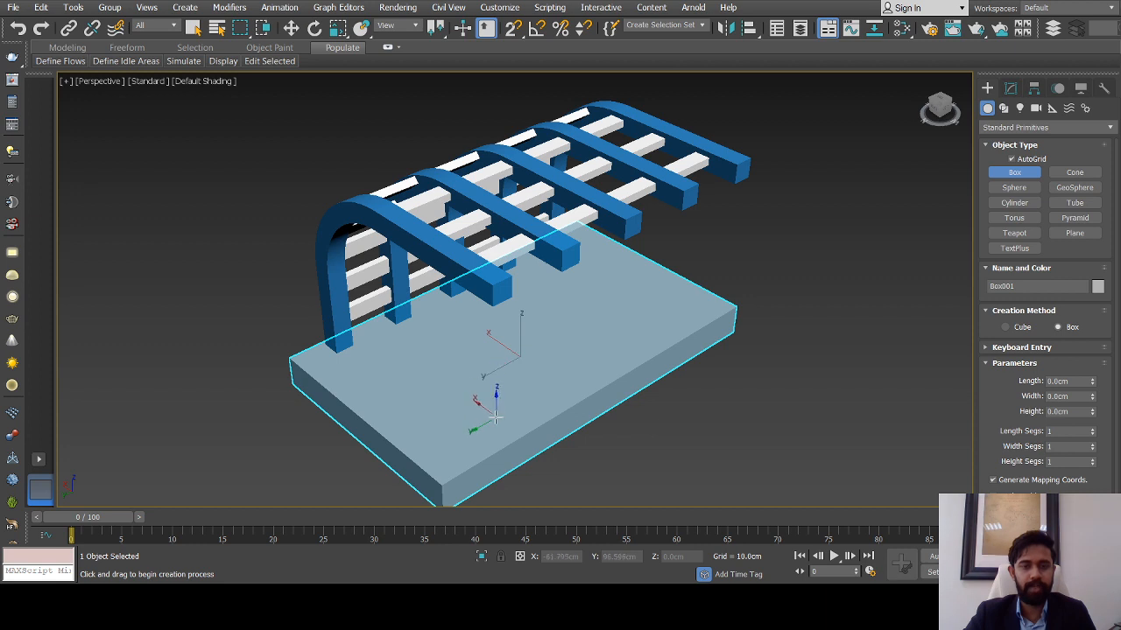
drag(473, 429, 668, 320)
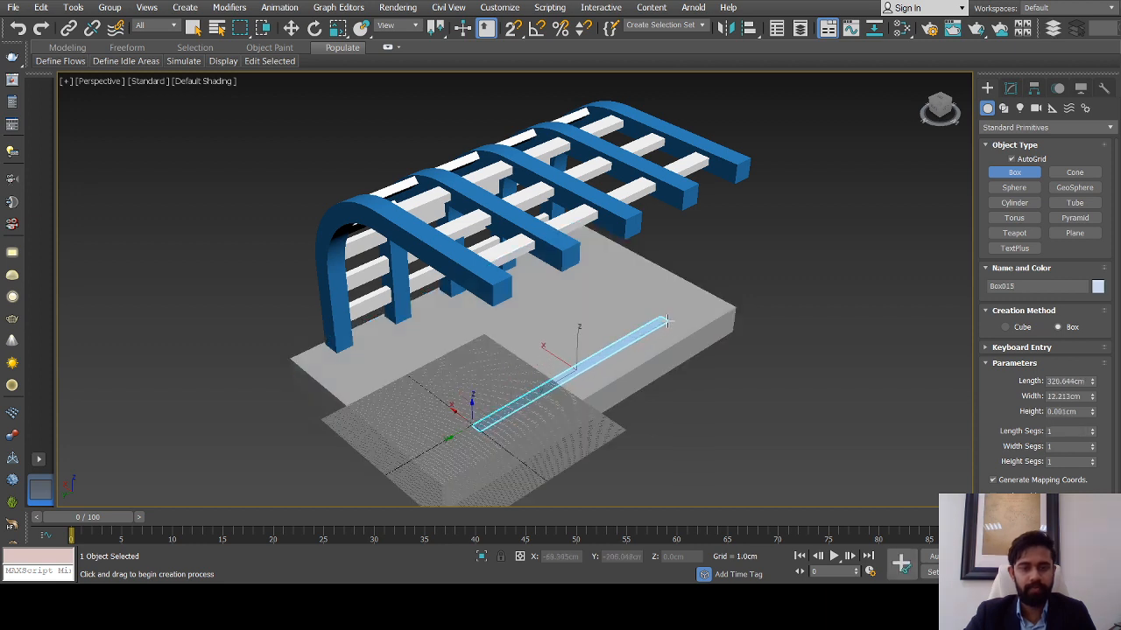
click(668, 253)
Set the new box to 400 cm length, 10 cm width and 160 cm height
text(45)
key(Return)
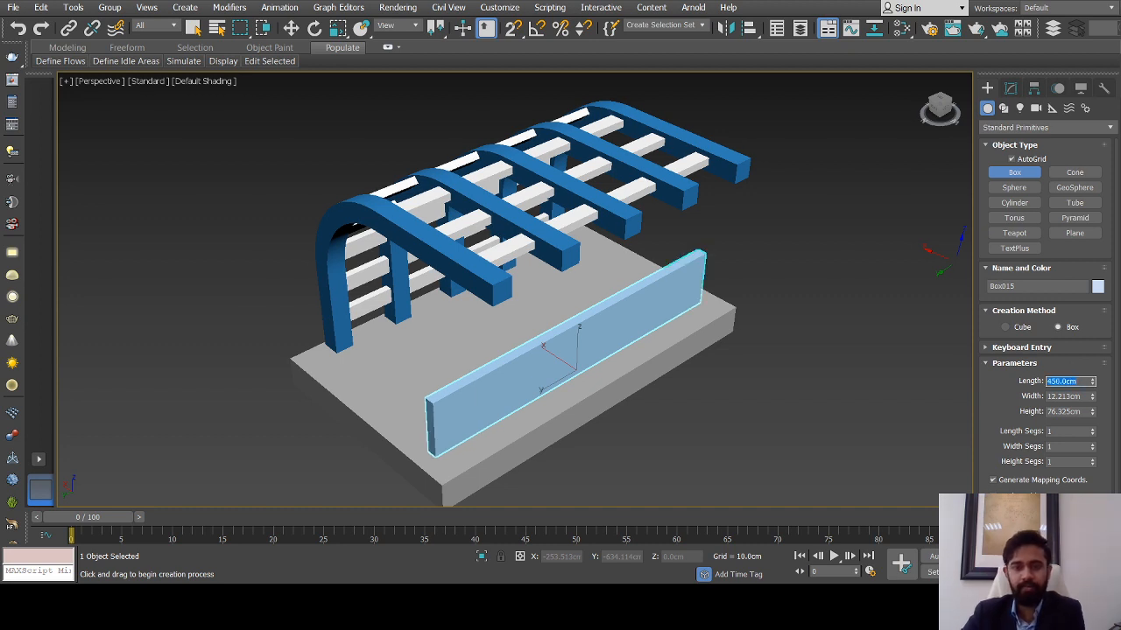
text(40)
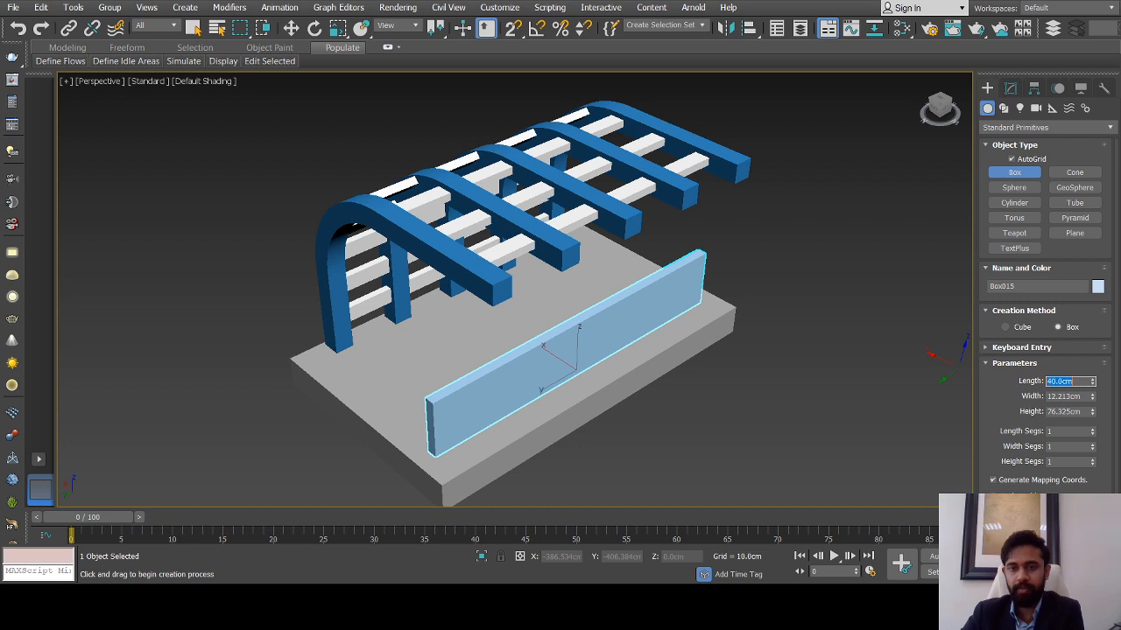
key(Return)
text(5)
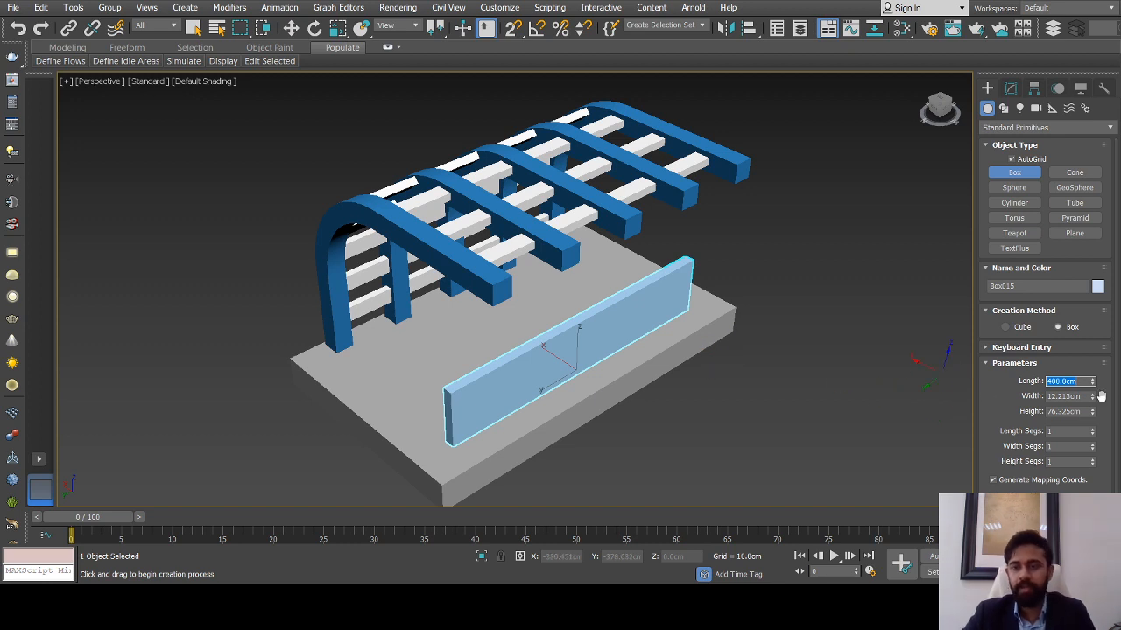
key(Tab)
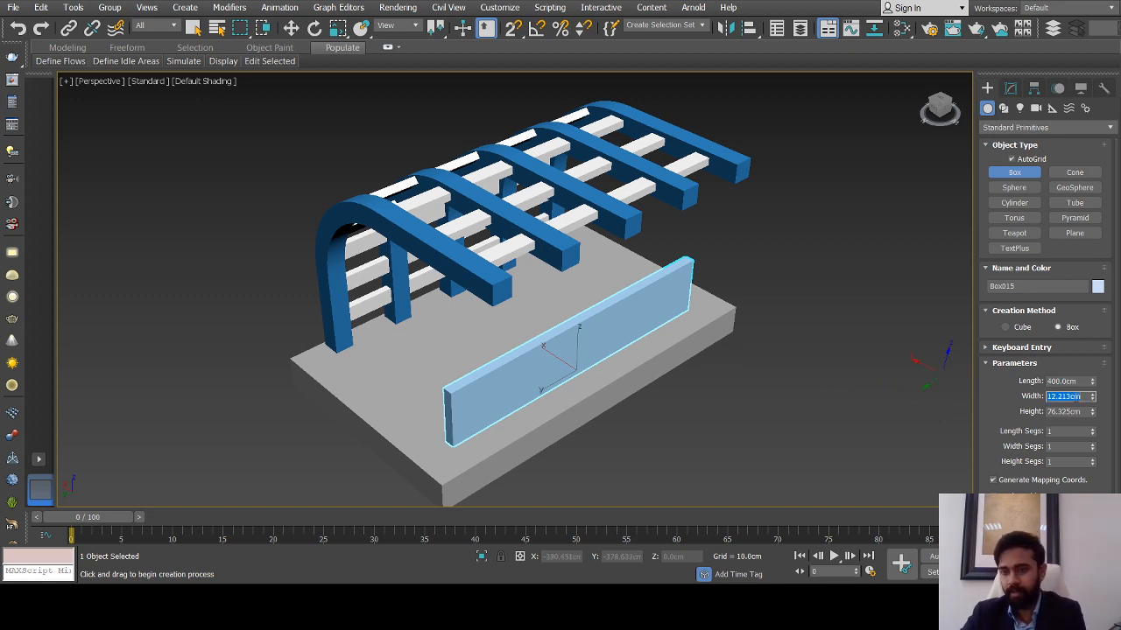
text(10)
key(Return)
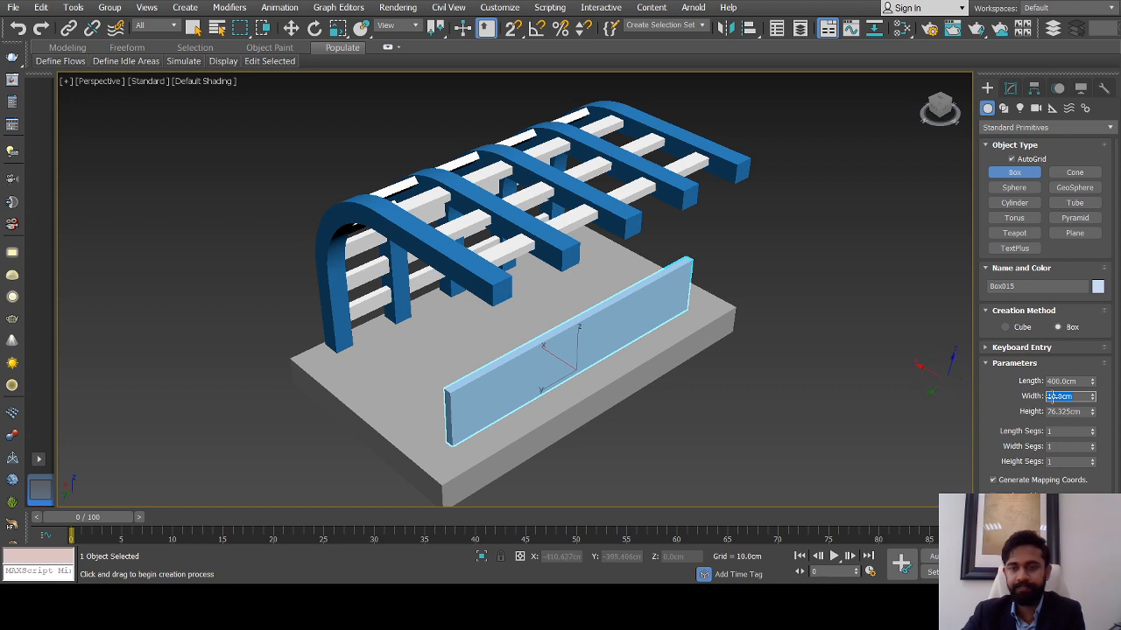
key(Tab)
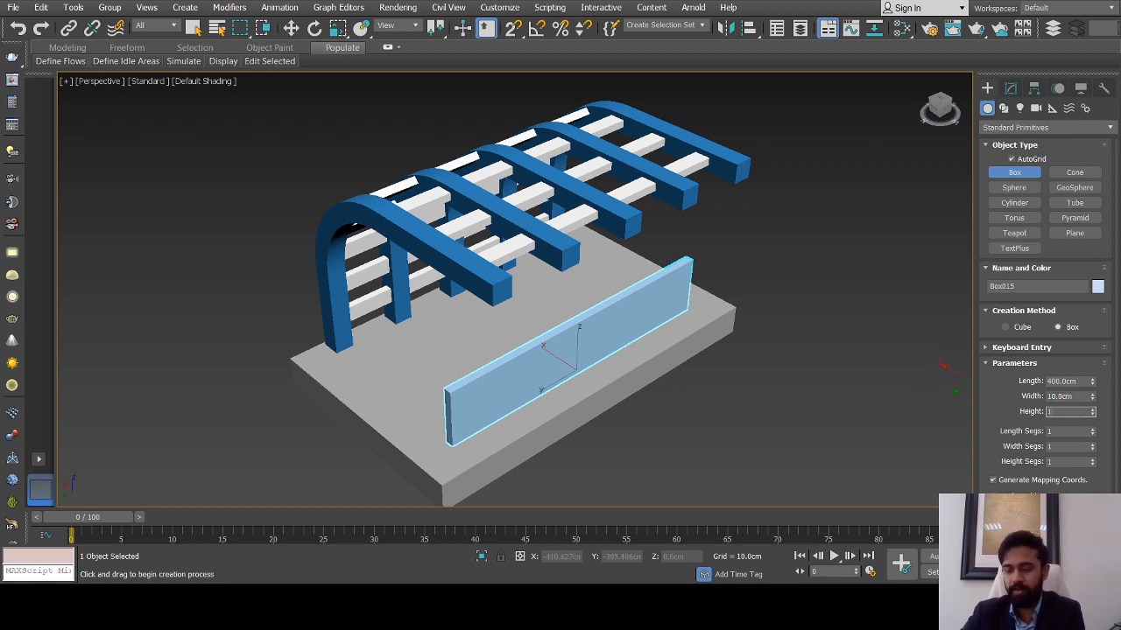
text(160)
key(Return)
Turn on edged faces and raise the upright panel's height segments to 47
alt+middle_drag(742, 284, 706, 277)
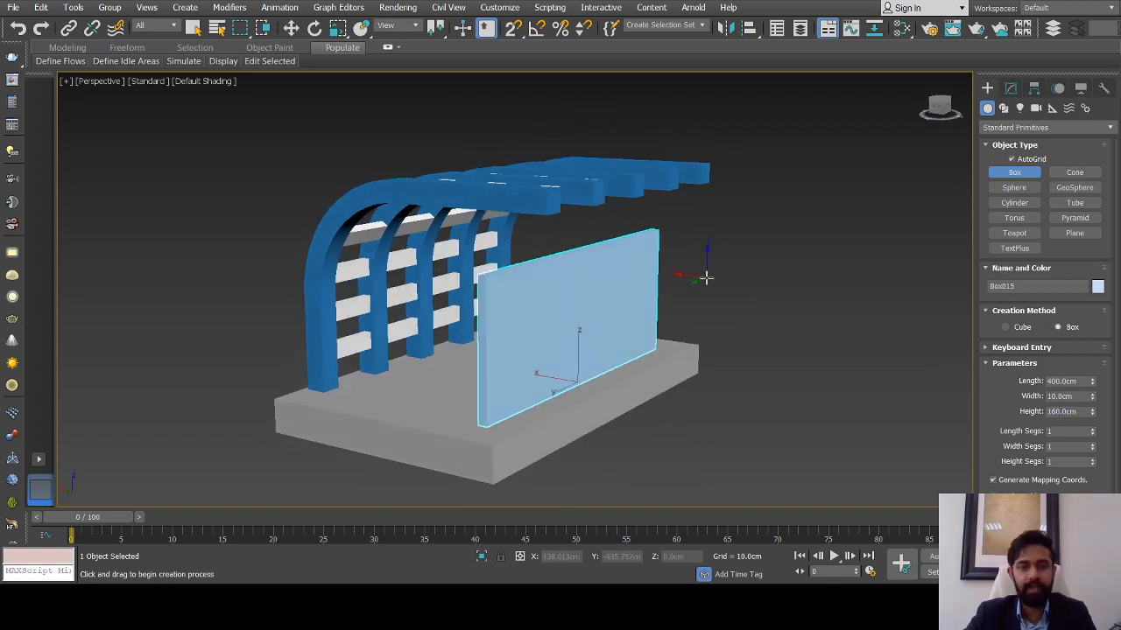
key(w)
middle_drag(584, 305, 602, 314)
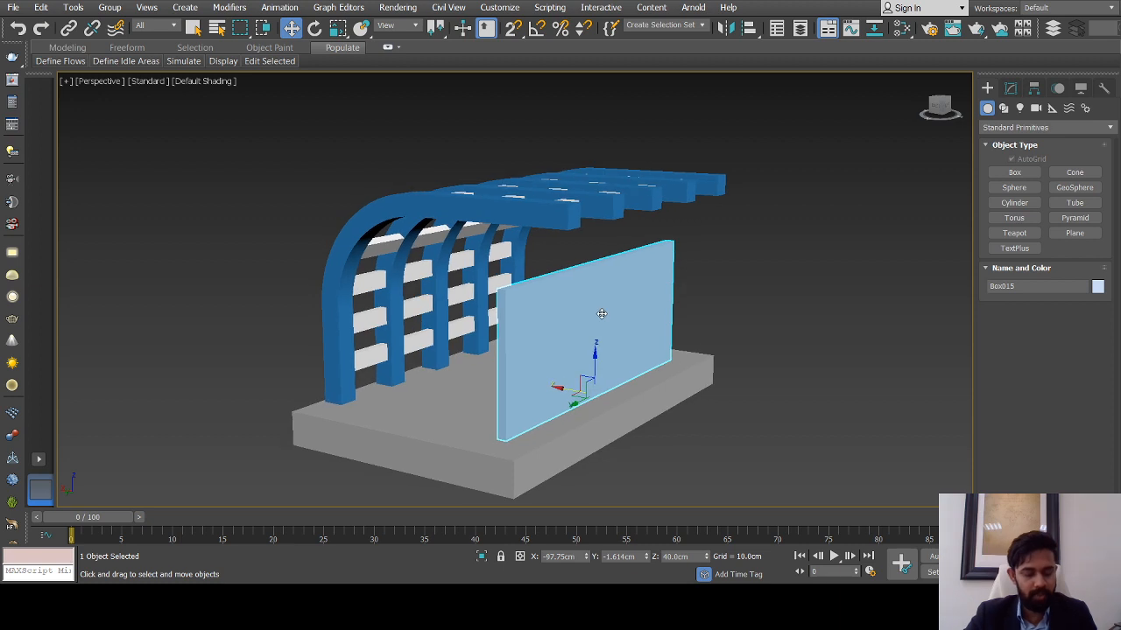
key(F3)
scroll(602, 314, up, 3)
scroll(603, 315, down, 3)
key(F3)
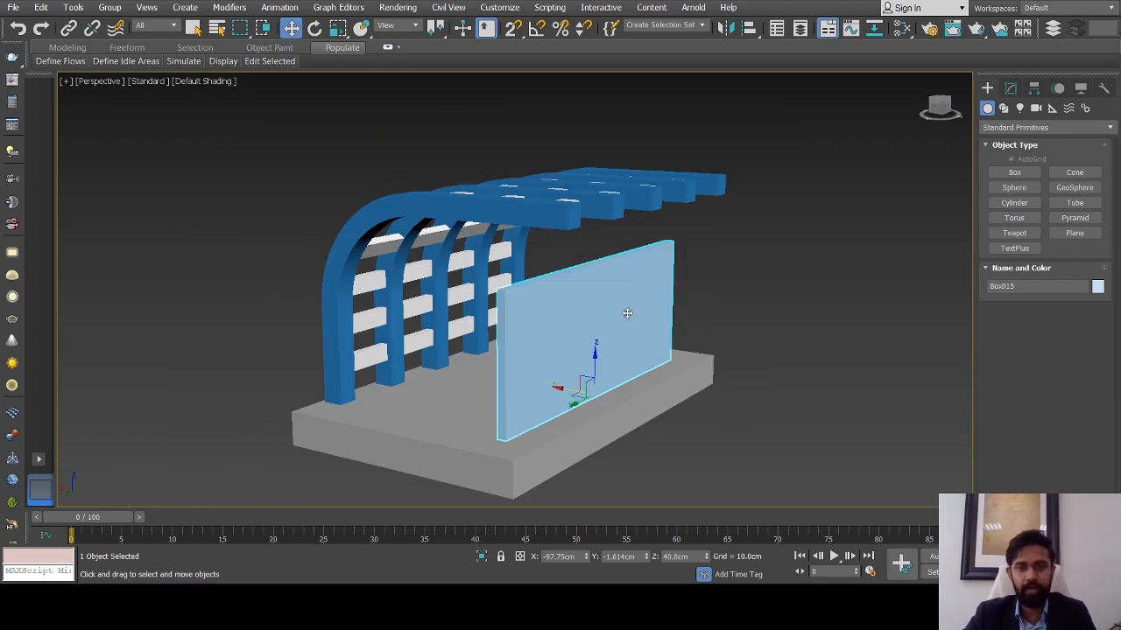
key(F4)
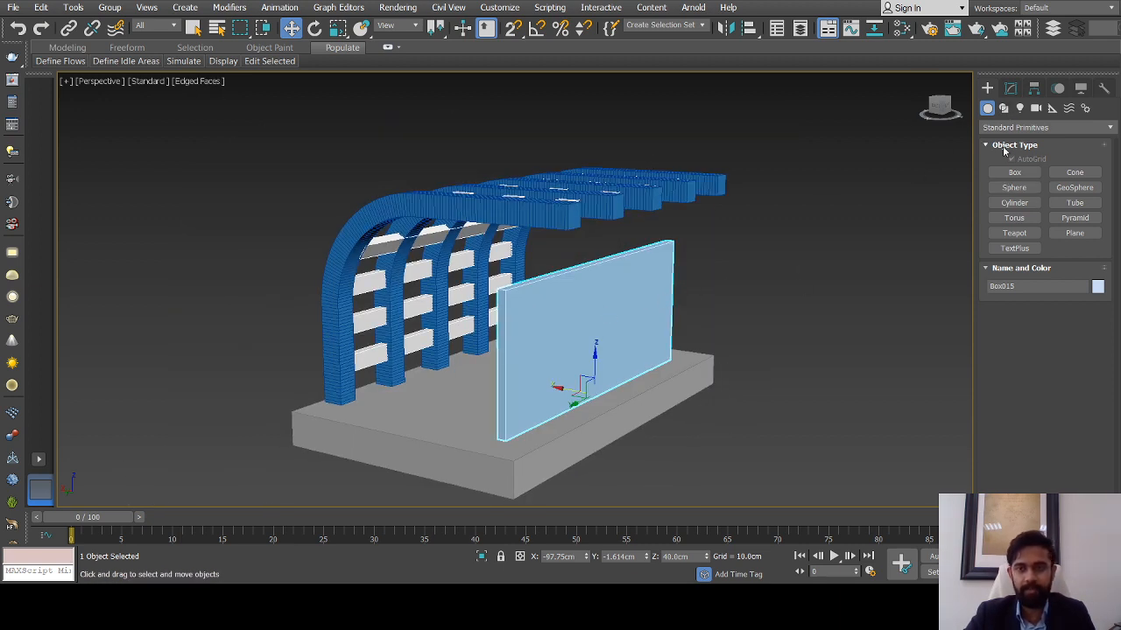
click(1010, 89)
drag(1091, 359, 1092, 331)
Move the upright panel toward the slab's open edge, to about X -116.4 cm
click(791, 291)
click(590, 323)
alt+middle_drag(590, 335, 598, 344)
drag(558, 388, 573, 388)
Add a Bend modifier to the panel and bend it about 106.5 degrees on the Z axis
click(1100, 133)
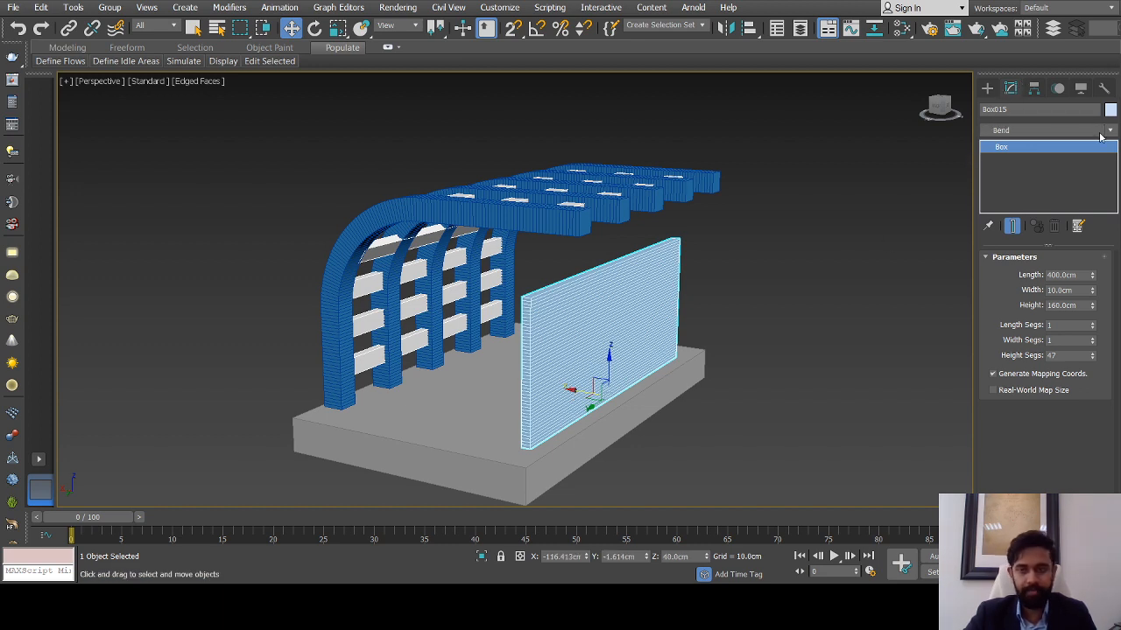
mouse_move(636, 326)
alt+middle_down()
mouse_move(625, 325)
mouse_move(634, 327)
alt+middle_up()
drag(1083, 287, 1089, 159)
alt+middle_drag(654, 337, 671, 414)
scroll(665, 421, up, 5)
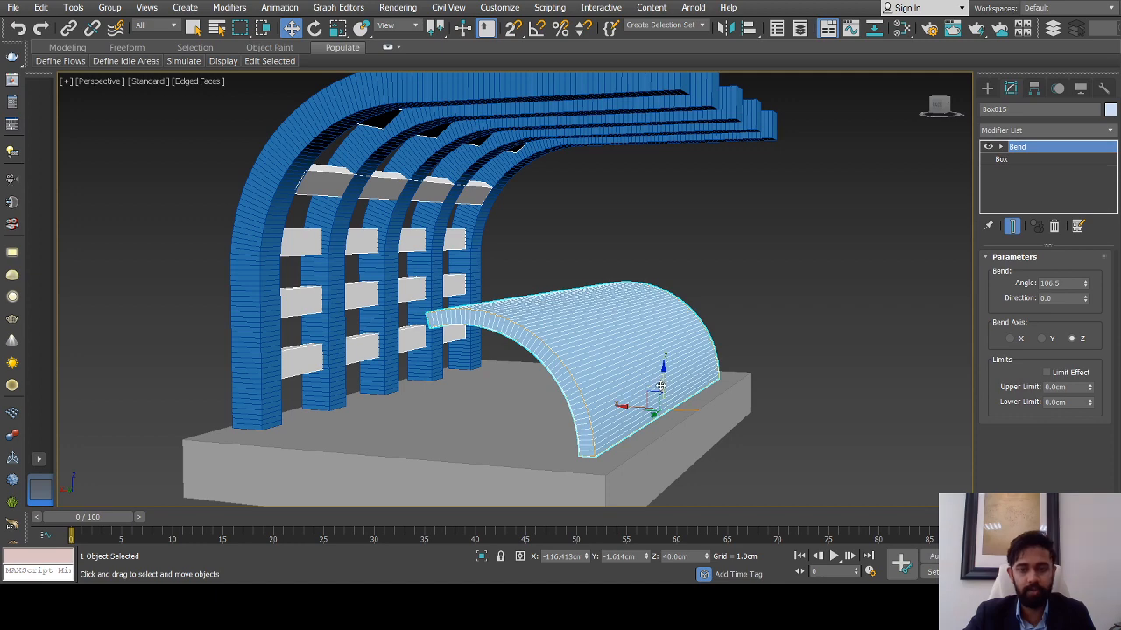
Limit the panel's Bend effect with an upper limit of 60 cm
scroll(756, 355, down, 5)
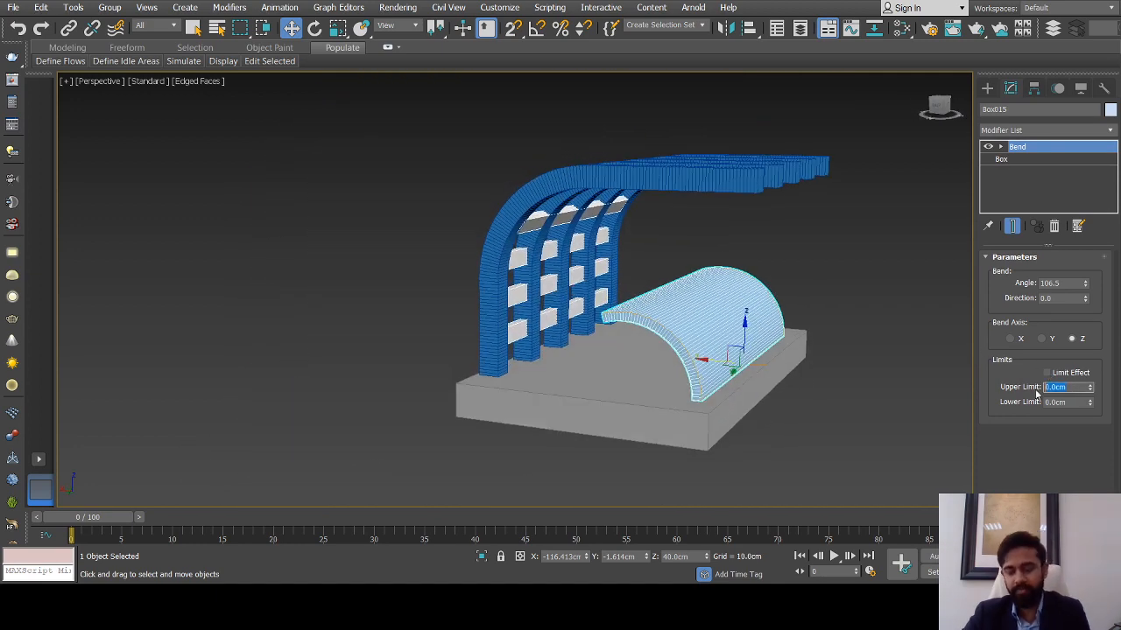
click(1048, 373)
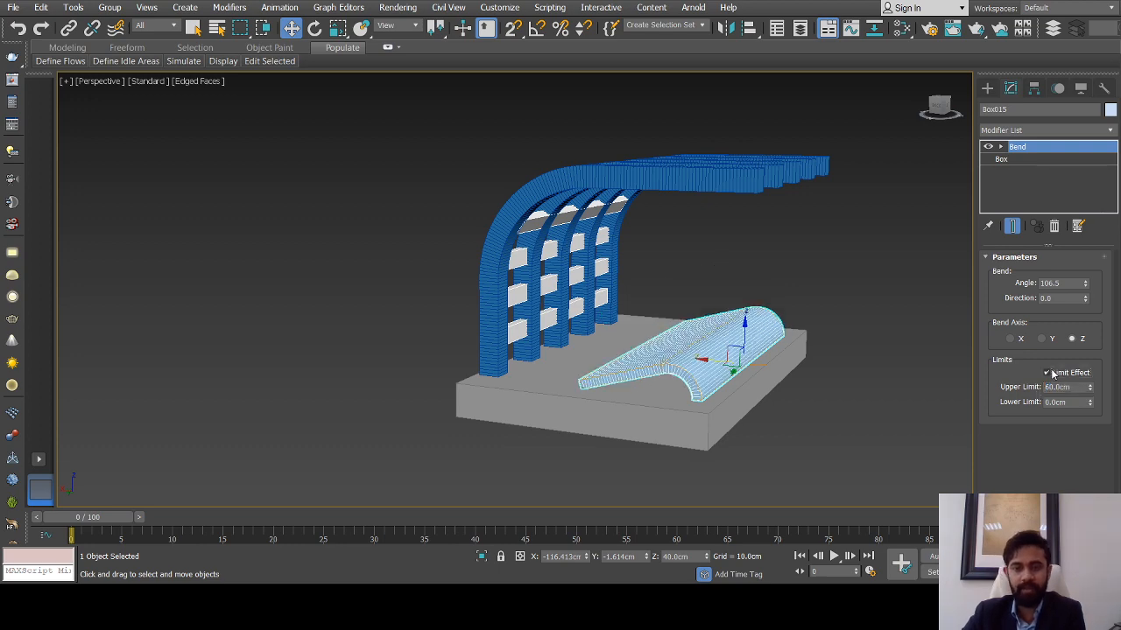
scroll(740, 350, up, 5)
scroll(756, 363, down, 5)
mouse_move(756, 364)
alt+middle_down()
mouse_move(771, 362)
mouse_move(748, 366)
mouse_move(749, 338)
mouse_move(749, 348)
alt+middle_up()
scroll(748, 364, up, 3)
scroll(748, 365, down, 3)
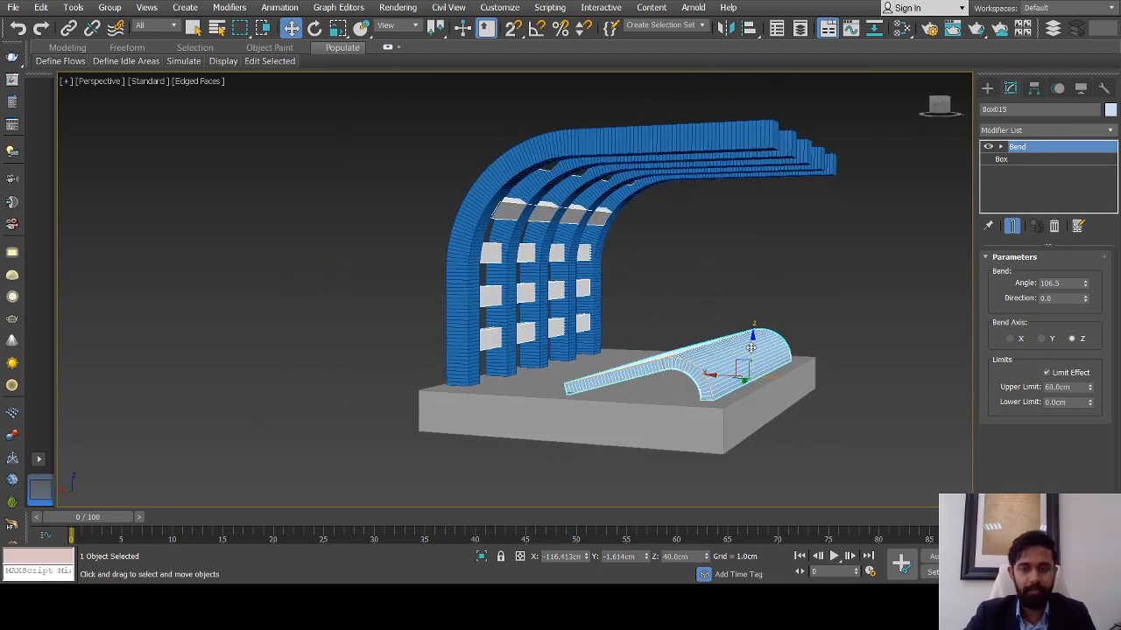
Raise the panel's Bend gizmo to about Z 95.3 cm so the bend starts higher up
click(1003, 147)
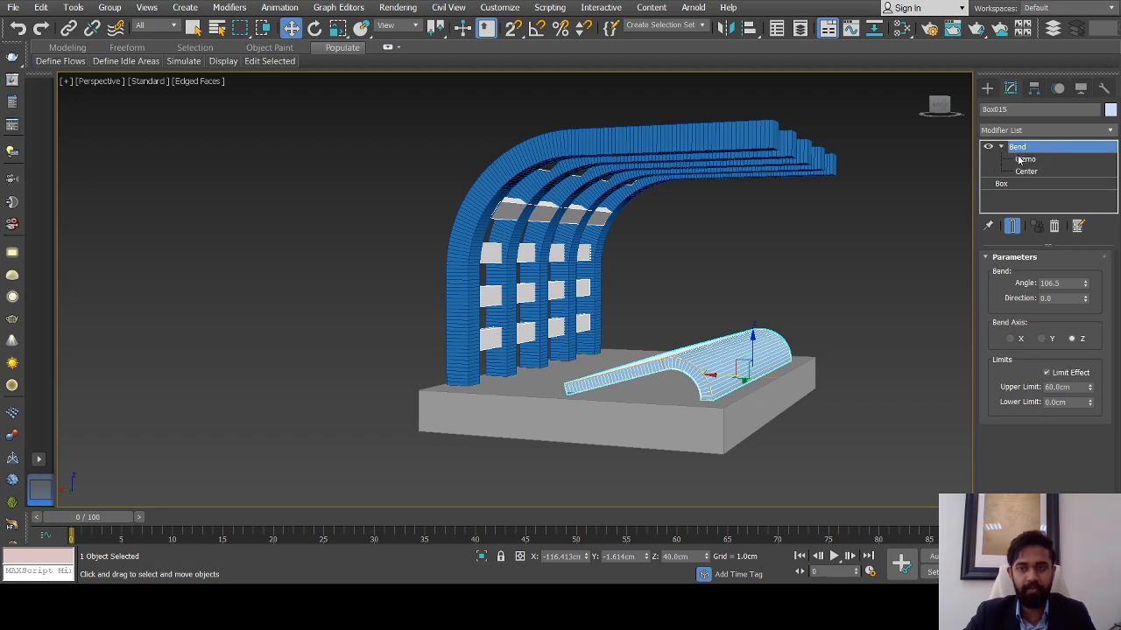
click(1022, 159)
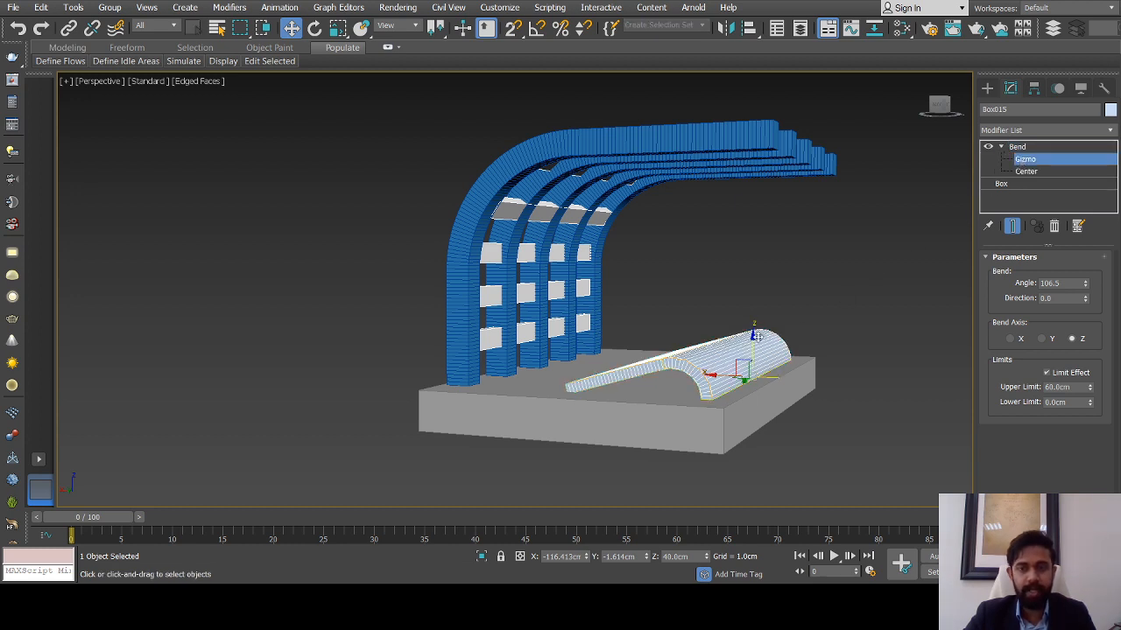
drag(753, 346, 763, 298)
alt+middle_drag(764, 297, 694, 321)
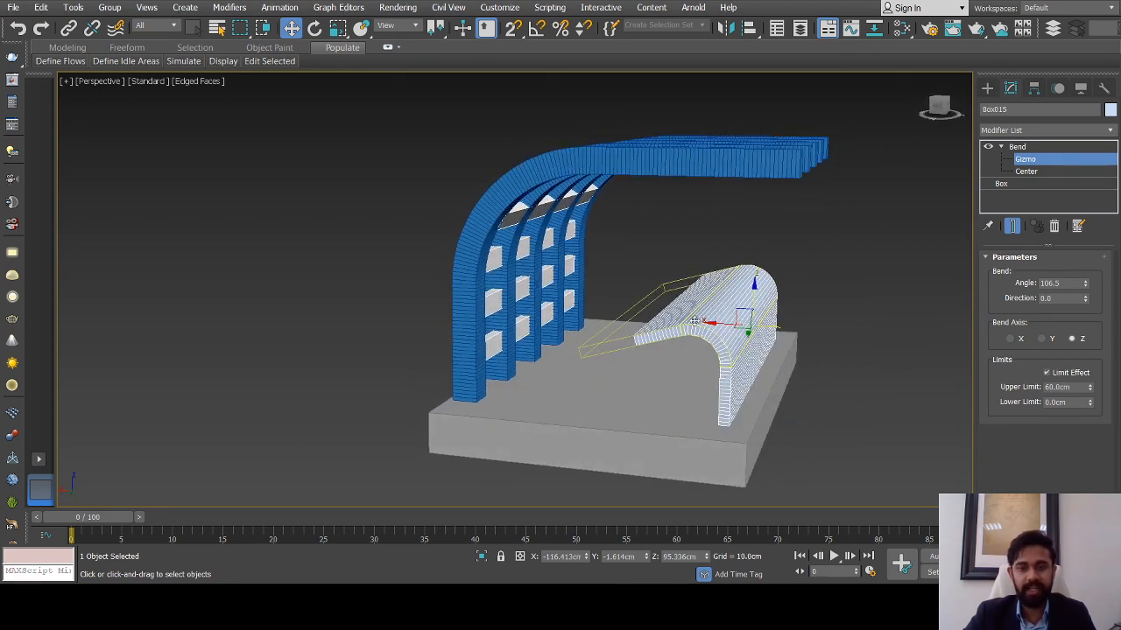
Set the panel's Bend angle to 90 degrees and lower its gizmo to about Z 80.9 cm
click(1069, 282)
text(90)
key(Return)
mouse_move(672, 325)
alt+middle_down()
mouse_move(613, 323)
mouse_move(673, 330)
alt+middle_up()
drag(754, 287, 754, 301)
Turn off edged faces and raise the Bend gizmo to about Z 93.2 cm
mouse_move(711, 312)
alt+middle_down()
mouse_move(766, 323)
mouse_move(698, 341)
alt+middle_up()
key(F4)
scroll(728, 336, up, 2)
scroll(726, 337, down, 3)
scroll(725, 336, up, 1)
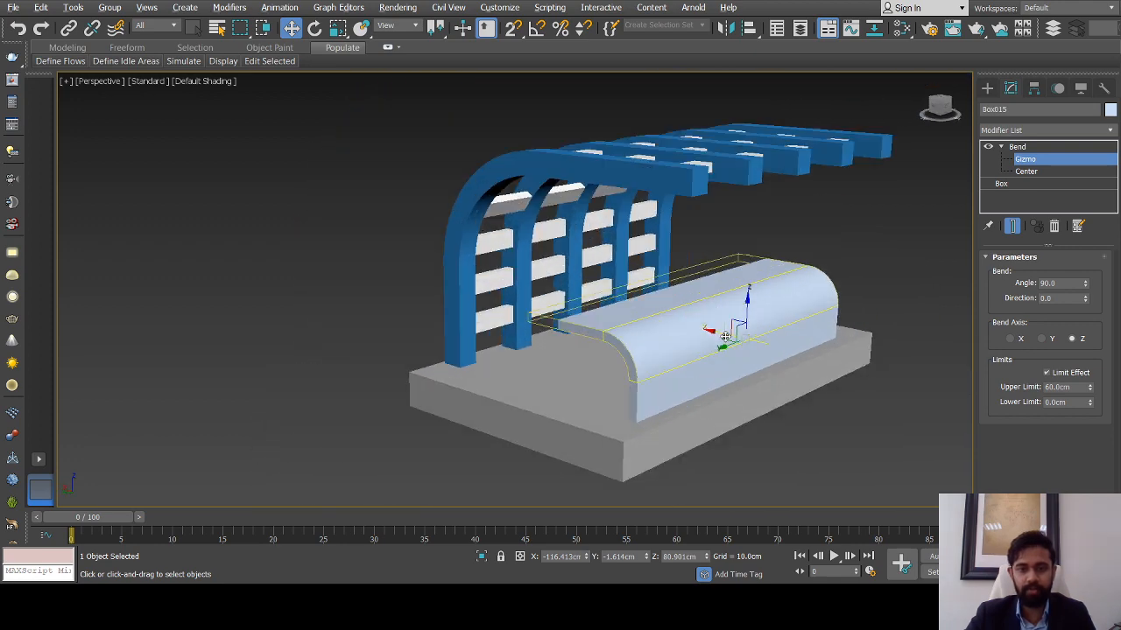
drag(747, 317, 747, 310)
mouse_move(746, 309)
alt+middle_down()
mouse_move(732, 320)
mouse_move(742, 311)
alt+middle_up()
drag(747, 301, 747, 298)
alt+middle_drag(747, 298, 821, 272)
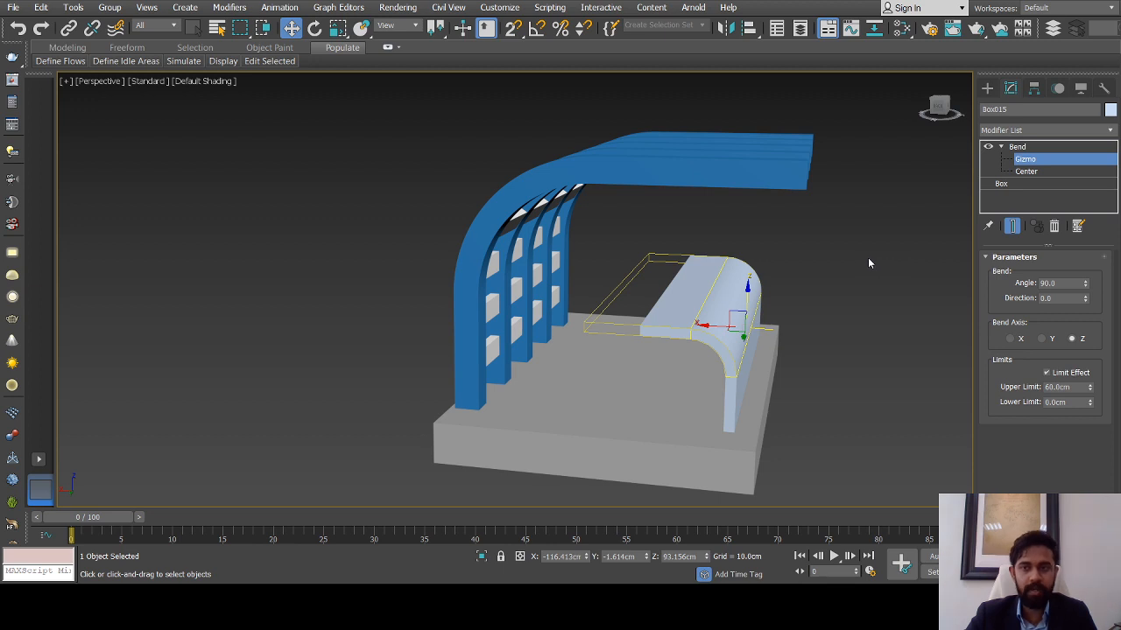
click(1018, 148)
click(804, 261)
click(741, 350)
drag(745, 334, 745, 294)
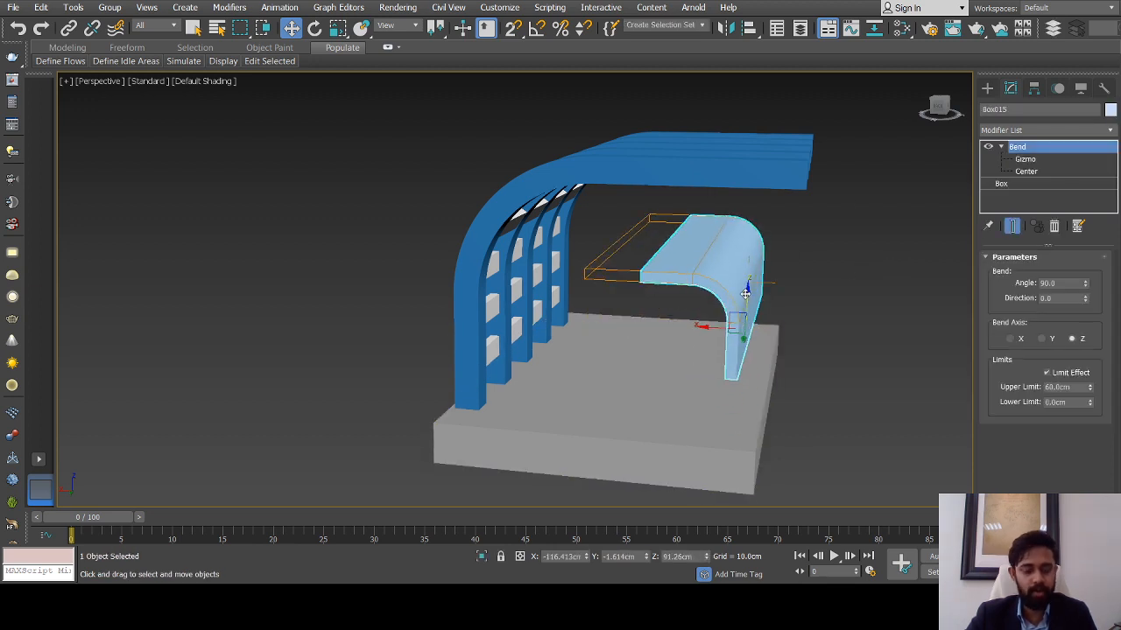
key(ctrl+z)
Lower the panel's Bend gizmo slightly and check the curved panel beneath the roof
alt+middle_drag(764, 312, 727, 308)
click(840, 258)
click(775, 306)
click(1024, 160)
alt+middle_drag(856, 253, 729, 301)
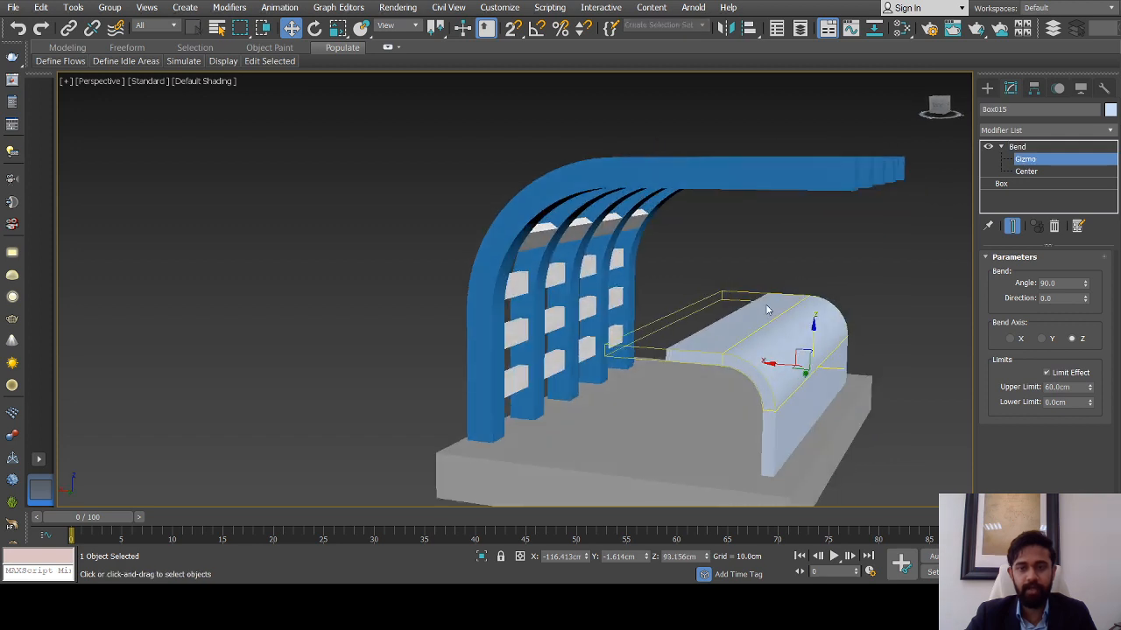
drag(815, 323, 813, 332)
scroll(811, 294, down, 4)
mouse_move(811, 296)
alt+middle_down()
mouse_move(770, 353)
mouse_move(776, 332)
mouse_move(648, 358)
mouse_move(694, 370)
mouse_move(622, 371)
alt+middle_up()
Draw a cylinder on the slab between the posts and the curved panel, about 15 cm in radius and 58 cm high
click(987, 87)
click(873, 261)
click(780, 345)
click(1013, 202)
scroll(634, 378, up, 3)
drag(605, 370, 624, 373)
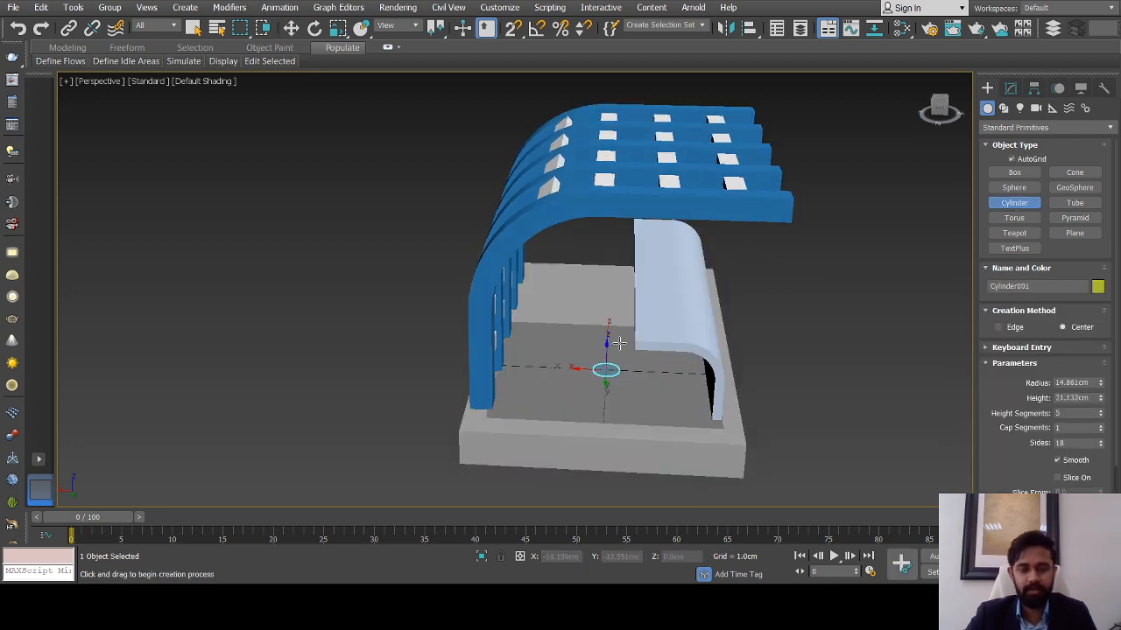
click(620, 322)
Set the cylinder's radius to 20 cm and enter its height
alt+middle_drag(650, 322, 633, 279)
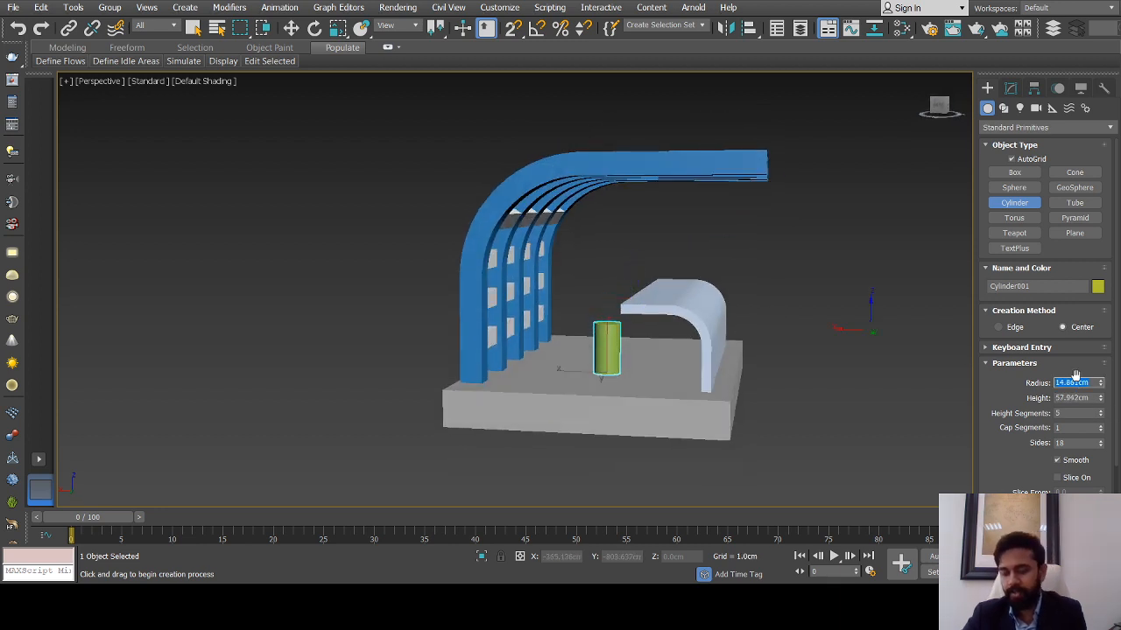
text(20)
key(Return)
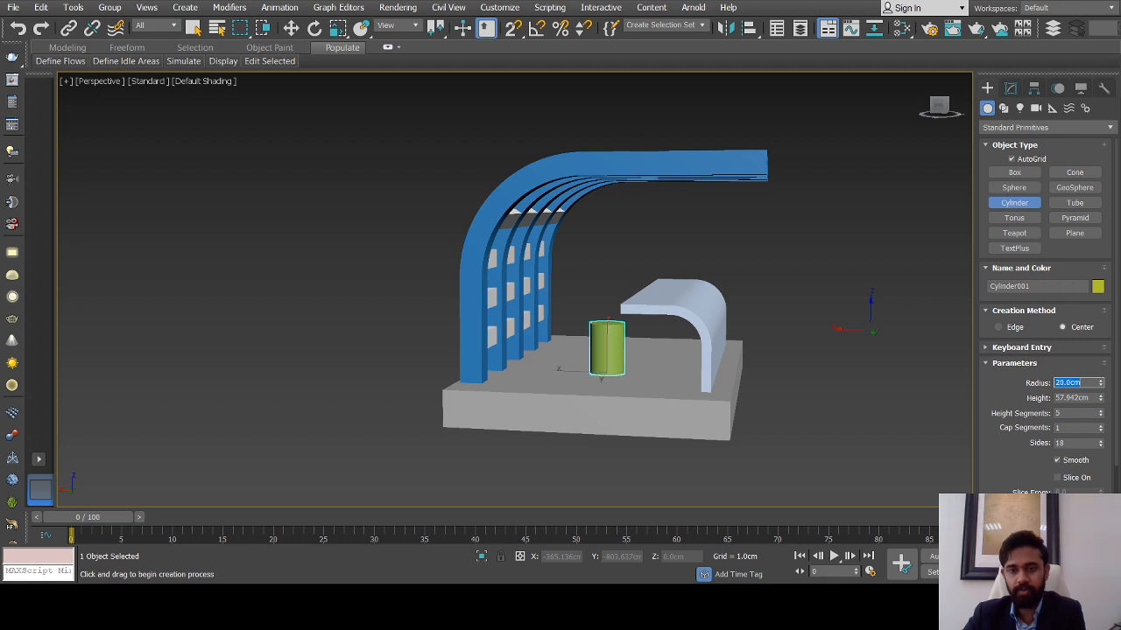
key(Tab)
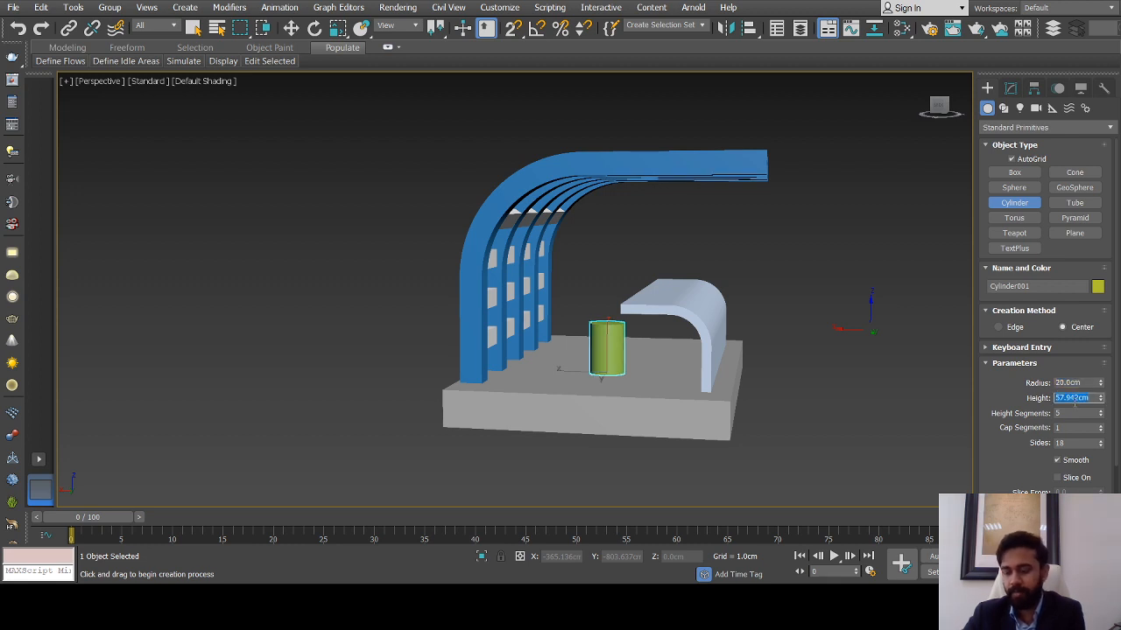
key(Return)
Clone the cylinder and place the copy well away from the shelter, at about X 4.1 cm, Y -992.8 cm
alt+middle_drag(658, 337, 535, 378)
right_click(706, 355)
scroll(632, 354, up, 3)
scroll(631, 354, down, 6)
mouse_move(535, 378)
shift+mouse_down()
mouse_move(727, 306)
mouse_move(699, 291)
shift+mouse_up()
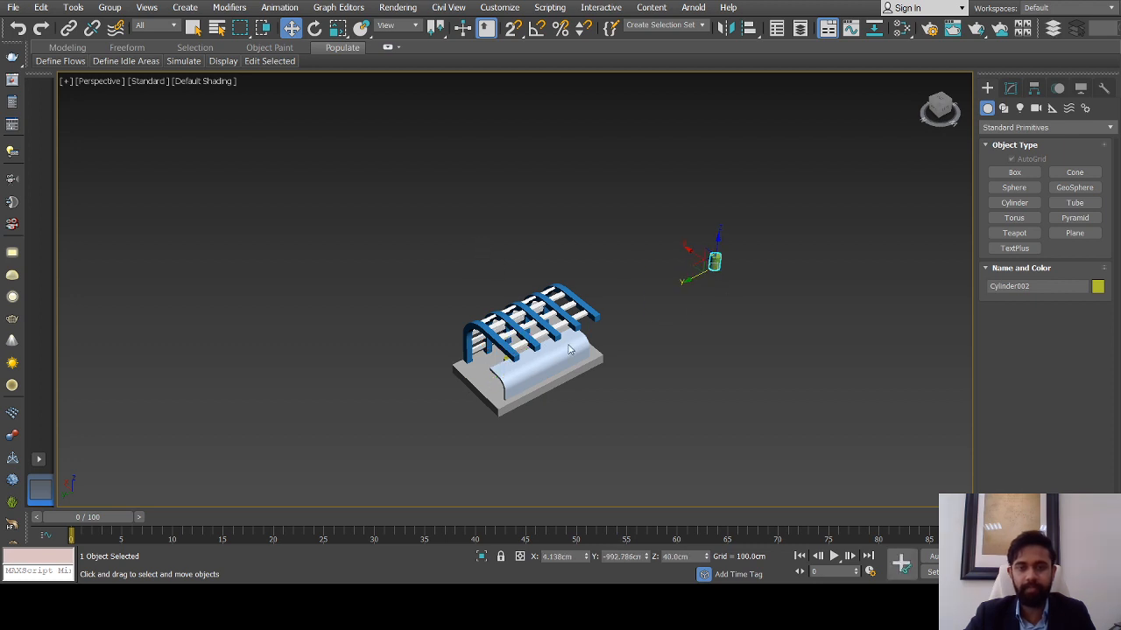
Examine the cloned cylinder up close in wireframe and shaded display
key(z)
scroll(662, 292, up, 3)
scroll(668, 301, down, 2)
key(F3)
scroll(667, 300, down, 4)
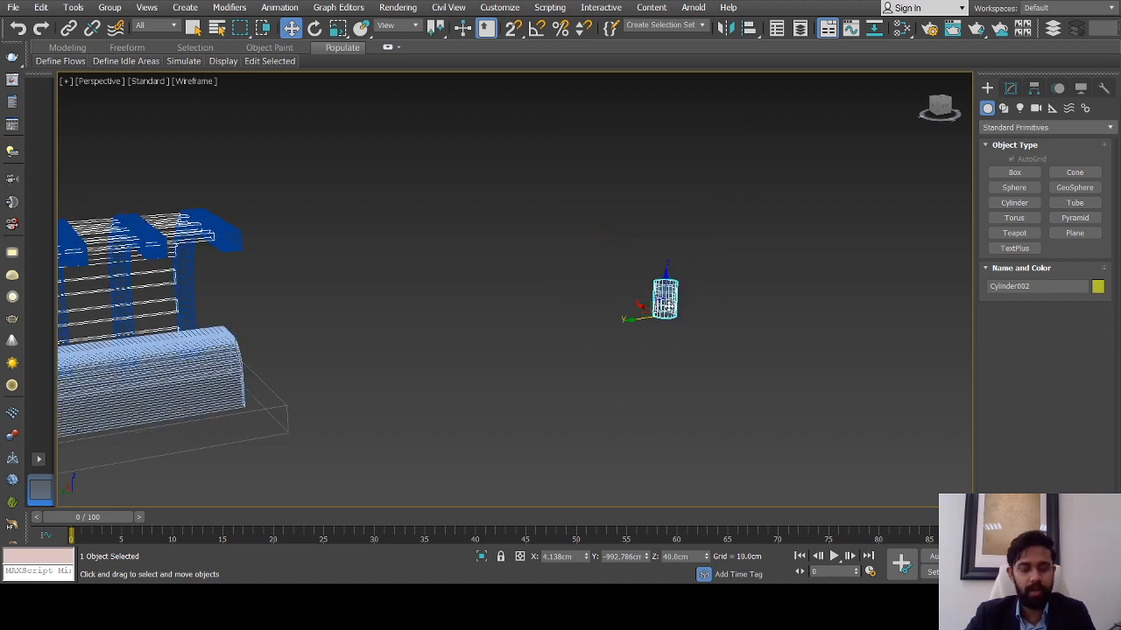
key(F3)
scroll(667, 304, up, 3)
scroll(667, 304, down, 6)
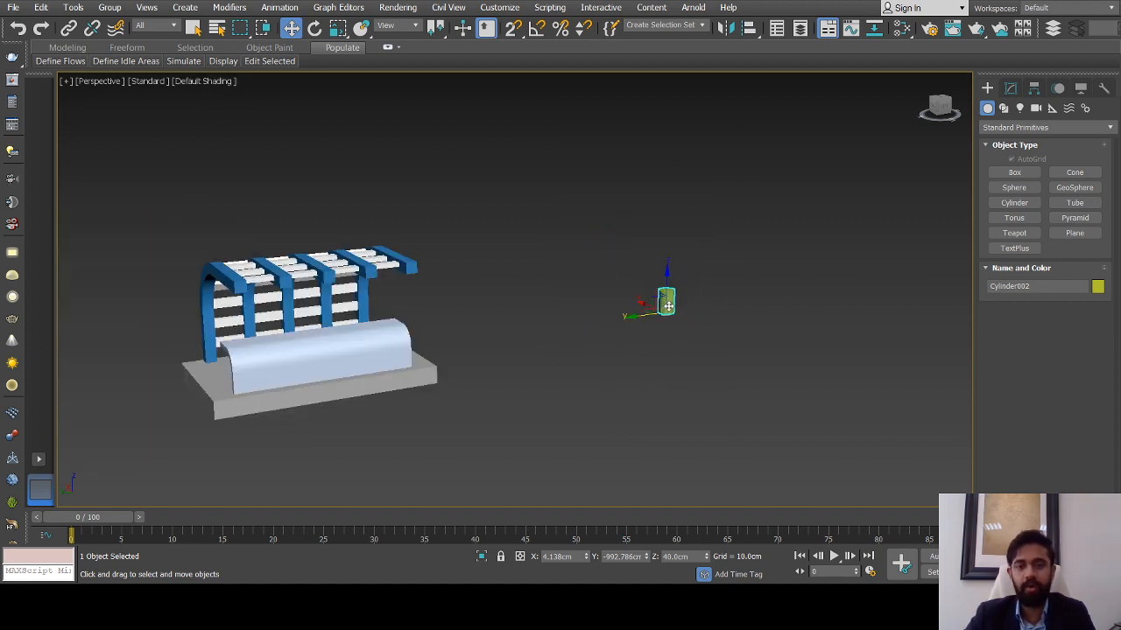
Draw a tall box between the shelter and the cloned cylinder, about 98 cm long, 67 cm wide and 700 cm high
scroll(678, 285, up, 4)
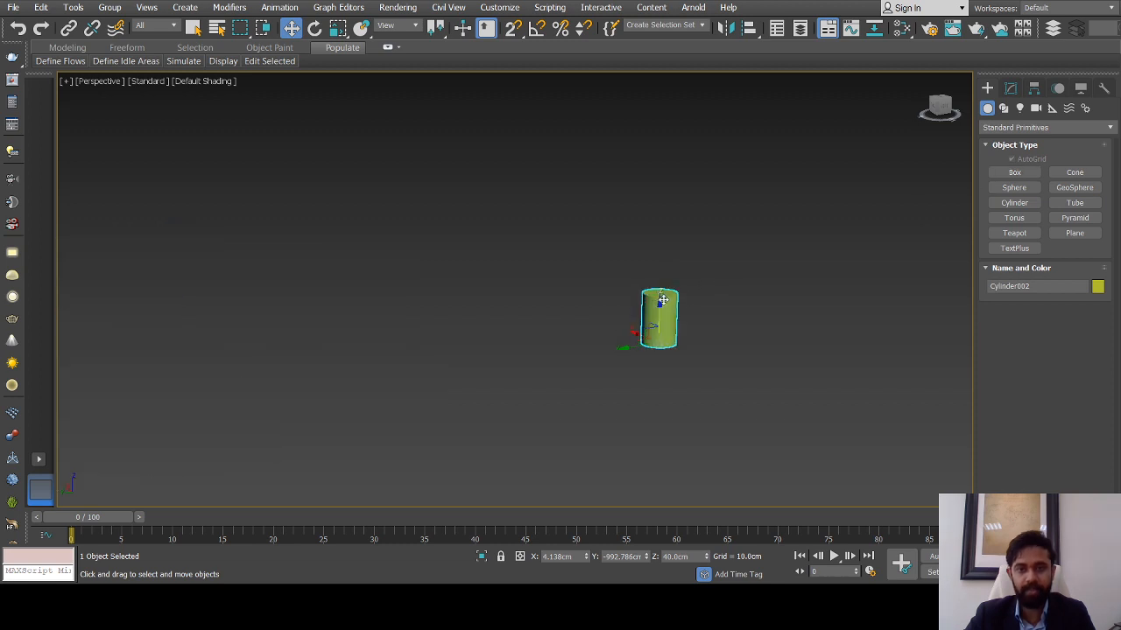
scroll(663, 303, down, 4)
click(1016, 174)
scroll(702, 318, down, 1)
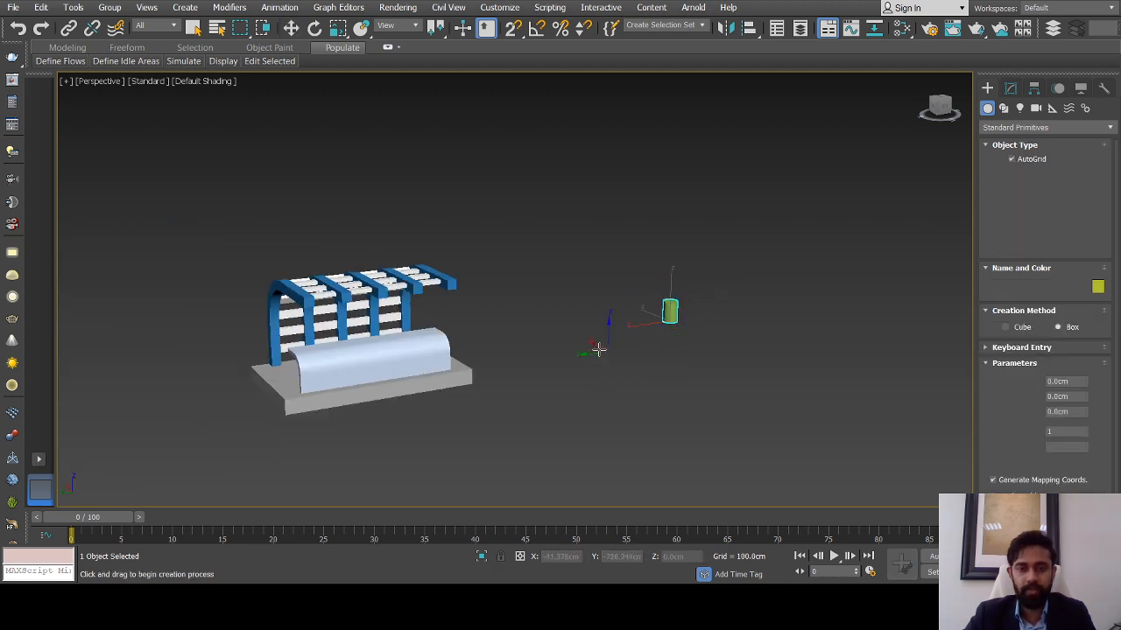
drag(599, 352, 640, 350)
click(663, 111)
key(w)
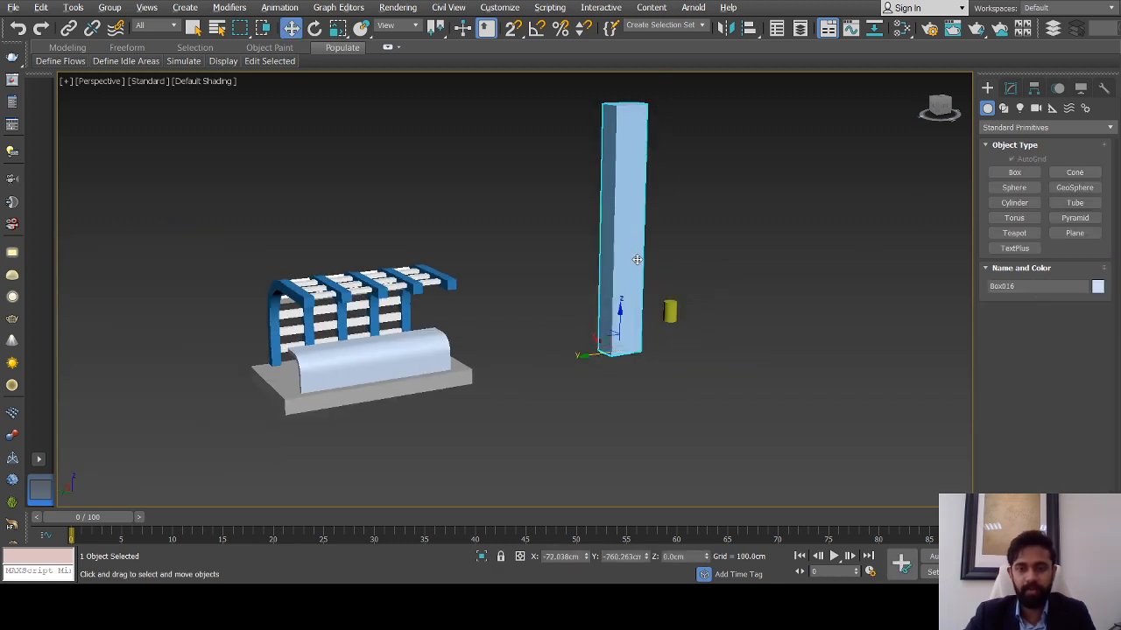
key(F3)
key(F3)
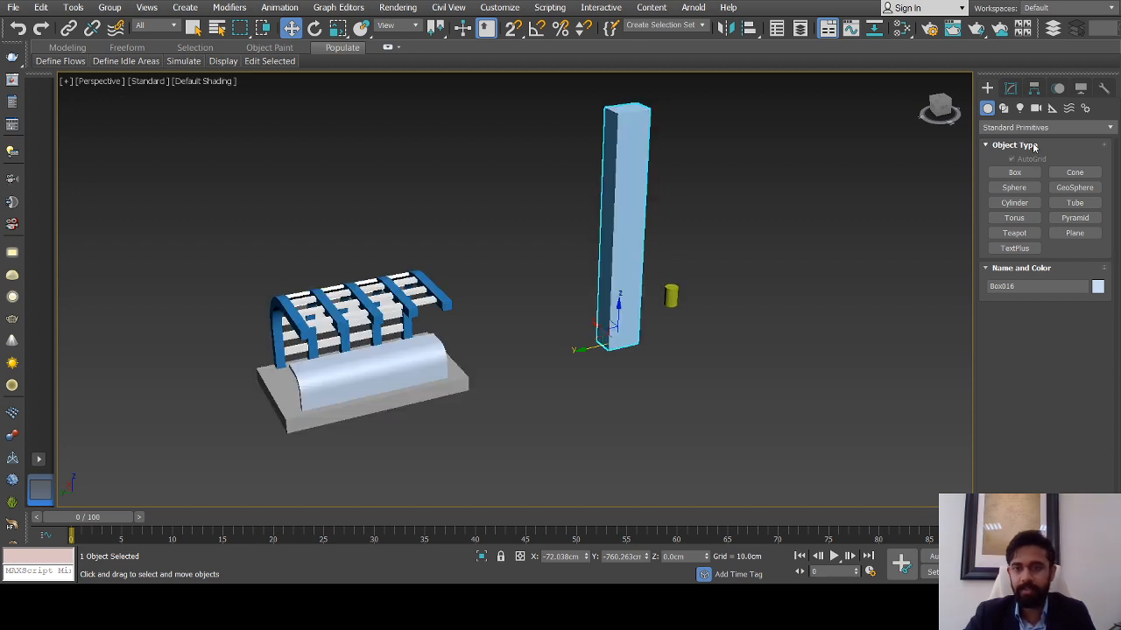
Apply a Taper modifier to the tall box and raise its amount to 3.28 so it widens upward
click(1010, 89)
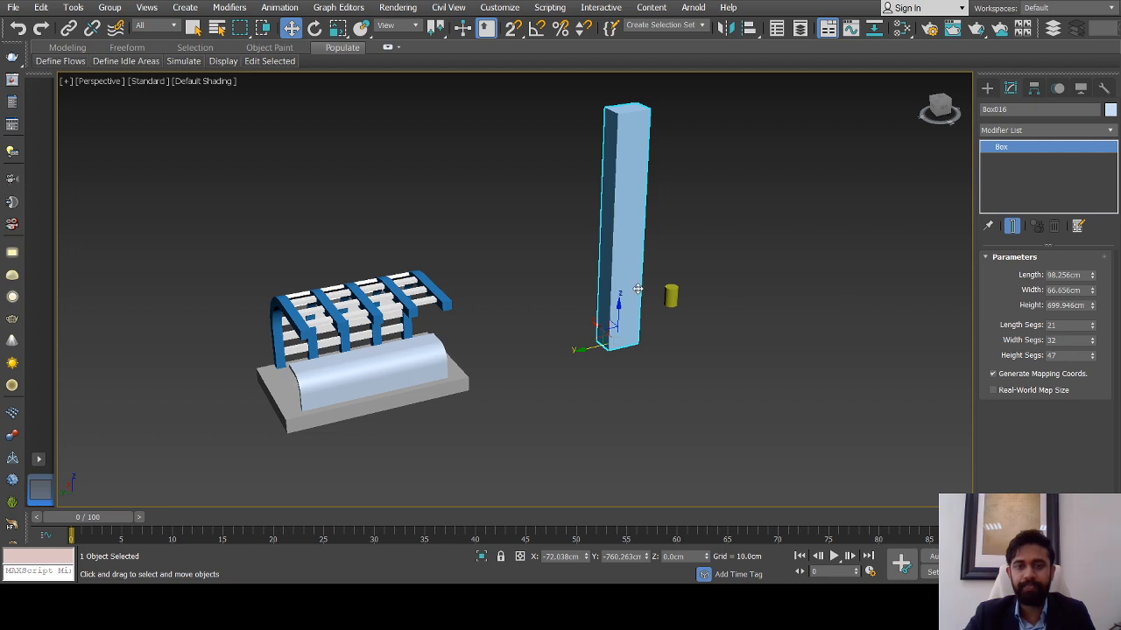
scroll(637, 288, down, 2)
click(1108, 134)
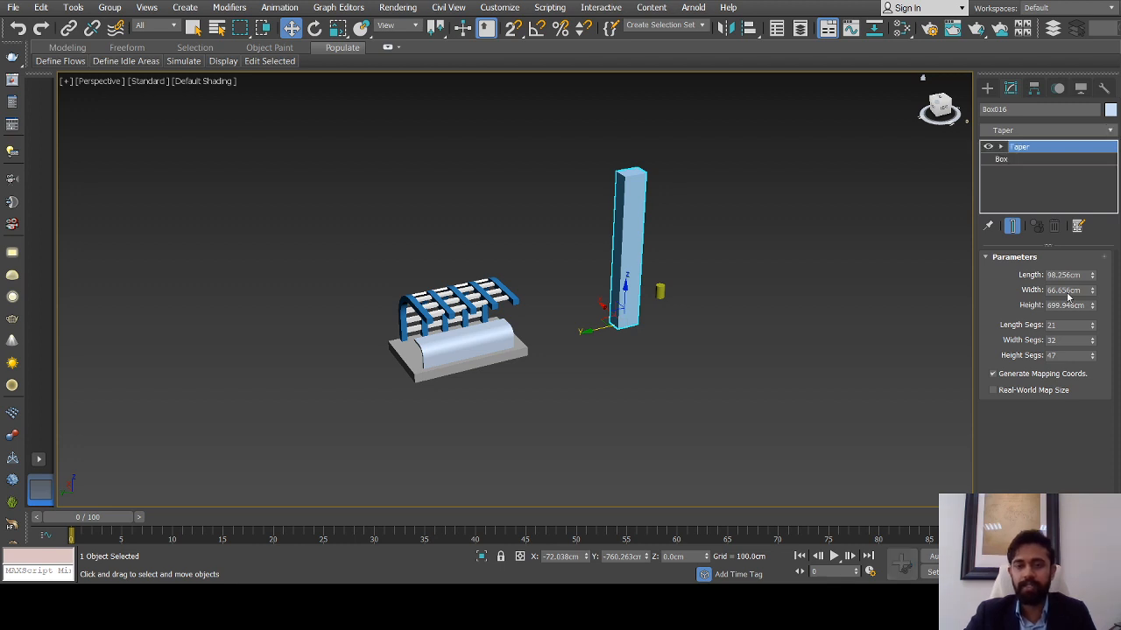
alt+middle_drag(687, 269, 679, 263)
drag(1083, 289, 1088, 171)
alt+middle_drag(674, 194, 562, 217)
alt+middle_drag(652, 203, 622, 312)
alt+middle_drag(628, 212, 718, 280)
drag(1081, 277, 1073, 173)
alt+middle_drag(755, 260, 657, 275)
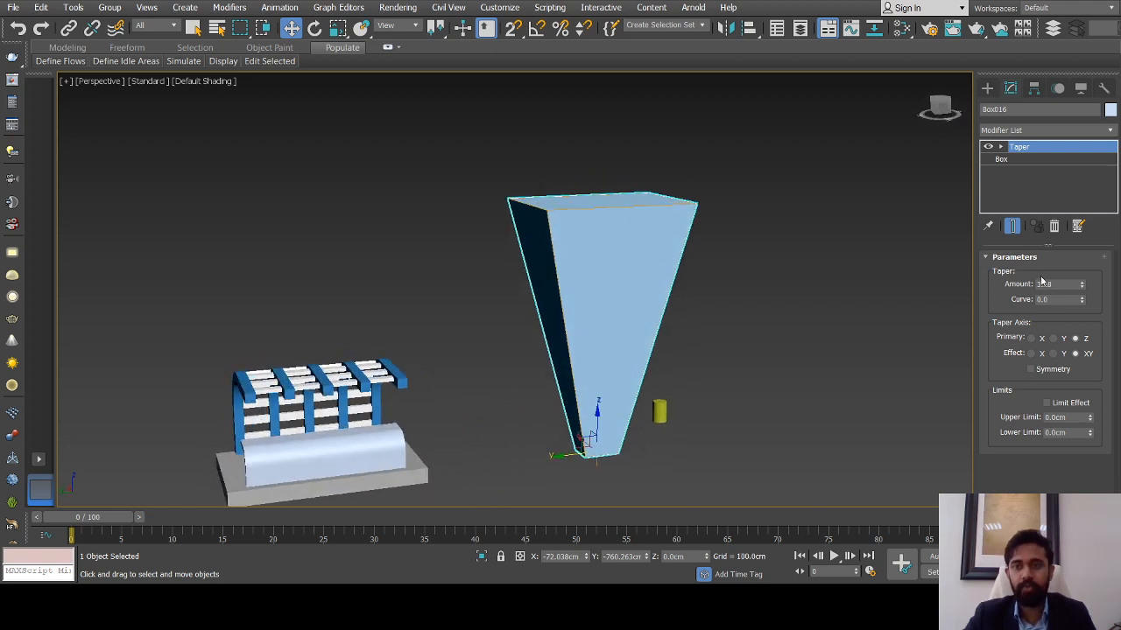
Reduce the base box of the tapered object to about 50.3 cm long and 45.3 cm wide
click(1002, 159)
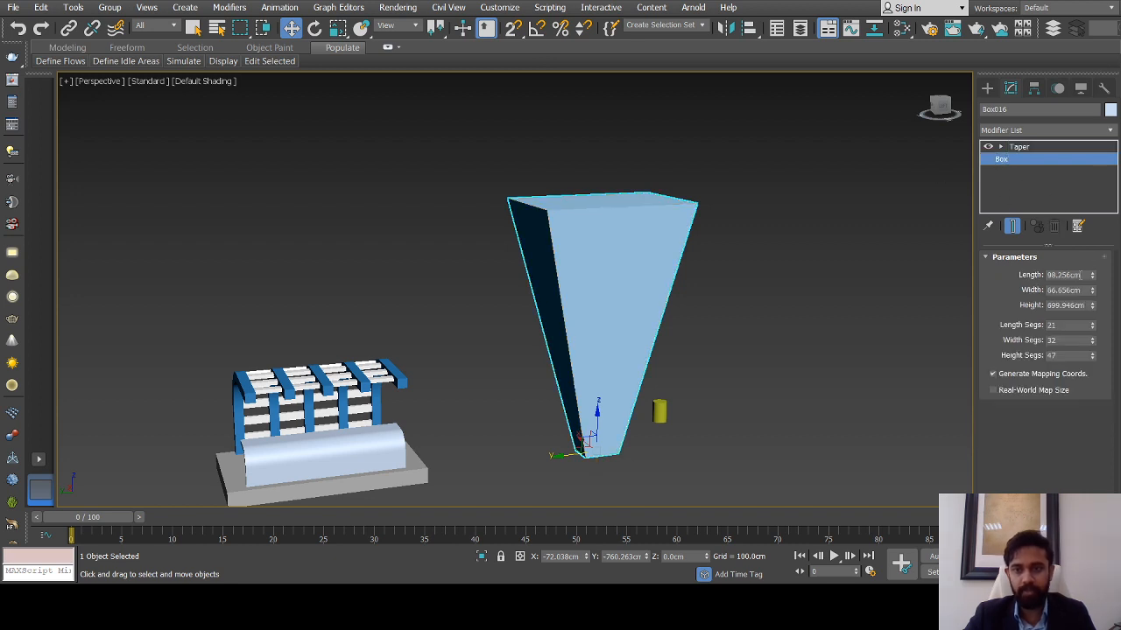
drag(1092, 279, 1092, 302)
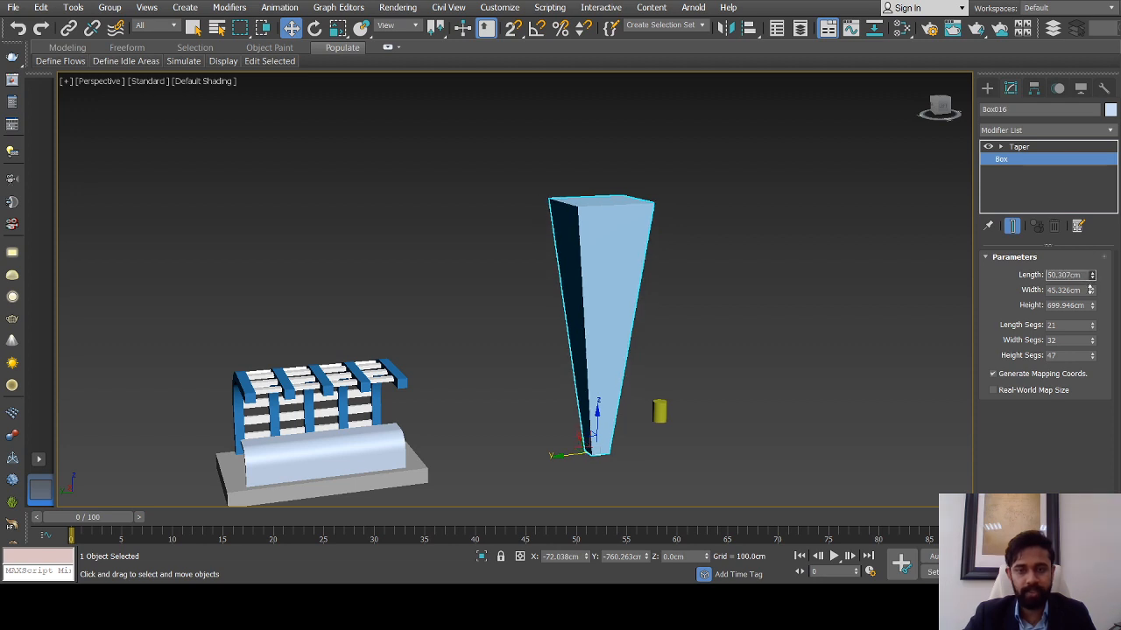
alt+middle_drag(818, 257, 779, 277)
Raise the taper's curve to 10 so the box's sides bulge outward
click(1036, 147)
alt+middle_drag(528, 383, 479, 377)
alt+middle_drag(607, 367, 657, 369)
drag(1081, 300, 1081, 254)
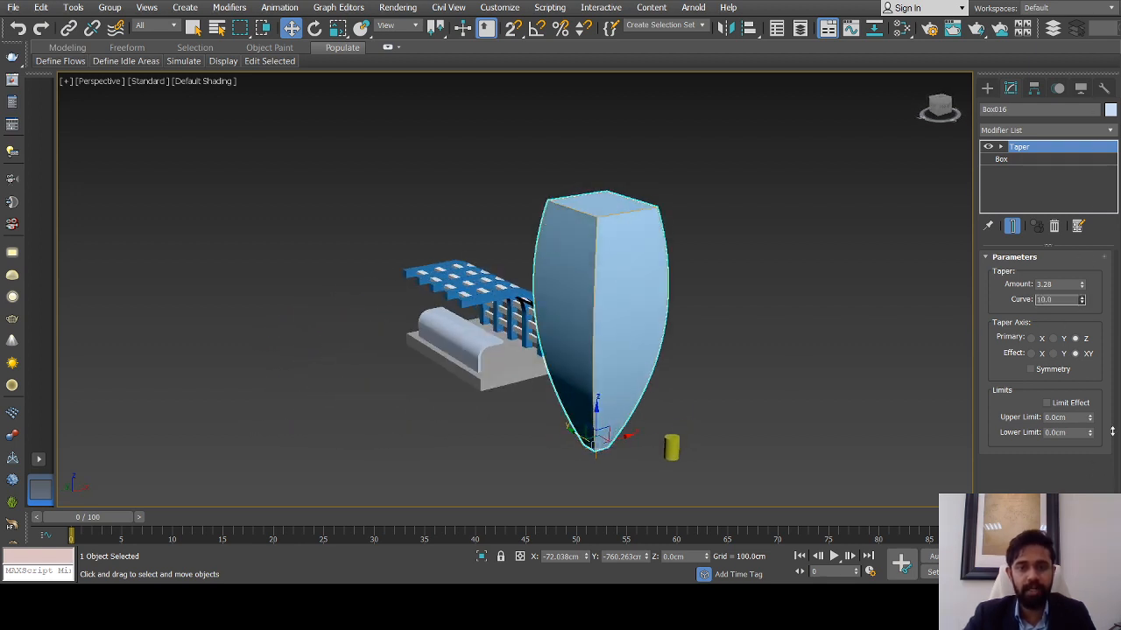
Lower the taper's curve to -6.13 so the box's sides curve inward toward a narrow stem
drag(1082, 300, 1086, 110)
scroll(582, 347, up, 3)
alt+middle_drag(581, 343, 623, 357)
scroll(624, 359, down, 3)
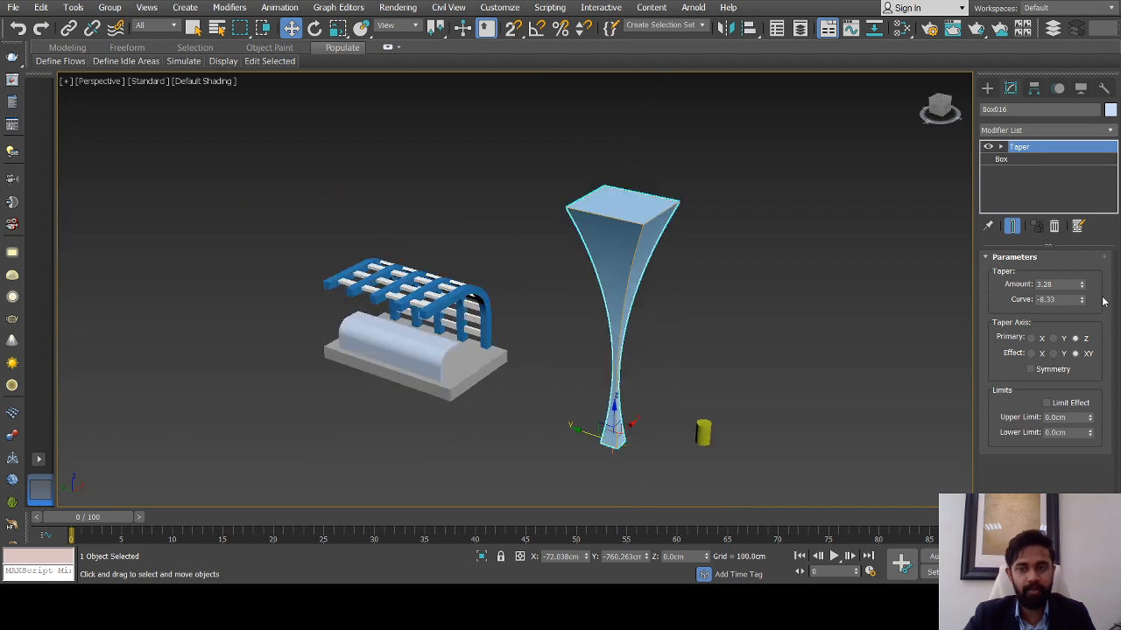
drag(1085, 304, 1061, 267)
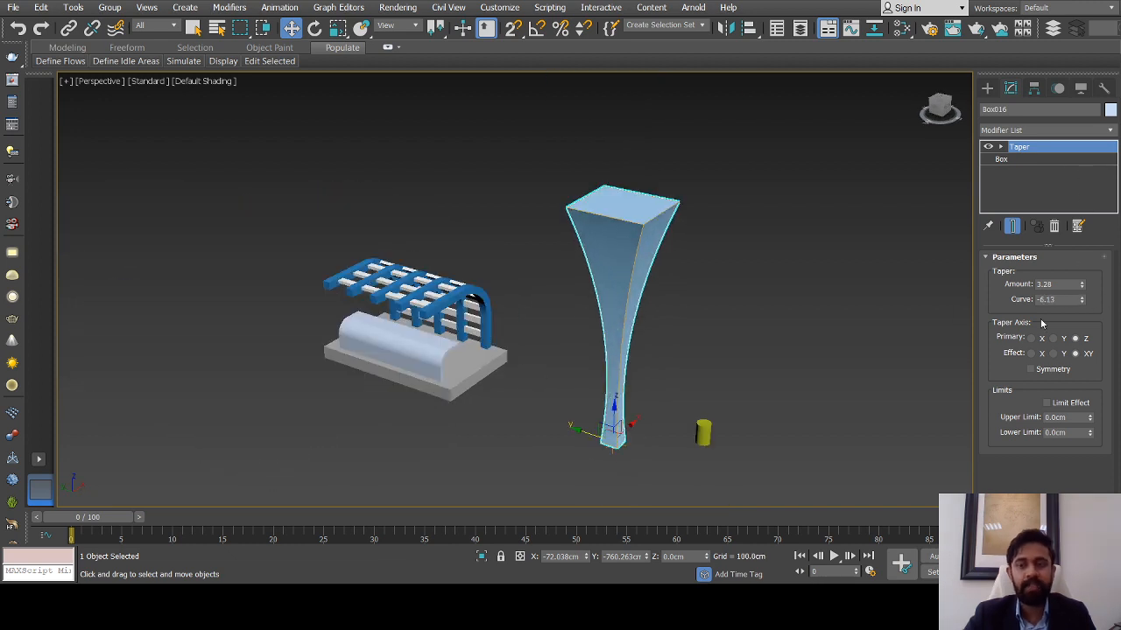
scroll(621, 375, up, 2)
alt+middle_drag(621, 376, 604, 382)
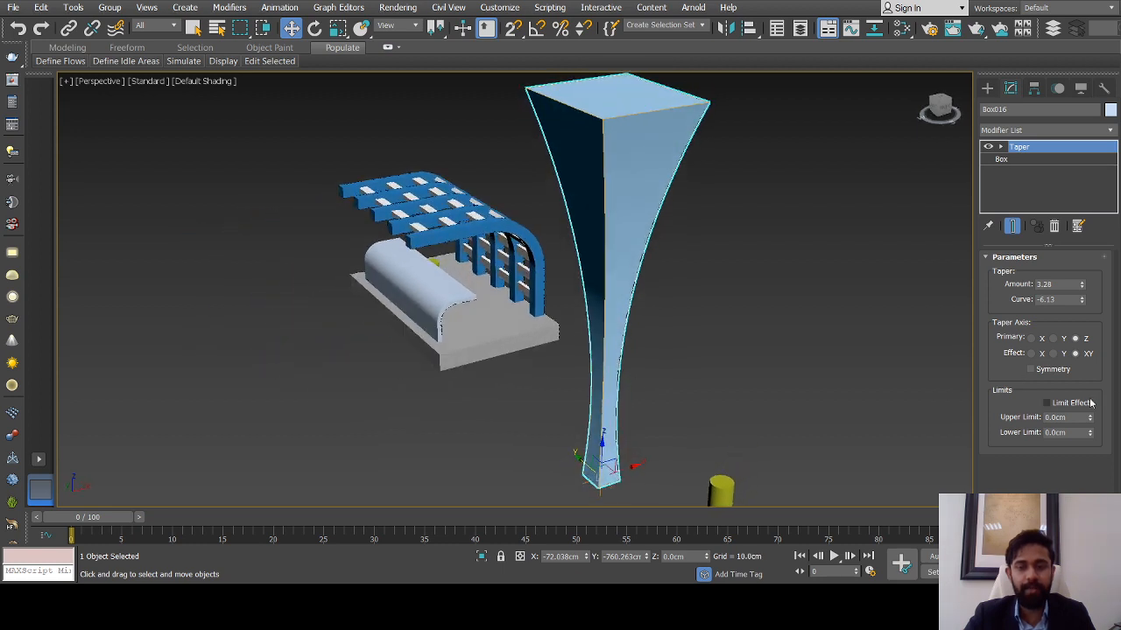
Limit the taper's effect to the lower part of the box with an upper limit of 100 cm
click(1046, 403)
alt+middle_drag(612, 461, 895, 427)
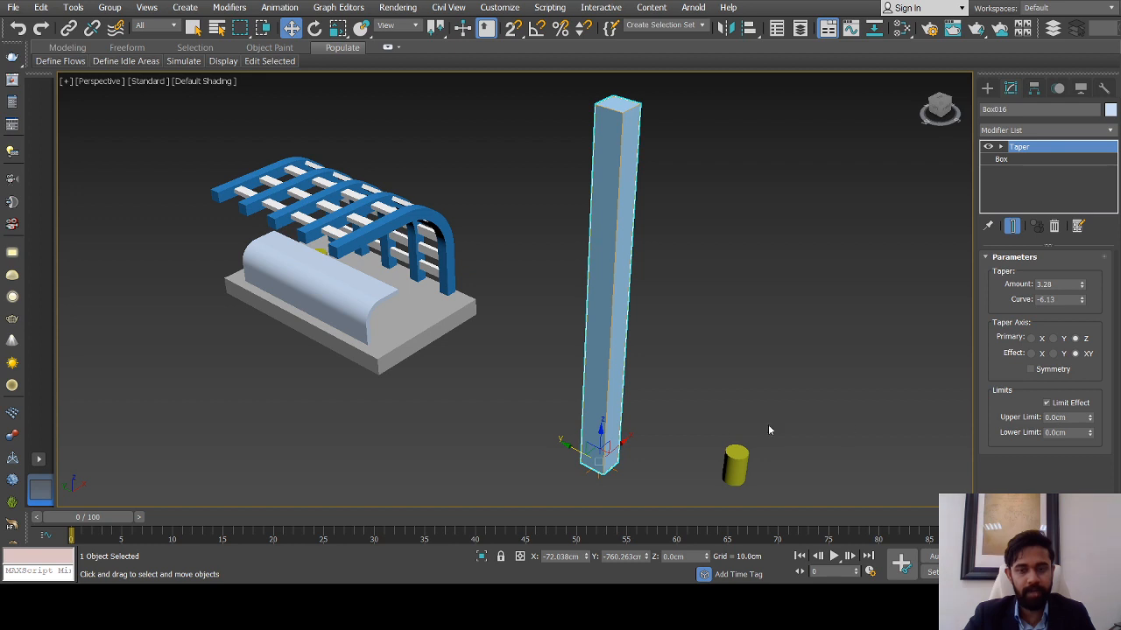
scroll(663, 429, up, 3)
mouse_move(1089, 422)
mouse_down()
mouse_move(1090, 404)
mouse_move(382, 382)
mouse_move(451, 186)
mouse_move(93, 418)
mouse_move(658, 213)
mouse_move(543, 435)
mouse_up()
scroll(610, 481, up, 5)
middle_drag(579, 439, 531, 443)
scroll(557, 423, down, 3)
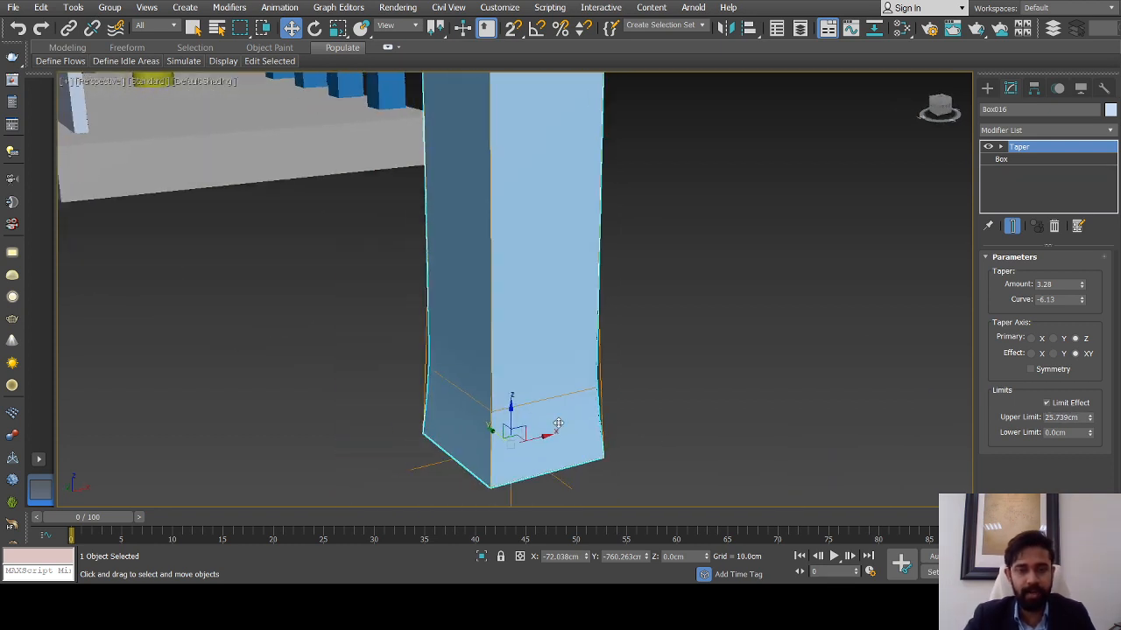
double_click(1066, 419)
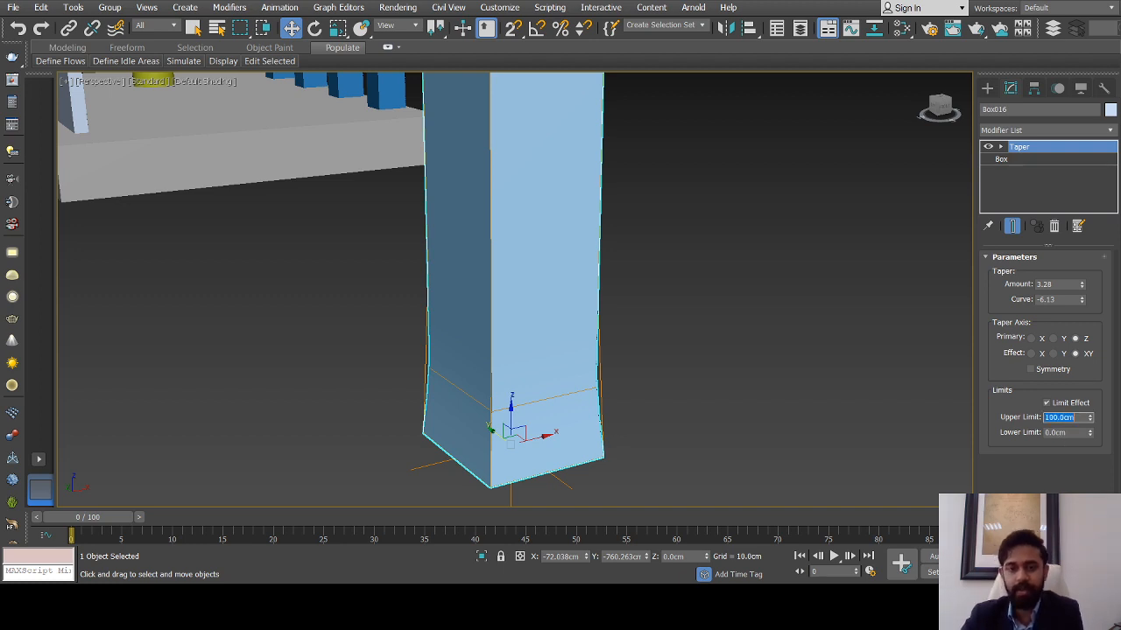
key(Return)
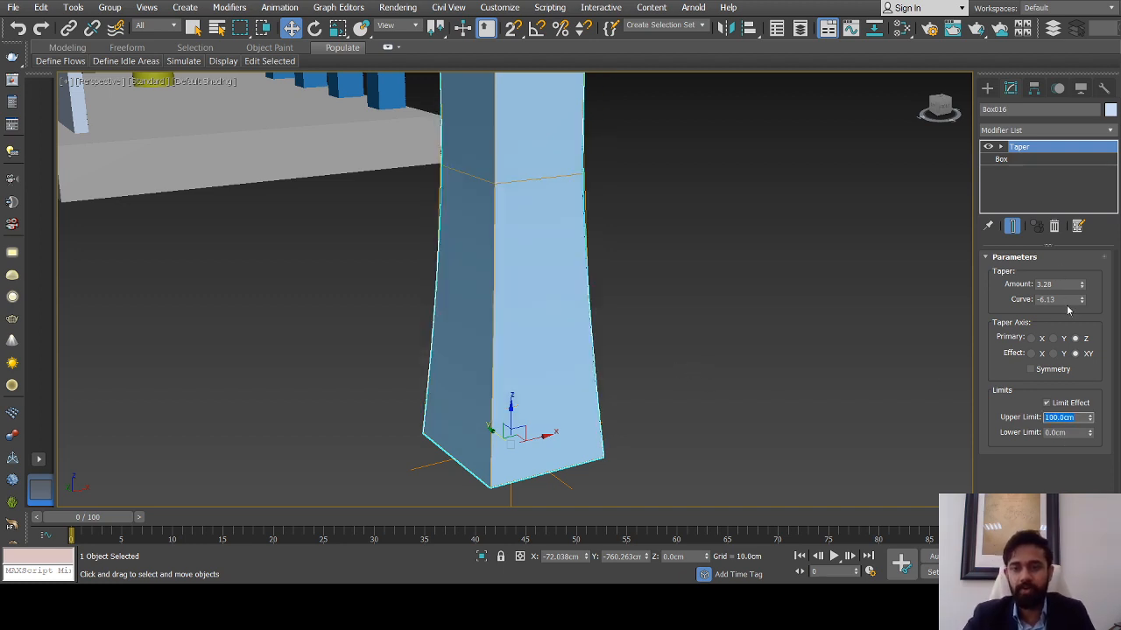
Set the taper's curve to 0 so the sides of the limited section run straight
drag(1069, 301, 972, 310)
text(0)
key(Return)
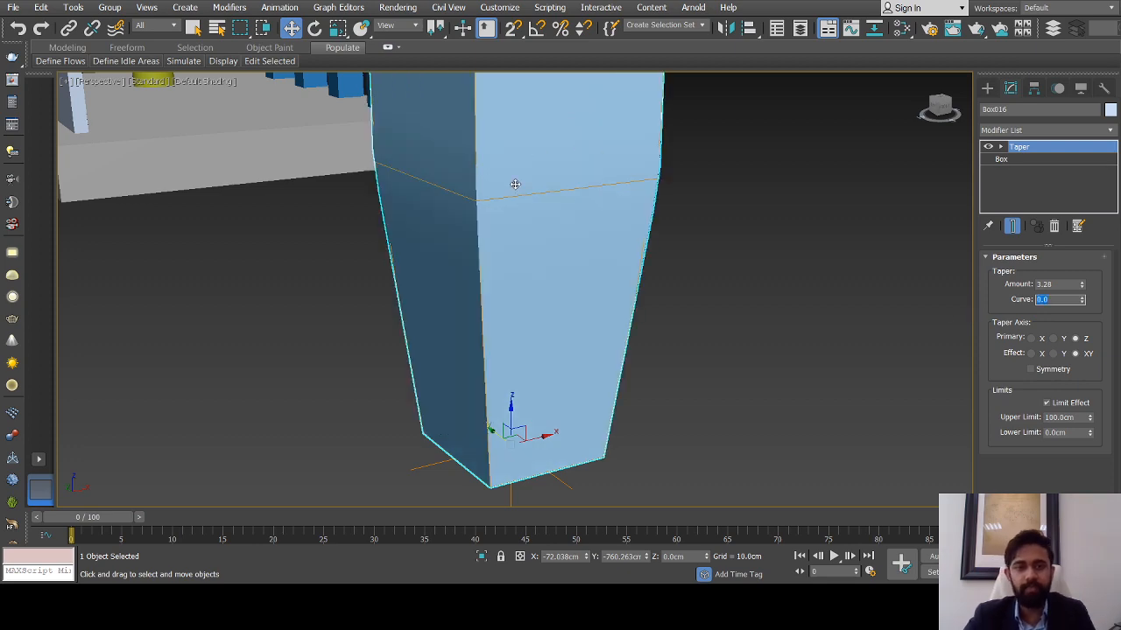
Examine the tapered lower section of the box from several angles and distances
scroll(528, 215, down, 7)
scroll(550, 248, up, 3)
middle_drag(550, 248, 598, 298)
scroll(562, 320, down, 2)
scroll(537, 324, up, 3)
alt+middle_drag(523, 303, 567, 324)
scroll(577, 317, down, 2)
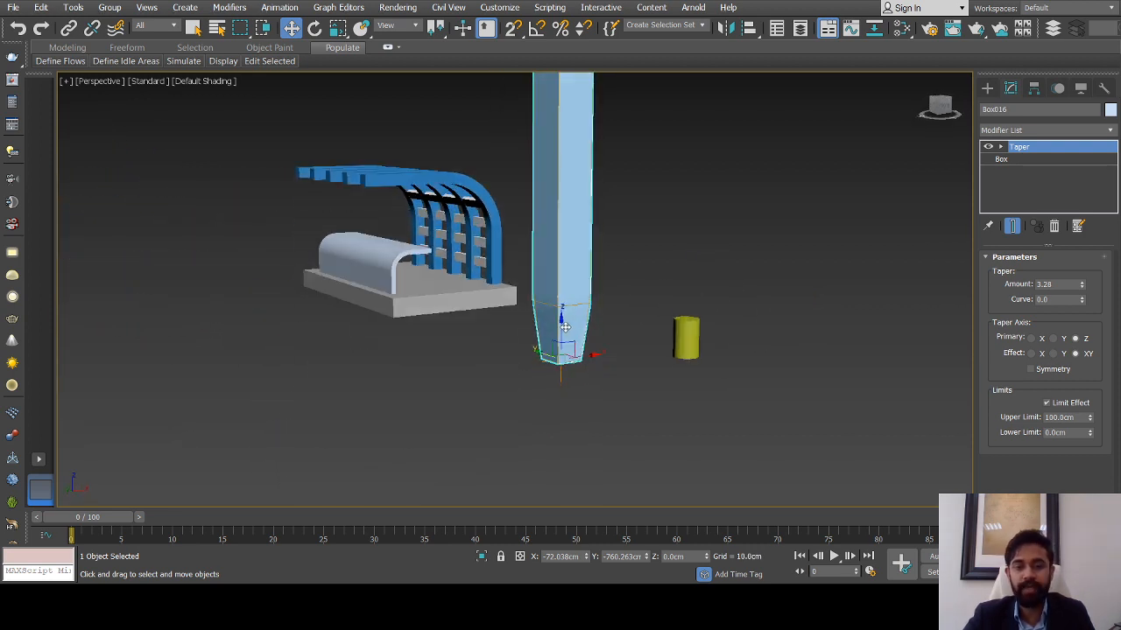
scroll(565, 327, down, 4)
scroll(565, 329, up, 4)
scroll(564, 328, down, 2)
alt+middle_drag(566, 329, 597, 335)
scroll(597, 336, up, 5)
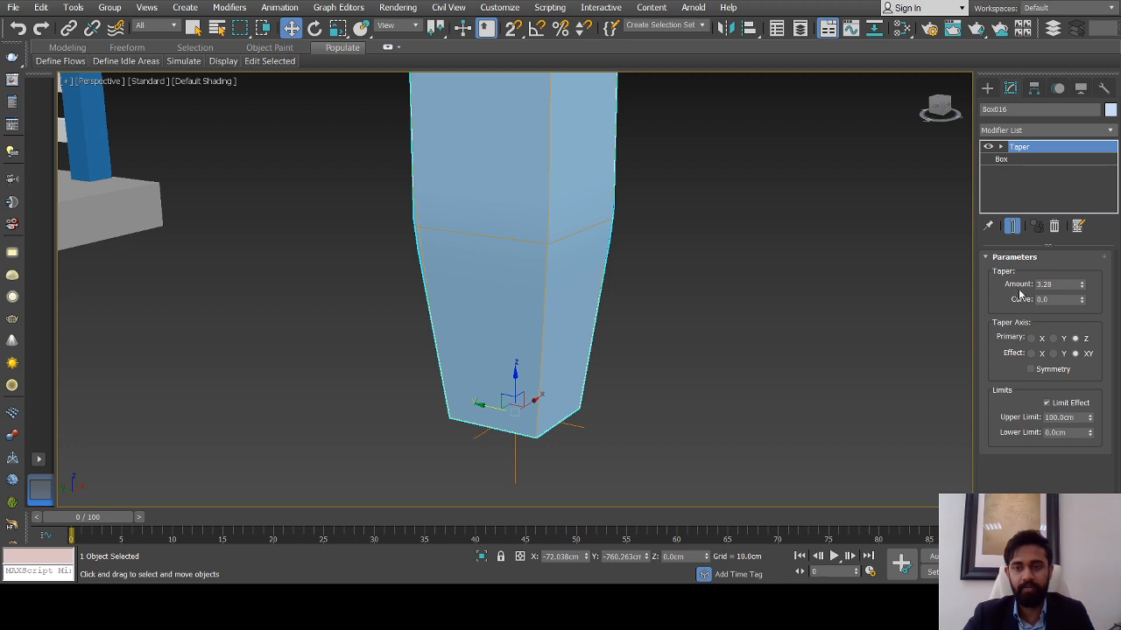
scroll(653, 325, down, 3)
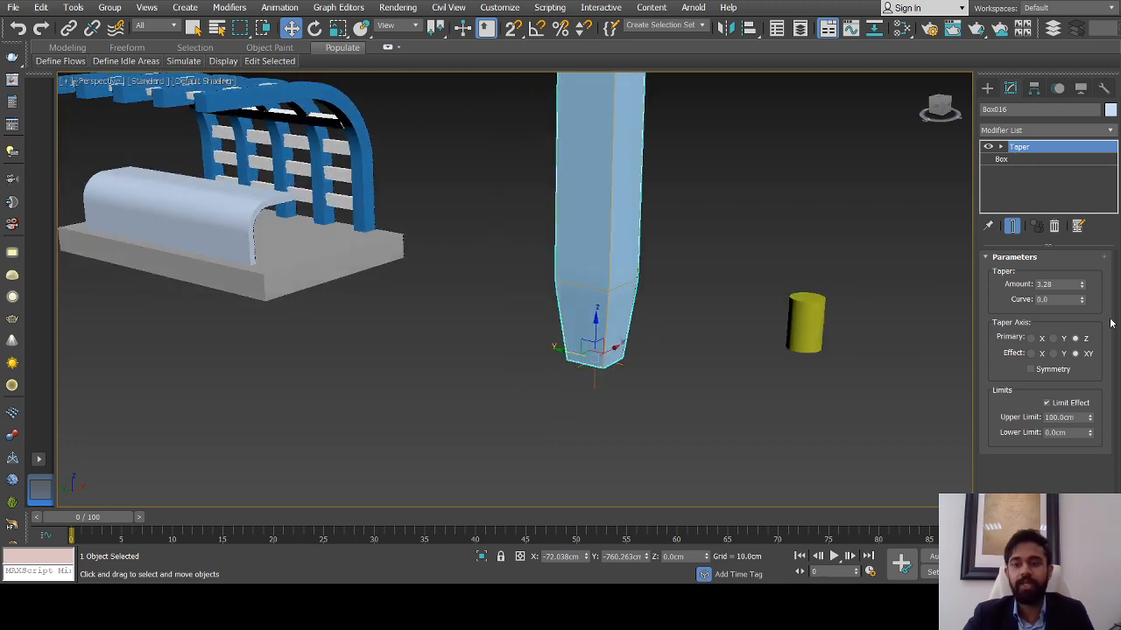
Raise the taper amount to 4.58 and check the box's lower section up close
drag(1082, 286, 1075, 210)
scroll(710, 294, down, 5)
mouse_move(710, 297)
alt+middle_down()
mouse_move(721, 292)
mouse_move(698, 299)
alt+middle_up()
scroll(681, 341, up, 2)
scroll(685, 312, up, 5)
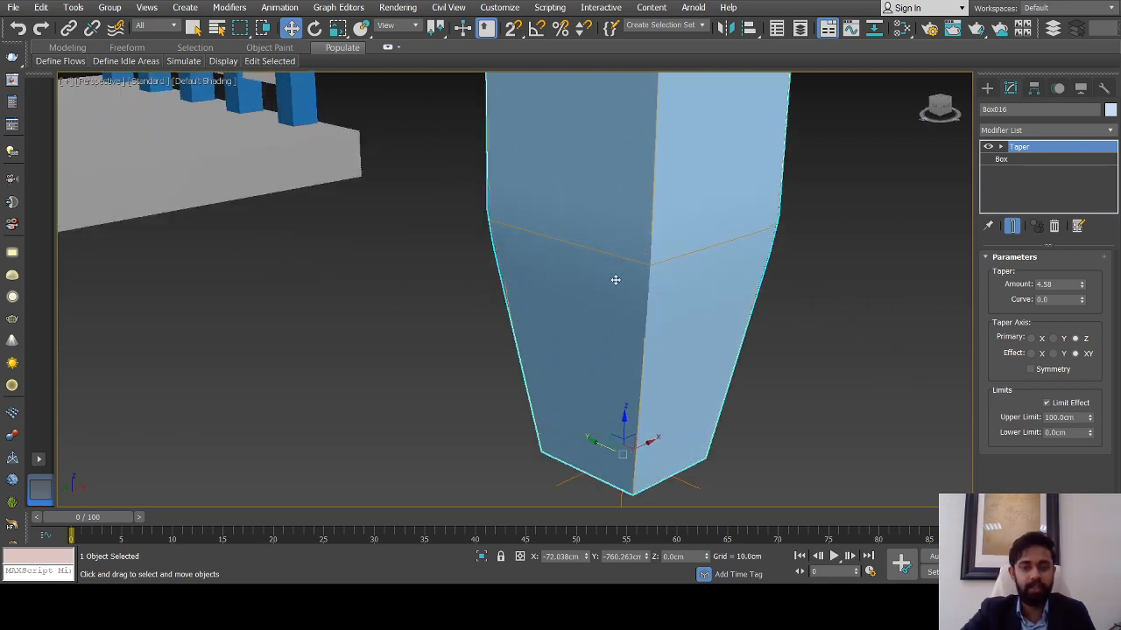
scroll(692, 385, down, 5)
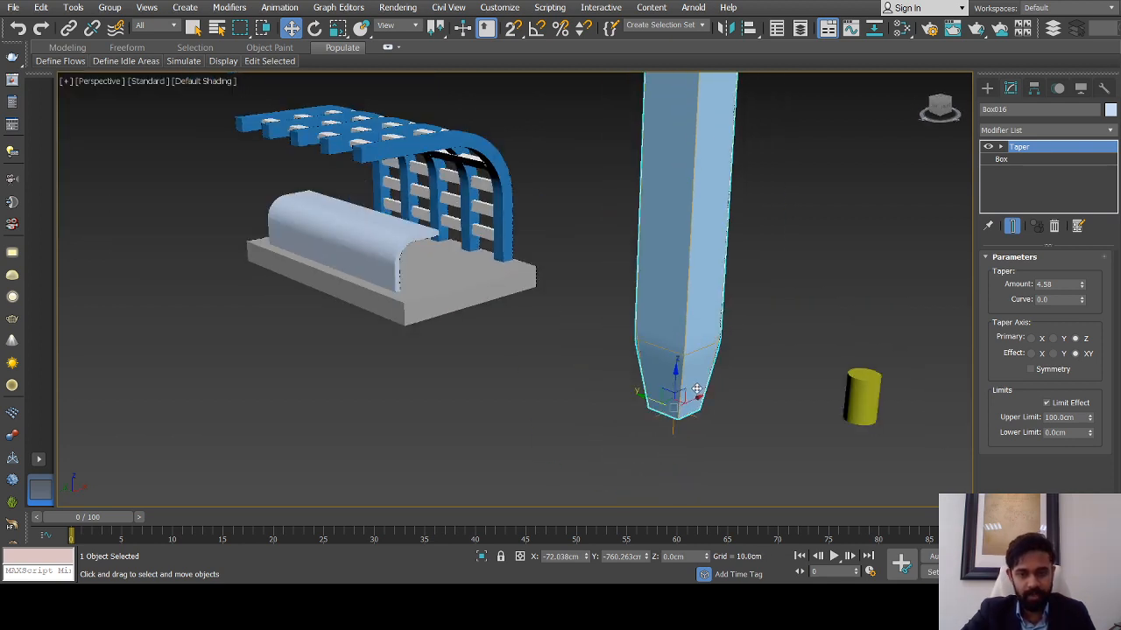
Delete the tapered box and draw a new one near the shelter, about 59 cm long, 123 cm wide and 600 cm high
key(Delete)
click(772, 382)
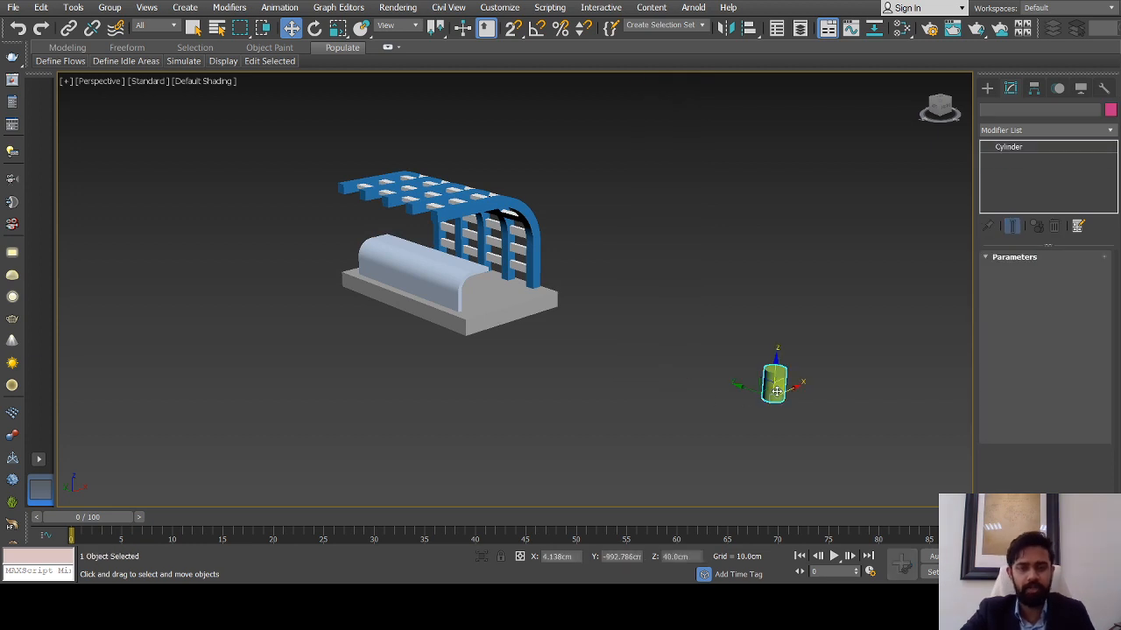
click(987, 88)
click(1014, 173)
drag(593, 379, 617, 385)
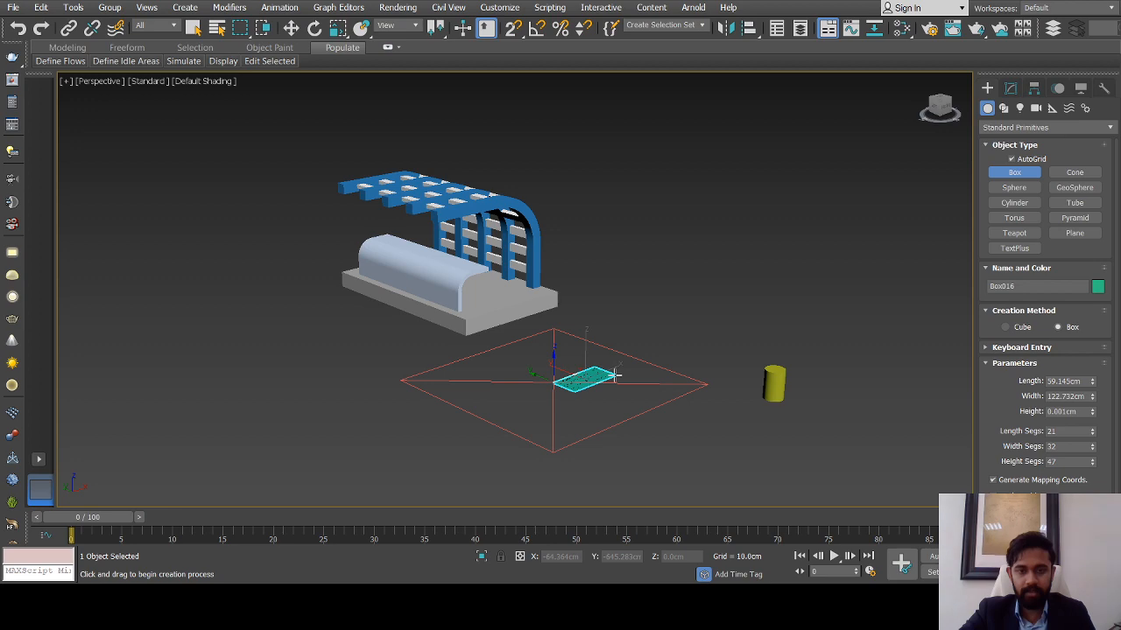
click(650, 95)
right_click(655, 109)
key(F3)
key(F3)
scroll(583, 327, up, 5)
key(F4)
key(F4)
scroll(613, 327, down, 4)
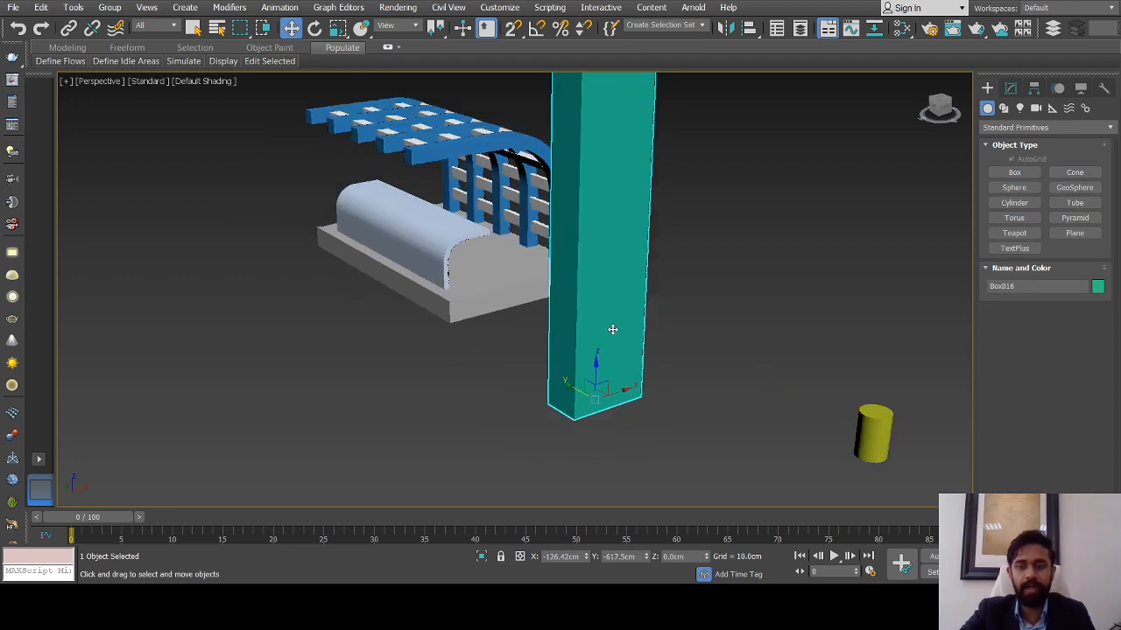
Apply a Bend modifier to the new box with an angle of 91 degrees about the Z axis
click(1010, 89)
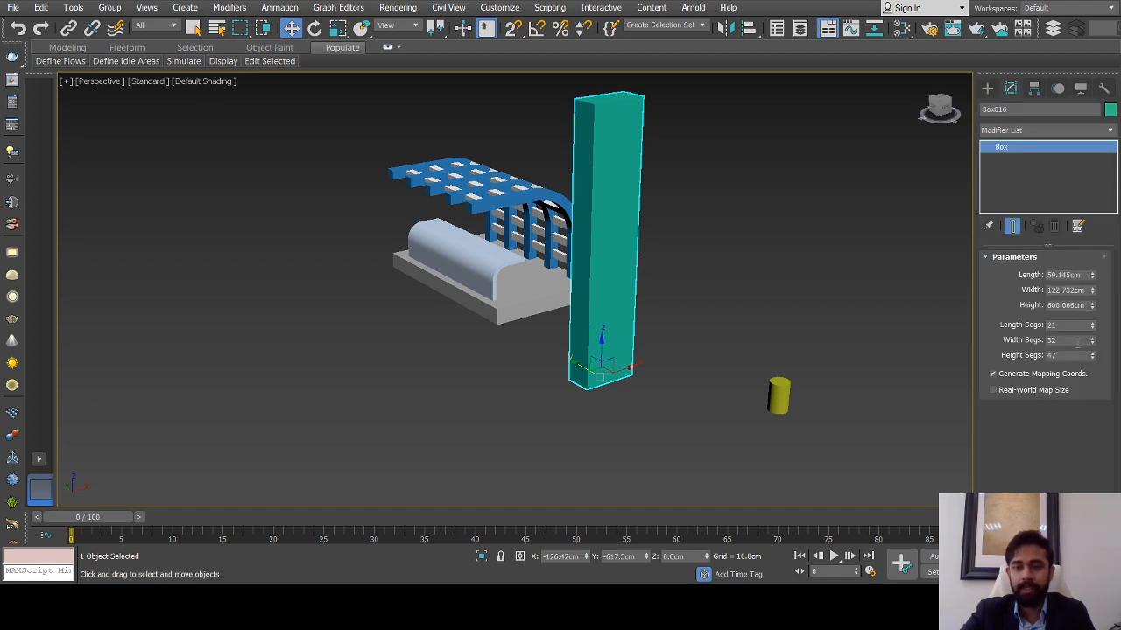
click(1108, 133)
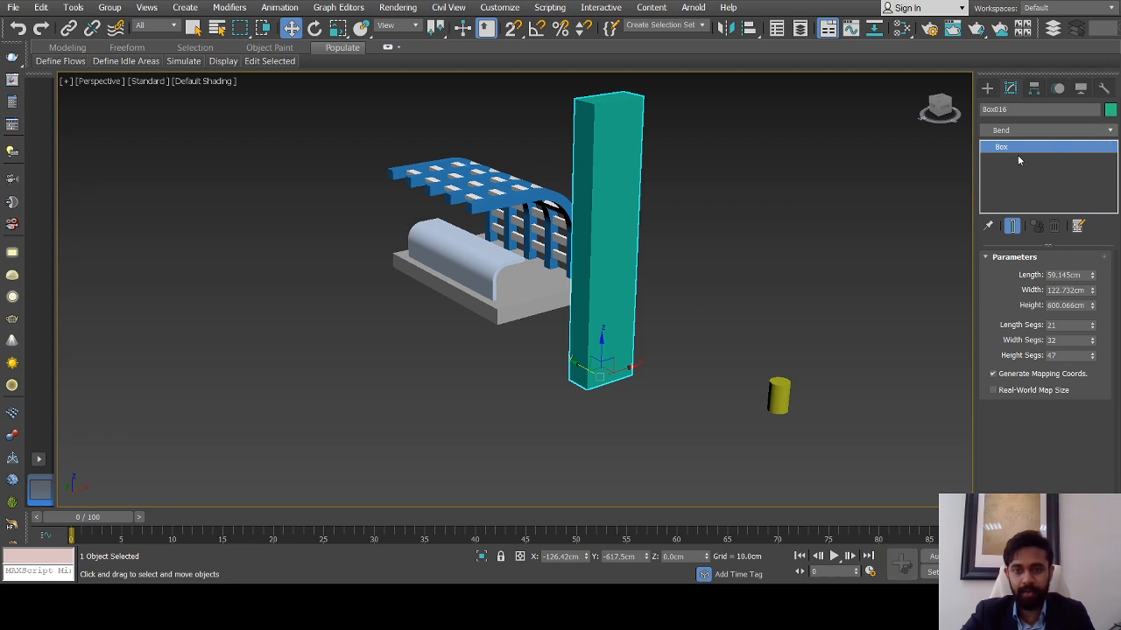
key(Return)
mouse_move(1084, 283)
mouse_down()
mouse_move(1082, 235)
mouse_move(1084, 283)
mouse_up()
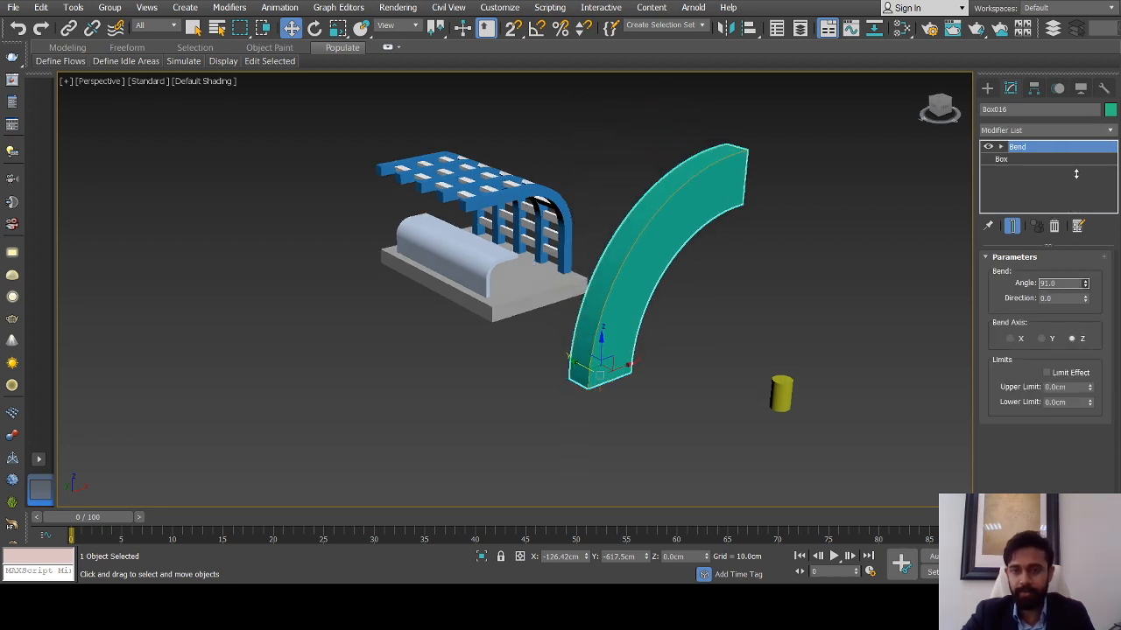
Limit the bend's effect on the box, trying an upper limit of 50 cm and settling on 200 cm
double_click(1078, 387)
text(5)
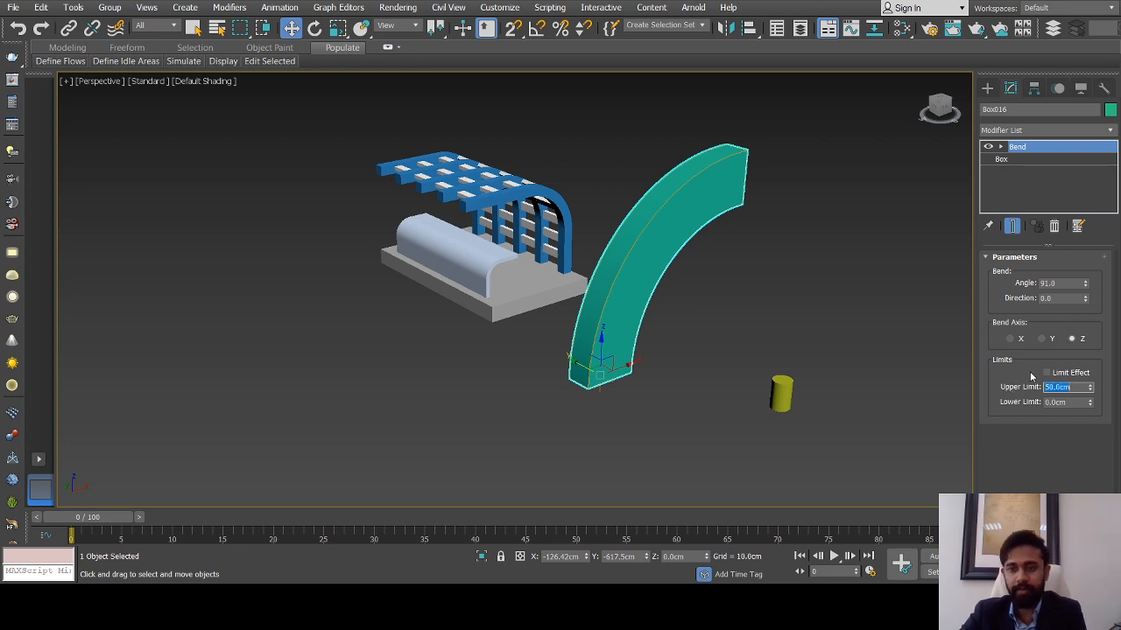
click(1049, 374)
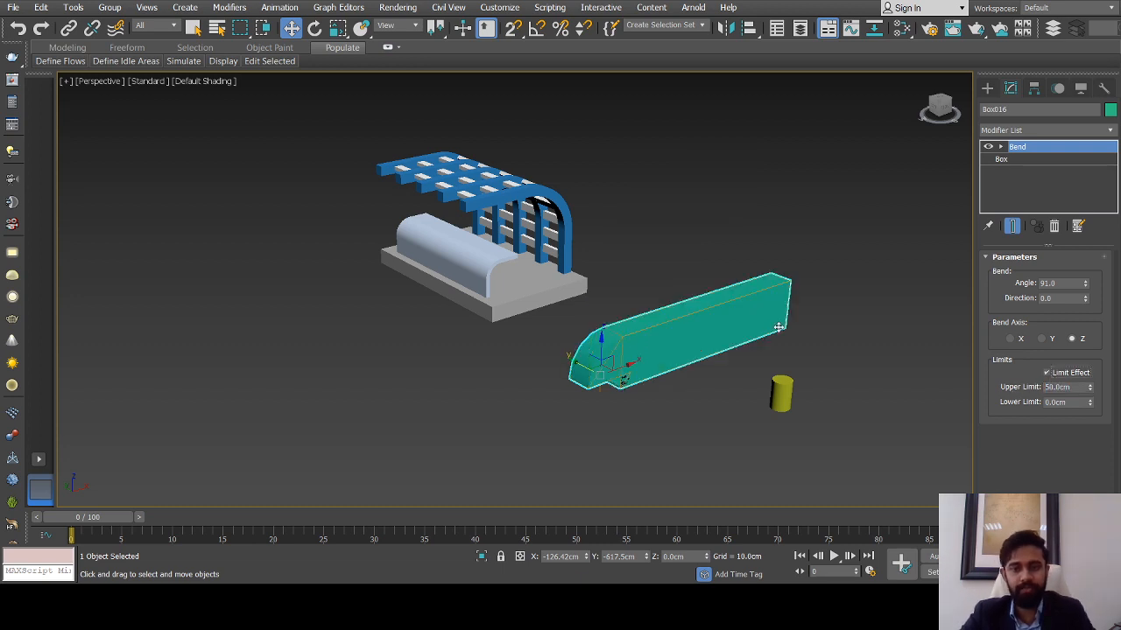
double_click(1063, 387)
text(2)
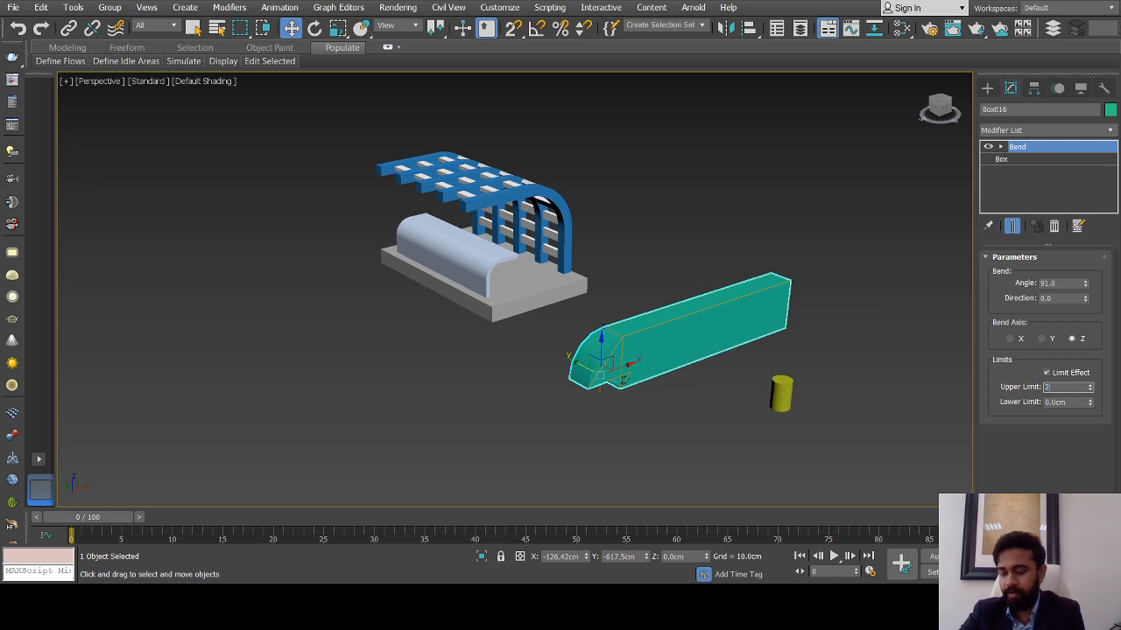
text(00)
key(Return)
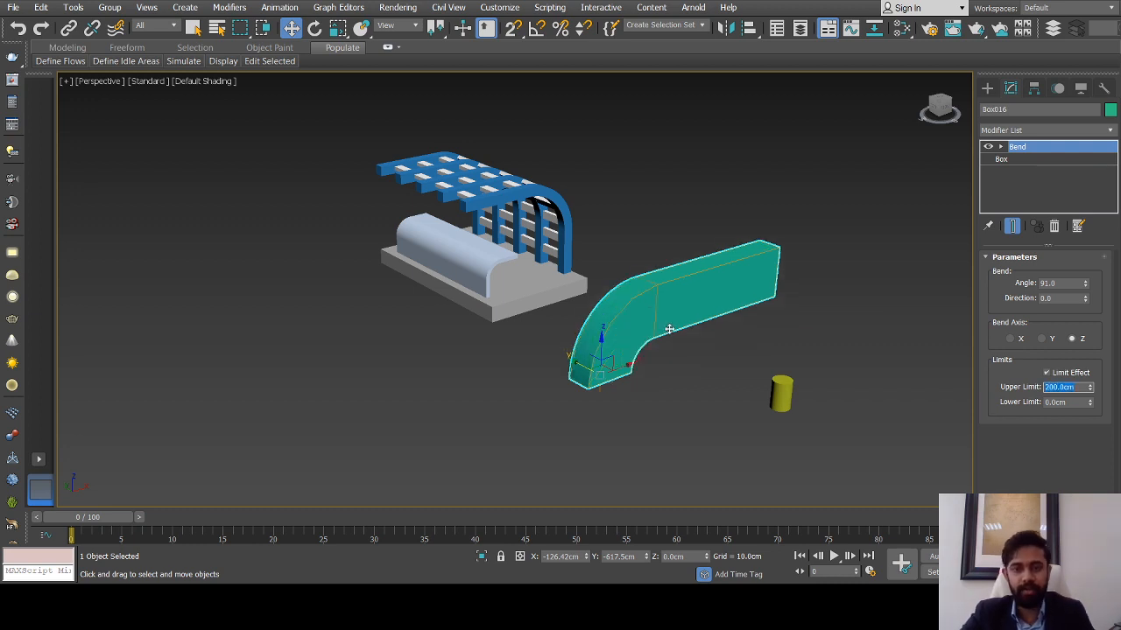
alt+middle_drag(668, 325, 631, 327)
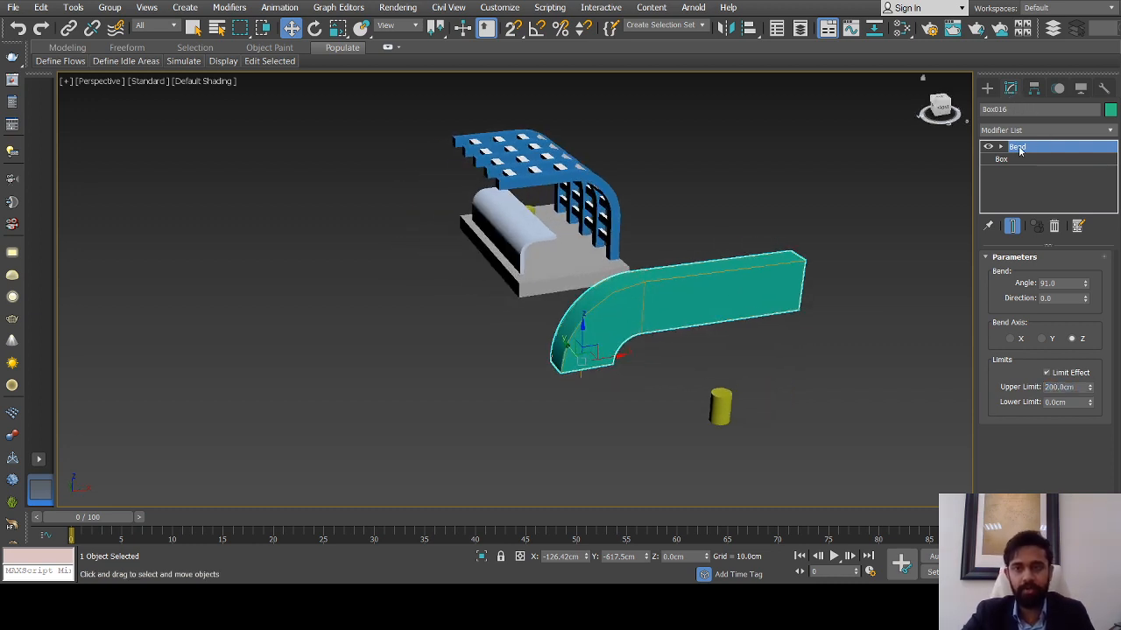
Raise the Bend modifier's gizmo on the new box to about 195 cm along the Z axis
click(1001, 148)
click(1024, 159)
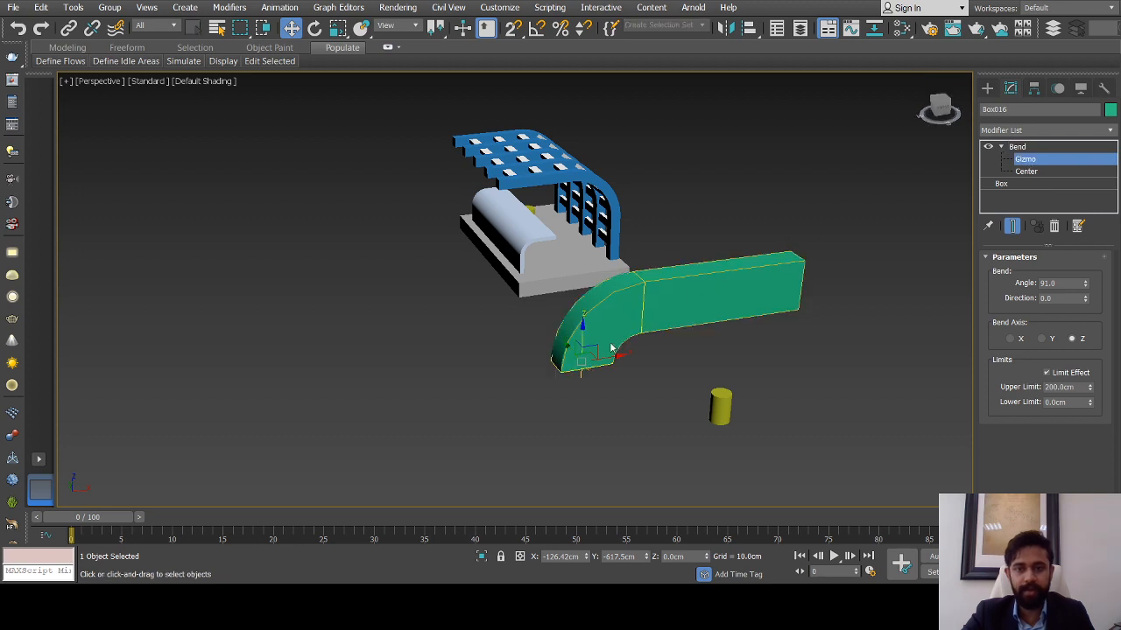
drag(584, 337, 645, 267)
alt+middle_drag(645, 267, 907, 321)
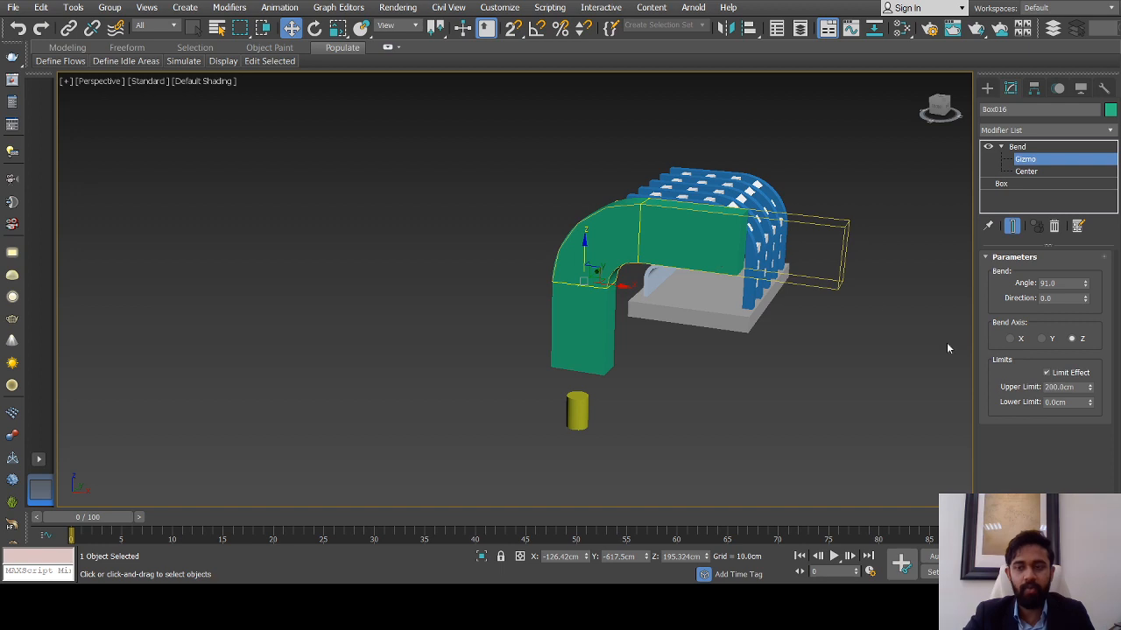
alt+middle_drag(653, 345, 669, 176)
alt+middle_drag(671, 242, 692, 245)
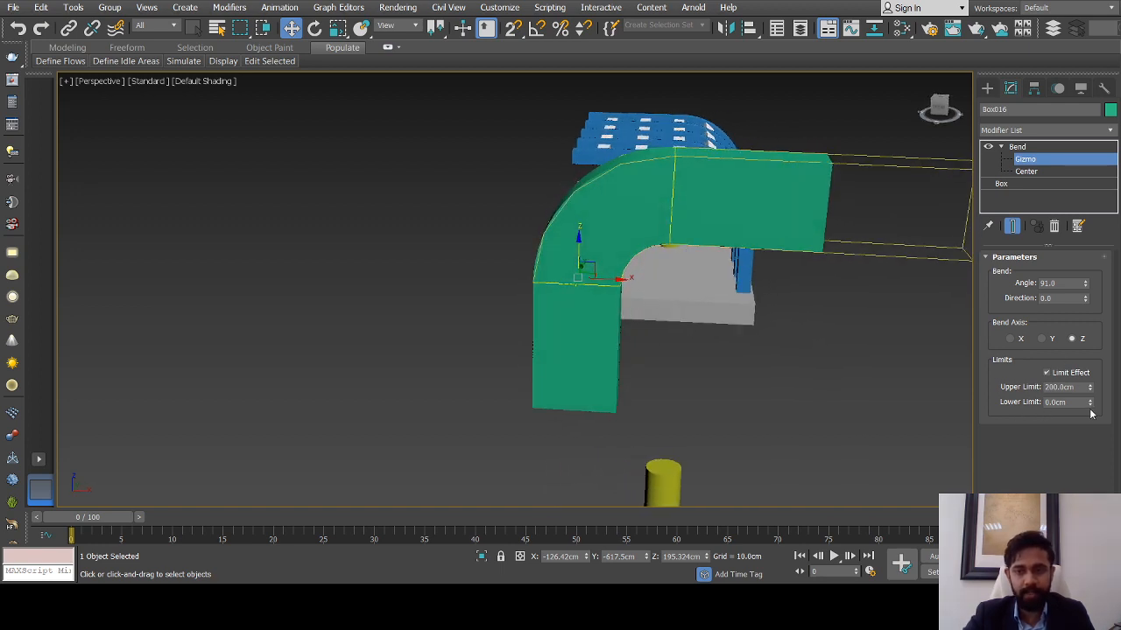
Lower the bend's lower limit to about -13.3 cm and inspect the area around the bend's start
drag(1090, 405, 118, 352)
scroll(578, 282, up, 4)
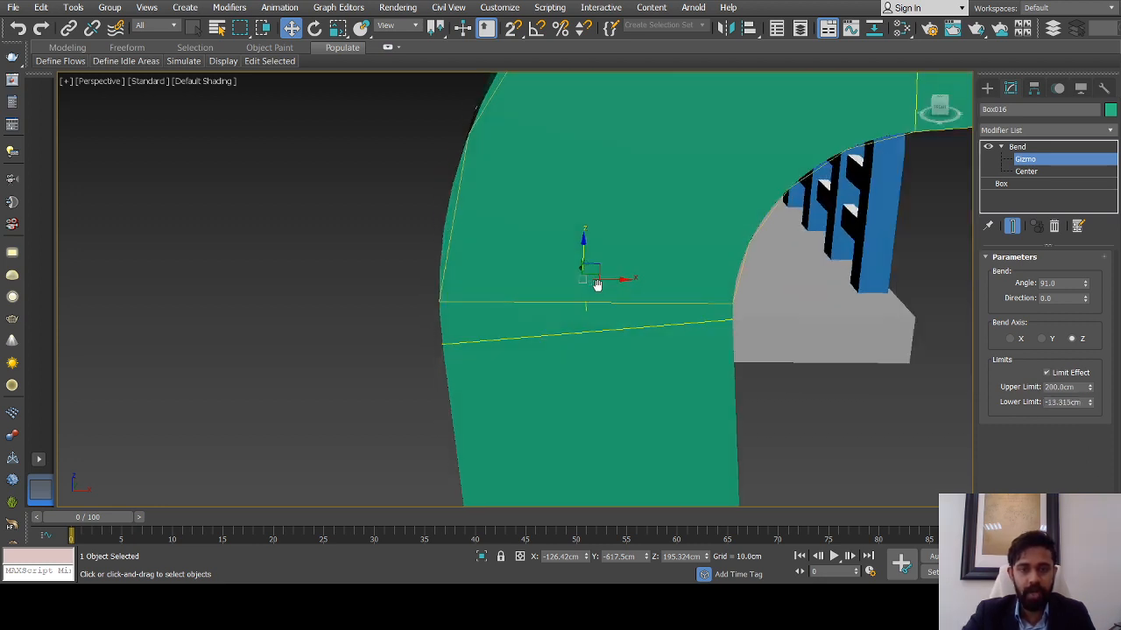
scroll(563, 243, down, 5)
scroll(563, 242, up, 2)
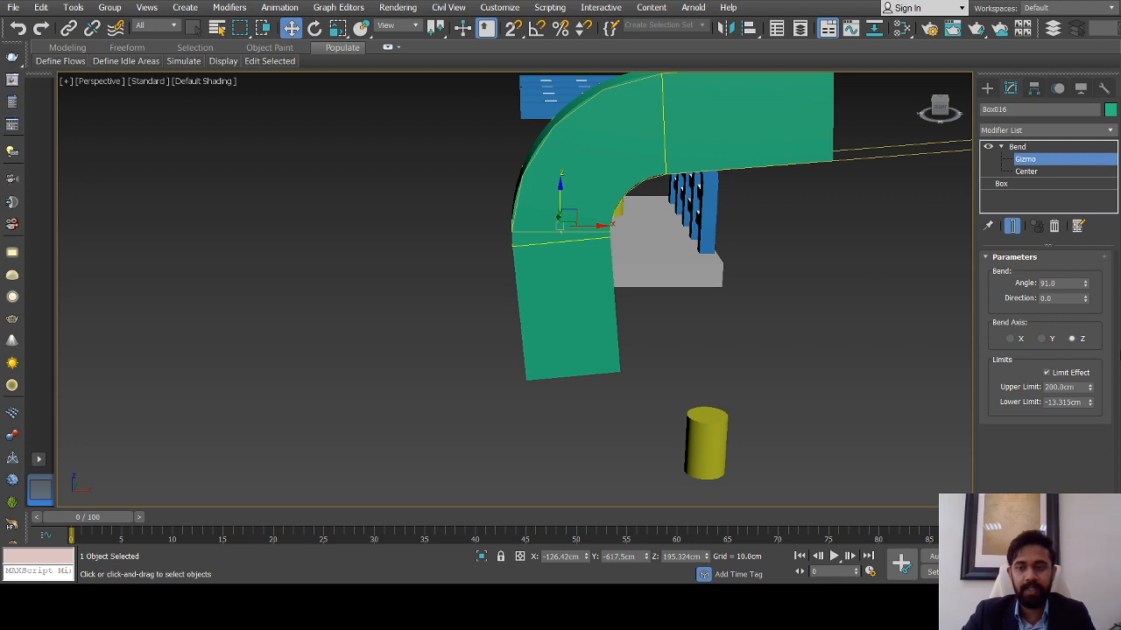
Set the bend's lower limit to -100 cm, and extend it further to -150 cm
double_click(1084, 403)
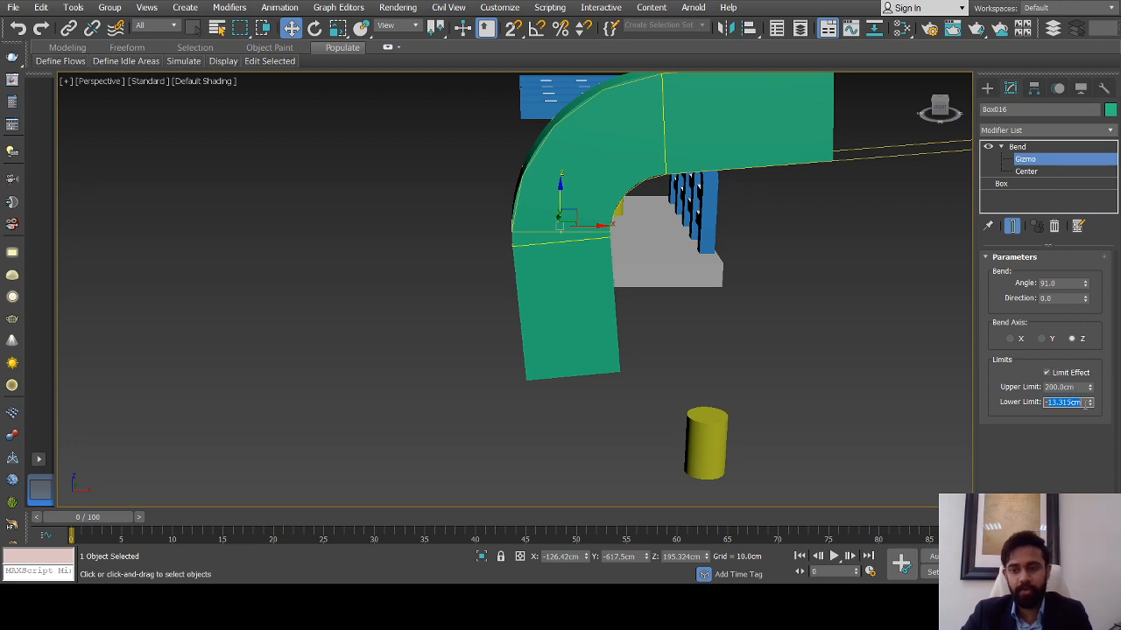
text(-1)
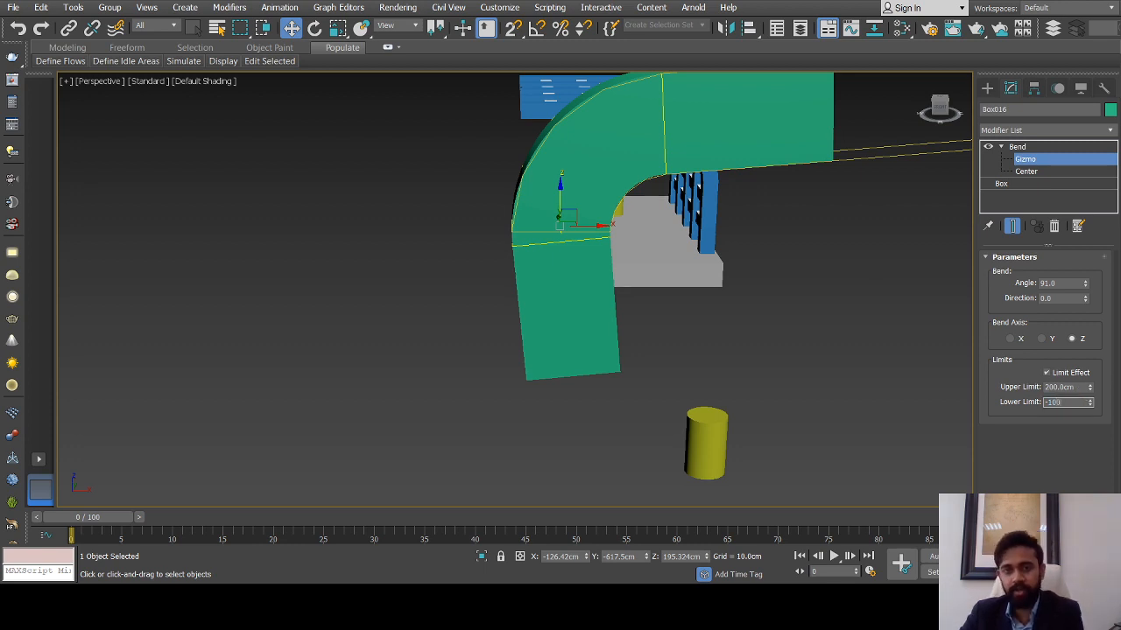
text(00)
key(Return)
scroll(627, 245, down, 3)
alt+middle_drag(633, 245, 600, 244)
scroll(600, 249, up, 4)
scroll(603, 310, down, 4)
alt+middle_drag(603, 310, 613, 310)
click(1081, 402)
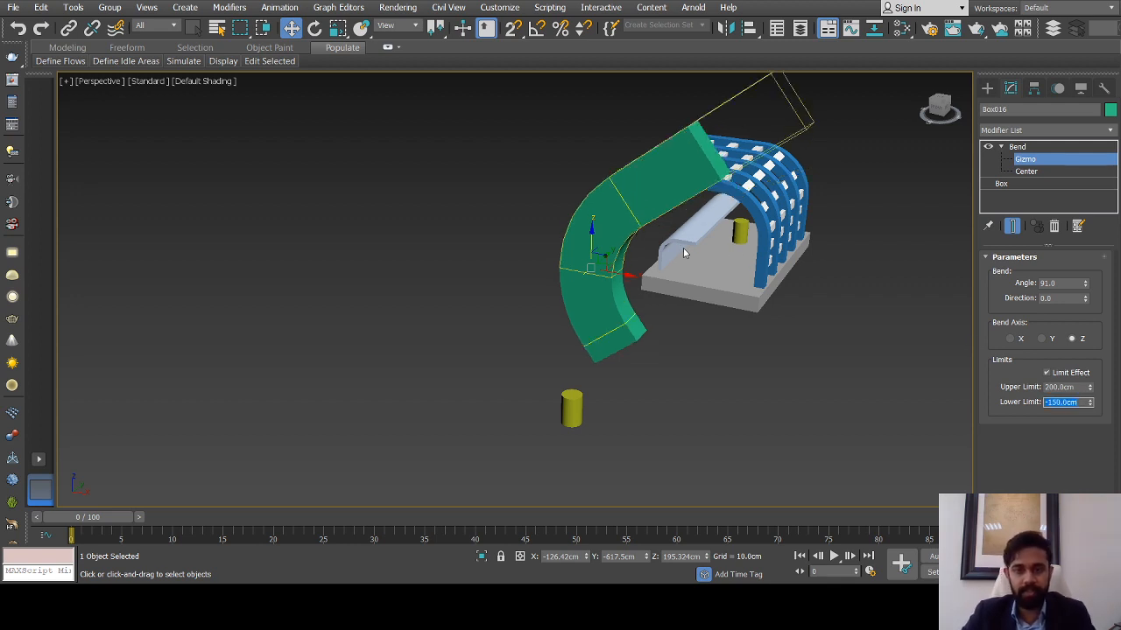
Move the Bend gizmo farther up the box, to about 255 cm along the Z axis
drag(594, 242, 592, 219)
alt+middle_drag(601, 219, 623, 217)
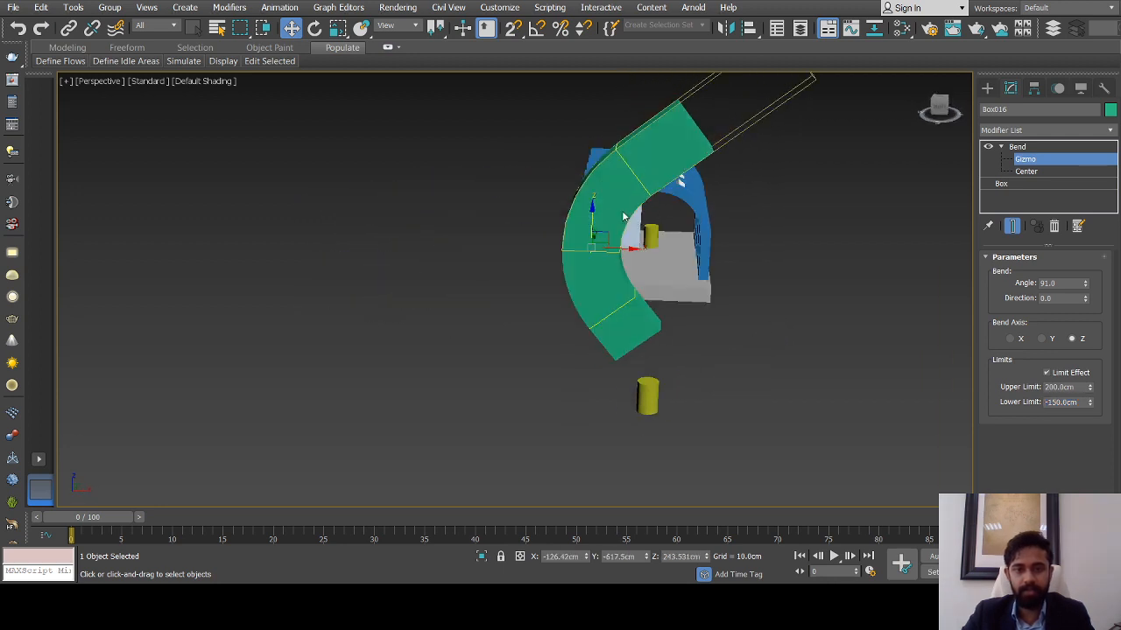
drag(594, 219, 594, 214)
alt+middle_drag(596, 219, 611, 226)
scroll(598, 250, up, 4)
scroll(598, 250, down, 5)
scroll(598, 250, up, 1)
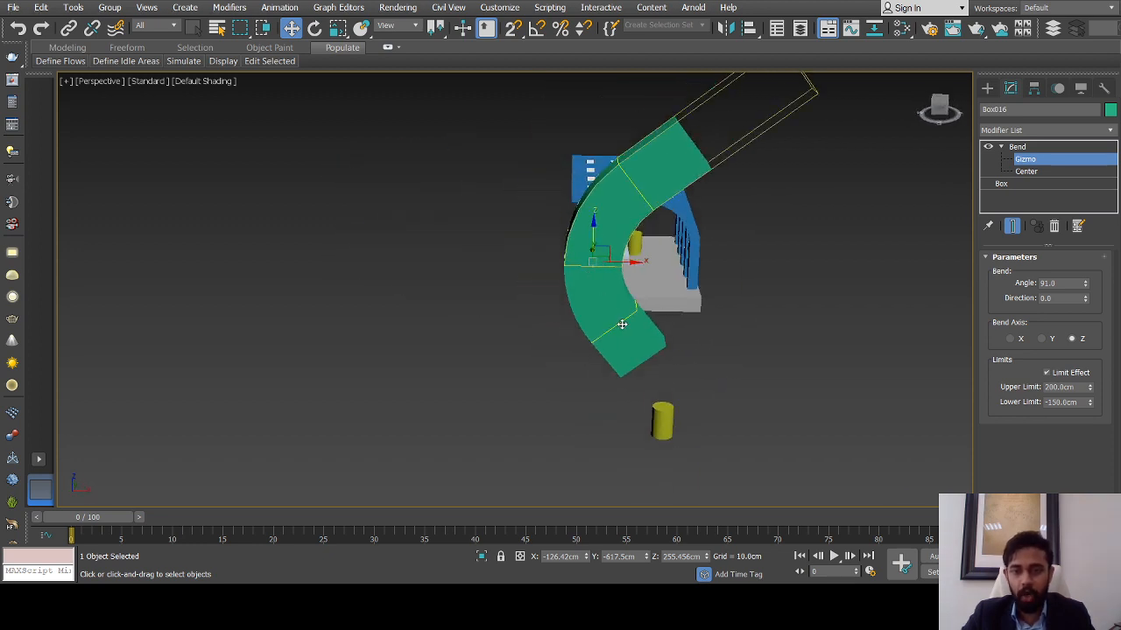
Reset the bend's lower limit to 0 cm so only the part above the gizmo bends
alt+middle_drag(632, 333, 578, 218)
scroll(613, 257, up, 5)
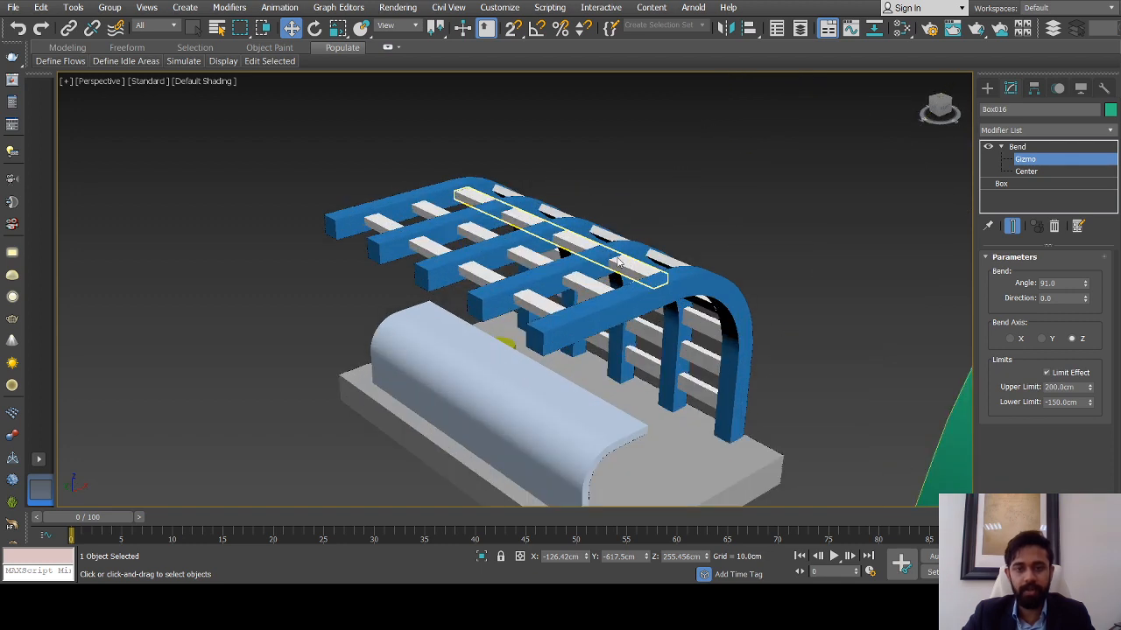
scroll(683, 307, down, 6)
middle_drag(700, 293, 675, 280)
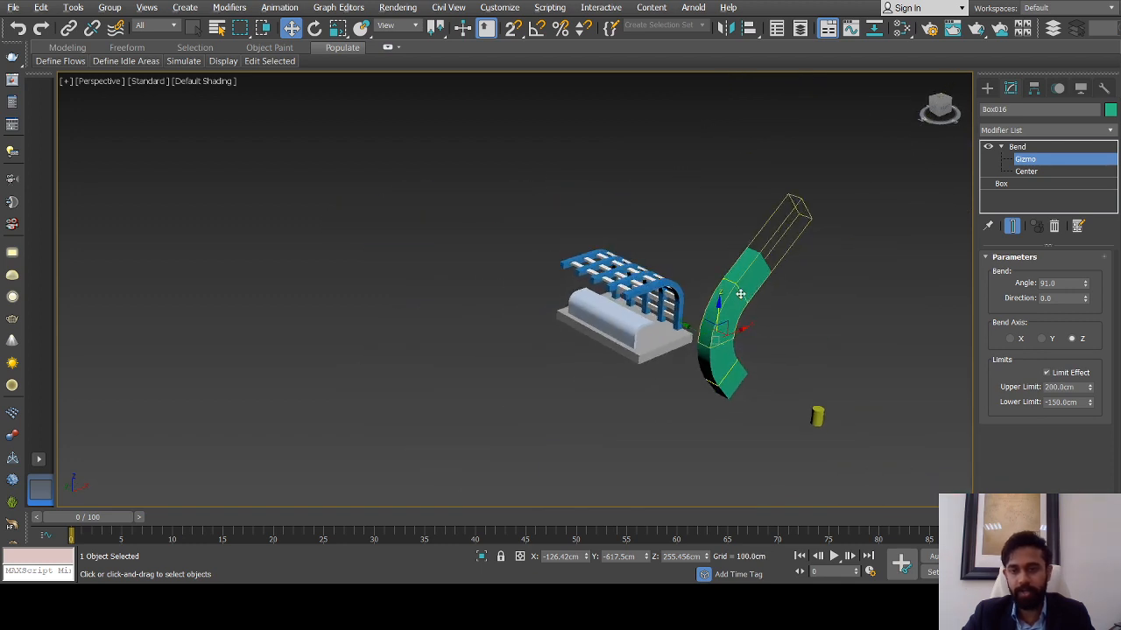
alt+middle_drag(742, 292, 738, 334)
scroll(738, 335, up, 3)
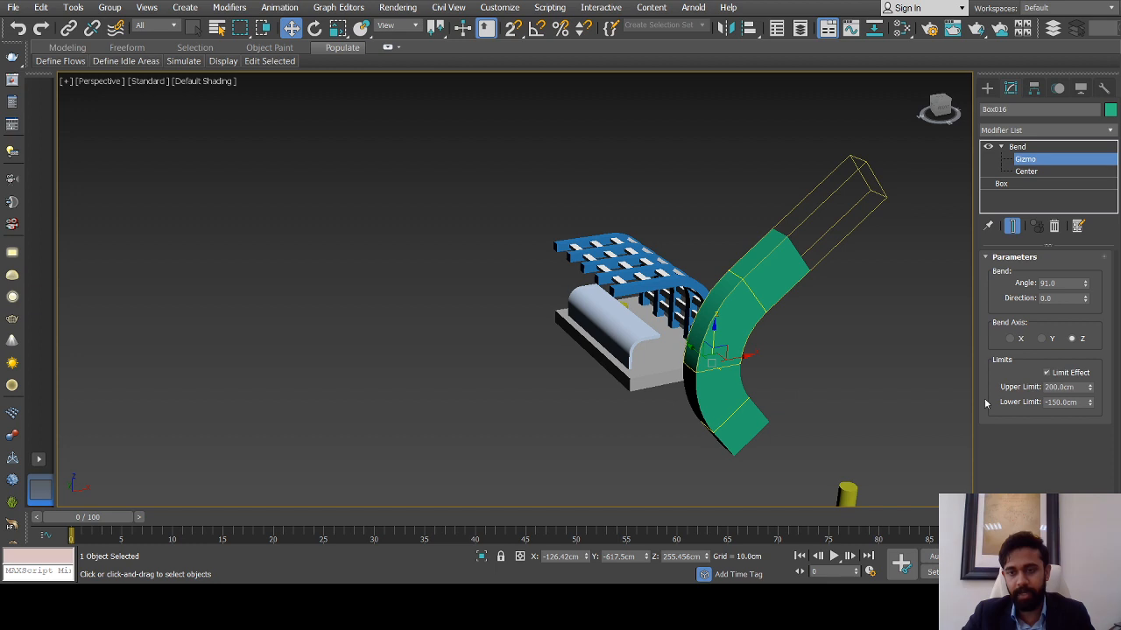
drag(1080, 401, 1008, 415)
text(0)
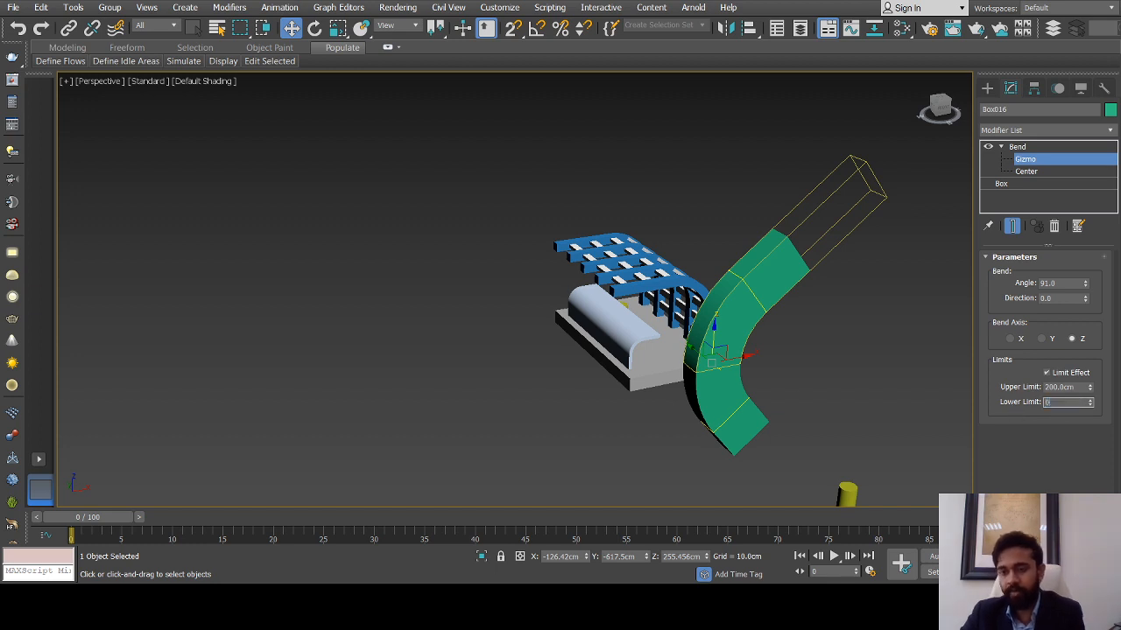
key(Return)
scroll(728, 345, up, 2)
scroll(729, 345, down, 4)
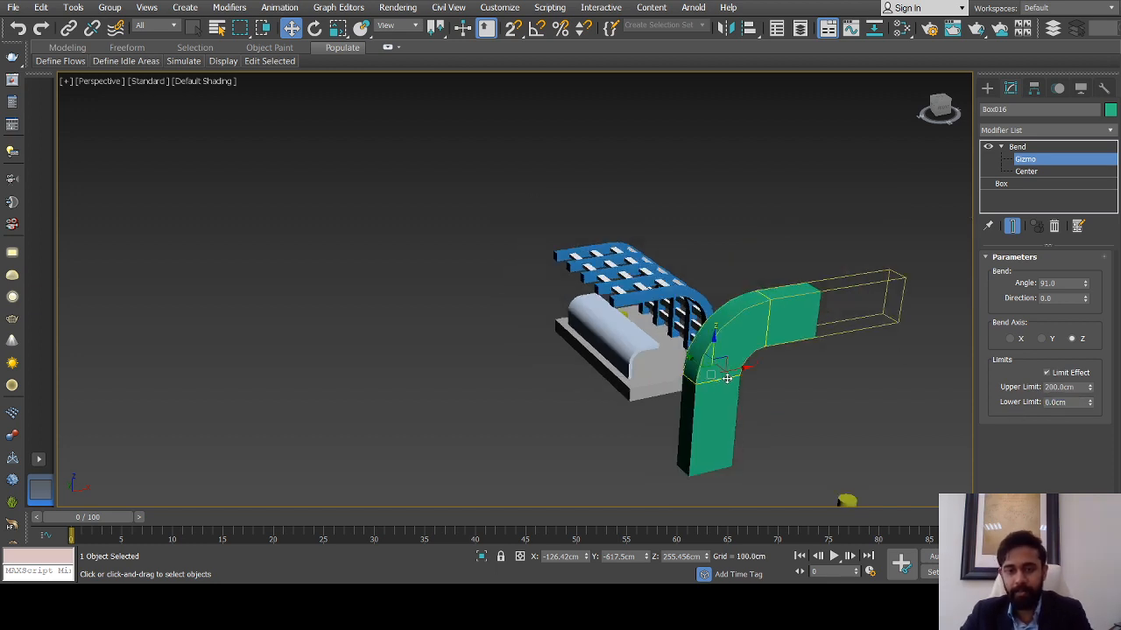
scroll(711, 320, up, 2)
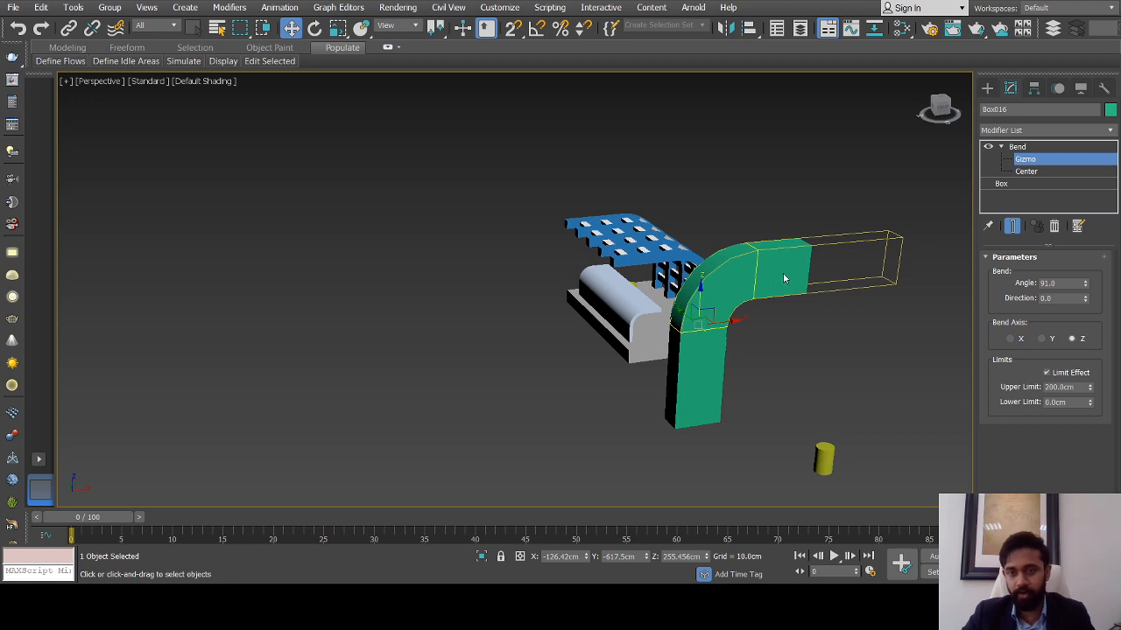
scroll(718, 341, down, 1)
scroll(717, 347, up, 1)
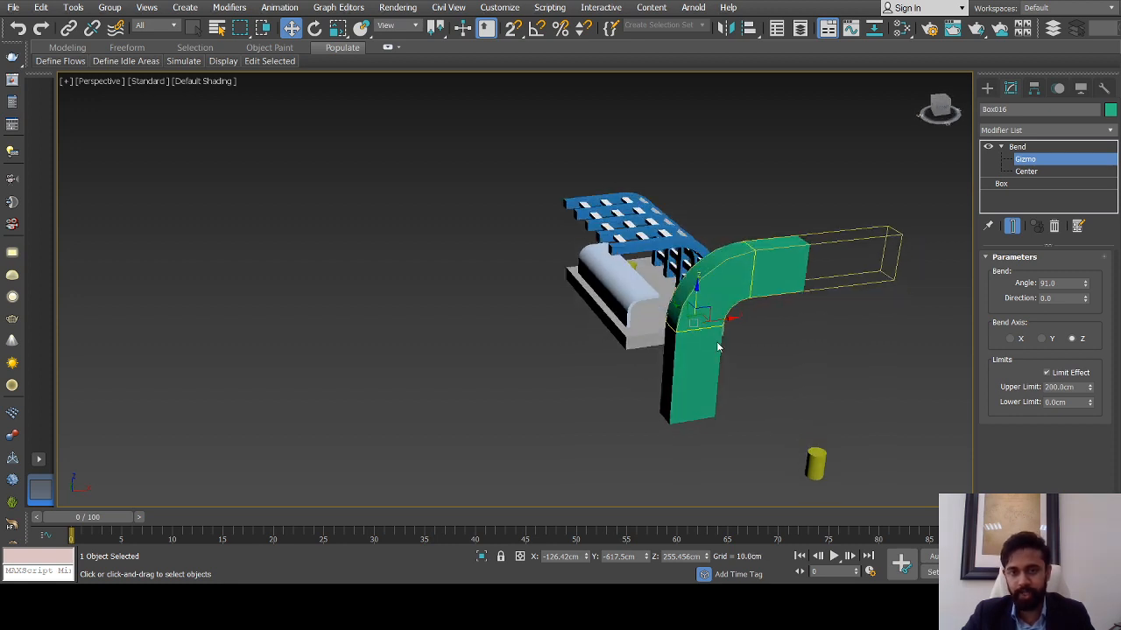
scroll(717, 347, down, 1)
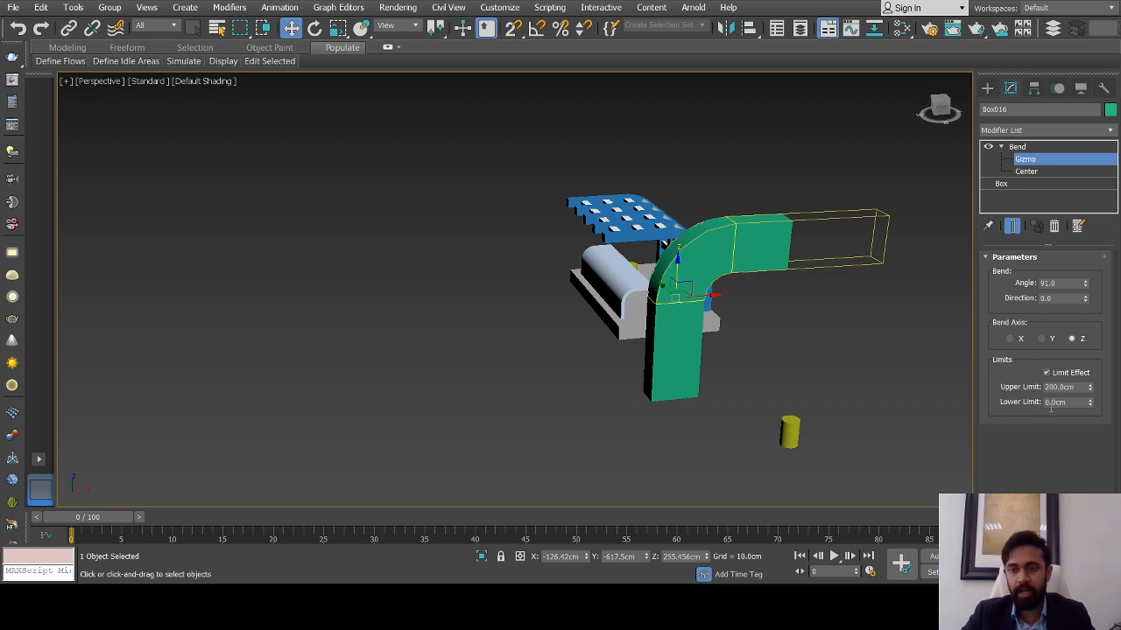
Set the lower limit of the box's bend to -120 cm
alt+middle_drag(613, 355, 805, 359)
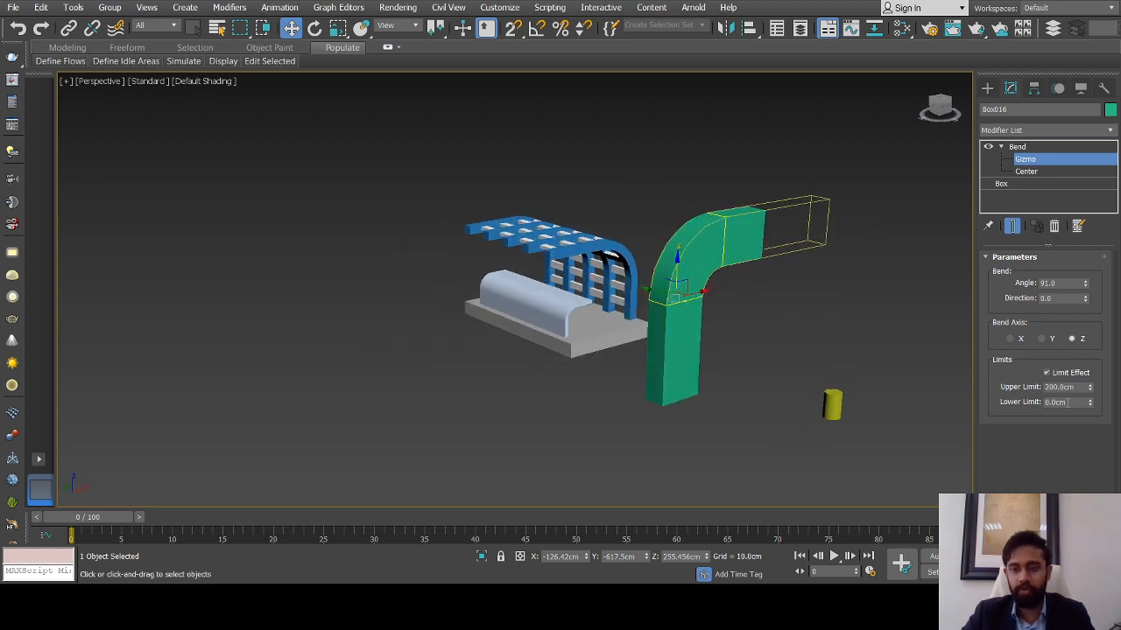
drag(1073, 404, 1042, 408)
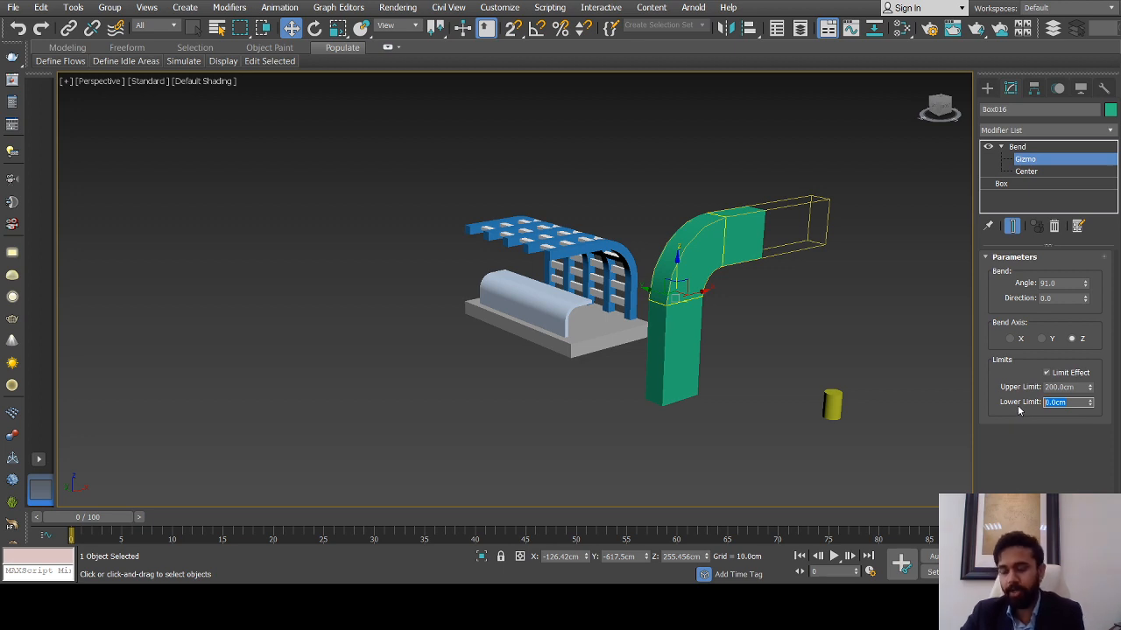
text(12)
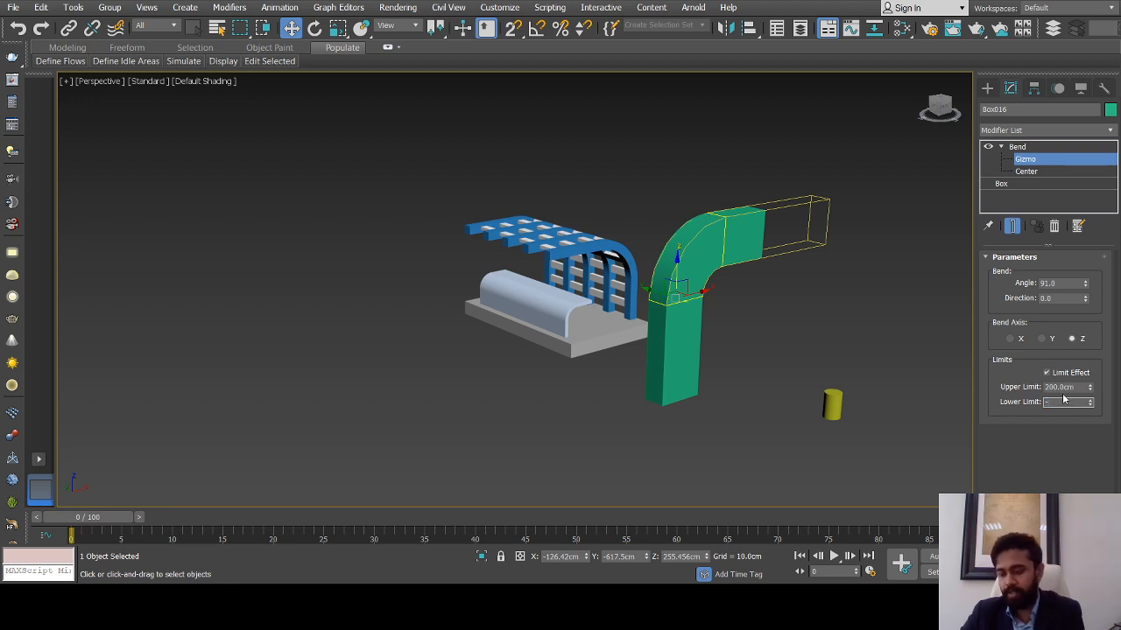
text(0)
key(Return)
mouse_move(703, 272)
alt+middle_down()
mouse_move(676, 262)
mouse_move(691, 289)
alt+middle_up()
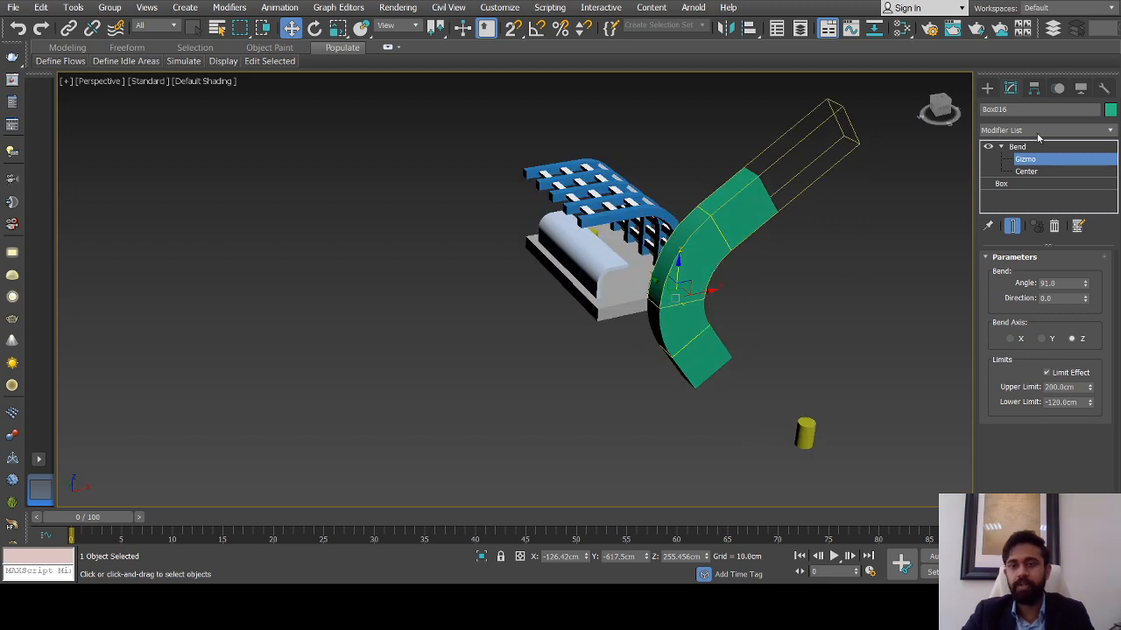
Leave gizmo editing and delete the bent sample box beside the shelter
click(986, 89)
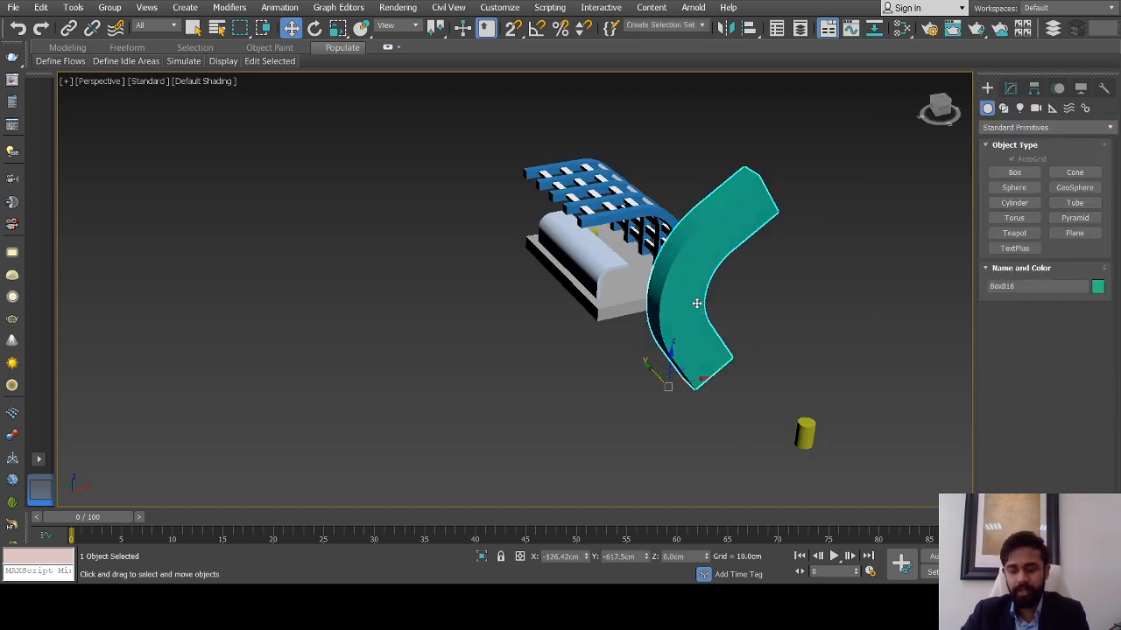
key(Delete)
scroll(615, 230, up, 6)
scroll(491, 175, down, 6)
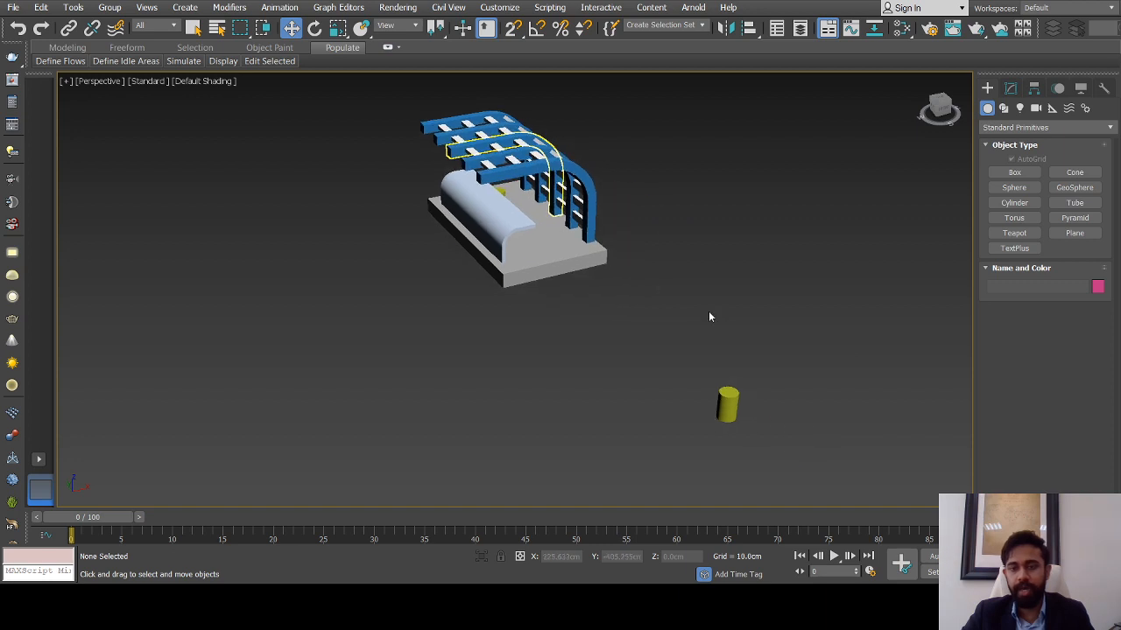
Apply a Taper modifier to the standalone cylinder outside the shelter and try out an amount of 0.66
click(726, 405)
mouse_move(727, 406)
alt+middle_down()
mouse_move(728, 370)
mouse_move(730, 403)
alt+middle_up()
scroll(730, 408, up, 5)
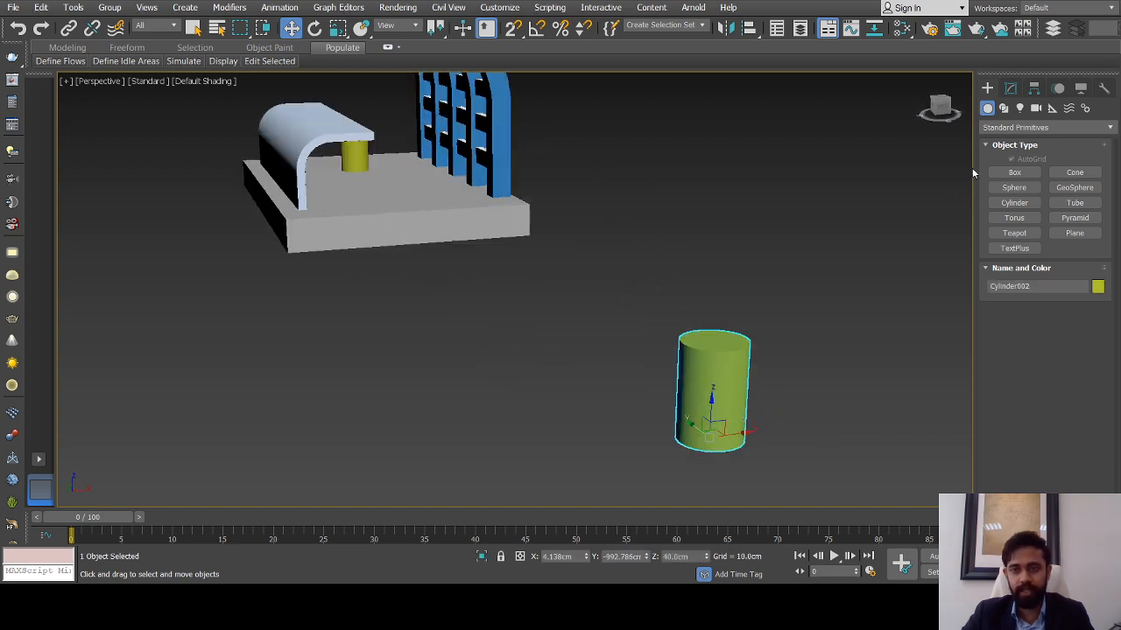
click(1010, 88)
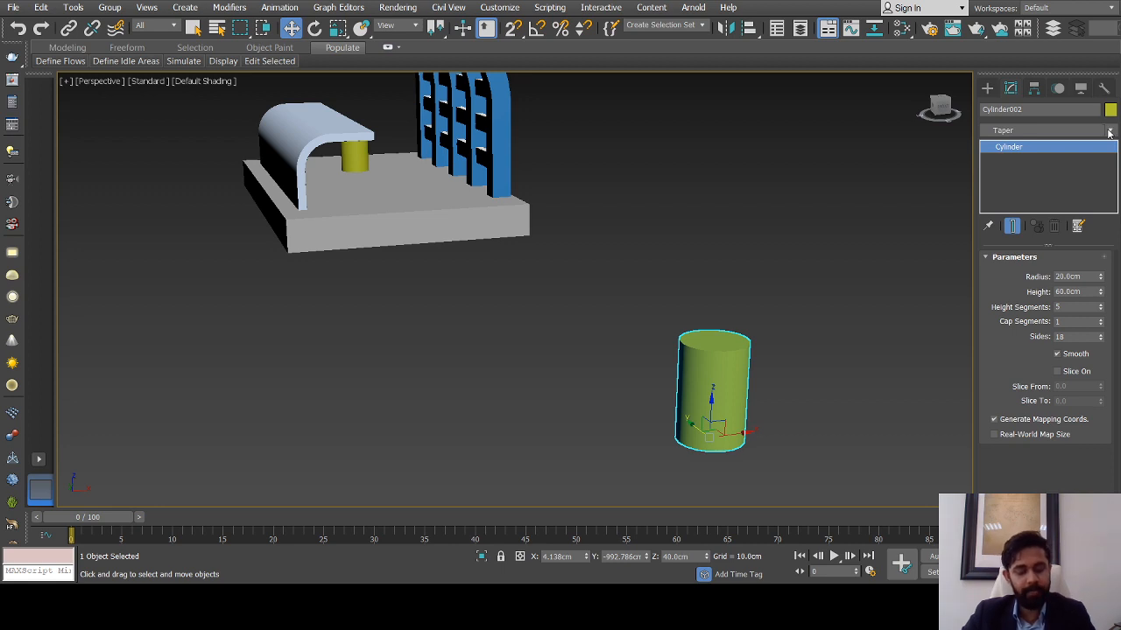
scroll(794, 376, down, 3)
alt+middle_drag(789, 376, 780, 362)
drag(1082, 287, 1077, 244)
alt+middle_drag(836, 377, 726, 383)
scroll(743, 384, up, 3)
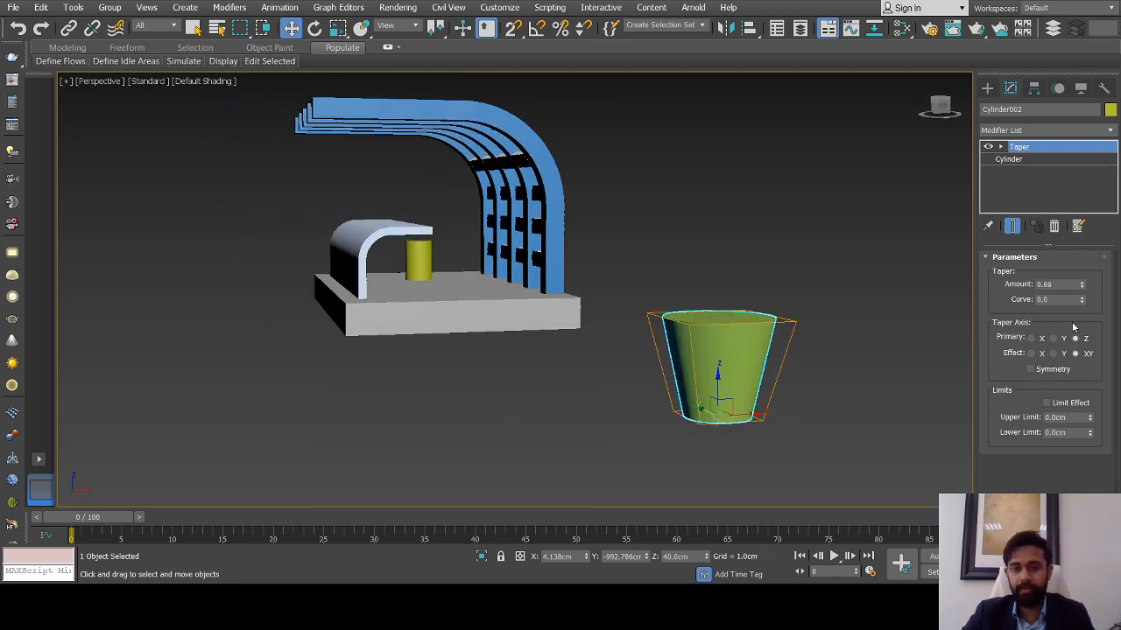
drag(1082, 328, 1081, 424)
alt+middle_drag(718, 368, 753, 377)
Delete the standalone cylinder outside the shelter
scroll(755, 377, down, 5)
key(Delete)
middle_drag(393, 334, 131, 319)
alt+middle_drag(131, 320, 659, 271)
scroll(498, 226, up, 2)
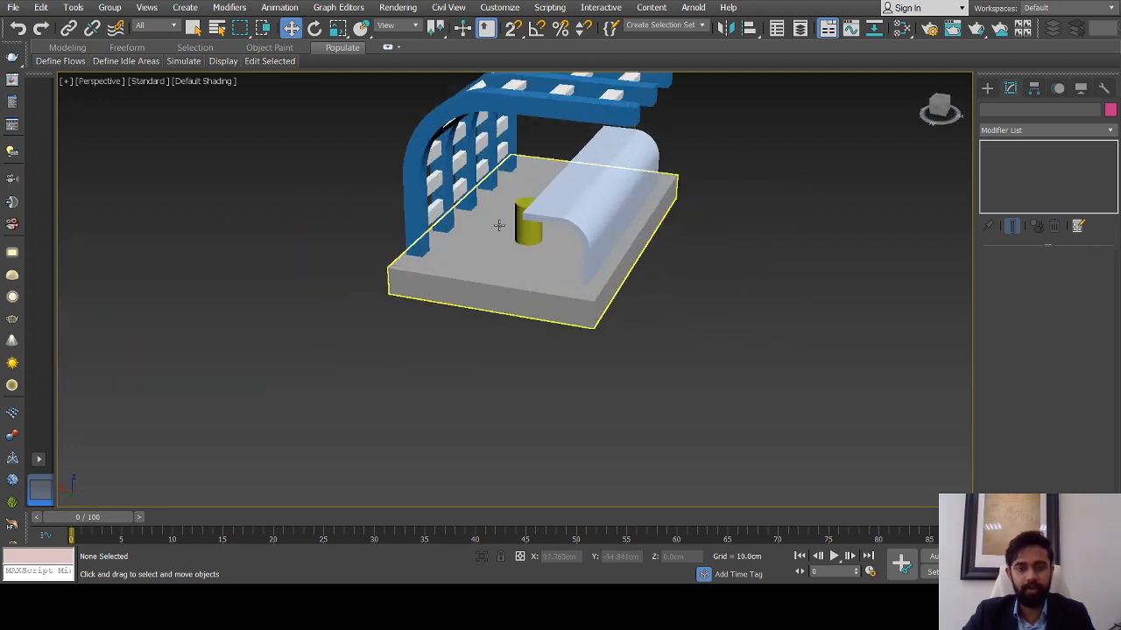
Set the height of the cylindrical seat on the shelter's platform to 80 cm
scroll(498, 226, up, 3)
click(538, 238)
alt+middle_drag(538, 238, 570, 220)
middle_drag(691, 237, 711, 316)
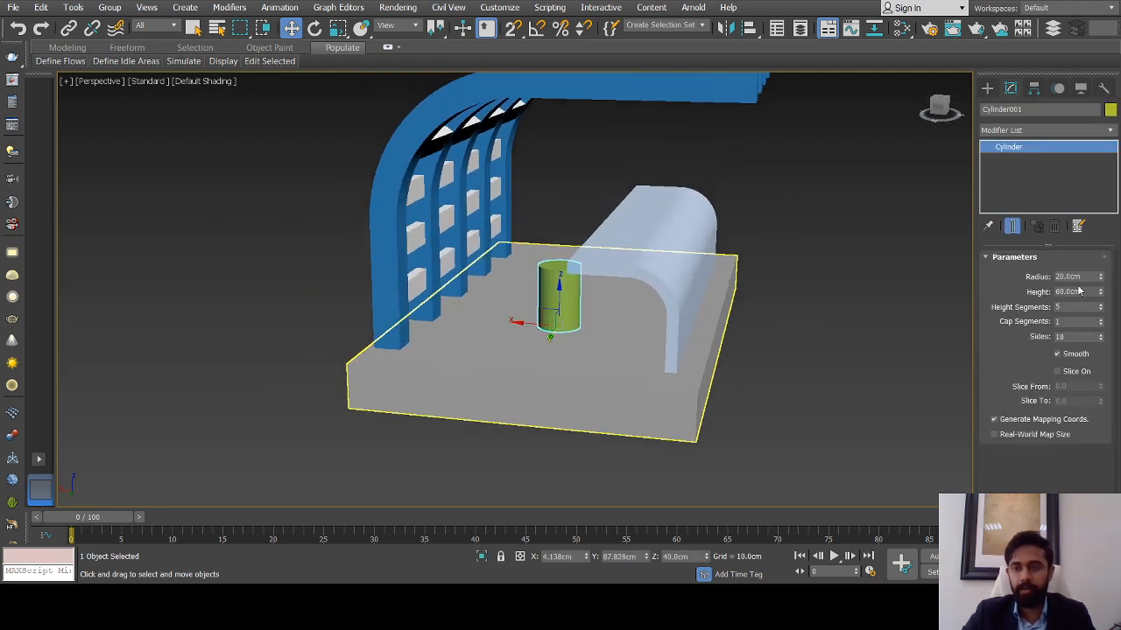
key(Return)
scroll(651, 233, down, 4)
alt+middle_drag(650, 233, 640, 258)
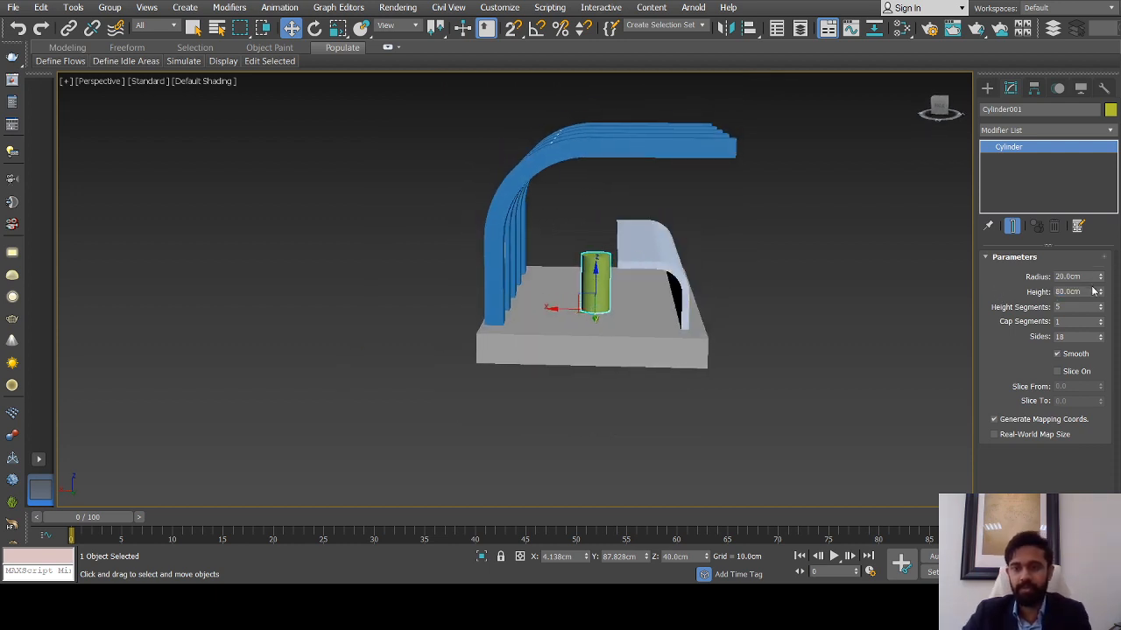
alt+middle_drag(614, 275, 731, 286)
Raise the Bend gizmo of the curved light-blue panel slightly along the Z axis and leave gizmo editing
click(675, 295)
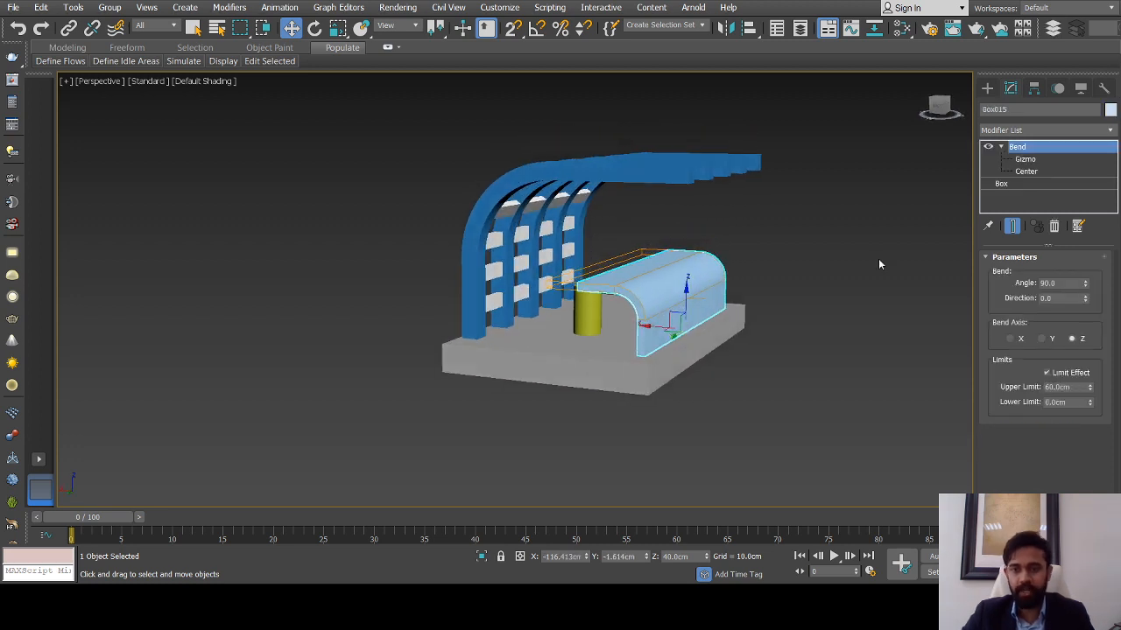
click(1026, 159)
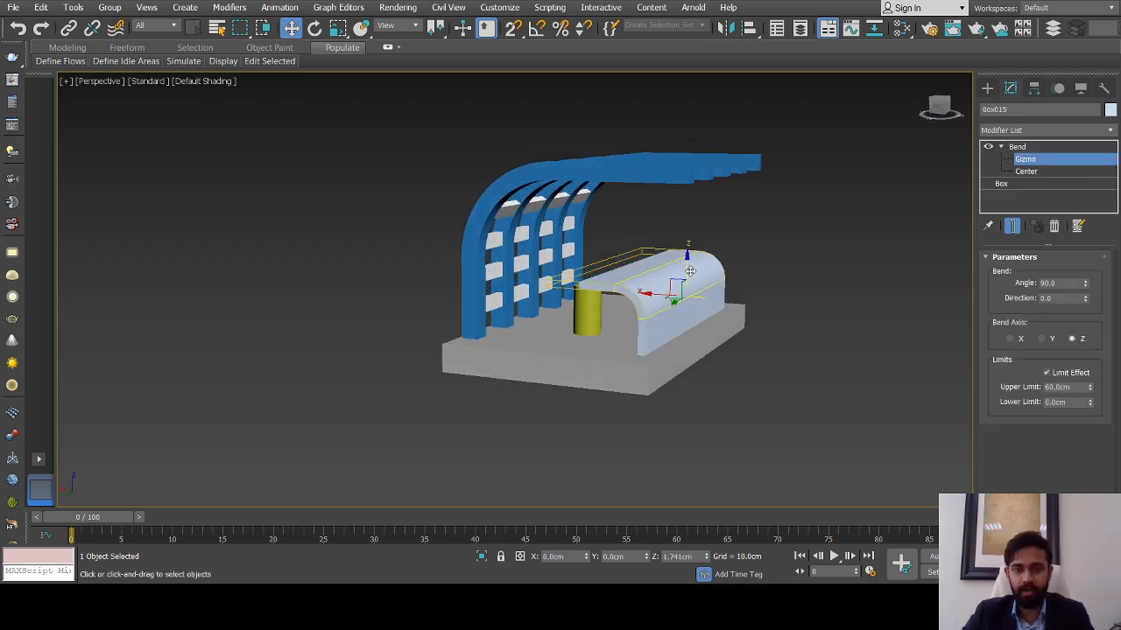
drag(690, 271, 691, 261)
alt+middle_drag(691, 262, 618, 333)
click(988, 88)
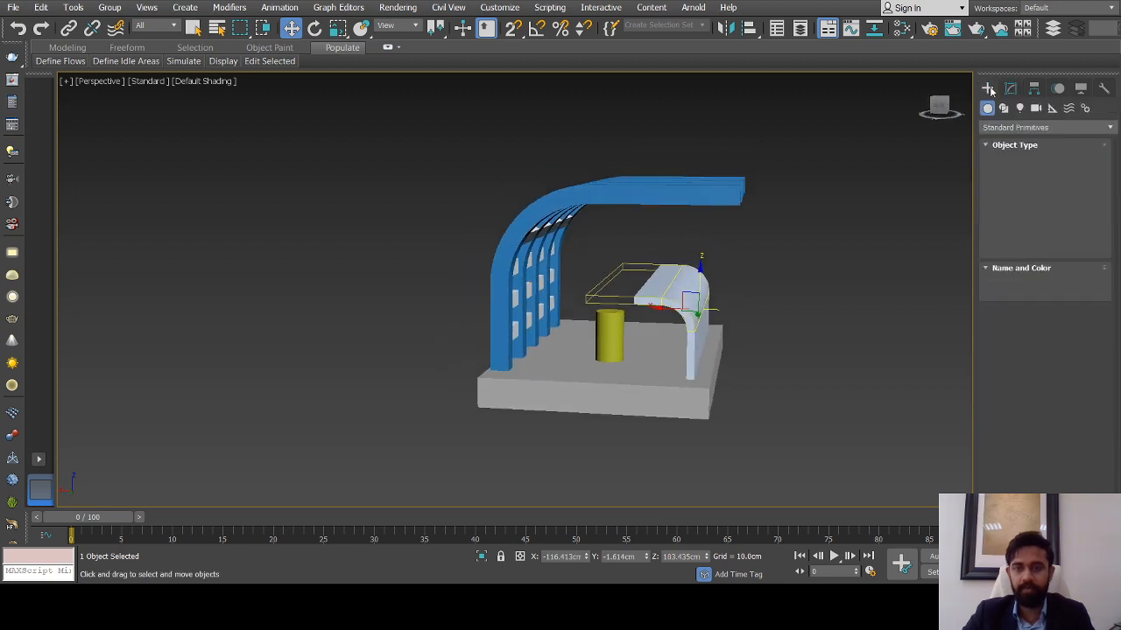
Check how the cylindrical seat sits relative to the bent panel, selecting each of them
click(618, 334)
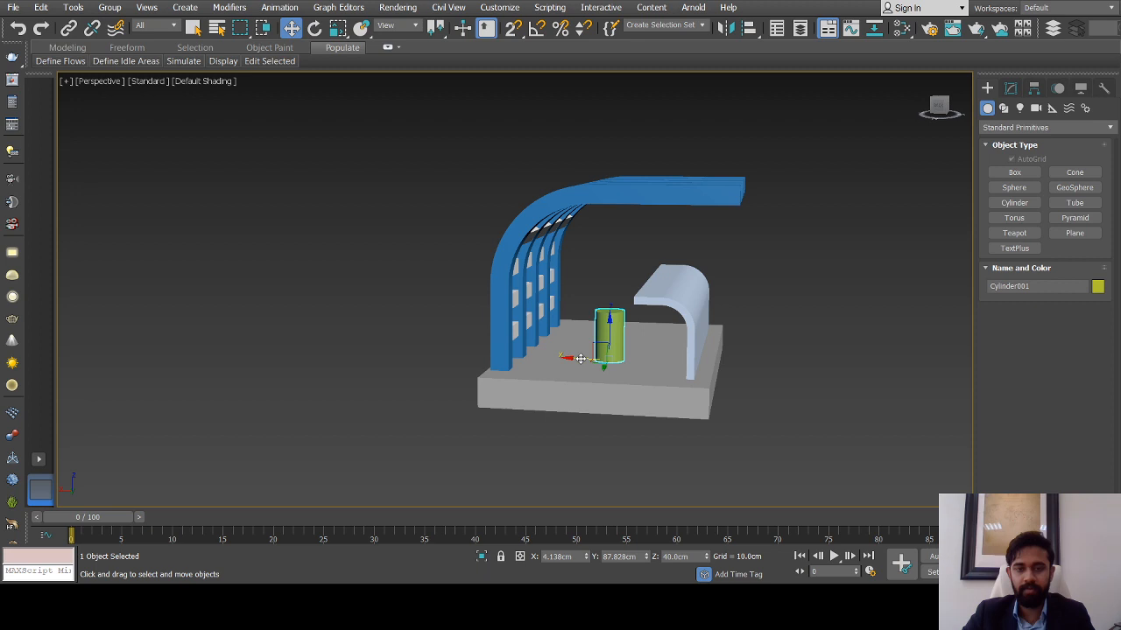
middle_drag(627, 340, 596, 413)
click(721, 349)
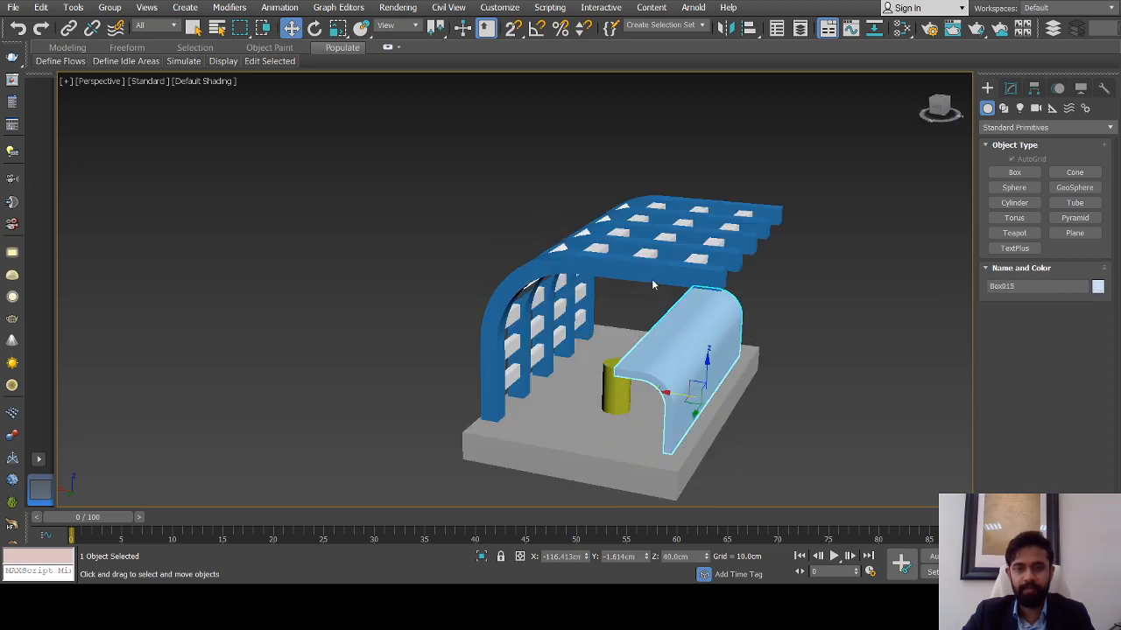
Recolour the bent panel in the same blue as the curved posts and the cylindrical seat in pale cyan
click(708, 358)
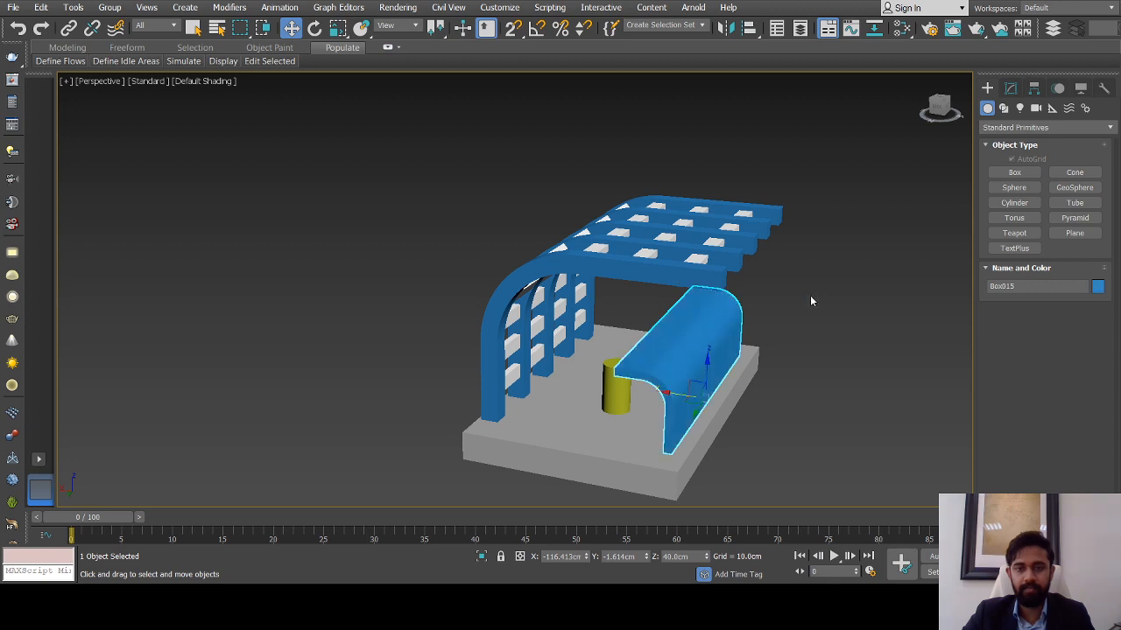
click(618, 394)
alt+middle_drag(618, 394, 639, 386)
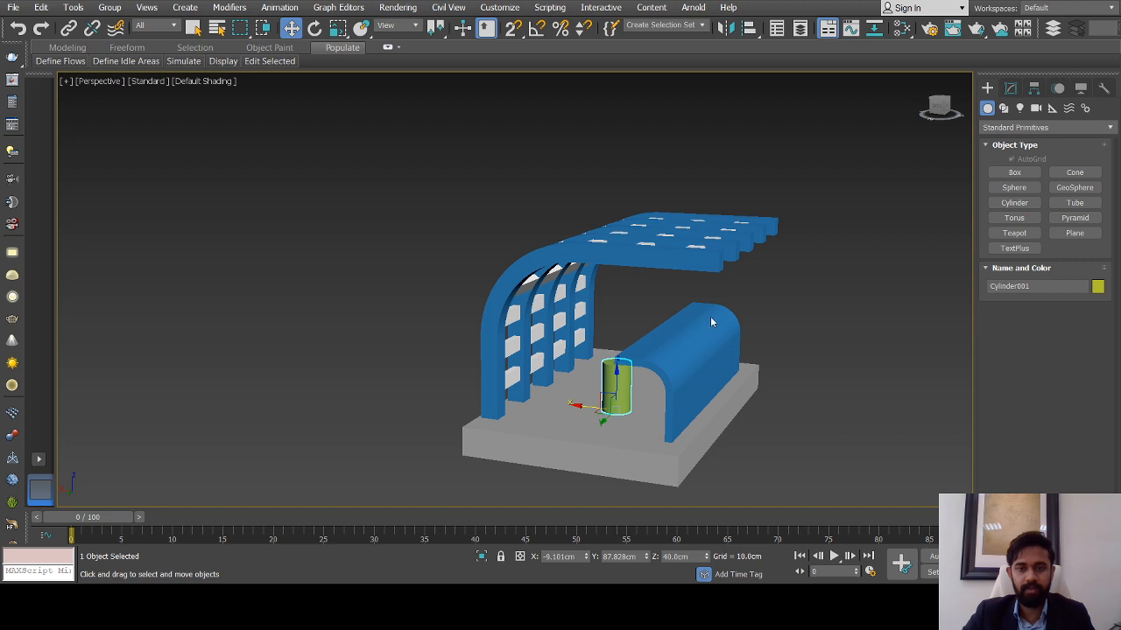
click(693, 352)
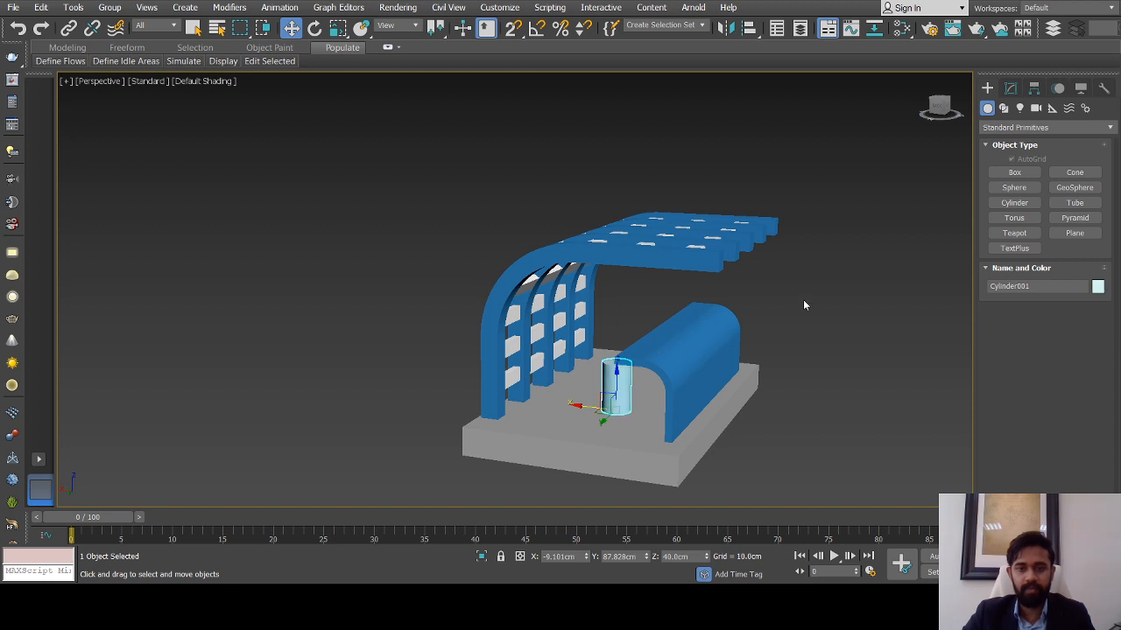
click(801, 301)
Taper the cylindrical seat along Z with an amount of 0.6 and a curve of -2.32
scroll(657, 357, up, 5)
click(541, 420)
scroll(541, 420, down, 3)
alt+middle_drag(565, 398, 613, 368)
click(1011, 88)
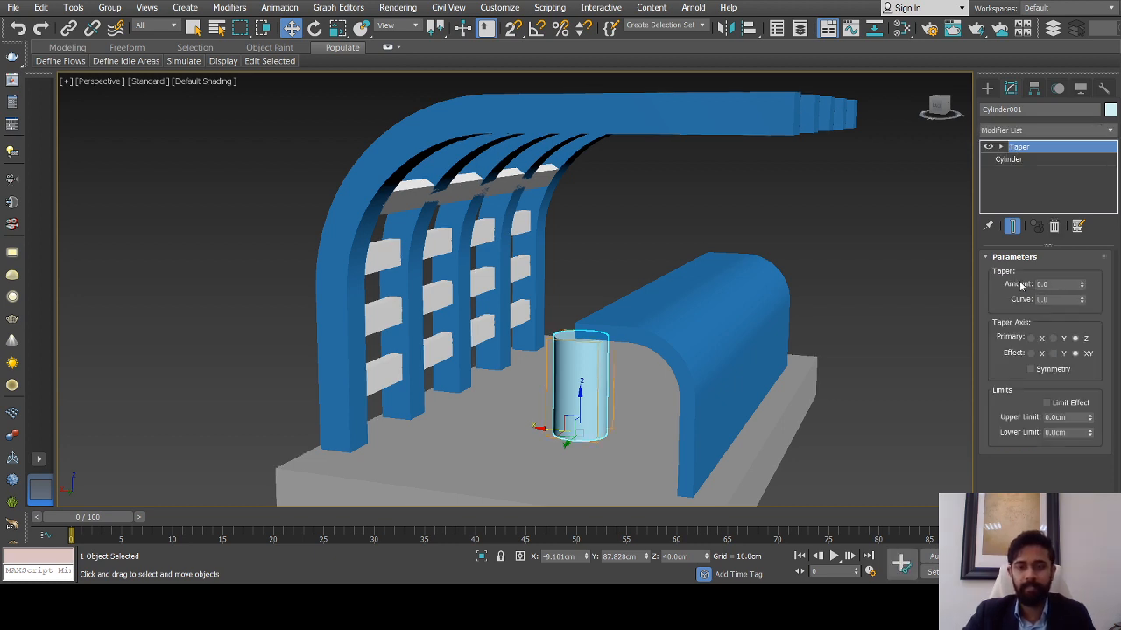
alt+middle_drag(658, 418, 722, 386)
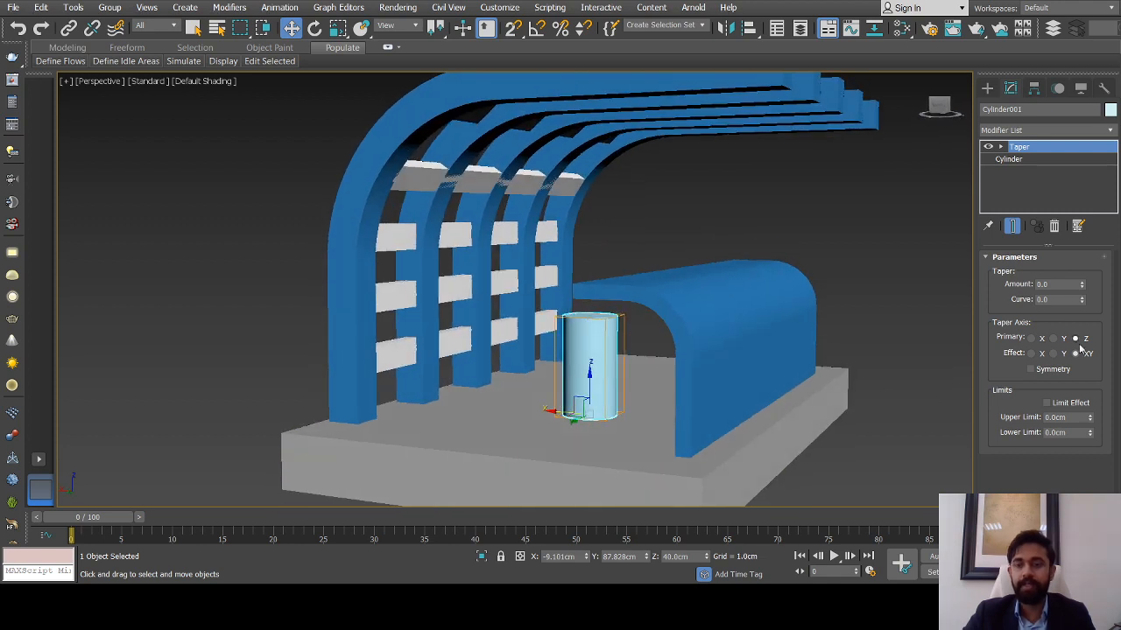
drag(1083, 289, 1074, 254)
drag(1081, 302, 1081, 400)
Smooth the tapered seat's rim by raising the base cylinder's sides to 66
alt+middle_drag(597, 365, 709, 355)
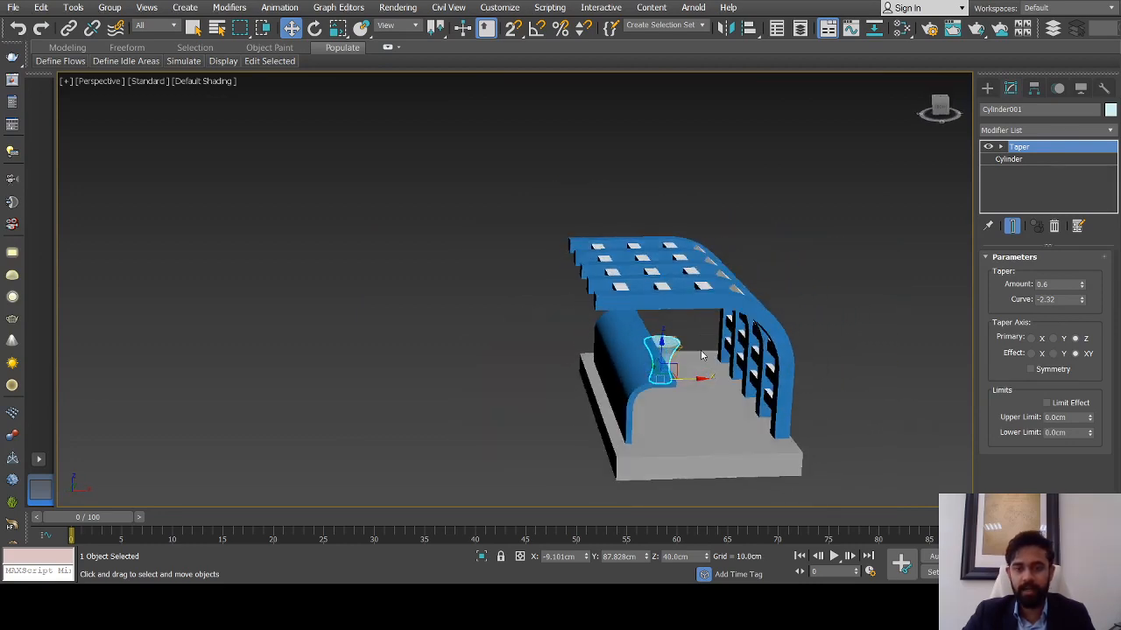
scroll(709, 354, up, 10)
scroll(758, 285, down, 8)
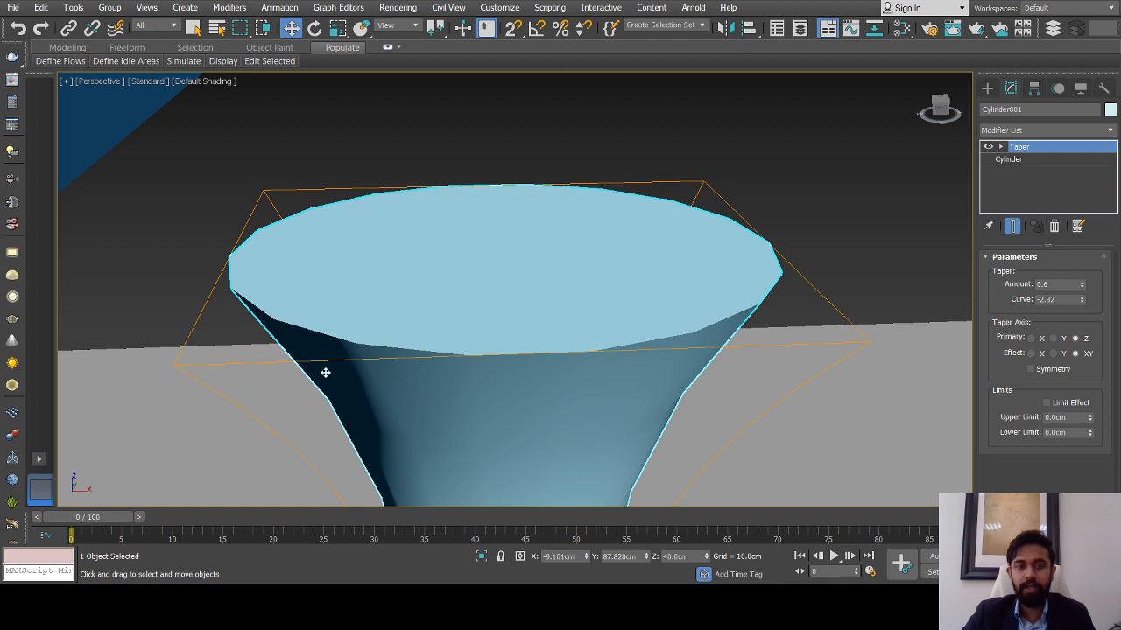
click(1038, 160)
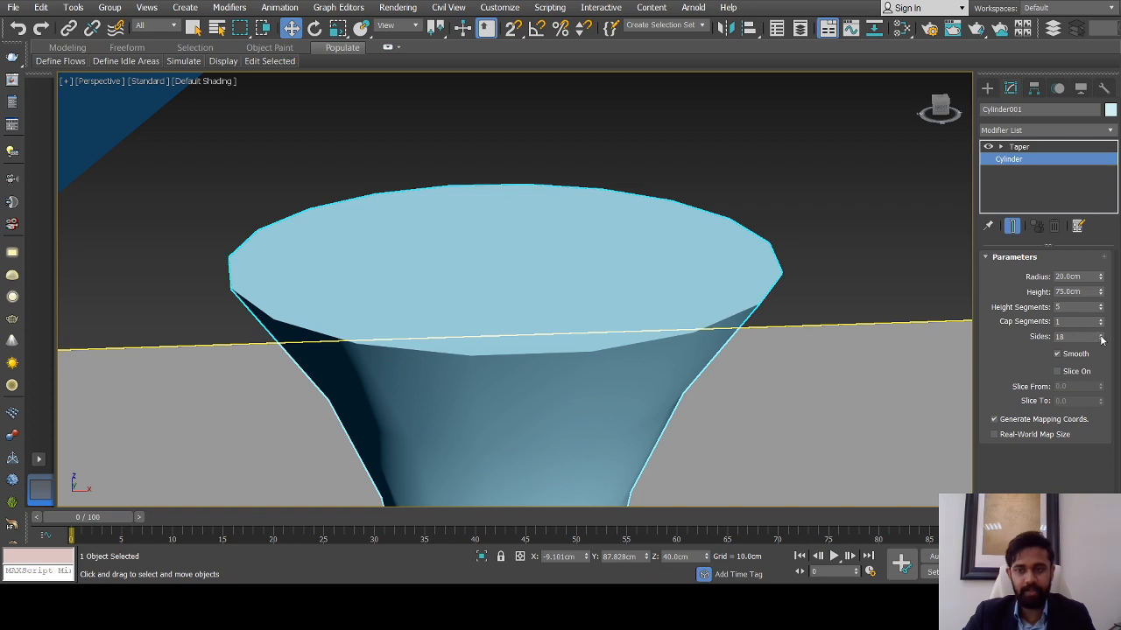
drag(1101, 340, 1100, 306)
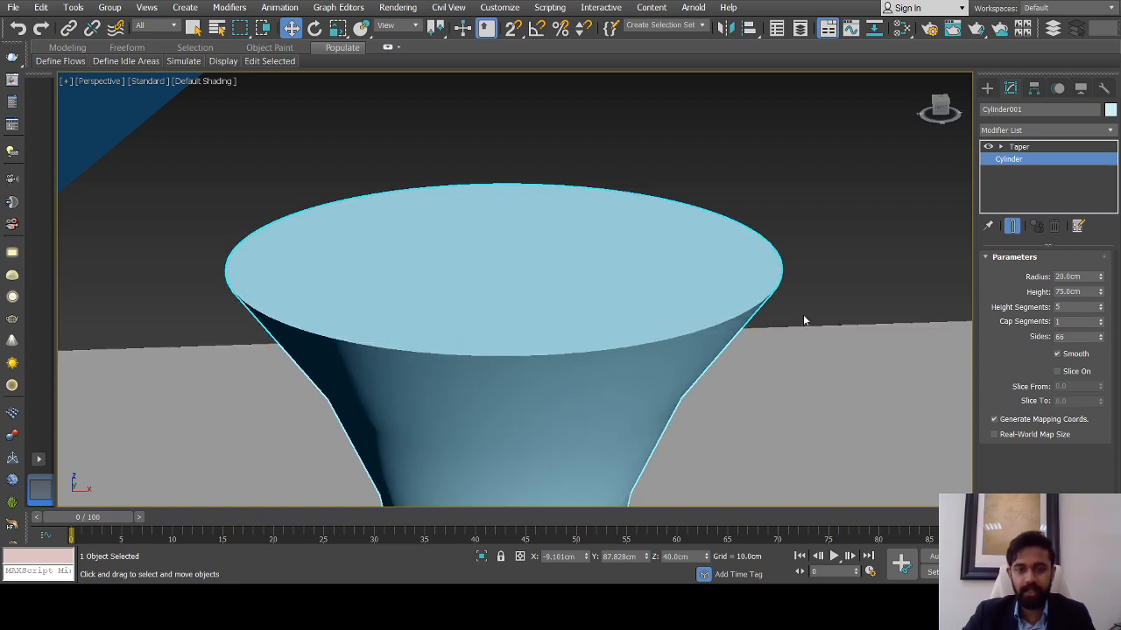
Clone the tapered seat as instances along the Y axis beside the bent panel, spaced about 104 cm apart
scroll(473, 345, down, 10)
alt+middle_drag(473, 345, 429, 343)
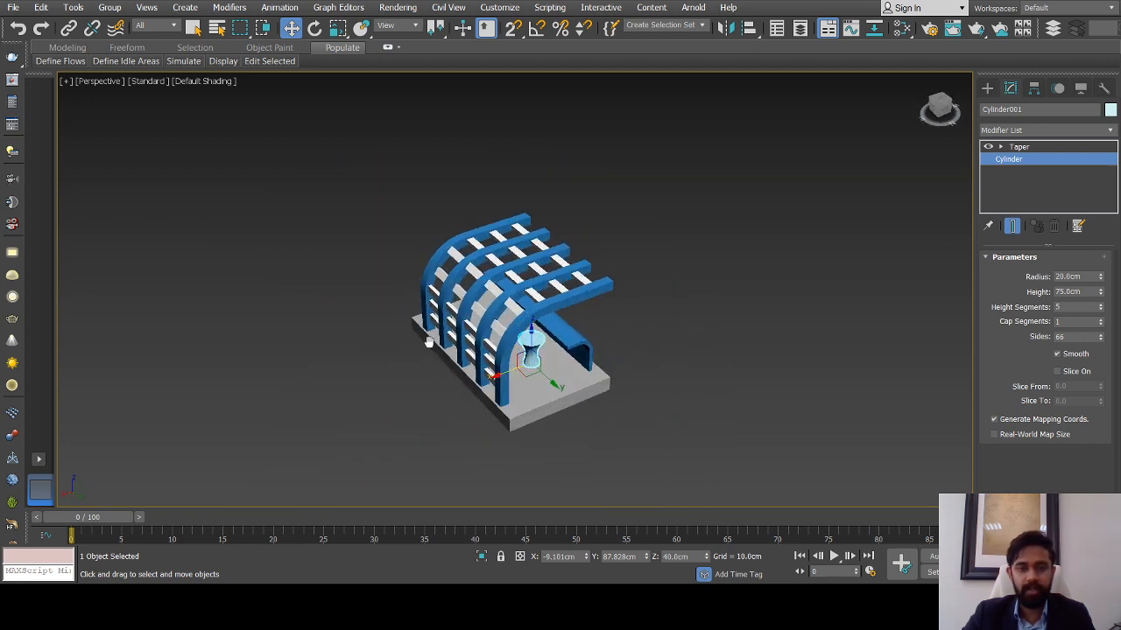
scroll(542, 358, up, 3)
alt+middle_drag(567, 354, 537, 384)
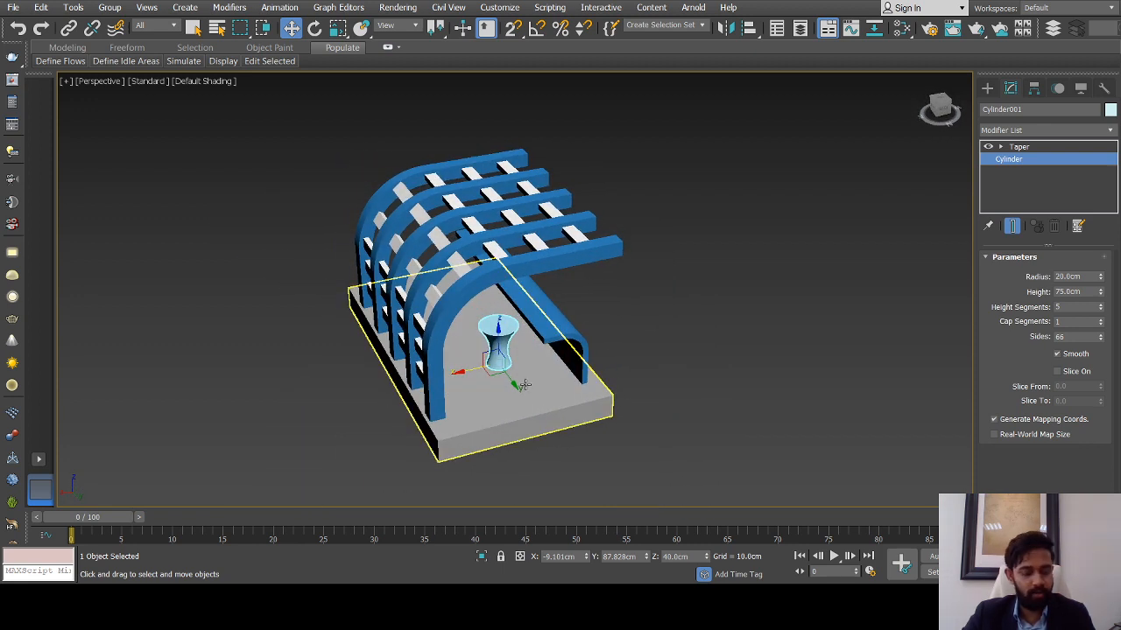
shift+drag(515, 386, 486, 360)
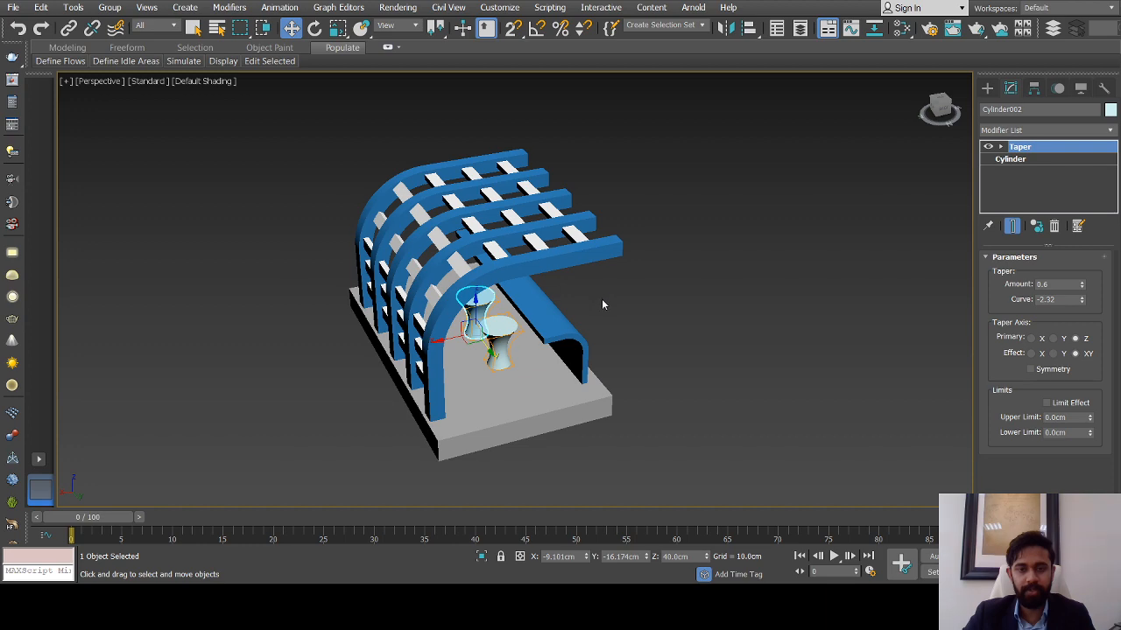
Inspect the shelter from several sides, checking the row of tapered seats against the bent panel and the posts
alt+middle_drag(602, 305, 445, 321)
scroll(473, 214, up, 4)
alt+middle_drag(472, 215, 637, 263)
scroll(555, 275, down, 5)
alt+middle_drag(555, 274, 545, 343)
click(549, 345)
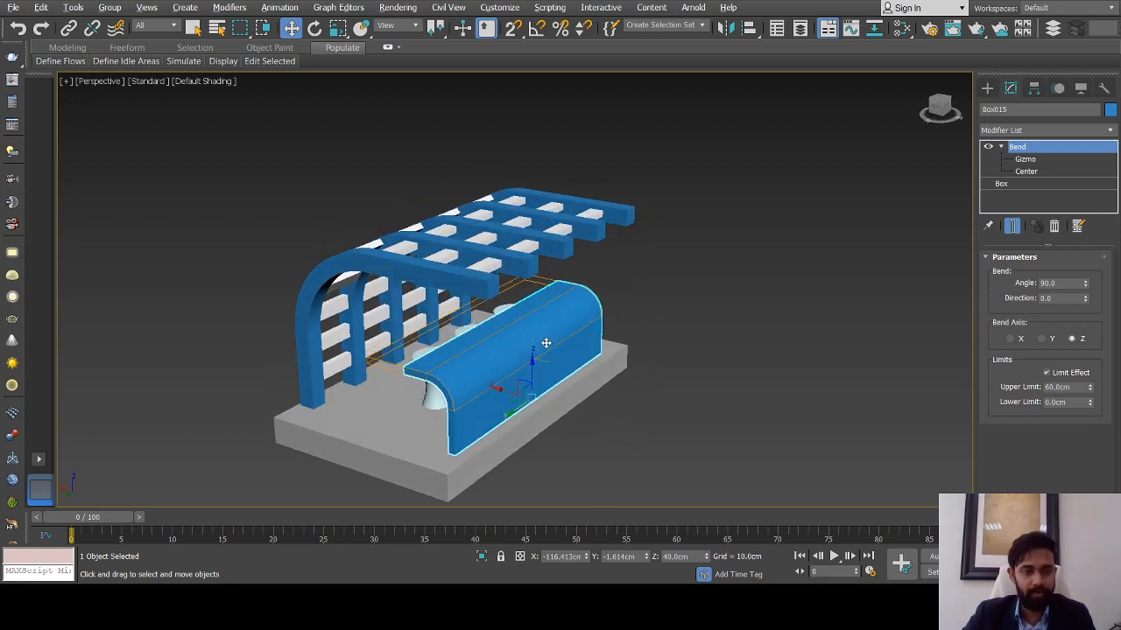
scroll(547, 263, up, 2)
click(573, 255)
scroll(573, 292, down, 3)
alt+middle_drag(570, 305, 579, 303)
click(578, 303)
click(555, 376)
alt+middle_drag(555, 376, 578, 340)
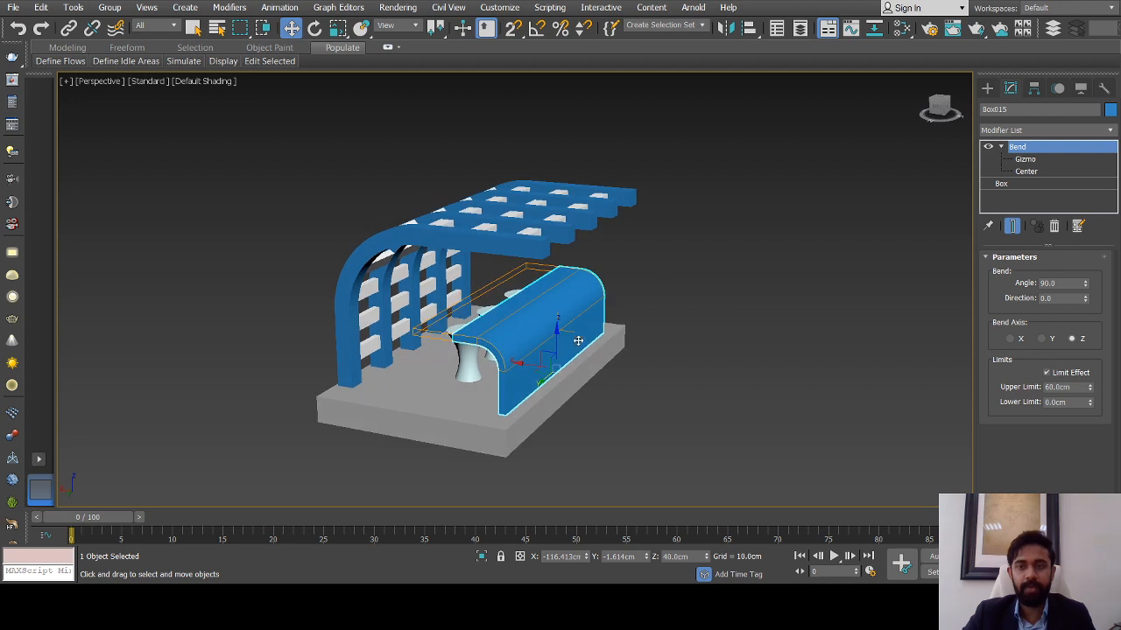
click(987, 89)
alt+middle_drag(490, 293, 559, 298)
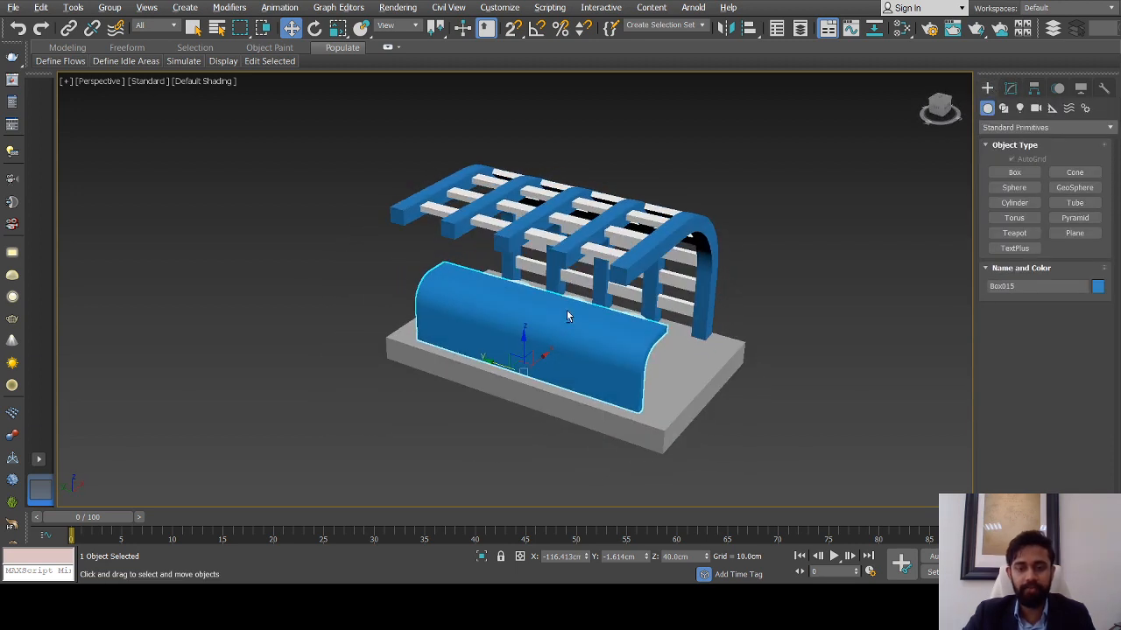